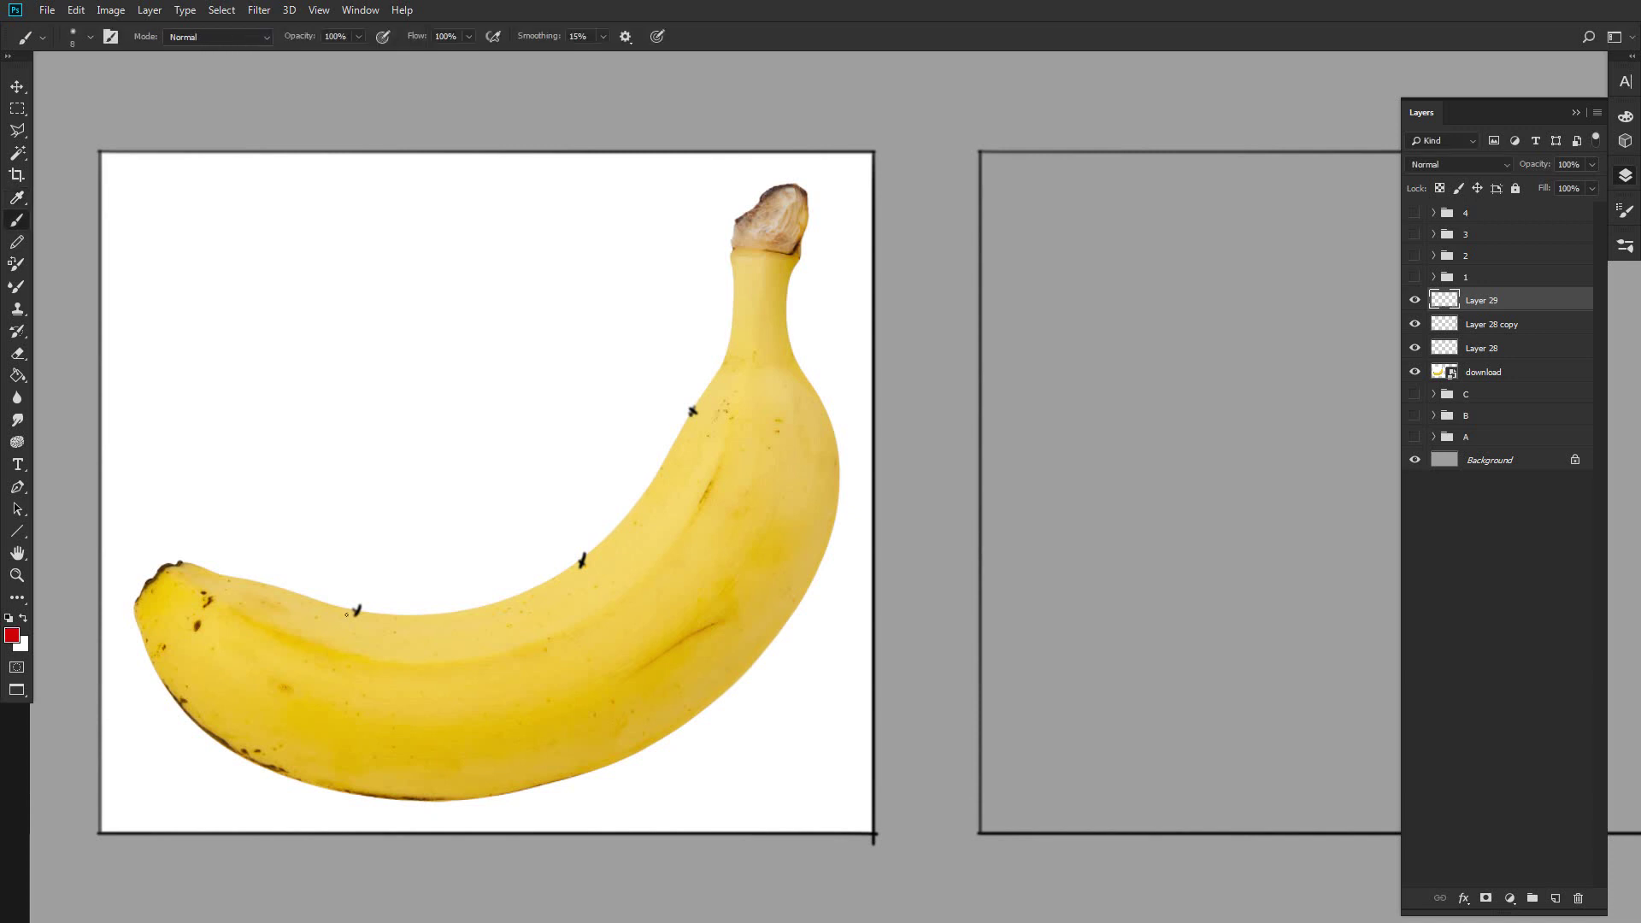
Draw red horizontal and vertical guide lines through the three marks on the banana's inner edge and trace the edge between the upper two marks.
drag(103, 612, 869, 615)
mouse_move(802, 655)
mouse_down()
mouse_move(803, 670)
mouse_move(456, 667)
mouse_up()
drag(387, 586, 409, 222)
key(ctrl+z)
key(ctrl+z)
drag(583, 154, 583, 833)
drag(102, 560, 871, 561)
mouse_move(693, 410)
mouse_down()
mouse_move(693, 290)
mouse_move(693, 833)
mouse_move(209, 465)
mouse_move(864, 476)
mouse_up()
drag(693, 413, 582, 562)
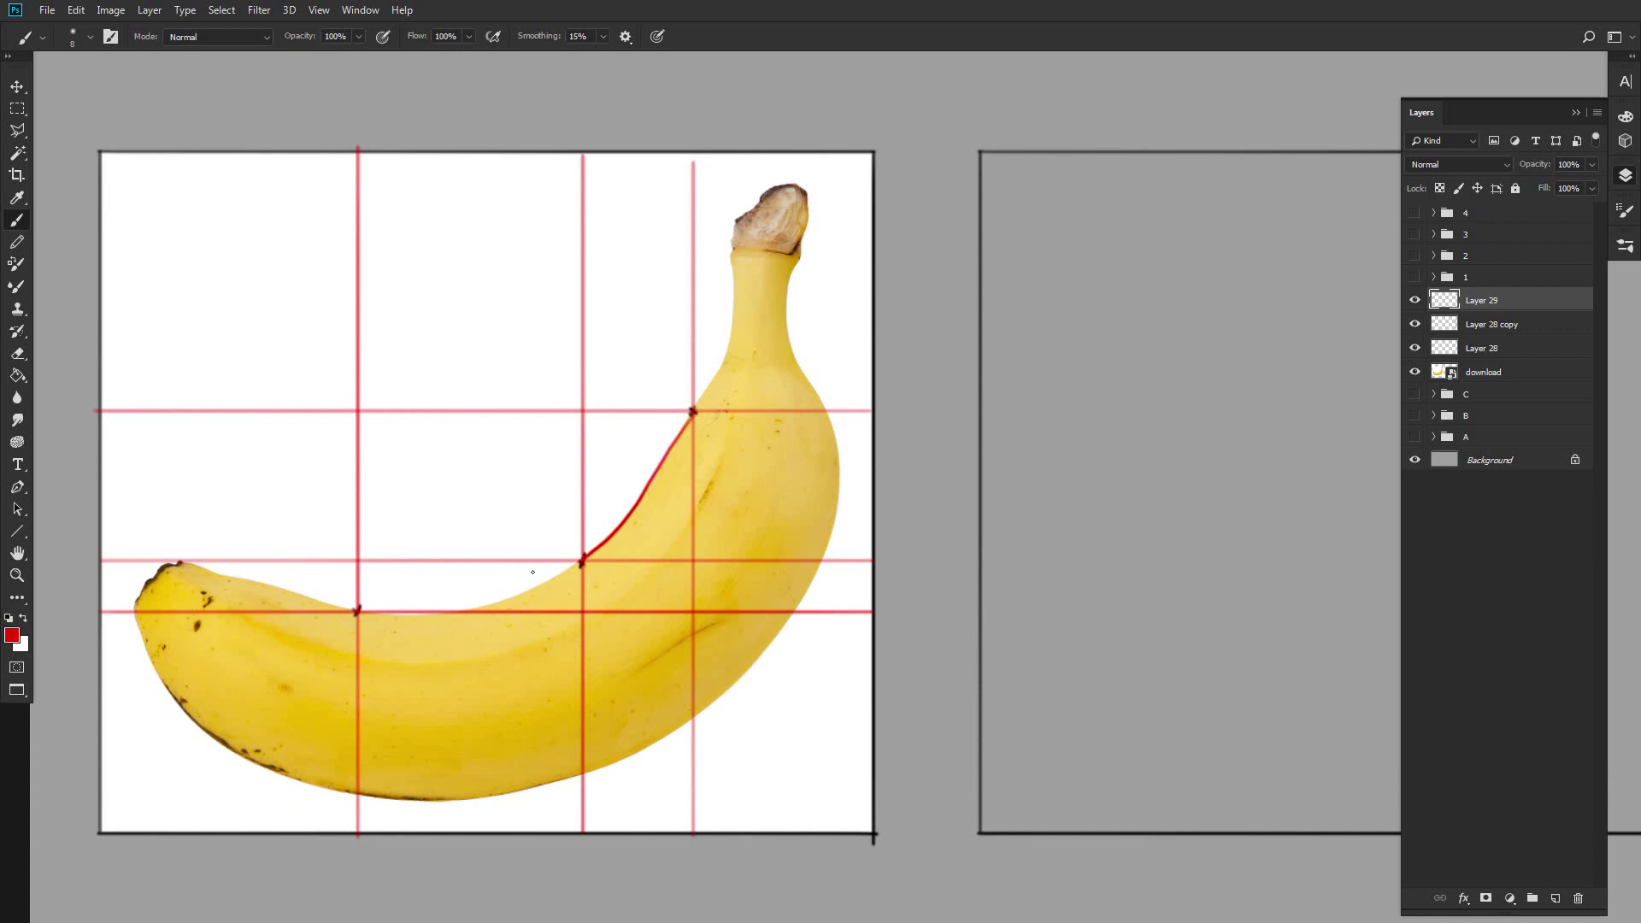
Hide the red guide layer and, on a new layer, mark the banana's inner edge with a red cross in grid column 5, row 5.
click(1414, 300)
click(1556, 899)
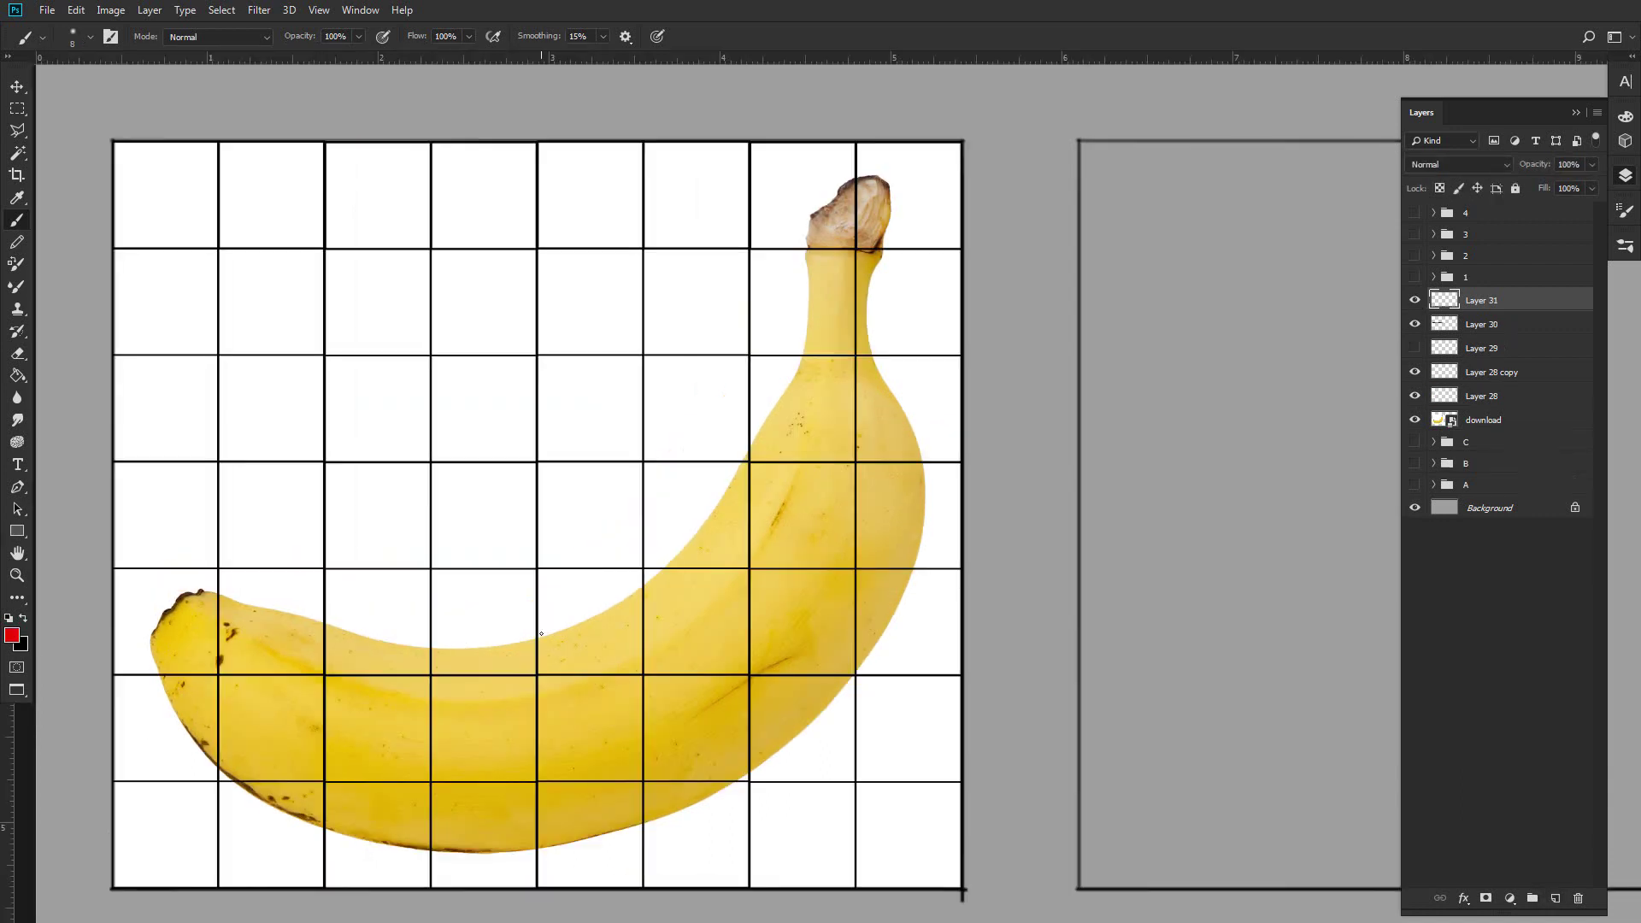
click(586, 619)
mouse_move(586, 620)
mouse_down()
mouse_move(587, 570)
mouse_move(589, 669)
mouse_move(538, 619)
mouse_up()
drag(537, 619, 642, 619)
click(537, 619)
Mark the banana's inner edge with a red dot and cross lines spanning the grid cell in column 6, row 4.
click(706, 519)
shift+click(706, 462)
shift+click(706, 568)
click(706, 519)
shift+click(644, 518)
shift+click(747, 519)
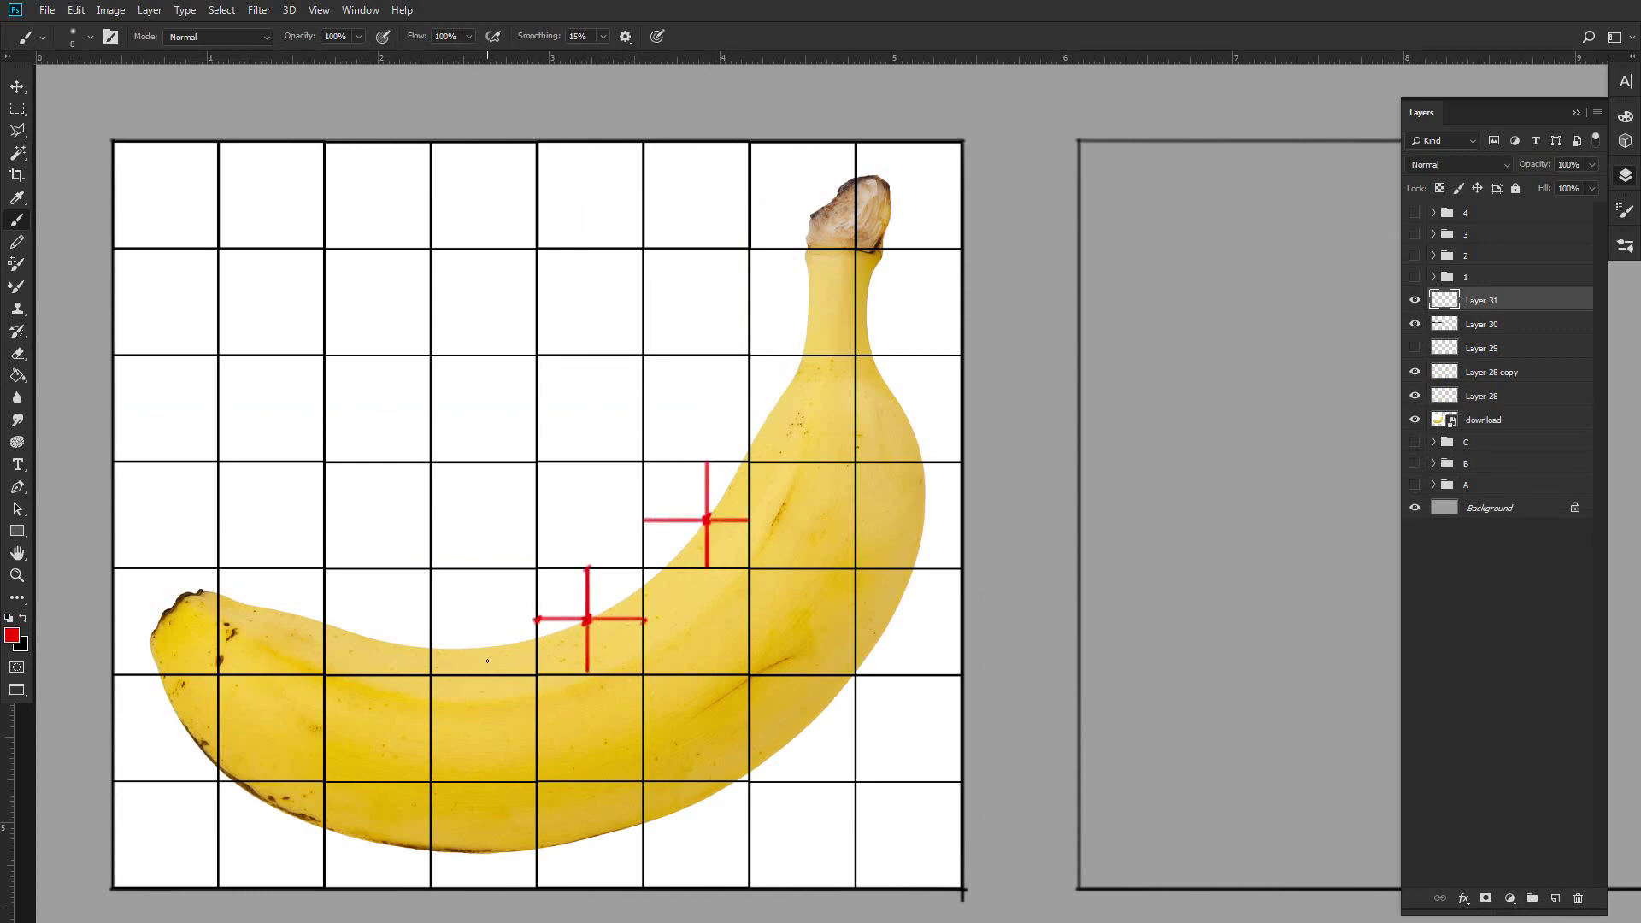
Mark a red cross on the edge in grid column 3, row 5, and trace the banana's inner edge through all three crosses.
click(361, 634)
shift+click(362, 568)
shift+click(362, 672)
click(362, 634)
shift+click(326, 634)
shift+click(430, 635)
mouse_move(706, 519)
mouse_down()
mouse_move(595, 618)
mouse_move(367, 642)
mouse_move(357, 658)
mouse_up()
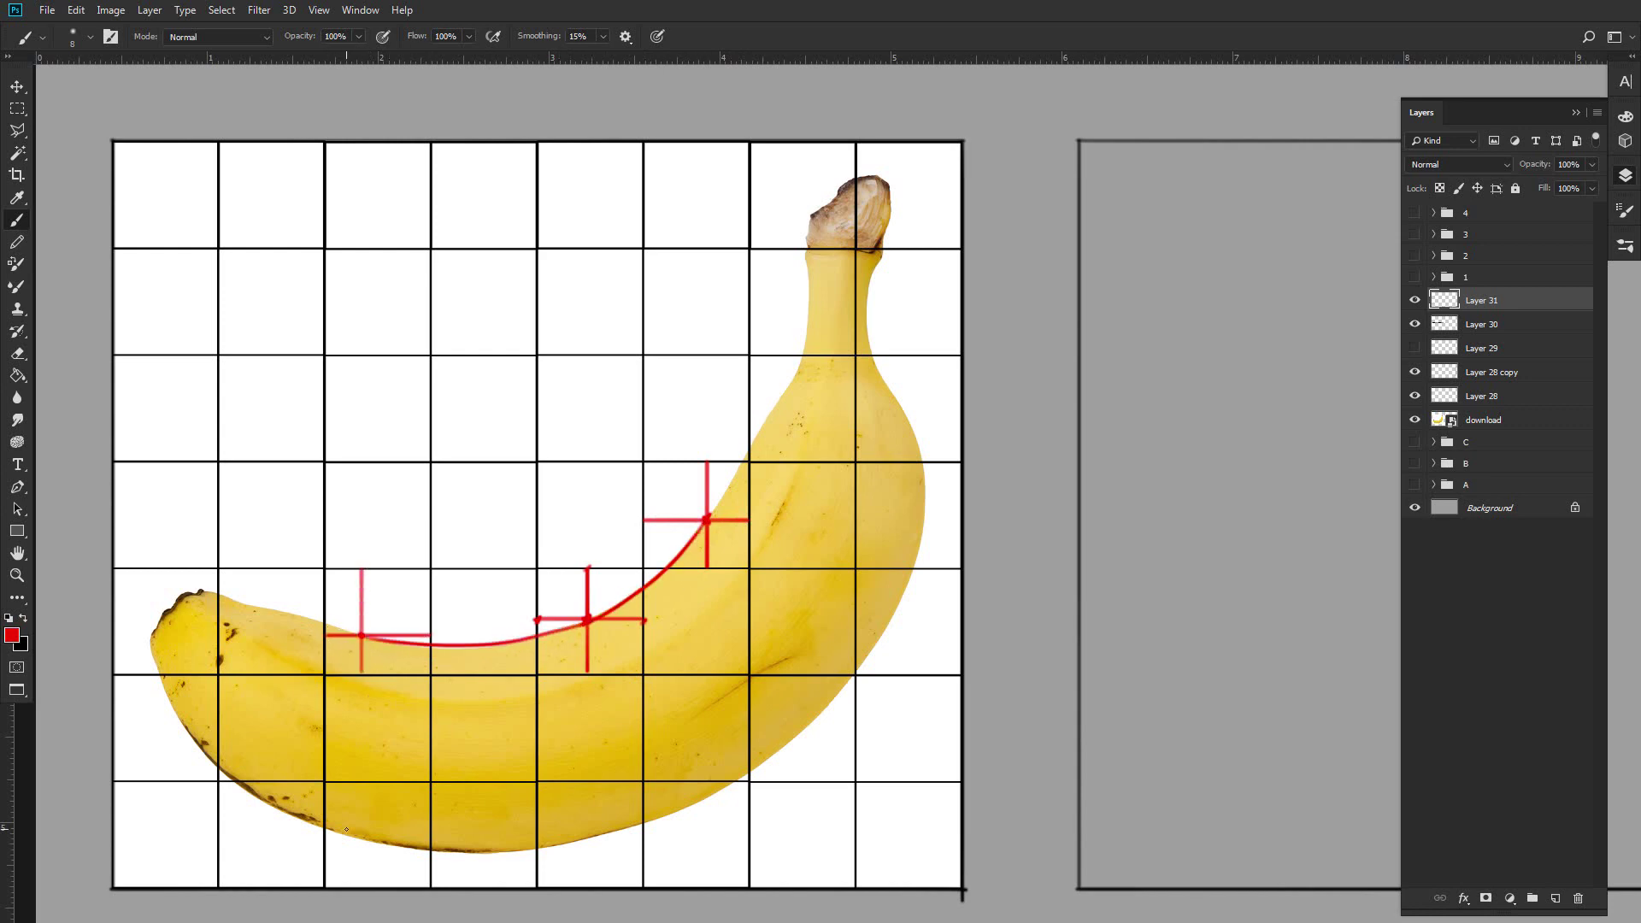
Hide the red cross layer and subdivide the grid cell in column 6, row 4 with thinner black lines on a new layer.
click(728, 486)
key(x)
click(1555, 899)
click(1414, 324)
key([)
key([)
drag(697, 462, 698, 567)
drag(749, 513, 643, 516)
drag(724, 463, 725, 512)
drag(699, 485, 748, 486)
On a new layer, mark and trace the banana's edge in red through the small subdivided cells, and hide both subdivision layers.
key(x)
click(1554, 898)
click(737, 473)
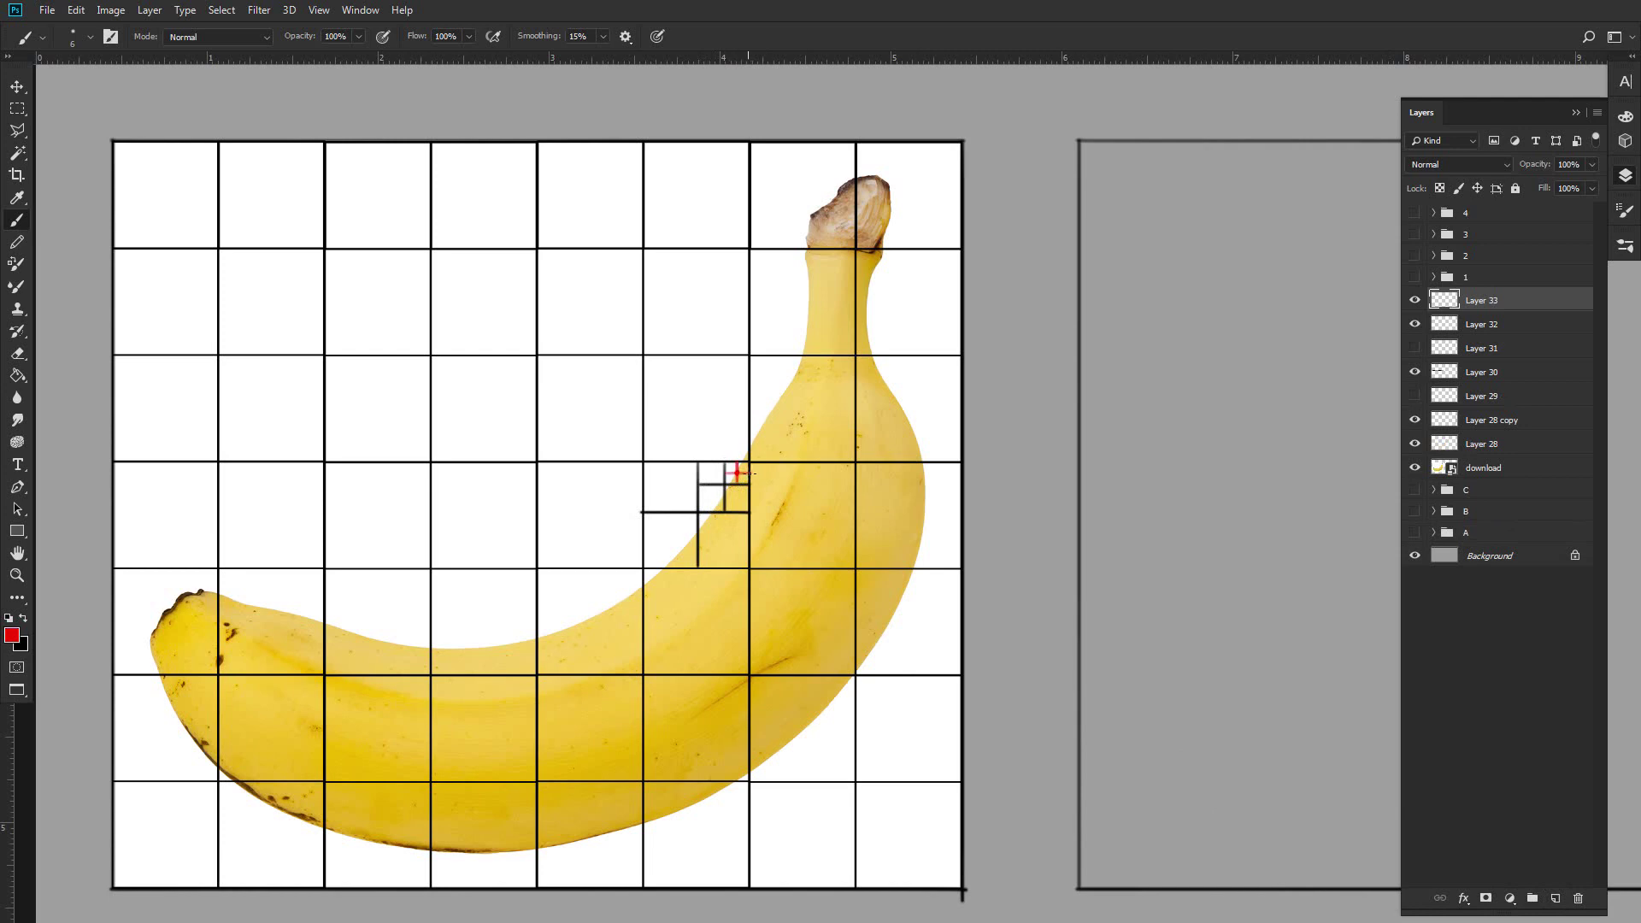
drag(719, 485, 724, 503)
drag(737, 472, 718, 503)
key(z)
drag(1414, 300, 1414, 329)
drag(753, 645, 683, 647)
drag(1088, 752, 867, 731)
key(v)
click(1483, 376)
drag(761, 689, 788, 717)
key(ctrl+z)
drag(407, 716, 1033, 729)
On a new layer, draw black measuring lines beside and above the still-life image, with end ticks and an estimated midpoint tick on the vertical line.
click(1557, 899)
drag(846, 757, 845, 775)
key(b)
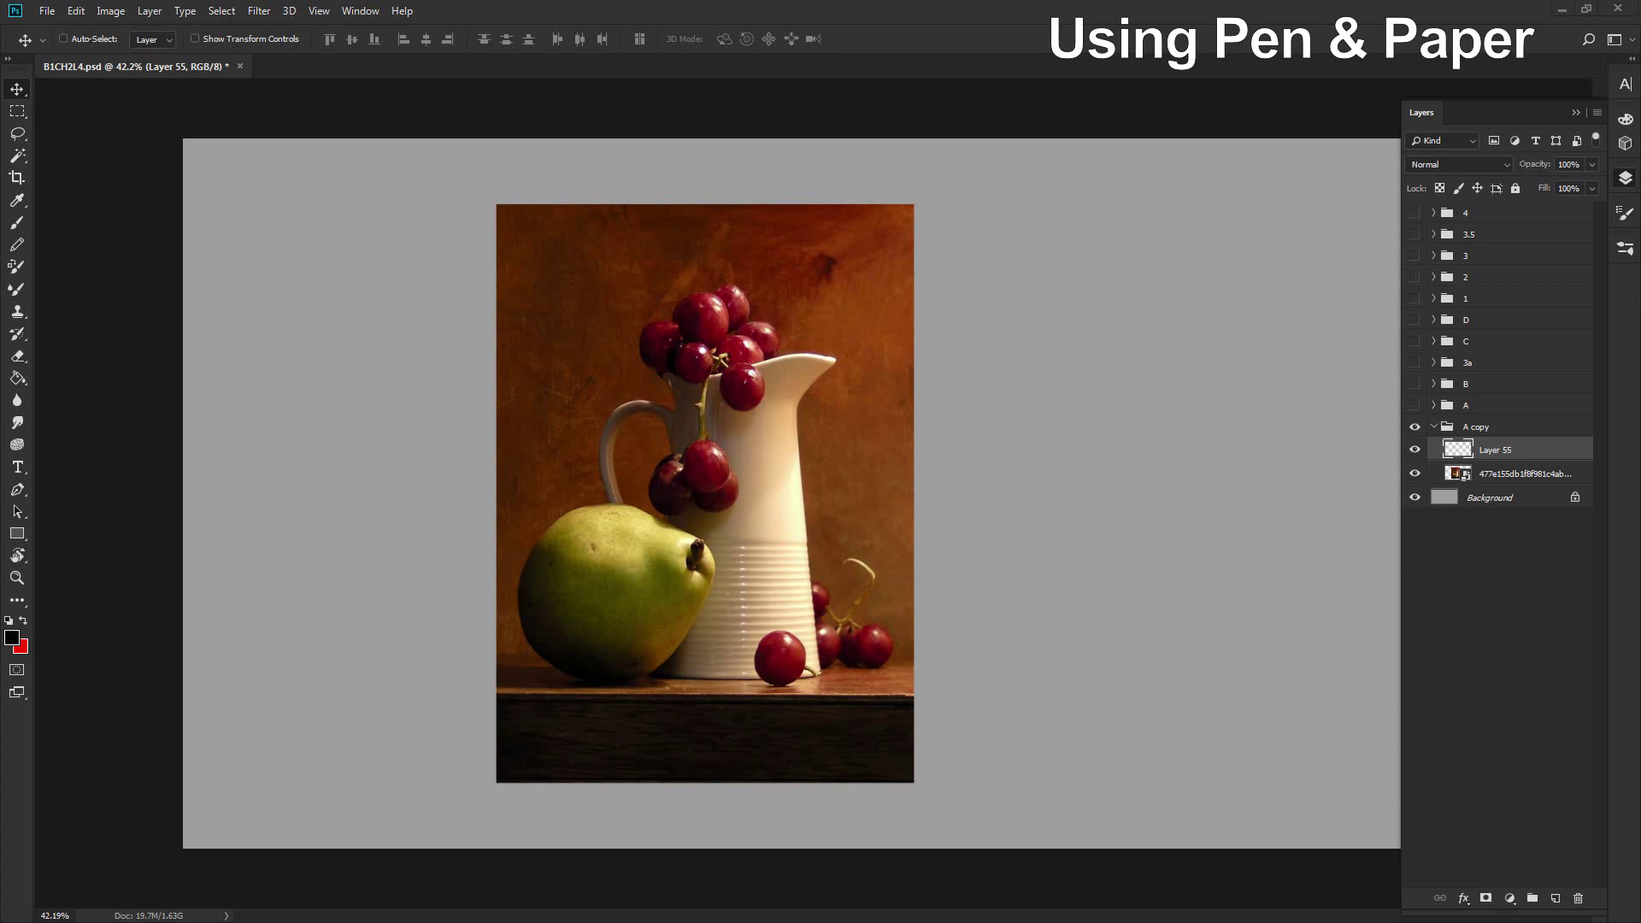
key(b)
drag(937, 204, 961, 204)
mouse_move(950, 205)
mouse_down()
mouse_move(984, 690)
mouse_move(949, 790)
mouse_up()
drag(946, 784, 955, 784)
drag(944, 490, 957, 490)
click(913, 190)
shift+click(494, 190)
On a new layer, draw a black rectangle along the upper half of the vertical measuring line and move it down to compare the lower half.
key(ctrl+alt+shift+n)
click(17, 533)
drag(951, 203, 1026, 490)
key(v)
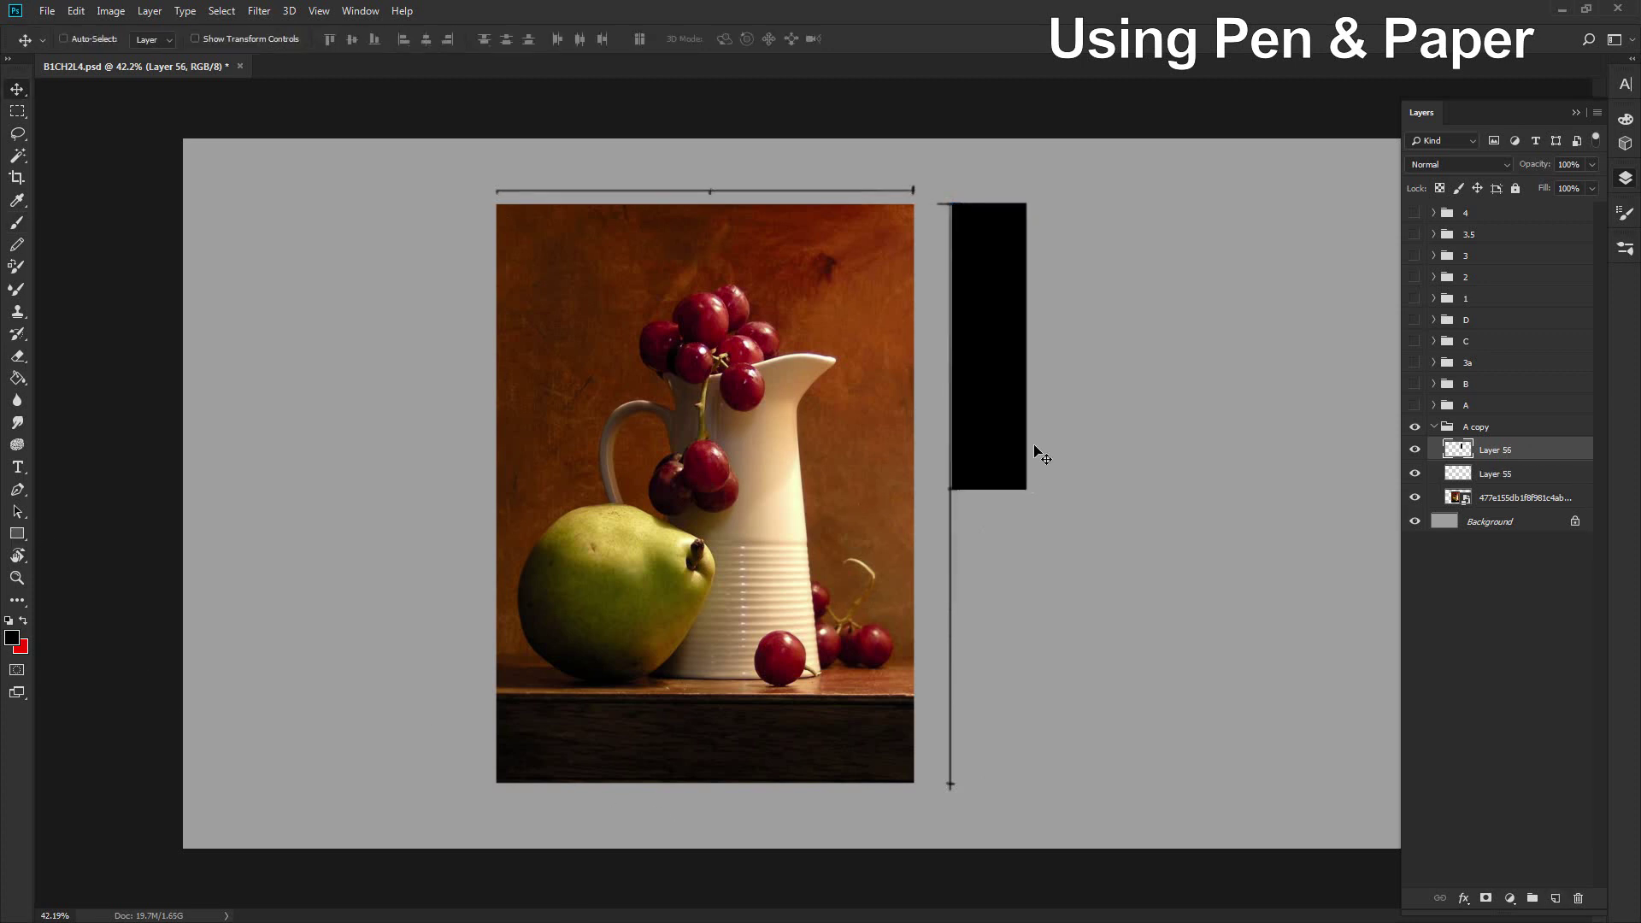
drag(1025, 352, 1025, 639)
key(shift+Down)
key(shift+Down)
key(Down)
Select the estimated midpoint tick on the vertical measuring line and move it to the true midpoint.
click(1500, 497)
key(m)
mouse_move(936, 458)
mouse_down()
mouse_move(1040, 498)
mouse_move(1038, 530)
mouse_up()
drag(984, 510, 900, 441)
key(ctrl+d)
Reorient and trim the black rectangle to half the image's width, and shift it across to compare both halves of the top measuring line.
click(1505, 450)
key(Delete)
key(ctrl+t)
key(m)
drag(524, 150, 710, 381)
key(Delete)
key(ctrl+d)
key(v)
drag(811, 242, 597, 242)
Move the top measuring line's midpoint tick to the true centre and delete the black rectangle.
click(1497, 497)
key(m)
drag(631, 162, 795, 218)
key(ctrl+d)
click(1509, 453)
key(Delete)
key(Delete)
Draw black horizontal and vertical centre lines across the image from the two midpoint ticks.
key(ctrl+shift+z)
key(ctrl+shift+z)
key(ctrl+shift+z)
key(ctrl+shift+z)
key(ctrl+shift+z)
key(ctrl+shift+z)
key(ctrl+shift+z)
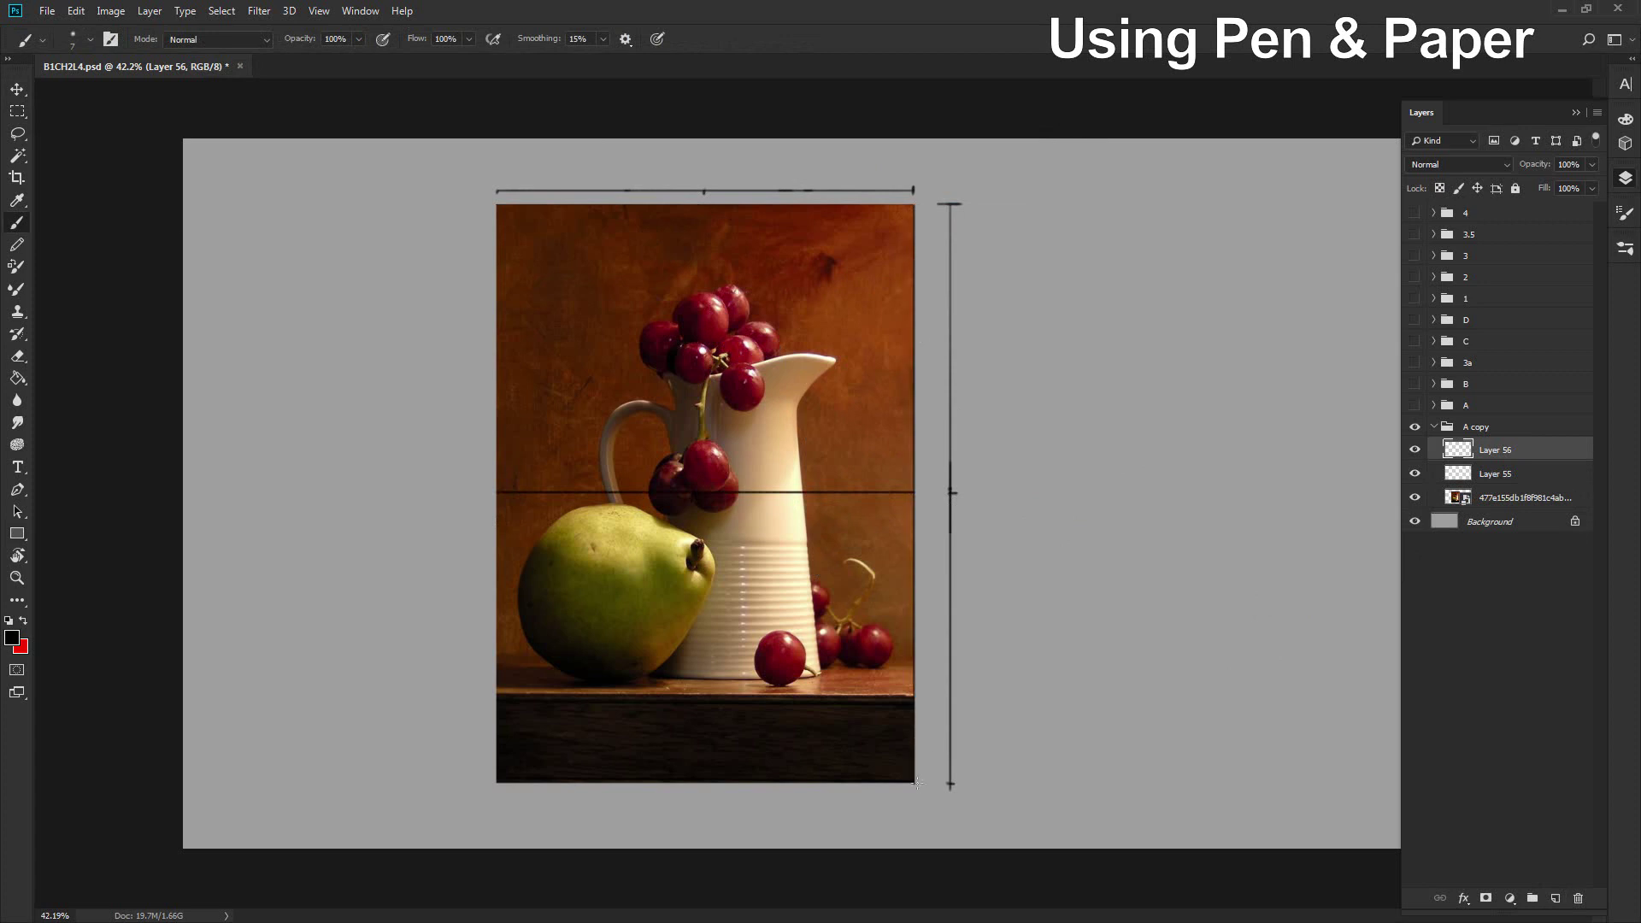
key(ctrl+shift+z)
Add a layer beneath the centre lines and draw a black rectangle there, trimmed to the upper quarter of the vertical measuring line.
ctrl+click(1555, 898)
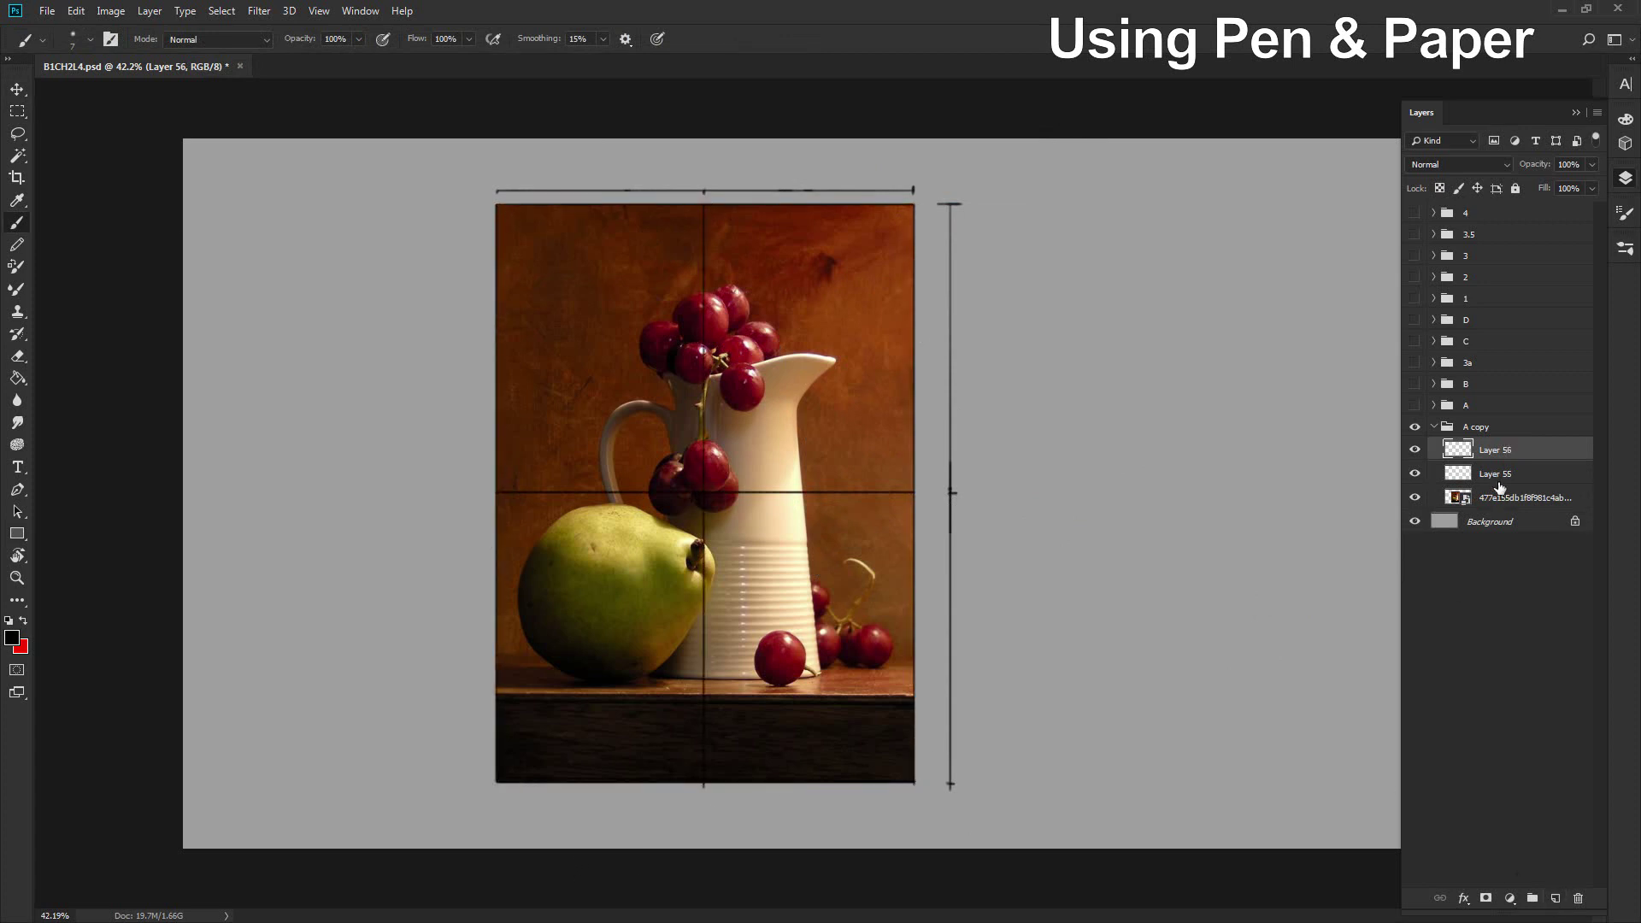
key(u)
drag(950, 203, 1002, 493)
key(ctrl+t)
key(Escape)
key(m)
drag(1010, 348, 938, 504)
key(Delete)
key(ctrl+d)
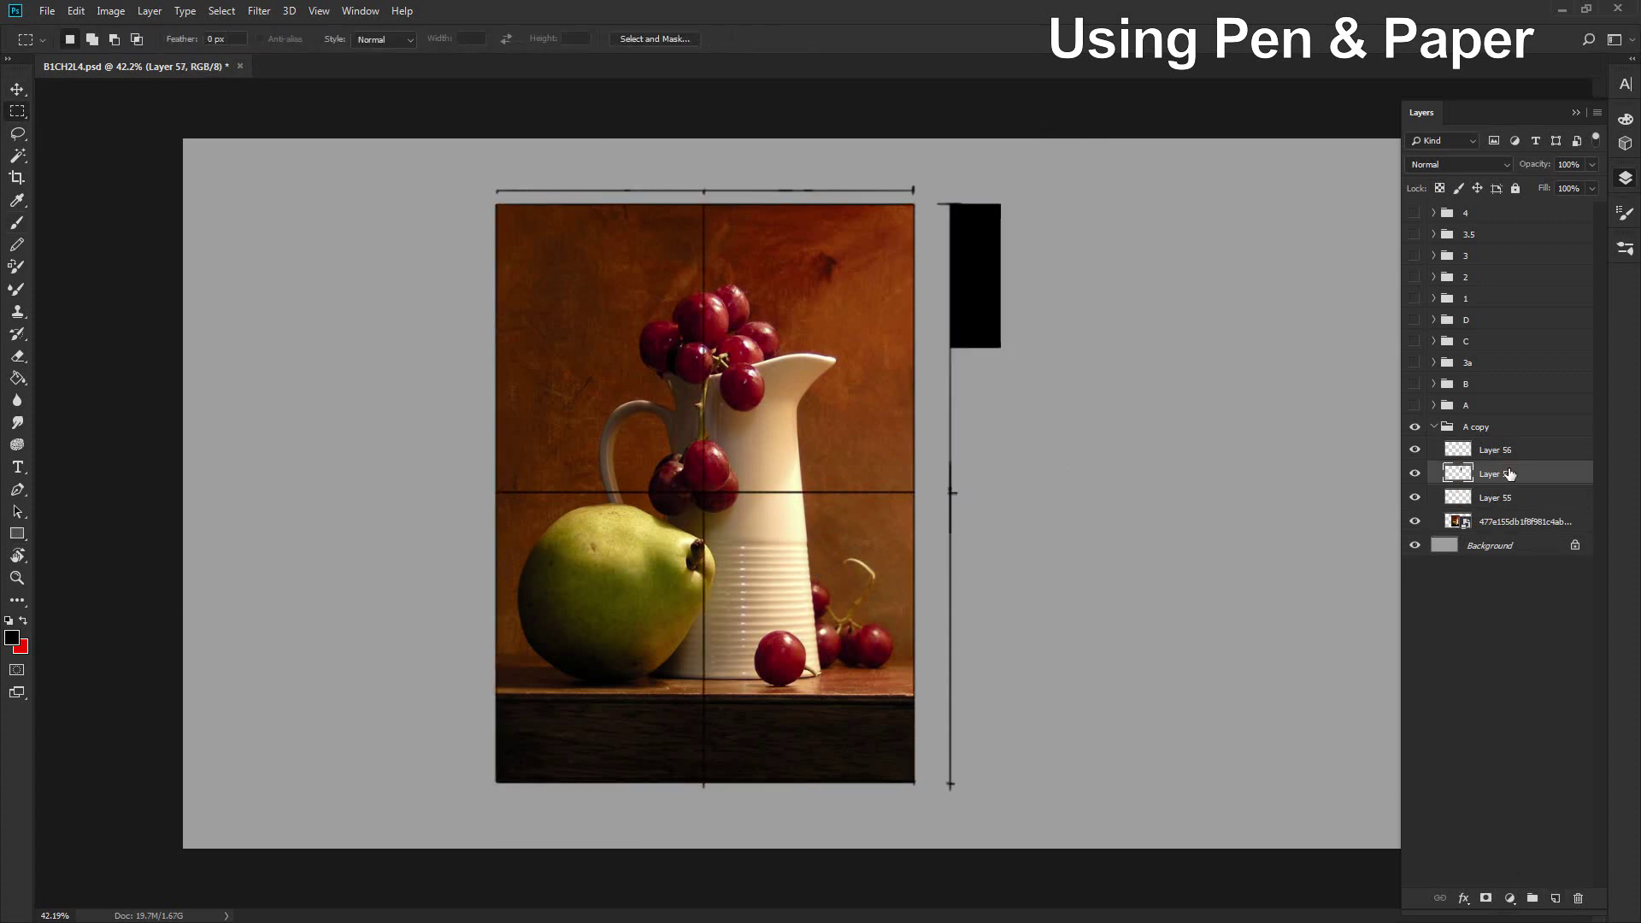
Mark the upper quarter point on the vertical measuring line, and rotate and fit the black rectangle across the image's upper right half.
click(1521, 502)
click(1521, 474)
mouse_move(1188, 601)
mouse_down()
mouse_move(975, 582)
mouse_move(444, 469)
mouse_up()
key(ctrl+t)
key(Return)
drag(896, 608, 971, 582)
key(ctrl+t)
drag(773, 239, 704, 239)
key(Return)
key(ctrl+t)
key(Escape)
Mark the right quarter point on the measuring line above the image with a black brush dot.
key(b)
key(Delete)
key(ctrl+z)
click(1495, 497)
click(810, 190)
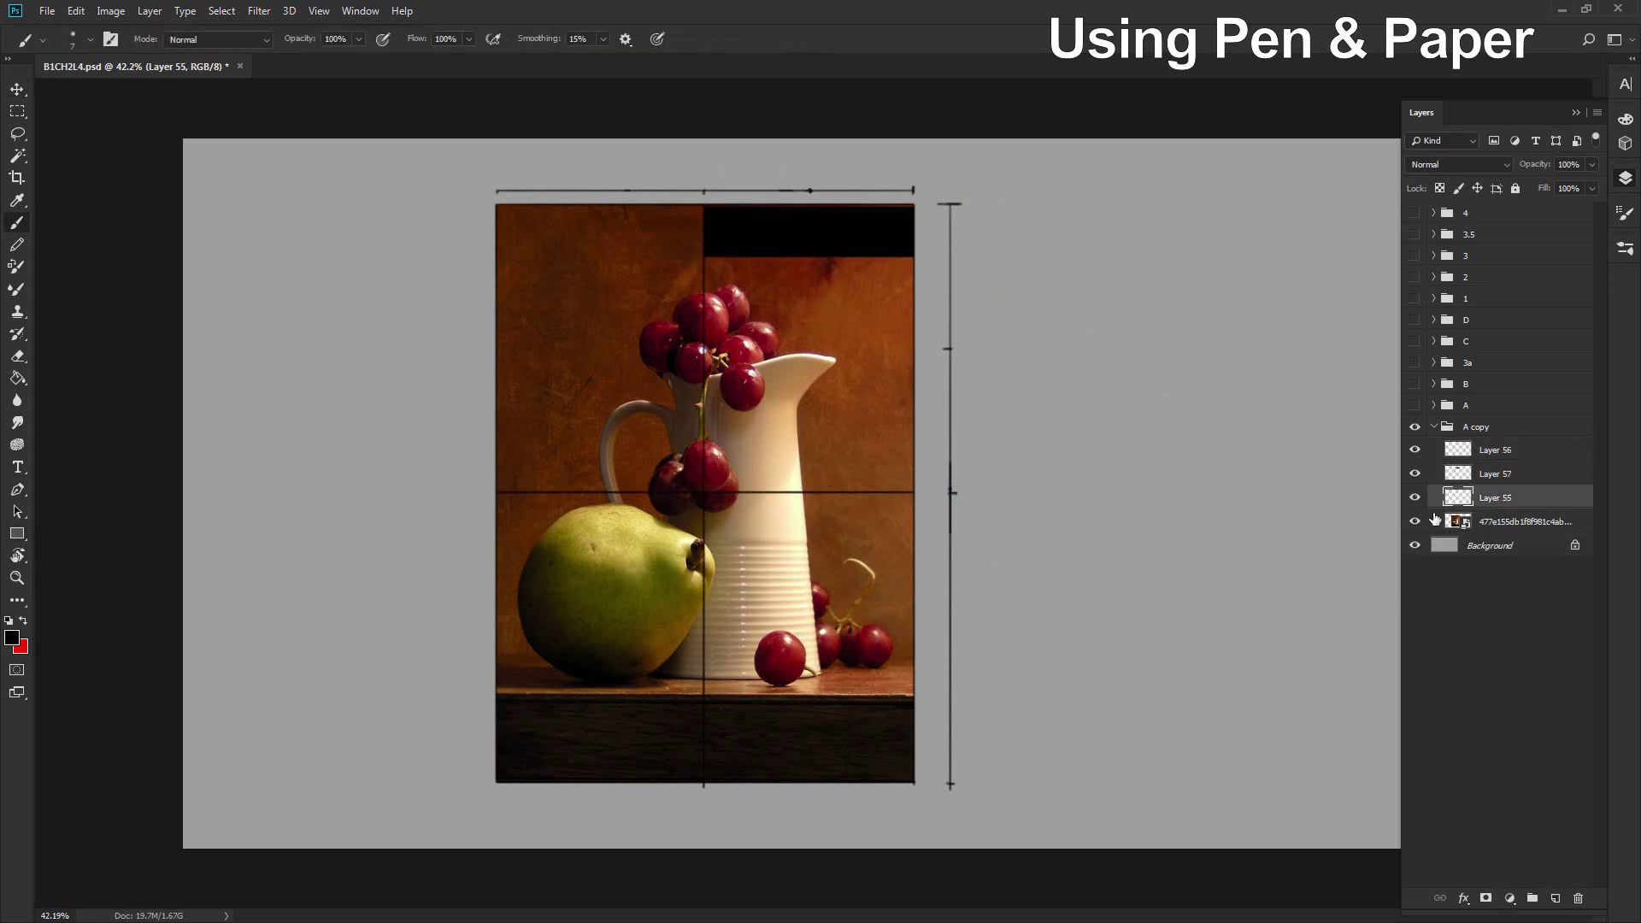
Delete the black rectangle's layer and draw grid lines across the image through the right and upper quarter points.
click(1495, 474)
key(Delete)
click(1496, 450)
drag(810, 205, 811, 785)
drag(914, 348, 497, 349)
Erase the overrun of the right vertical grid line below the image's lower edge.
key(m)
drag(846, 805, 708, 779)
key(Delete)
key(ctrl+d)
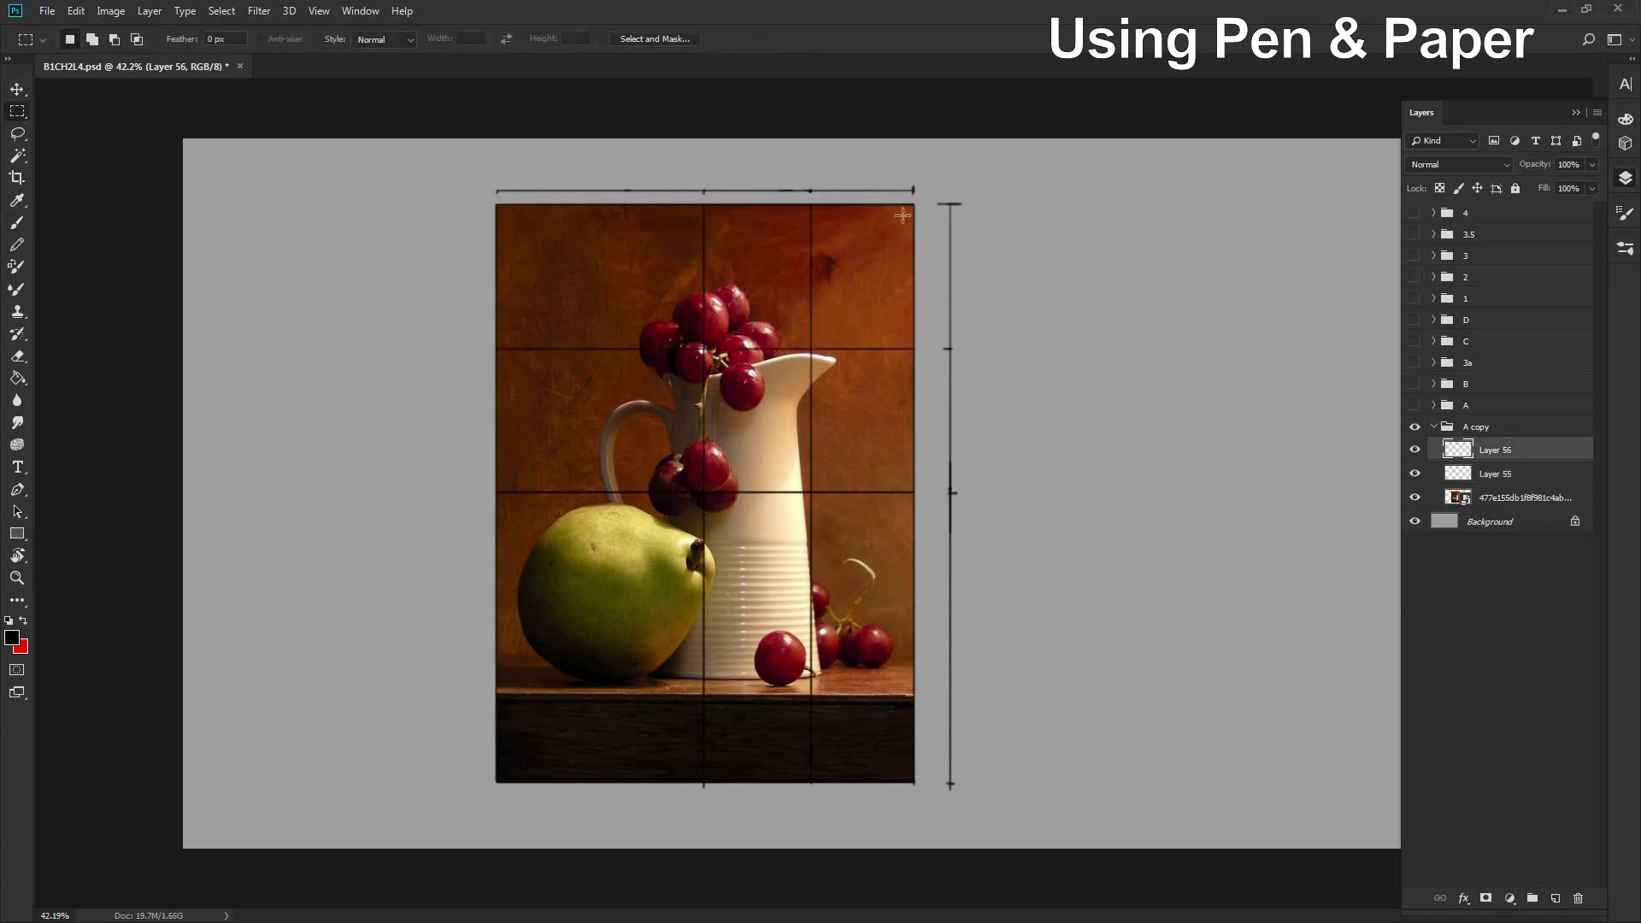
Duplicate the quarter ticks of the top and vertical measuring lines onto their left and lower halves.
click(1510, 479)
drag(930, 177, 703, 198)
drag(865, 232, 655, 232)
drag(974, 195, 937, 493)
drag(1014, 358, 1014, 646)
key(ctrl+d)
Draw the vertical grid line through the left quarter point on the grid line layer.
key(b)
click(1495, 449)
drag(599, 205, 599, 784)
key(ctrl+shift+z)
key(ctrl+shift+z)
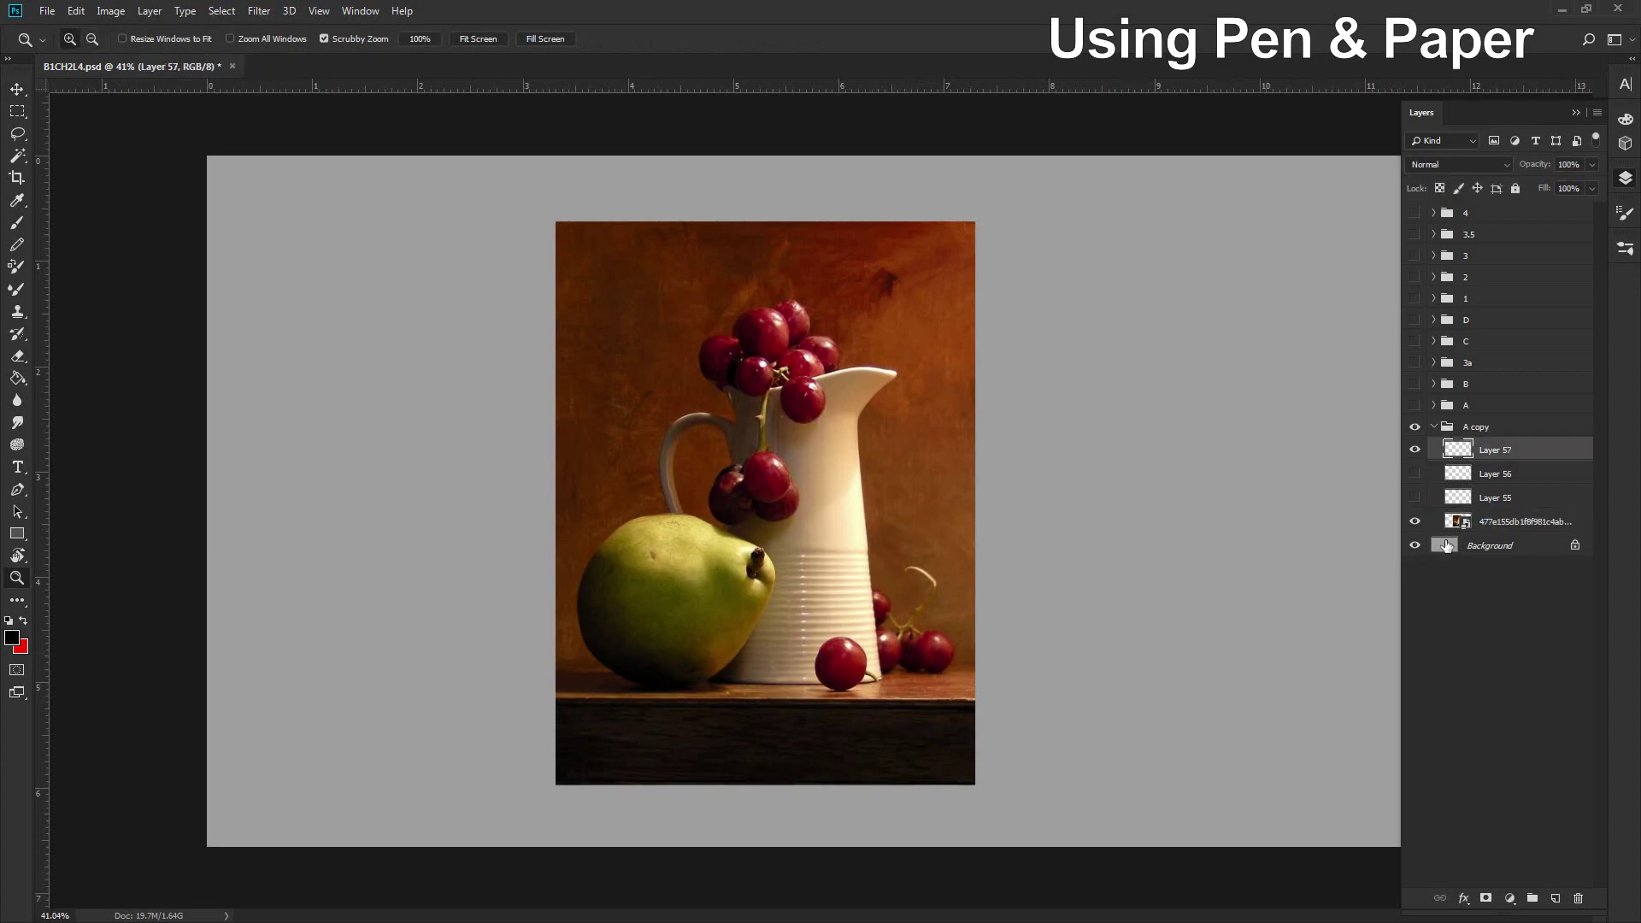
Outline the still-life image with straight black brush lines along all four edges.
key(b)
click(974, 783)
shift+click(556, 784)
shift+click(556, 220)
shift+click(975, 220)
shift+click(974, 785)
Draw a short ticked segment and repeat copies of it into a measuring line above the image's top edge.
mouse_move(1014, 220)
mouse_down()
mouse_move(1014, 292)
mouse_move(994, 310)
mouse_up()
key(m)
mouse_move(1038, 342)
mouse_down()
mouse_move(1014, 342)
mouse_move(1063, 357)
mouse_up()
key(ctrl+alt+t)
key(Return)
drag(1032, 501, 959, 501)
drag(1017, 183, 780, 220)
drag(970, 251, 827, 250)
drag(815, 278, 670, 279)
key(ctrl+d)
Repeat the ticked segment down the image's right side to form a vertical measuring line of eight equal segments.
key(ctrl+t)
drag(989, 198, 982, 315)
key(Escape)
drag(1077, 287, 1077, 359)
drag(1048, 189, 984, 384)
drag(1082, 256, 1082, 401)
drag(1077, 350, 1076, 639)
key(ctrl+d)
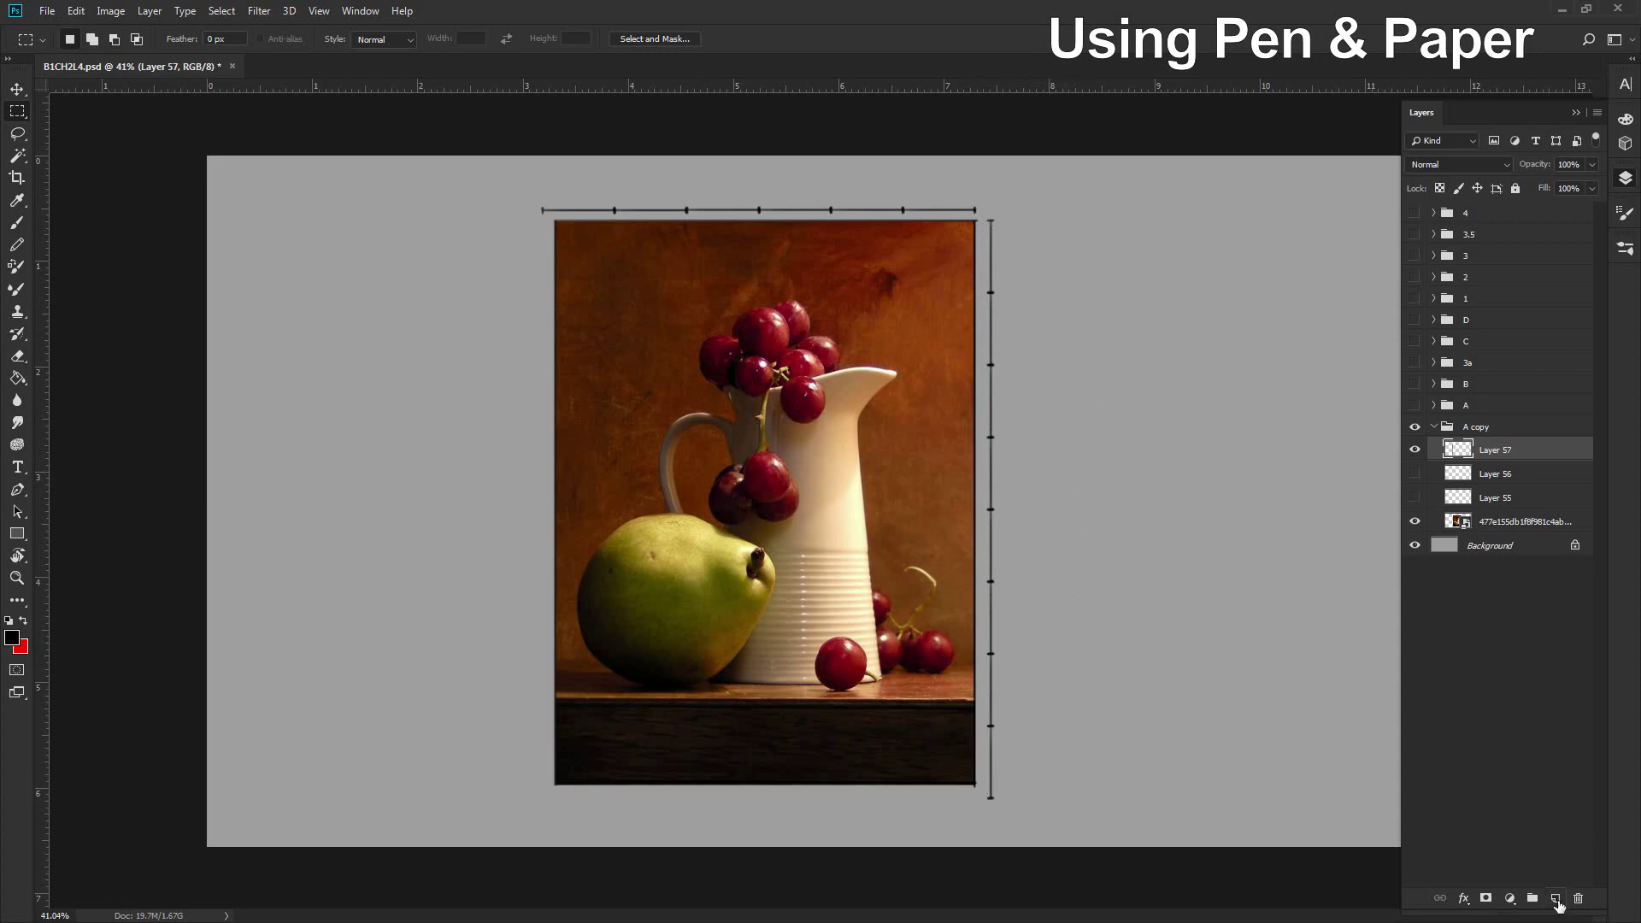
Draw vertical grid lines down the image on a new layer, through the ticks of the top measuring line.
click(1555, 899)
key(b)
drag(903, 221, 903, 784)
drag(831, 221, 977, 729)
drag(759, 221, 762, 784)
key(ctrl+z)
drag(688, 220, 688, 786)
drag(613, 221, 614, 784)
Draw seven horizontal grid lines across the image through the ticks of the vertical measuring line.
drag(974, 292, 554, 291)
drag(974, 364, 551, 364)
drag(977, 437, 557, 437)
drag(974, 509, 553, 509)
drag(976, 582, 553, 582)
drag(974, 654, 554, 654)
drag(977, 726, 554, 727)
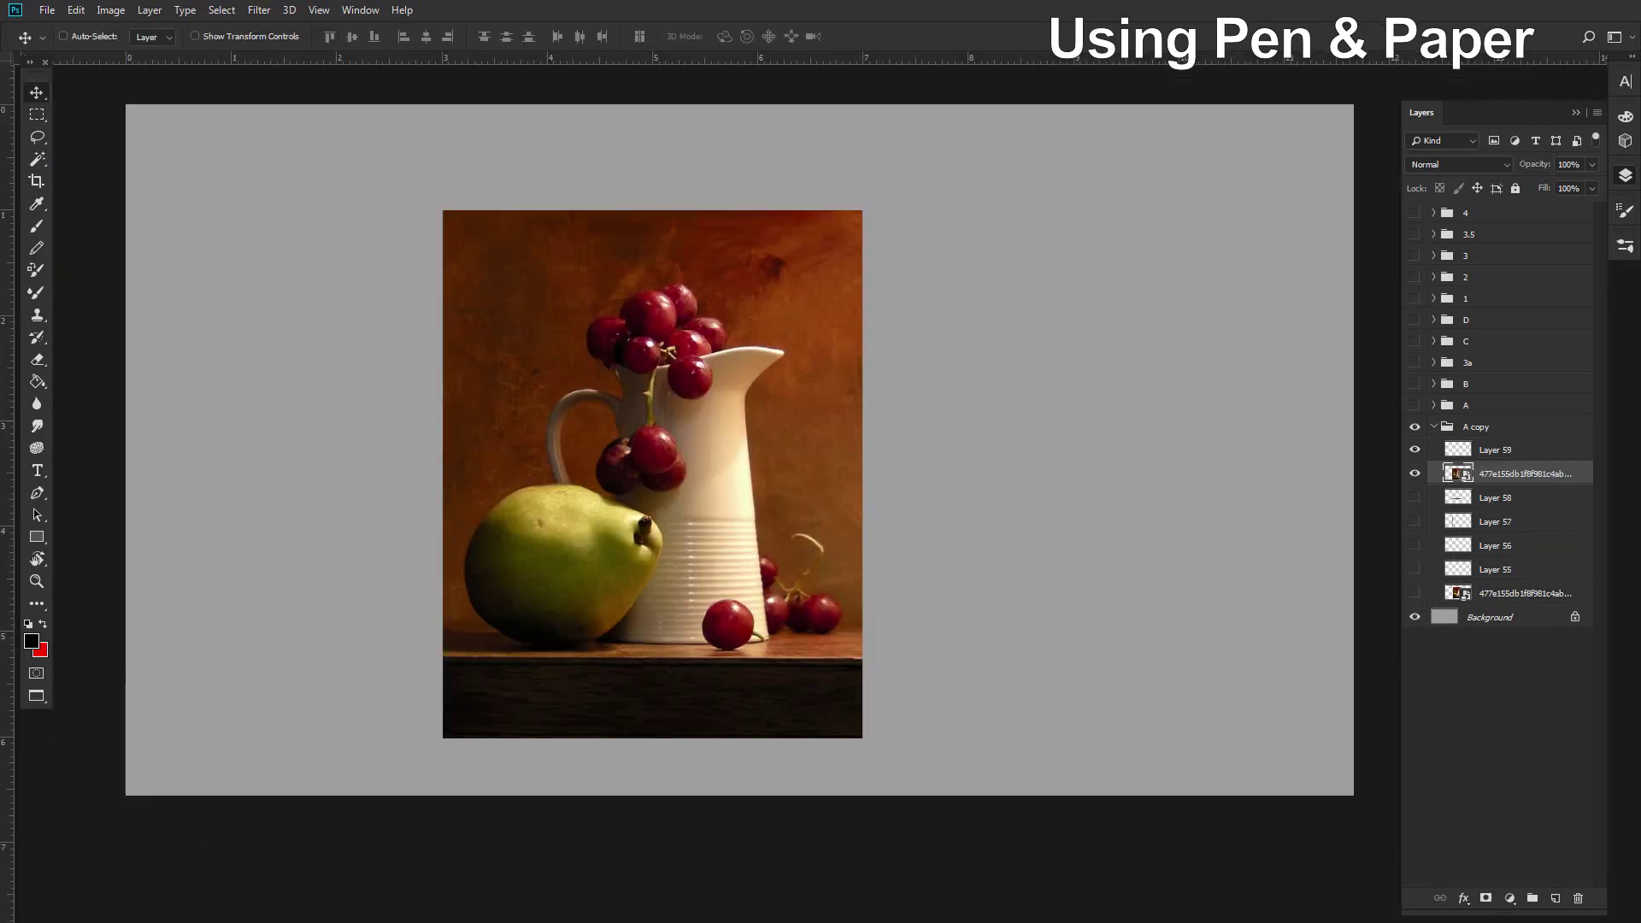
Draw a horizontal dimension line above the image on a new layer and label it "4 cm".
key(ctrl+shift+alt+n)
key(f)
drag(444, 71, 443, 122)
shift+click(549, 87)
drag(544, 126, 544, 260)
key(ctrl+z)
drag(862, 232, 444, 233)
drag(613, 213, 623, 222)
Draw a vertical dimension line along the image's left side and label it "5 cm".
drag(1003, 479, 1022, 369)
mouse_move(374, 203)
mouse_down()
mouse_move(349, 202)
mouse_move(361, 729)
mouse_up()
drag(293, 428, 288, 451)
drag(316, 430, 317, 443)
drag(322, 441, 338, 439)
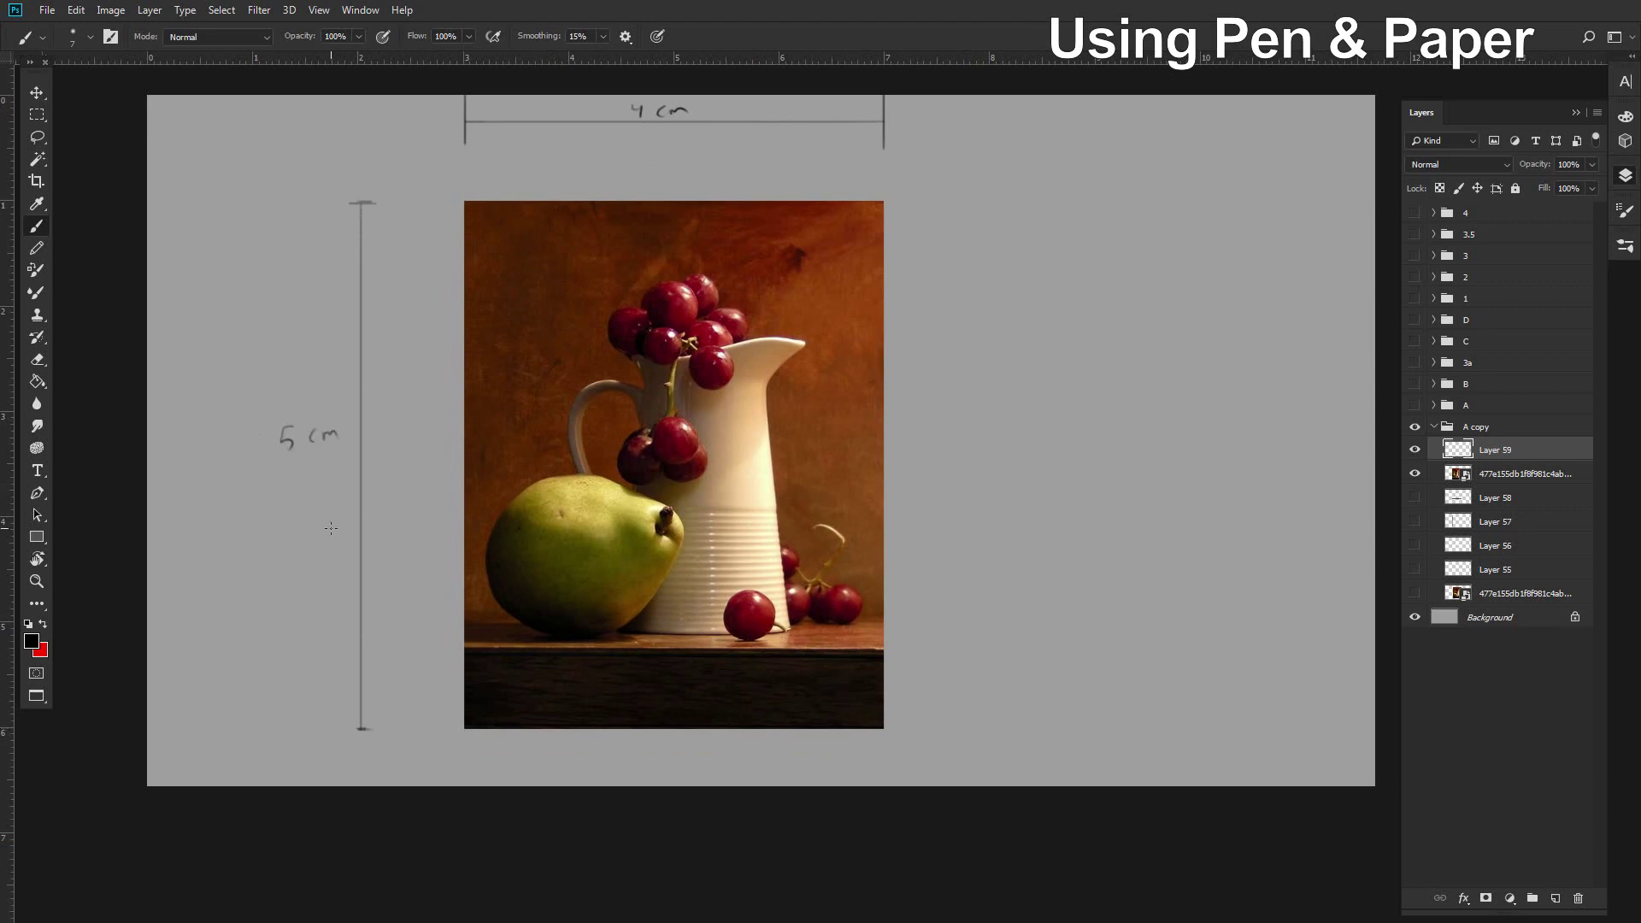
Write "4 x 5 = 20" on the blank canvas beside the image and circle the 20.
drag(330, 527, 304, 566)
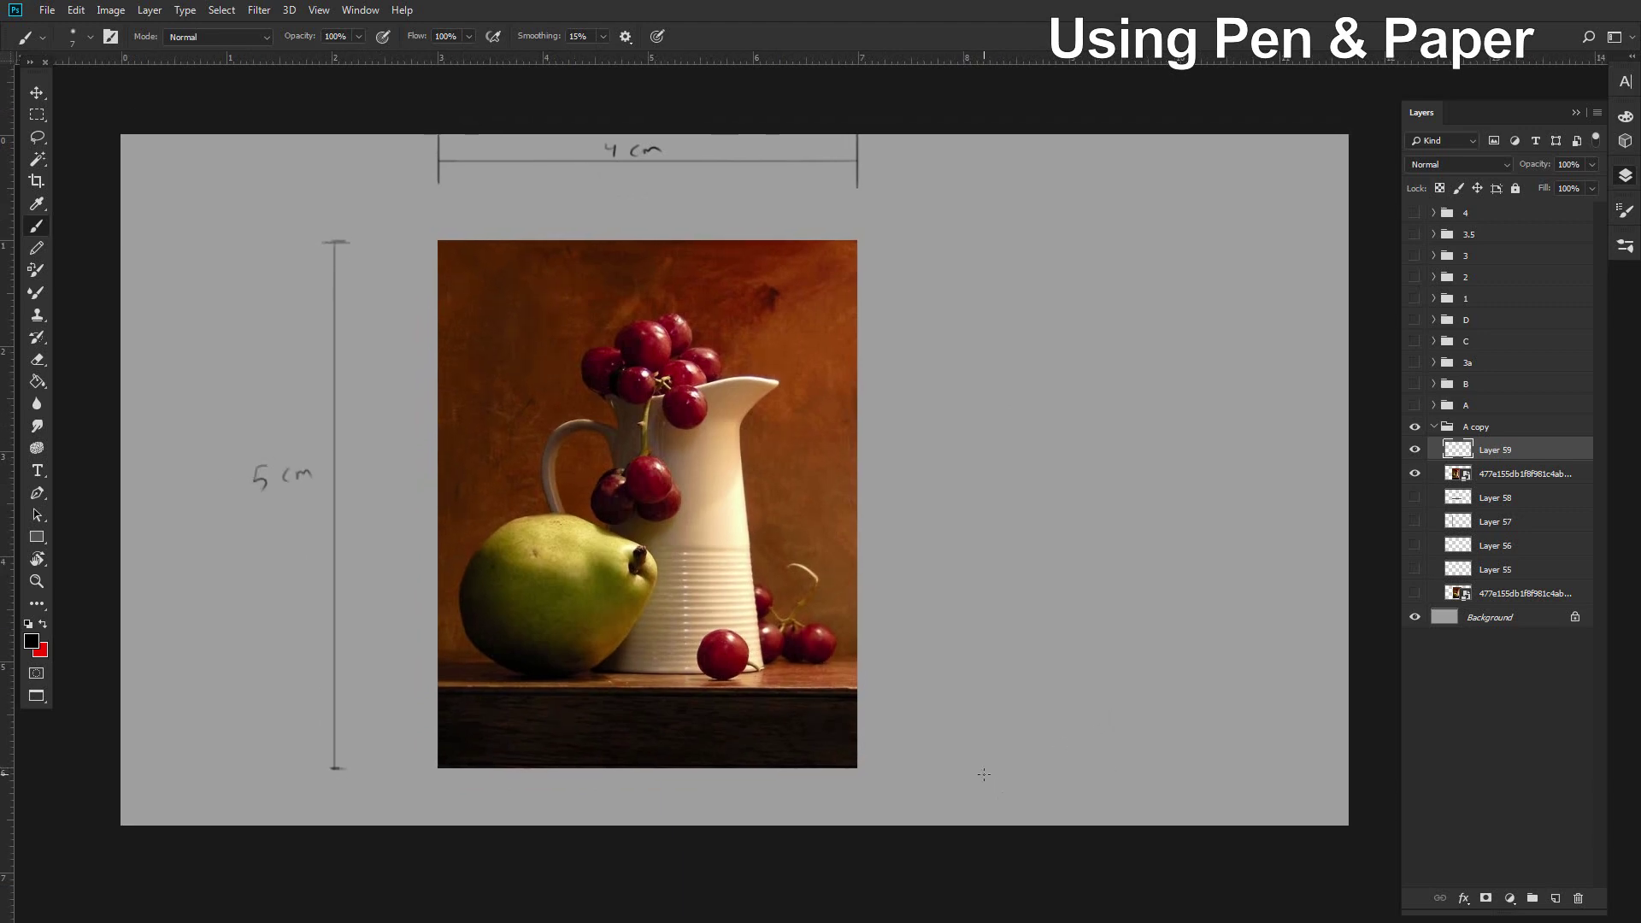
drag(1011, 286, 1019, 294)
mouse_move(1023, 286)
mouse_down()
mouse_move(1018, 305)
mouse_move(1047, 299)
mouse_up()
drag(1061, 283, 1062, 301)
drag(1089, 291, 1127, 297)
drag(1137, 283, 1137, 265)
Mark the centimetre divisions on both dimension lines on a new layer.
click(1555, 898)
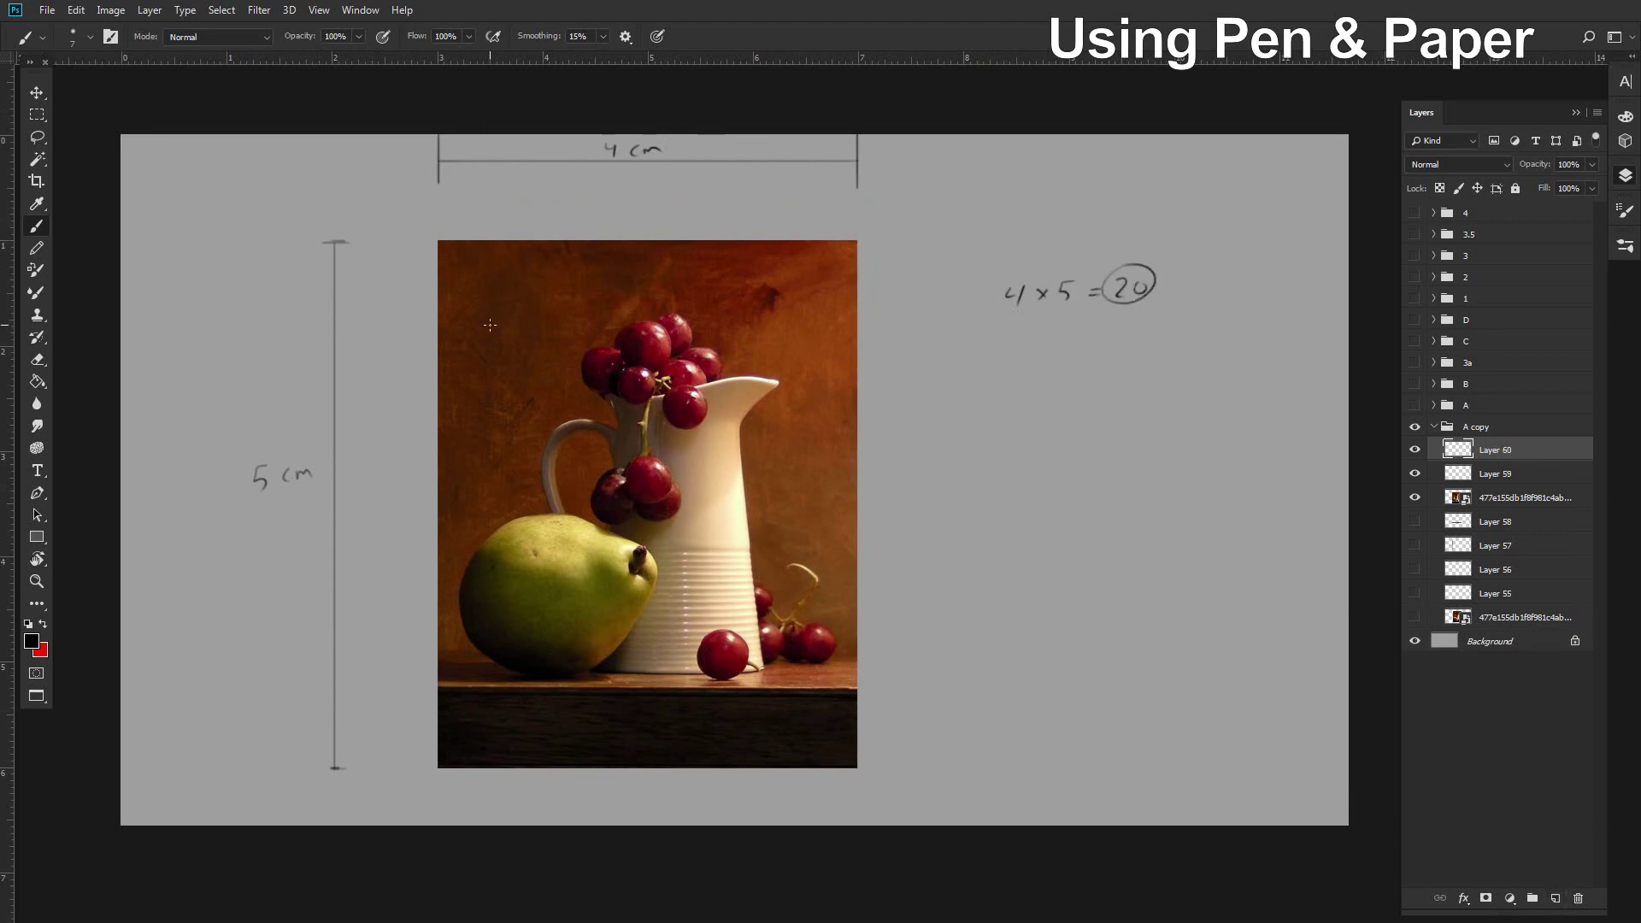
click(753, 161)
click(648, 161)
click(543, 160)
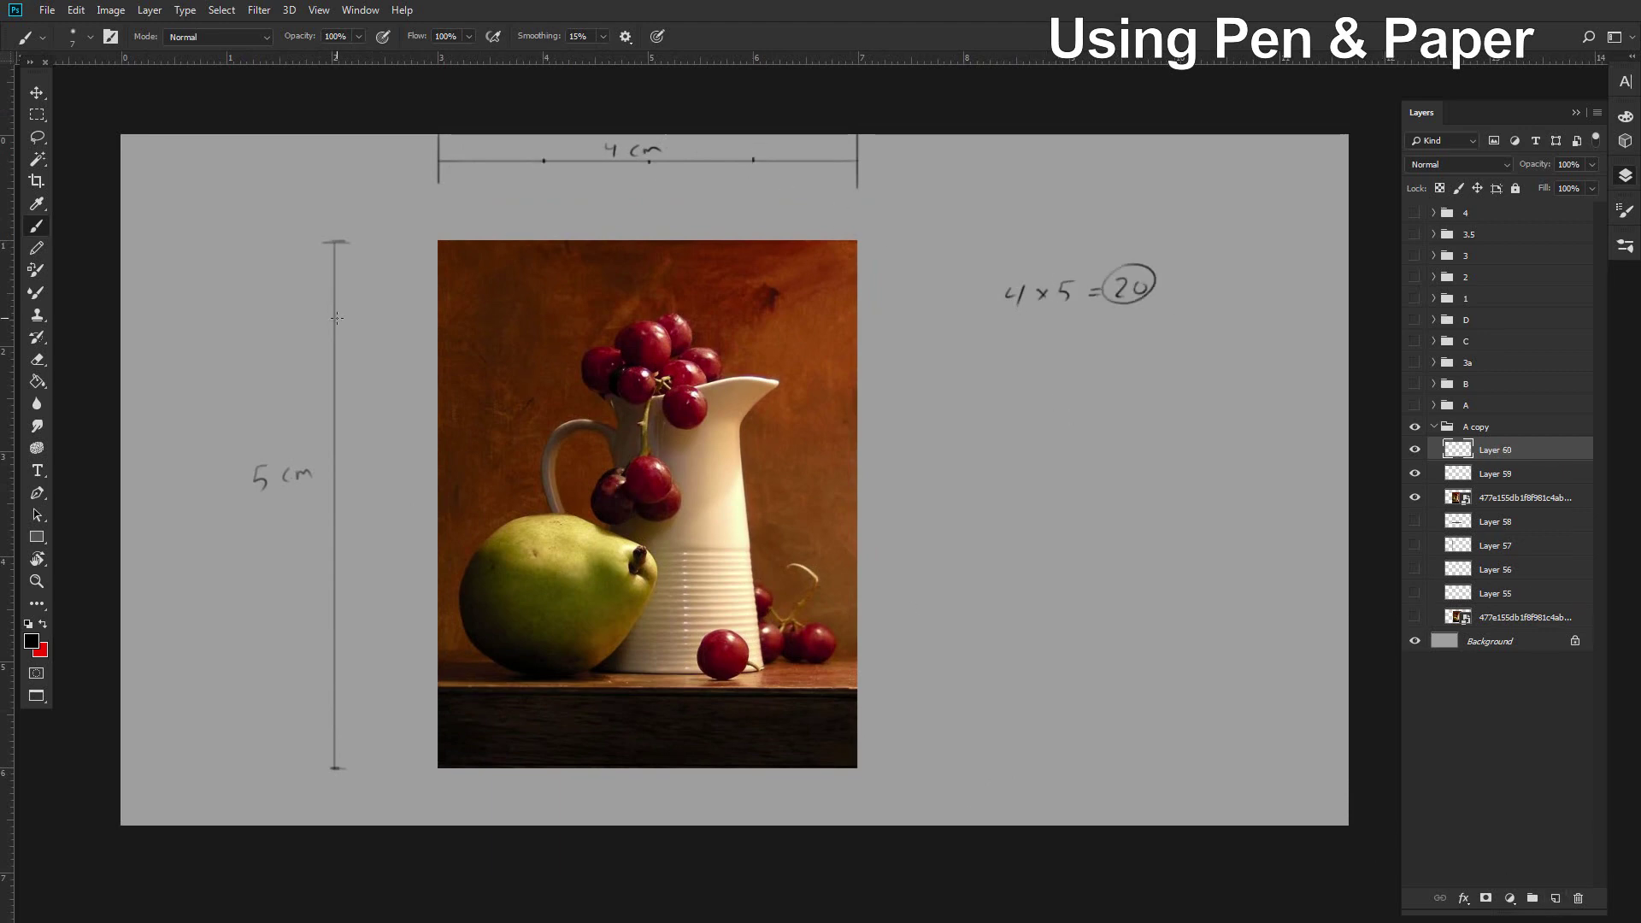
drag(350, 347, 336, 347)
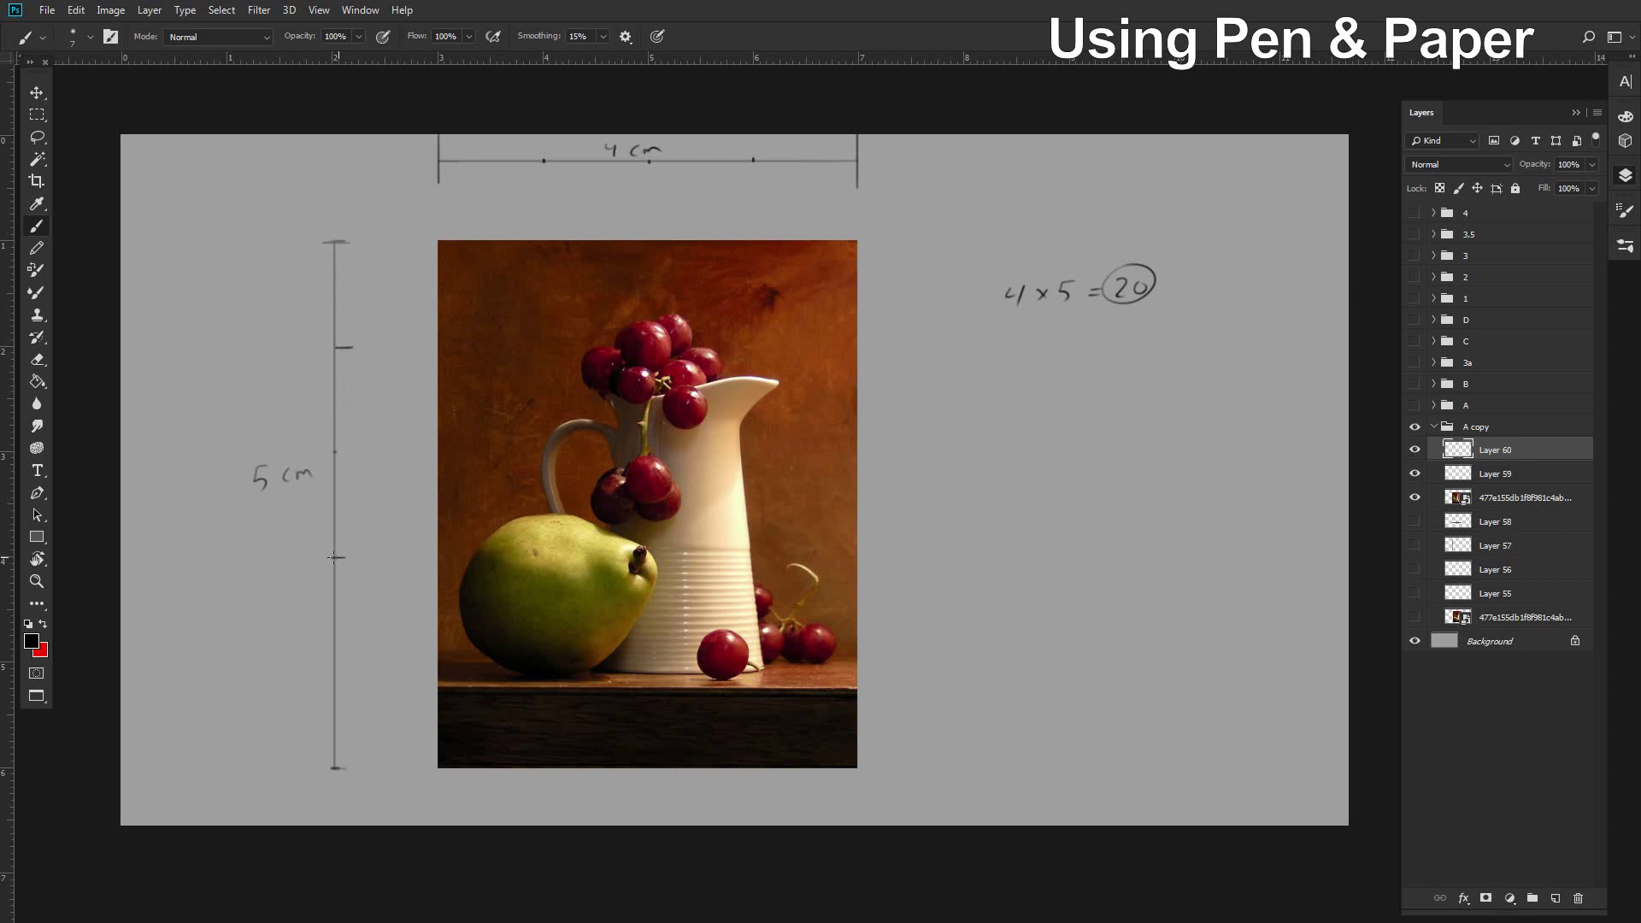
drag(341, 660, 335, 662)
Draw four horizontal and three vertical grid lines through the centimetre marks across the image on a new layer.
click(1555, 898)
drag(342, 347, 899, 347)
drag(336, 451, 877, 451)
drag(332, 558, 920, 558)
drag(332, 660, 951, 660)
drag(543, 159, 543, 779)
drag(649, 159, 649, 820)
drag(753, 159, 752, 742)
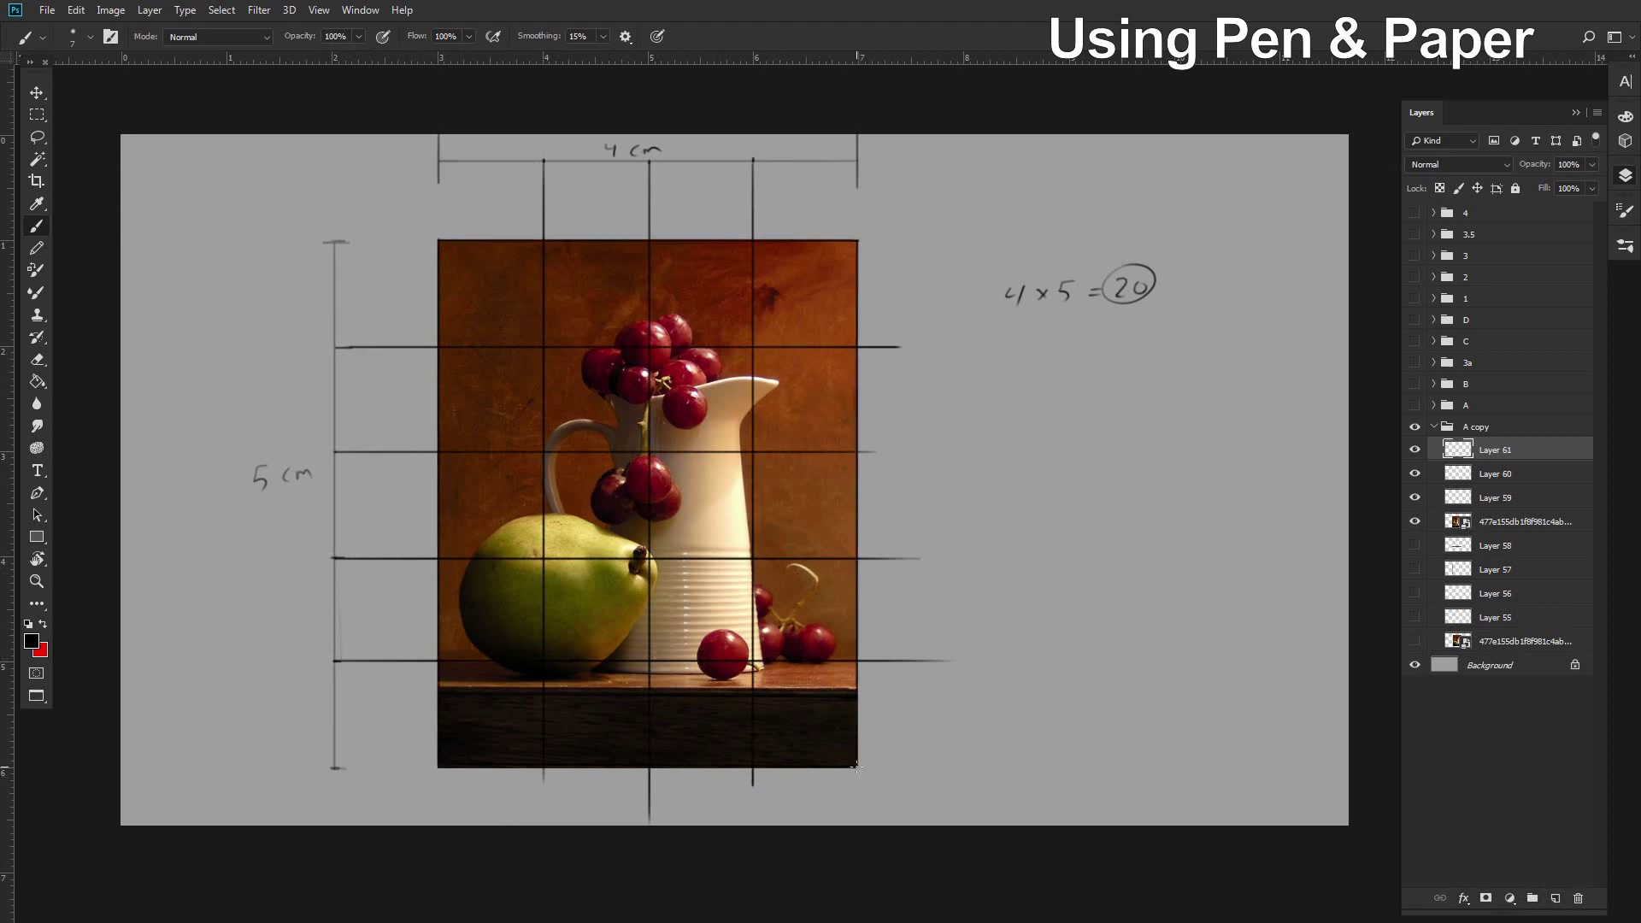
Delete the parts of the grid lines outside the image and invert the colour of the remaining lines.
key(m)
drag(856, 242, 439, 767)
key(ctrl+shift+i)
key(Delete)
key(ctrl+d)
key(ctrl+i)
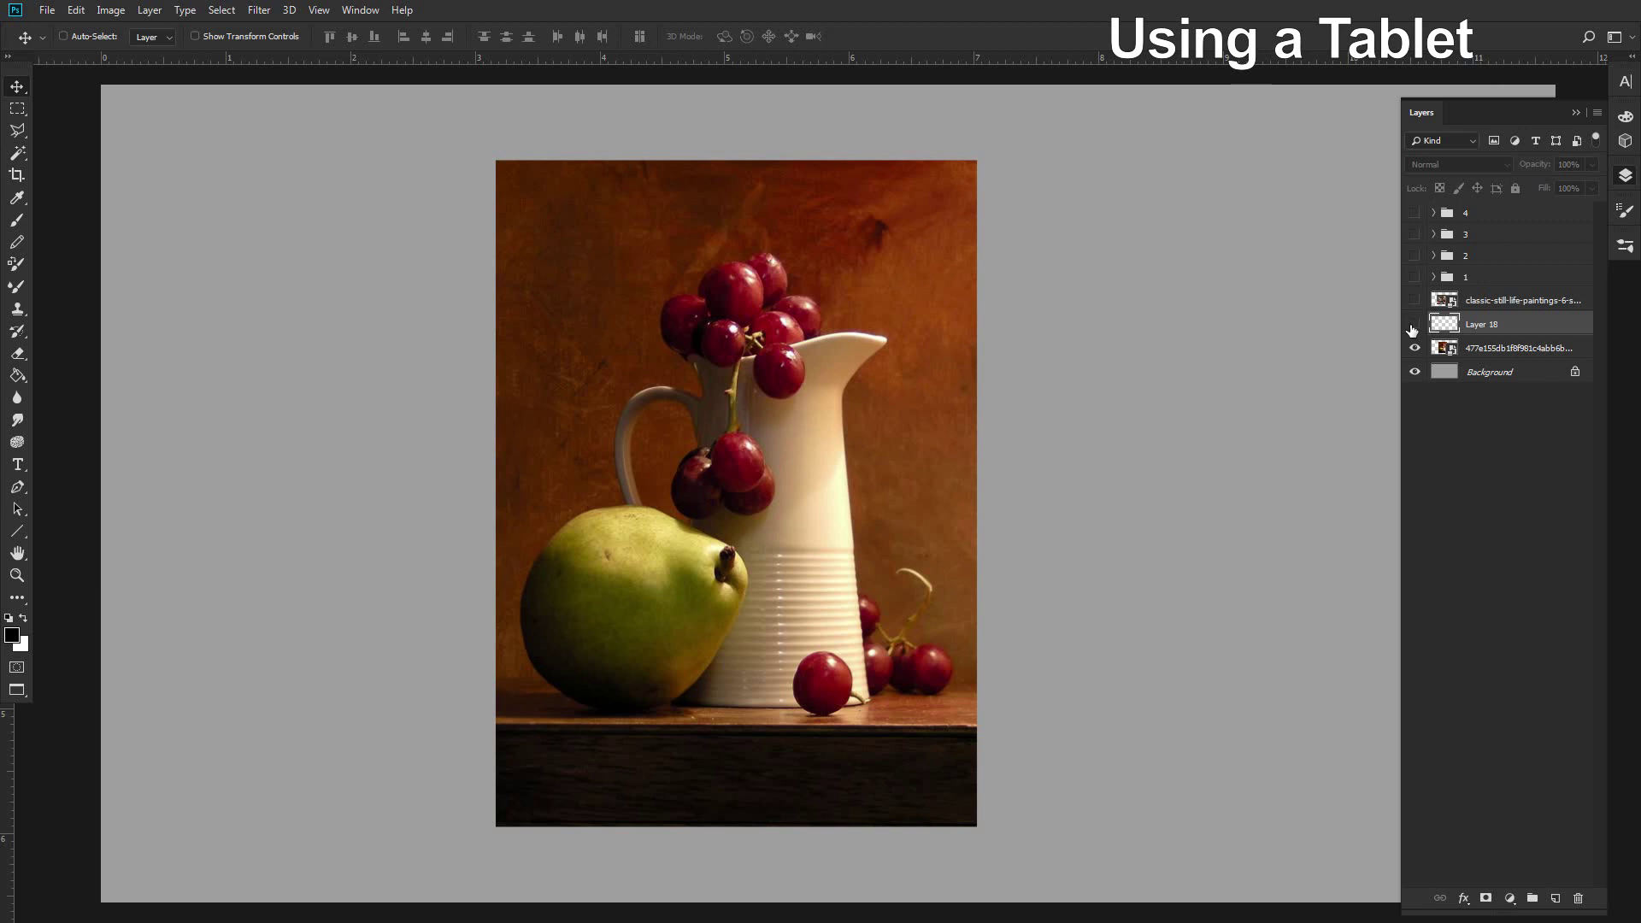
Turn on Layer 18 and draw a small black square on a new layer with the Rectangle tool.
click(1414, 348)
click(1415, 348)
click(1415, 324)
click(17, 530)
click(85, 530)
click(1554, 901)
drag(975, 159, 909, 270)
Move the square beside the image and scale duplicates of it into a column of four increasingly large squares.
key(v)
mouse_move(1045, 284)
mouse_down()
mouse_move(1216, 282)
mouse_move(1216, 371)
mouse_up()
key(ctrl+t)
drag(1146, 319, 1196, 367)
key(Return)
drag(1191, 354, 1164, 747)
key(ctrl+t)
key(ctrl+t)
drag(1261, 760, 1345, 844)
Duplicate the smallest square into the image's upper-right corner, undoing the second copy next to it.
click(1503, 396)
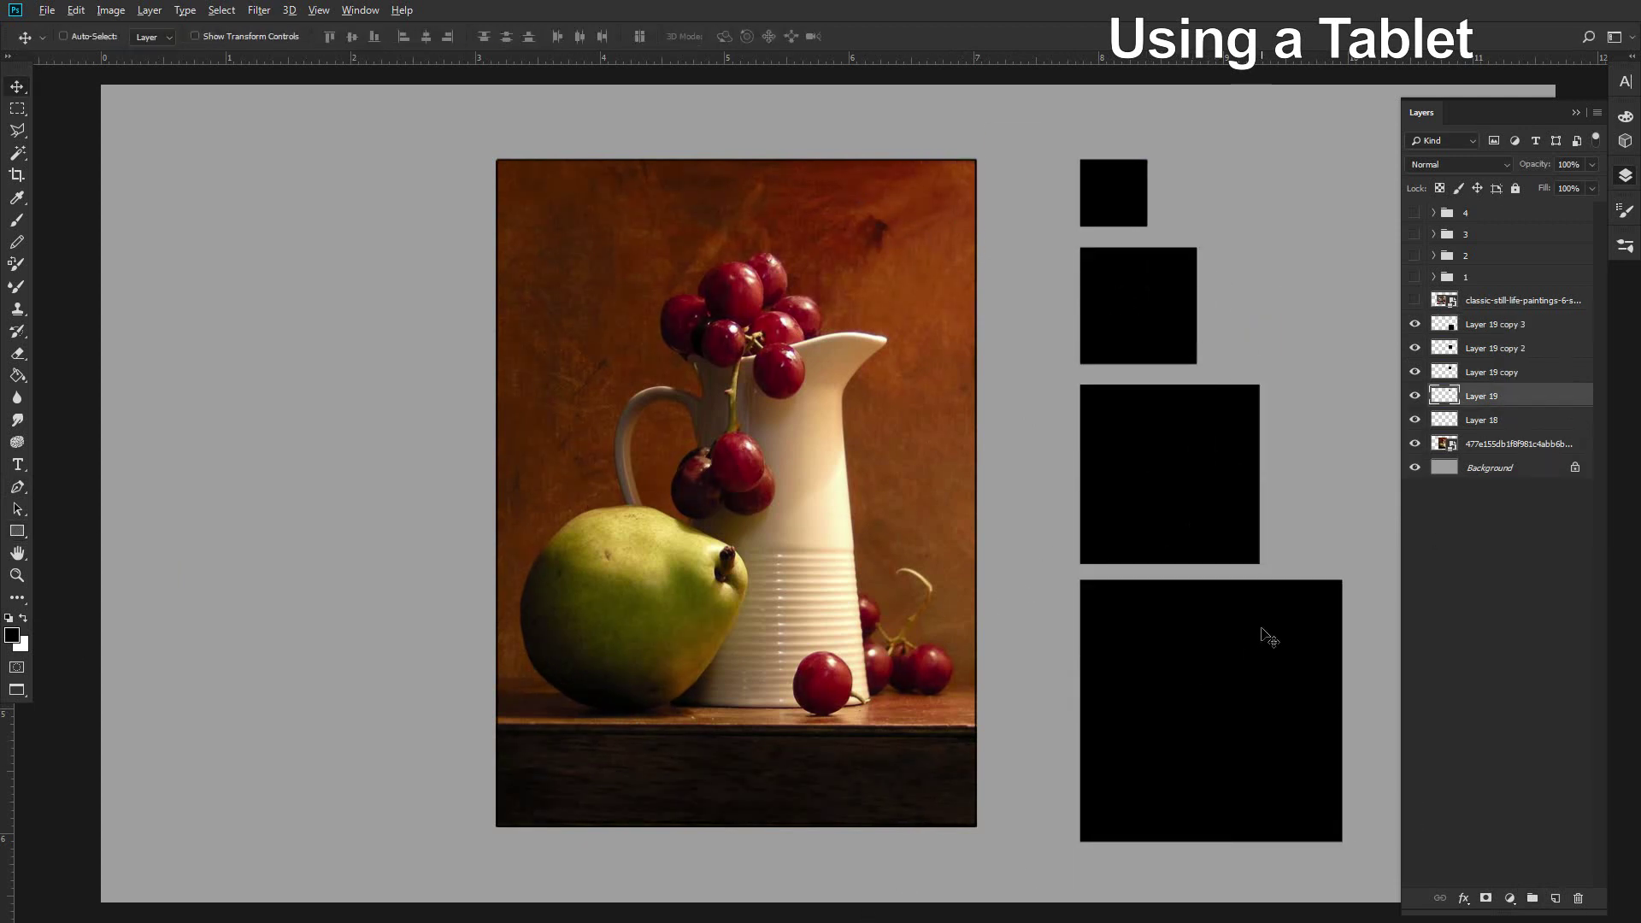
drag(1263, 629, 1091, 630)
drag(1245, 451, 1176, 451)
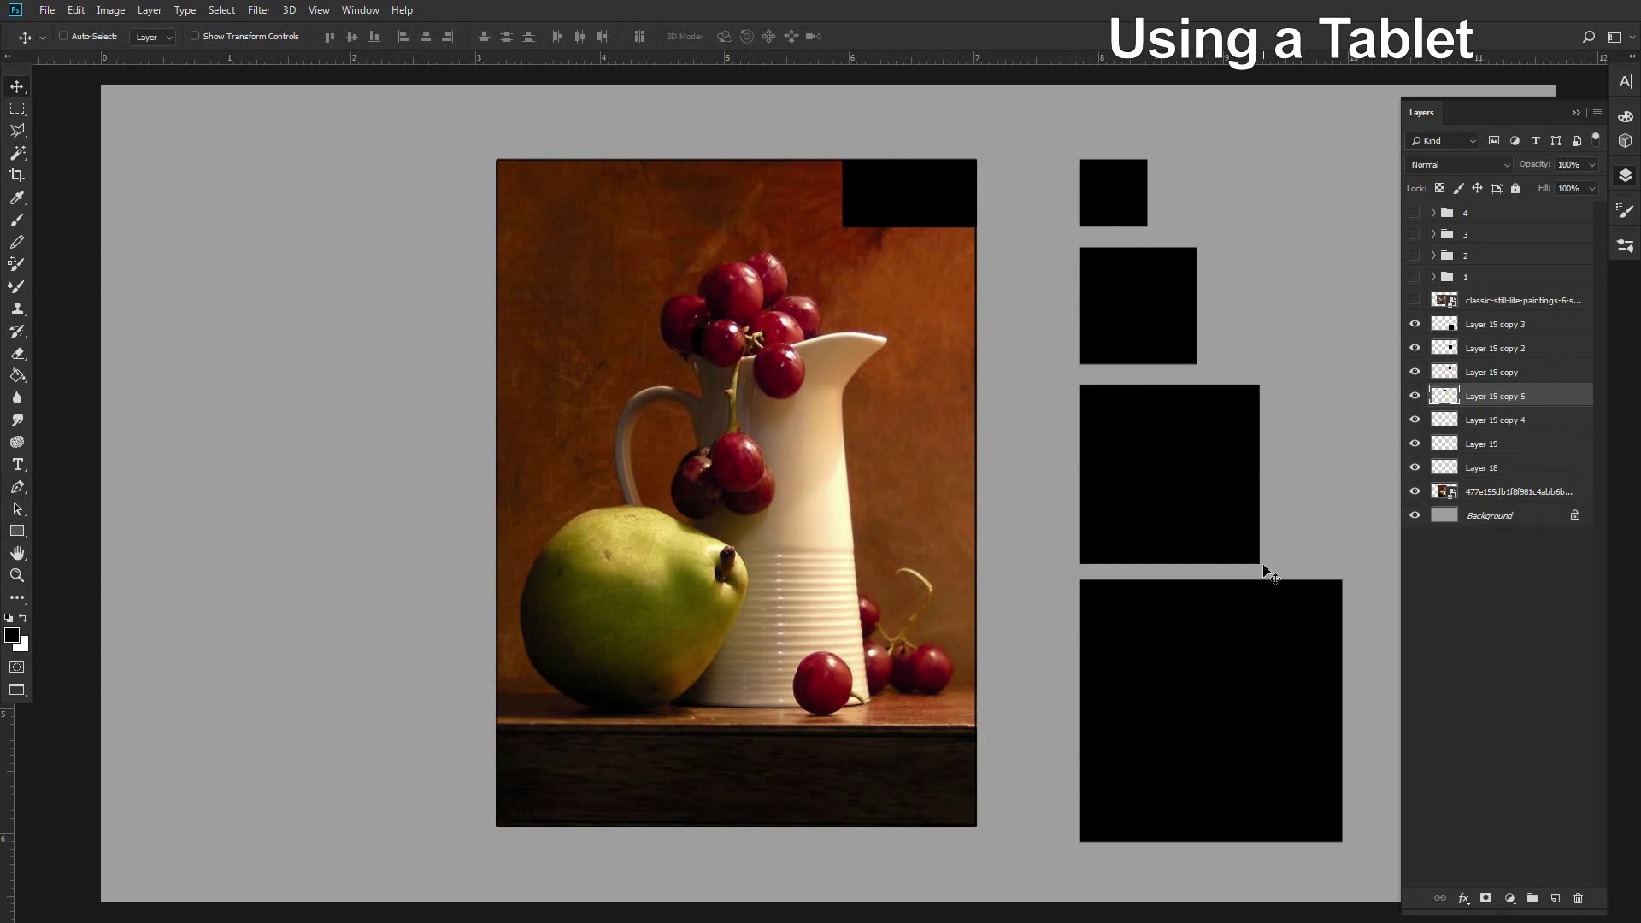
key(ctrl+z)
Contract the corner square's selection by 7 pixels and delete its interior to leave an outline.
click(221, 9)
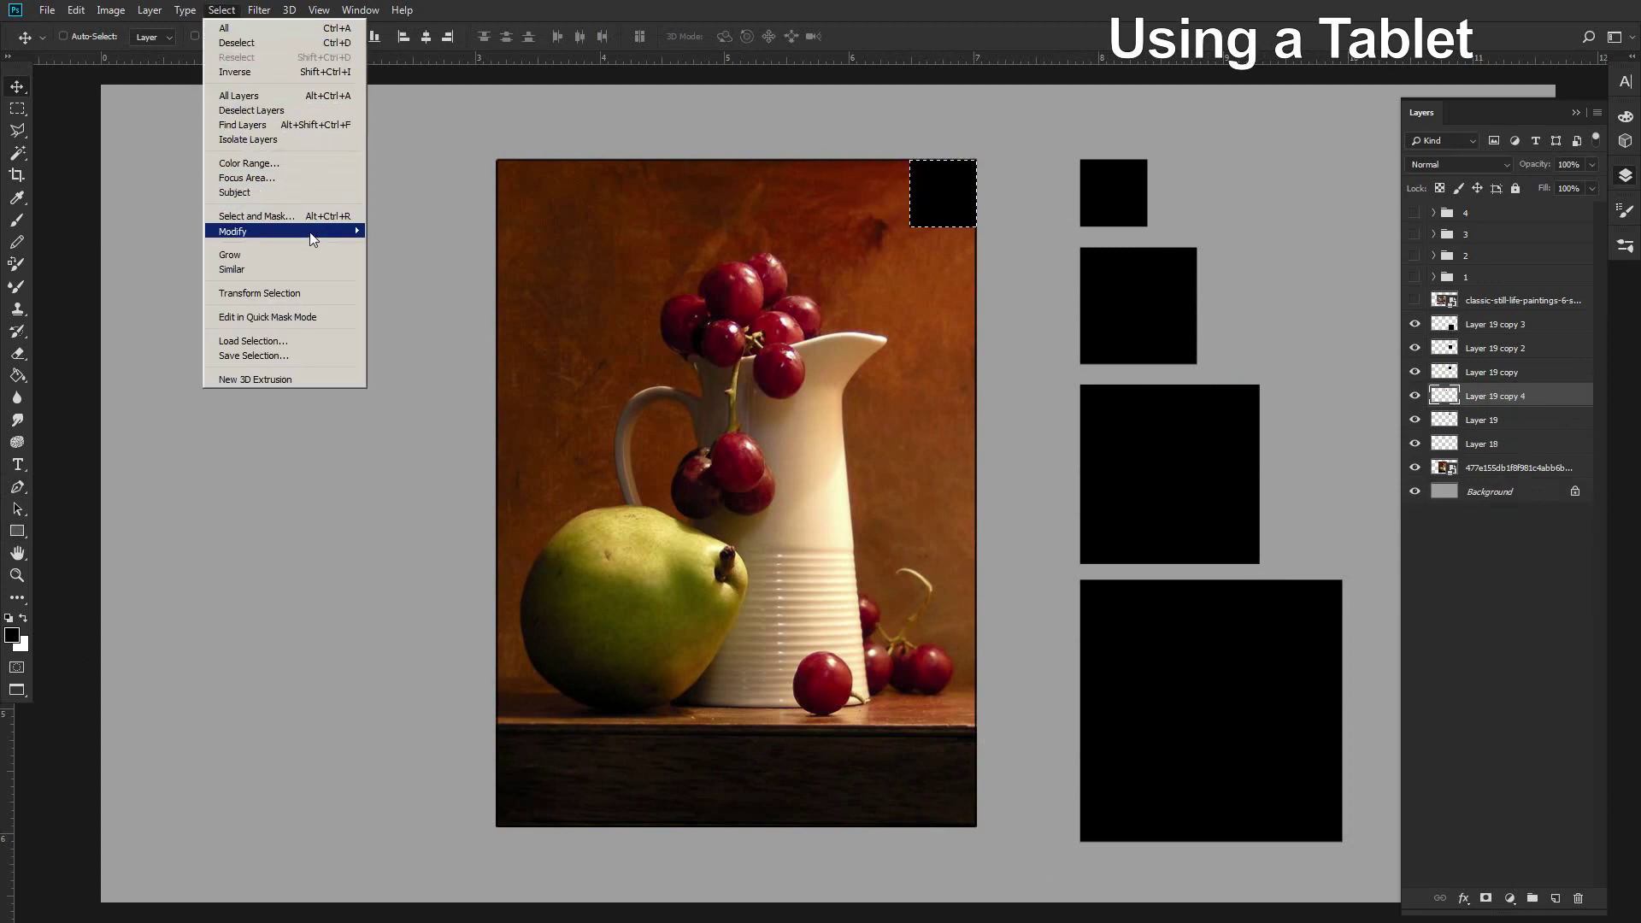
mouse_move(311, 233)
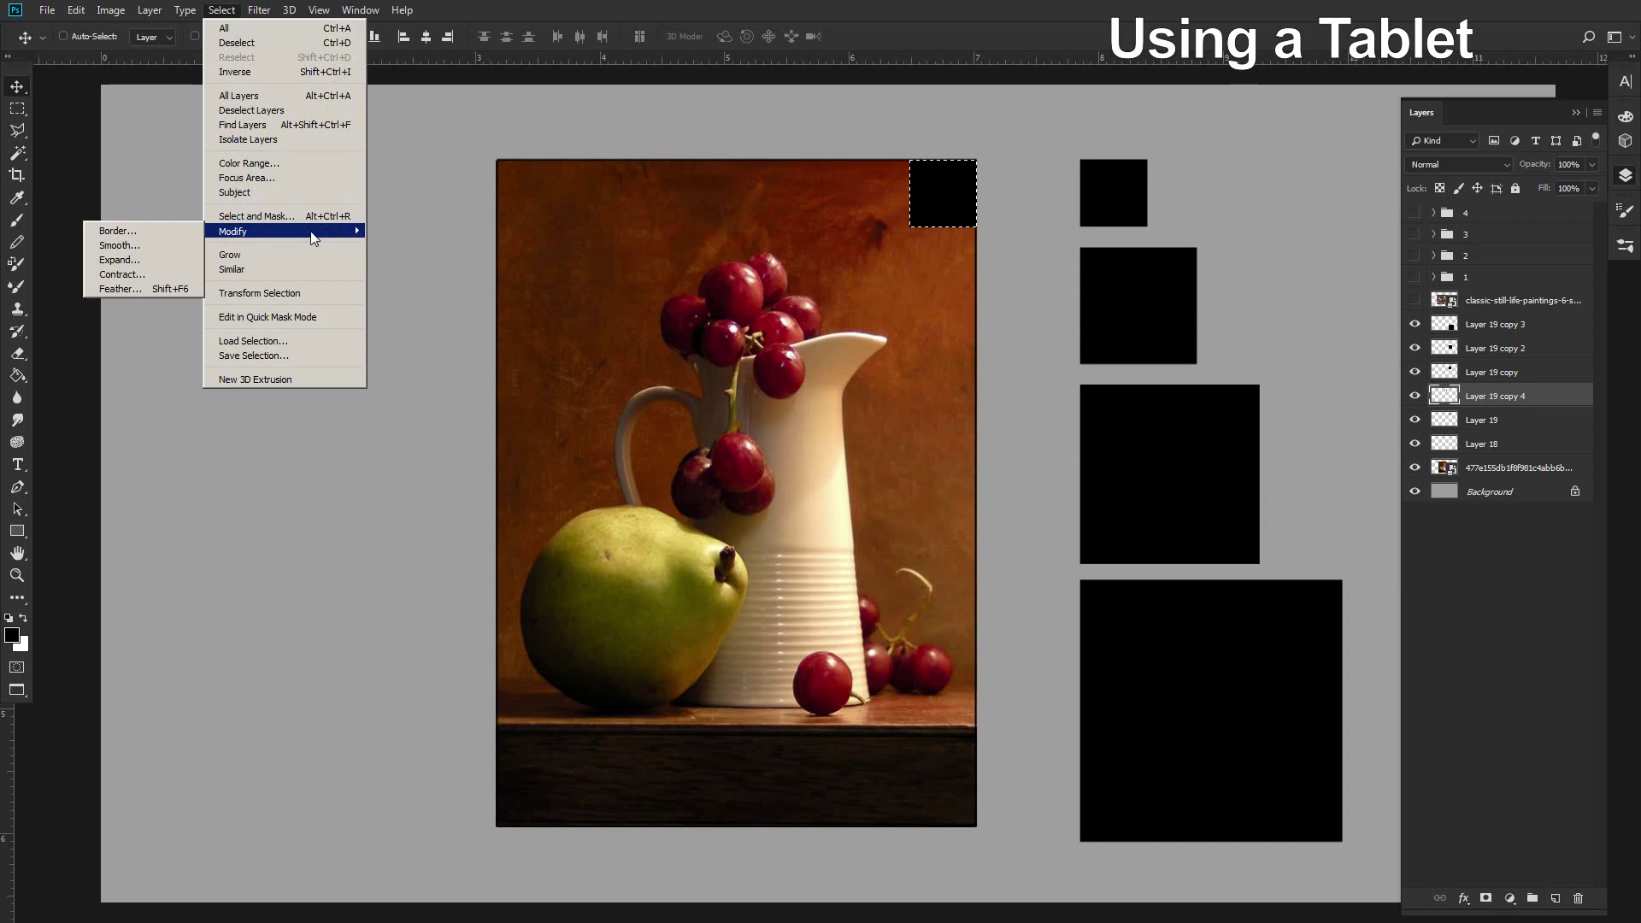
click(165, 274)
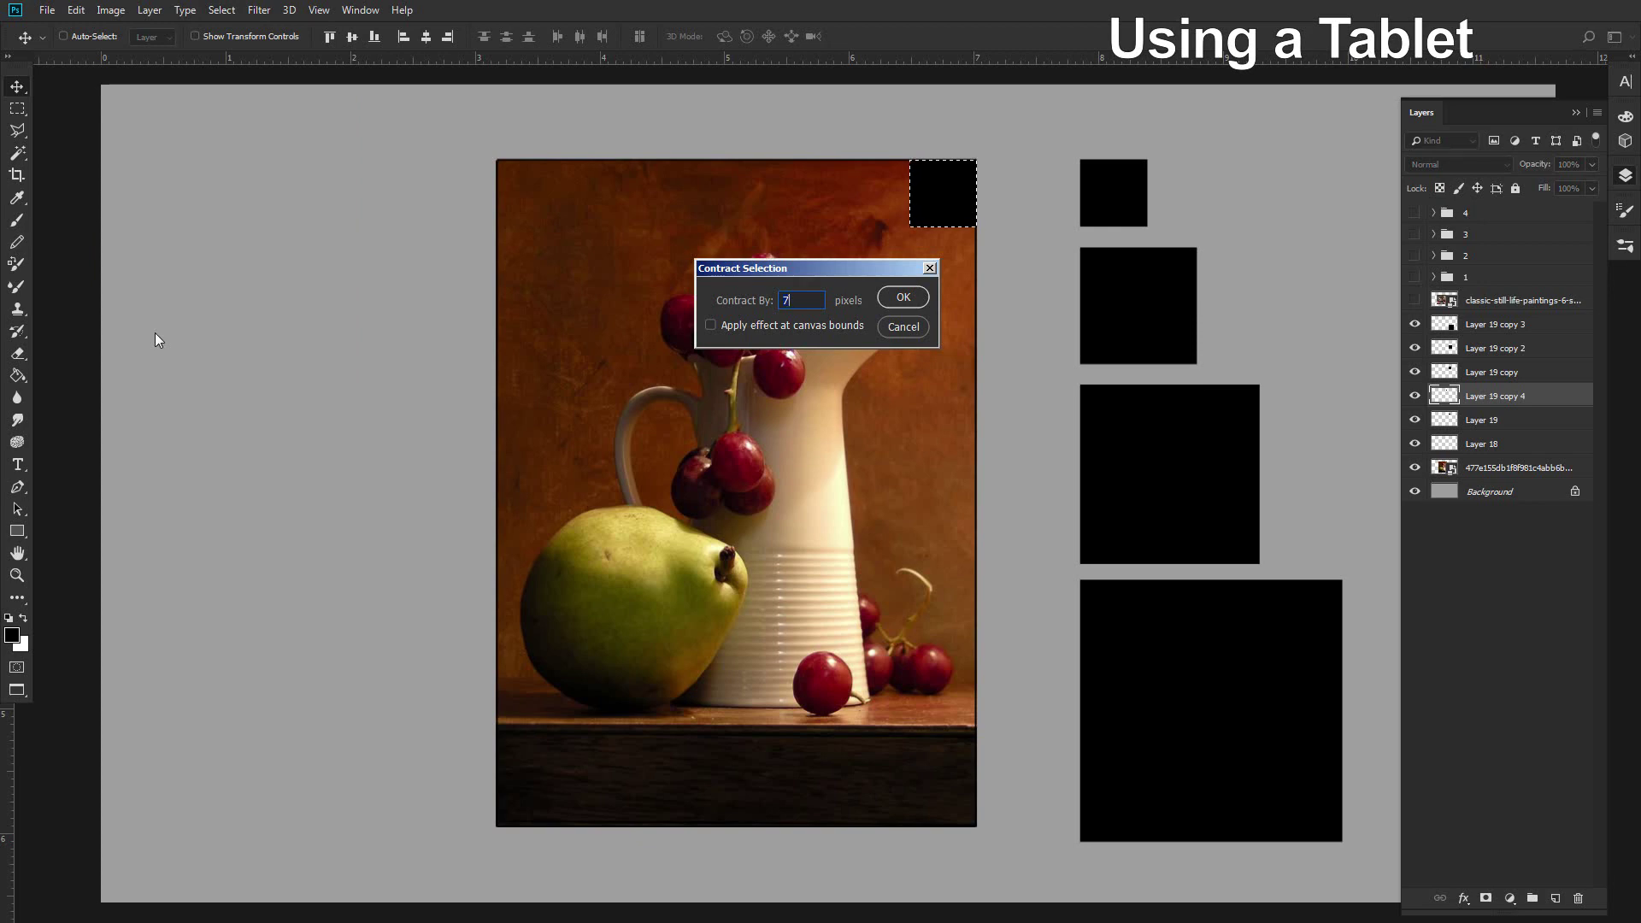
click(905, 299)
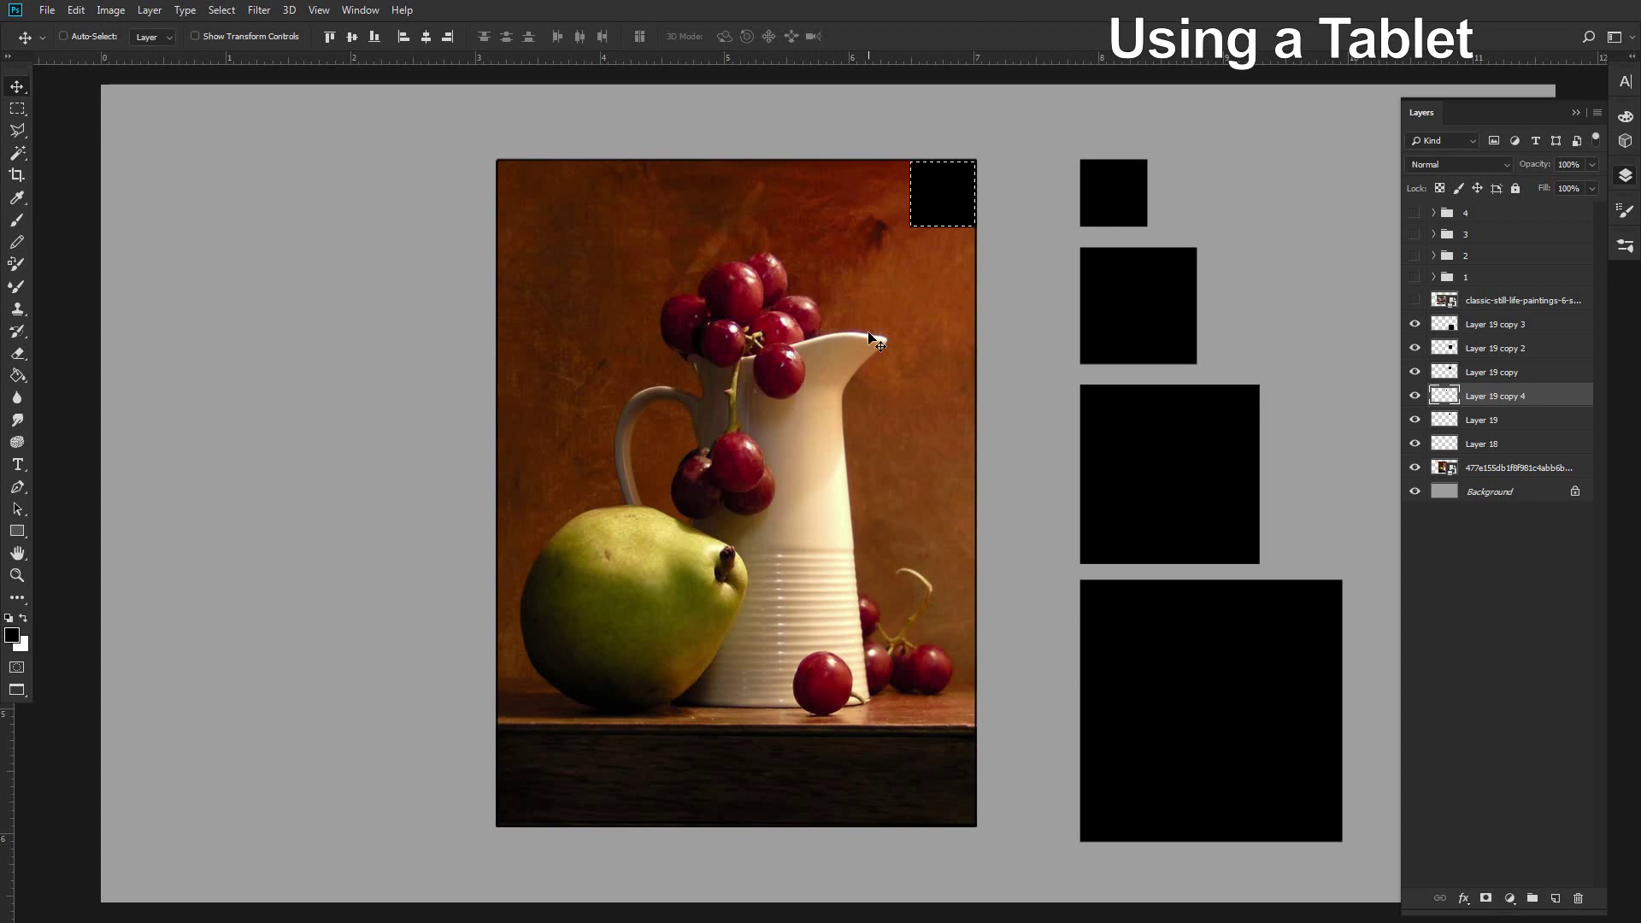
key(Delete)
Repeat the square outline into a merged row along the image's top edge and stretch the row slightly wider.
drag(1207, 596, 1145, 568)
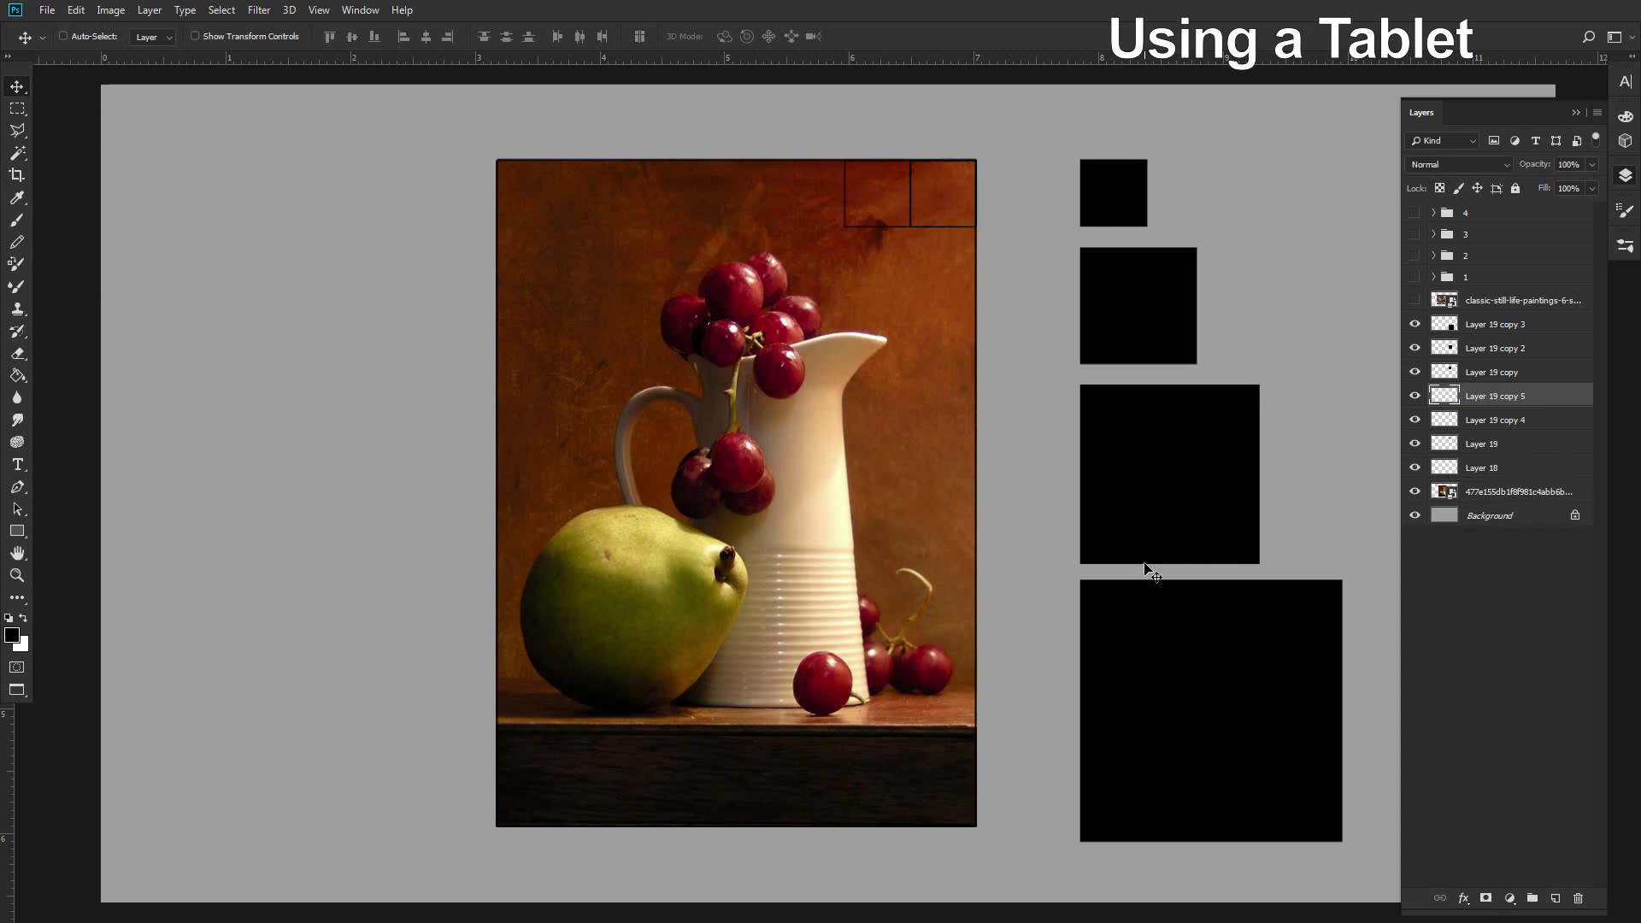
key(ctrl+e)
key(ctrl+t)
drag(447, 195, 430, 198)
key(Return)
Delete the part of the row that extends past the image's left edge.
key(m)
drag(495, 243, 406, 141)
key(Delete)
key(ctrl+d)
Stack merged copies of the row down the image until the grid covers its full height.
key(v)
drag(1040, 399, 1040, 465)
key(ctrl+e)
drag(1035, 201, 1108, 672)
Duplicate the grid and its border onto the blank canvas beside the image, and select the largest black square's layer.
scroll(1015, 703, down, 2)
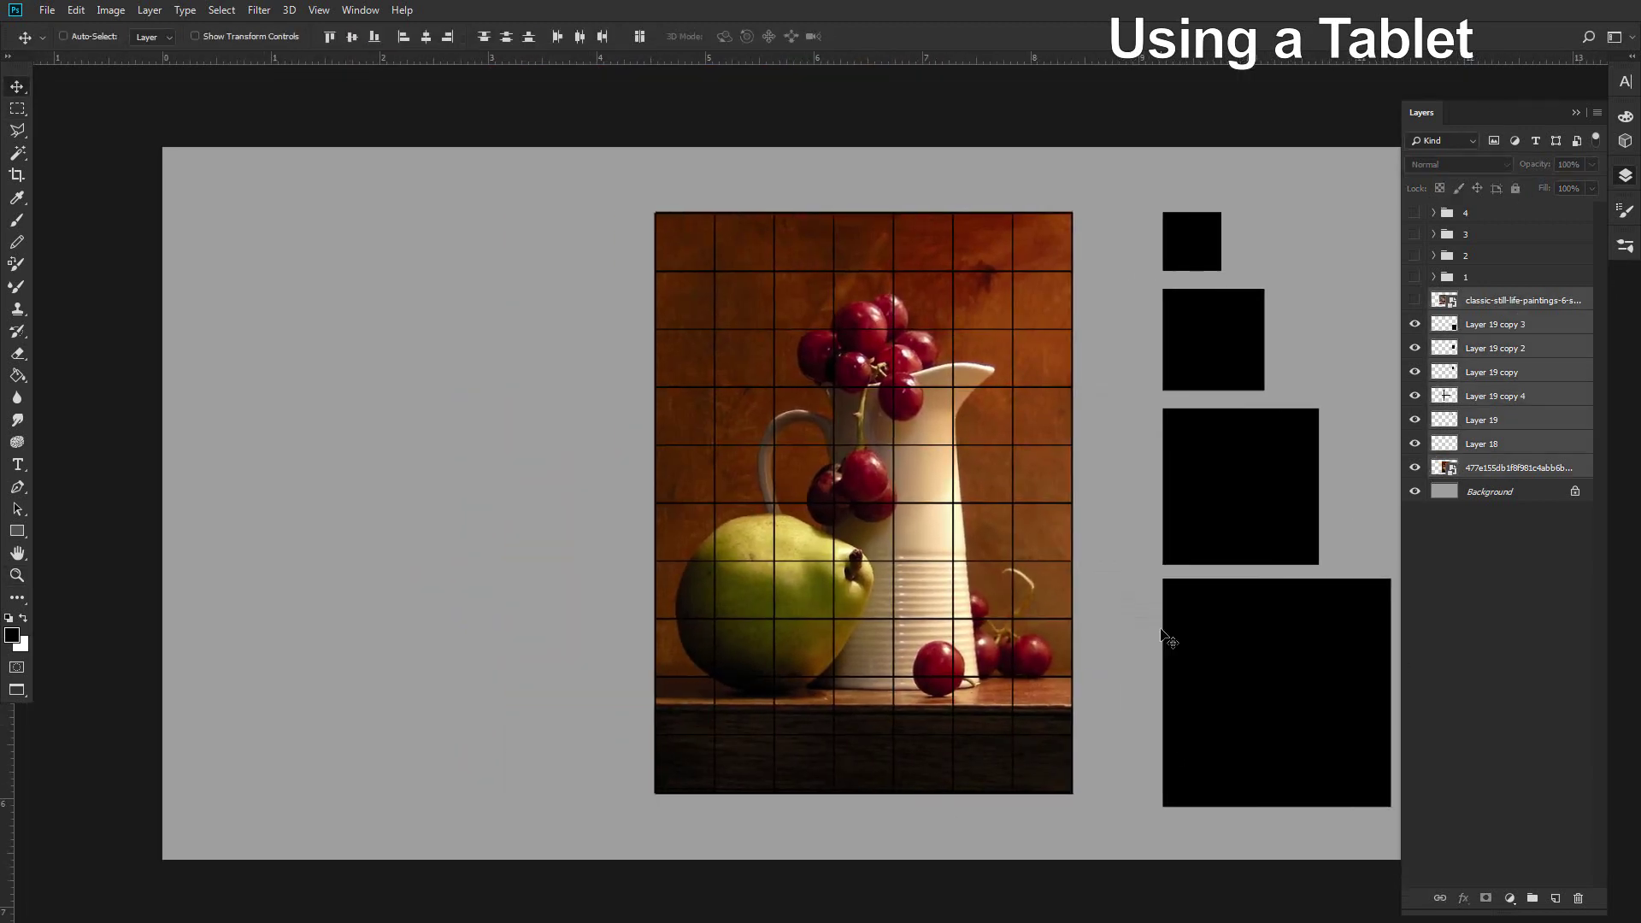
drag(1265, 641, 803, 725)
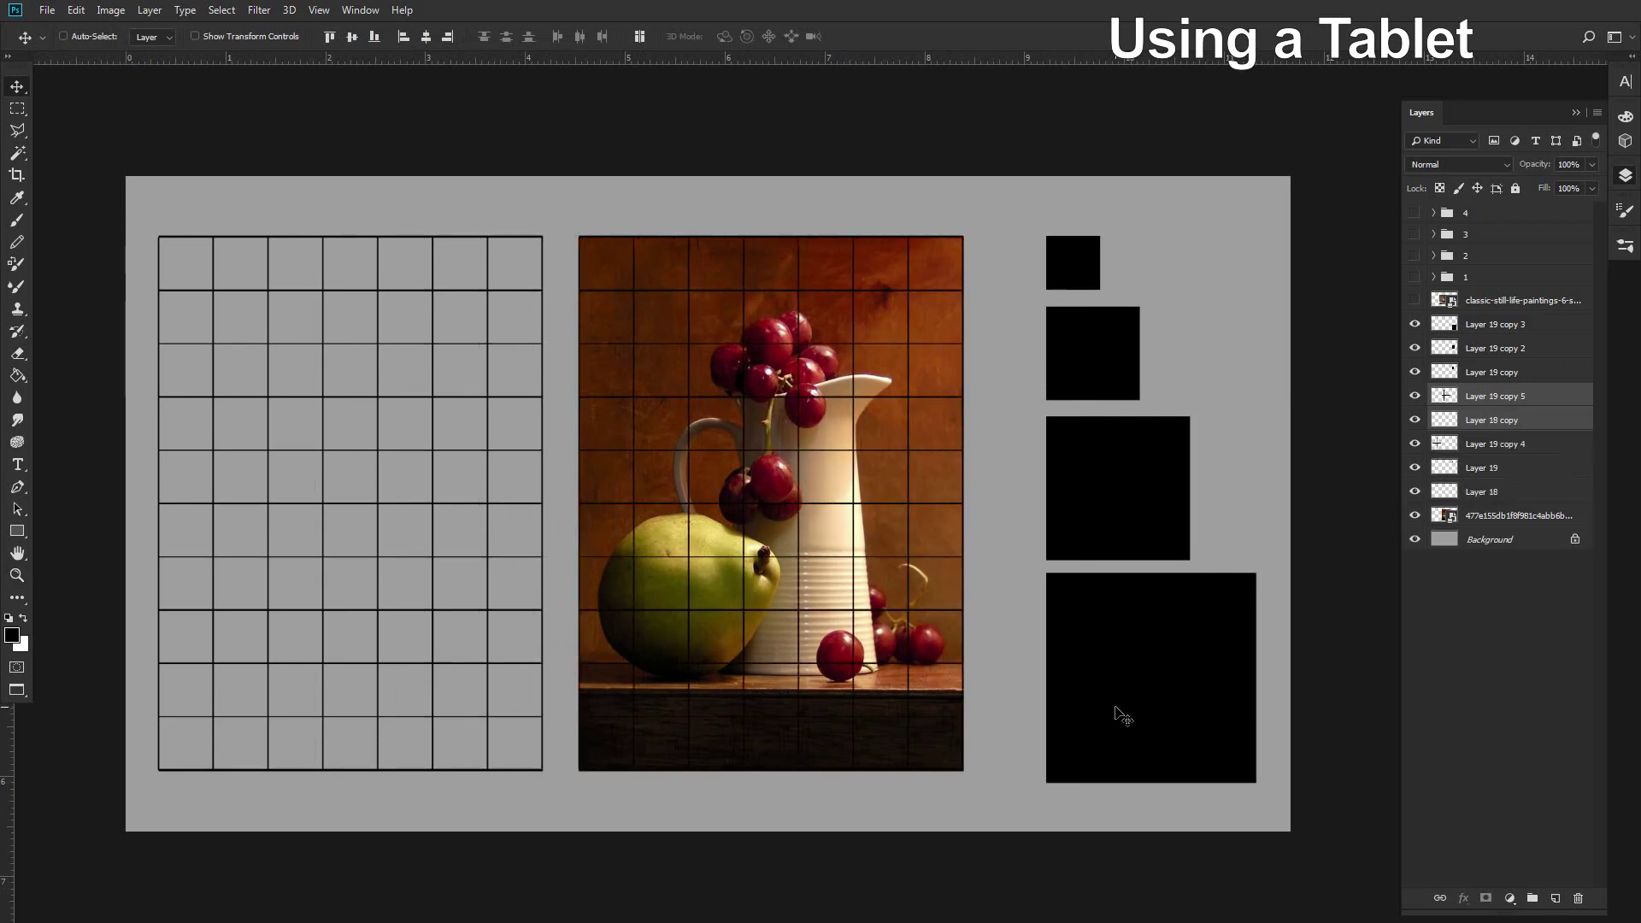
ctrl+click(1122, 716)
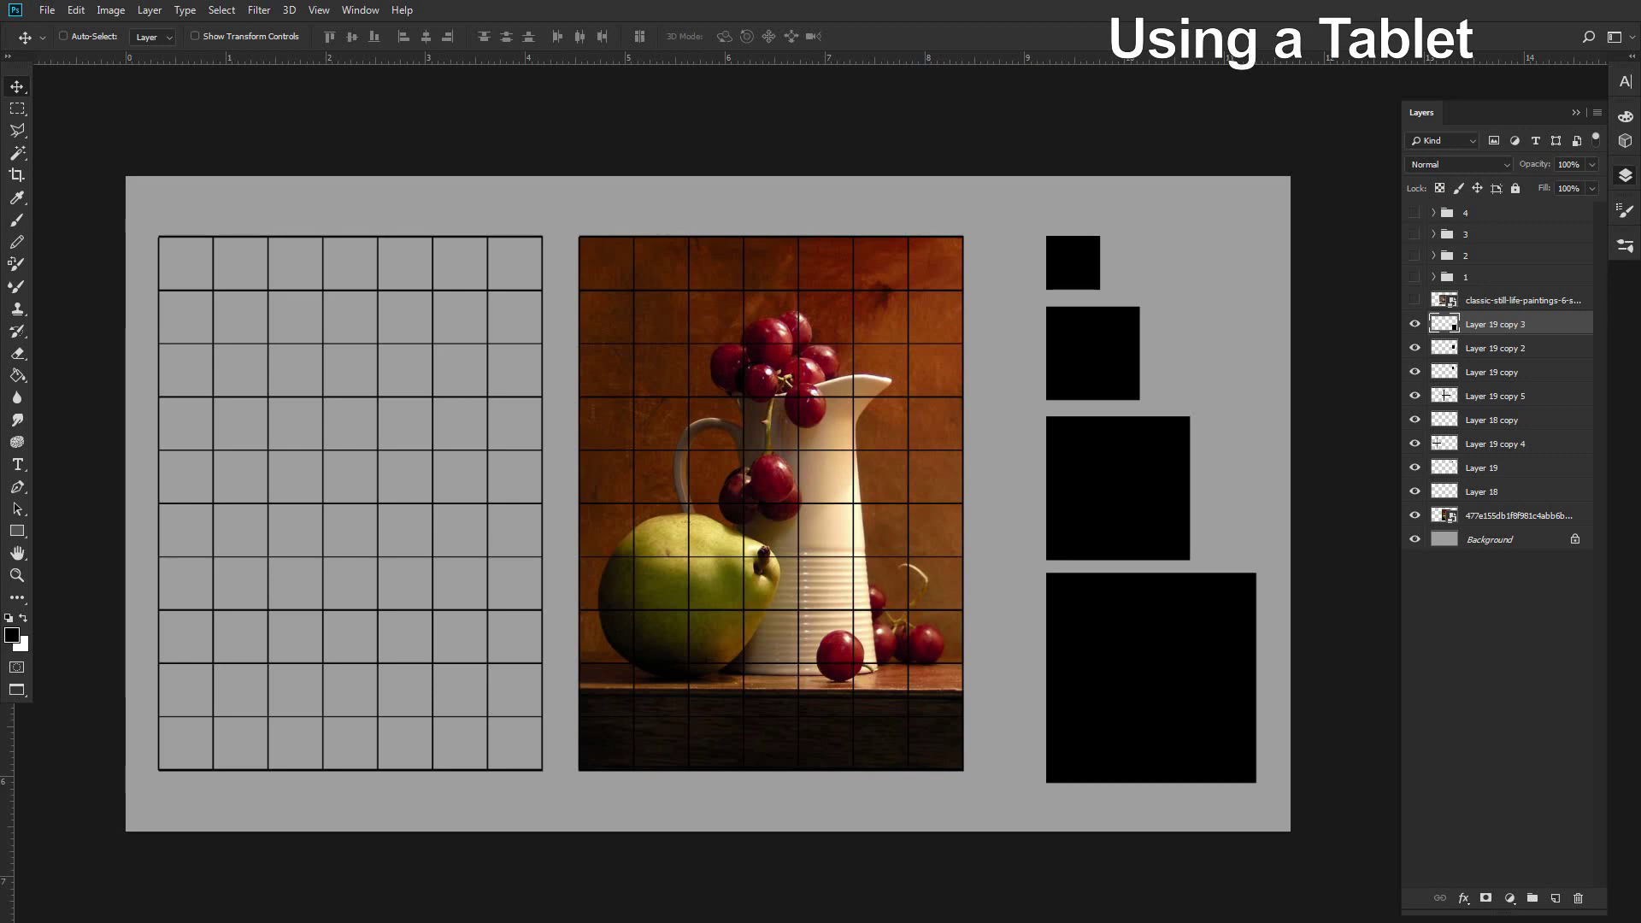
Hide Layer 18 and both small-square grid layers, Layer 19 copy 4 and Layer 19 copy 5.
click(1508, 492)
shift+click(1510, 466)
click(1483, 466)
click(1416, 420)
click(1415, 491)
click(1415, 396)
click(1415, 487)
click(1415, 444)
click(1415, 493)
click(1416, 419)
Duplicate the second-smallest square into the image's upper-right corner and hollow it out by deleting its contracted selection.
click(1495, 348)
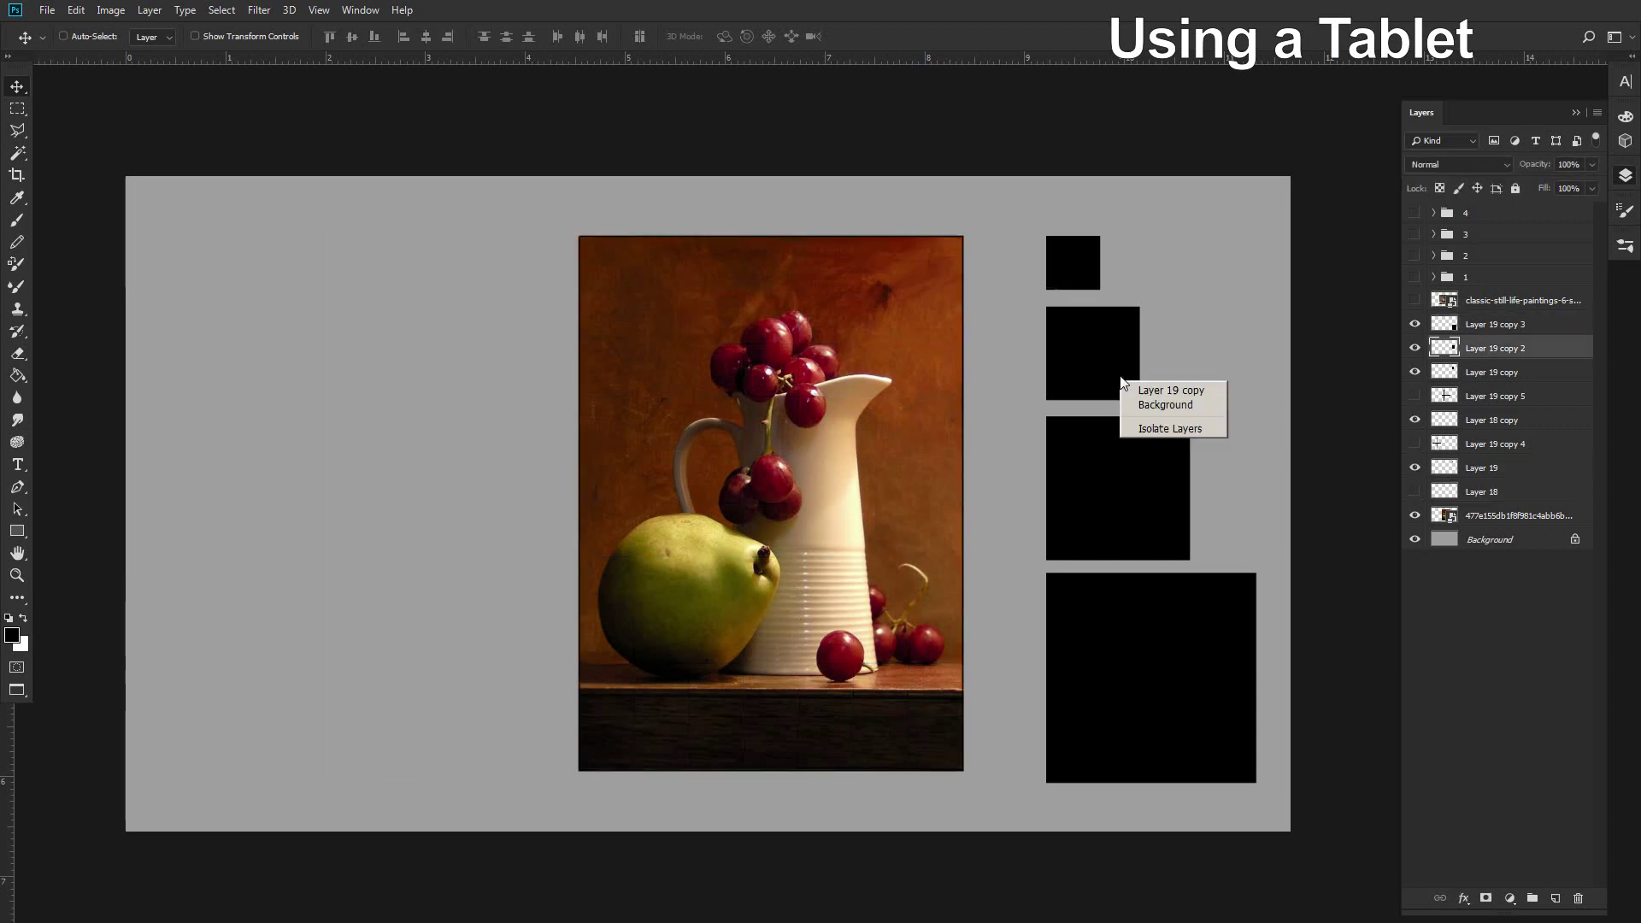
drag(1128, 388, 951, 317)
ctrl+click(1444, 372)
click(221, 11)
mouse_move(273, 232)
click(168, 276)
key(Return)
key(Delete)
key(ctrl+d)
Repeat the larger square outline into a merged four-square row and stretch it to the image's full width.
drag(1139, 593, 1047, 593)
key(ctrl+e)
drag(1182, 677, 1000, 696)
key(ctrl+z)
drag(1145, 699, 959, 694)
key(ctrl+e)
key(ctrl+t)
drag(593, 282, 579, 282)
key(Return)
Stack copies of the four-square row down the image and merge them into one grid.
drag(1140, 381, 1140, 474)
key(ctrl+e)
drag(1065, 297, 1053, 638)
key(ctrl+e)
key(ctrl+e)
Scale the larger-square grid to the image's height and place a duplicate on the blank canvas beside it.
key(ctrl+t)
drag(770, 792, 354, 821)
key(Return)
Hide the larger-square grid and its duplicate, Layer 19 copy 6 and Layer 19 copy 7.
click(1414, 371)
click(1414, 395)
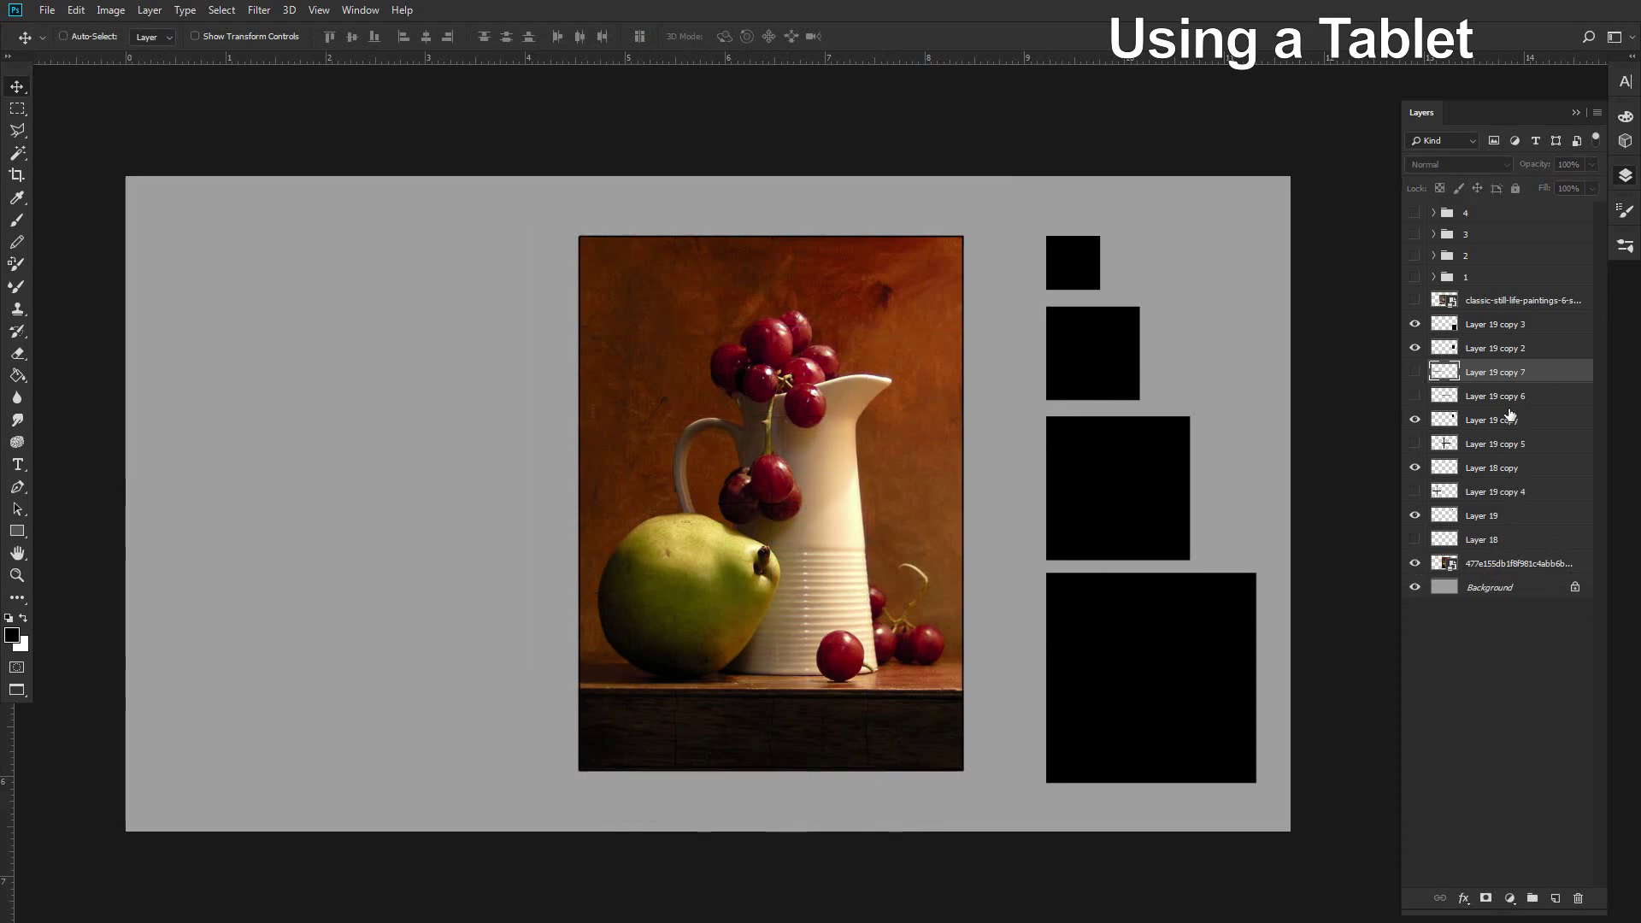
Duplicate the second-largest black square onto the image's upper-right corner and contract its selection to clear the inside, leaving an outline.
click(1497, 348)
drag(1346, 512, 1120, 334)
ctrl+click(1445, 347)
click(221, 11)
mouse_move(233, 232)
click(176, 275)
key(Return)
key(Delete)
key(ctrl+d)
Repeat the second-largest square outline leftward across the image and merge the copies into a four-square row.
drag(1130, 686, 988, 686)
key(ctrl+e)
drag(1160, 722, 875, 724)
key(ctrl+e)
Stretch the row so three squares span the image's width and delete the part overhanging the image's left edge.
key(ctrl+t)
drag(390, 308, 451, 312)
key(Return)
key(m)
mouse_move(398, 208)
mouse_down()
mouse_move(472, 310)
mouse_move(578, 400)
mouse_up()
key(Delete)
key(ctrl+d)
key(v)
Stack copies of the three-square row down the image in four rows and merge them into one grid.
mouse_move(1121, 338)
mouse_down()
mouse_move(1120, 516)
mouse_move(1120, 481)
mouse_up()
mouse_move(1082, 360)
mouse_down()
mouse_move(1080, 564)
mouse_move(1081, 503)
mouse_up()
drag(1073, 506, 1073, 649)
key(ctrl+e)
key(ctrl+e)
key(ctrl+e)
Scale the three-column grid to the image's height and place a duplicate on the blank canvas beside it.
key(ctrl+t)
drag(772, 807, 772, 771)
key(Return)
drag(1136, 815, 720, 816)
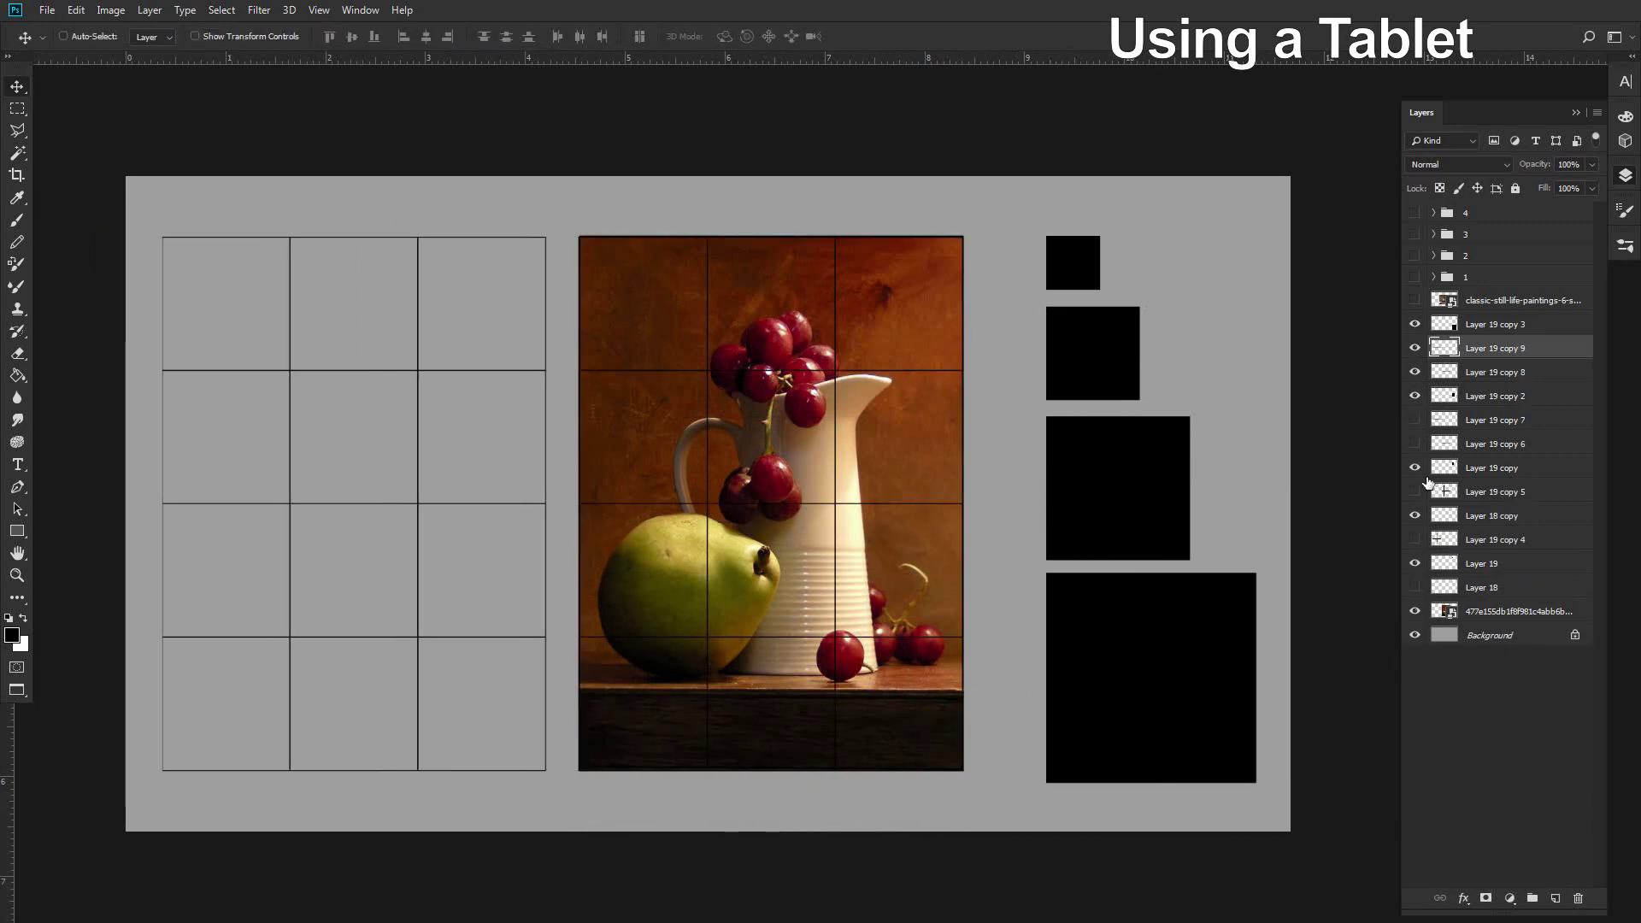
Hide Layer 19 copy 9 and copy 8, and turn a duplicate of the largest square into an outline at the image's upper-right corner.
drag(1414, 348, 1414, 372)
drag(1208, 775, 914, 439)
ctrl+click(1445, 324)
click(221, 10)
click(121, 274)
key(Return)
key(Delete)
key(ctrl+d)
Repeat the largest square outline into a merged two-square row and scale it to the image's width.
drag(1087, 707, 878, 707)
key(ctrl+e)
key(ctrl+t)
drag(544, 341, 578, 340)
key(Return)
Stack copies of the two-square row down the image in three rows and merge them into one grid.
drag(1033, 351, 1030, 560)
drag(1015, 480, 1021, 687)
key(ctrl+e)
key(ctrl+e)
Scale the two-column grid to the image's height and place a duplicate on the blank canvas beside it.
key(ctrl+t)
drag(790, 865, 790, 771)
key(Return)
scroll(868, 741, down, 1)
drag(1040, 814, 658, 814)
Hide the grid over the image, Layer 19 copy 10, and show the duplicates Layer 19 copy 11, copy 9, copy 7 and copy 4.
click(1414, 323)
click(1414, 348)
click(1414, 324)
click(1414, 395)
click(1414, 467)
click(1414, 587)
Move the still-life image and its outline layer, Layer 18 copy, rightward toward the black squares.
click(1517, 659)
drag(899, 603, 940, 604)
ctrl+click(1497, 563)
drag(1283, 628, 1339, 628)
Scale down the four duplicate grids together and arrange them in two rows on the blank canvas beside the image.
click(1497, 324)
ctrl+click(1495, 396)
ctrl+click(1487, 468)
ctrl+click(1495, 587)
key(ctrl+t)
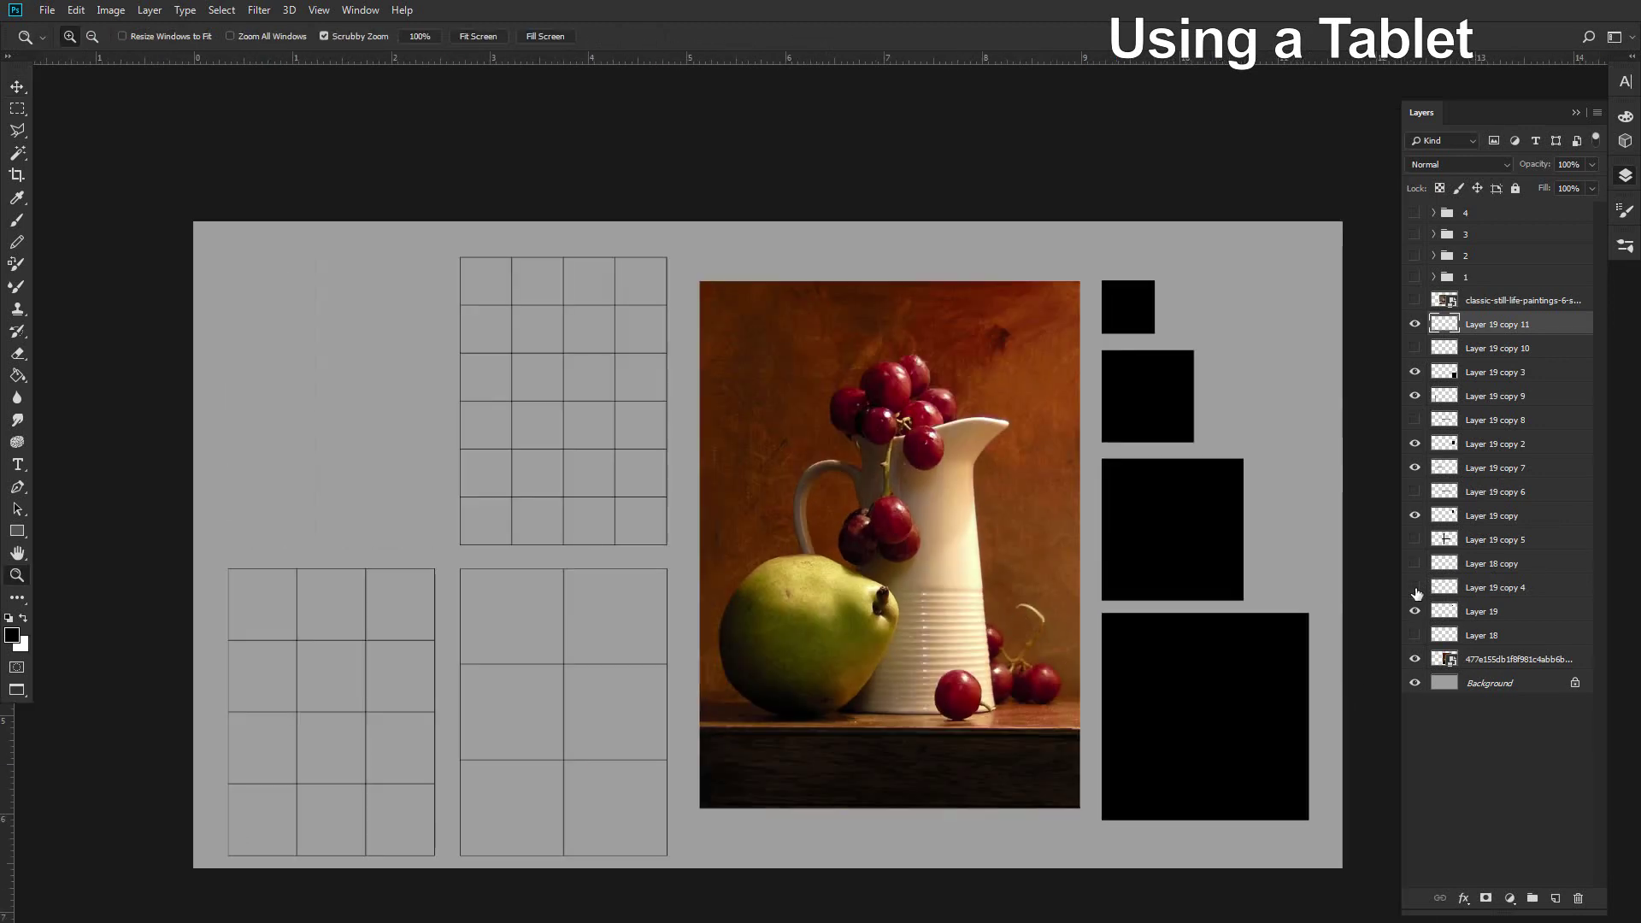
mouse_move(441, 248)
mouse_down()
mouse_move(432, 566)
mouse_move(228, 562)
mouse_up()
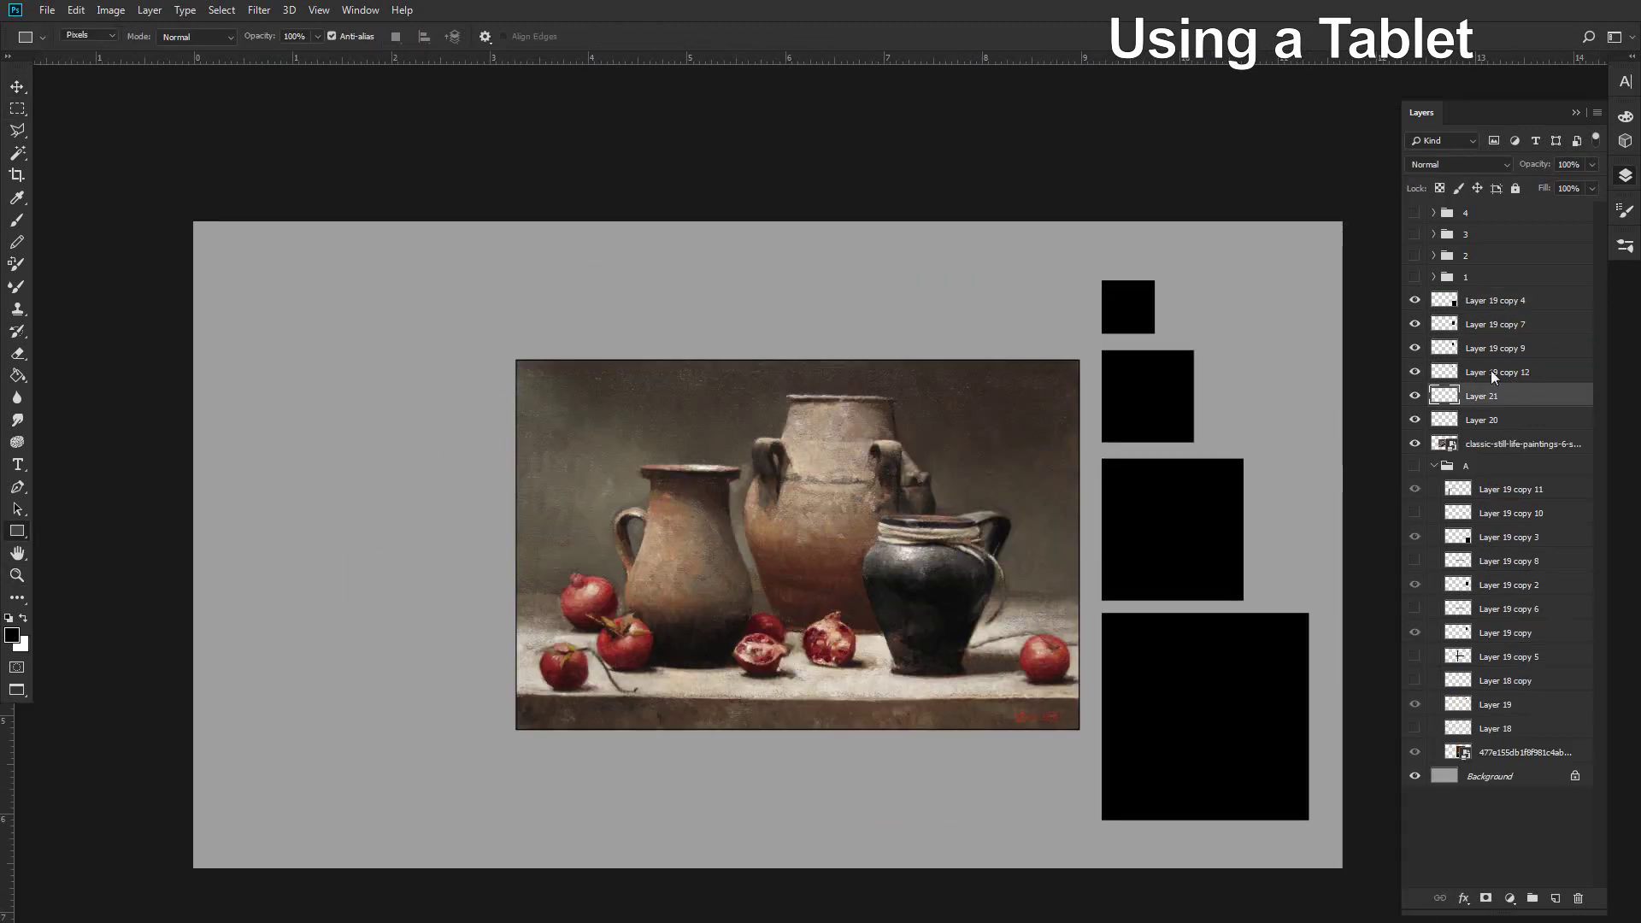
Duplicate the smallest black square onto the pottery image's upper-right corner and contract its selection to clear the inside, leaving an outline.
mouse_move(1246, 374)
mouse_down()
mouse_move(1145, 535)
mouse_move(1169, 449)
mouse_up()
ctrl+click(1446, 373)
click(222, 10)
mouse_move(235, 232)
click(141, 275)
key(Return)
key(Delete)
Repeat the smallest square outline across the pottery image past its left edge and merge the copies into one row.
drag(1213, 577, 948, 644)
key(ctrl+e)
key(ctrl+e)
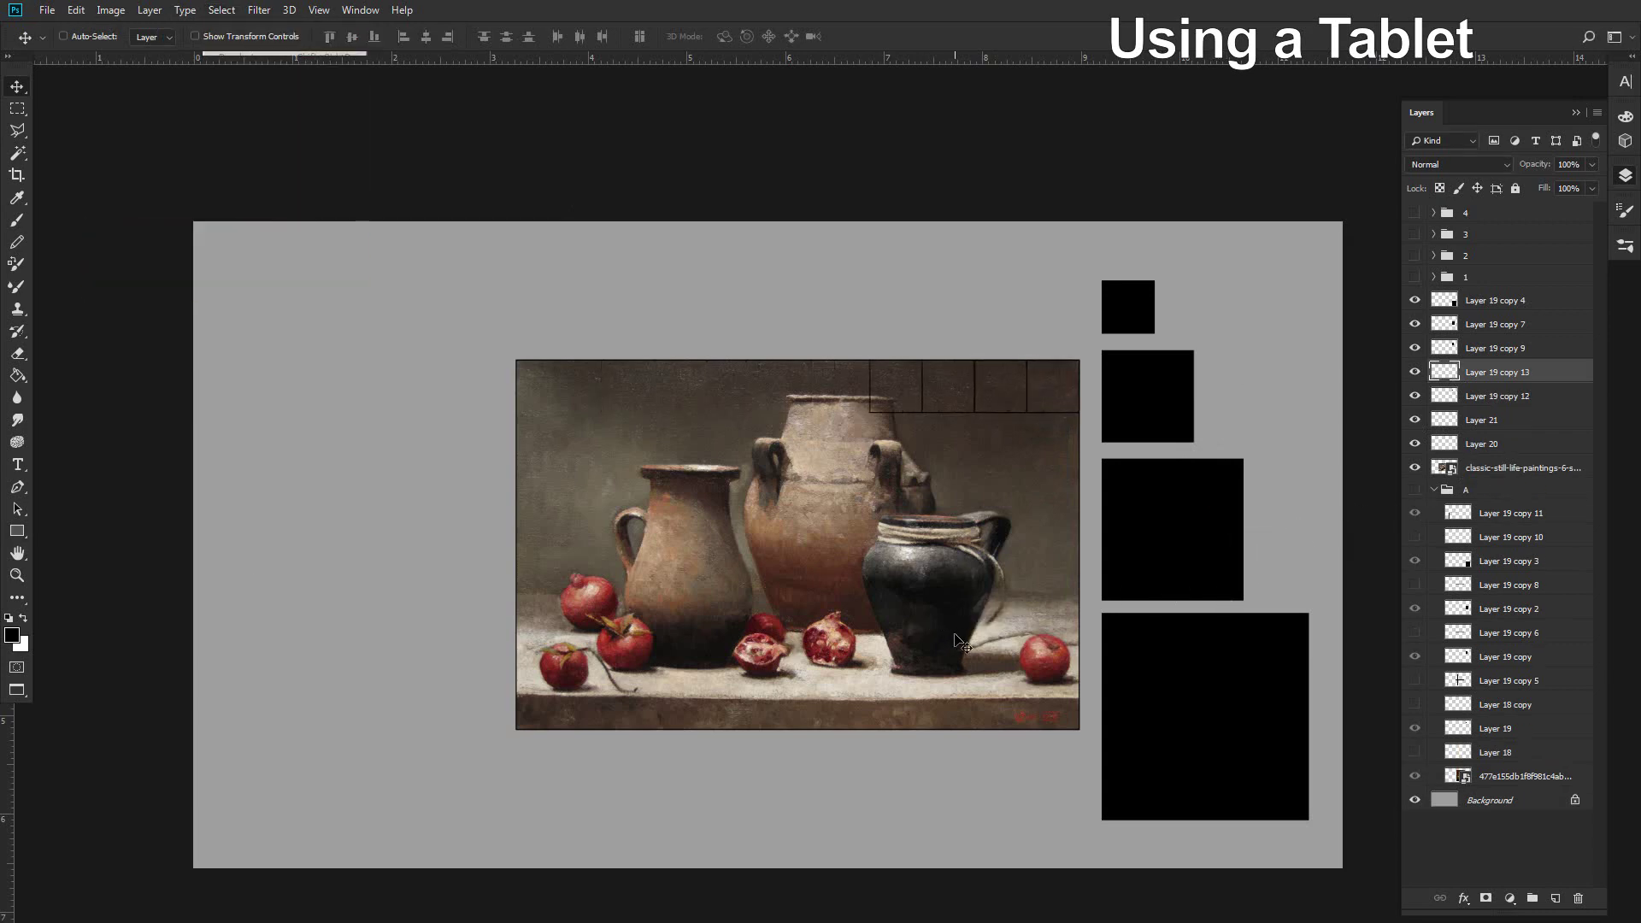
drag(1271, 555, 1065, 567)
drag(1235, 576, 822, 588)
key(ctrl+e)
Scale the small-square row to fit eleven squares across the pottery image and delete the part overhanging its left edge.
key(ctrl+t)
key(Return)
drag(241, 386, 516, 461)
key(m)
key(Delete)
key(ctrl+d)
key(v)
Stack copies of the eleven-square row down past the pottery image's bottom edge and merge them into one grid.
mouse_move(1294, 466)
mouse_down()
mouse_move(1295, 540)
mouse_move(1295, 518)
mouse_up()
key(Up)
key(ctrl+e)
mouse_move(1205, 437)
mouse_down()
mouse_move(1180, 658)
mouse_move(1173, 637)
mouse_up()
drag(761, 826, 860, 733)
key(ctrl+t)
key(Return)
key(ctrl+e)
key(ctrl+e)
Undo the last grid edits and remove the extra row of squares hanging below the pottery image.
key(ctrl+alt+z)
key(ctrl+alt+z)
key(m)
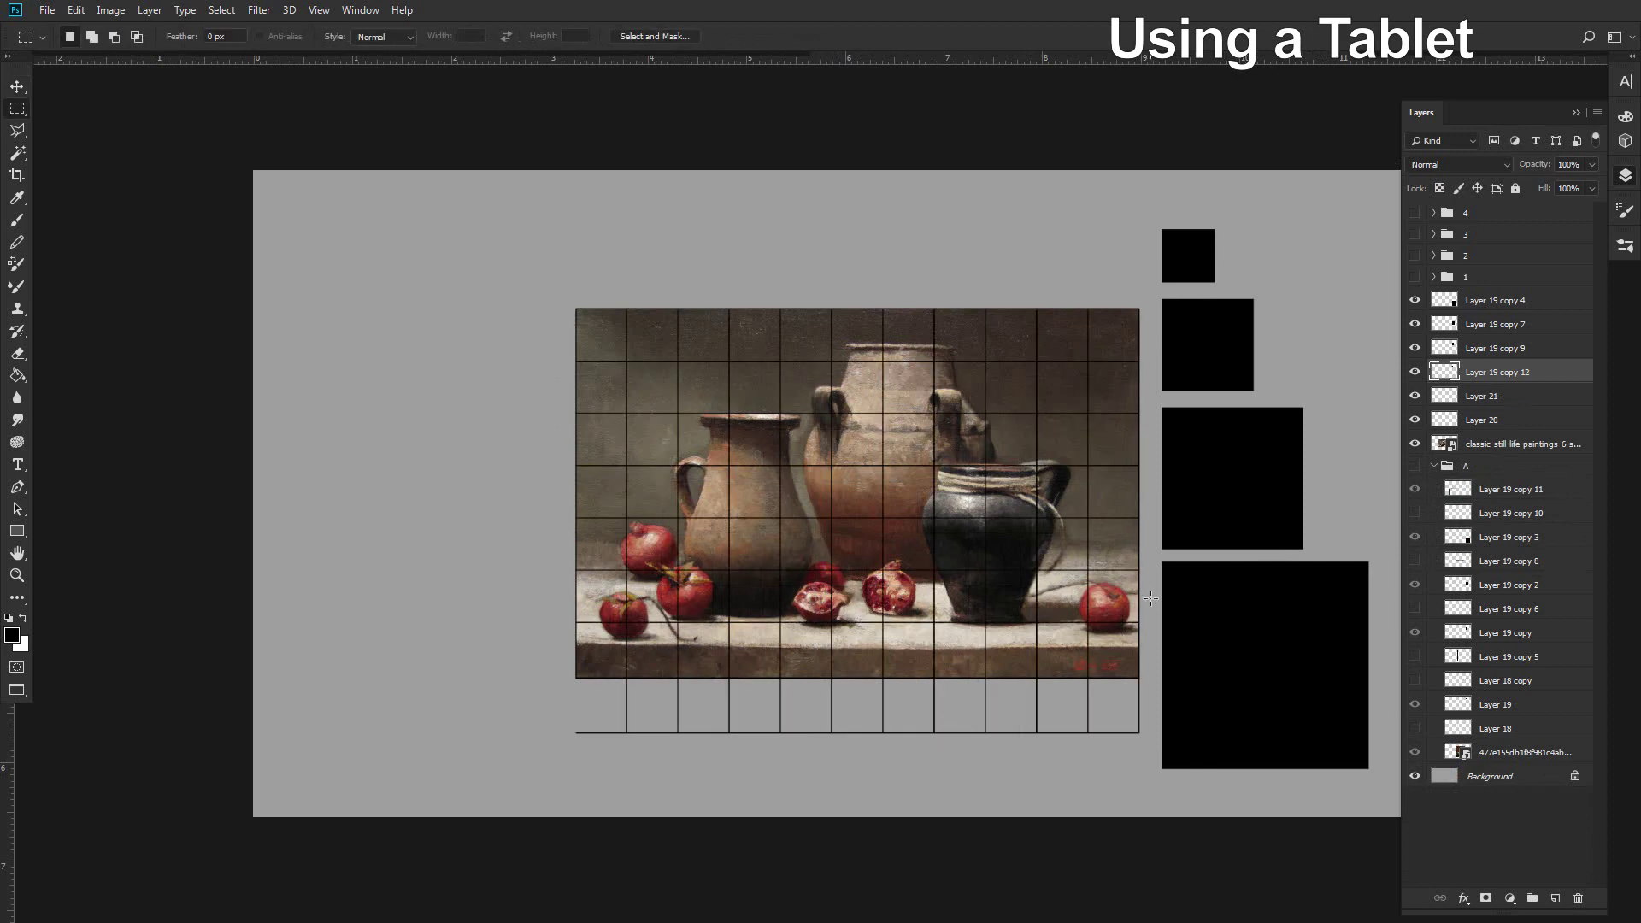
key(ctrl+alt+z)
key(ctrl+alt+z)
Draw the missing vertical line along the grid's left edge with the Line tool.
key(u)
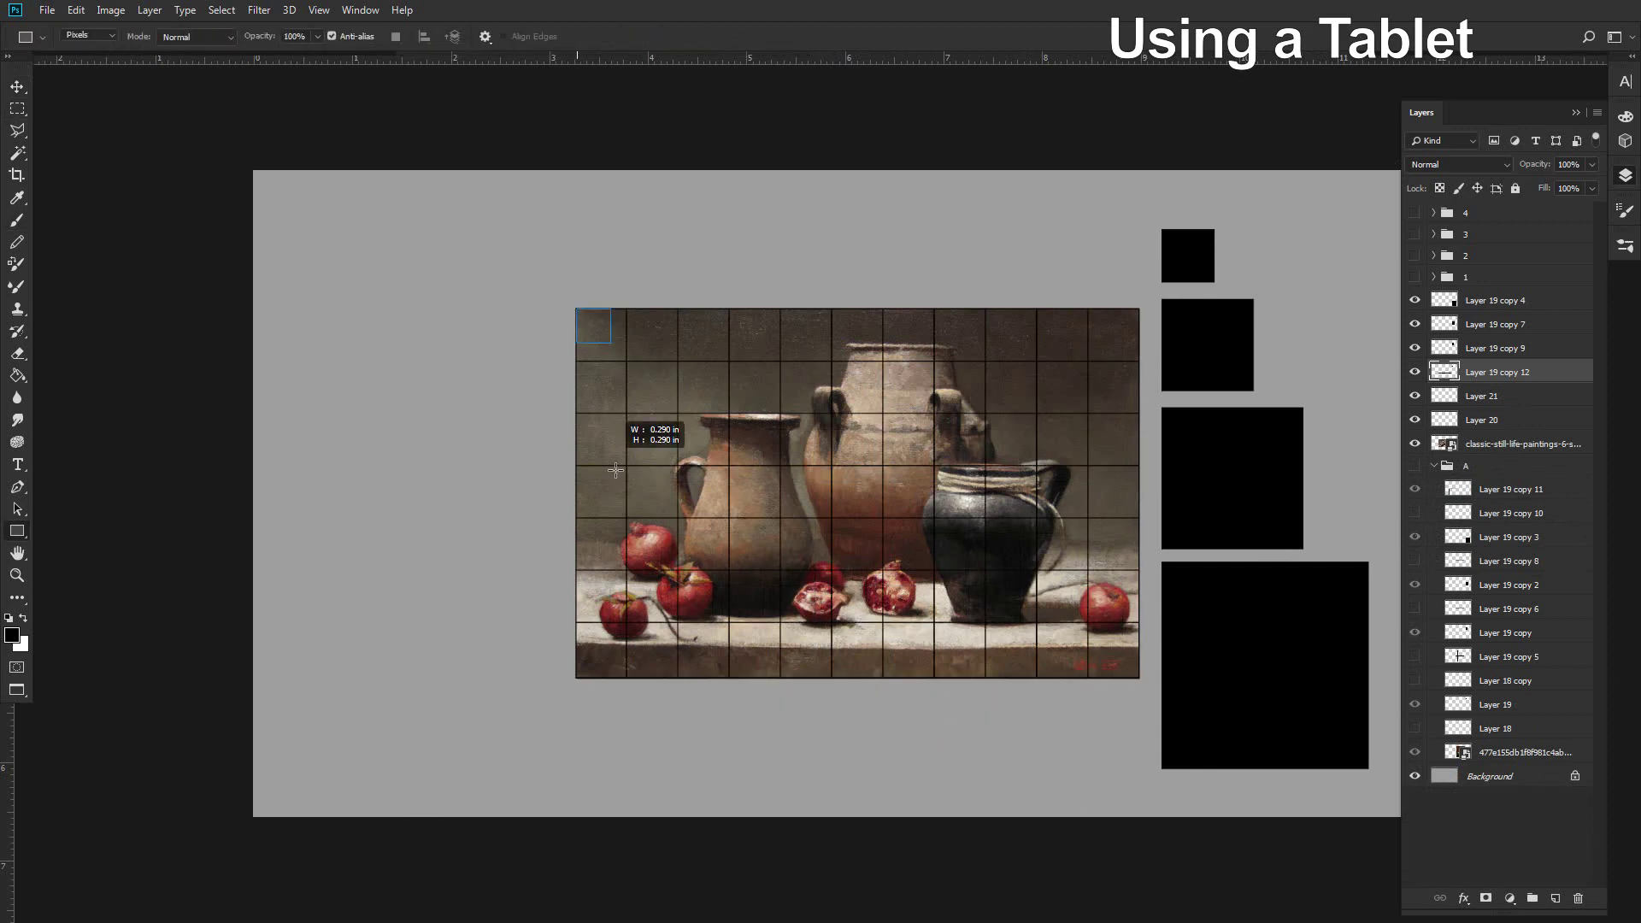
right_click(17, 530)
click(77, 597)
key(v)
drag(1017, 659, 635, 635)
key(ctrl+z)
Select the smallest black square and cut it out of the grid layer onto a new layer.
key(m)
drag(1244, 215, 1150, 292)
key(ctrl+shift+j)
Duplicate the grid layer, Layer 19 copy 12, toward the blank canvas and convert the duplicate to a Smart Object.
click(1493, 396)
key(v)
key(ctrl)
drag(1287, 627, 976, 628)
right_click(1517, 398)
click(1406, 439)
Scale down the duplicate grid and place it in the upper-left corner of the blank canvas.
key(ctrl+t)
drag(828, 678, 538, 487)
key(Return)
drag(760, 598, 769, 484)
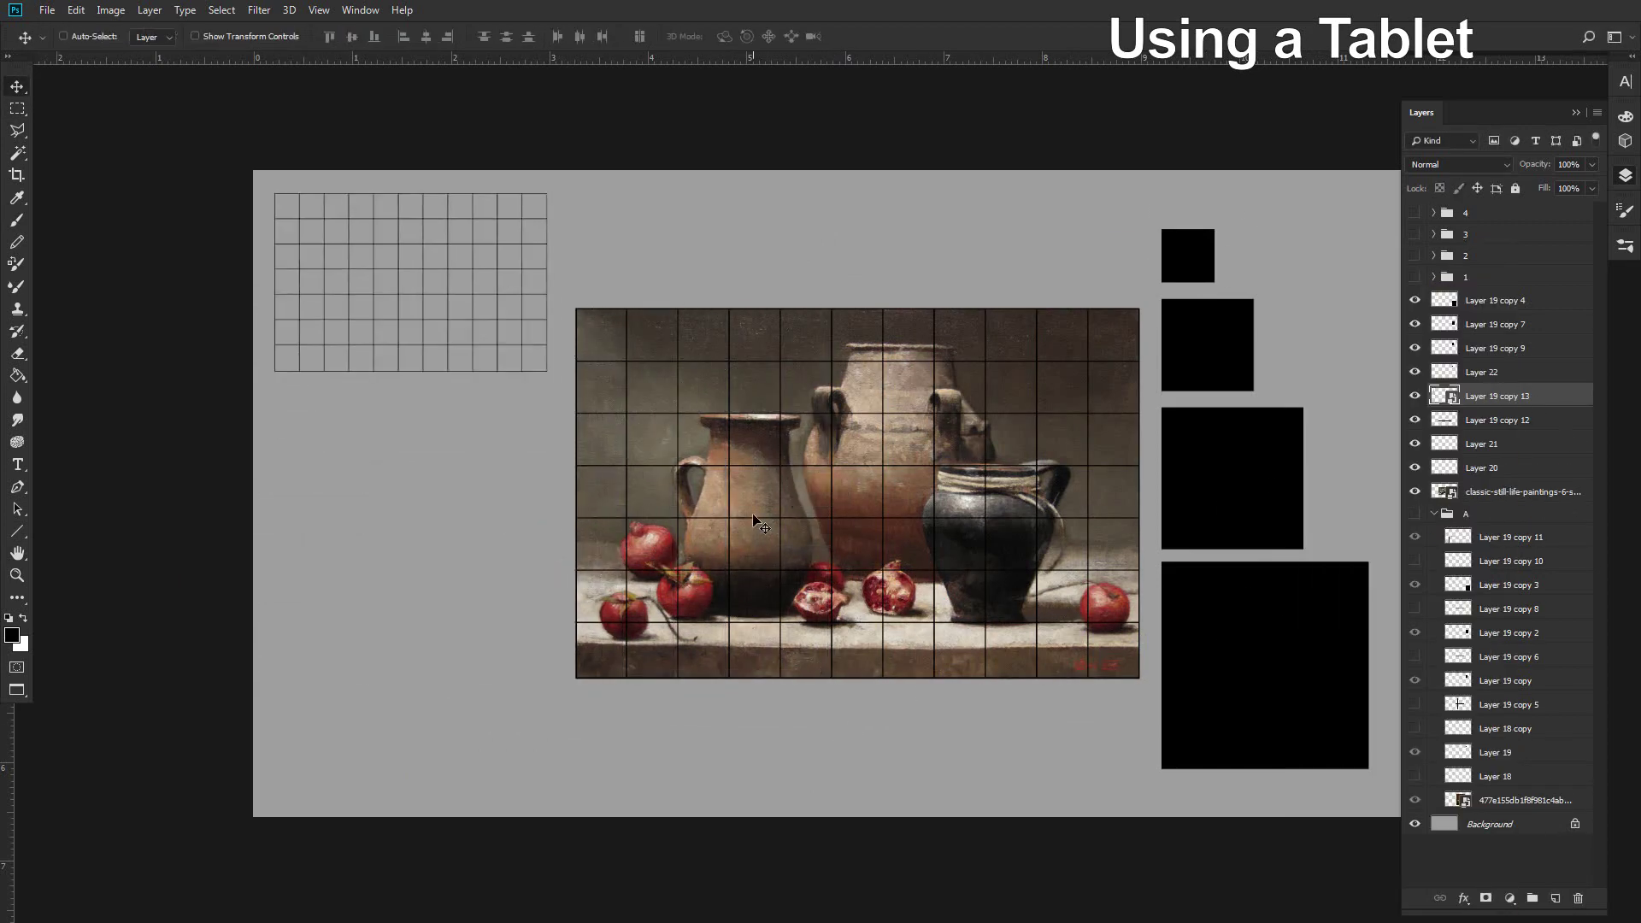
Hide Layer 19 copy 12 and turn a duplicate of the second-smallest square into an outline at the pottery image's upper-right corner.
click(1520, 348)
mouse_move(1310, 547)
mouse_down()
mouse_move(1157, 596)
mouse_move(1207, 539)
mouse_up()
key(ctrl+z)
click(1415, 420)
click(224, 12)
mouse_move(256, 230)
click(124, 274)
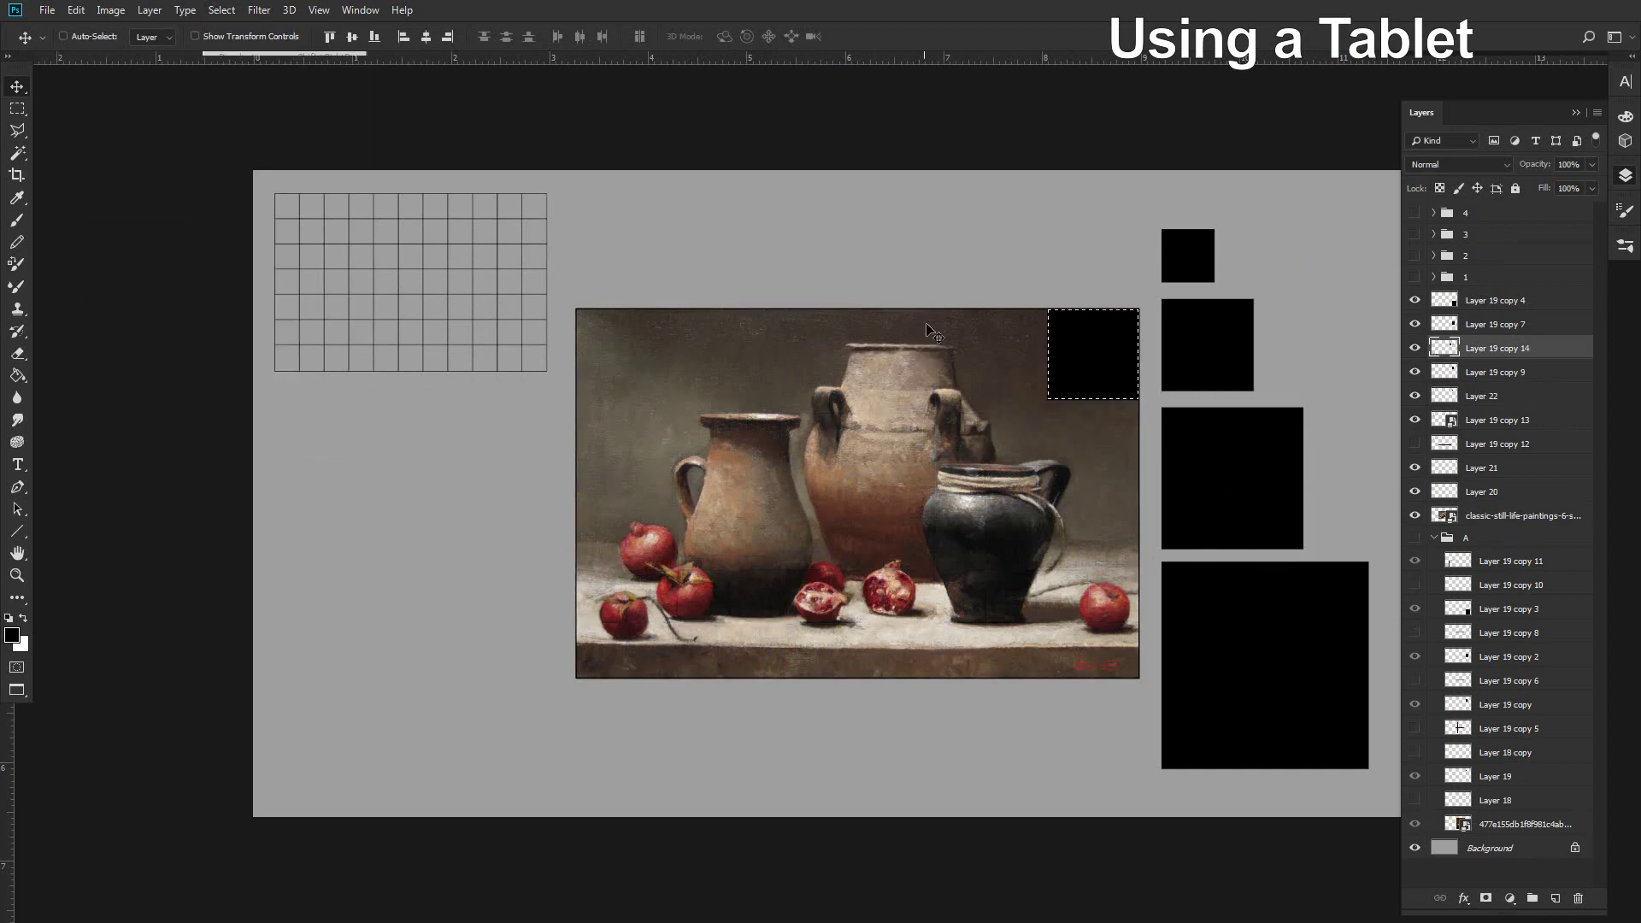
click(904, 297)
key(Delete)
Repeat the second-smallest square outline into a merged eight-square row and scale it so six squares span the pottery image's width.
mouse_move(1198, 578)
mouse_down()
mouse_move(1215, 573)
mouse_move(1117, 596)
mouse_up()
key(ctrl+e)
key(ctrl+e)
drag(1274, 591, 902, 641)
key(ctrl+e)
key(ctrl+t)
drag(405, 354, 388, 355)
key(Return)
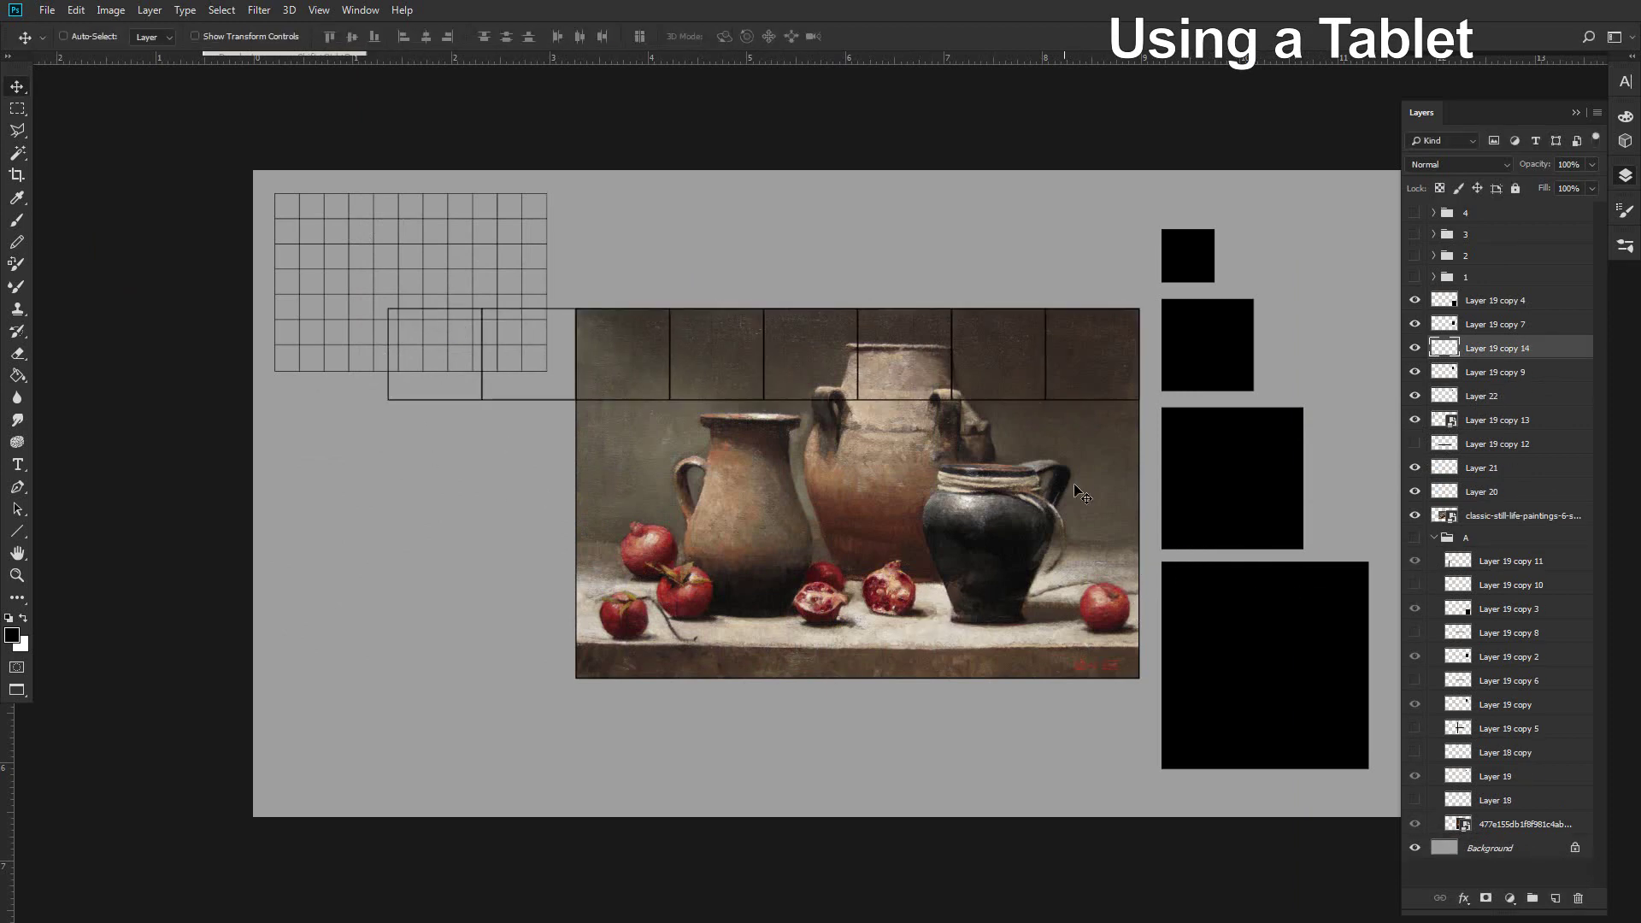
Stack copies of the eight-square row down the pottery image in four rows and merge them into one grid.
drag(1286, 415, 1288, 506)
key(Up)
key(Up)
key(ctrl+e)
drag(1279, 393, 1282, 574)
key(ctrl+e)
Scale the four-row grid to the pottery image's height and delete the squares overhanging its left edge.
key(ctrl+t)
drag(784, 675, 784, 678)
key(Return)
key(m)
drag(576, 305, 329, 868)
key(Delete)
key(v)
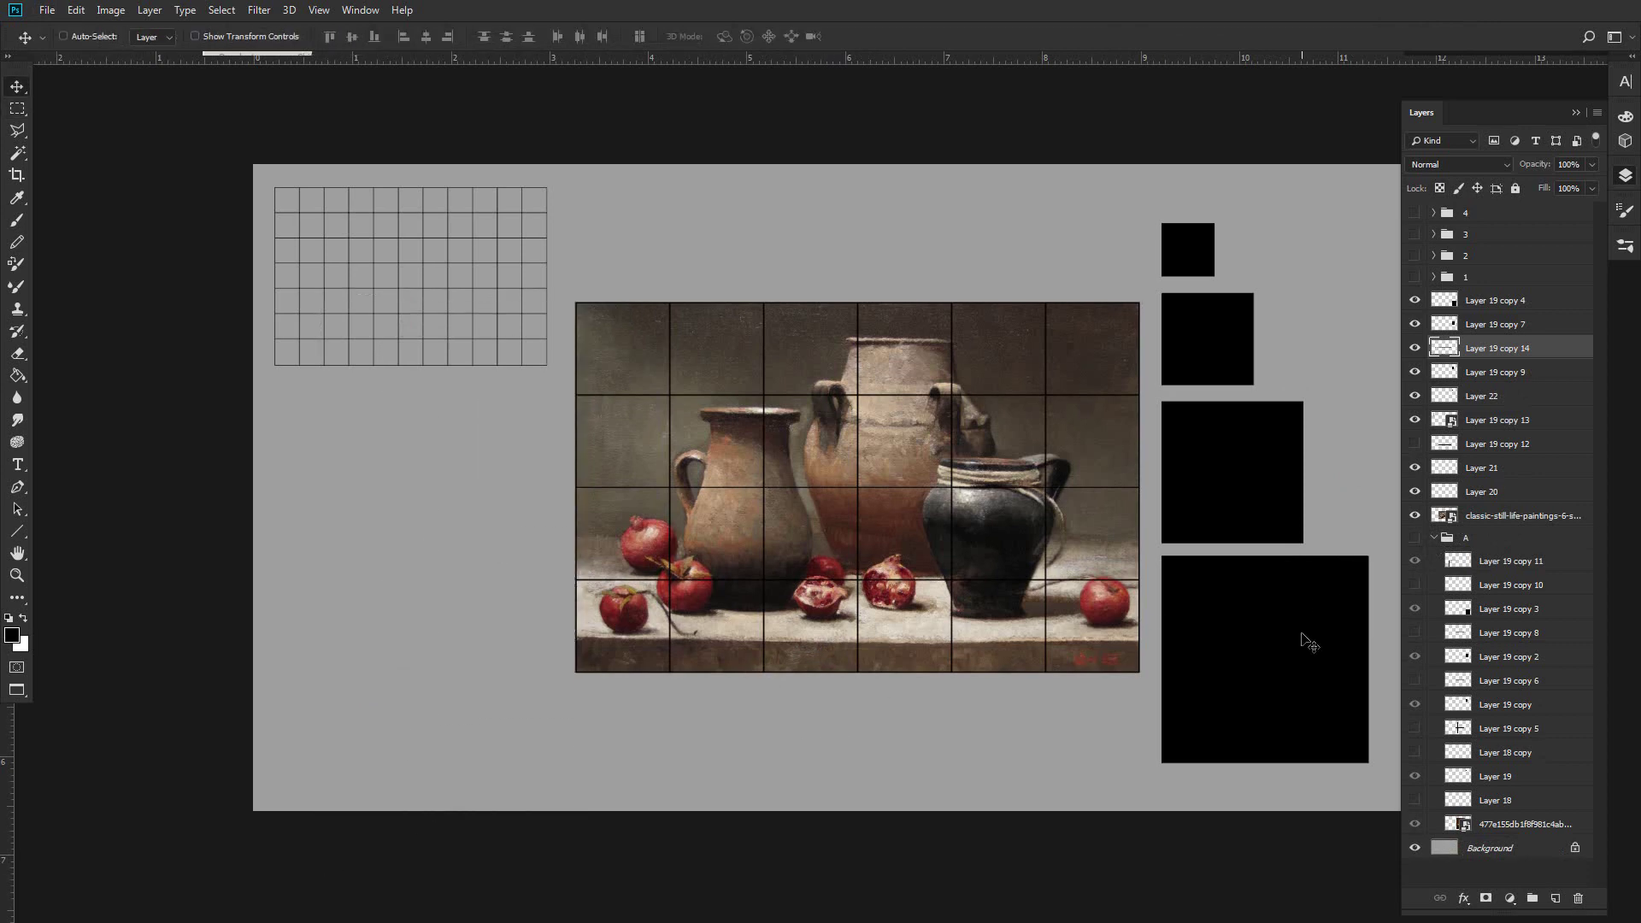
Duplicate the four-row grid, convert the copy to a smart object and scale it to fit below the small grid beside the pottery image.
drag(1289, 597, 988, 659)
key(ctrl+t)
drag(839, 741, 568, 557)
key(Escape)
right_click(1531, 348)
click(1424, 438)
key(ctrl+t)
drag(839, 741, 557, 528)
key(Return)
Place a duplicate of the second-largest square as an outline at the pottery image's upper-right corner and hide Layer 19 copy 14.
click(1497, 324)
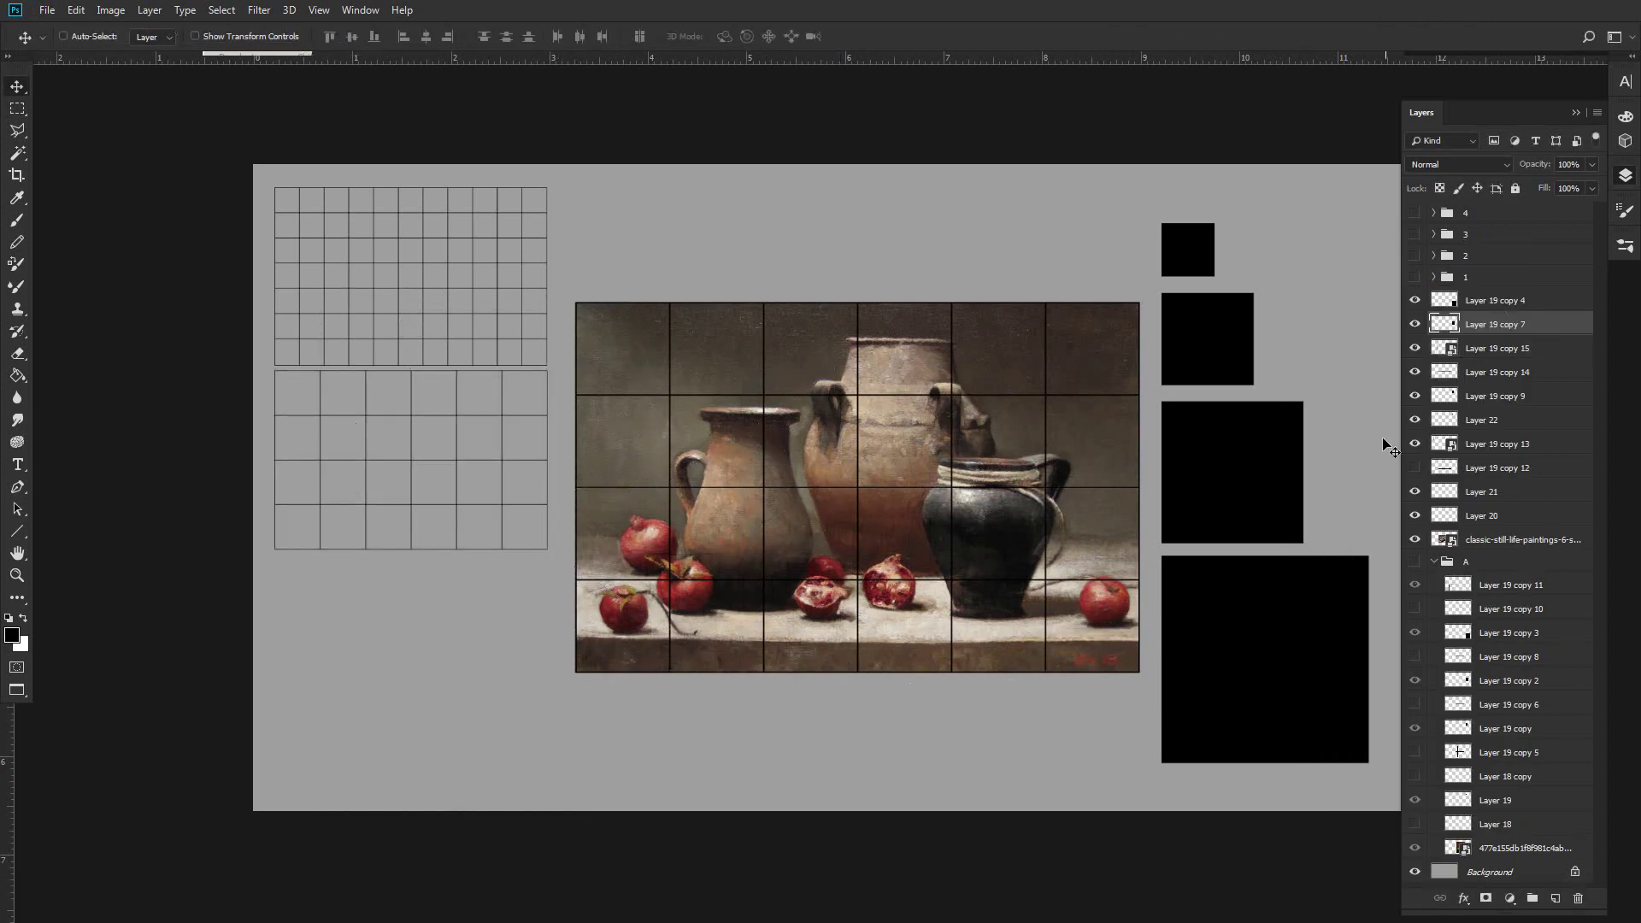
alt+drag(1255, 524, 1091, 421)
click(1414, 396)
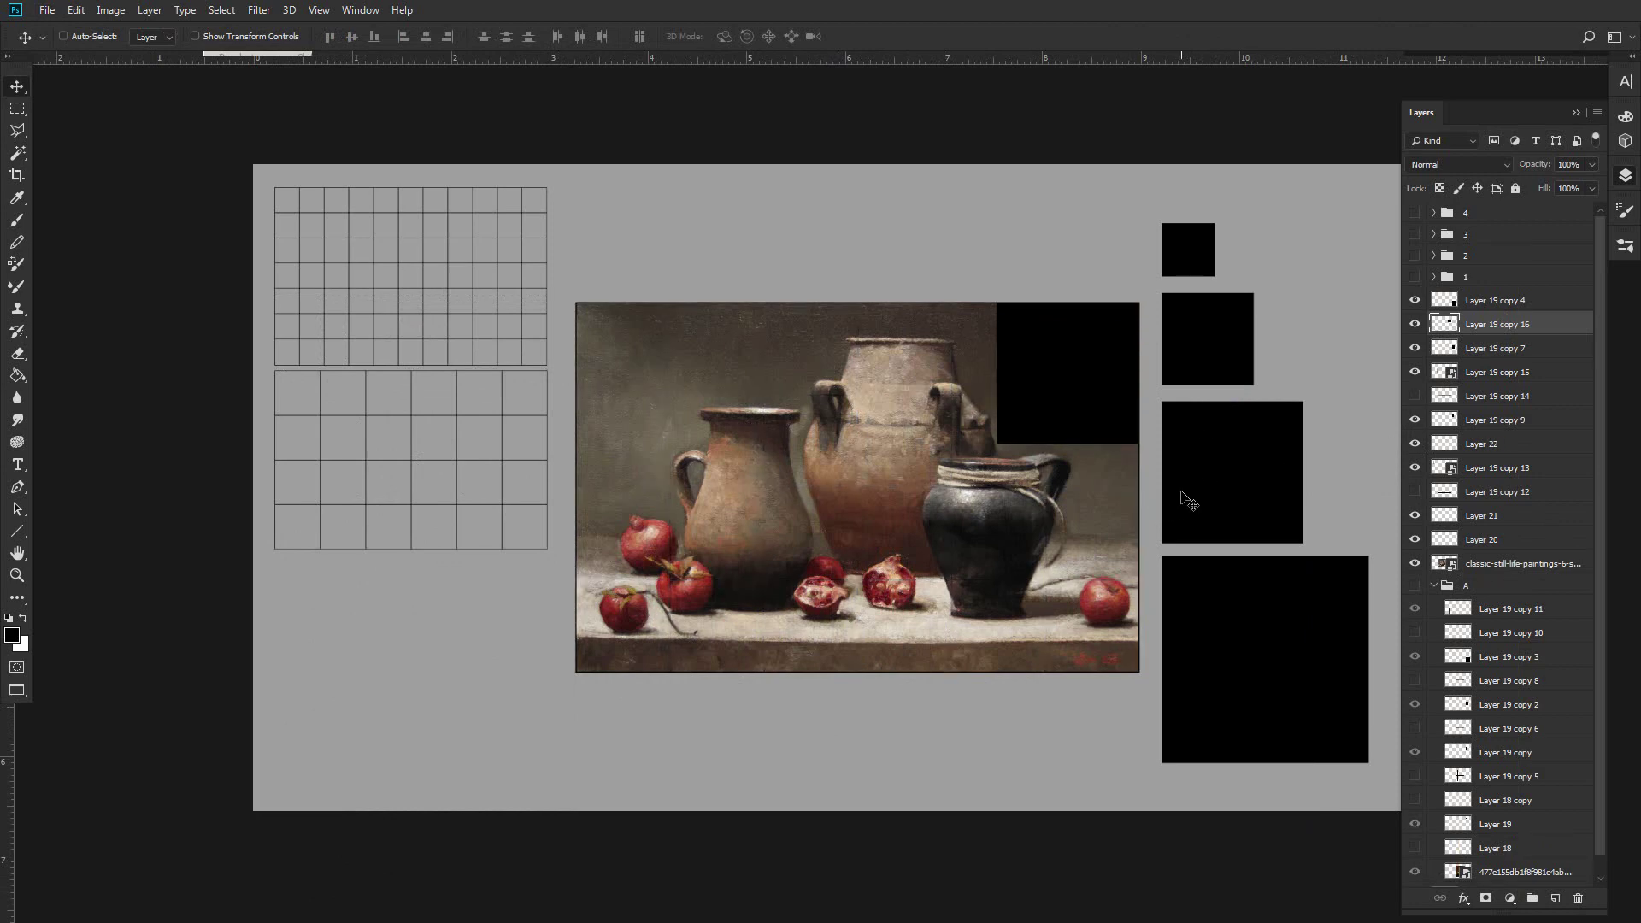
click(221, 11)
mouse_move(305, 230)
click(164, 274)
key(Return)
key(Delete)
key(ctrl+d)
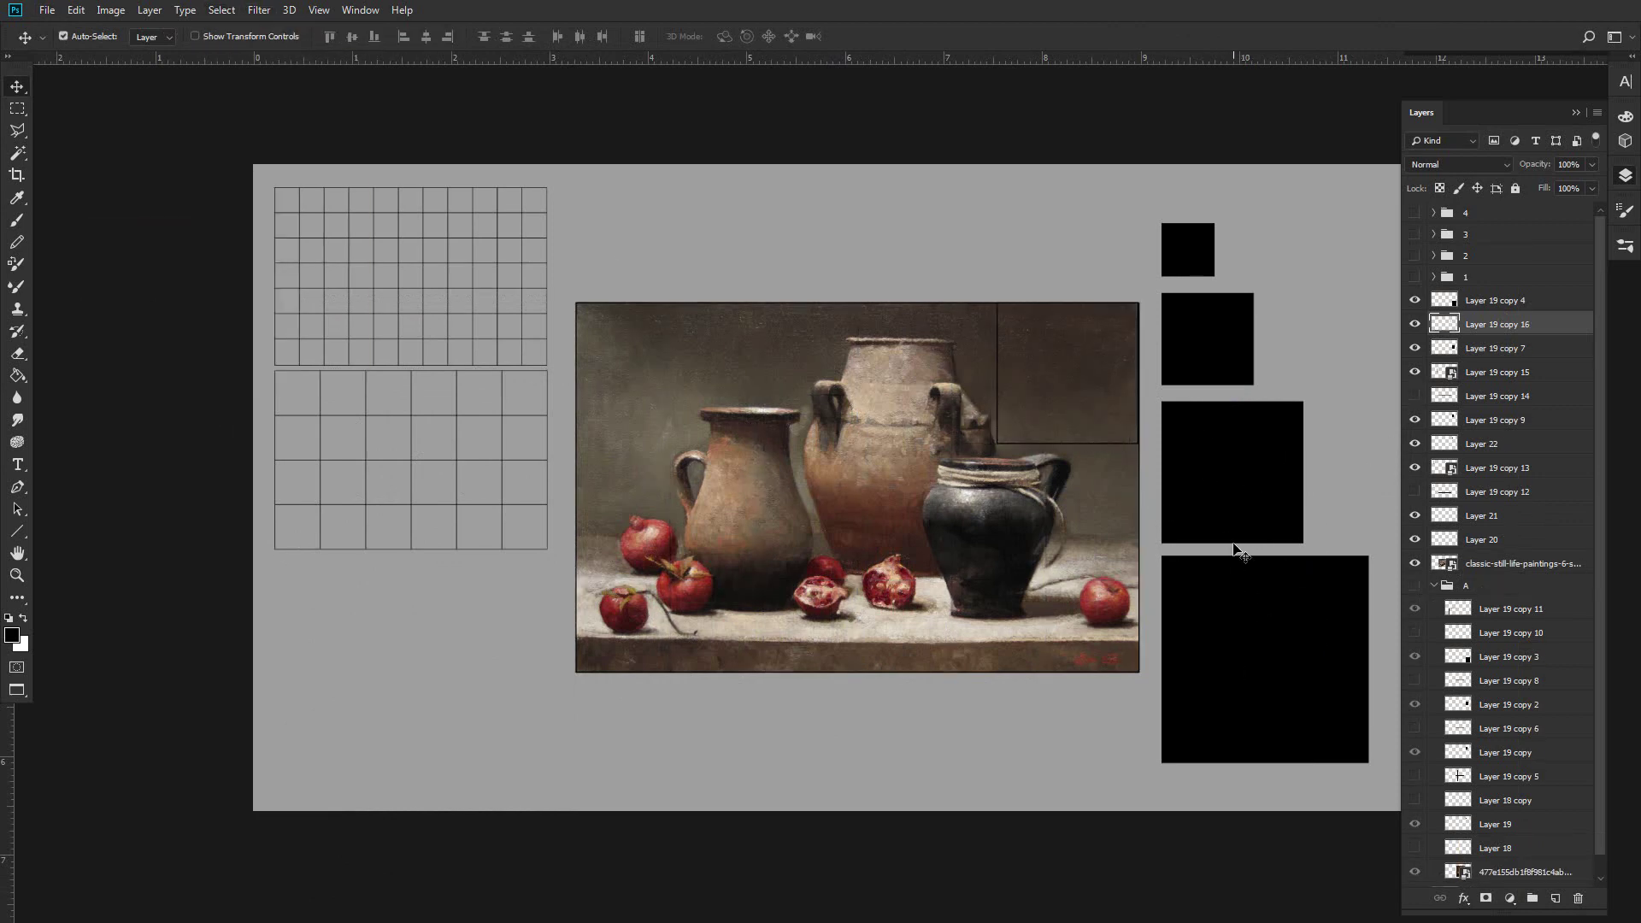
Stack two copies of the square outline below it, merge them into a three-square column and scale it to the pottery image's height.
alt+drag(1233, 545, 1235, 684)
alt+drag(1232, 506, 1226, 647)
key(ctrl+e)
key(ctrl+e)
key(ctrl+t)
mouse_move(1077, 726)
mouse_down()
mouse_move(1076, 674)
mouse_move(1073, 780)
mouse_move(1072, 673)
mouse_up()
key(Return)
Repeat the three-square column leftward into four columns, merge them into one grid and fit it to the pottery image's width.
mouse_move(1192, 683)
ctrl+alt+mouse_down()
mouse_move(997, 682)
mouse_move(1049, 682)
ctrl+alt+mouse_up()
key(ctrl+e)
alt+drag(1218, 681, 930, 687)
key(ctrl+e)
key(ctrl+t)
drag(573, 488, 578, 496)
key(Return)
Convert the four-column grid to a smart object and place a scaled-down copy below the two small grids.
right_click(1510, 325)
click(1384, 463)
alt+drag(1248, 502, 946, 449)
key(ctrl+t)
shift+drag(843, 249, 617, 541)
key(Return)
shift+drag(629, 505, 629, 634)
key(shift+Up)
Place a duplicate of the largest square at the pottery image's upper-right corner and hide the grid on Layer 19 copy 16.
ctrl+click(1296, 744)
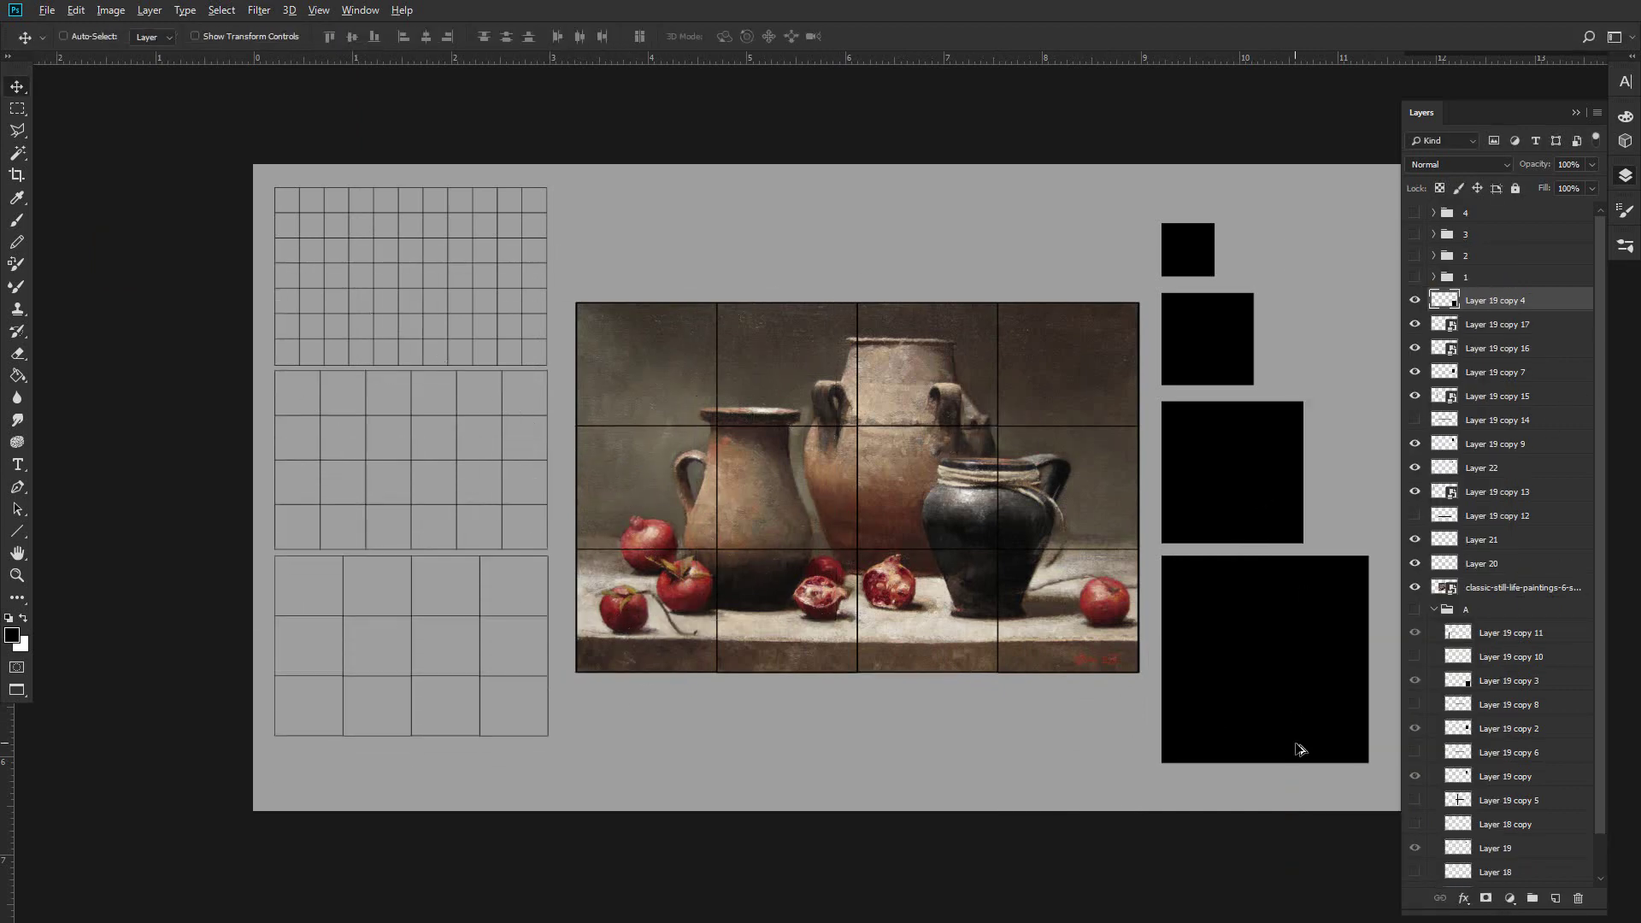
click(1416, 444)
click(1415, 445)
click(1415, 373)
click(1415, 373)
alt+drag(1326, 695, 1052, 481)
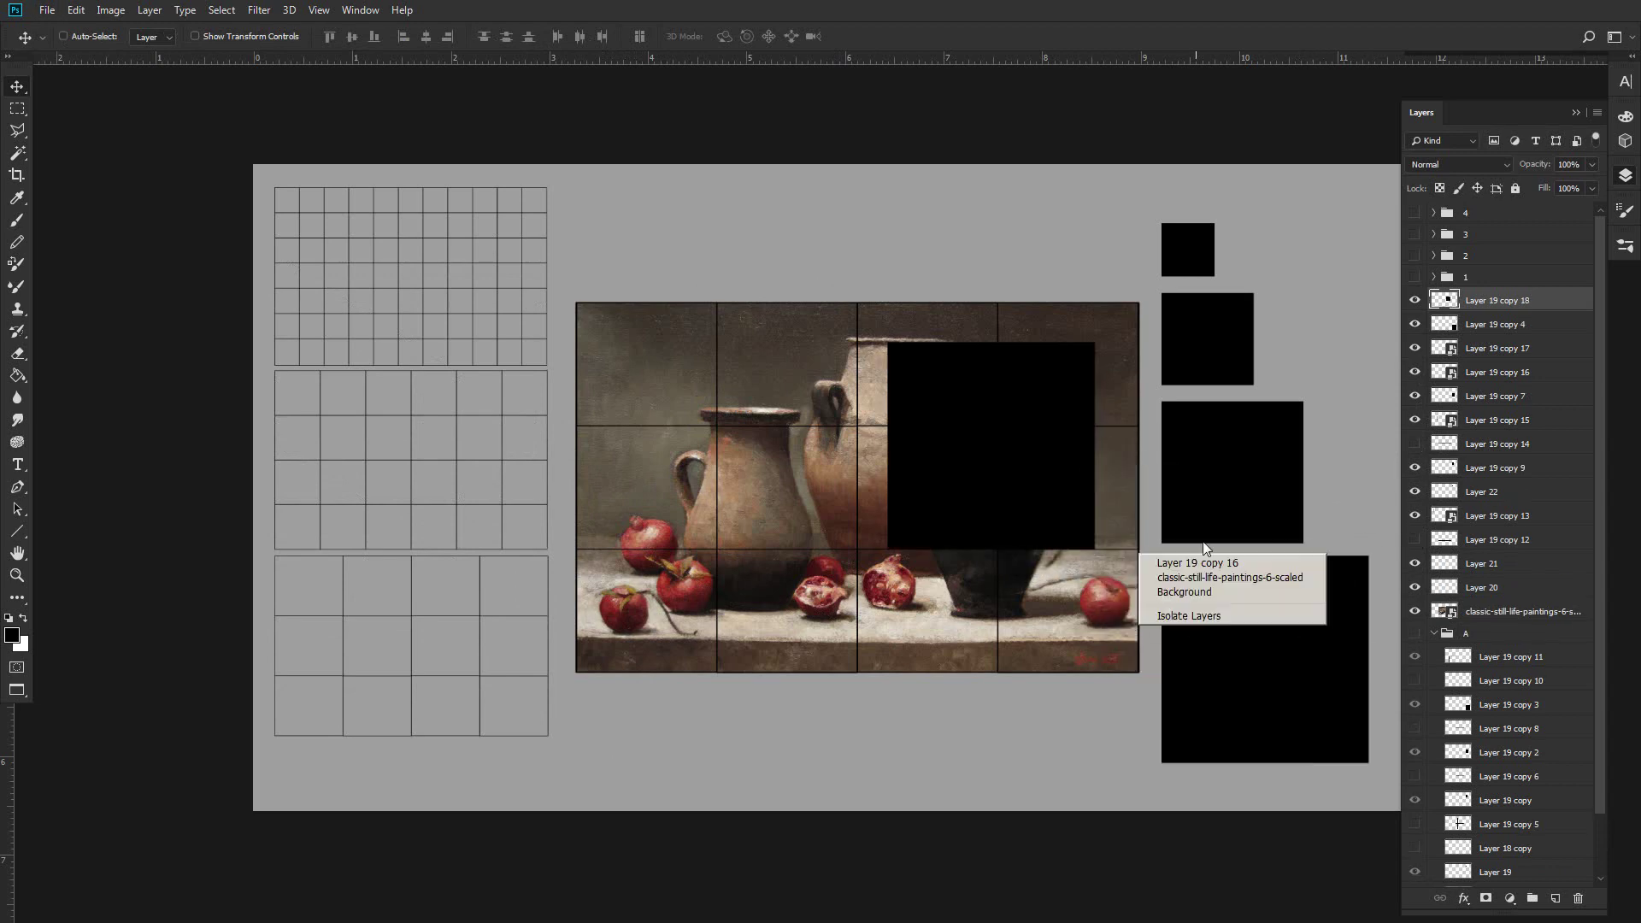
click(1414, 372)
click(1510, 302)
mouse_move(1273, 549)
mouse_down()
mouse_move(1289, 511)
mouse_move(1234, 518)
mouse_move(1320, 515)
mouse_up()
Contract a selection of the duplicated largest square and delete its interior to leave a thin outline.
ctrl+click(1444, 300)
click(223, 11)
mouse_move(292, 234)
click(122, 274)
key(Return)
key(Delete)
key(ctrl+d)
Repeat the largest square outline into a three-square row fitted to the pottery image's width, then copy the row downward and merge both rows.
alt+drag(1226, 662, 818, 664)
key(ctrl+e)
key(ctrl+e)
key(ctrl+t)
drag(522, 404, 575, 405)
key(Return)
alt+drag(1223, 432, 1228, 584)
key(ctrl+e)
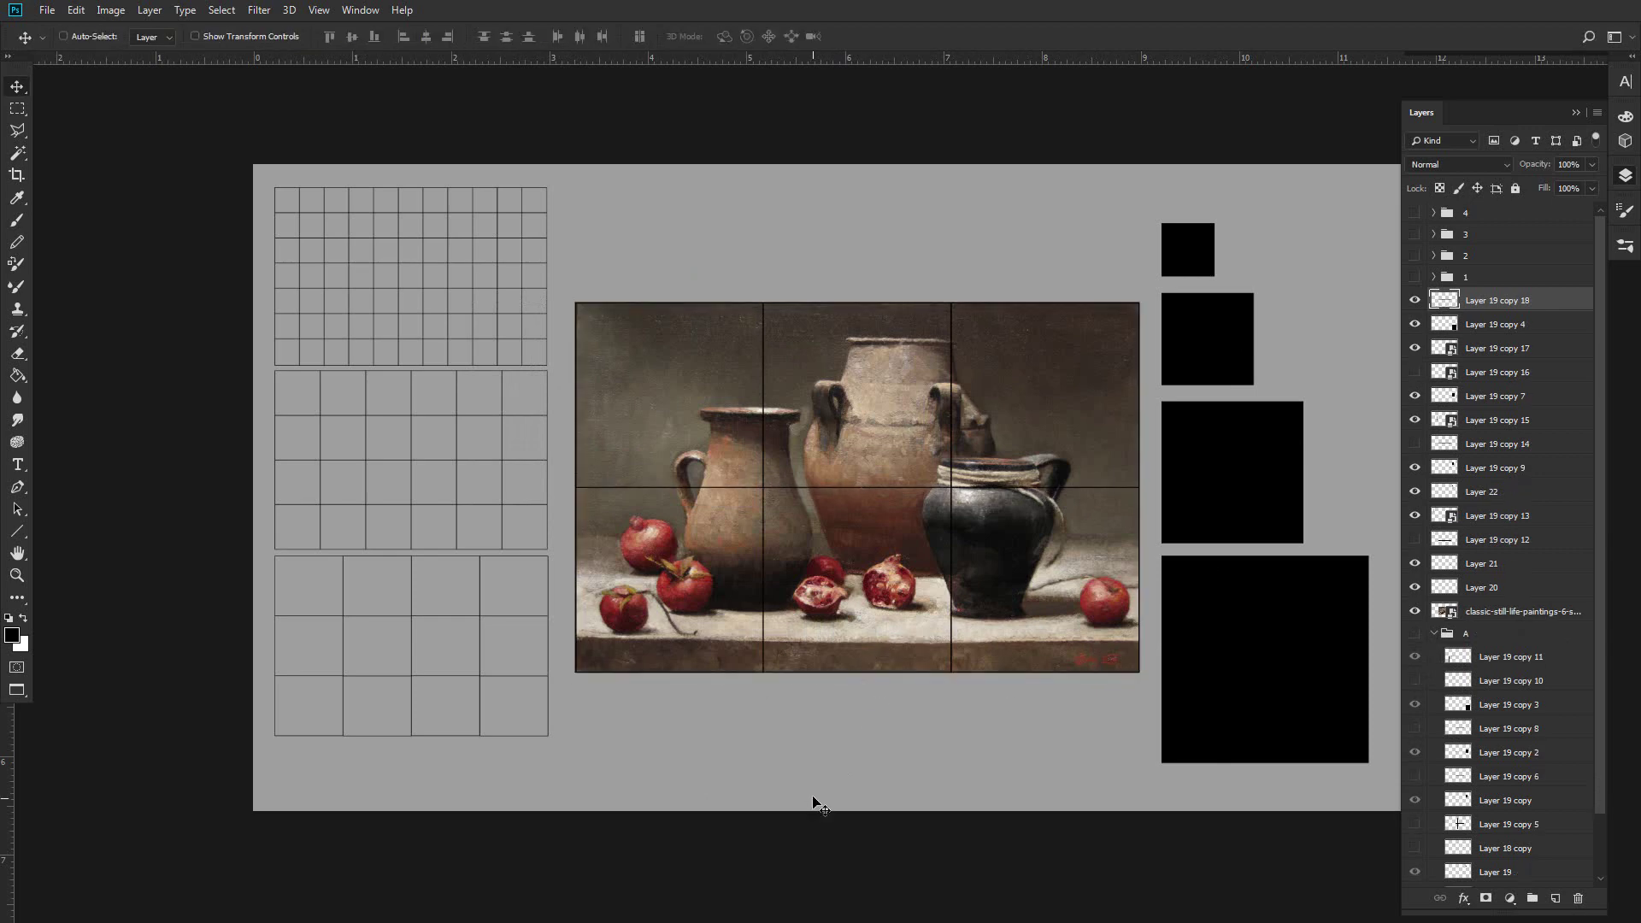
Convert the two-row grid to a smart object, place a scaled-down copy at the base of the small grids and hide the original.
right_click(1509, 301)
click(1401, 445)
alt+drag(1230, 437, 930, 549)
key(ctrl+t)
shift+drag(838, 416, 592, 670)
key(Return)
click(1414, 324)
Scale the four small grids down together and space them evenly in one column beside the pottery image.
ctrl+click(1497, 372)
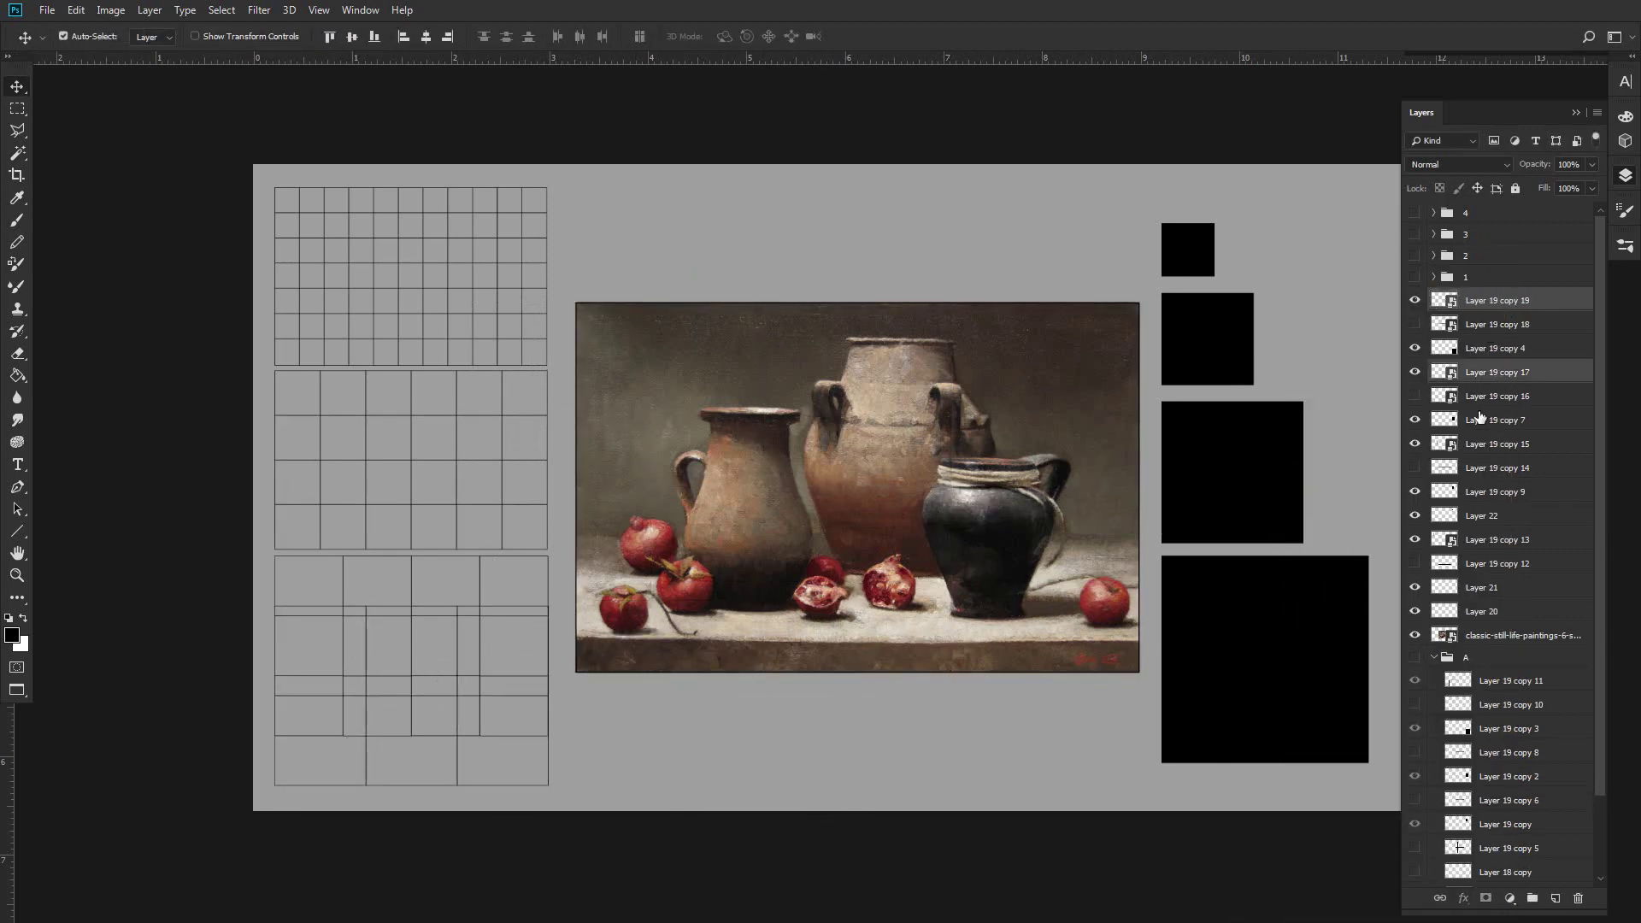
ctrl+click(1497, 444)
ctrl+click(1497, 539)
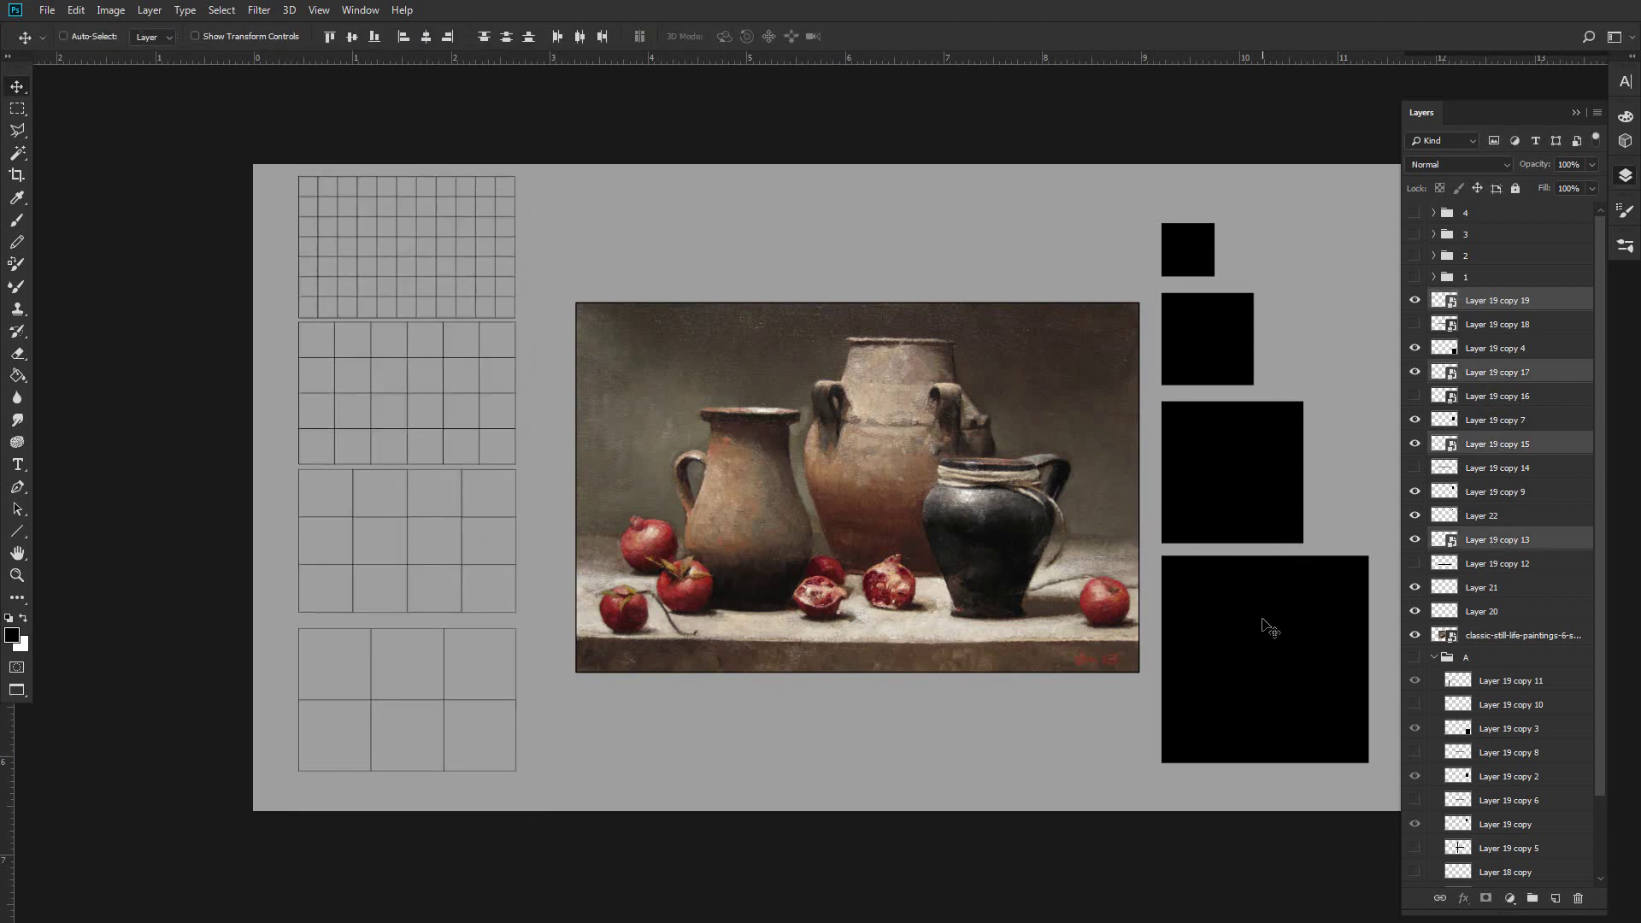
click(1518, 372)
key(shift+Down)
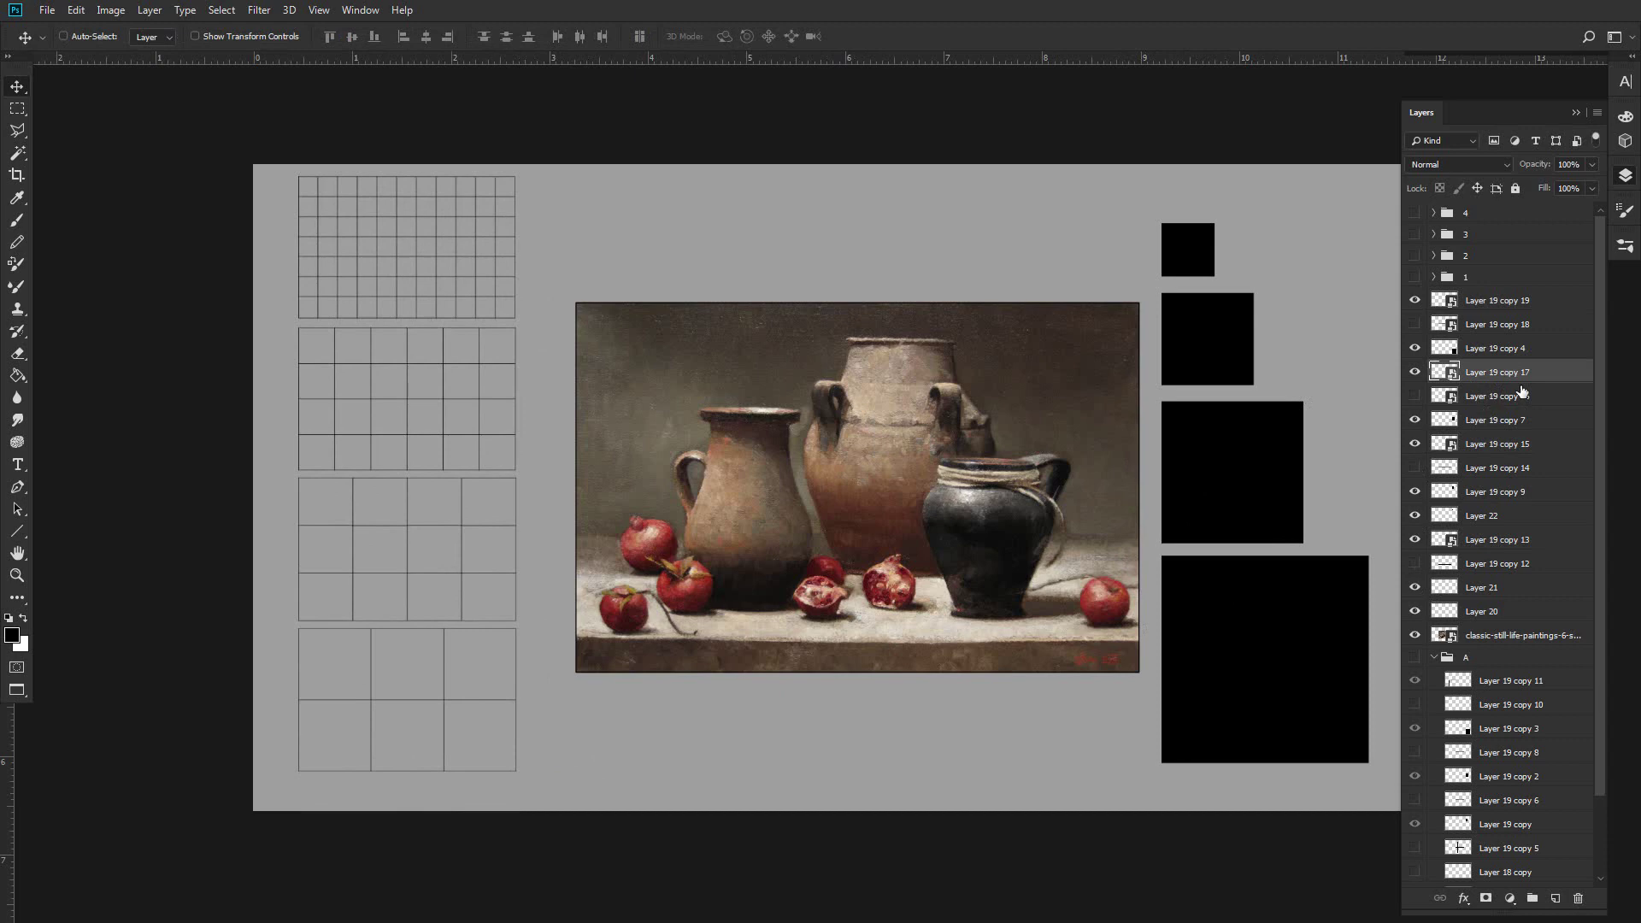
drag(1284, 678, 1207, 673)
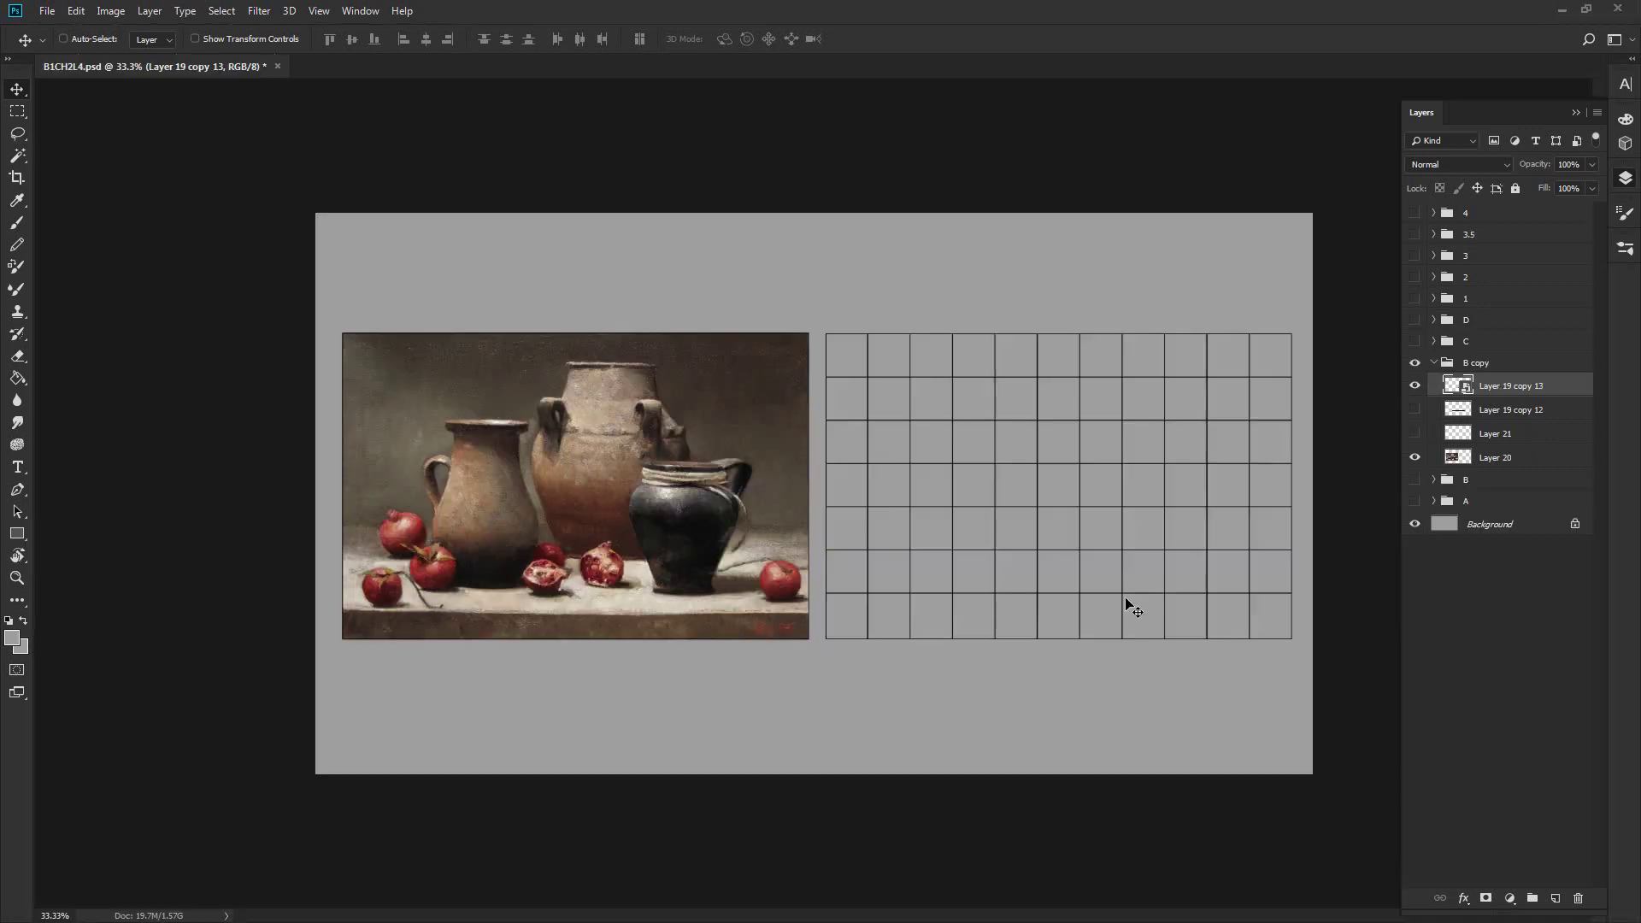
Copy the blank grid onto the pottery image, shrink the gridded image and enlarge the blank grid.
drag(1125, 604, 680, 630)
key(ctrl+t)
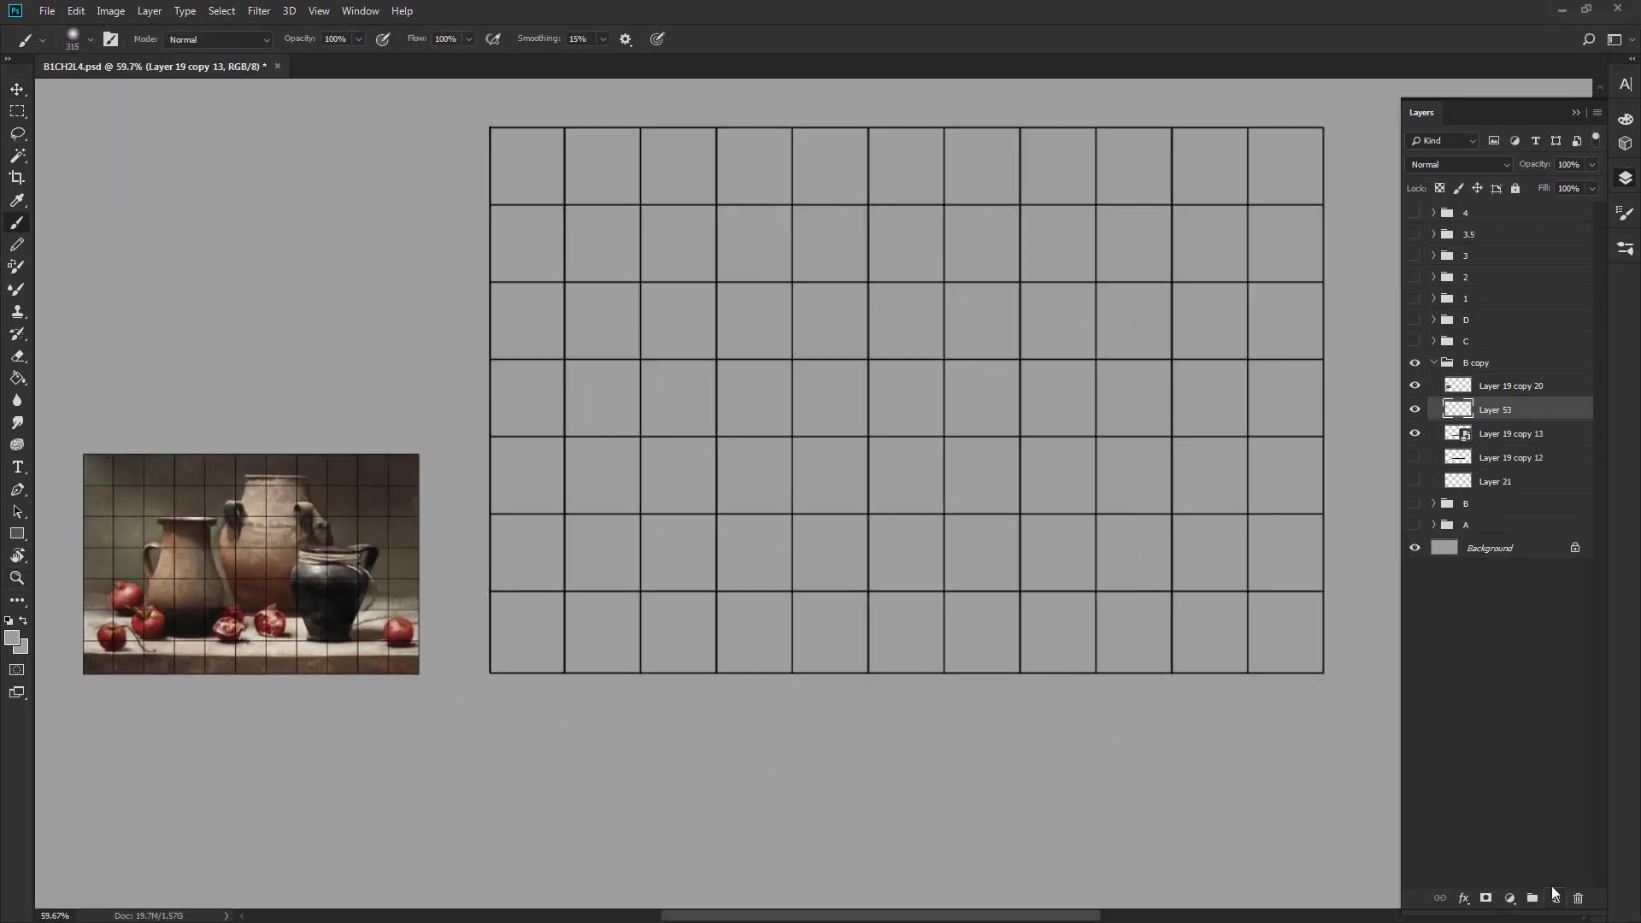
Reduce the brush to a thin tip and set the foreground colour to red.
key(bracketleft)
key(bracketleft)
key(bracketleft)
key(bracketleft)
key(bracketleft)
key(bracketleft)
key(bracketleft)
key(bracketleft)
key(bracketleft)
key(bracketleft)
key(bracketleft)
key(bracketleft)
key(bracketleft)
key(bracketleft)
key(bracketleft)
key(bracketleft)
key(bracketleft)
key(bracketleft)
click(12, 637)
click(459, 506)
click(642, 485)
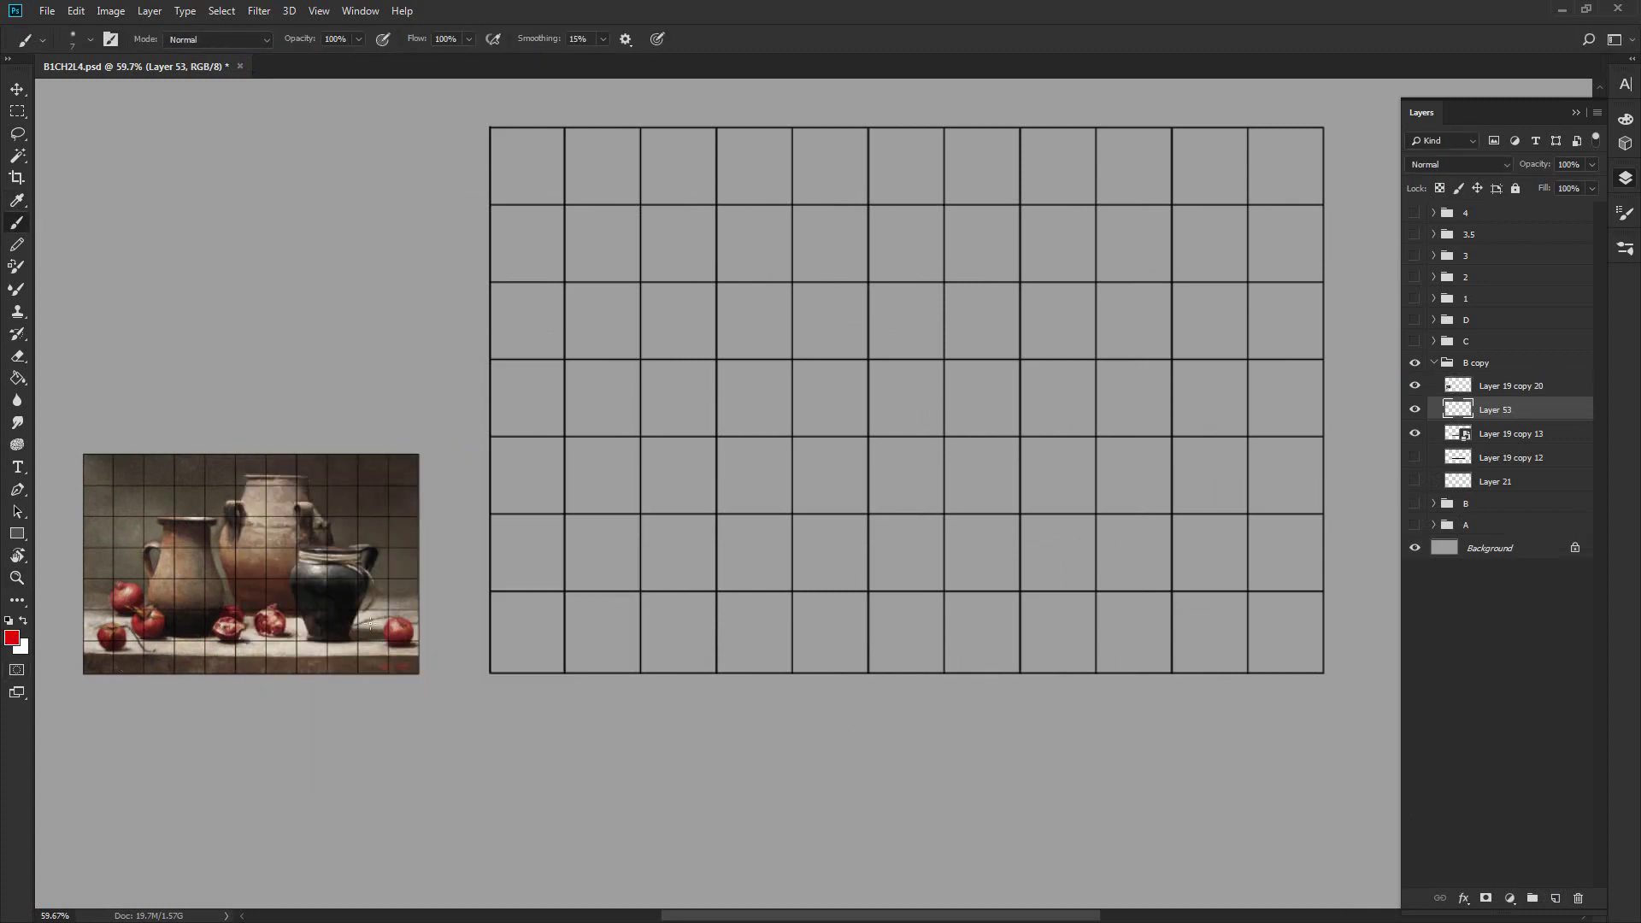
Sketch the black jar's outline in red over the enlarged grid on a new top layer and delete the sketch.
click(1510, 385)
click(1504, 409)
click(1556, 898)
drag(1499, 409, 1499, 377)
drag(360, 605, 331, 642)
mouse_move(1145, 506)
mouse_down()
mouse_move(1115, 516)
mouse_move(1162, 532)
mouse_move(1146, 579)
mouse_up()
key(ctrl+alt+z)
key(ctrl+alt+z)
mouse_move(1176, 514)
mouse_down()
mouse_move(1127, 358)
mouse_move(1184, 446)
mouse_move(1172, 388)
mouse_move(993, 380)
mouse_move(1198, 395)
mouse_move(1049, 368)
mouse_move(1008, 405)
mouse_up()
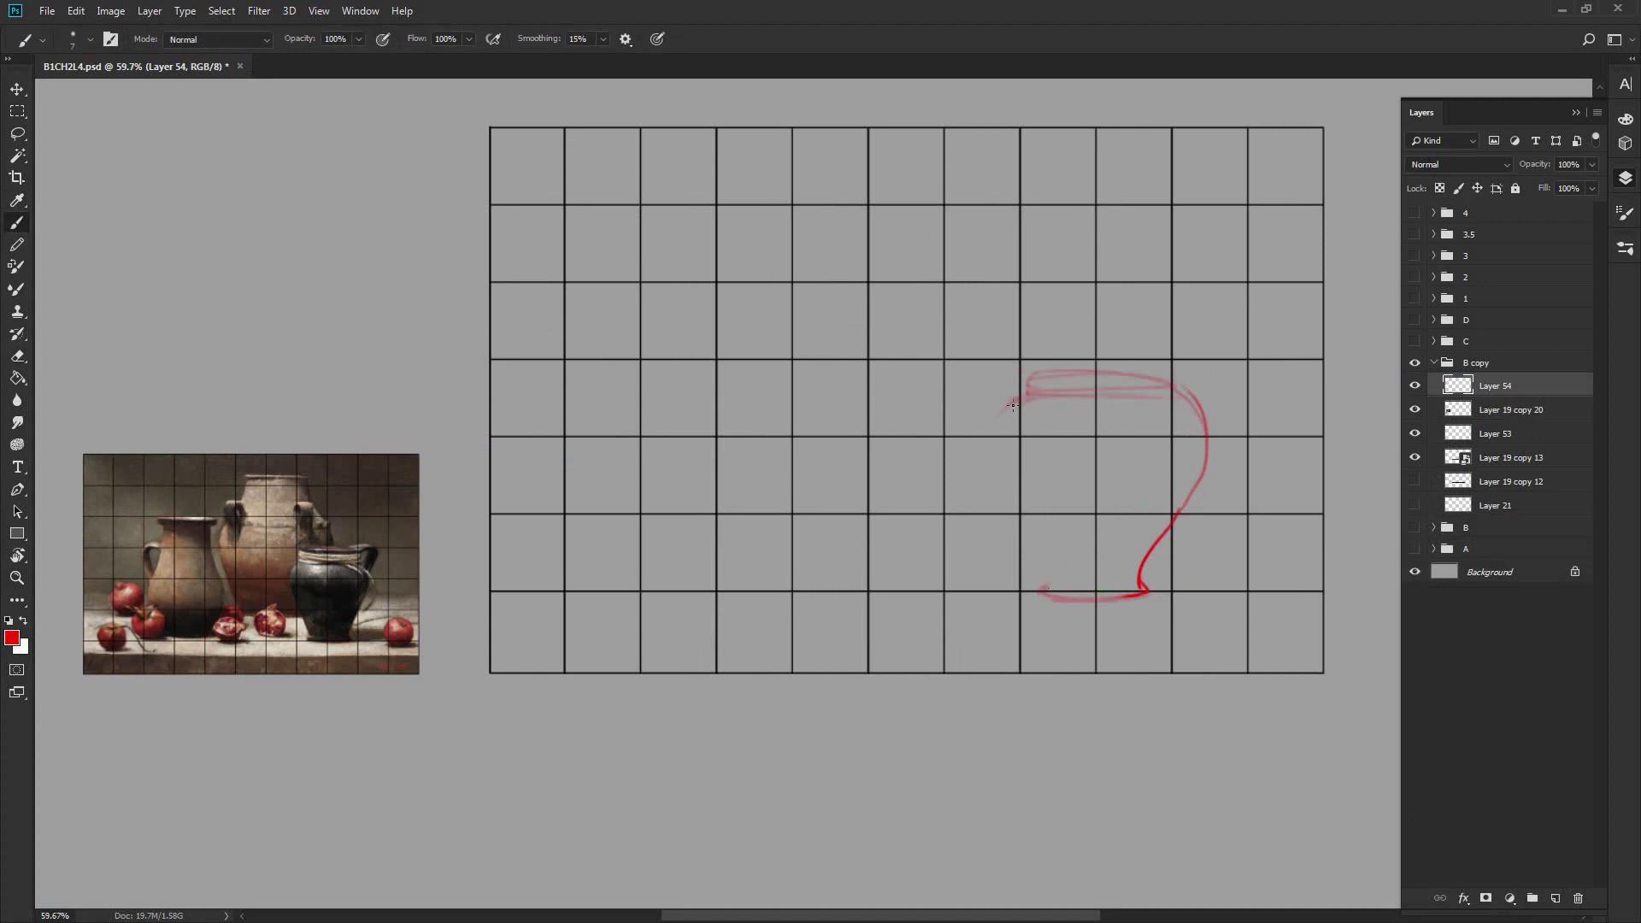
key(Delete)
Shrink the blank grid on Layer 19 copy 13 and enlarge the gridded pottery image on Layer 19 copy 20.
click(1487, 433)
drag(1059, 552, 1005, 552)
click(1510, 385)
key(ctrl+t)
drag(453, 522, 1019, 286)
key(Return)
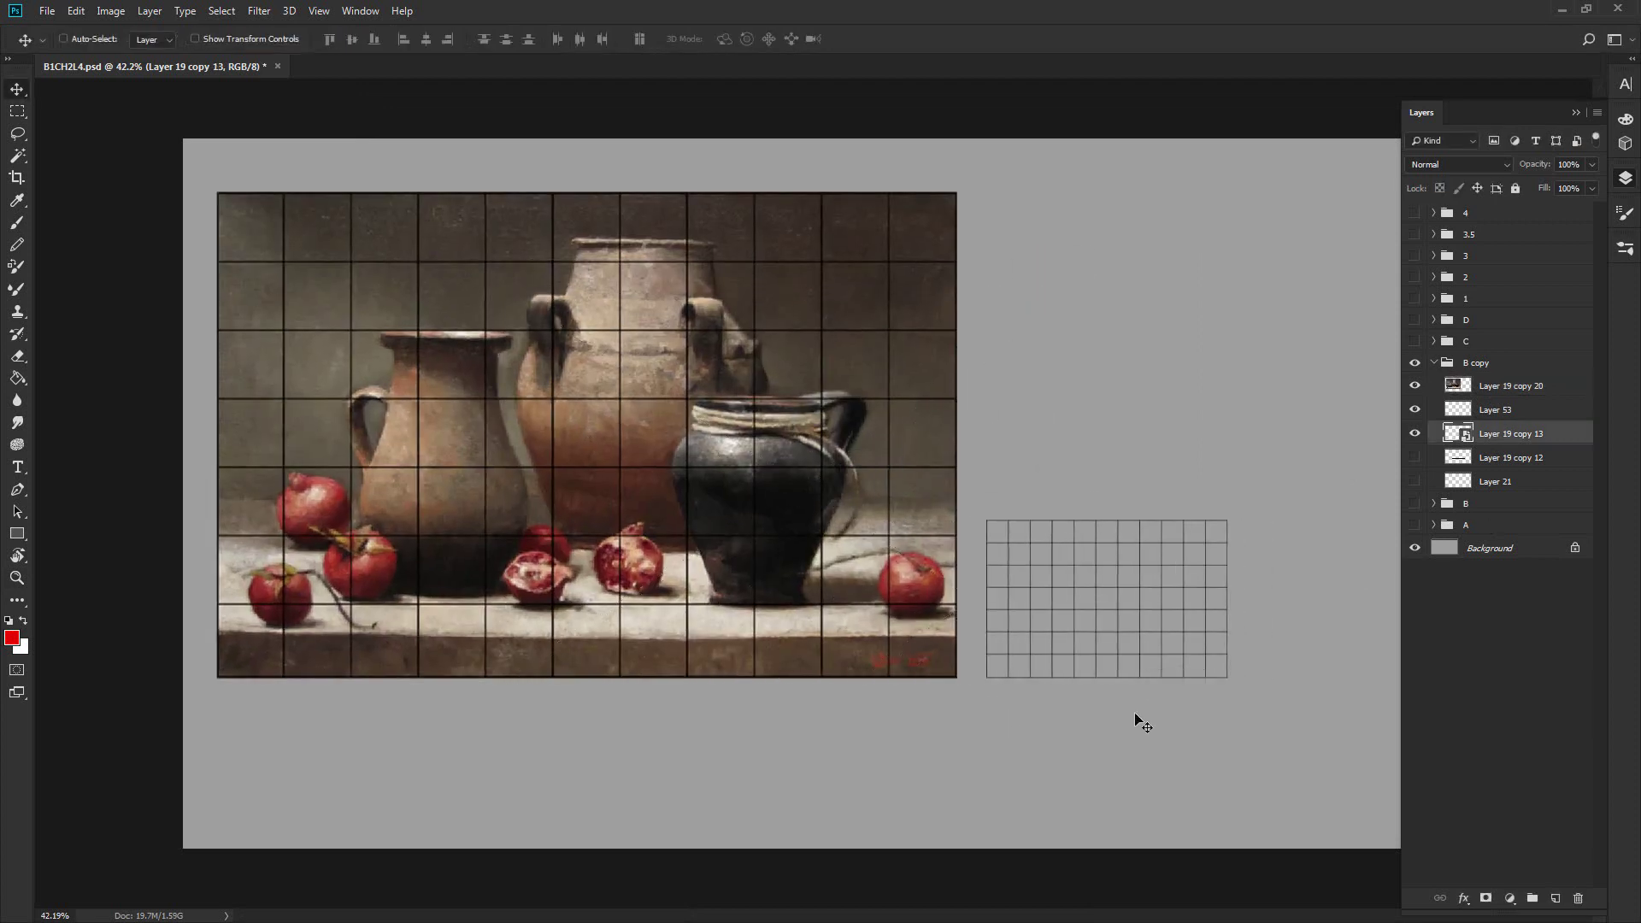
Sketch the black jar in the small grid and circle its base on the image on a new layer, and delete that layer.
key(ctrl+shift+alt+n)
key(b)
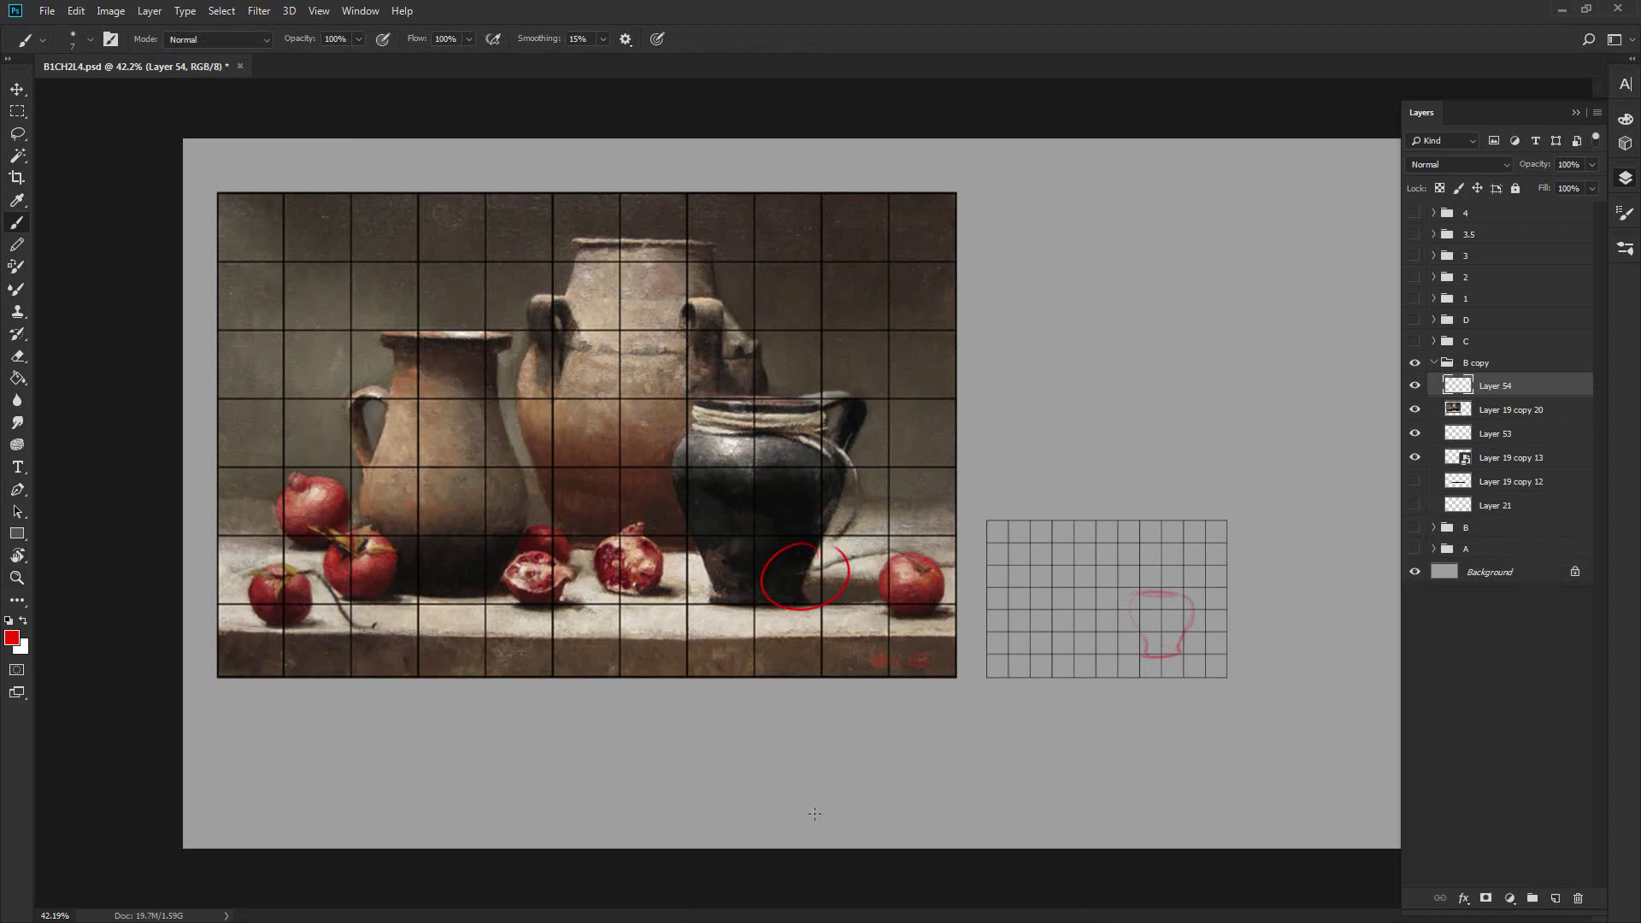
key(Delete)
Scale the gridded pottery image down and the blank grid up until both are the same size.
key(ctrl+t)
drag(956, 193, 681, 374)
key(Return)
click(1493, 410)
click(1494, 433)
key(ctrl+t)
drag(986, 521, 763, 382)
key(Return)
Fill the blank grid's upper-left cell with a red square on a new top layer and copy it to the pottery image's upper-right cell.
key(u)
click(1555, 898)
key(ctrl+shift+bracketright)
drag(809, 376, 766, 419)
key(v)
mouse_move(836, 531)
mouse_down()
mouse_move(727, 531)
mouse_move(699, 557)
mouse_up()
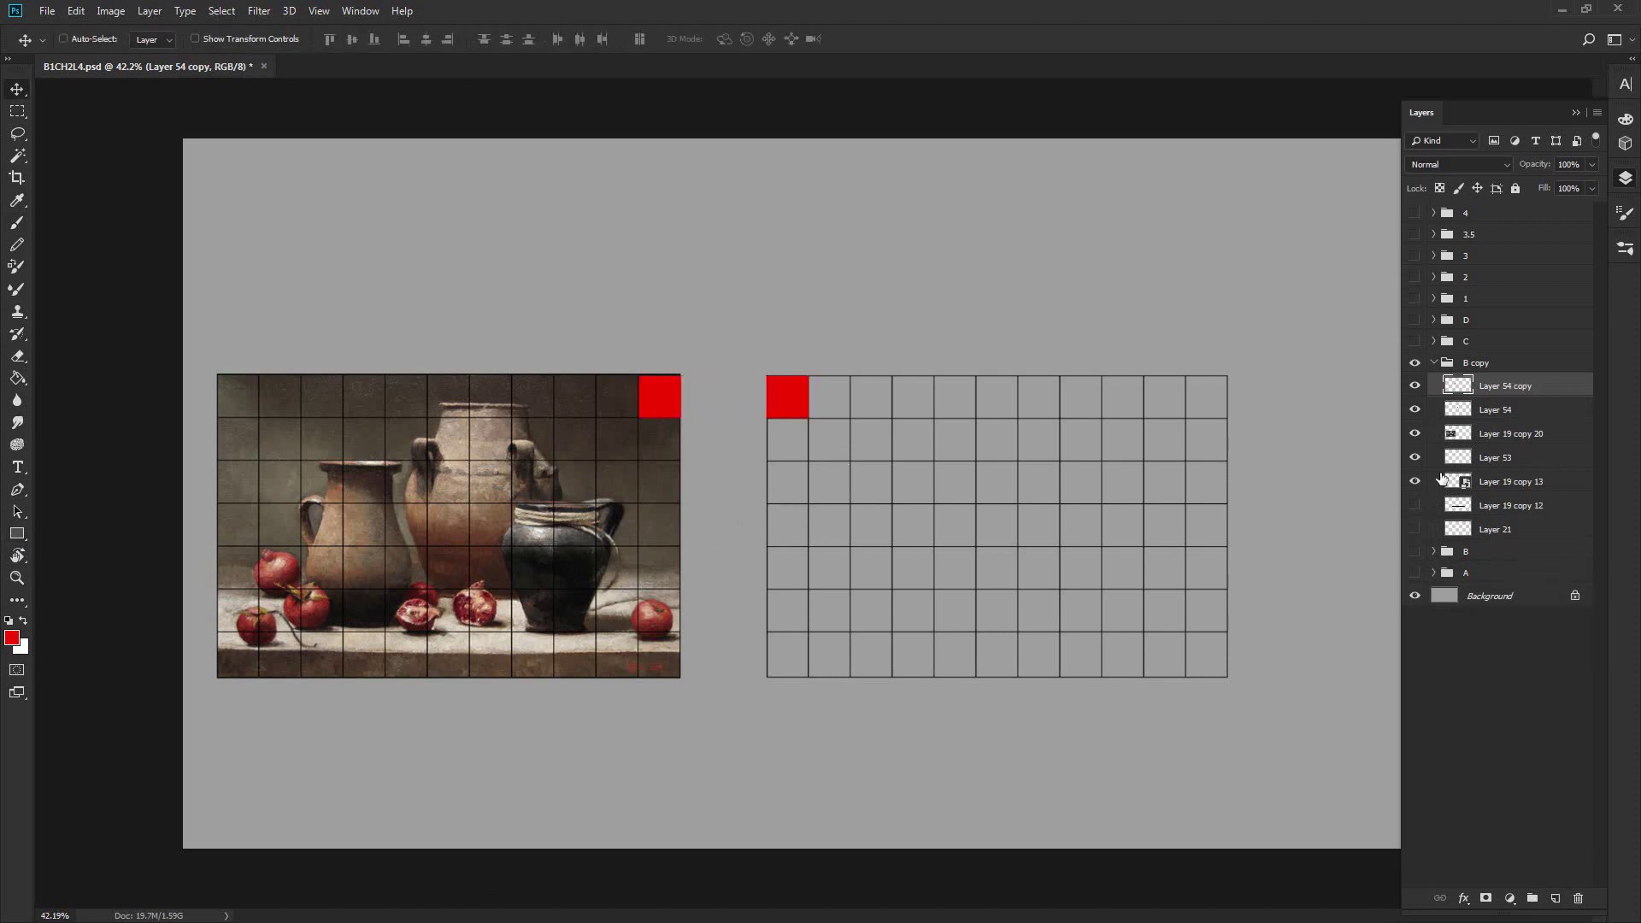
Duplicate the blank grid's red square above the grid and scale the copy up proportionally to about four cells wide.
click(1510, 413)
drag(1130, 508, 1130, 455)
key(ctrl+t)
drag(811, 315, 935, 198)
key(Return)
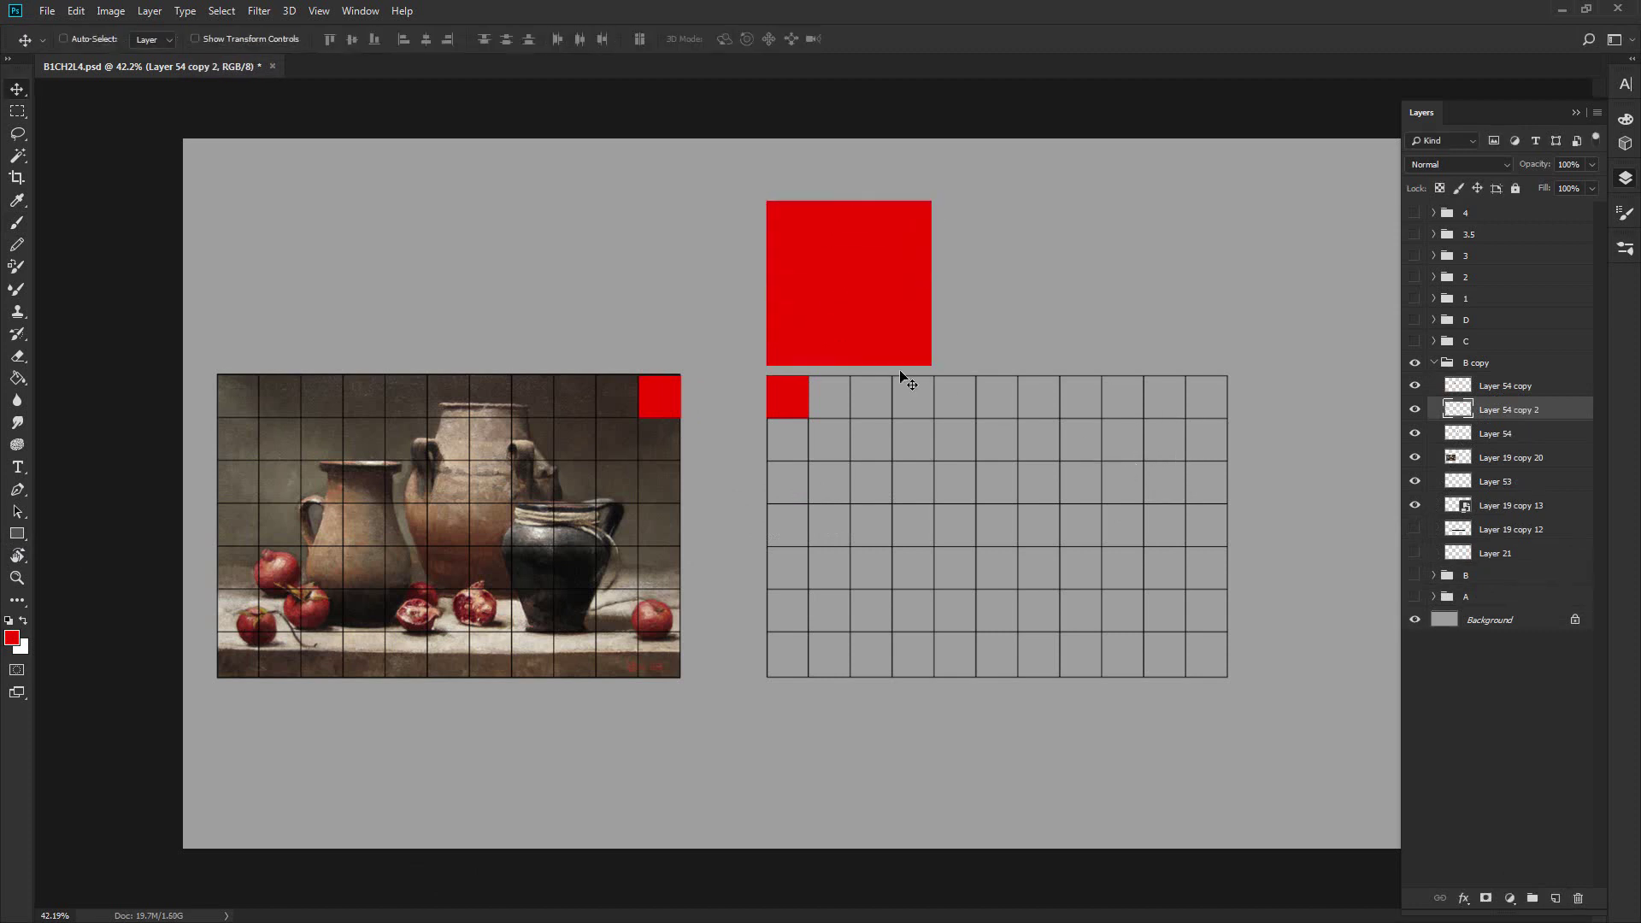
Duplicate the red square into the blank grid's second row and scale it down proportionally to less than half a cell.
drag(923, 373, 781, 466)
key(ctrl+t)
key(Return)
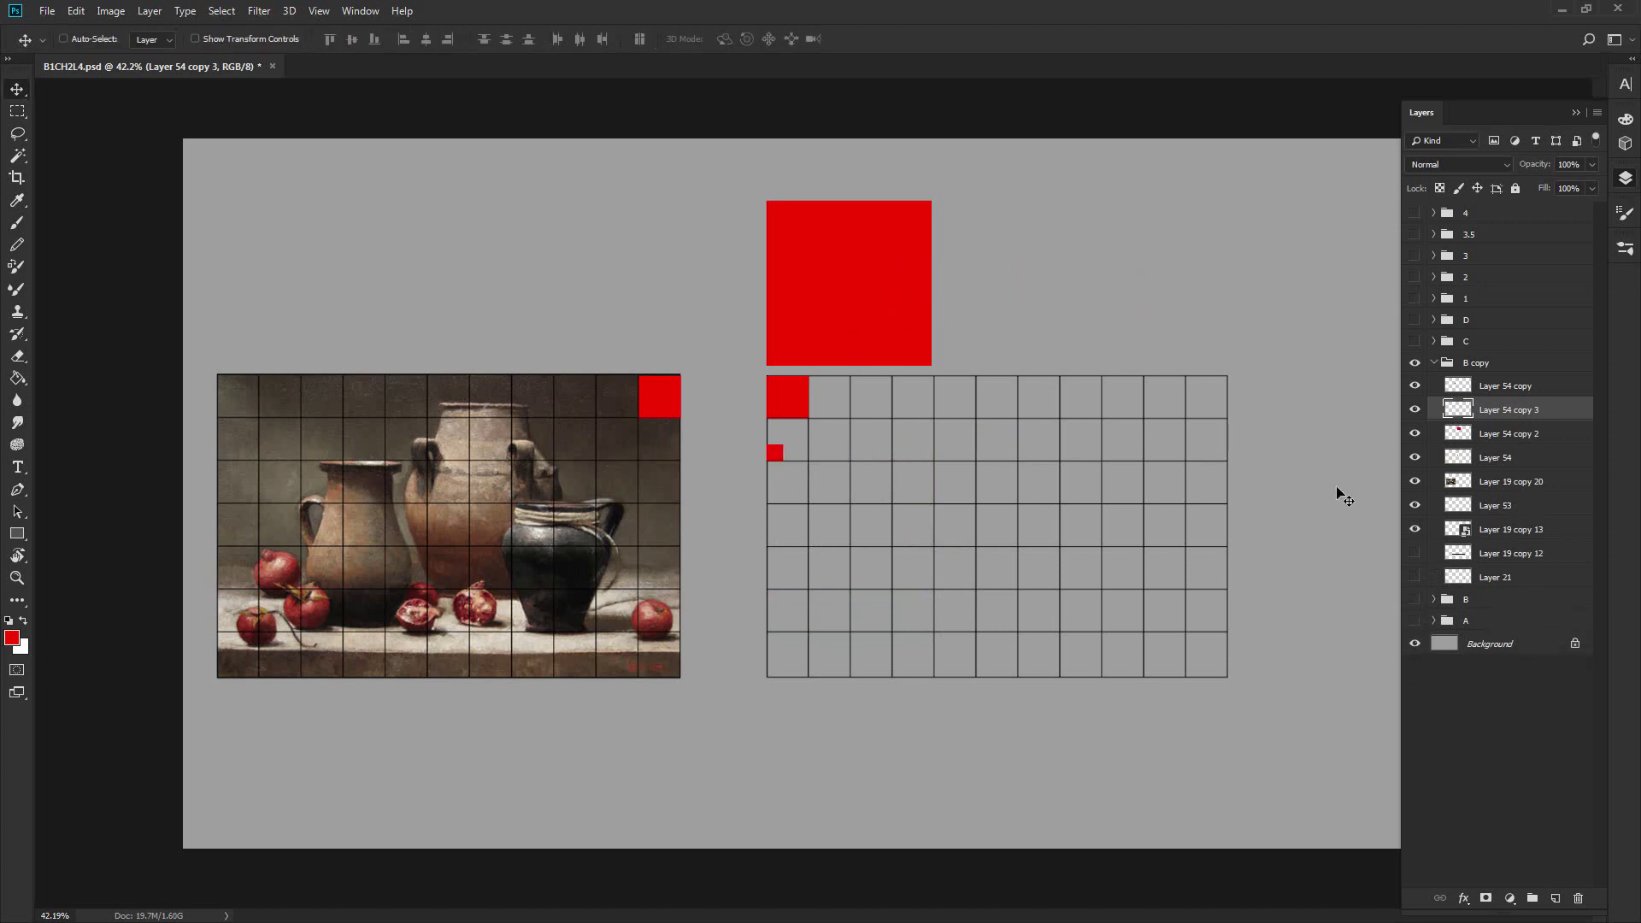
Duplicate the large red square onto the blank grid's lower part and stretch it out of proportion into a tall narrow rectangle.
click(1472, 443)
drag(912, 296, 978, 541)
key(ctrl+t)
drag(996, 447, 894, 380)
key(Return)
drag(994, 534, 1034, 682)
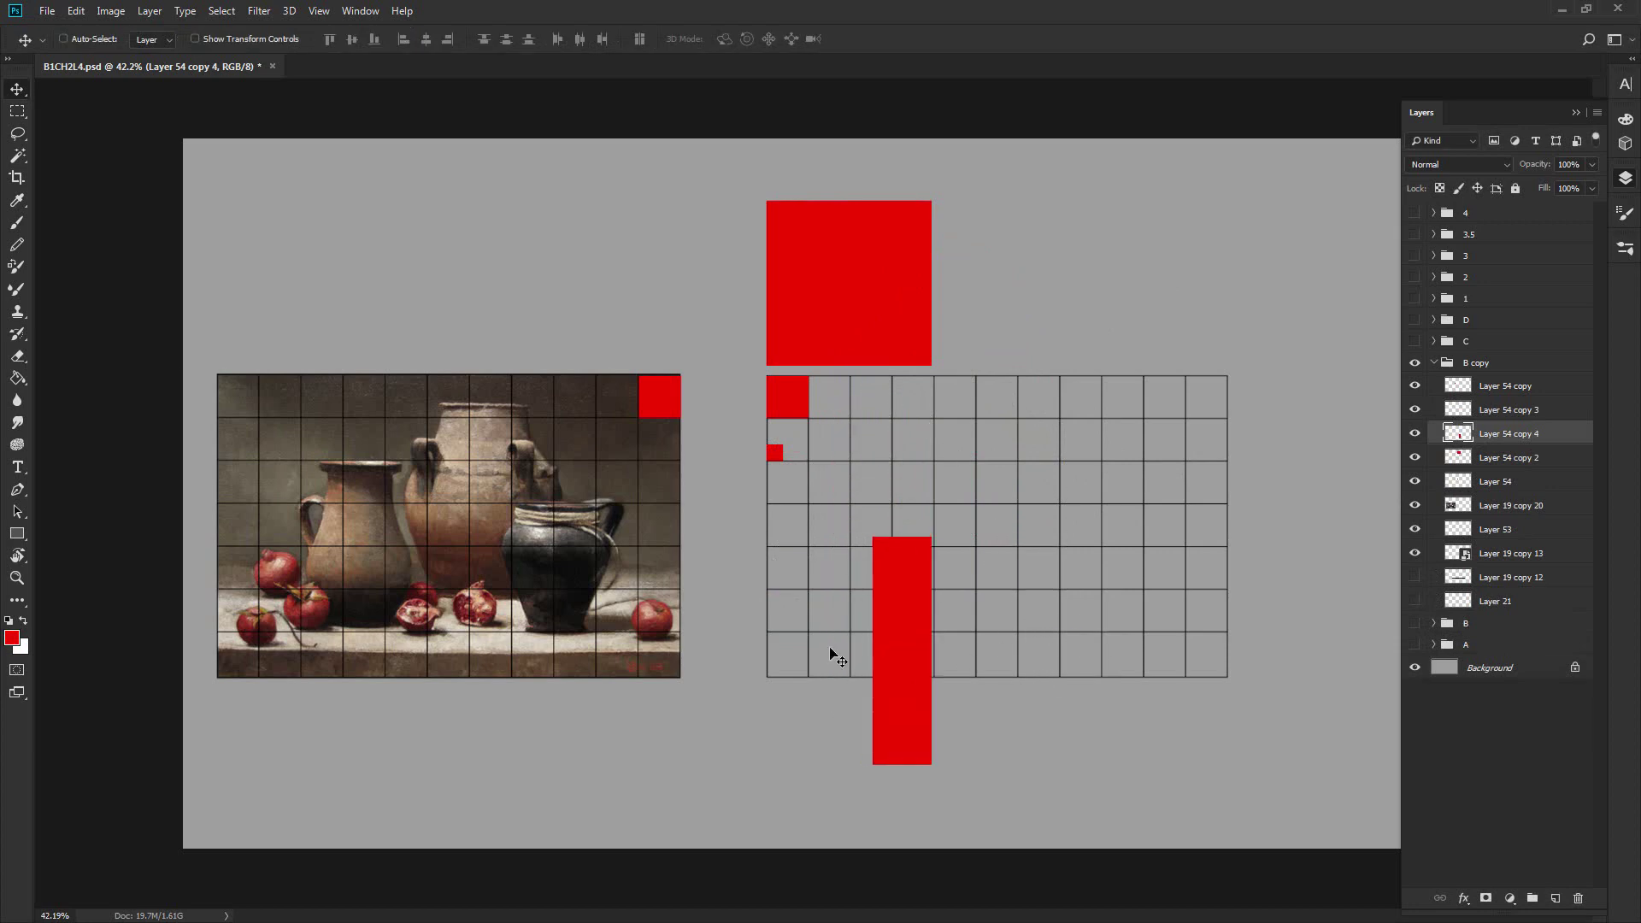
Change the foreground colour and cross out the stretched red rectangle with two diagonal brush strokes.
key(x)
click(12, 639)
drag(278, 679, 216, 758)
key(Return)
key(b)
drag(969, 585, 792, 749)
drag(842, 600, 1120, 795)
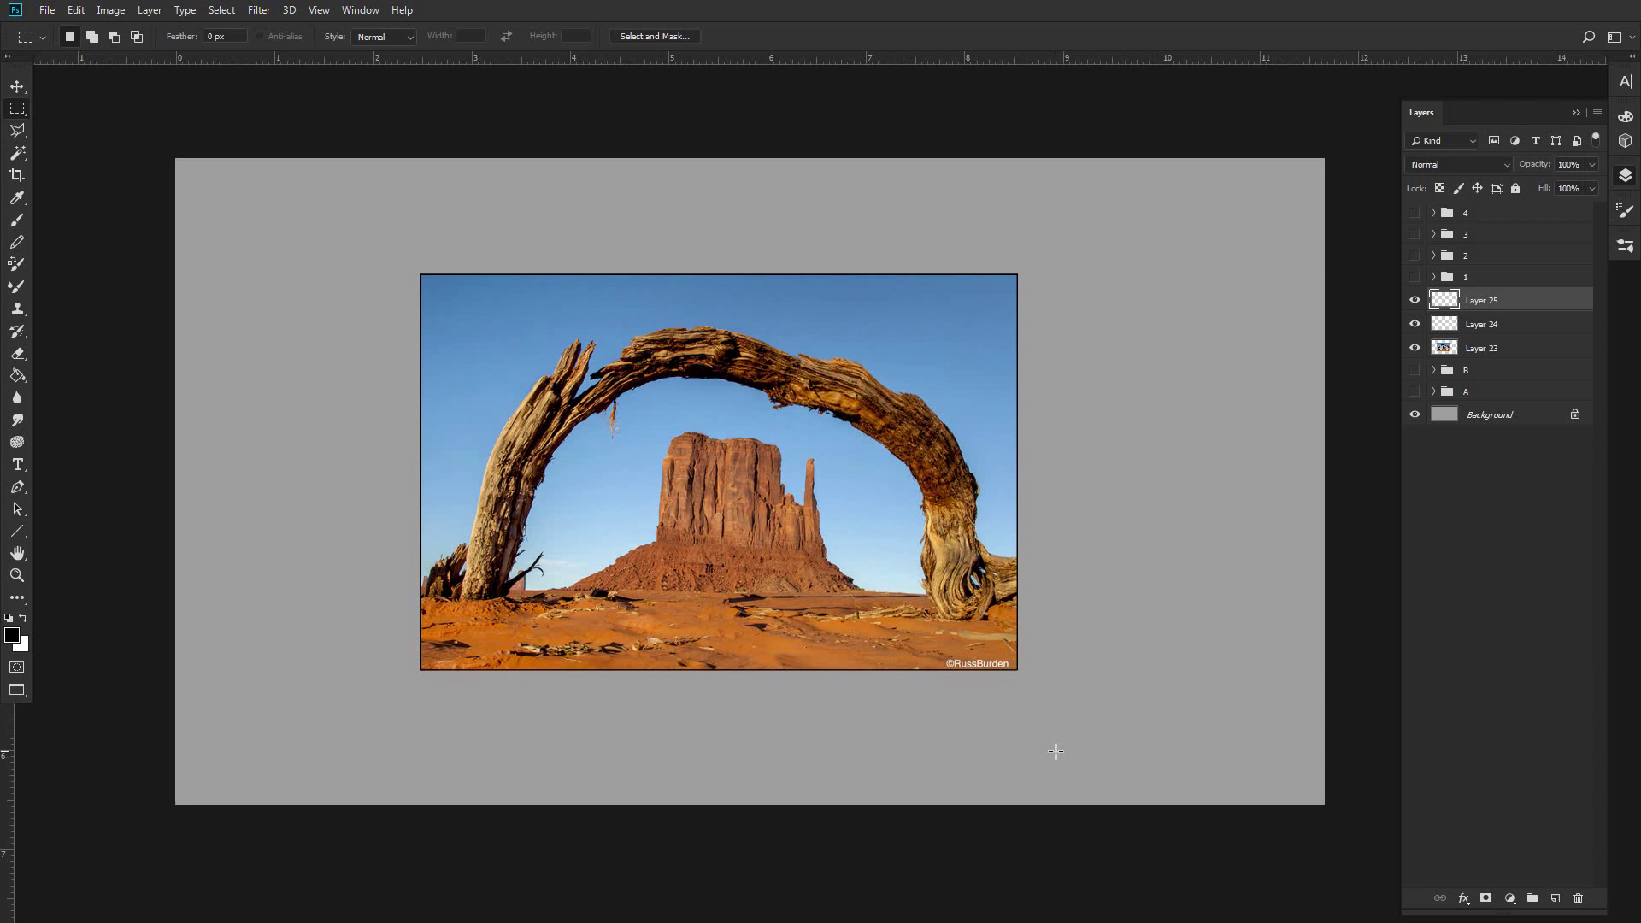
Paint a wavy horizontal line across the photo, duplicate it into four evenly spaced lines, and merge them into one layer.
key(b)
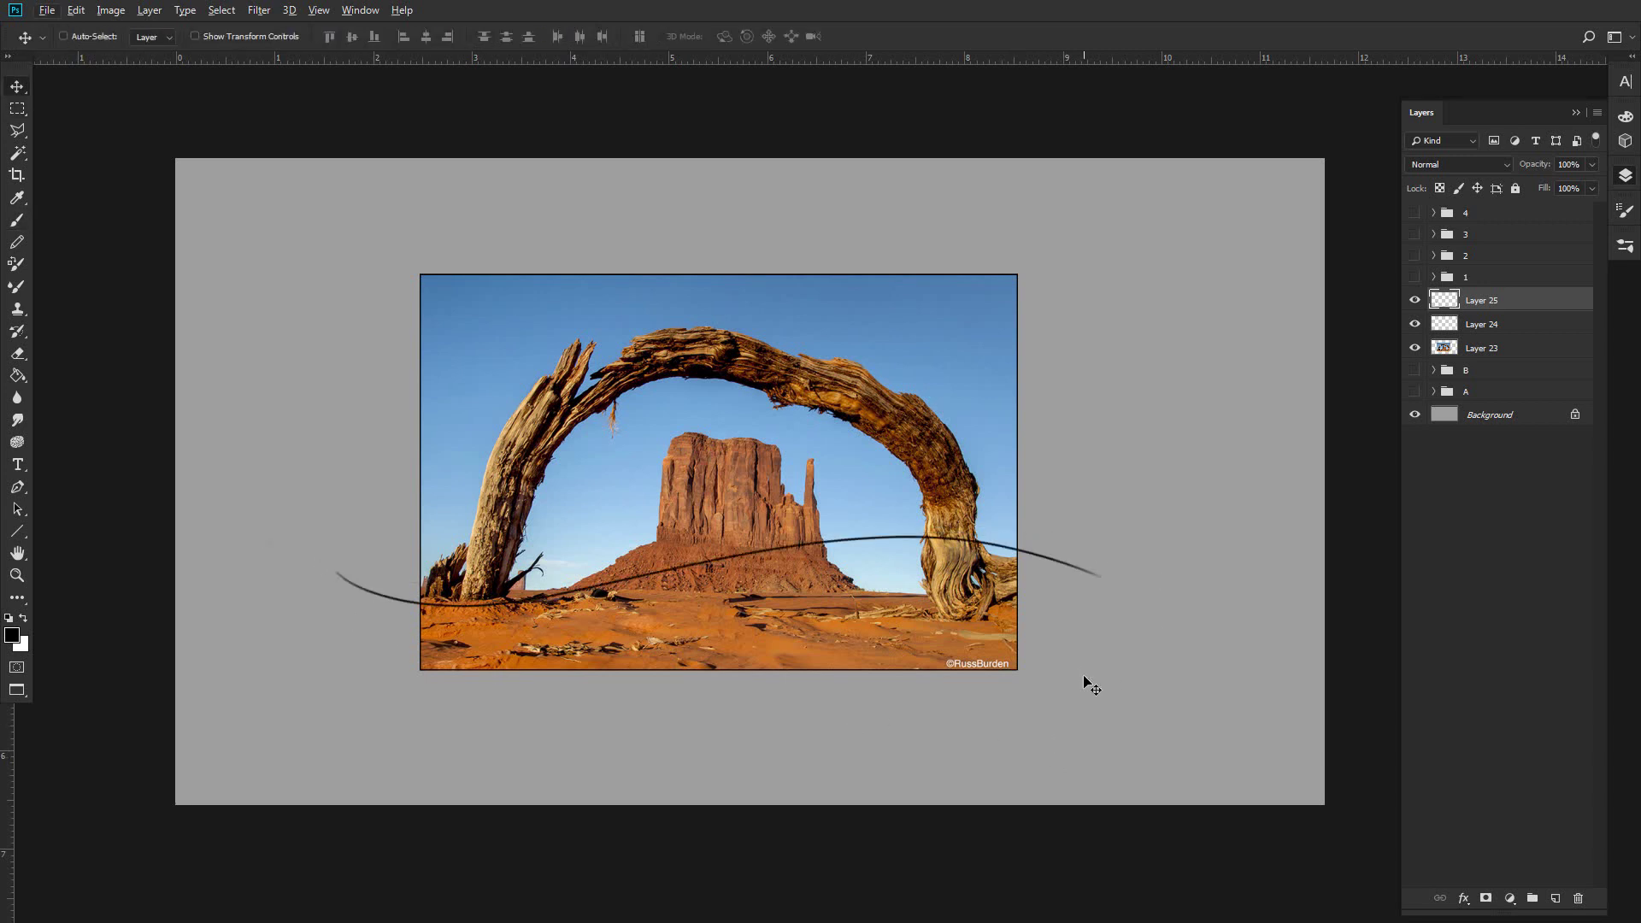
drag(1084, 675, 1086, 693)
drag(1088, 720, 1069, 640)
key(ctrl+e)
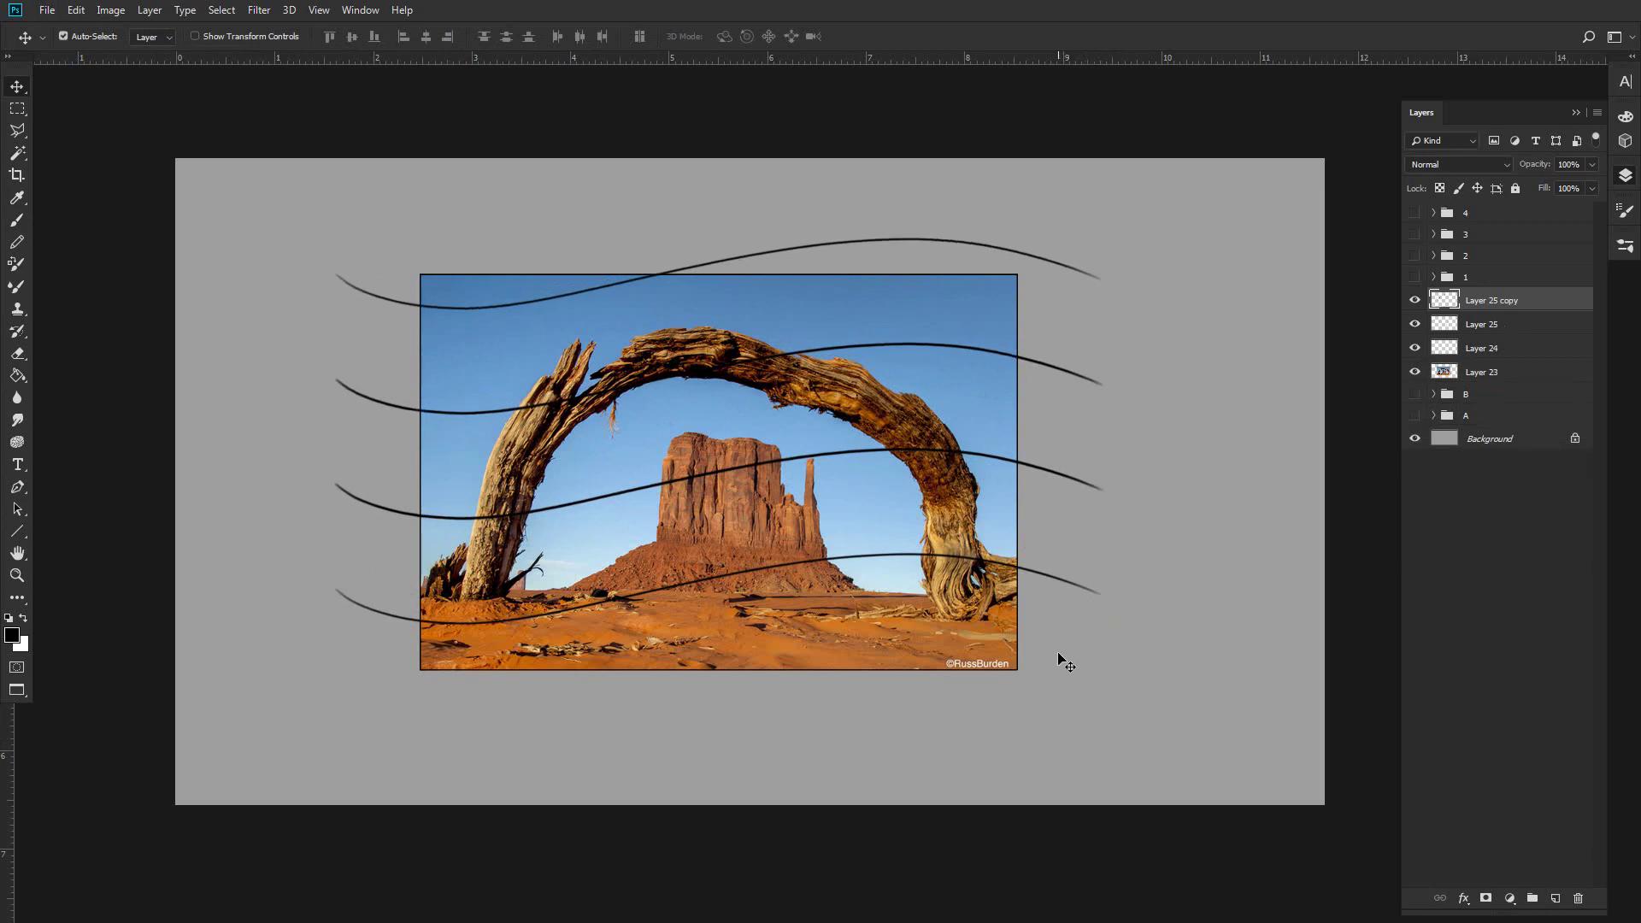
key(ctrl+e)
key(ctrl+e)
Squash the merged set of wavy lines slightly in height.
key(ctrl+t)
mouse_move(793, 245)
mouse_down()
mouse_move(796, 271)
mouse_move(781, 271)
mouse_up()
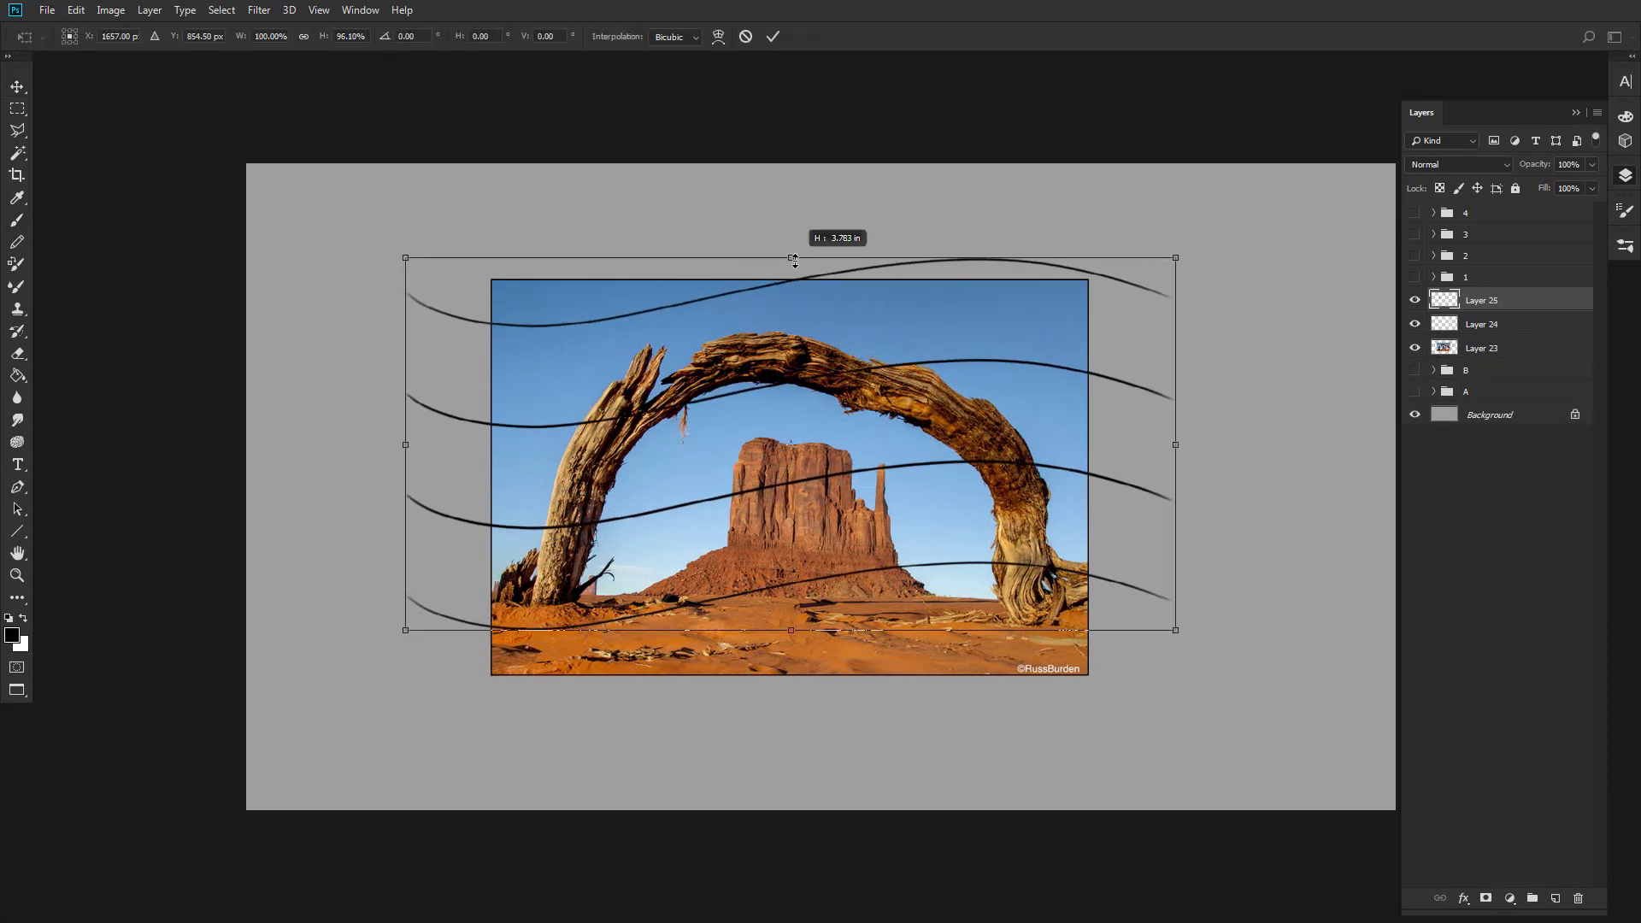
key(Return)
key(m)
key(v)
Rotate a copy of the wavy lines to run vertically and duplicate it sideways until seven merged lines span the photo.
key(ctrl+t)
drag(1163, 723, 1063, 111)
key(Return)
drag(1078, 726, 973, 677)
drag(783, 725, 1073, 726)
key(shift+Right)
key(ctrl+e)
Stretch the vertical wavy lines slightly in width so the outer ones meet the photo's upper corners.
key(ctrl+t)
drag(1145, 405, 1150, 404)
drag(484, 400, 483, 399)
drag(1151, 405, 1152, 405)
key(Return)
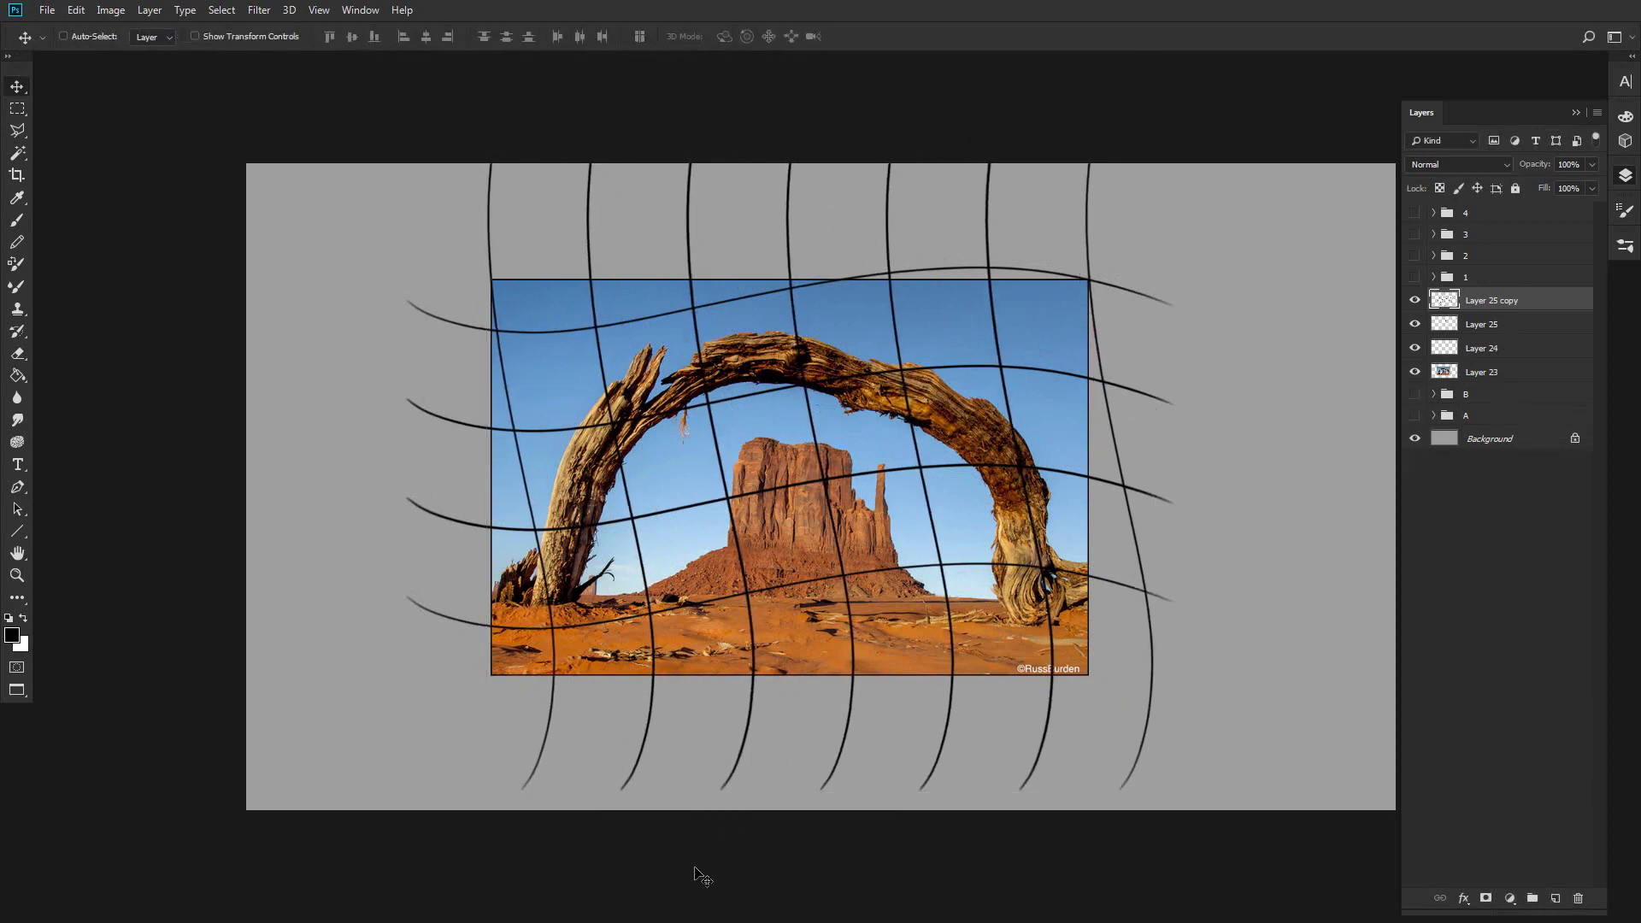
Merge the horizontal and vertical wavy lines and delete everything outside the photo's frame.
key(ctrl+e)
key(m)
key(ctrl+shift+i)
key(Delete)
key(ctrl+d)
drag(1225, 177, 1182, 351)
key(ctrl+d)
Duplicate the wavy grid together with its frame, merge the copy, and convert it to a smart object.
key(v)
ctrl+click(1491, 328)
drag(852, 682, 1049, 683)
key(ctrl+e)
right_click(1509, 301)
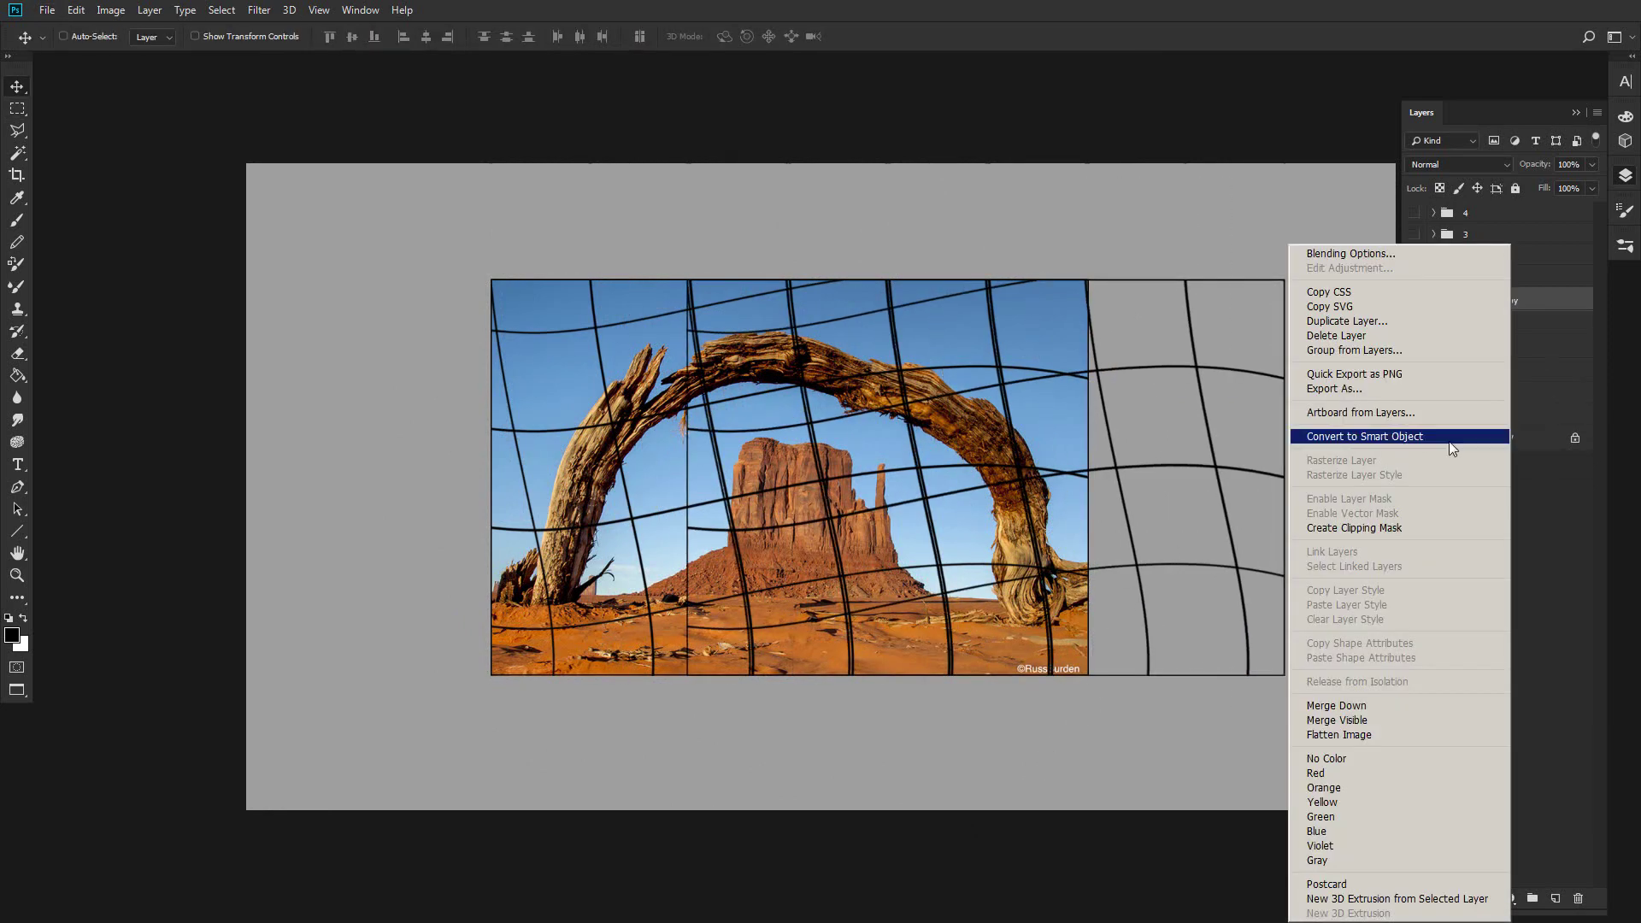
click(1448, 439)
Scale the wavy grid copy down to about half size and place it in the canvas's upper-left corner.
key(ctrl+t)
drag(1325, 677, 1018, 363)
key(Return)
drag(538, 394, 542, 387)
Move the photo with its frame and wavy grid to the right side of the canvas.
click(1491, 325)
shift+click(1491, 372)
drag(1004, 582, 1213, 547)
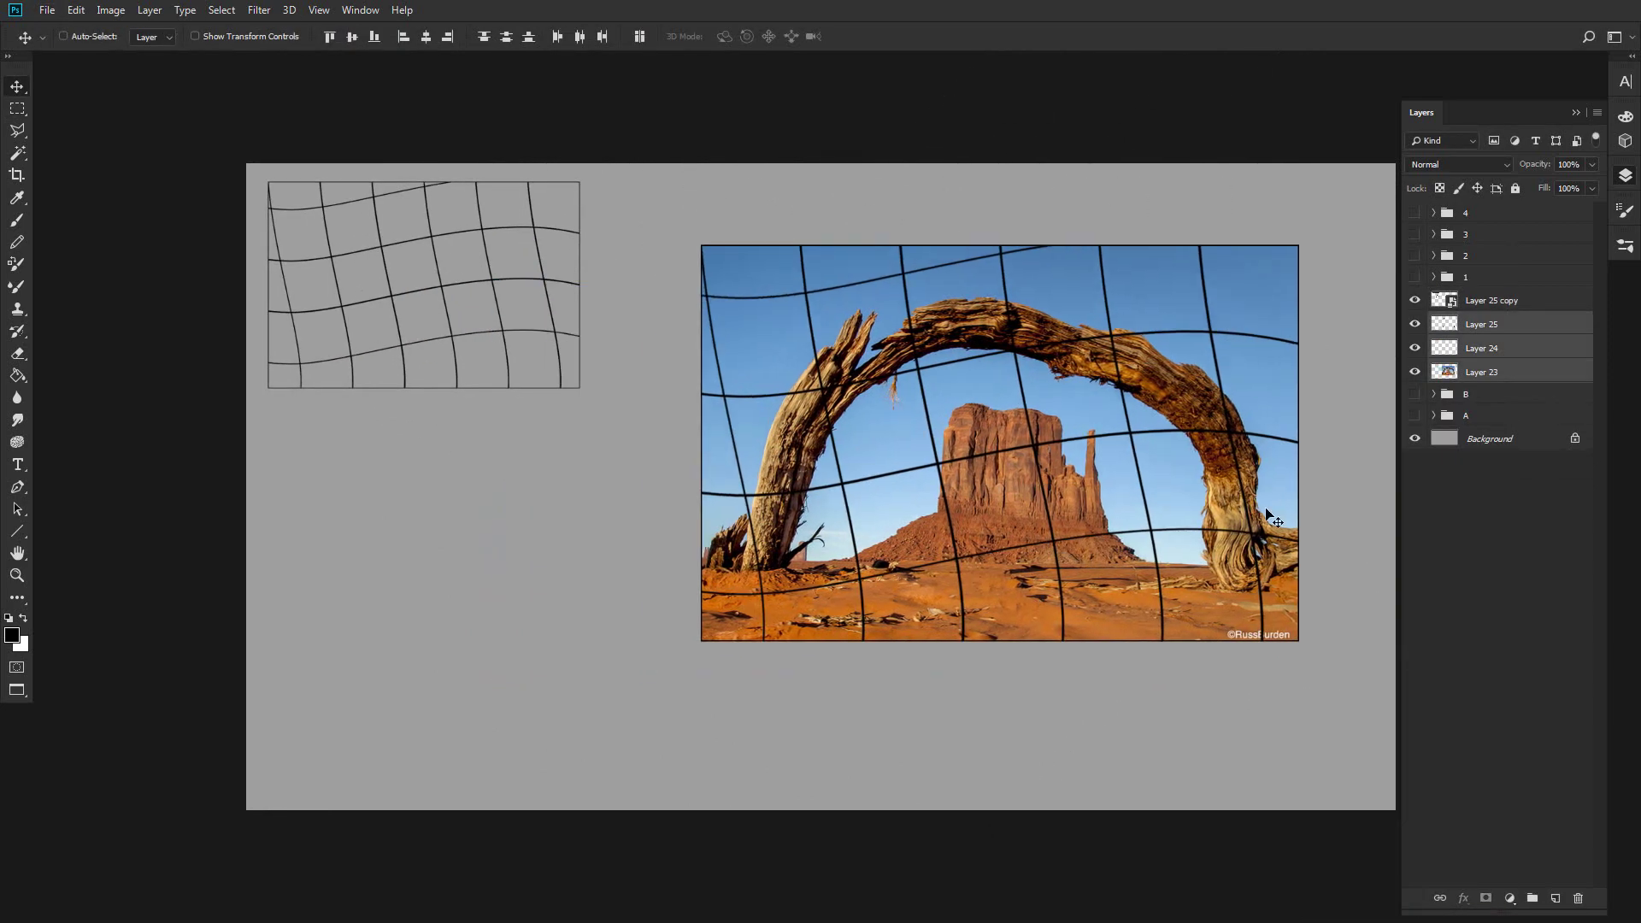
Hide the photo's wavy grid and draw two corner-to-corner diagonal lines across the photo on a new layer.
click(1491, 324)
click(1414, 324)
click(1487, 348)
click(1556, 898)
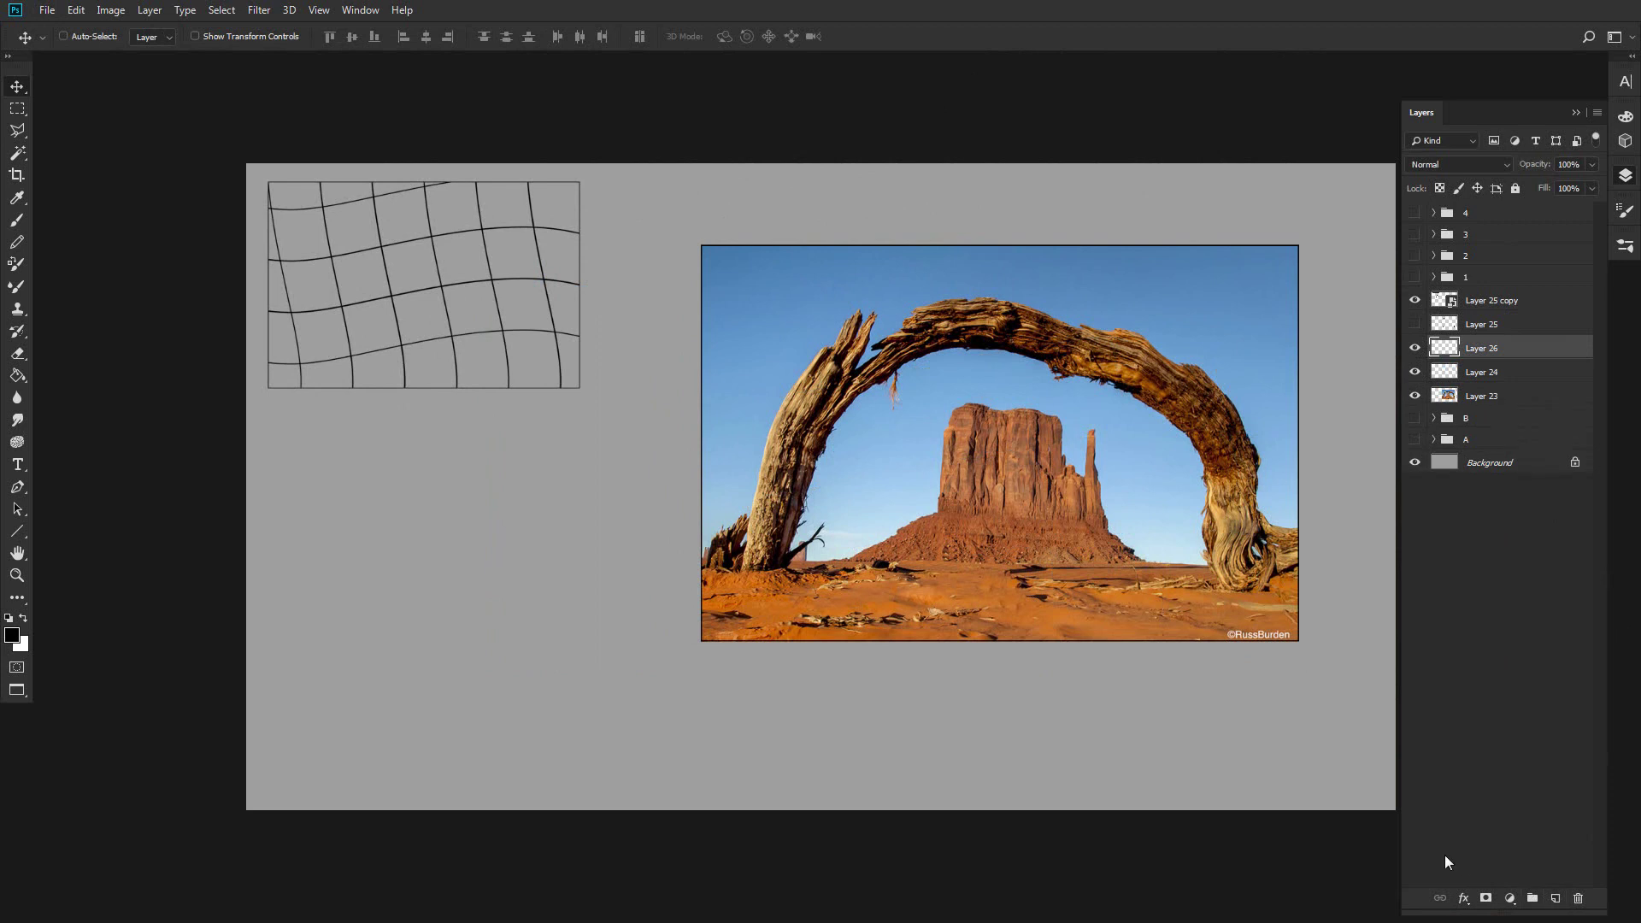
key(u)
drag(1297, 247, 701, 637)
mouse_move(703, 247)
mouse_down()
mouse_move(1281, 567)
mouse_move(1299, 640)
mouse_up()
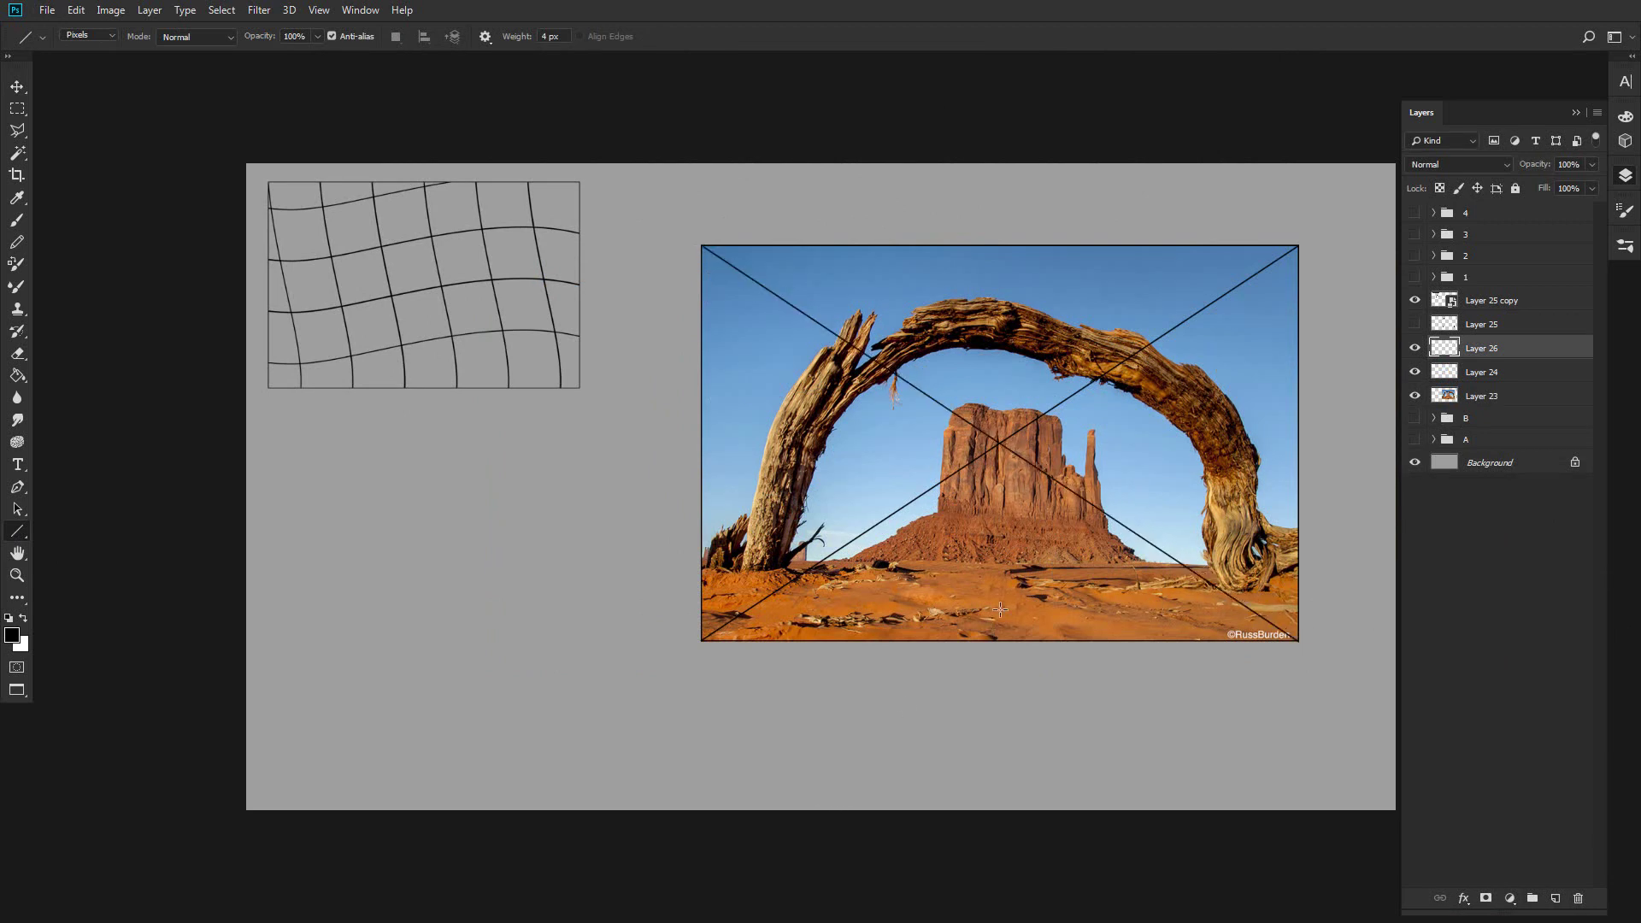
Draw a vertical line on a new layer and align it with the crossing point of the photo's diagonals.
click(1555, 898)
key(v)
mouse_move(1324, 216)
mouse_down()
mouse_move(1325, 735)
mouse_move(1023, 713)
mouse_up()
key(Left)
key(m)
key(v)
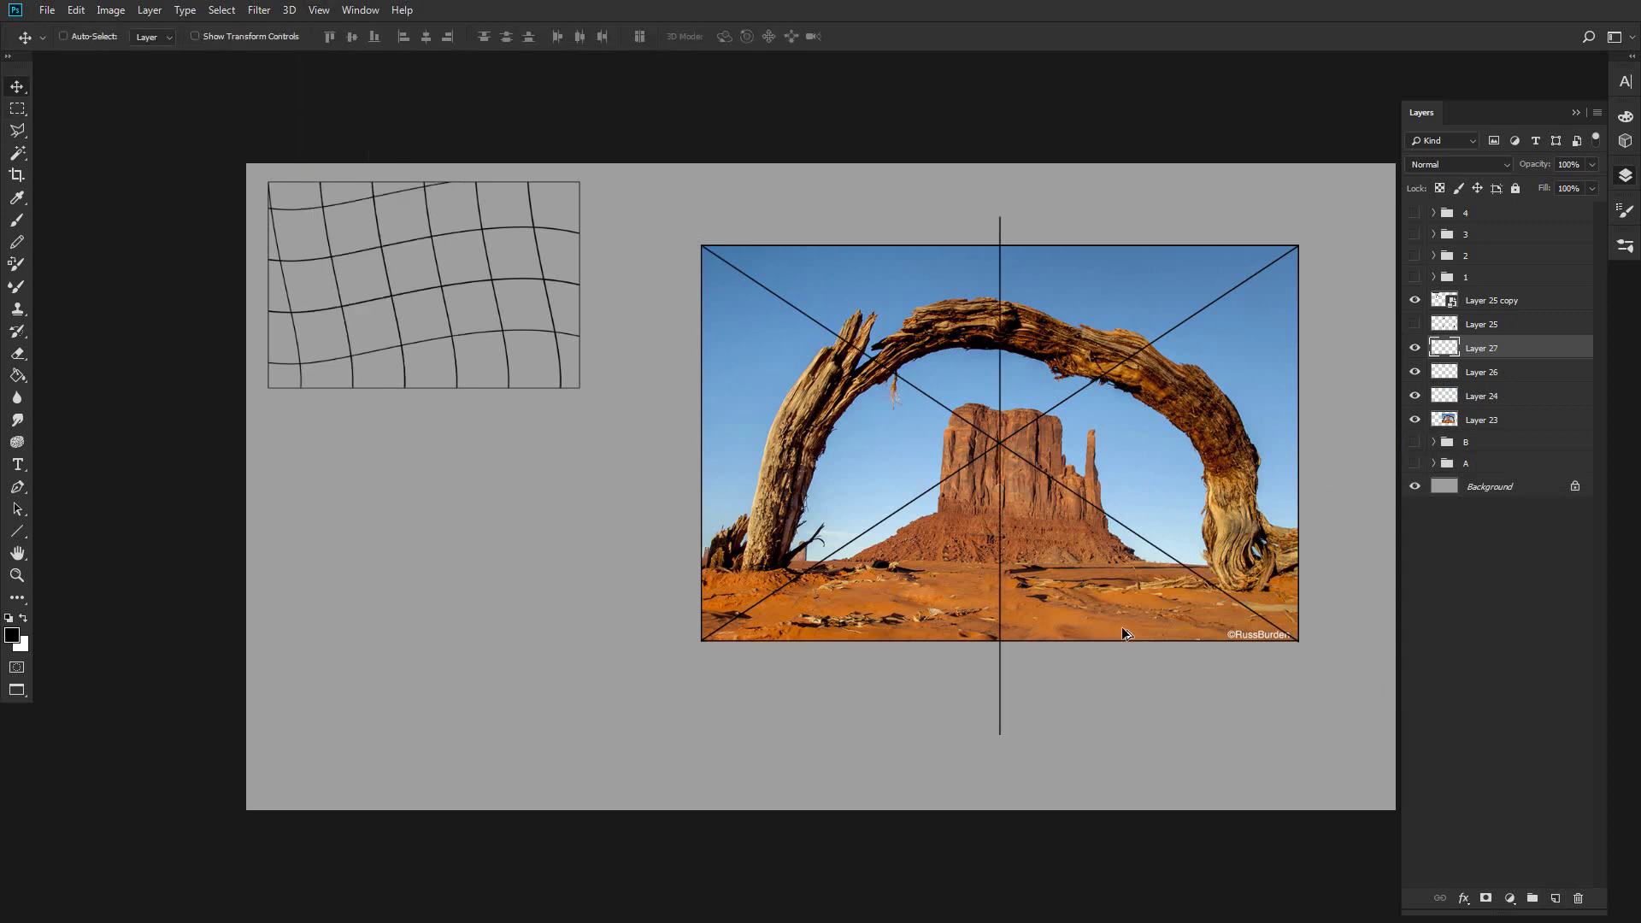
Rotate a copy of the vertical line to horizontal, centre it on the diagonals' crossing, and stretch it across the photo's width.
drag(1120, 627, 1079, 612)
key(ctrl+t)
key(Return)
key(m)
drag(1159, 353, 1039, 647)
key(v)
key(ctrl+t)
drag(1222, 444, 1337, 426)
key(Return)
Merge the centre lines with the diagonals and delete the line ends that extend beyond the photo's frame.
key(ctrl+e)
key(ctrl+e)
key(m)
key(Delete)
drag(674, 428, 701, 453)
key(Delete)
drag(1091, 193, 887, 243)
key(Delete)
drag(1021, 641, 871, 796)
key(Delete)
key(ctrl+d)
Draw diagonal lines joining the midpoints of the photo's edges into a diamond.
key(u)
key(shift+u)
drag(999, 246, 703, 443)
mouse_move(703, 443)
mouse_down()
mouse_move(981, 647)
mouse_move(1299, 443)
mouse_move(999, 246)
mouse_up()
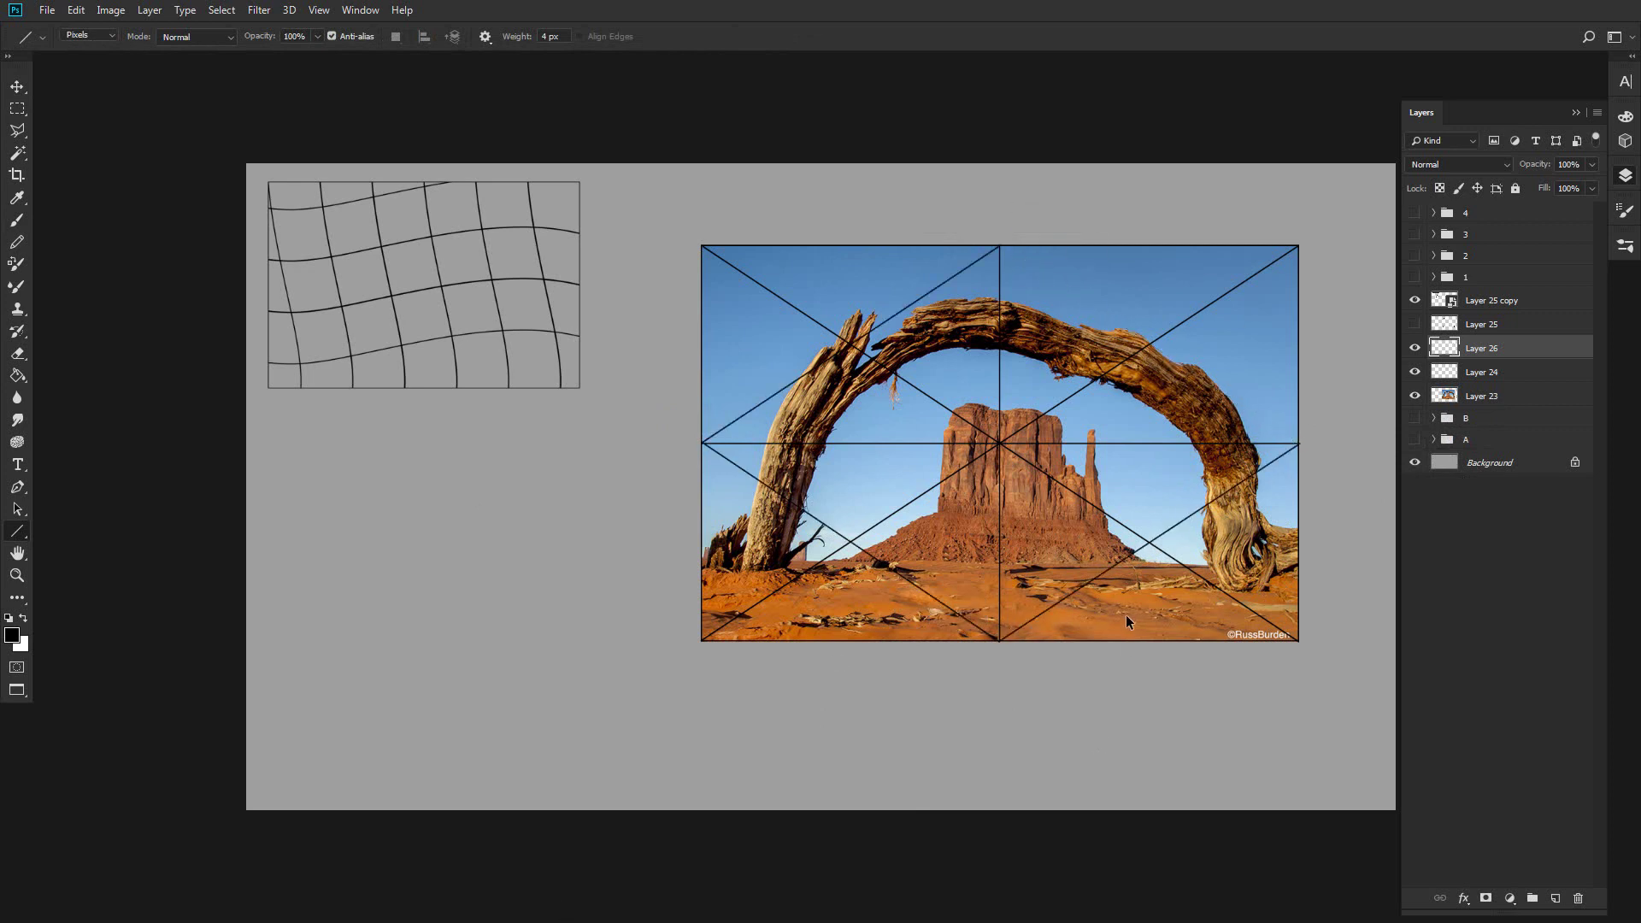
Draw a vertical line on a new layer through the diagonal crossings at a quarter of the photo's width and duplicate it.
key(ctrl+shift+alt+n)
key(ctrl+z)
mouse_move(851, 247)
mouse_down()
mouse_move(853, 697)
mouse_move(908, 638)
mouse_move(1167, 681)
mouse_move(1359, 457)
mouse_up()
key(v)
key(ctrl+j)
Rotate a line copy to horizontal, position it through the diagonal crossings, and stretch it across the photo's full width.
key(ctrl+t)
key(Return)
drag(1172, 658, 921, 559)
key(ctrl+t)
drag(1100, 344, 1296, 347)
key(Return)
Complete the quarter-height horizontal lines and merge all the line layers of the diagonal grid.
drag(1319, 389, 835, 718)
key(ctrl+e)
key(ctrl+e)
key(ctrl+e)
key(ctrl+e)
Make a half-size smart object copy of the framed diagonal grid and place it below the small wavy grid.
ctrl+click(1497, 373)
key(ctrl+t)
drag(865, 786, 580, 596)
key(Return)
key(ctrl+e)
right_click(1521, 349)
click(1454, 442)
drag(1280, 480, 1280, 513)
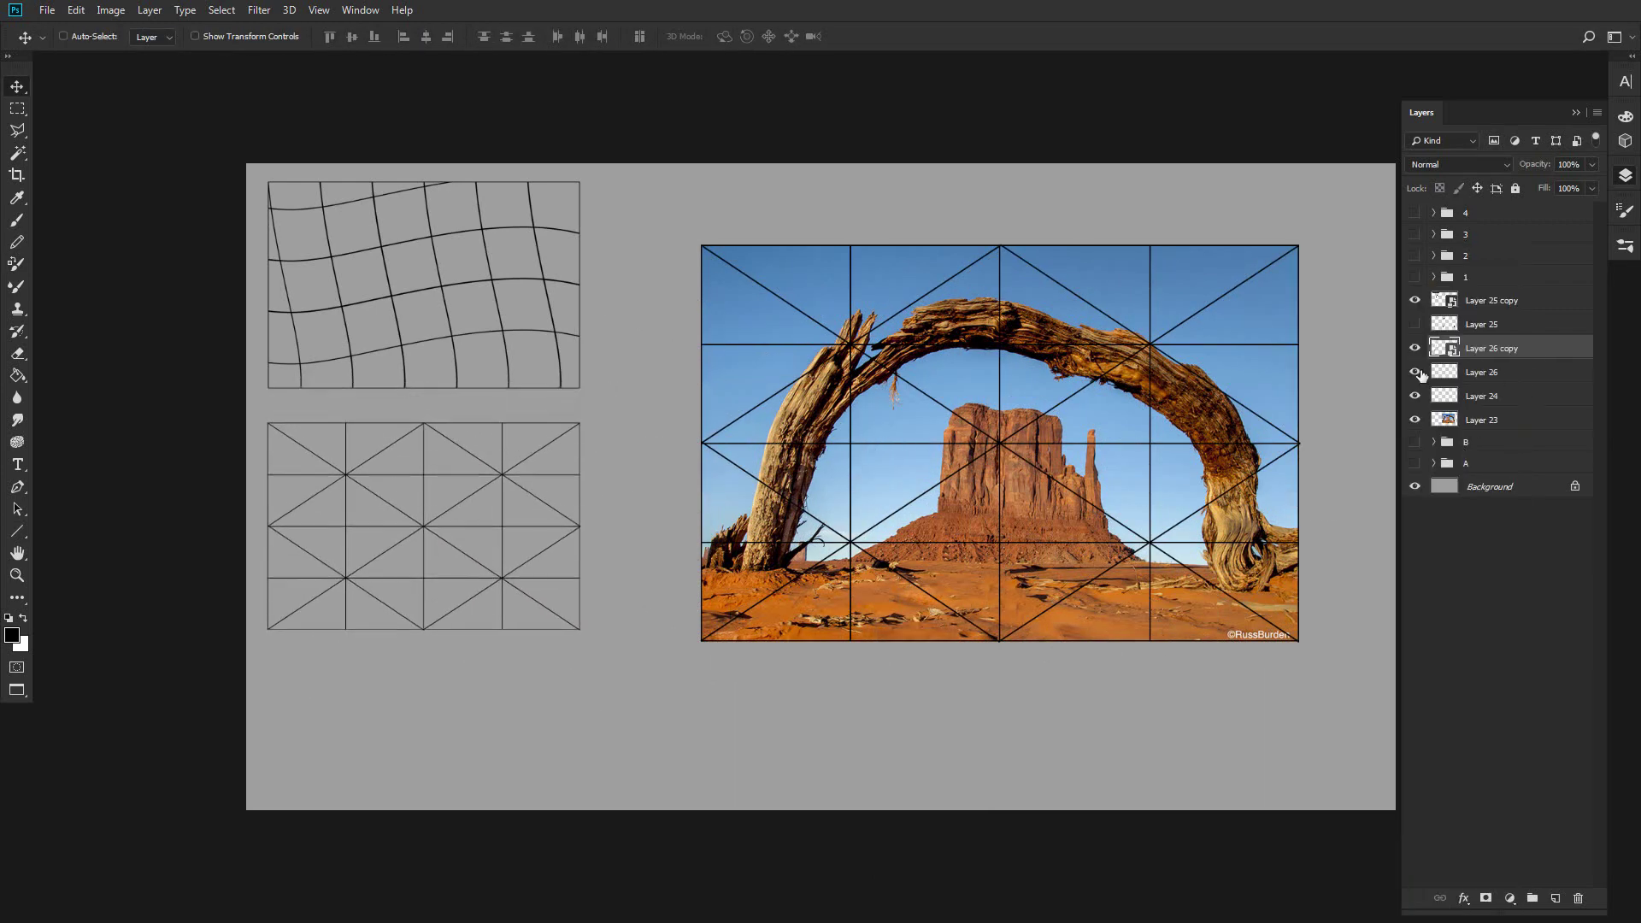
Hide the photo's diagonal grid, add a new layer, and duplicate the frame layer above the small diagonal grid's layer.
drag(1416, 374, 1416, 396)
click(1554, 899)
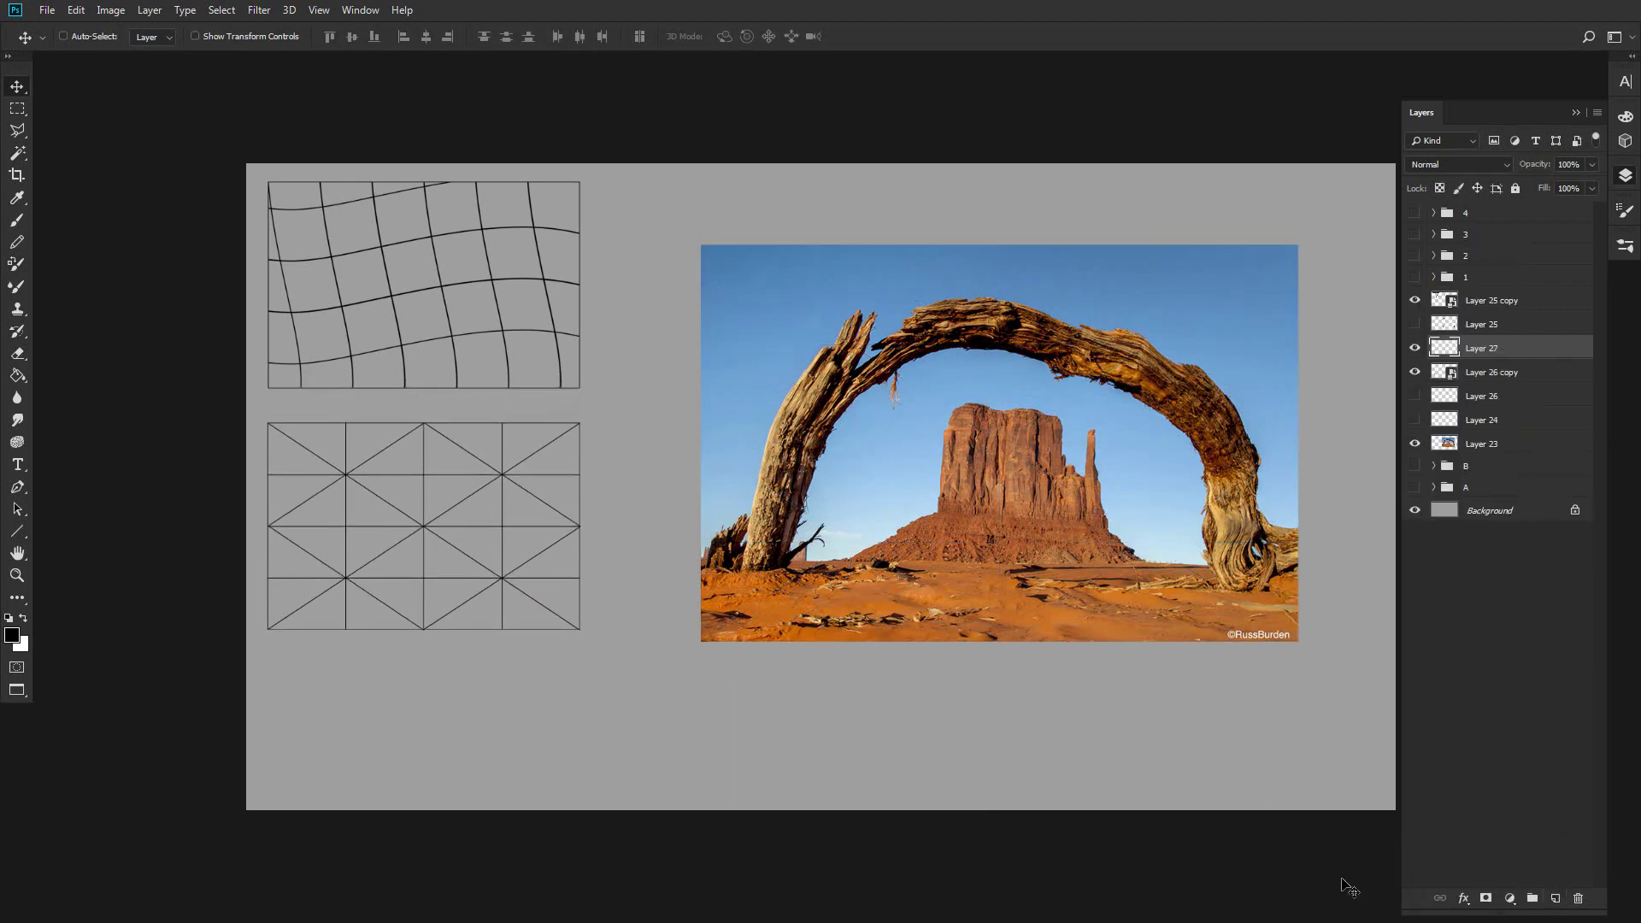
click(1415, 420)
drag(1488, 424, 1498, 363)
click(1415, 444)
click(1493, 351)
Draw a vertical line on the new layer and move it to the photo's centre.
click(18, 532)
drag(1017, 223, 1019, 698)
key(v)
mouse_move(1134, 711)
mouse_down()
mouse_move(1097, 711)
mouse_move(1116, 708)
mouse_move(1198, 392)
mouse_up()
Duplicate the vertical line, rotate the copy to horizontal, and place it at the photo's mid-height.
key(ctrl+j)
key(ctrl+t)
key(Return)
drag(1123, 674, 1126, 653)
key(ctrl+t)
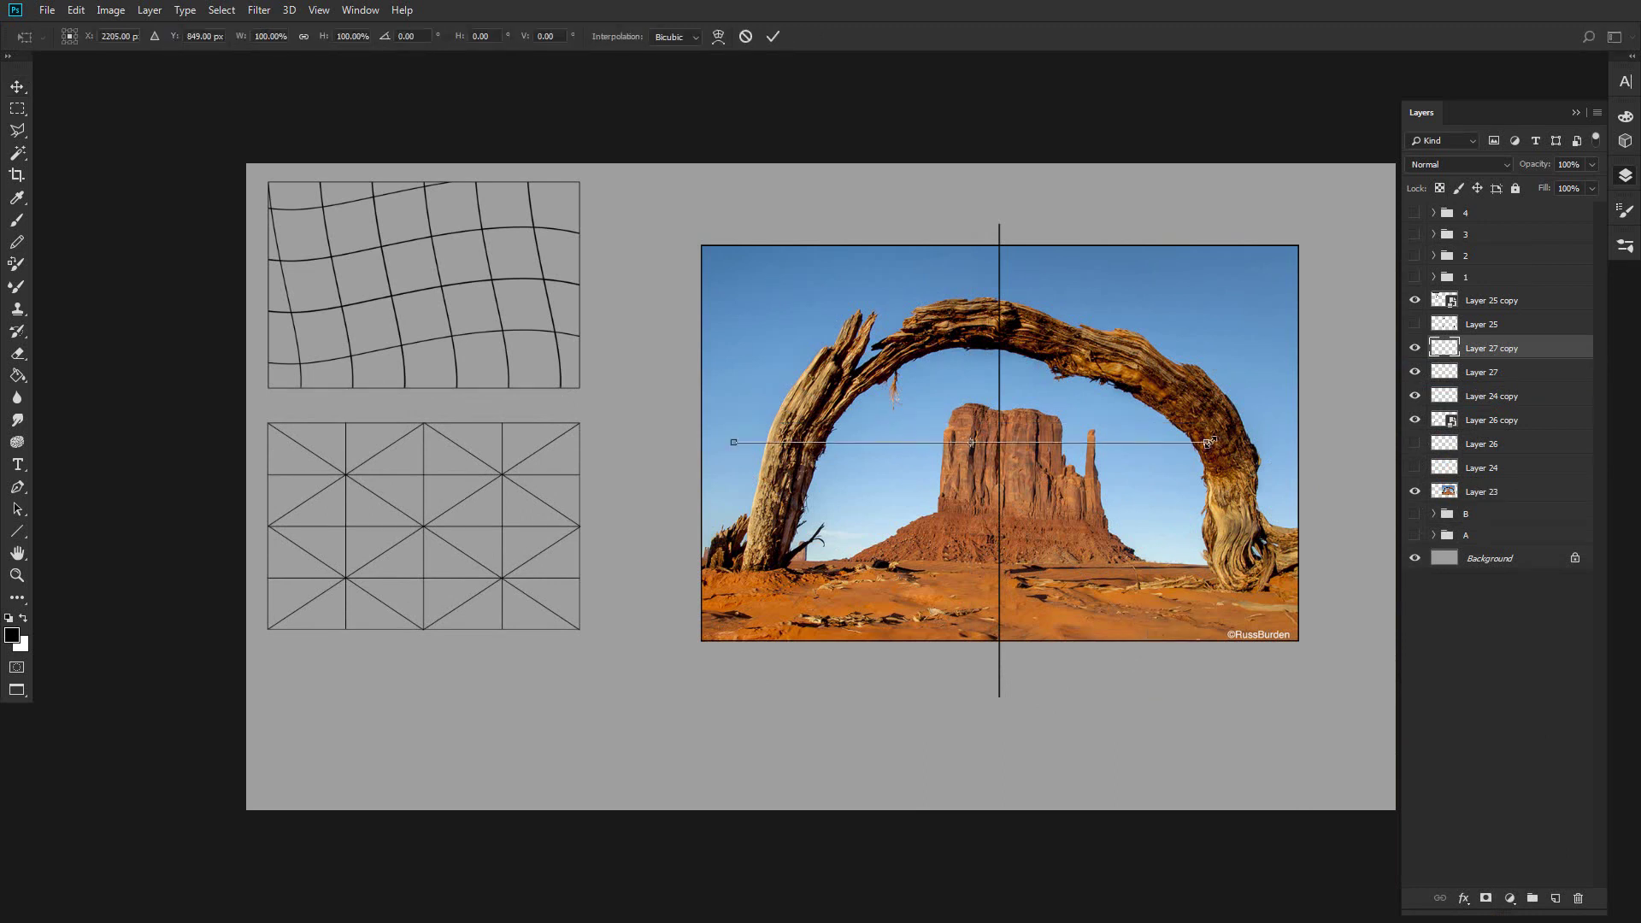
key(Escape)
Extend the horizontal line to both sides of the photo's frame by selecting and duplicating parts of it.
key(m)
drag(1239, 393, 1053, 562)
drag(1094, 530, 1184, 530)
drag(698, 407, 1004, 510)
drag(923, 510, 892, 513)
key(ctrl+j)
key(ctrl+d)
Delete the ends of the vertical centre line that extend above and below the photo's frame.
click(1491, 379)
drag(1081, 182, 975, 246)
key(ctrl+d)
drag(1047, 752, 975, 640)
key(ctrl+d)
key(Delete)
drag(1078, 751, 958, 642)
key(Delete)
key(ctrl+d)
drag(1049, 189, 983, 248)
key(Delete)
key(ctrl+d)
key(b)
mouse_move(1126, 459)
mouse_down()
mouse_move(862, 511)
mouse_move(923, 407)
mouse_up()
key(ctrl+z)
drag(937, 306, 945, 335)
key(ctrl+z)
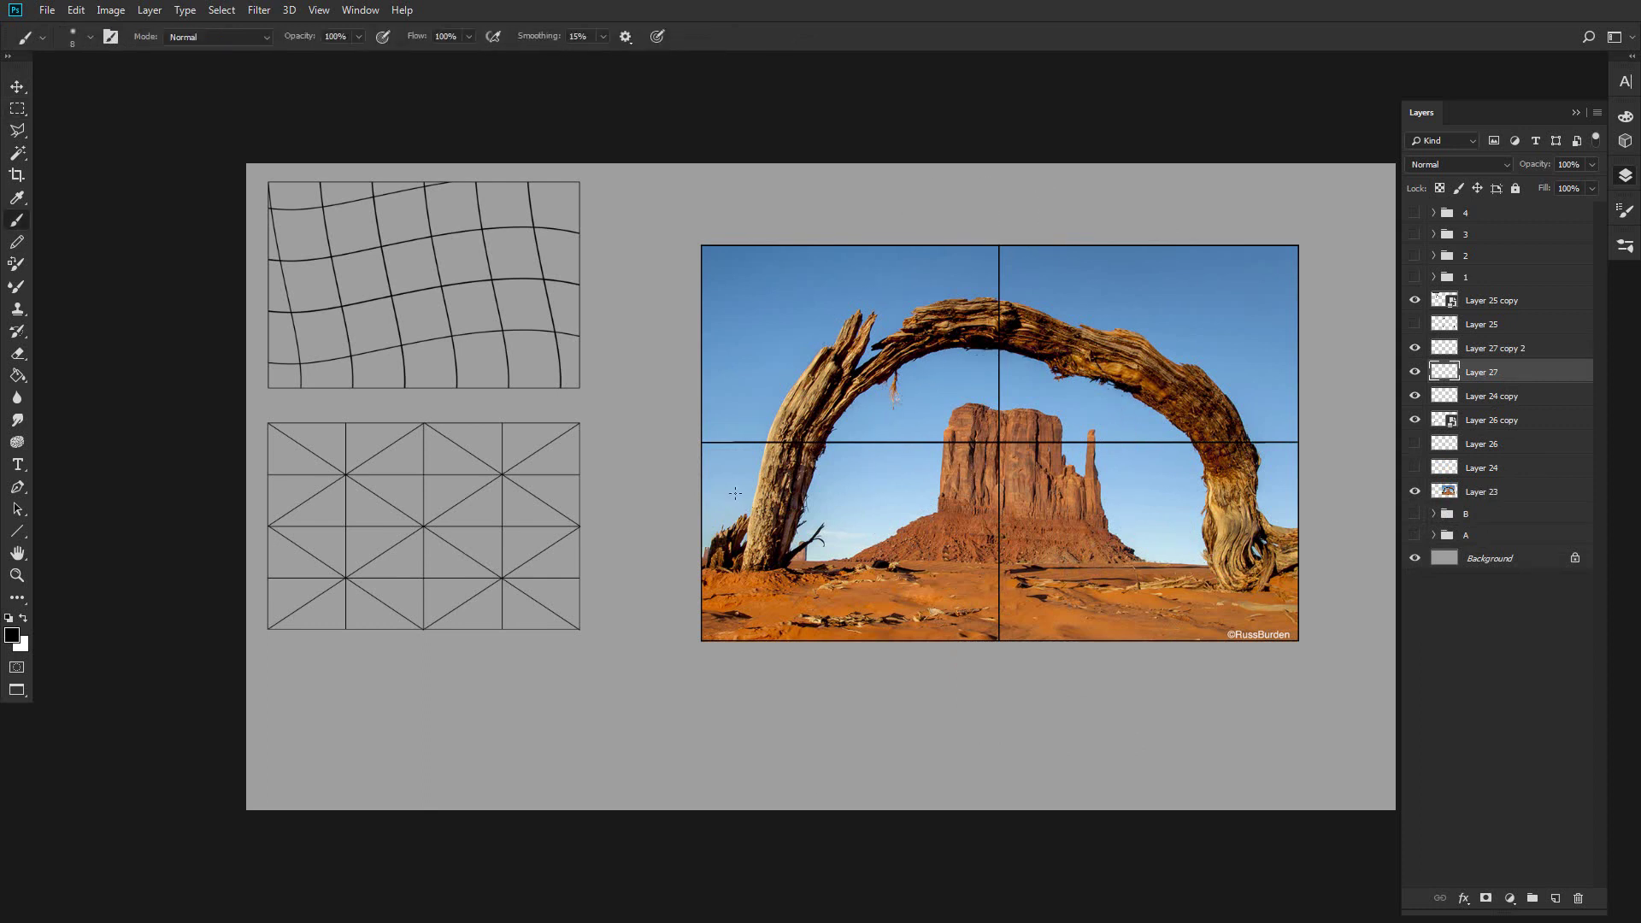
key(u)
key(m)
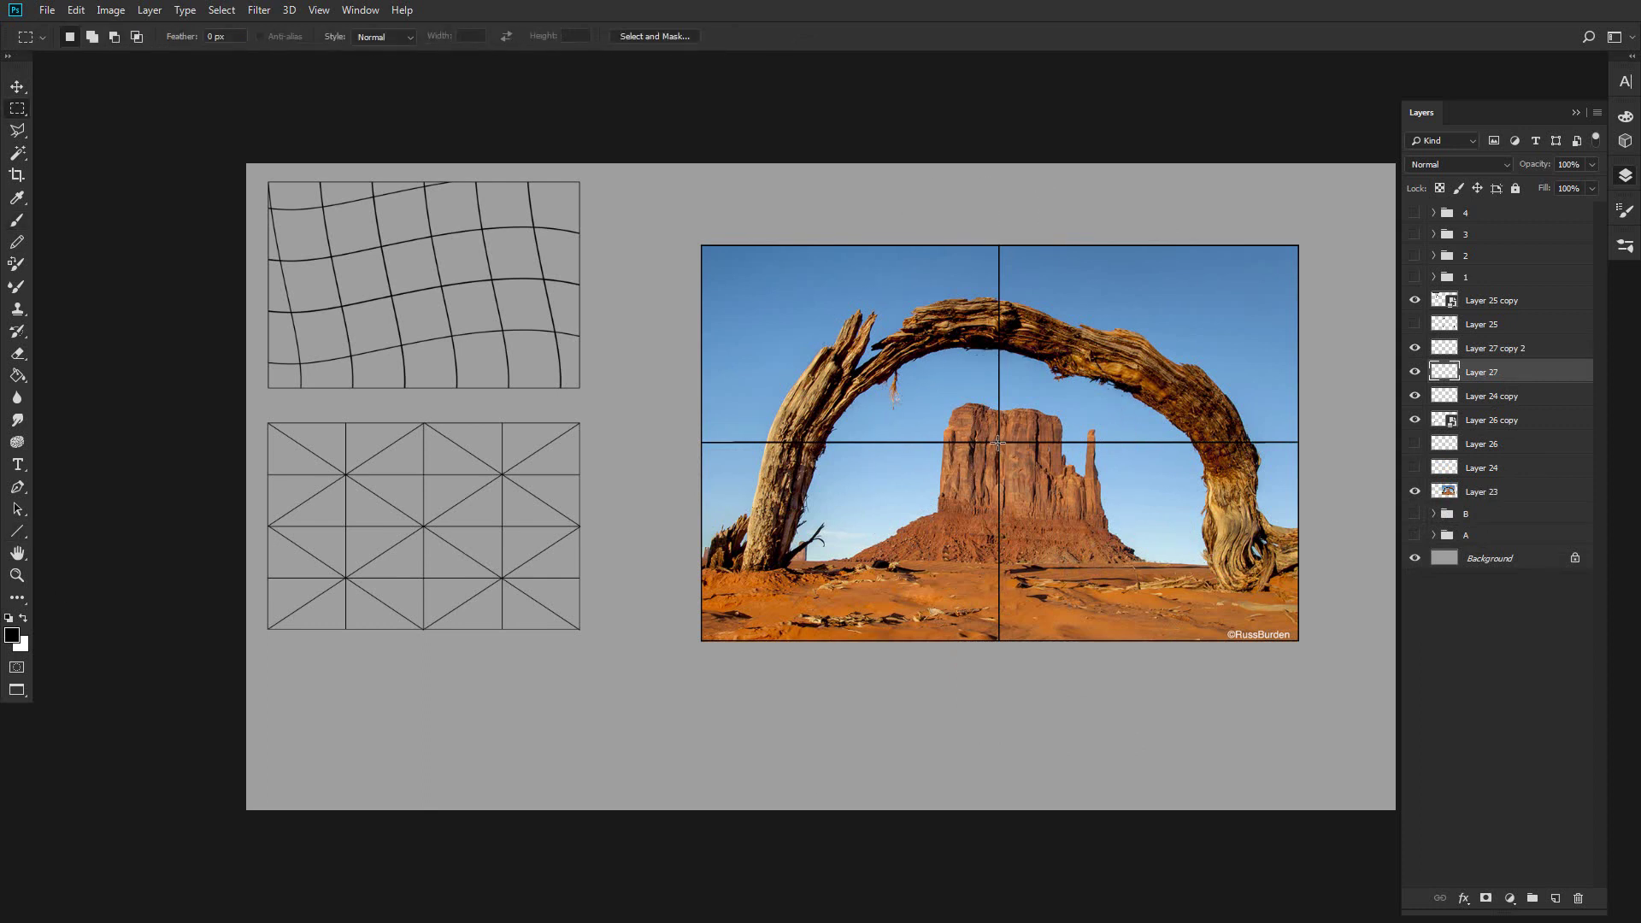
Draw a vertical line over the photo and nudge it to the middle of the upper-left quarter.
key(u)
mouse_move(841, 224)
mouse_down()
mouse_move(846, 603)
mouse_move(880, 656)
mouse_move(987, 696)
mouse_move(1043, 619)
mouse_up()
key(v)
key(Right)
key(Right)
key(Right)
key(Right)
key(Right)
key(Right)
key(Right)
key(Right)
key(Right)
key(Right)
key(Right)
Rotate a line to horizontal, place it at the upper-left quarter's mid-height, and merge it with the vertical line.
key(ctrl+t)
drag(1085, 637, 1209, 256)
key(Return)
drag(1118, 661, 1100, 652)
key(ctrl+e)
Delete the parts of the two lines outside the photo's upper-left quarter and merge the line layers.
key(m)
mouse_move(1051, 211)
mouse_down()
mouse_move(586, 245)
mouse_move(700, 388)
mouse_up()
key(Delete)
drag(858, 443, 744, 774)
key(Delete)
click(1500, 349)
key(ctrl+e)
key(ctrl+e)
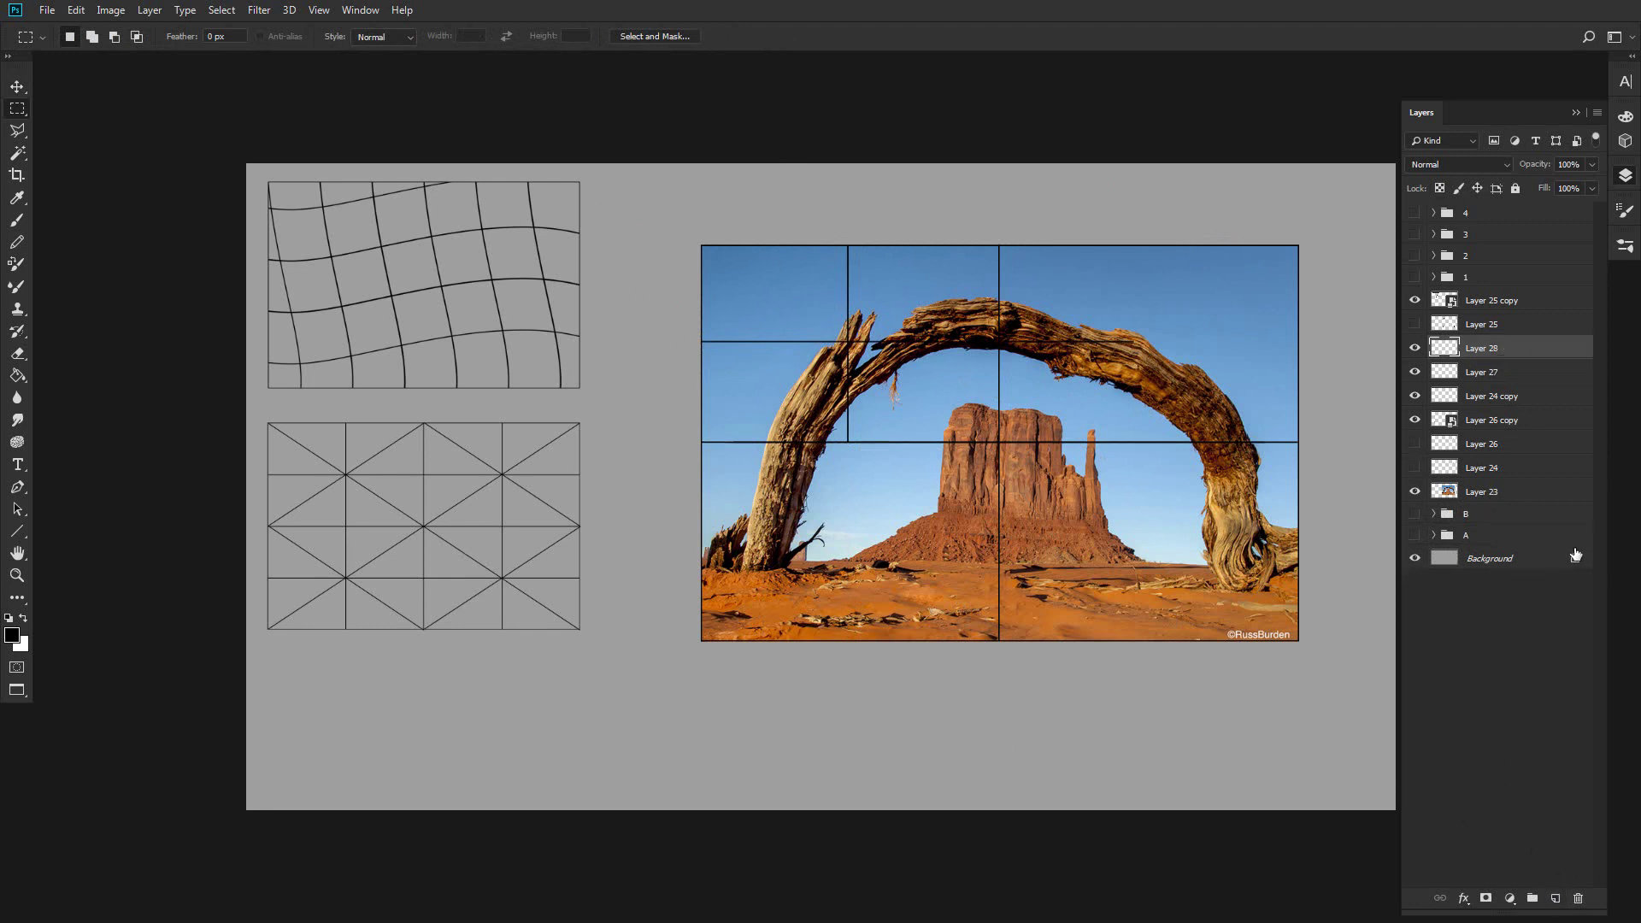
Draw a vertical line on a new layer, centred between the upper-left quarter's dividing line and the photo's centre line.
click(1553, 901)
key(b)
click(17, 531)
drag(924, 232, 924, 584)
key(v)
key(Left)
key(Left)
Duplicate the line as two horizontals, placed at the mid-heights of the upper-left quarter's two right-hand cells.
key(ctrl+j)
key(ctrl+t)
drag(1053, 597, 1113, 295)
key(Return)
drag(1103, 618, 1156, 544)
key(Down)
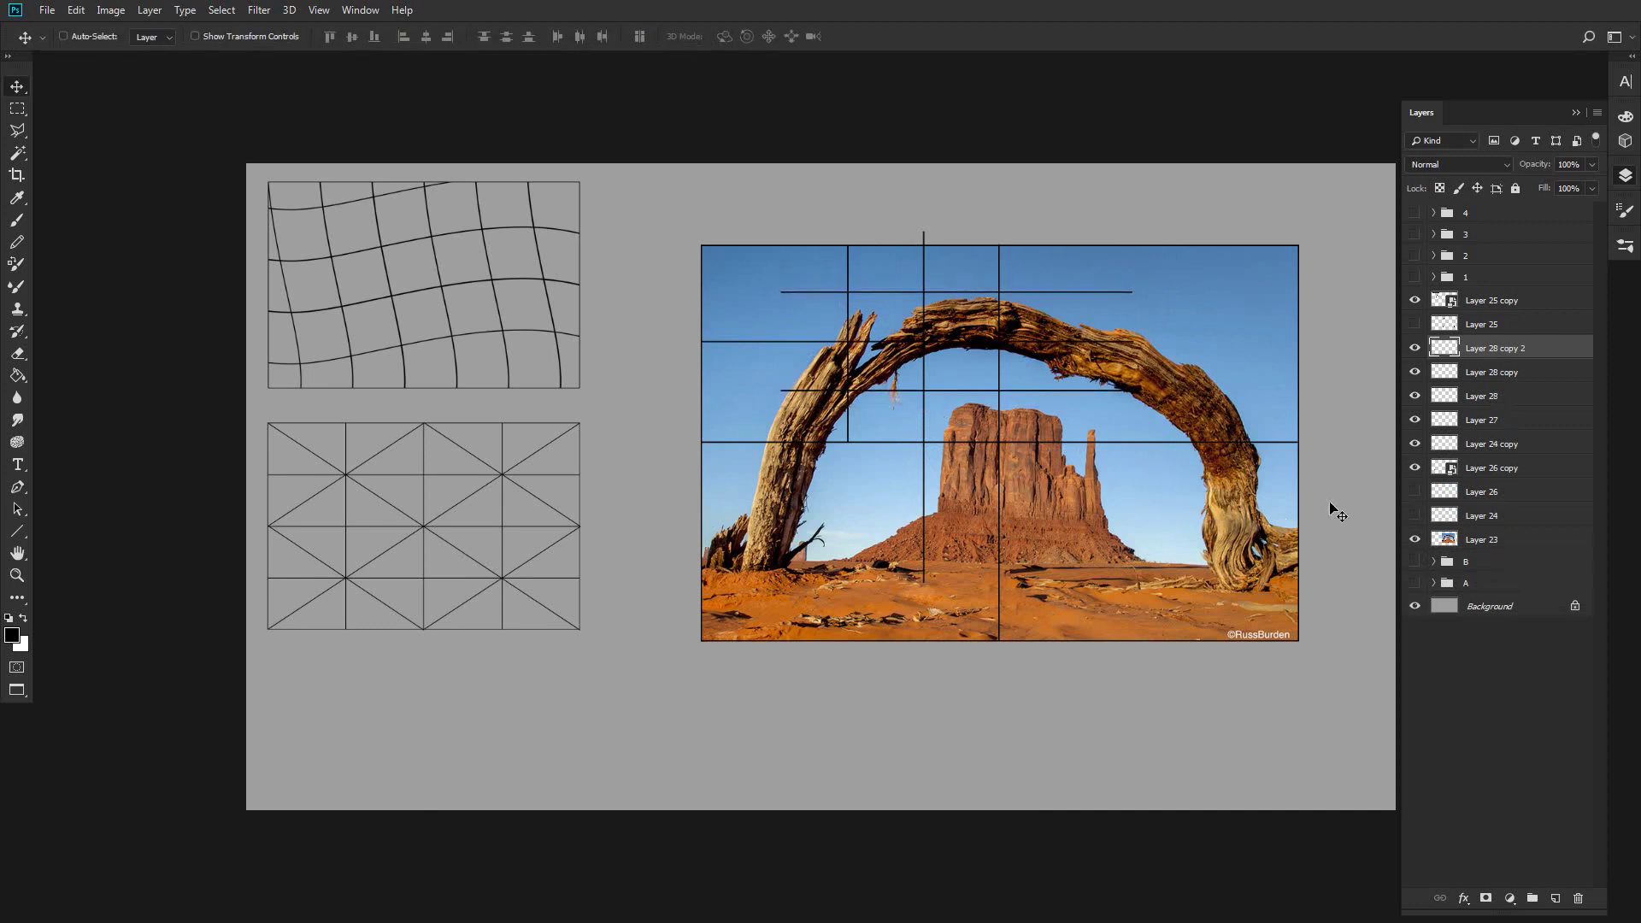
Merge the two horizontal lines and trim off their ends outside the upper-left quarter's right-hand cells.
key(ctrl+e)
key(m)
drag(1243, 240, 1000, 554)
key(Delete)
drag(706, 218, 846, 484)
key(Delete)
Merge the horizontals with the new vertical line and delete its ends above the photo and below the centre line.
drag(1034, 177, 781, 239)
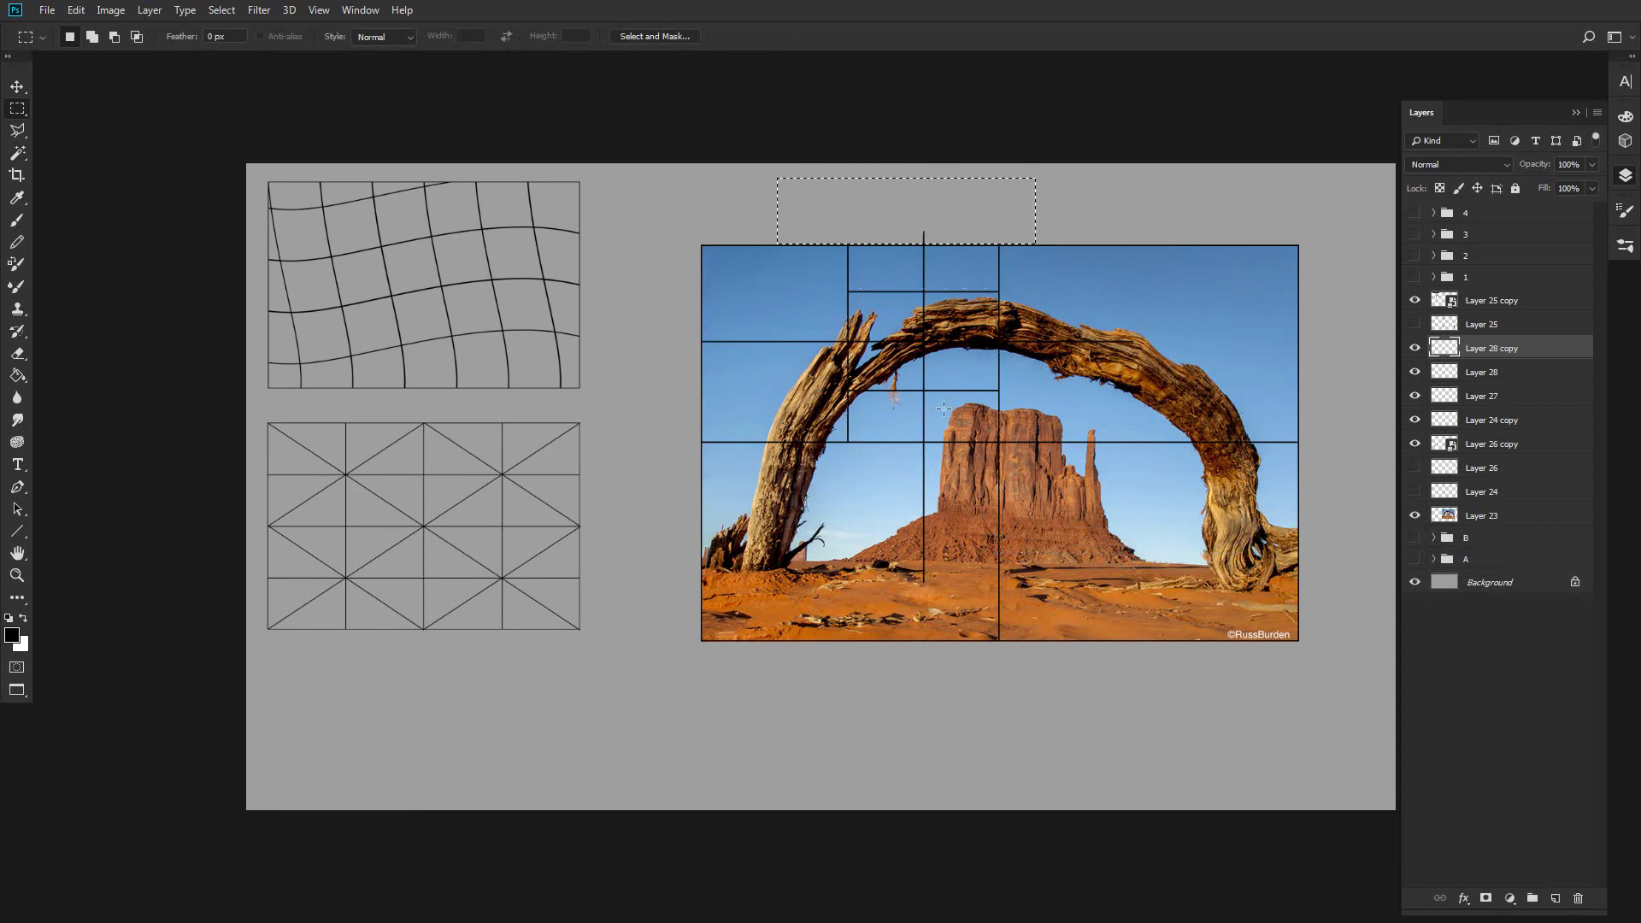
drag(1015, 442, 739, 675)
key(ctrl+e)
key(Delete)
drag(963, 194, 906, 245)
key(Delete)
key(ctrl+d)
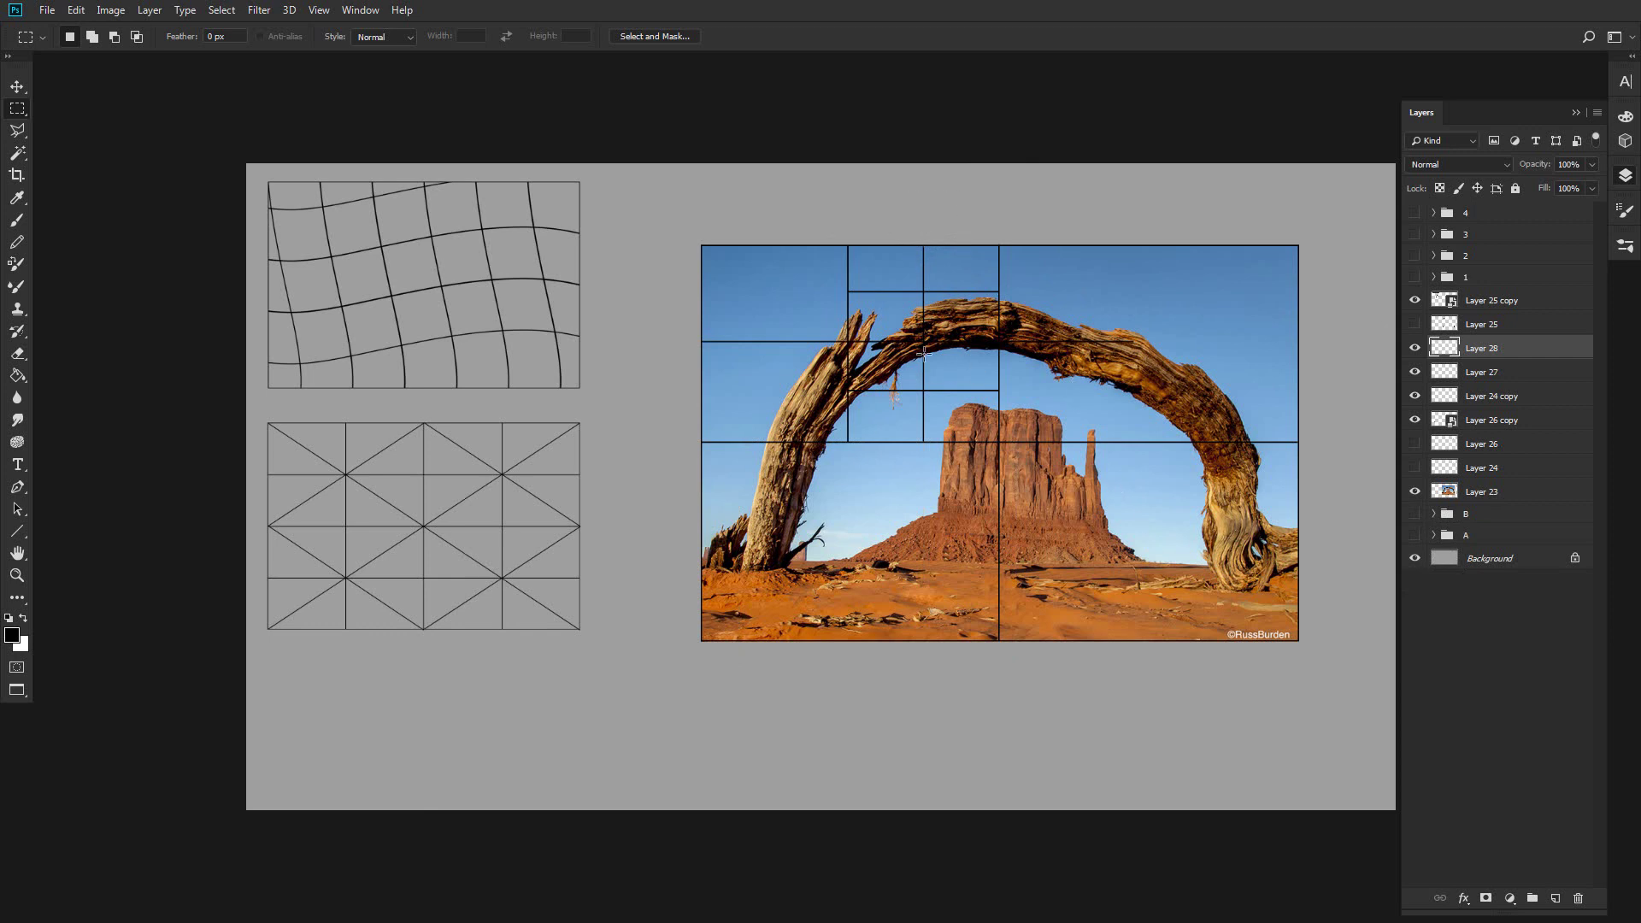
On a new layer, draw a small cross that divides one of the smallest cells in the upper-left quarter.
key(b)
click(1555, 899)
key(u)
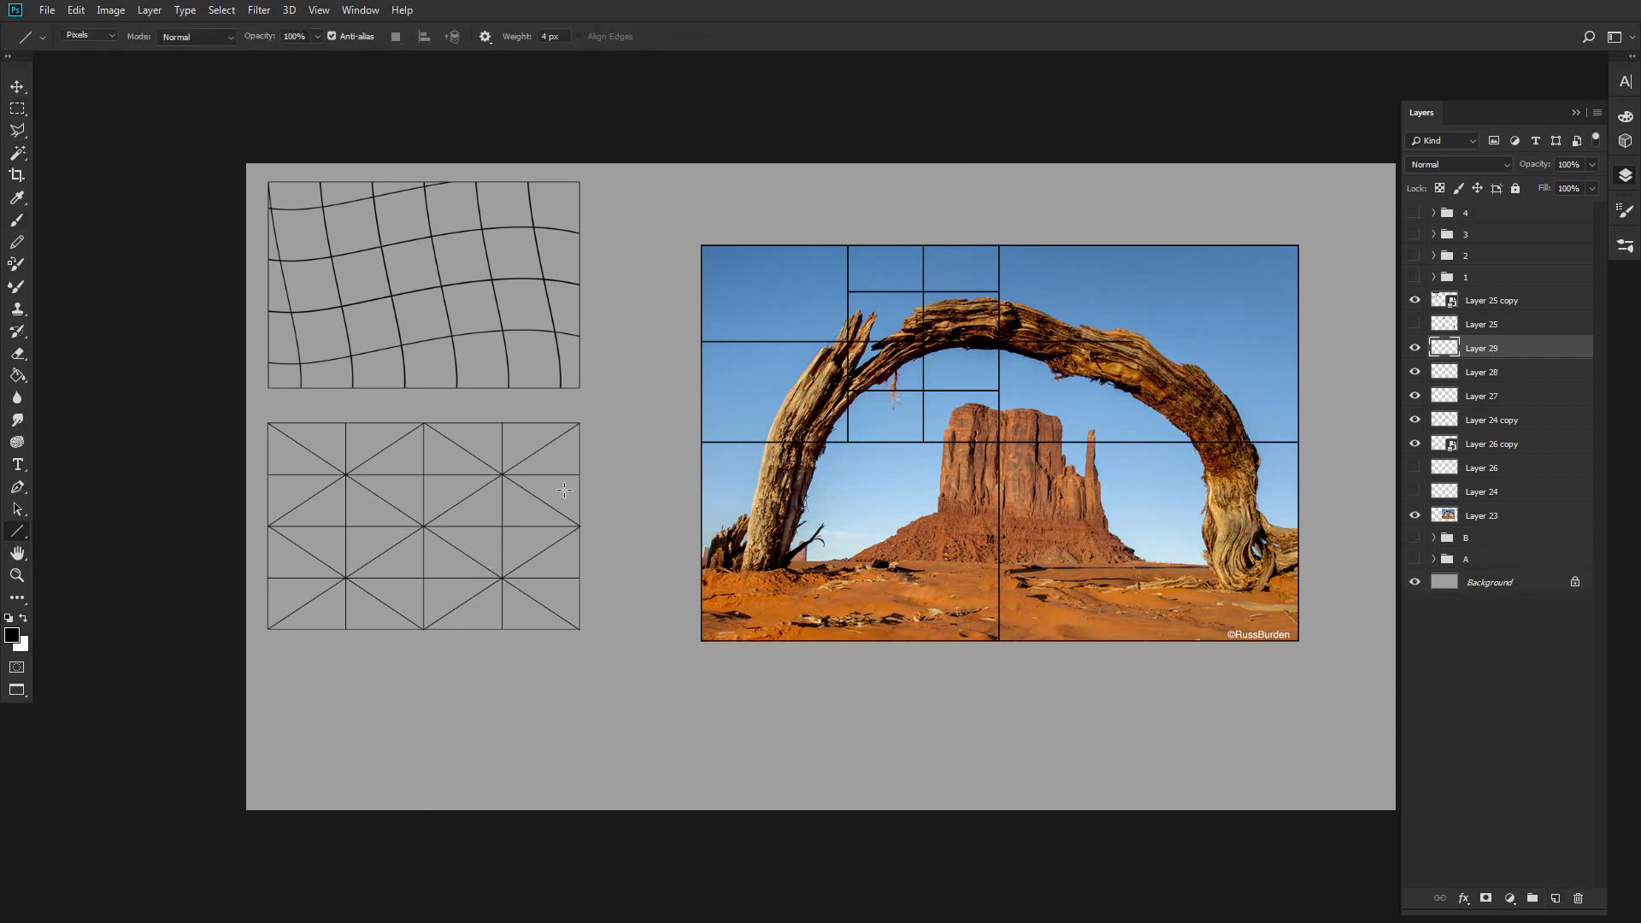
mouse_move(884, 341)
mouse_down()
mouse_move(885, 391)
mouse_move(923, 366)
mouse_up()
Draw both diagonals plus vertical and horizontal centre lines across the photo's lower-right quarter.
drag(1299, 441, 998, 639)
drag(1000, 441, 1297, 639)
drag(1146, 443, 1188, 639)
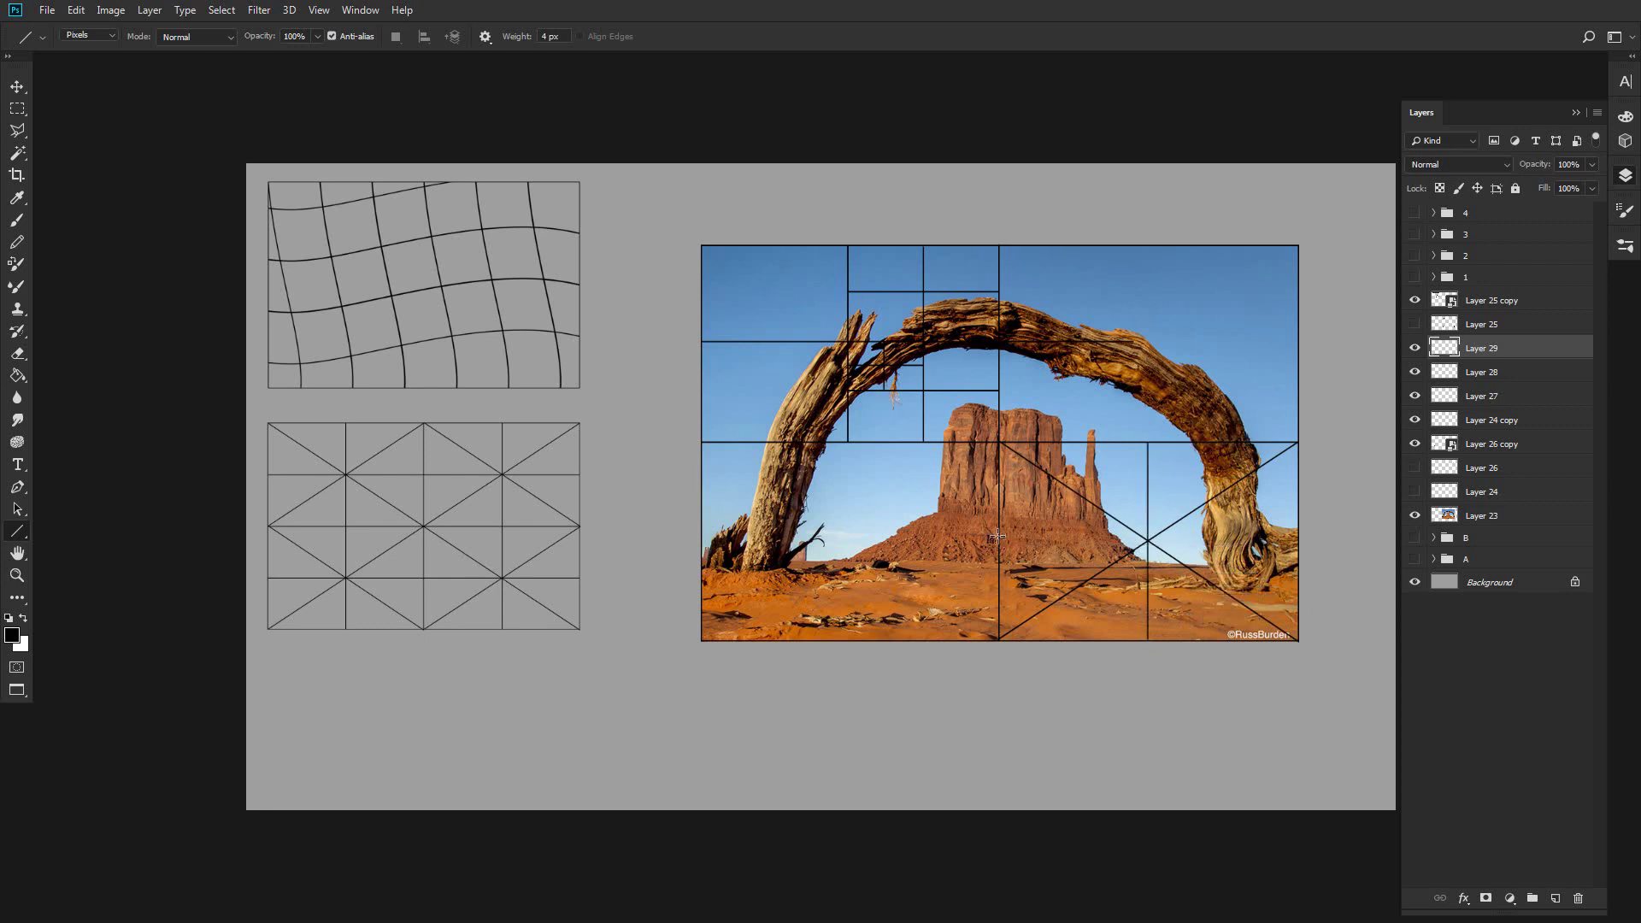
drag(998, 538, 1298, 539)
Subdivide the lower-right quarter's upper-left cell twice with further diagonal and straight centre lines.
mouse_move(1148, 442)
mouse_down()
mouse_move(998, 539)
mouse_move(1074, 443)
mouse_up()
mouse_move(1148, 492)
mouse_down()
mouse_move(998, 490)
mouse_move(1074, 441)
mouse_up()
drag(1036, 490, 1050, 442)
drag(998, 466, 1073, 466)
Merge the subdivision line layers, and try inverting the lines' colour before reverting them to black.
key(ctrl+i)
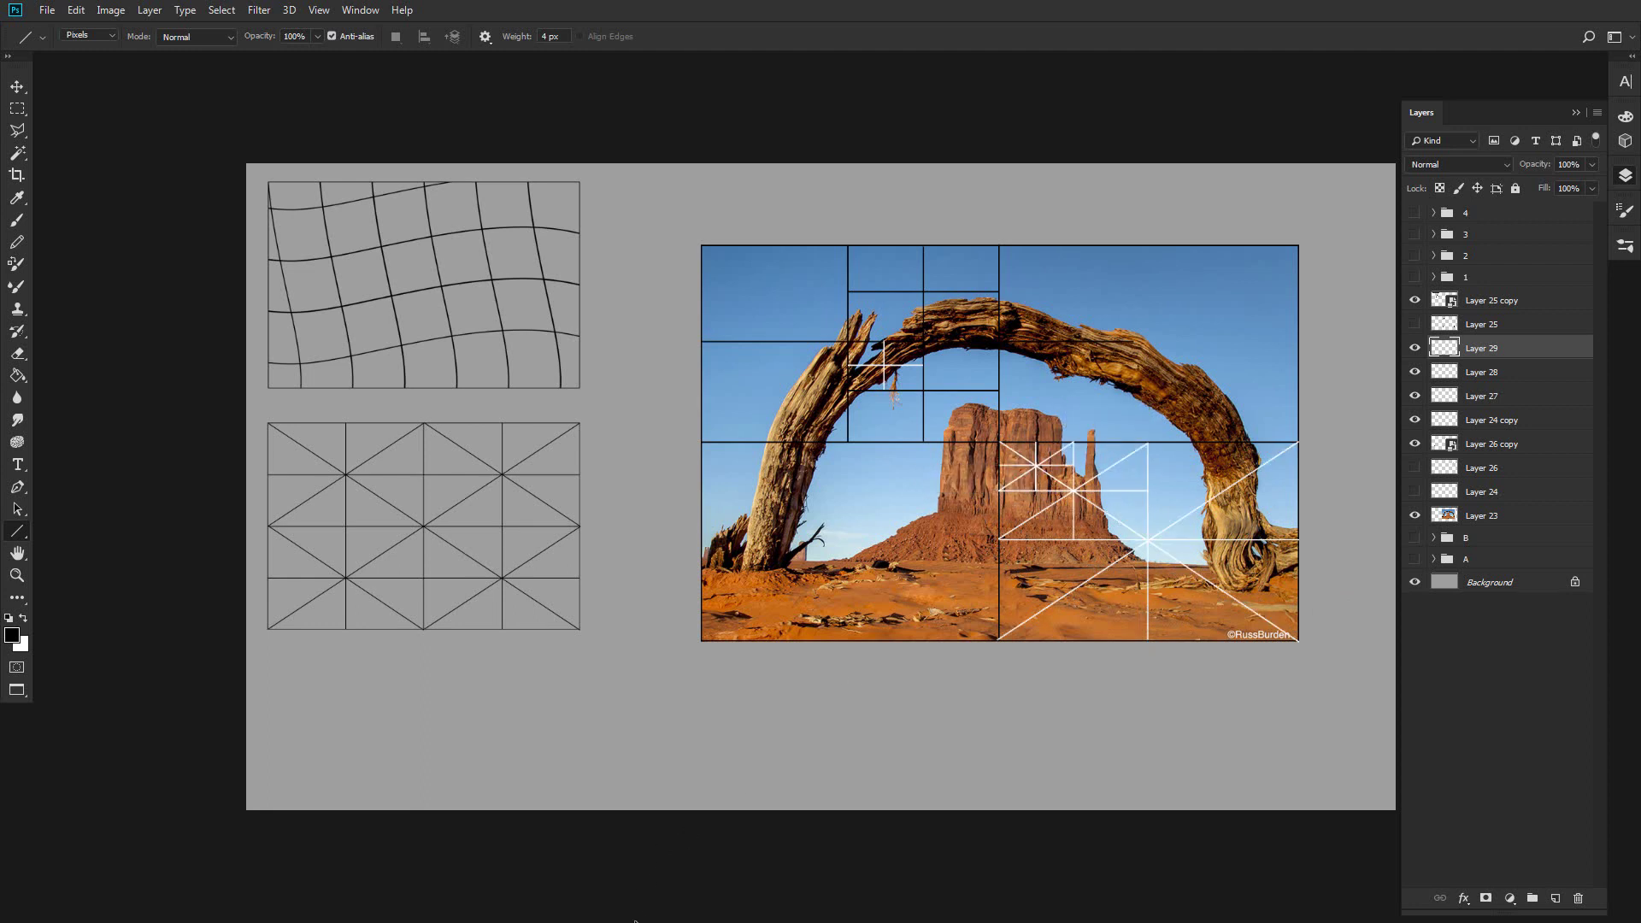
key(ctrl+z)
key(ctrl+e)
key(ctrl+e)
key(ctrl+i)
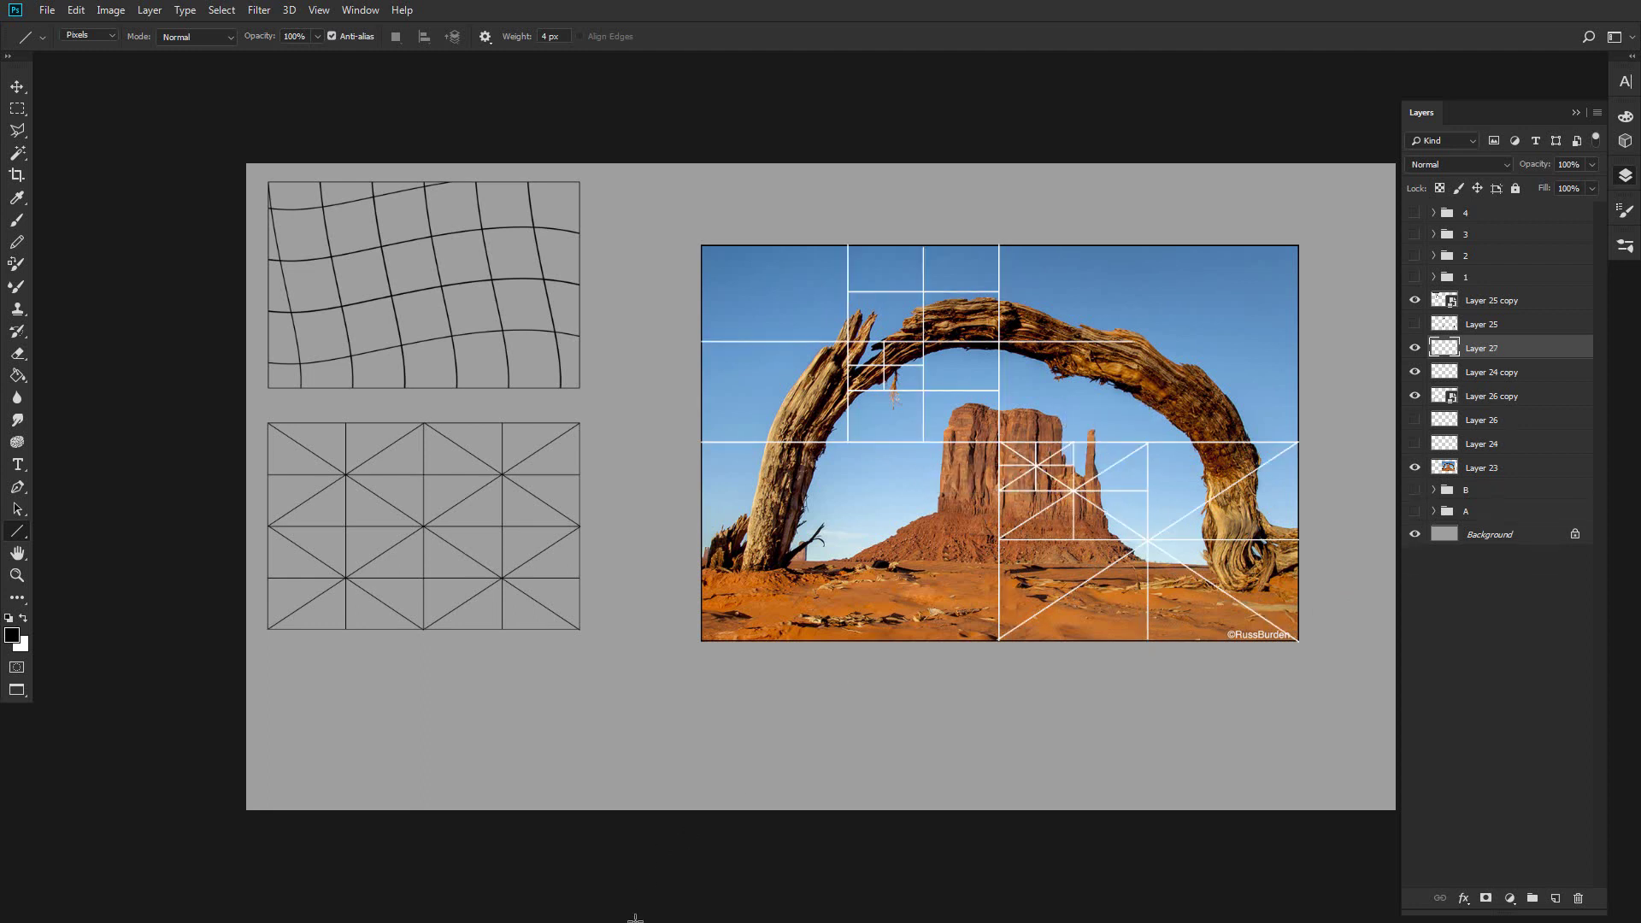
key(ctrl+z)
Merge the grid with the photo's frame, convert it to a smart object, and place a small copy below the diagonal grid.
shift+click(1492, 372)
key(ctrl+e)
key(v)
right_click(1521, 348)
click(1402, 465)
drag(1303, 495, 870, 640)
key(ctrl+t)
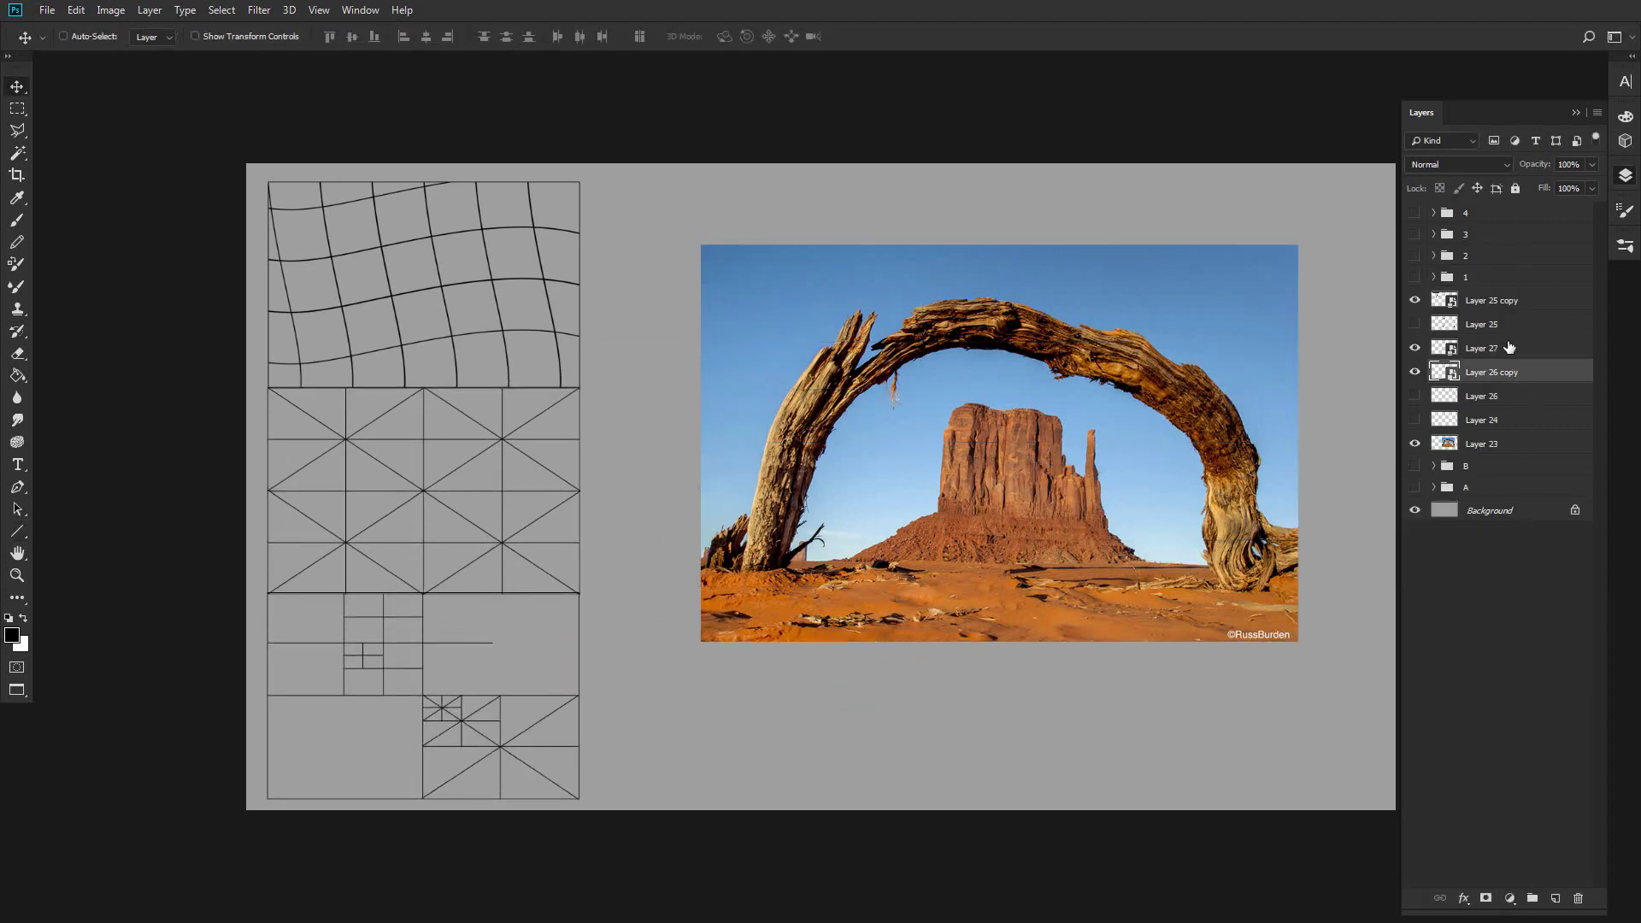
Open the subdivided grid's smart object contents and select the stray horizontal line extending beyond the upper-left quarter.
click(541, 709)
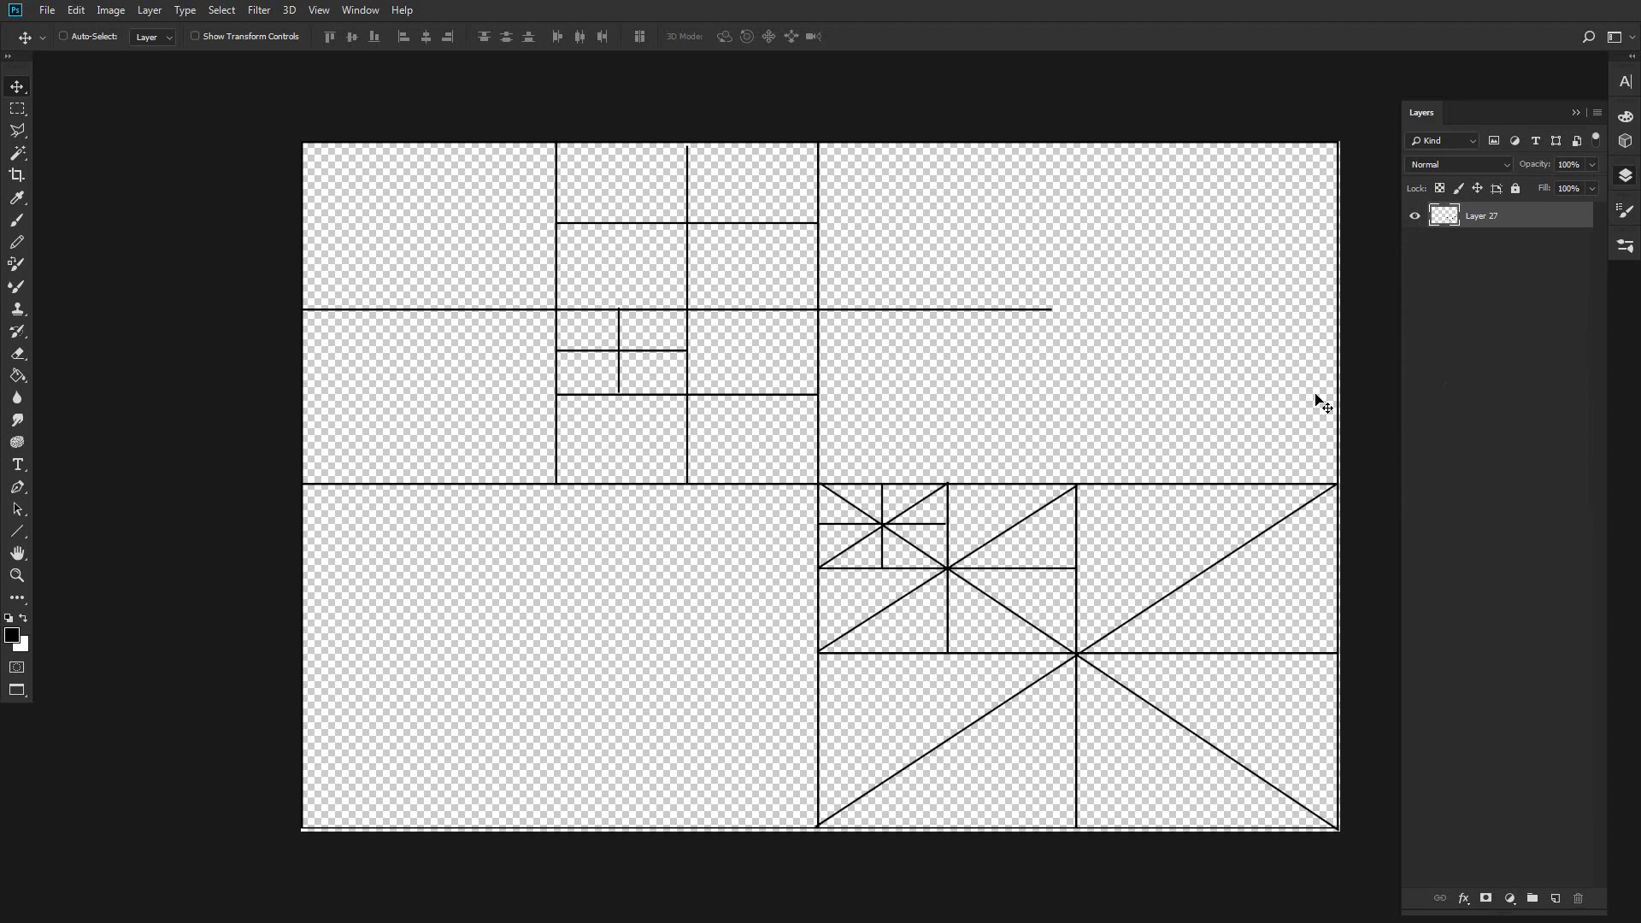
key(m)
drag(1111, 276, 820, 365)
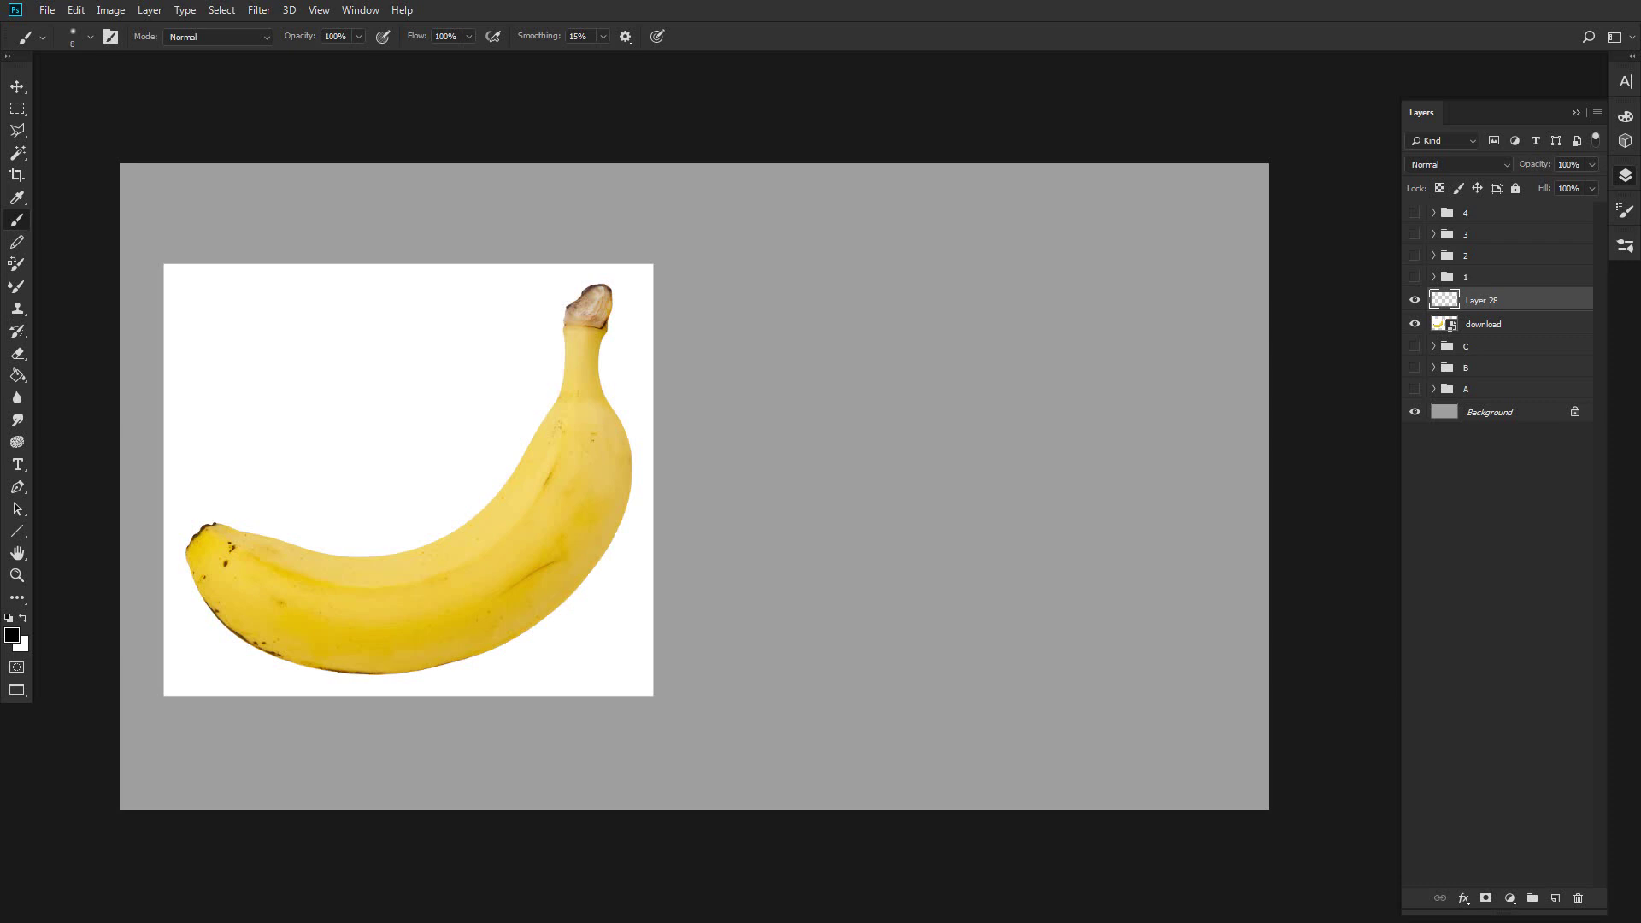
Draw a black frame around the banana picture and place a duplicate of the frame on the empty canvas beside it.
click(1505, 331)
click(1496, 301)
mouse_move(654, 264)
mouse_down()
mouse_move(685, 490)
mouse_move(654, 702)
mouse_up()
drag(654, 695, 164, 695)
drag(164, 696, 654, 264)
key(v)
drag(567, 632, 1114, 714)
Add a new layer, mark three points along the banana's inner contour in black, and set the drawing colour to red.
key(ctrl+shift+alt+n)
key(ctrl+plus)
key(b)
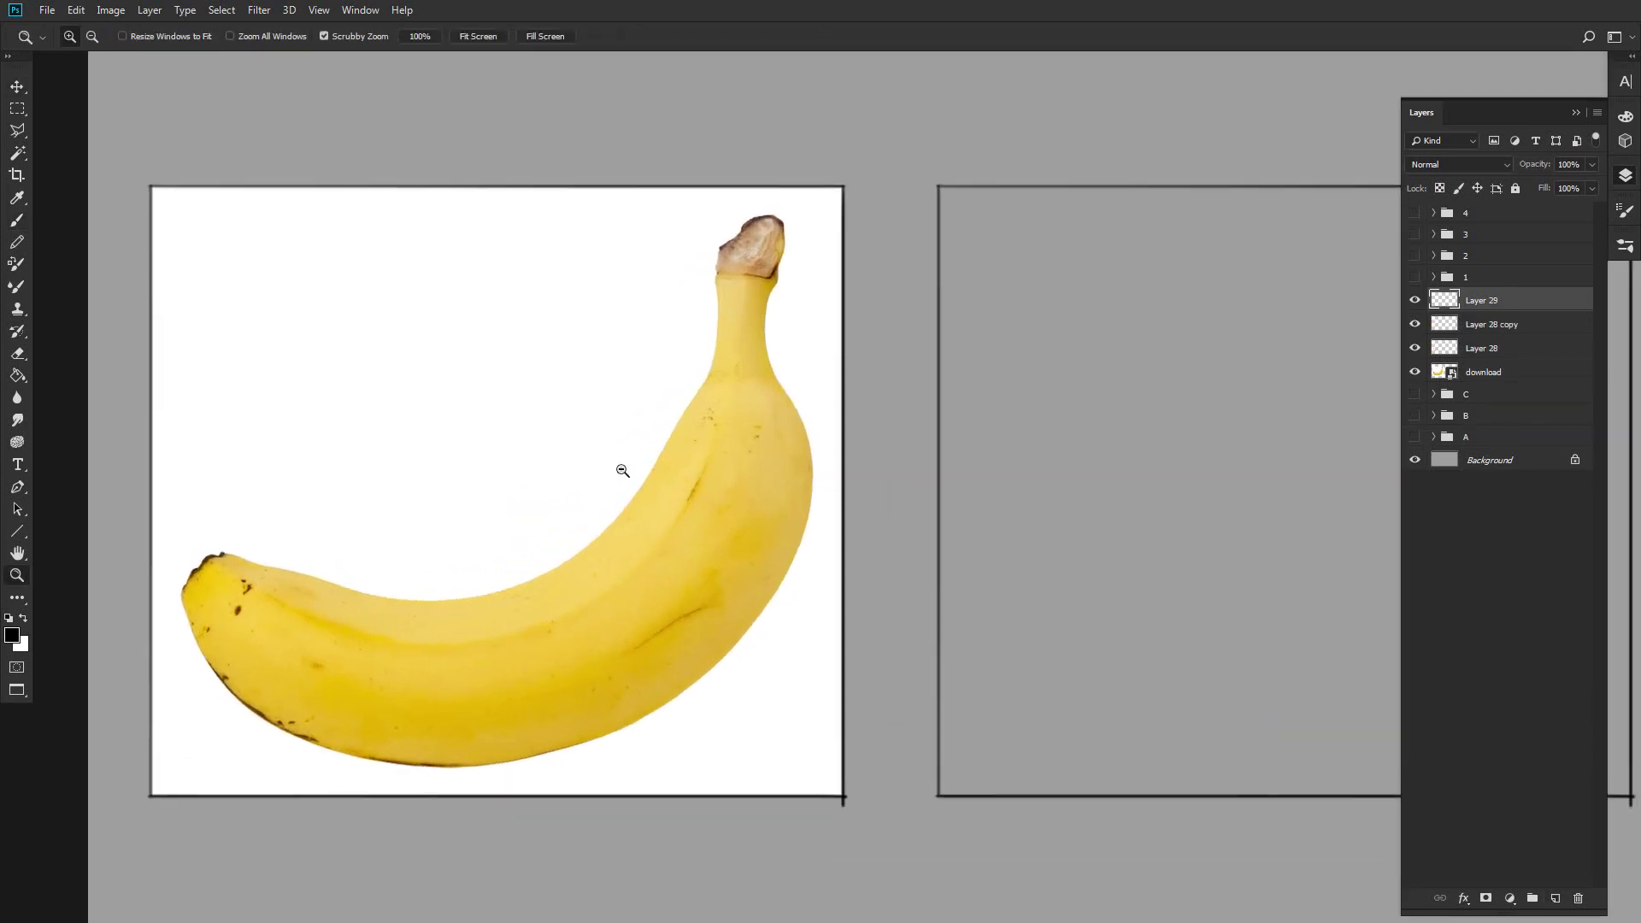
click(12, 635)
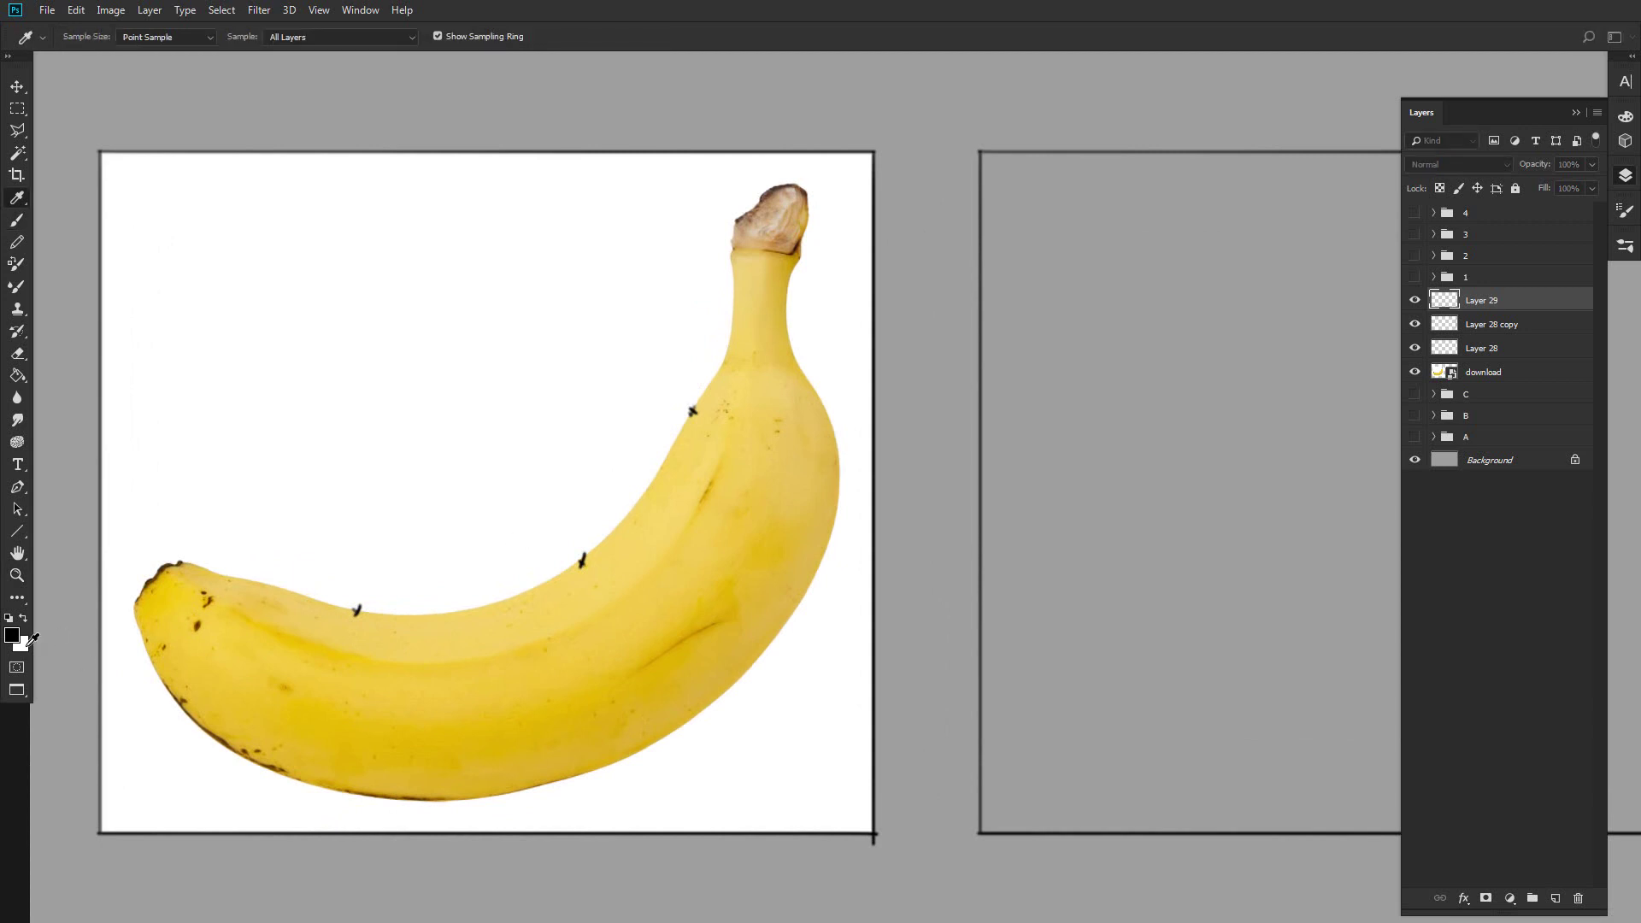
key(Return)
Draw red vertical and horizontal guide lines through the leftmost marked point on the banana.
mouse_move(357, 611)
mouse_down()
mouse_move(357, 148)
mouse_move(357, 836)
mouse_up()
drag(100, 612, 871, 611)
drag(502, 670, 814, 662)
drag(806, 654, 803, 669)
drag(476, 669, 453, 668)
drag(408, 219, 389, 580)
key(ctrl+alt+z)
key(ctrl+alt+z)
key(ctrl+alt+z)
Draw red vertical and horizontal guide lines through the other two marked points and trace the banana's contour between them.
mouse_move(583, 561)
mouse_down()
mouse_move(583, 154)
mouse_move(583, 832)
mouse_up()
drag(582, 560, 100, 560)
drag(100, 560, 872, 561)
drag(693, 412, 693, 161)
drag(693, 161, 693, 833)
drag(693, 411, 95, 411)
drag(95, 411, 861, 477)
drag(692, 412, 583, 561)
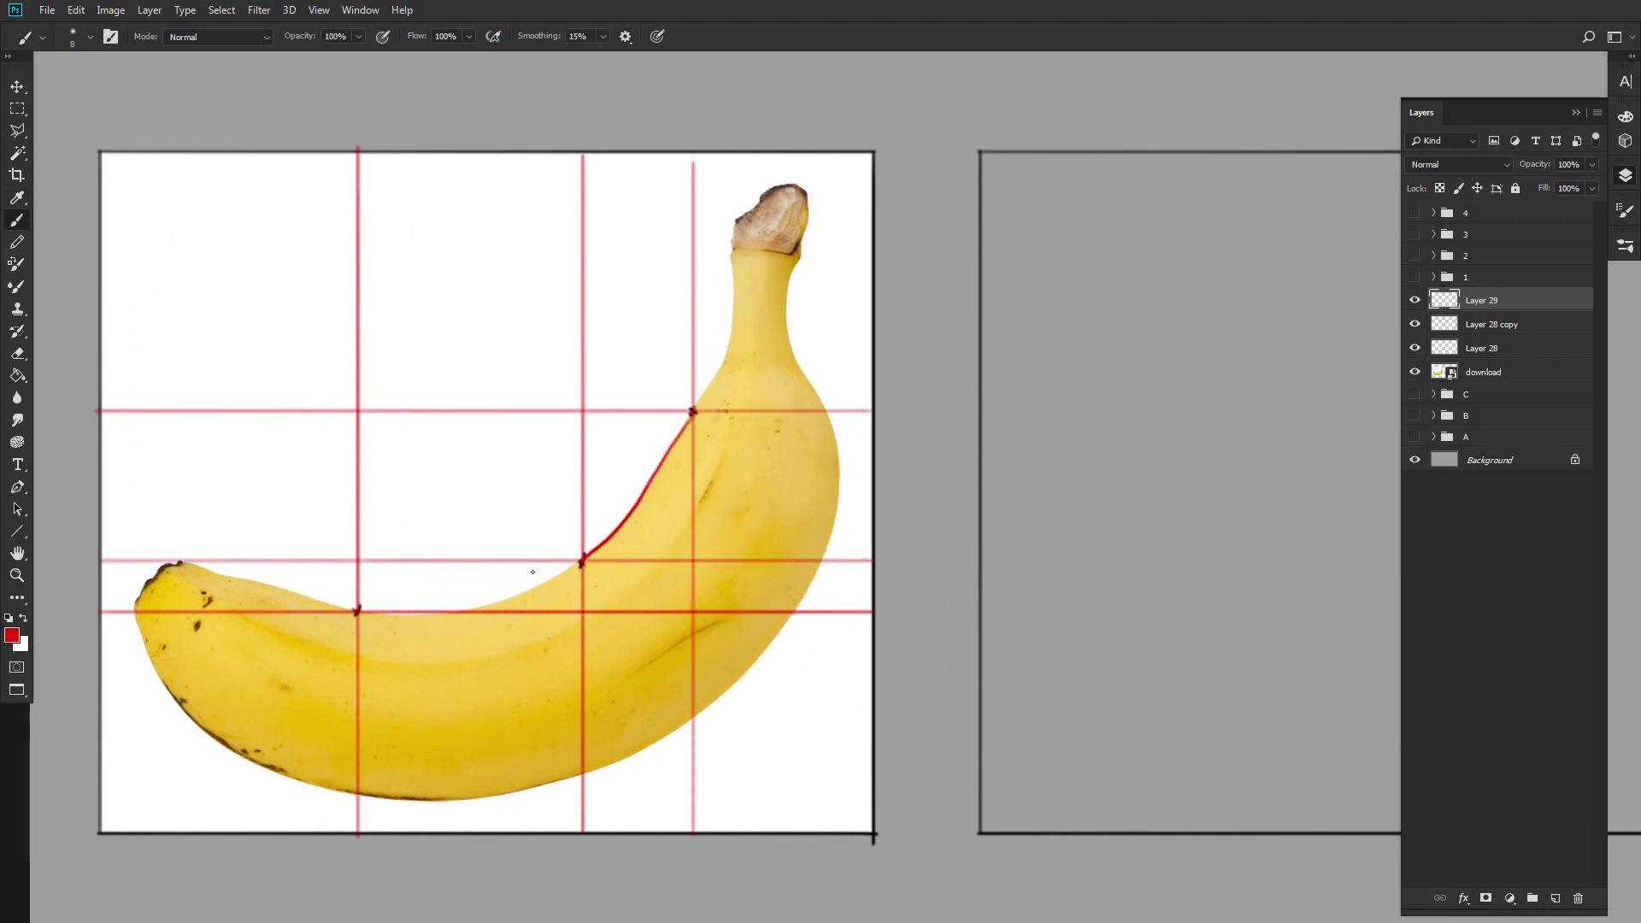
Hide the red guide layer and draw a black square on a new layer in the banana frame's upper-right corner.
click(1417, 302)
click(1555, 898)
key(d)
right_click(18, 531)
click(79, 530)
drag(874, 152, 770, 334)
Hollow out the square by contracting its selection and deleting the interior, leaving a thin outline.
ctrl+click(1449, 301)
click(221, 10)
mouse_move(321, 231)
click(144, 274)
key(Return)
key(Delete)
key(ctrl+d)
Duplicate the square outline into a row across the frame, merge the copies, and stretch the row to the frame's left edge.
key(v)
drag(1048, 759, 945, 755)
key(ctrl+e)
drag(1206, 698, 783, 719)
key(ctrl+e)
key(ctrl+e)
key(ctrl+t)
drag(46, 204, 99, 203)
key(Return)
Duplicate the row of squares downward to cover the banana picture, aligning the copies and merging them into one grid.
alt+click(1027, 406)
drag(957, 185, 924, 808)
key(ctrl+e)
key(Up)
key(Up)
key(Up)
key(Up)
drag(839, 855, 879, 783)
key(ctrl+e)
key(ctrl+e)
key(ctrl+e)
key(ctrl+e)
Show the rulers and transform the square grid so it fits the banana frame's bottom edge.
key(ctrl+r)
drag(612, 852, 630, 766)
key(ctrl+t)
drag(560, 824, 564, 779)
key(Return)
key(m)
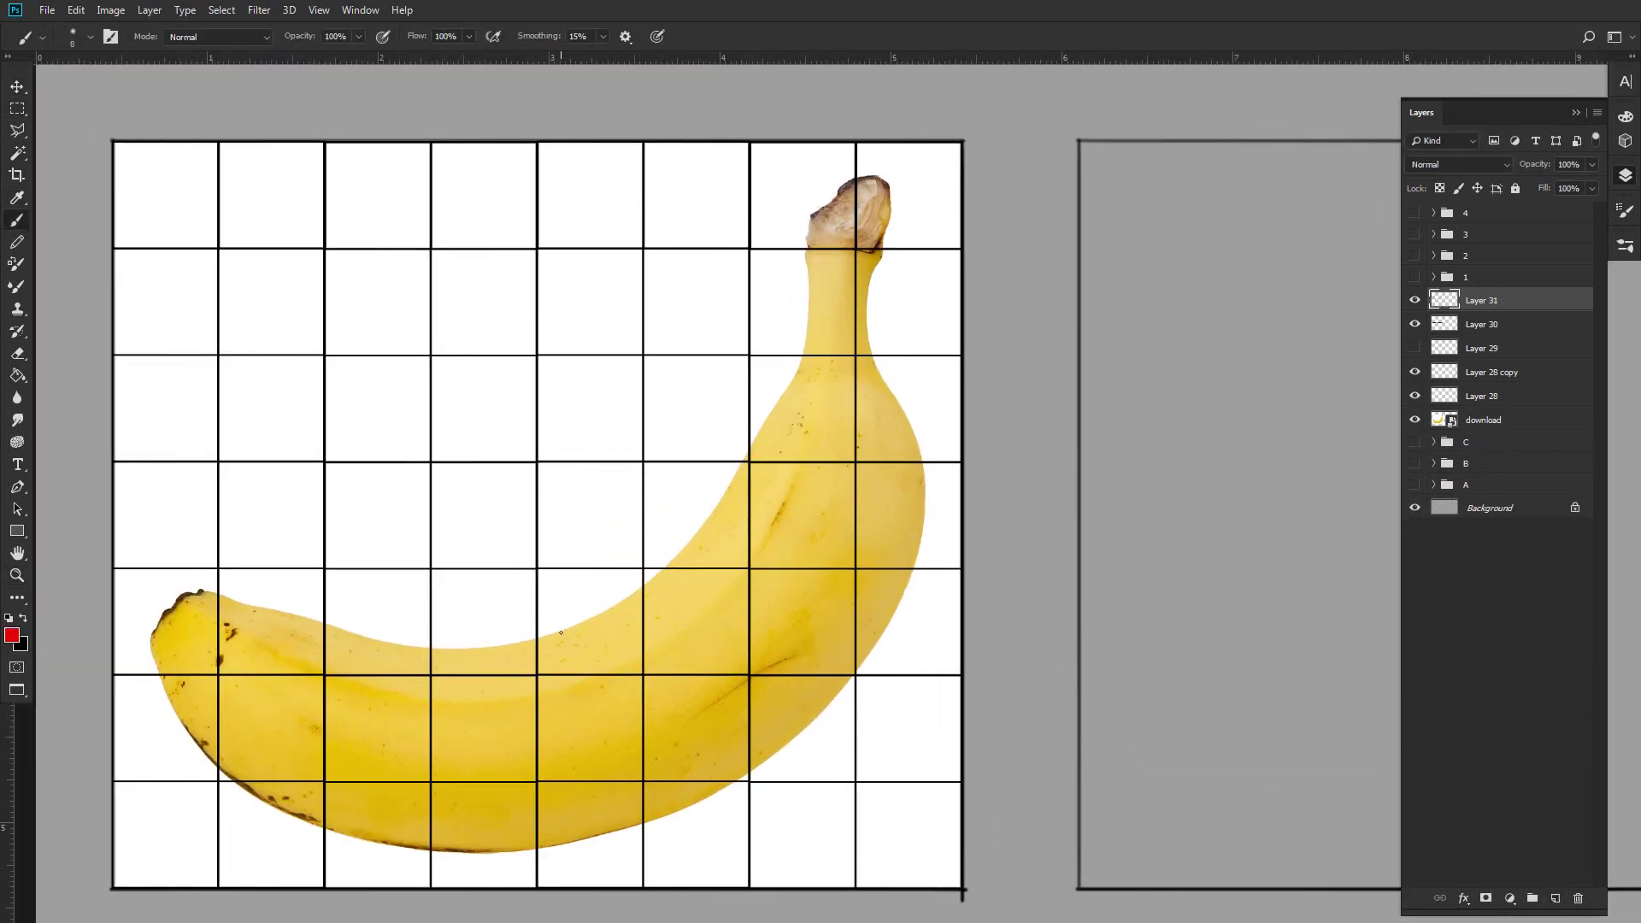
Draw red example marks and measuring lines within grid cells along the banana's inner edge.
drag(587, 620, 587, 671)
mouse_move(586, 618)
mouse_down()
mouse_move(538, 619)
mouse_move(641, 619)
mouse_up()
click(536, 620)
drag(705, 517, 707, 462)
drag(707, 461, 707, 569)
mouse_move(707, 519)
mouse_down()
mouse_move(643, 519)
mouse_move(751, 519)
mouse_up()
drag(362, 635, 362, 569)
mouse_move(362, 569)
mouse_down()
mouse_move(367, 673)
mouse_move(429, 635)
mouse_up()
key(ctrl+z)
drag(430, 635, 326, 635)
mouse_move(362, 635)
mouse_down()
mouse_move(326, 641)
mouse_move(540, 630)
mouse_move(362, 635)
mouse_up()
key(ctrl+z)
drag(729, 458, 697, 566)
Hide the red marks and, on new layers, subdivide an inner-edge cell into smaller black quarters with a red mark inside.
click(1552, 899)
key(x)
key(bracketleft)
key(bracketleft)
click(1414, 324)
drag(748, 512, 642, 513)
drag(723, 463, 723, 513)
drag(697, 483, 749, 484)
key(x)
key(ctrl+shift+alt+n)
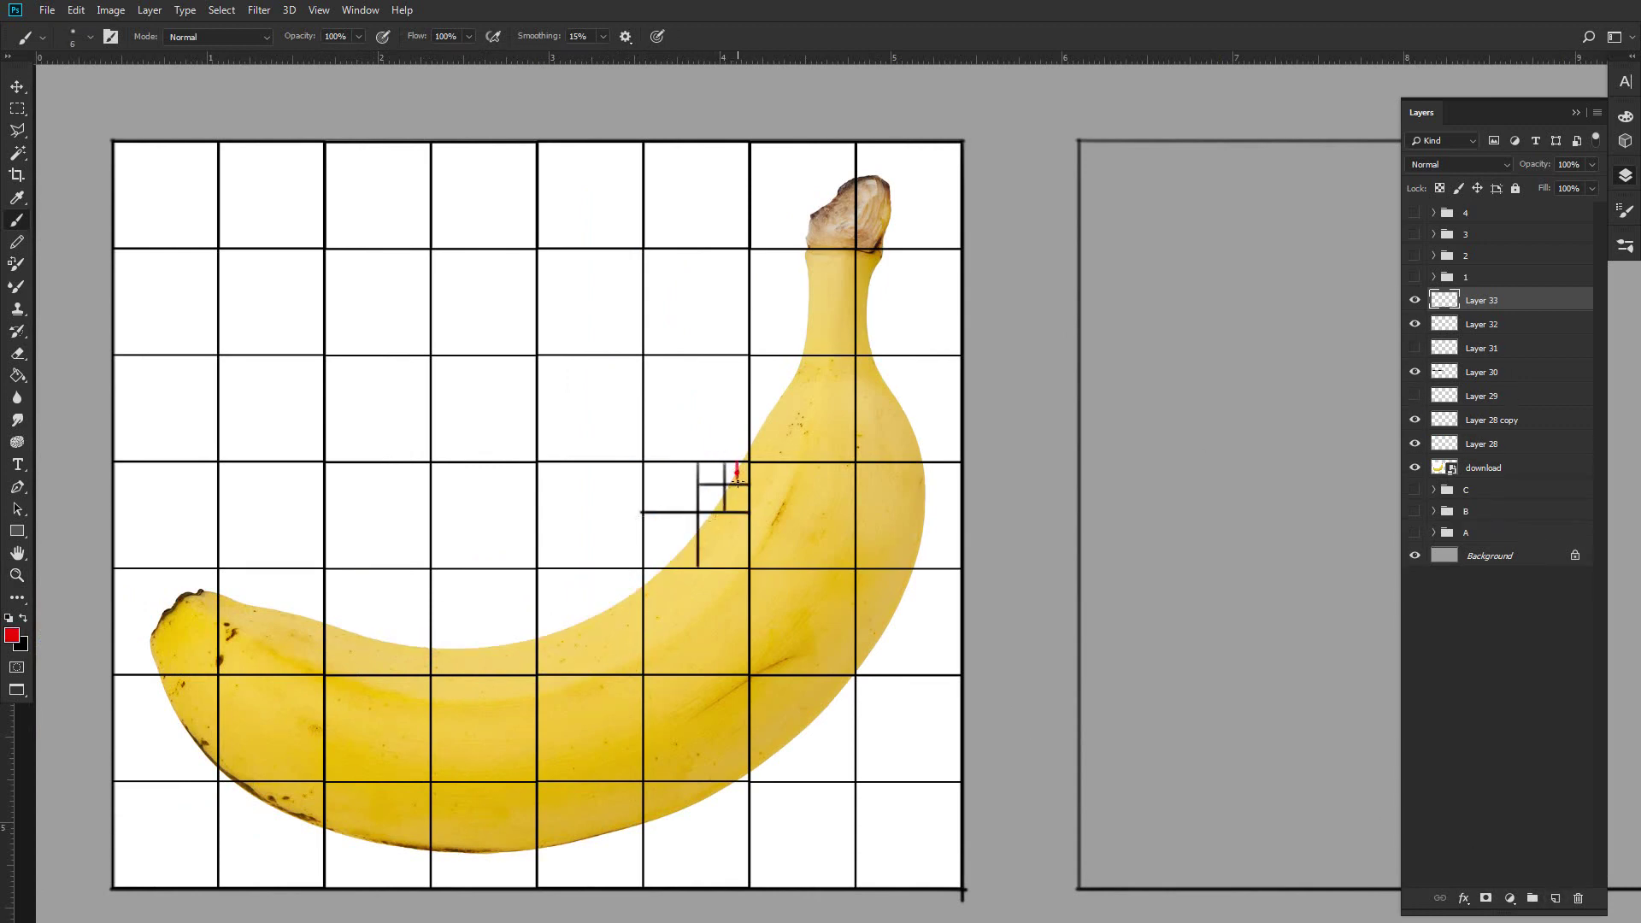
Hide the subdivision layers and duplicate the banana's square grid into the empty right-hand frame.
key(z)
drag(1415, 324, 1415, 301)
drag(952, 557, 863, 560)
drag(1149, 730, 869, 732)
key(v)
click(600, 742)
drag(401, 738, 1032, 737)
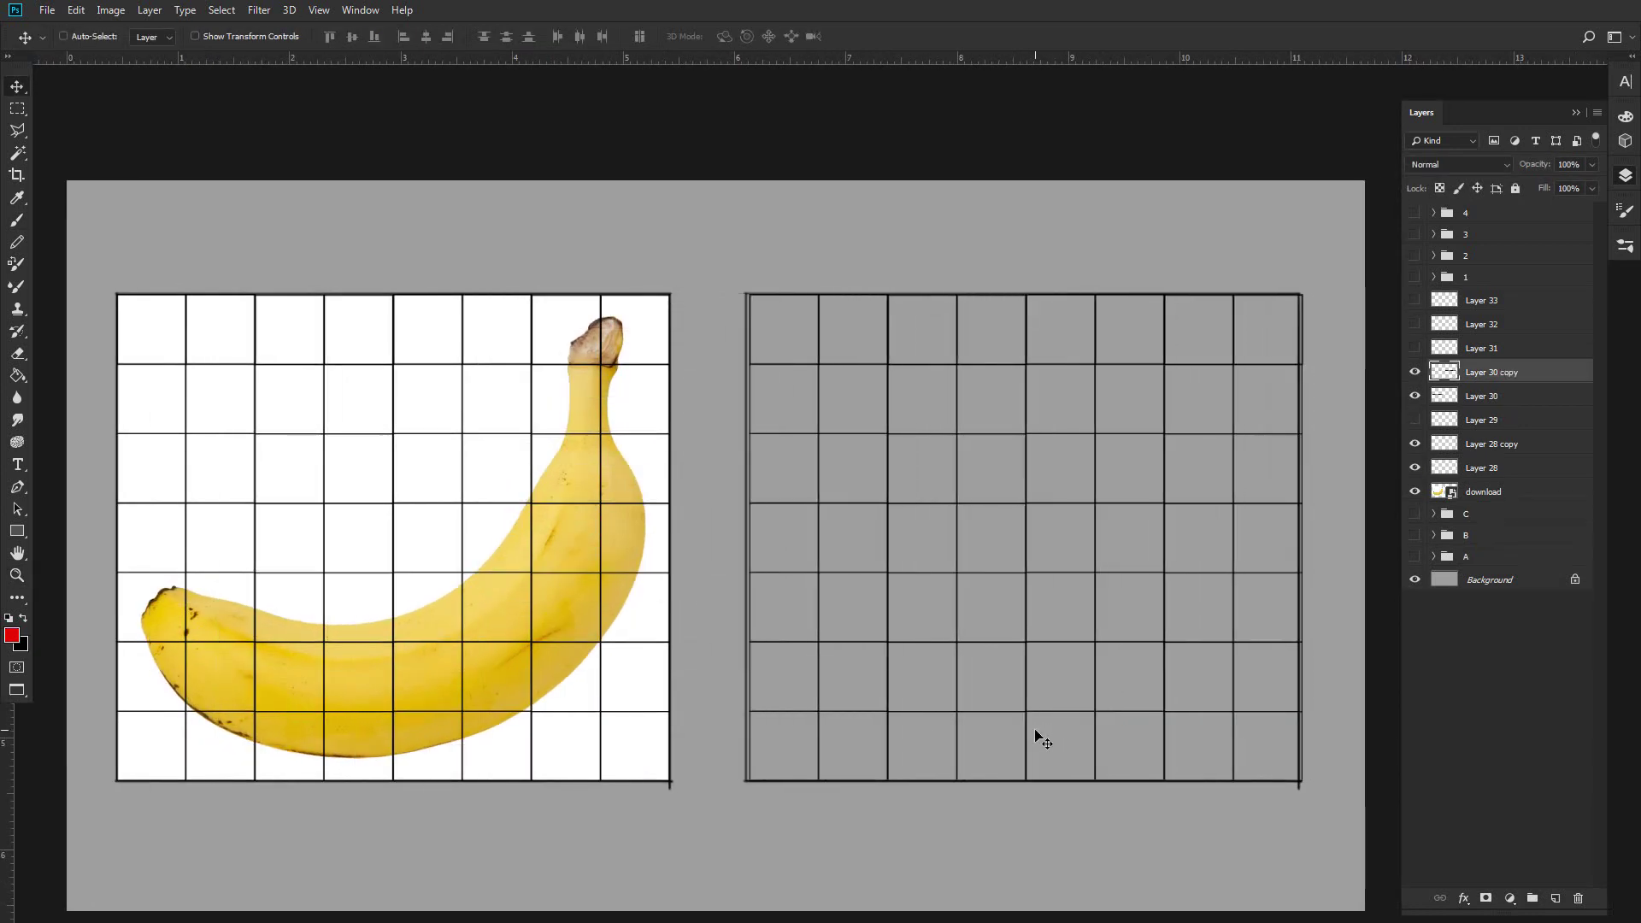
Align the copied grid with its frame and handwrite column numbers 1 to 8 above the banana grid on a new layer.
click(1554, 898)
drag(846, 755, 846, 775)
key(b)
key(ctrl+z)
key(x)
drag(146, 285, 147, 305)
drag(214, 288, 226, 301)
mouse_move(288, 288)
mouse_down()
mouse_move(299, 306)
mouse_move(368, 299)
mouse_up()
drag(433, 288, 500, 305)
drag(557, 288, 638, 305)
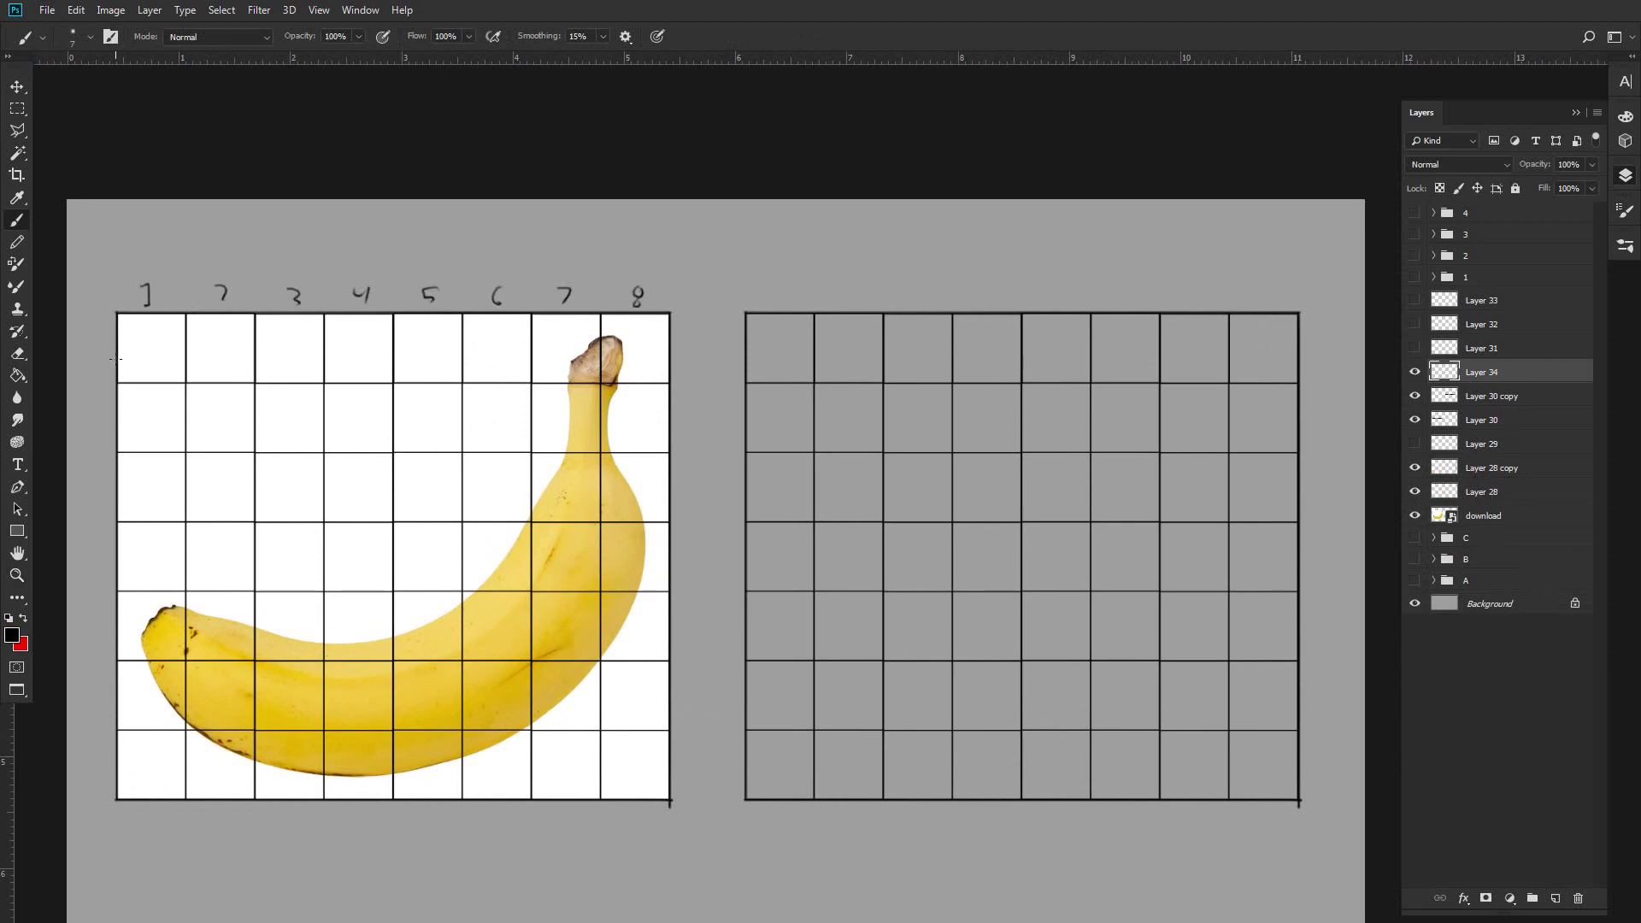
Handwrite row letters A to G beside the banana grid and duplicate all the labels to the empty grid.
drag(98, 484, 95, 501)
drag(89, 552, 90, 567)
drag(100, 616, 90, 712)
drag(100, 762, 101, 774)
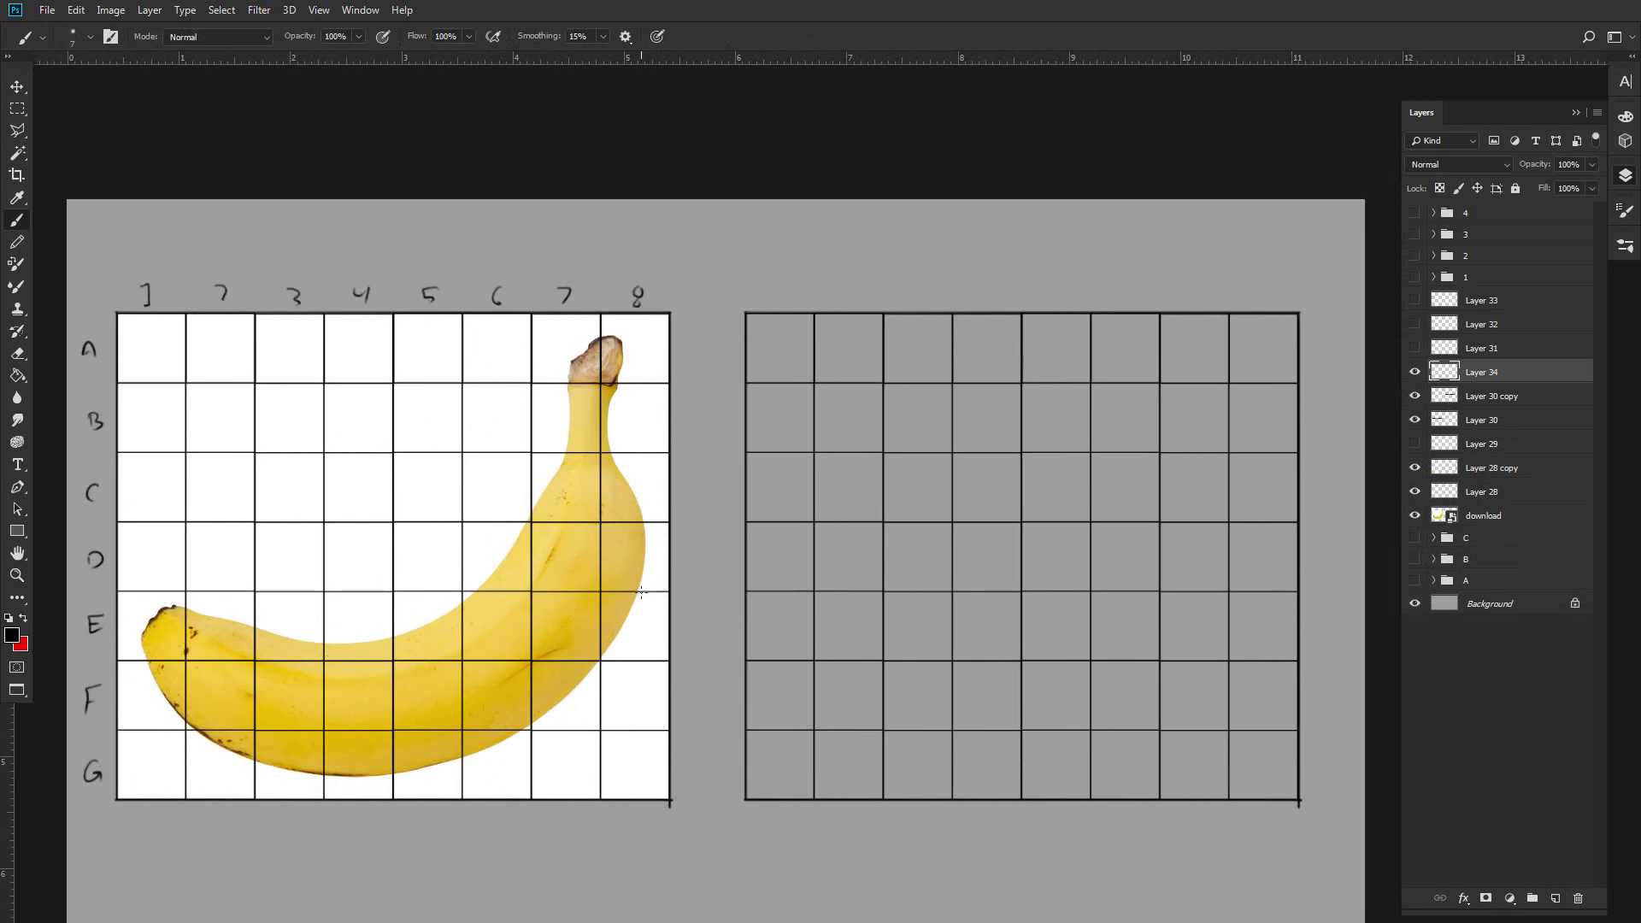
drag(270, 747, 906, 747)
On a new layer, draw blue guide lines locating the stem tip in cell A8 and repeat them in the empty grid.
click(1555, 898)
key(i)
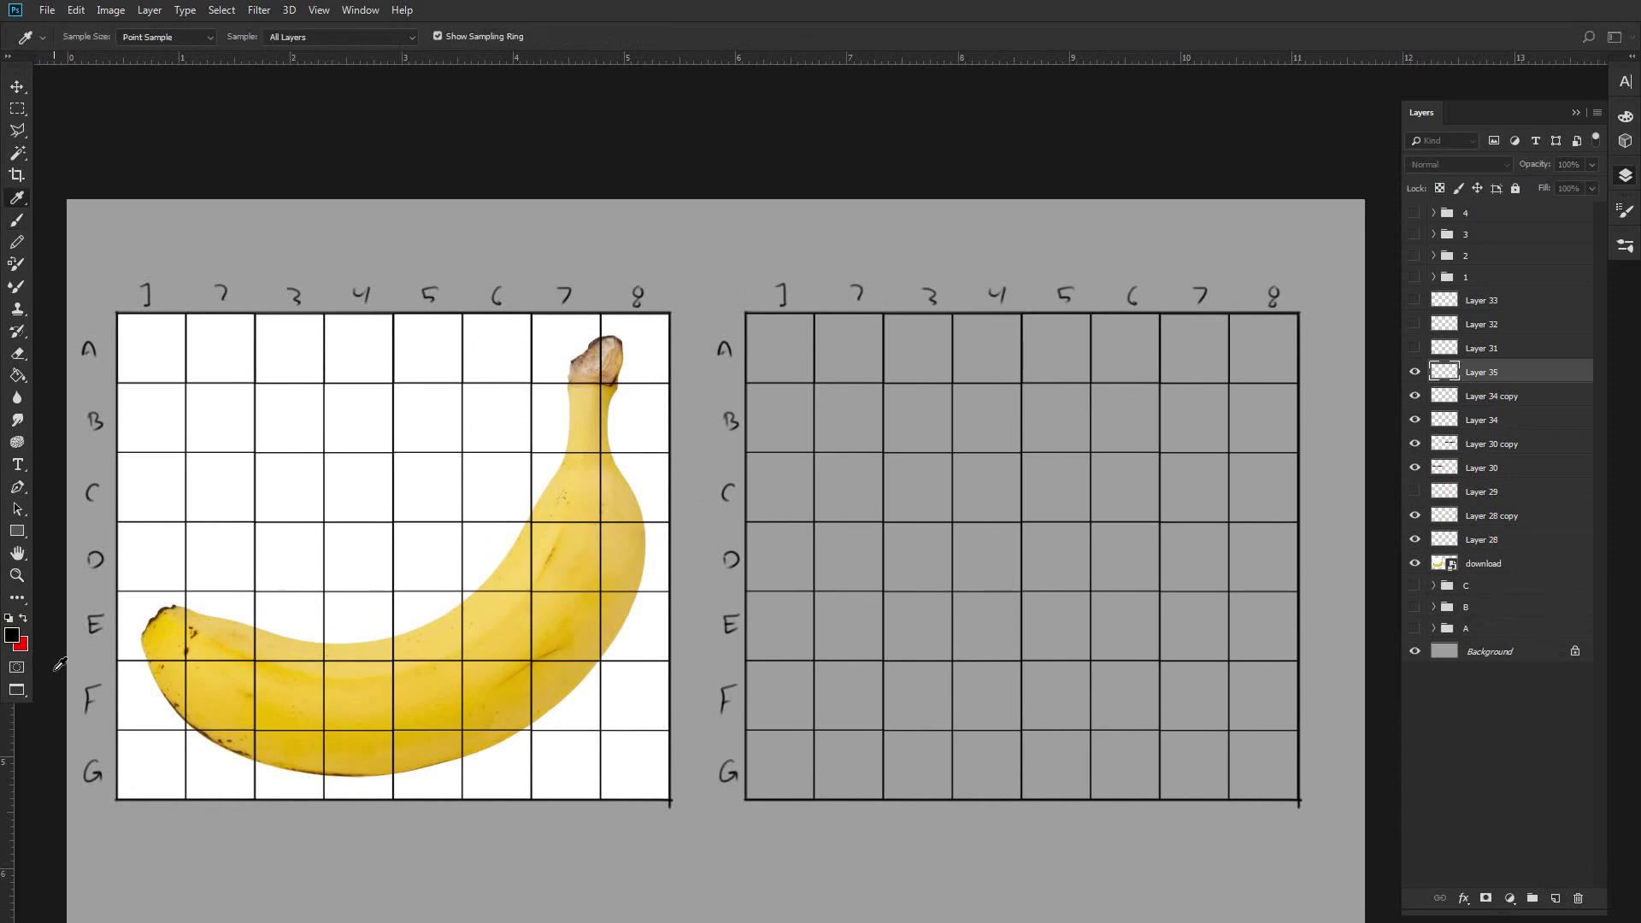
key(b)
drag(622, 314, 602, 347)
drag(642, 315, 603, 368)
mouse_move(658, 314)
mouse_down()
mouse_move(621, 374)
mouse_move(668, 338)
mouse_move(622, 385)
mouse_up()
key(ctrl+alt+z)
key(ctrl+alt+z)
key(ctrl+alt+z)
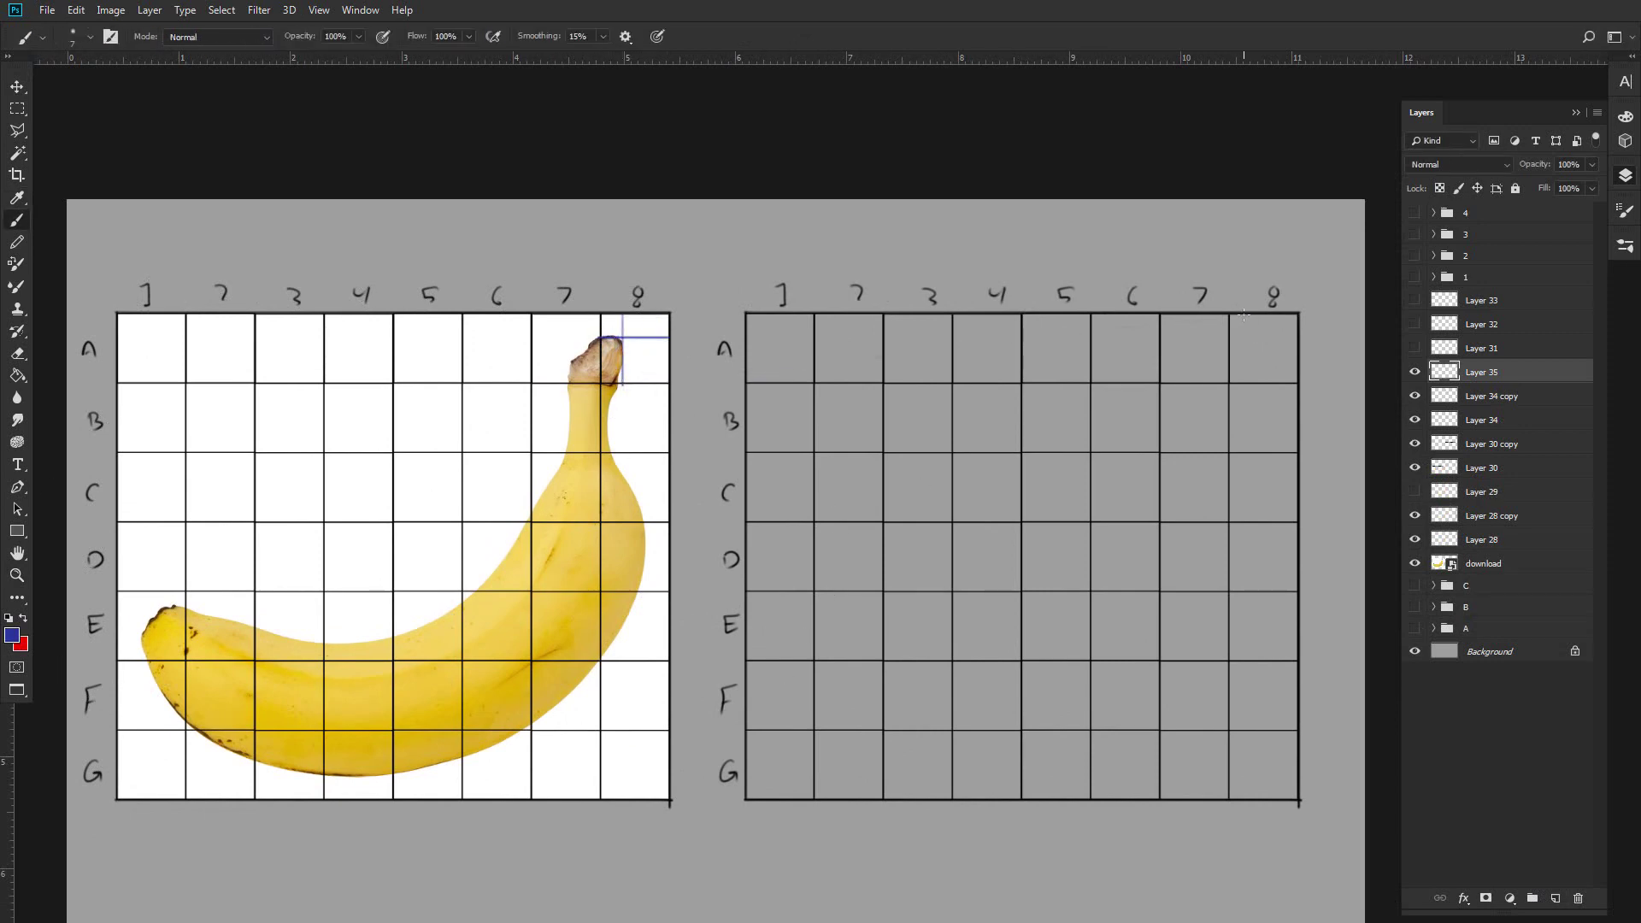
drag(1249, 314, 1251, 383)
drag(1297, 334, 1239, 333)
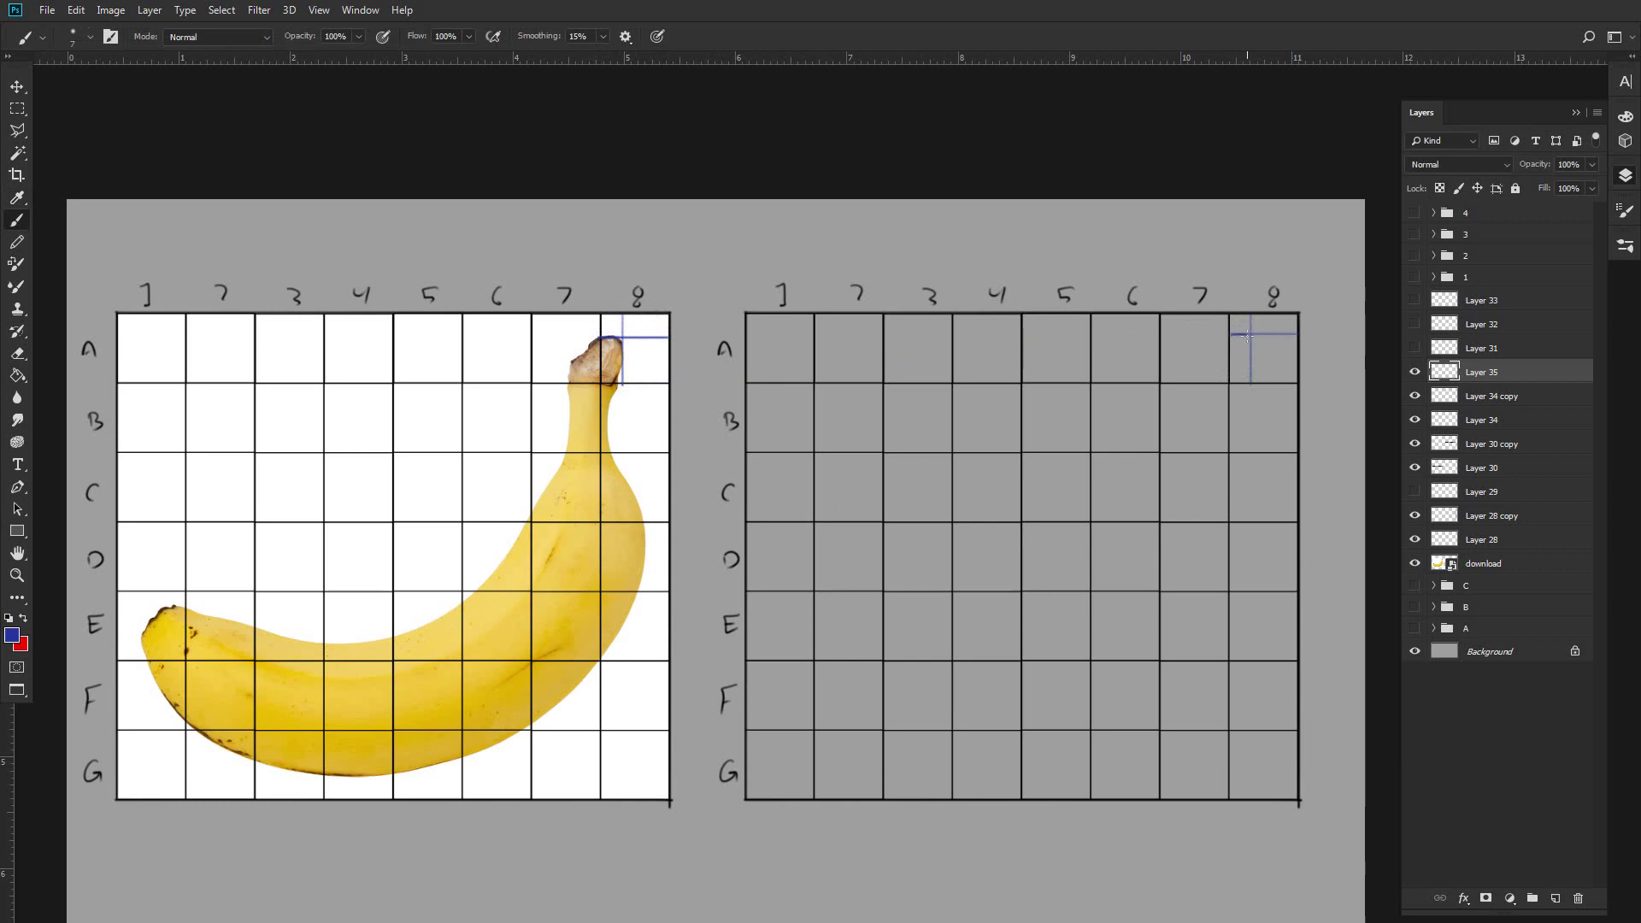
Redraw the blue guides in the empty grid's cell A8 and sketch the stem tip's curve on a new layer.
key(ctrl+alt+z)
key(ctrl+alt+z)
key(ctrl+alt+z)
key(ctrl+alt+z)
key(ctrl+alt+z)
mouse_move(1230, 338)
mouse_down()
mouse_move(1298, 337)
mouse_move(1249, 383)
mouse_move(1245, 336)
mouse_up()
key(ctrl+alt+z)
key(ctrl+alt+shift+n)
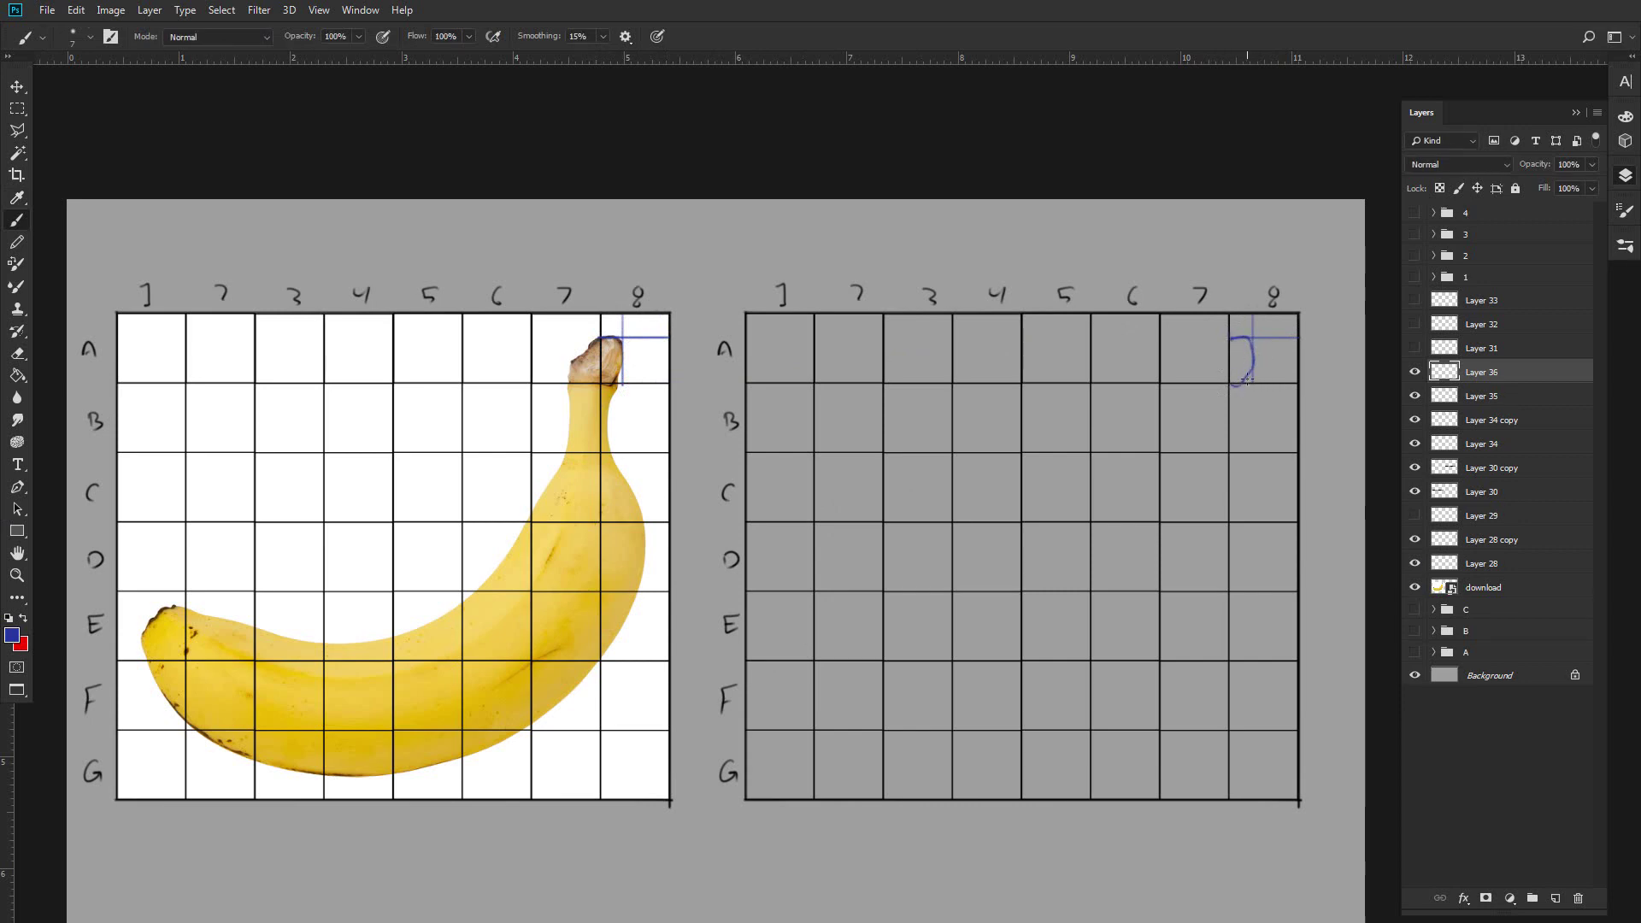
Delete the layer holding the blue guide lines and return to the stem sketch layer.
click(1493, 395)
key(Delete)
click(1492, 380)
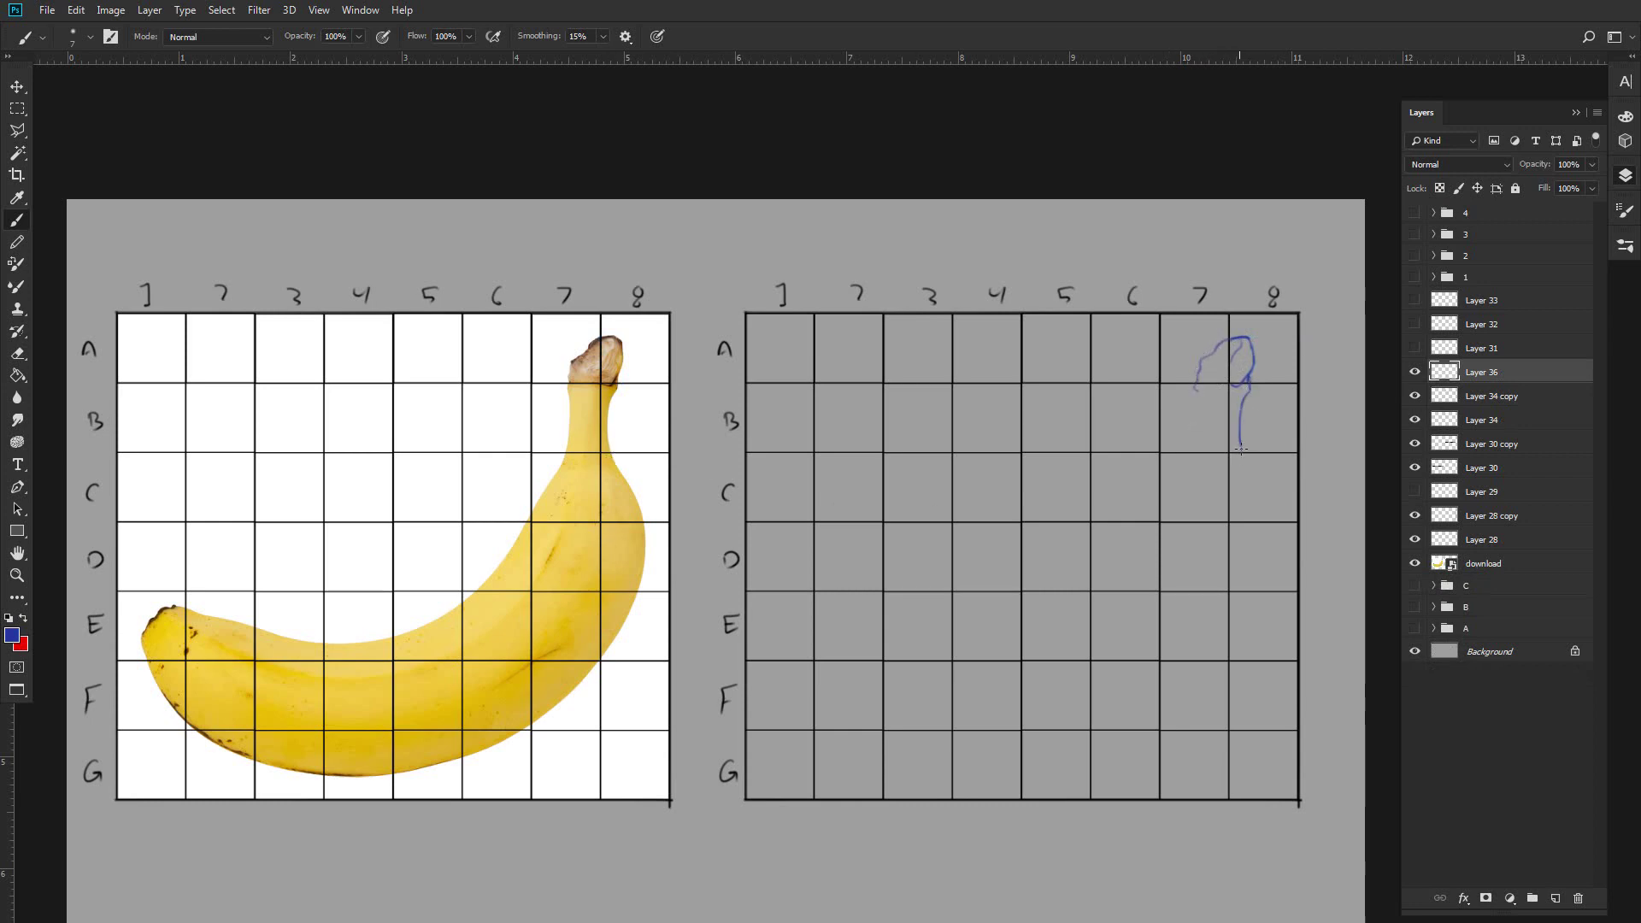
Sketch the banana's outer edge in blue from the neck down through column 8 of the empty grid.
key(e)
mouse_move(1242, 447)
mouse_down()
mouse_move(1252, 420)
mouse_move(1279, 520)
mouse_up()
key(b)
key(ctrl+z)
mouse_move(1248, 391)
mouse_down()
mouse_move(1267, 489)
mouse_move(1240, 444)
mouse_move(1281, 529)
mouse_move(1280, 611)
mouse_up()
key(ctrl+z)
key(ctrl+z)
drag(1281, 523, 1269, 602)
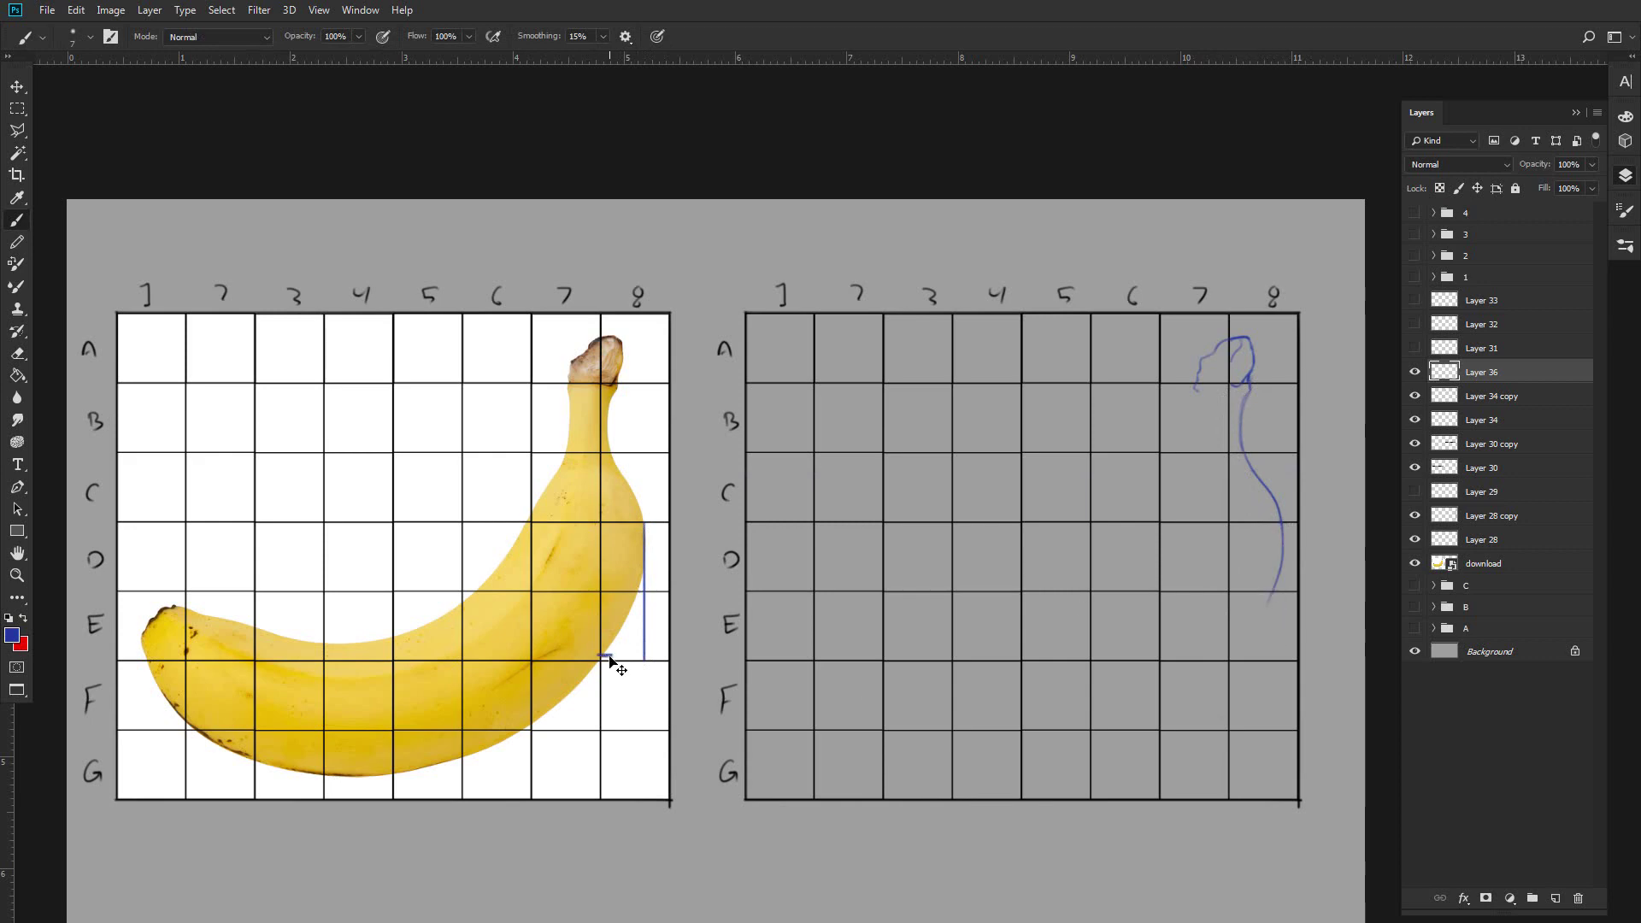
Redraw the outer edge's lower part and continue the blue curve along the bottom to column 4.
key(ctrl+z)
mouse_move(1283, 557)
mouse_down()
mouse_move(1230, 659)
mouse_move(1093, 762)
mouse_up()
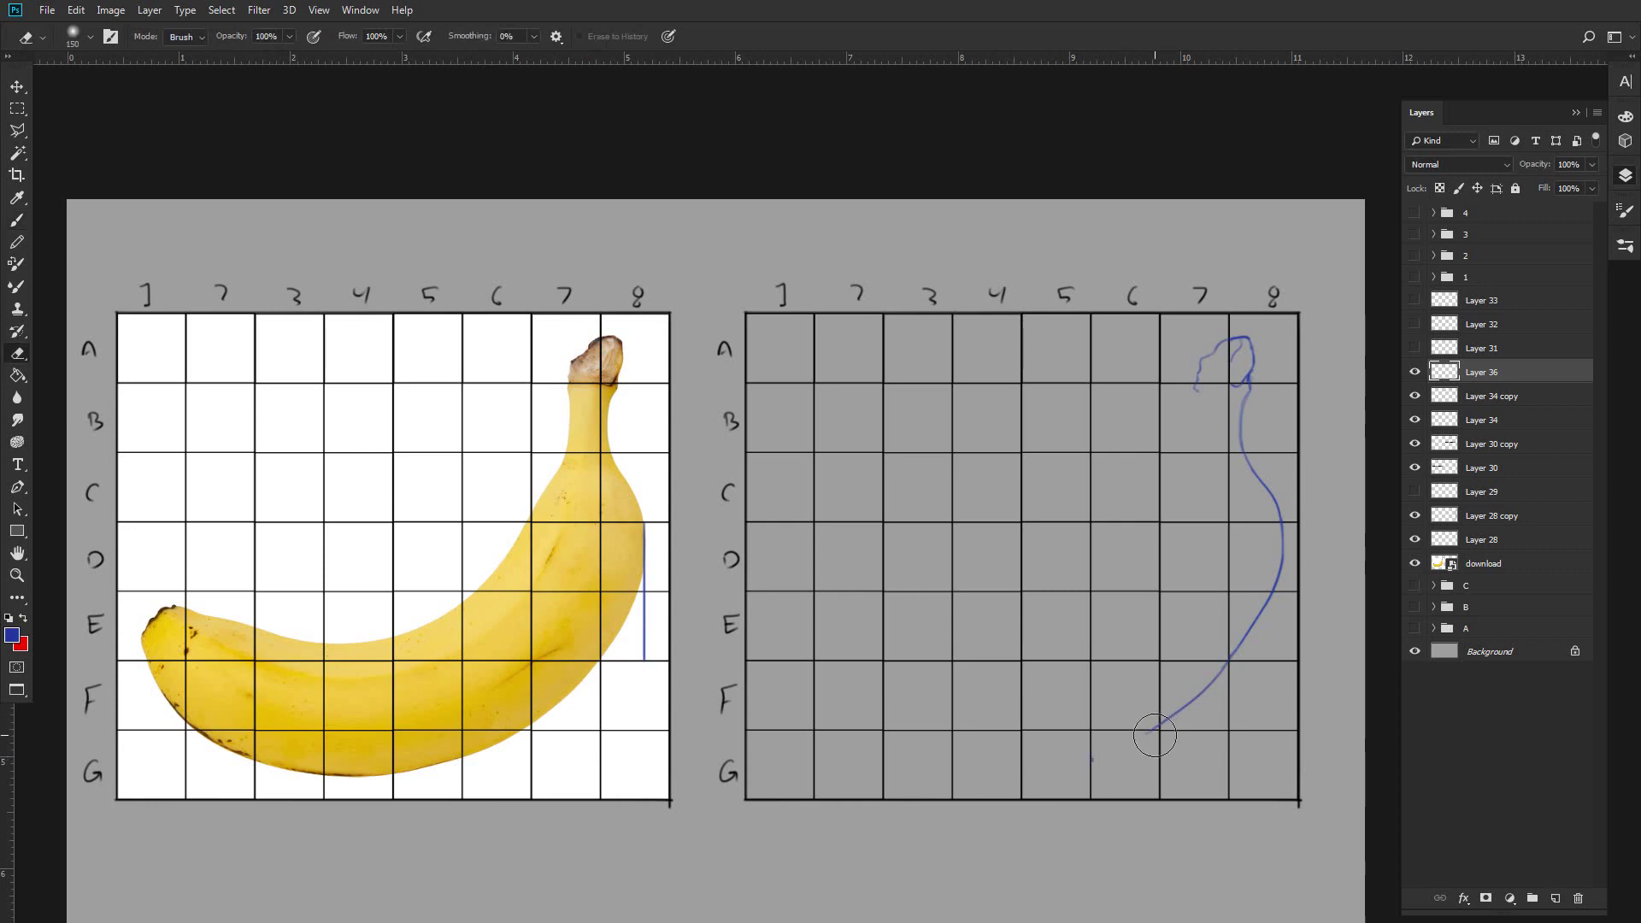
key(ctrl+z)
key(ctrl+shift+z)
key(ctrl+z)
key(ctrl+shift+z)
mouse_move(1022, 776)
mouse_down()
mouse_move(956, 777)
mouse_move(985, 777)
mouse_up()
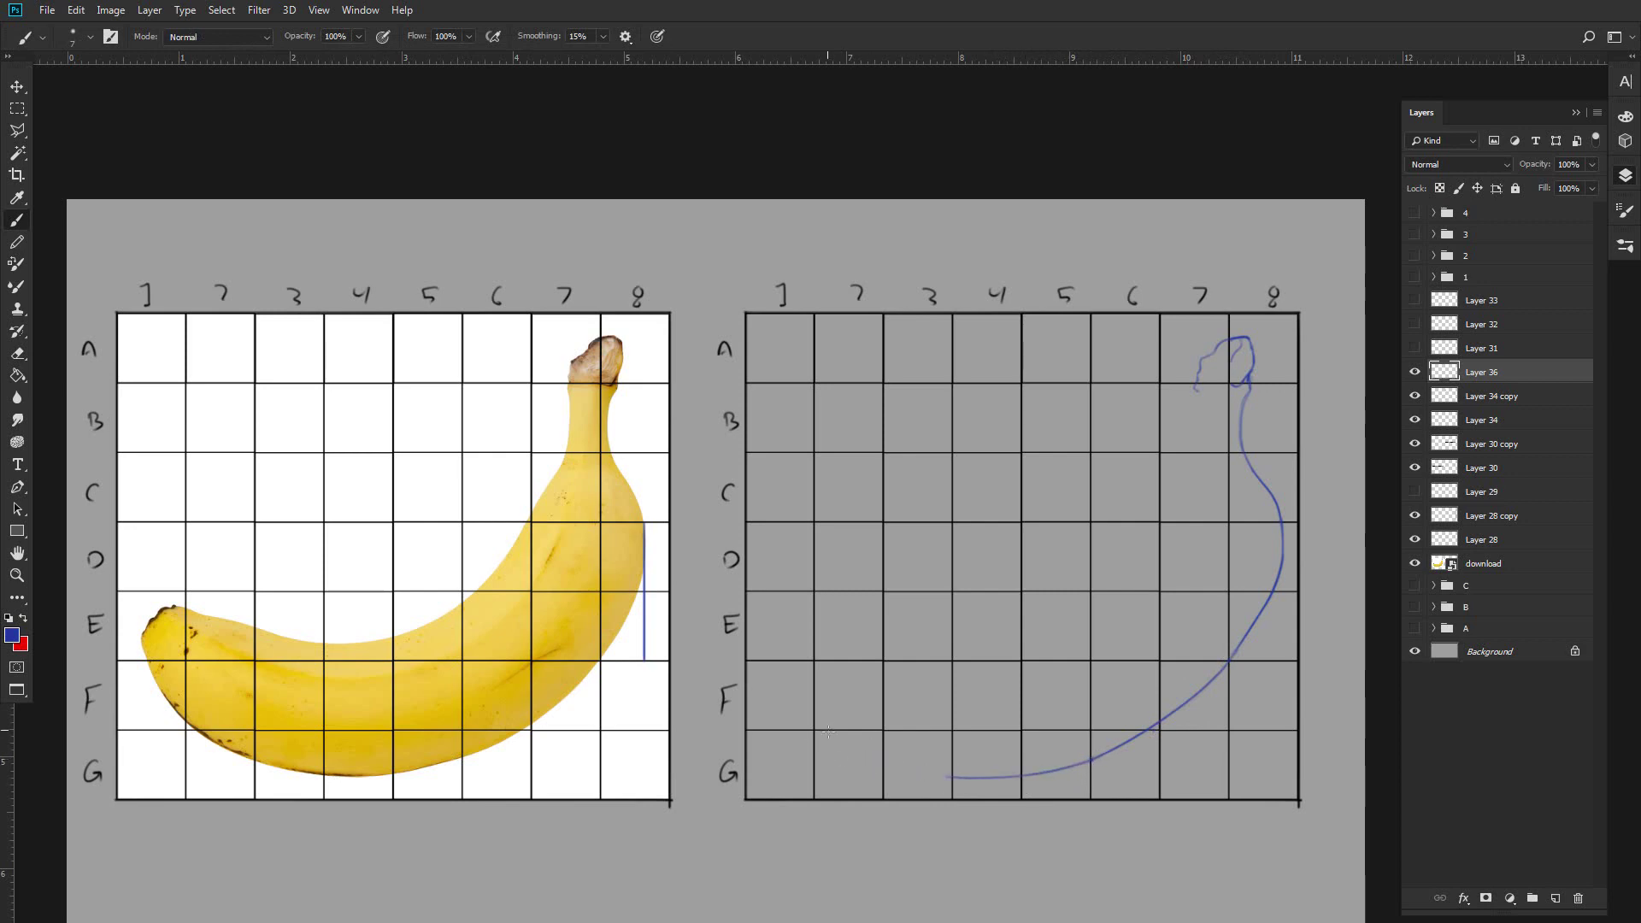
Sketch the remaining lower edge through columns 3 to 1 and up to the banana's blunt end in cell E1.
mouse_move(839, 735)
mouse_down()
mouse_move(955, 786)
mouse_move(856, 752)
mouse_up()
key(ctrl+z)
key(ctrl+z)
drag(951, 778, 829, 732)
drag(780, 651, 829, 730)
Sketch the banana's inner edge in blue from the stem in B7 round to the blunt end in row E.
drag(1195, 392, 1198, 452)
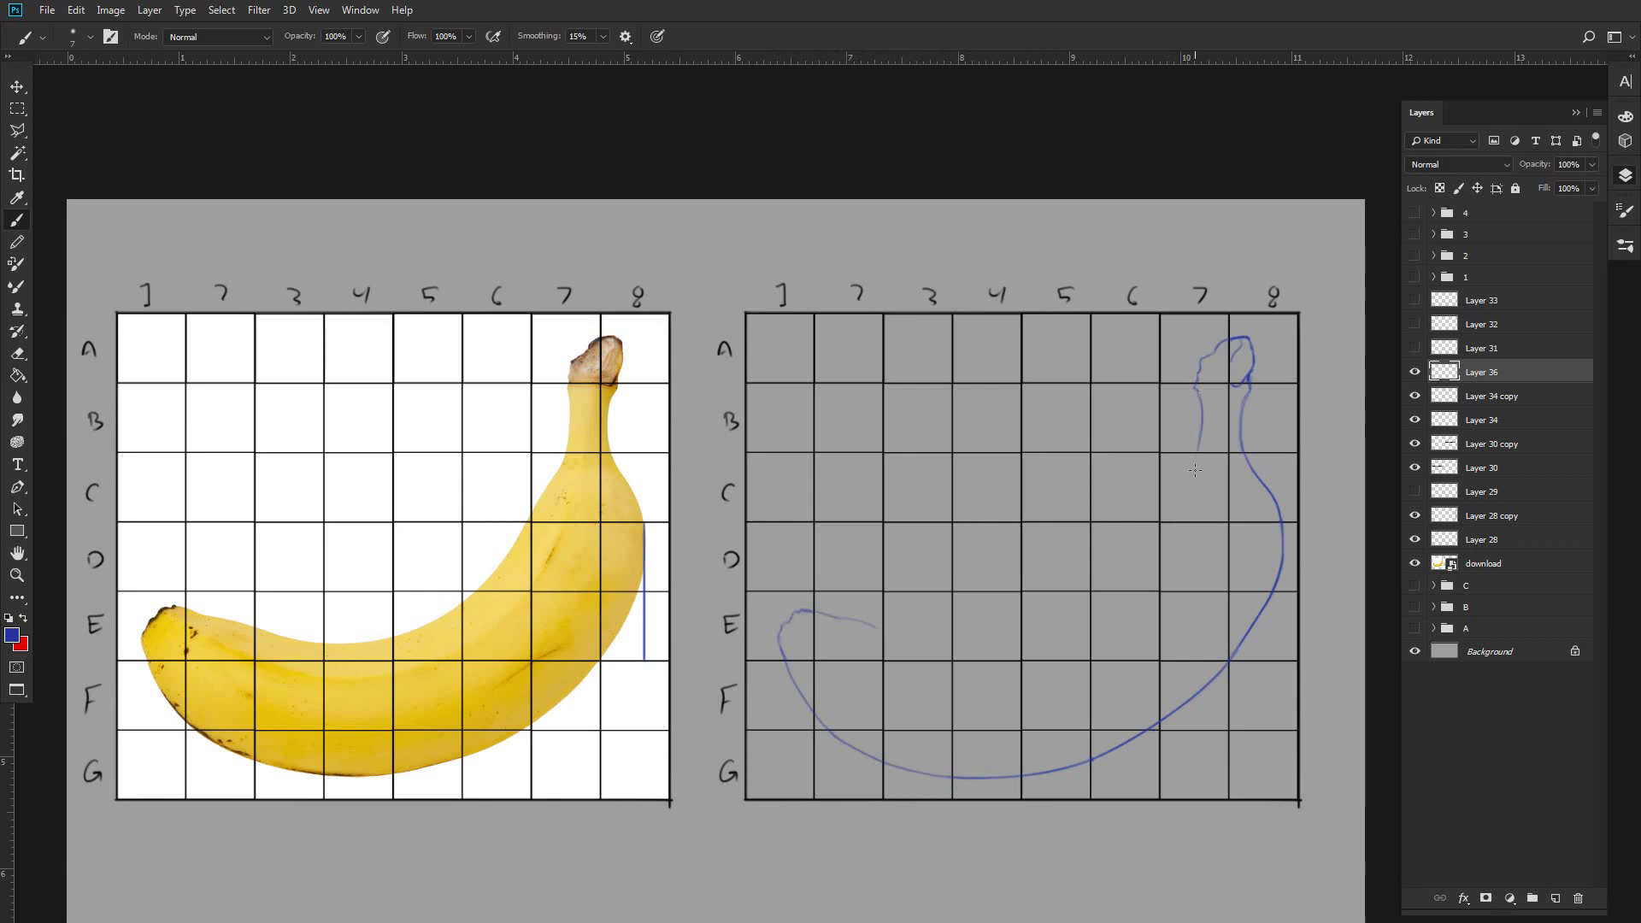
drag(1162, 523, 1150, 529)
mouse_move(870, 625)
mouse_down()
mouse_move(948, 651)
mouse_move(1086, 606)
mouse_move(1149, 525)
mouse_up()
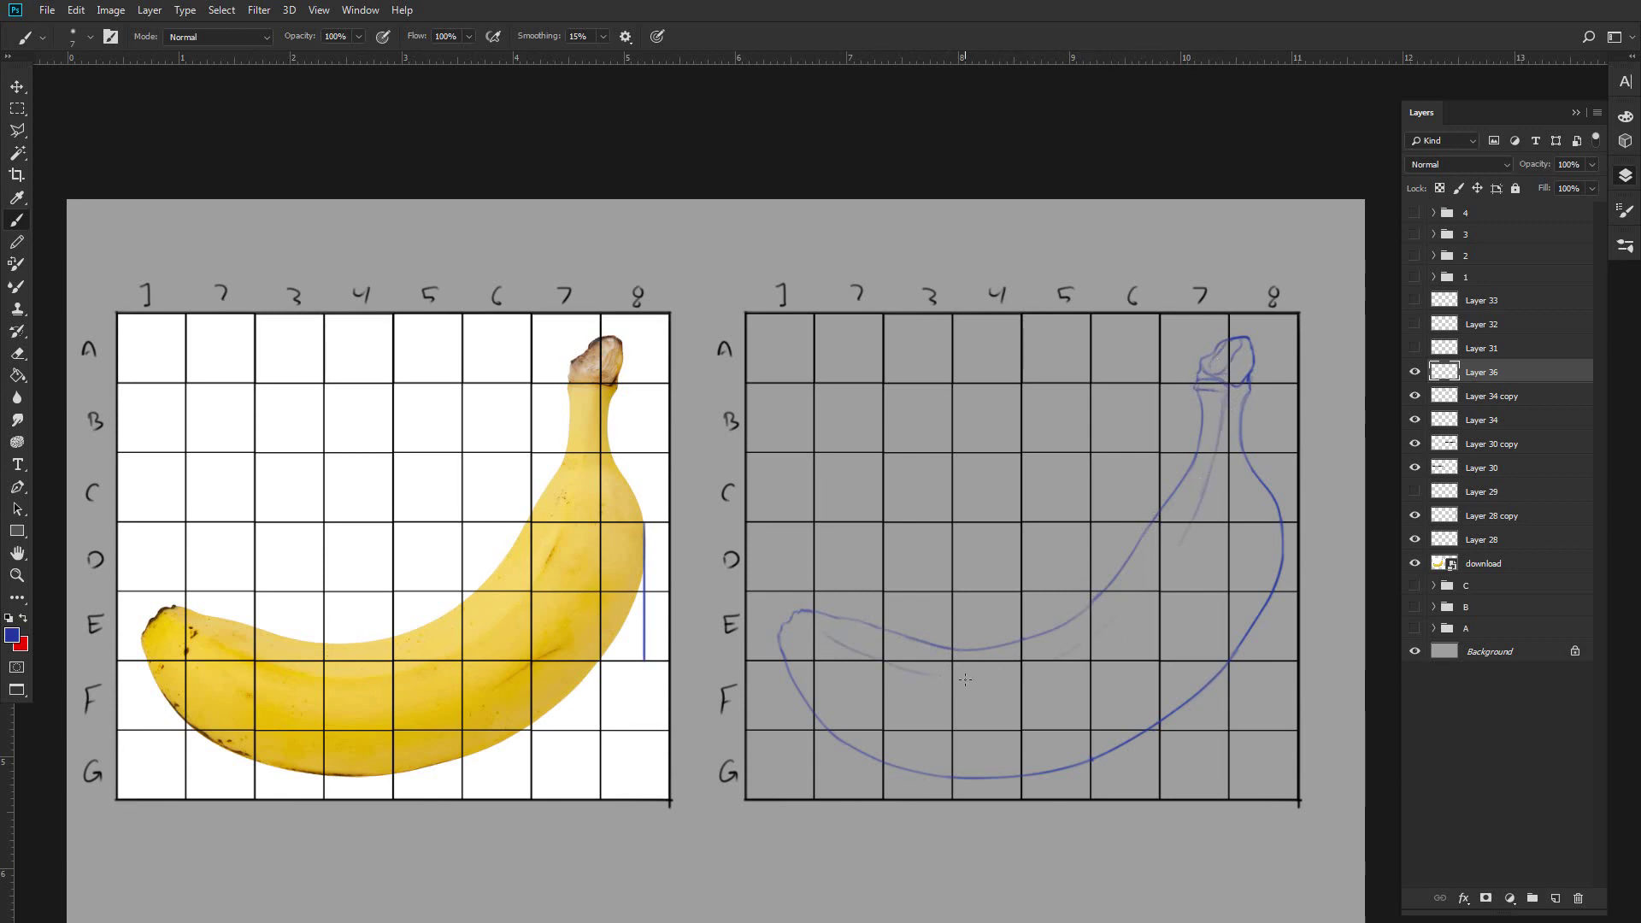
Sketch the ridge line running along the banana's body from the stem towards the blunt end.
key(ctrl+z)
drag(1016, 667, 1133, 592)
key(ctrl+z)
mouse_move(1203, 487)
mouse_down()
mouse_move(1150, 597)
mouse_move(956, 685)
mouse_up()
Hide the drawing frame's grid and ink the banana's stem and outer edge in black on a new layer.
click(1414, 444)
key(ctrl+shift+alt+n)
key(d)
drag(1215, 347, 1251, 366)
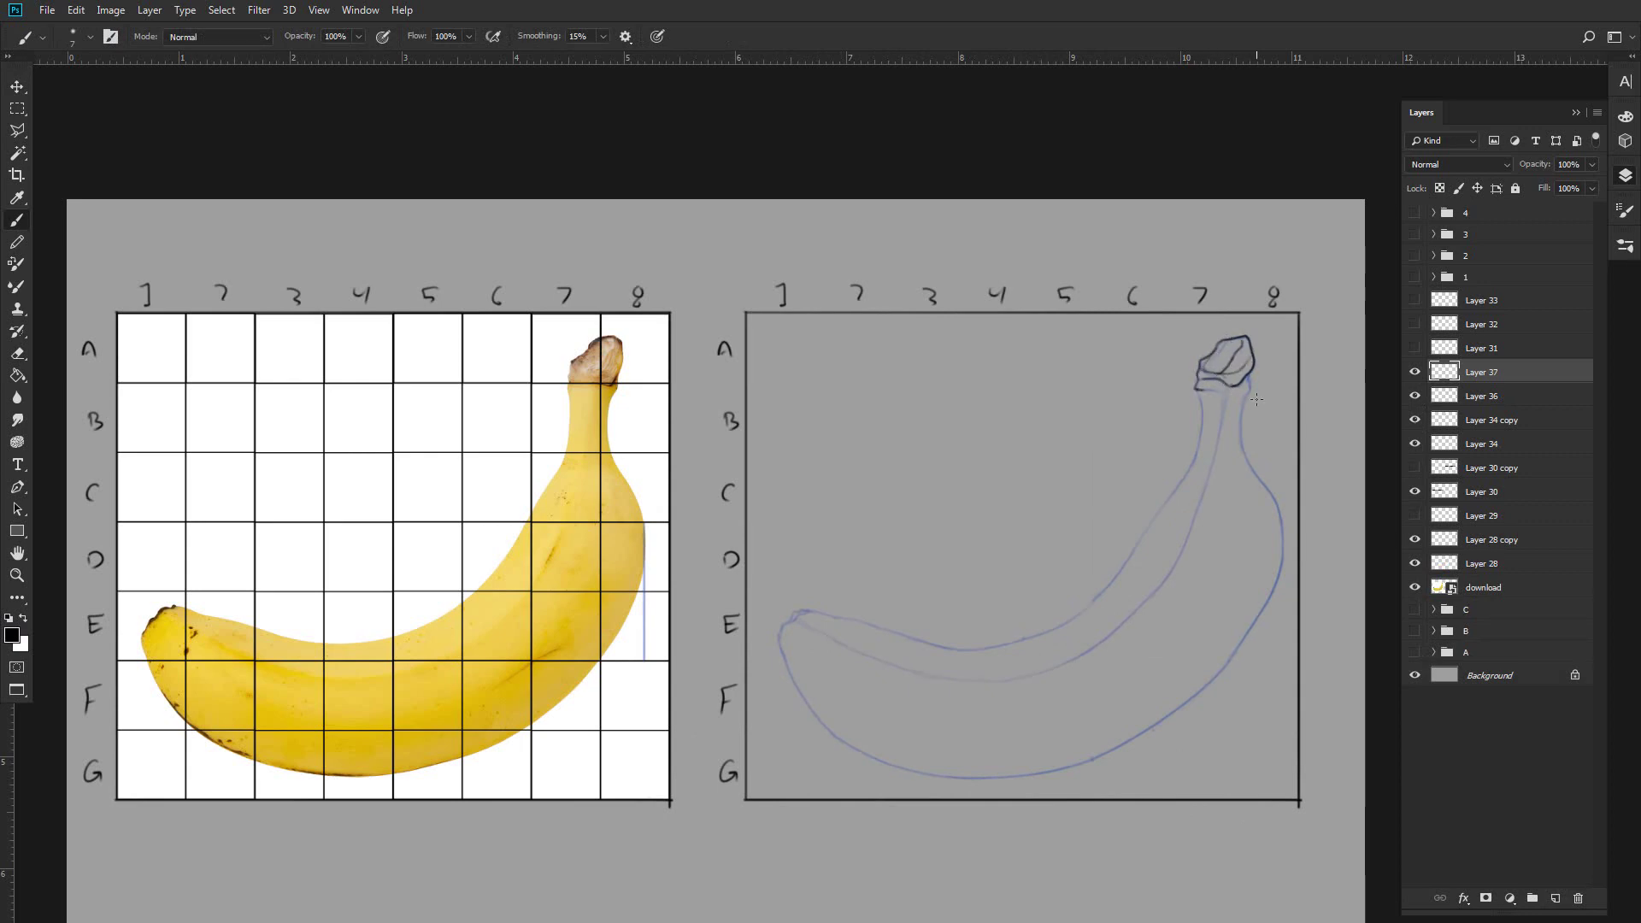
mouse_move(1245, 401)
mouse_down()
mouse_move(1273, 502)
mouse_move(1241, 637)
mouse_move(1193, 412)
mouse_move(266, 324)
mouse_up()
key(r)
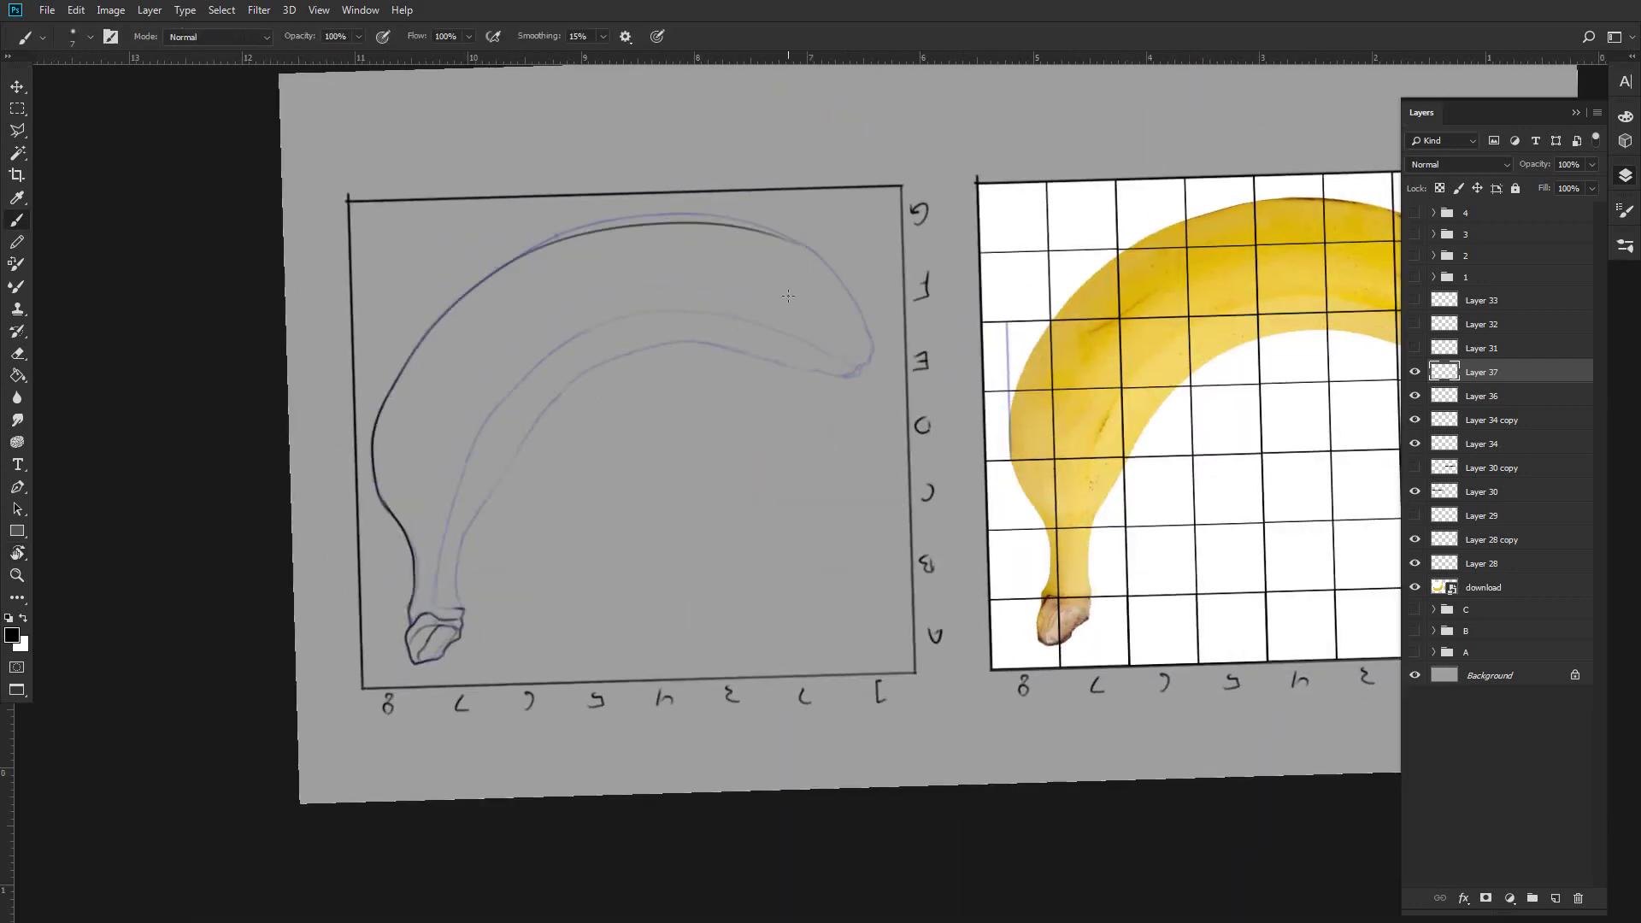
Select the inked outer curve with the lasso and transform it to follow the blue sketch.
key(l)
key(ctrl+r)
drag(854, 293, 737, 360)
drag(684, 378, 733, 286)
right_click(740, 282)
click(790, 447)
right_click(646, 343)
click(683, 448)
key(Return)
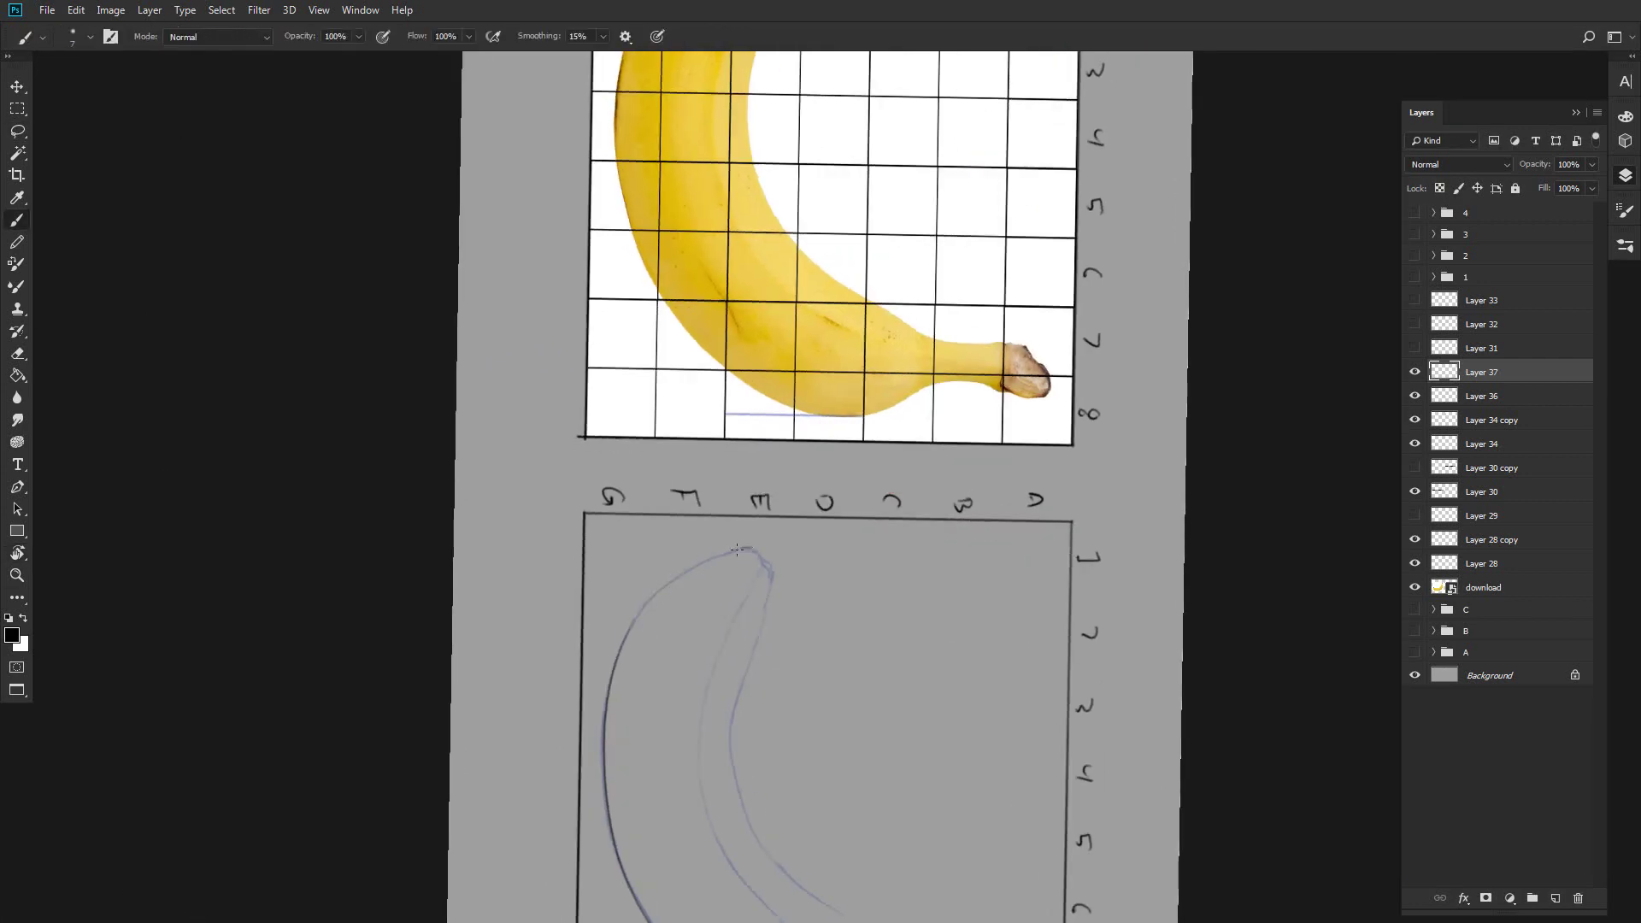
Rotate the canvas and ink the banana's blunt end in black over the sketch.
mouse_move(630, 628)
mouse_down()
mouse_move(749, 552)
mouse_move(735, 551)
mouse_move(859, 588)
mouse_move(899, 557)
mouse_move(971, 545)
mouse_up()
key(e)
key(b)
key(r)
key(b)
key(r)
key(Escape)
key(r)
Ink the banana's inner edge in black over the blue sketch, redoing strokes that stray from it.
mouse_move(971, 545)
mouse_down()
mouse_move(991, 159)
mouse_move(547, 265)
mouse_up()
mouse_move(310, 523)
mouse_down()
mouse_move(337, 453)
mouse_move(581, 330)
mouse_up()
key(ctrl+z)
mouse_move(334, 454)
mouse_down()
mouse_move(559, 328)
mouse_move(515, 431)
mouse_up()
key(ctrl+z)
key(r)
drag(341, 629, 393, 525)
key(ctrl+z)
drag(349, 598, 545, 404)
Select the newly inked line with the lasso and transform it to match the blue sketch.
key(l)
key(ctrl+t)
right_click(546, 458)
click(581, 564)
key(Return)
key(r)
Ink the ridge line along the banana's body in black and hide the blue sketch layer.
mouse_move(1042, 483)
mouse_down()
mouse_move(963, 294)
mouse_move(630, 561)
mouse_move(993, 238)
mouse_up()
key(b)
drag(1332, 313, 1199, 553)
key(ctrl+z)
drag(1314, 366, 903, 546)
key(ctrl+z)
mouse_move(1331, 313)
mouse_down()
mouse_move(1206, 561)
mouse_move(979, 587)
mouse_move(917, 550)
mouse_up()
key(ctrl+z)
click(1414, 396)
drag(1286, 527, 1210, 531)
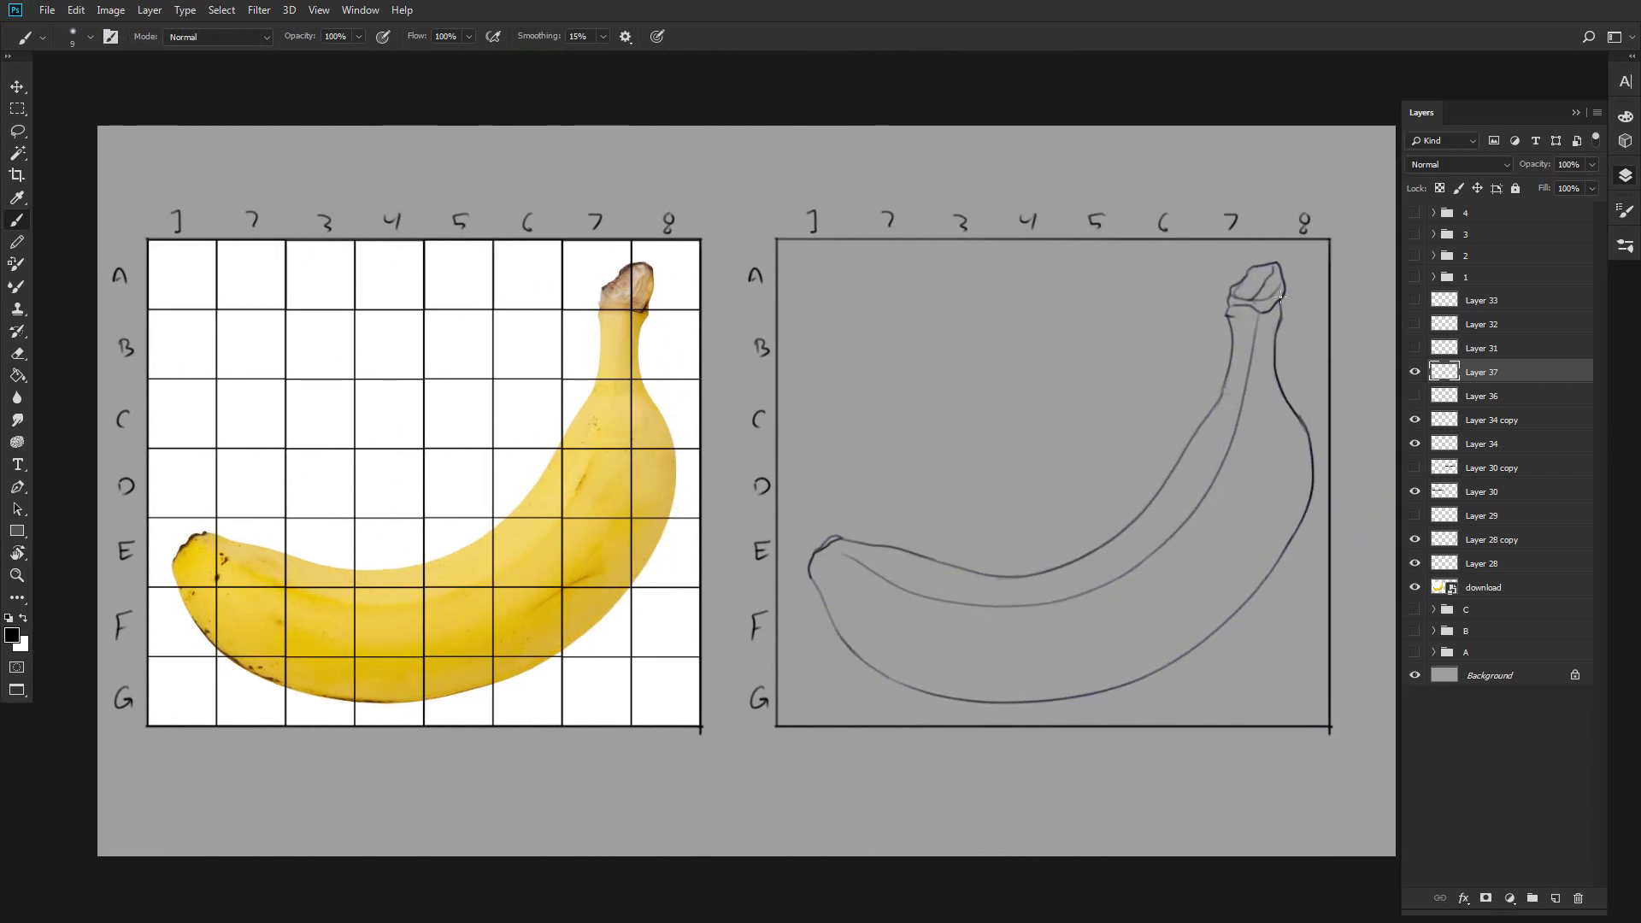
Thicken the inked banana's outer and lower edges, and hide the labels, grids and the drawing's frame.
mouse_move(1279, 304)
mouse_down()
mouse_move(1275, 372)
mouse_move(1313, 508)
mouse_up()
mouse_move(814, 586)
mouse_down()
mouse_move(865, 663)
mouse_move(1035, 701)
mouse_up()
drag(1414, 419, 1415, 540)
key(z)
drag(1010, 746, 667, 882)
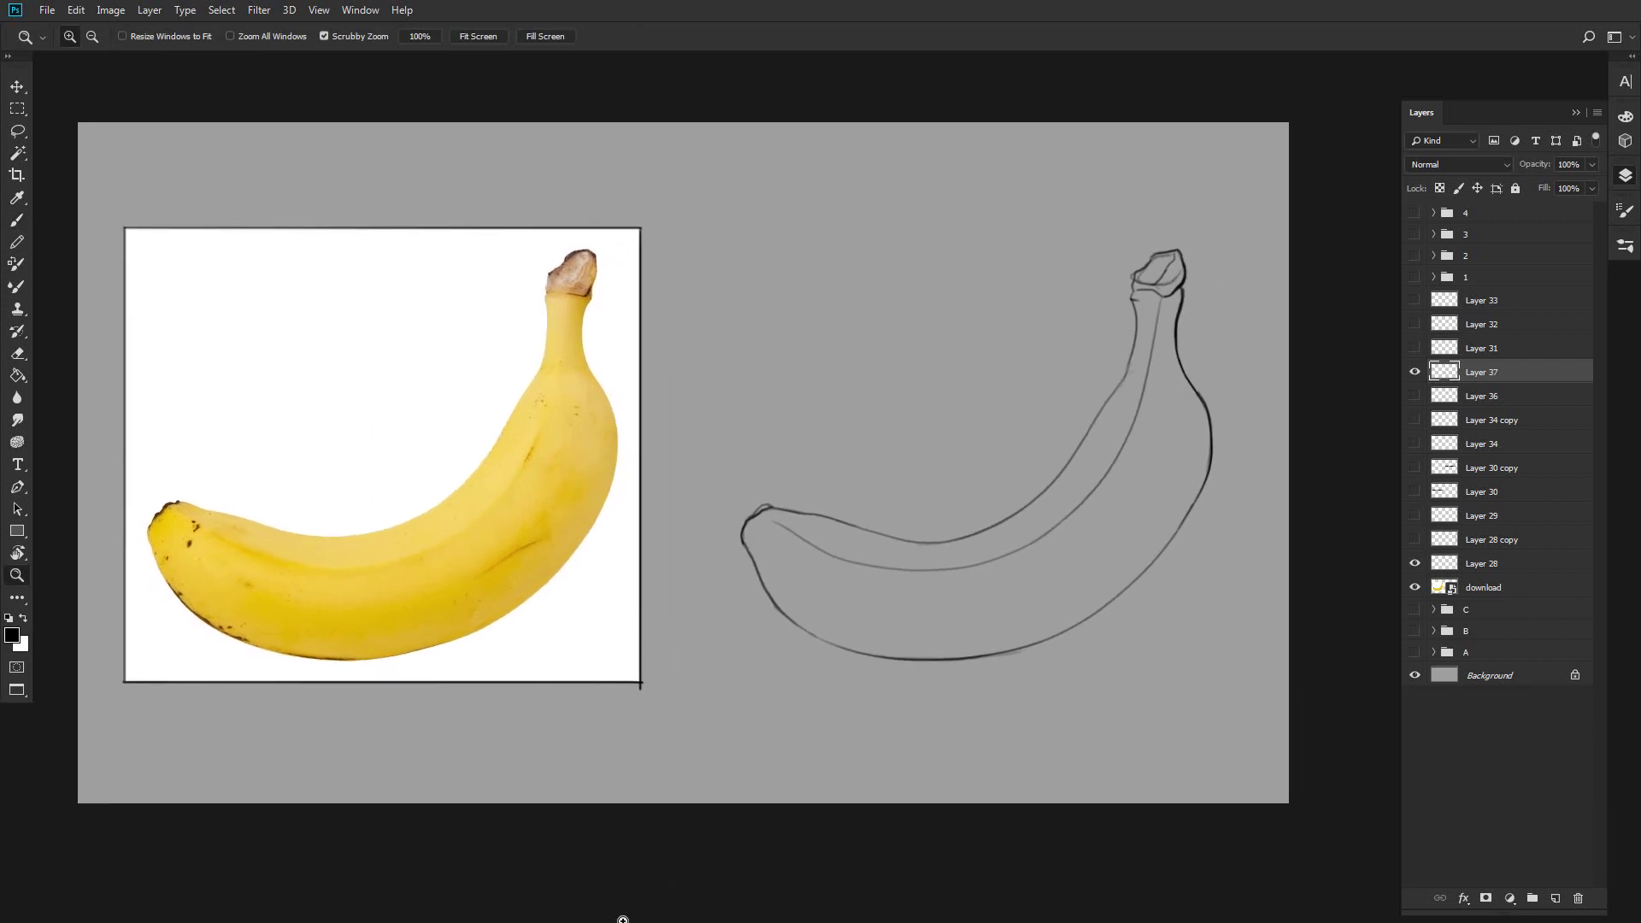
Move the inked banana layer above Layer 33, hide it, and show the empty right-hand frame again.
drag(1497, 375, 1491, 290)
click(1414, 300)
click(1415, 491)
click(1414, 491)
click(1415, 539)
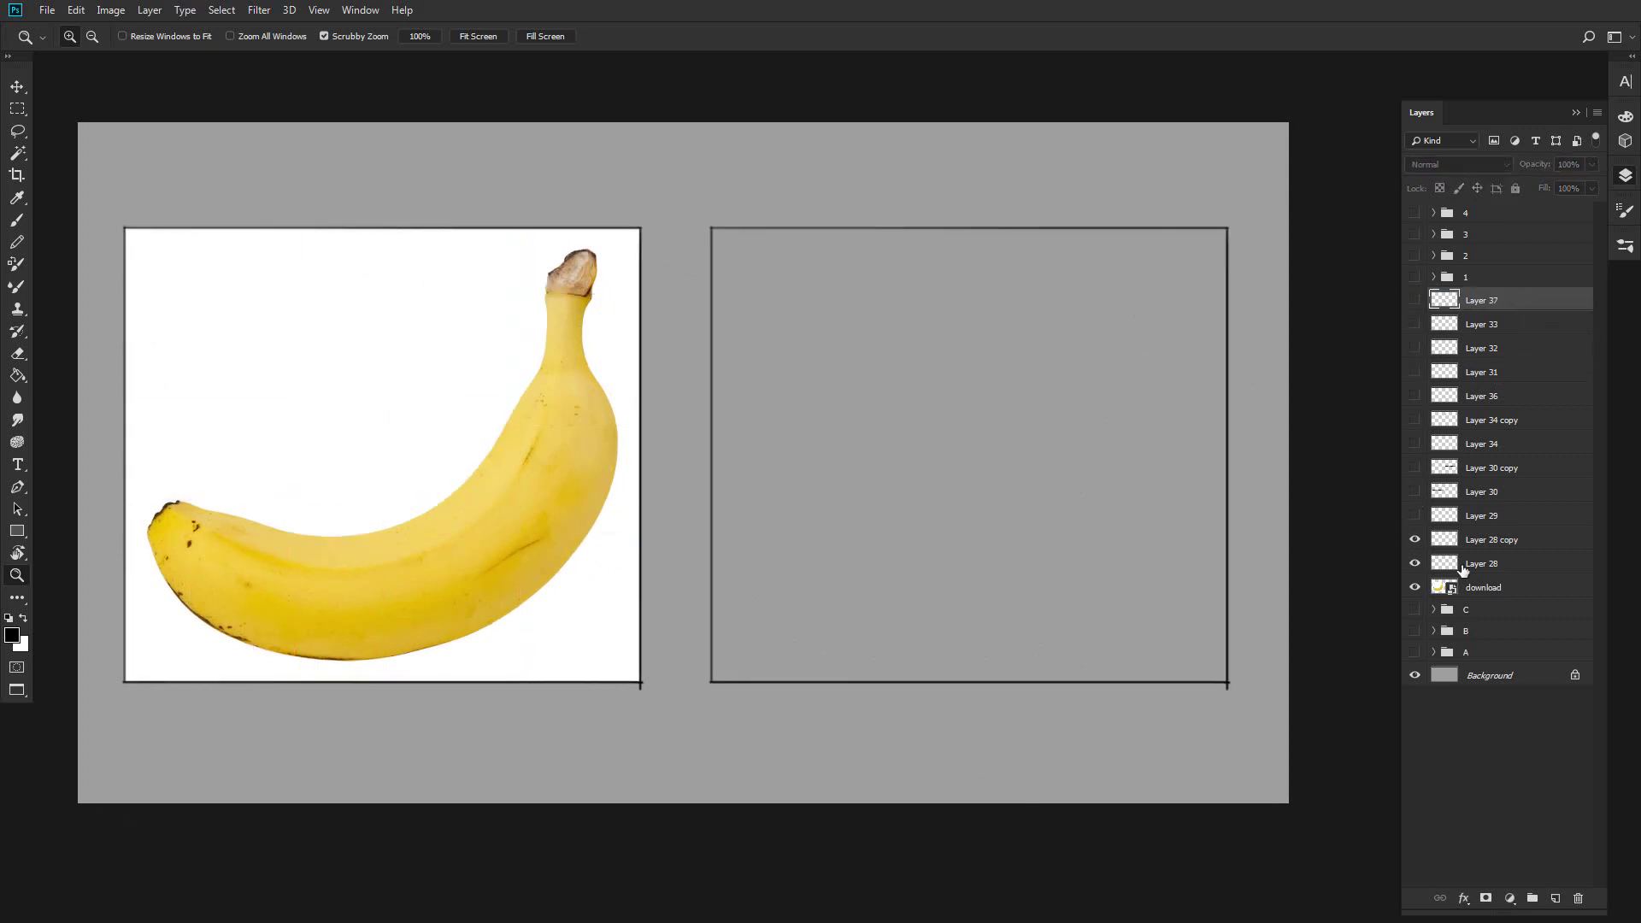
Draw a filled black square on a new layer in the upper-right corner of the banana picture.
click(1414, 491)
click(1555, 898)
click(17, 530)
drag(640, 228, 446, 422)
click(1414, 516)
Hollow out the black square by shrinking its selection and deleting the inside, leaving a thin outline.
ctrl+click(1444, 300)
click(222, 10)
mouse_move(256, 232)
click(162, 275)
click(906, 295)
key(Delete)
key(ctrl+d)
Duplicate the square outline into a grid of three columns and three rows, and merge the copies into one layer.
key(v)
drag(786, 707, 562, 724)
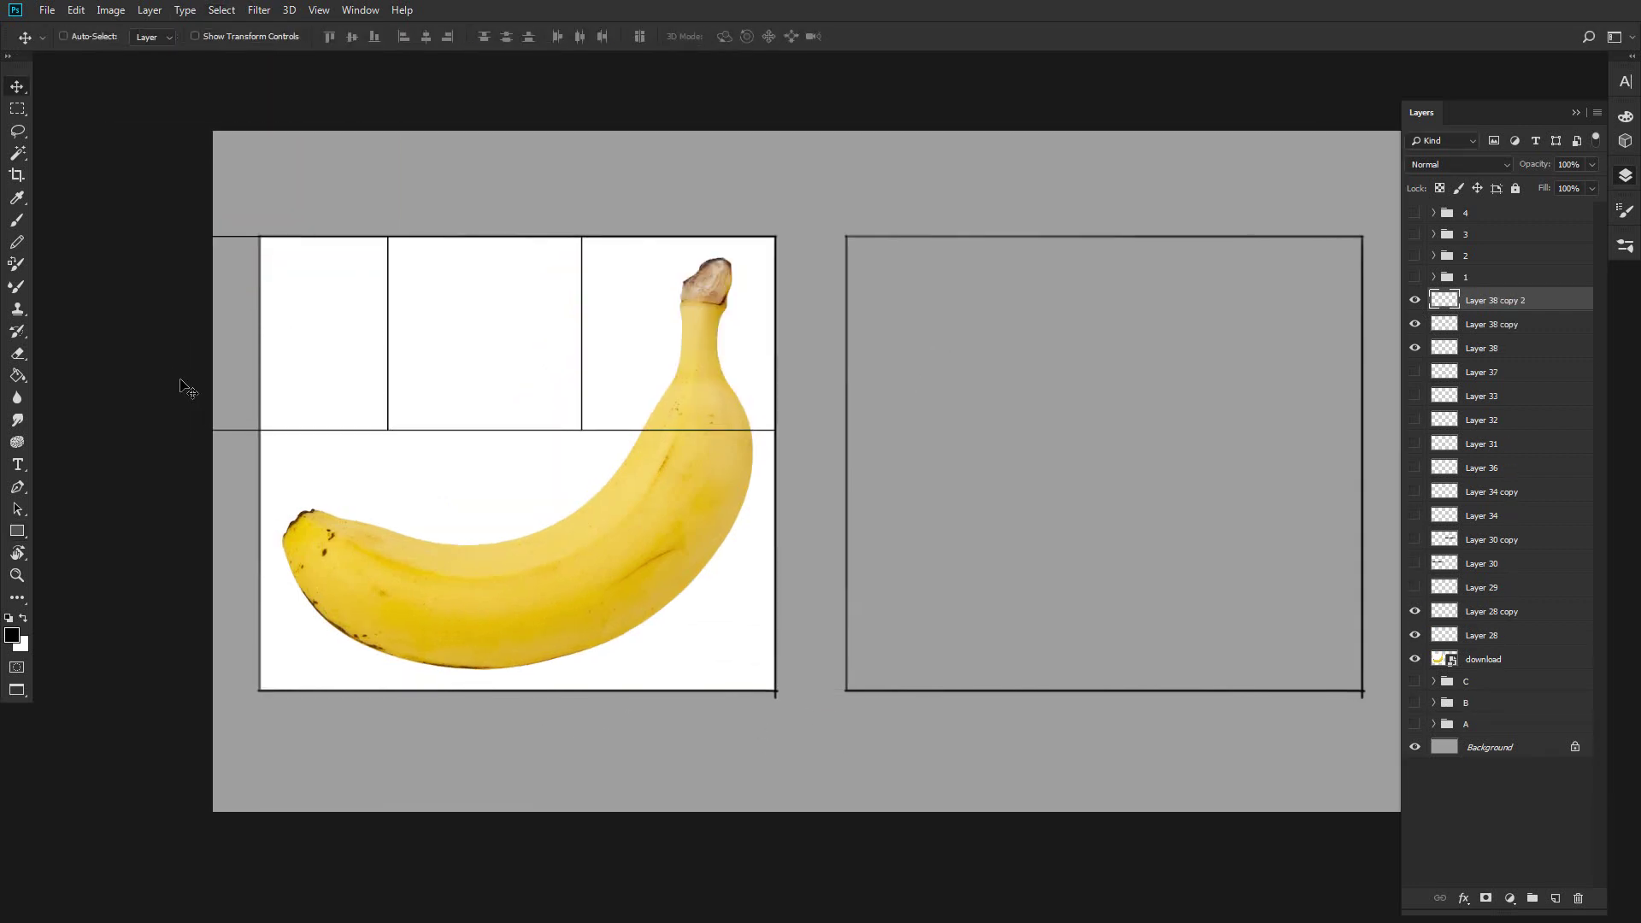
drag(183, 381, 827, 700)
key(ctrl+e)
key(ctrl+e)
Scale the three-by-three grid to fit the banana picture and copy it onto the right-hand frame.
key(ctrl+t)
drag(535, 780, 535, 660)
key(Return)
drag(747, 731, 577, 775)
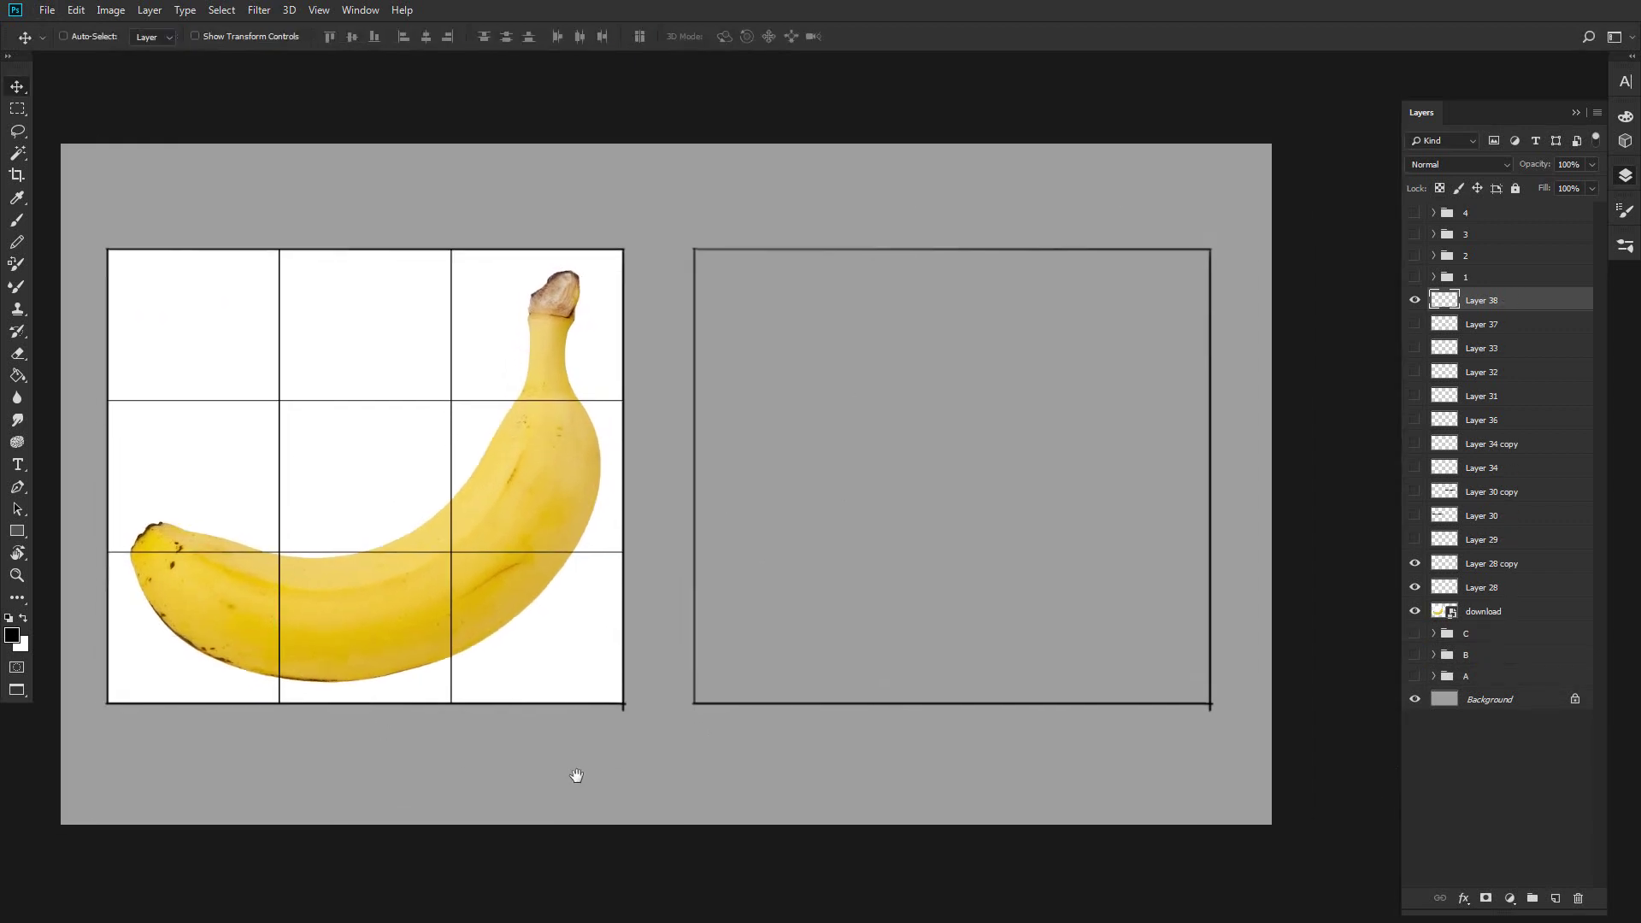
drag(268, 714, 869, 693)
Create a new layer above the grids and set the brush colour to red for marking guides on the stem.
key(ctrl+shift+alt+n)
key(b)
key(x)
click(12, 635)
key(Return)
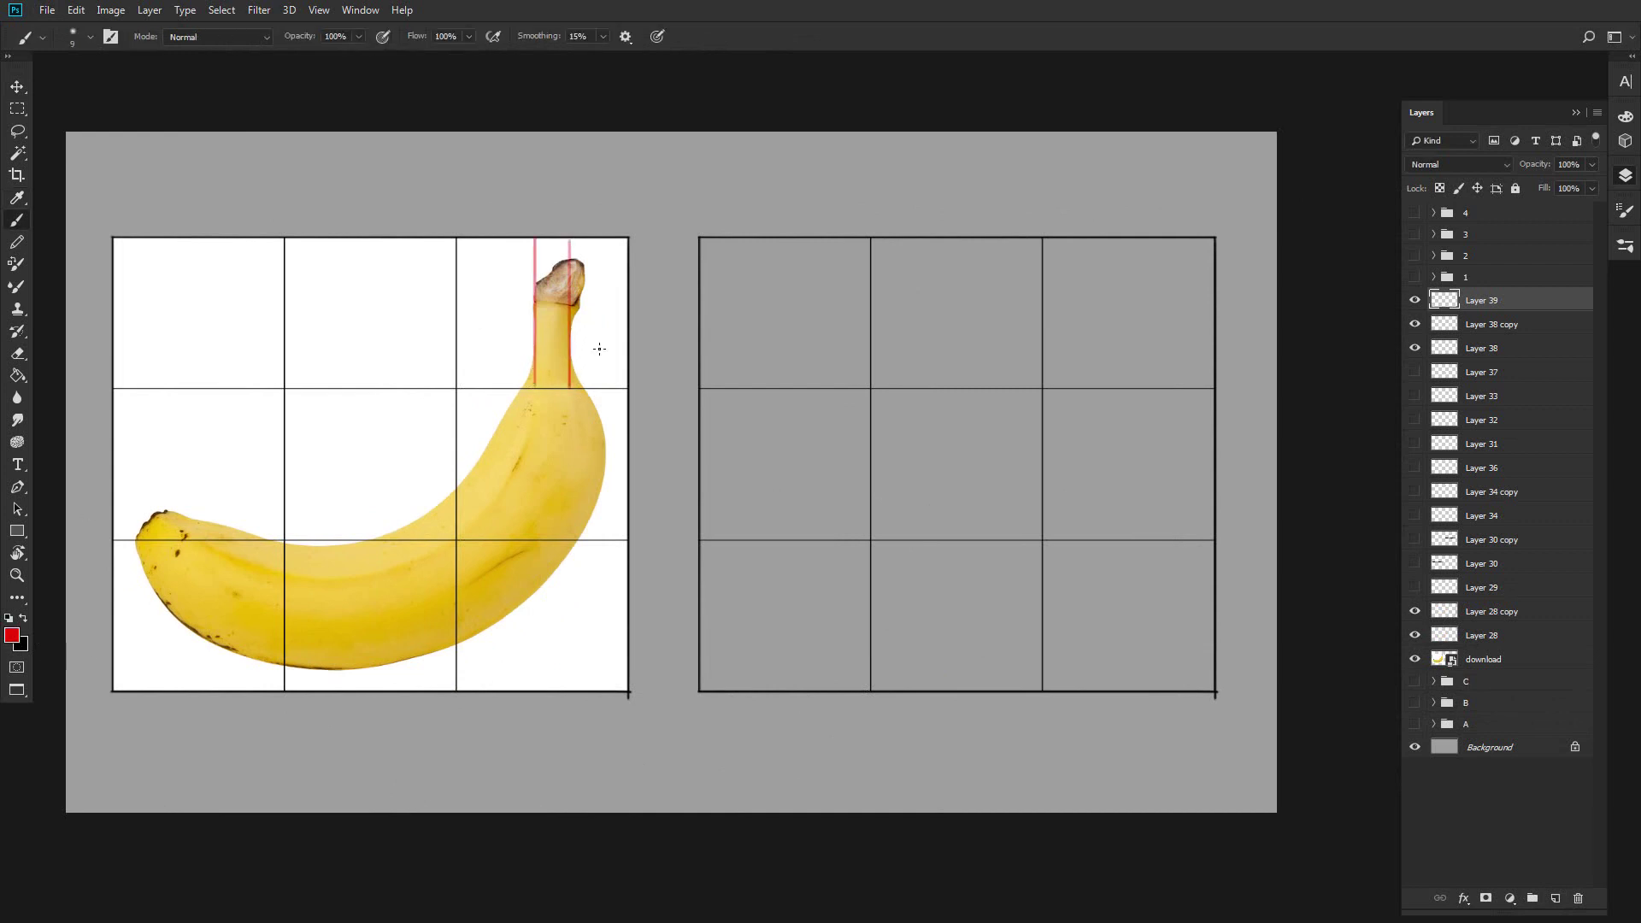
Sketch the banana's stem in blue in the upper-right cell of the empty grid.
key(x)
key(i)
key(b)
drag(1166, 385, 1153, 322)
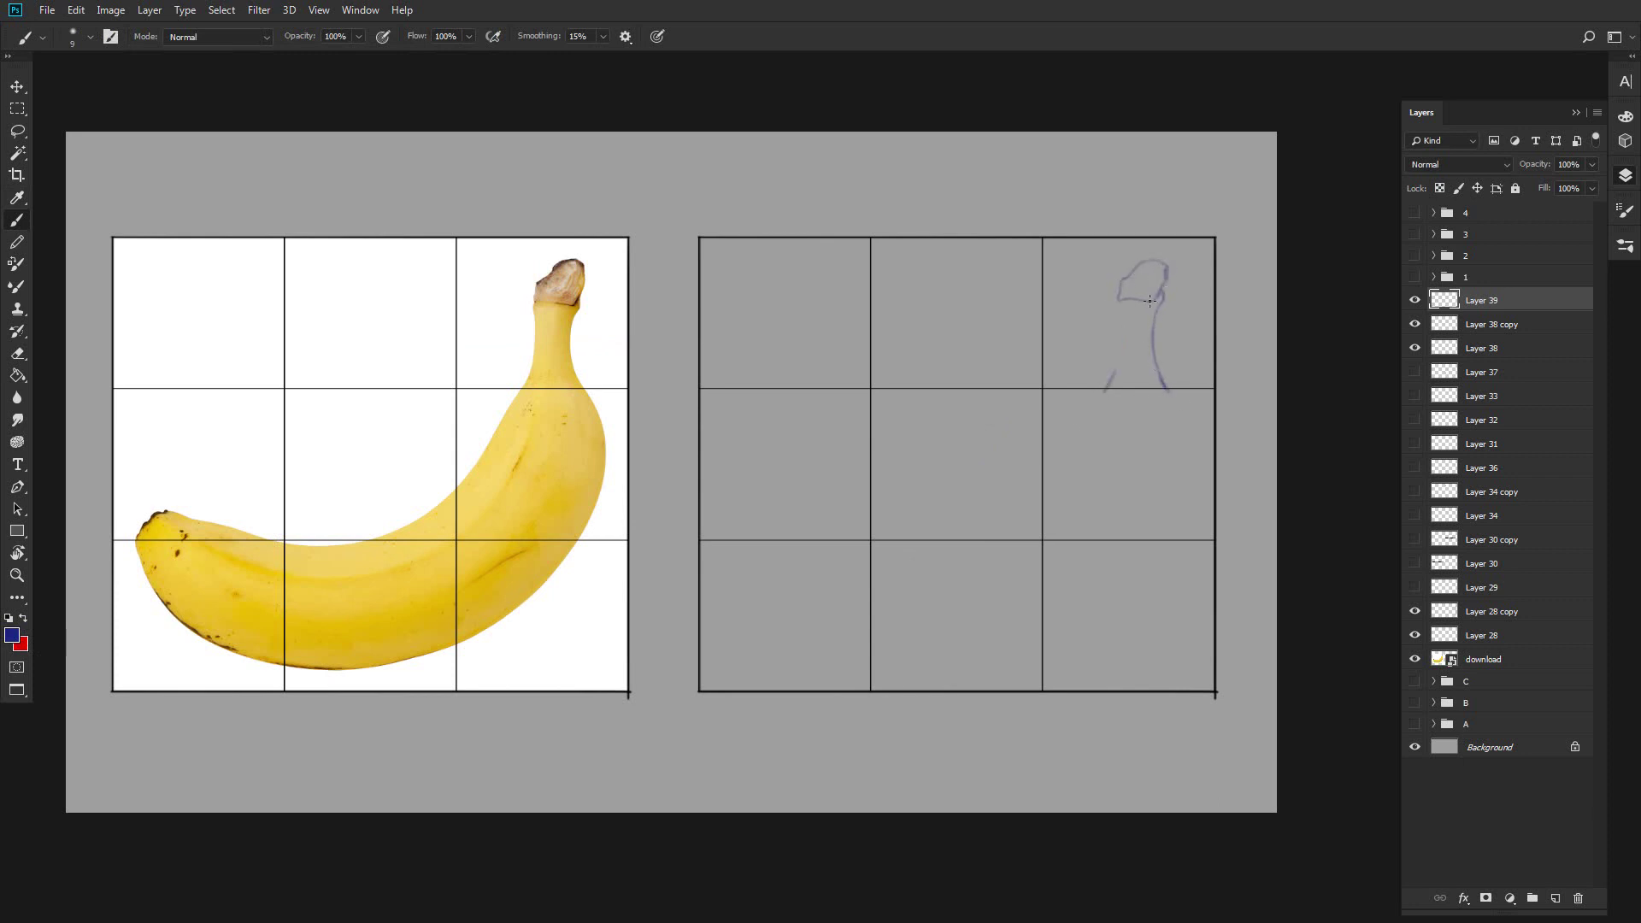
Sketch the banana's inner curve in blue from the stem to the tip, redrawing strokes that miss the grid crossings.
drag(1108, 389, 1055, 467)
key(ctrl+z)
drag(1108, 391, 1044, 493)
key(ctrl+z)
mouse_move(1105, 390)
mouse_down()
mouse_move(1011, 519)
mouse_move(1034, 499)
mouse_move(956, 546)
mouse_move(806, 528)
mouse_move(884, 550)
mouse_move(813, 547)
mouse_move(776, 524)
mouse_up()
key(ctrl+z)
key(ctrl+z)
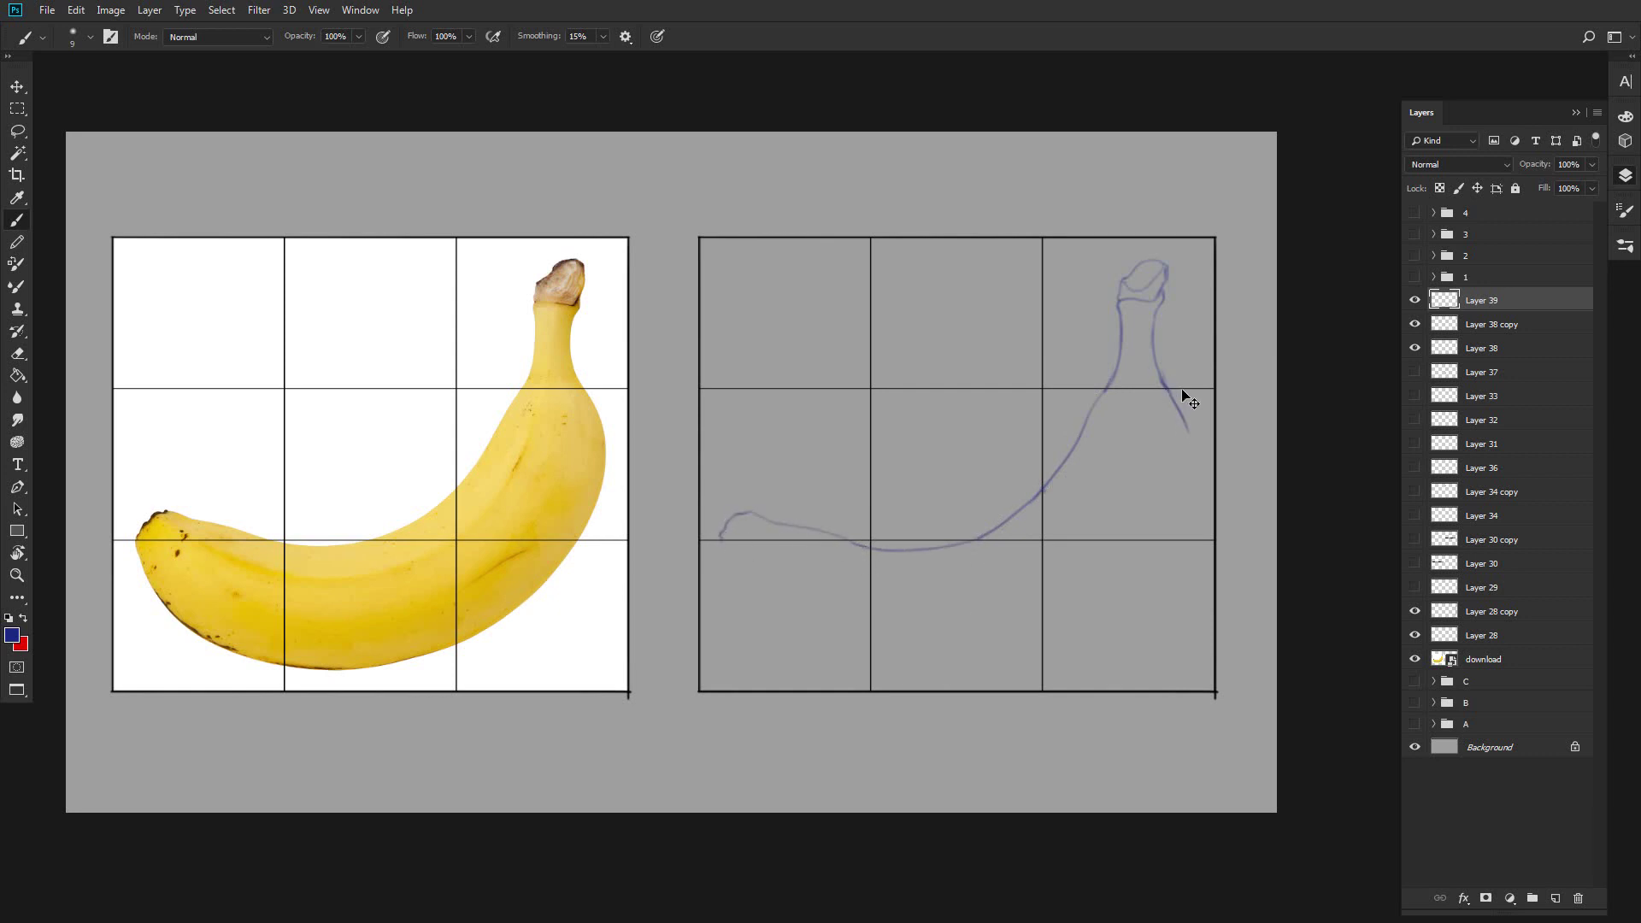
Sketch the banana's outer edge in blue from the stem around the lower cells to the tip.
drag(578, 539, 580, 381)
key(ctrl+z)
key(ctrl+z)
mouse_move(1168, 390)
mouse_down()
mouse_move(1167, 540)
mouse_move(990, 646)
mouse_move(849, 663)
mouse_move(722, 538)
mouse_up()
key(ctrl+z)
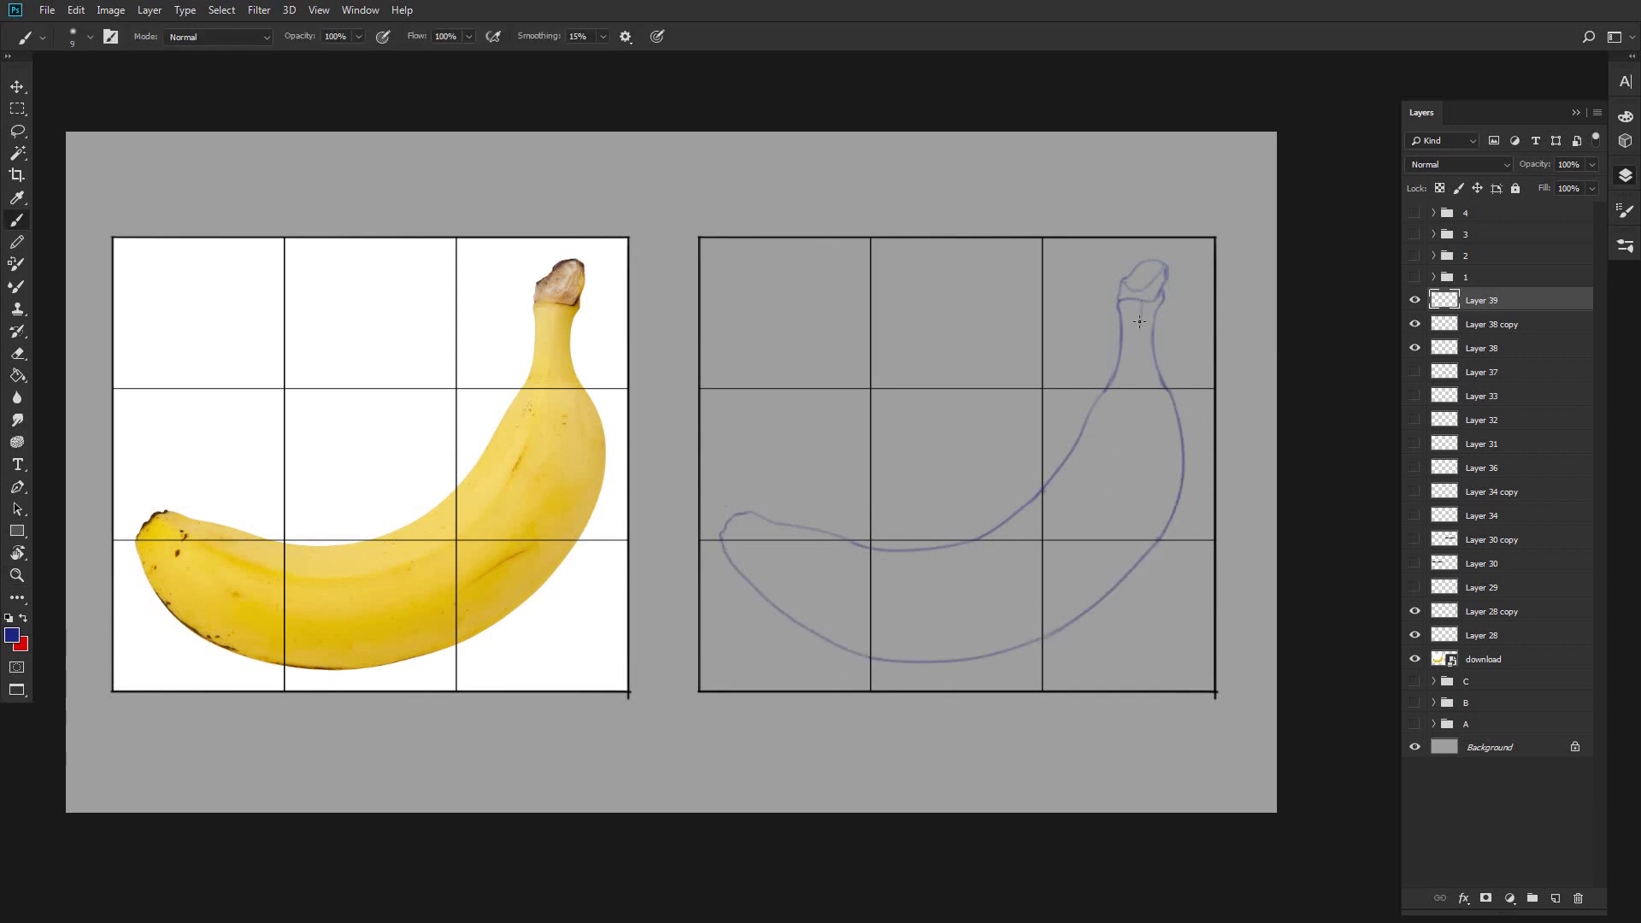
Sketch the ridge line in blue along the banana's body, redrawing it until it follows the reference.
mouse_move(1107, 450)
mouse_down()
mouse_move(1044, 542)
mouse_move(870, 586)
mouse_up()
key(ctrl+z)
drag(1041, 544, 831, 564)
key(ctrl+z)
key(ctrl+z)
mouse_move(1042, 544)
mouse_down()
mouse_move(867, 583)
mouse_move(763, 527)
mouse_up()
Hide both three-by-three grids and the reference picture's frame, and add a new layer above the blue sketch.
key(v)
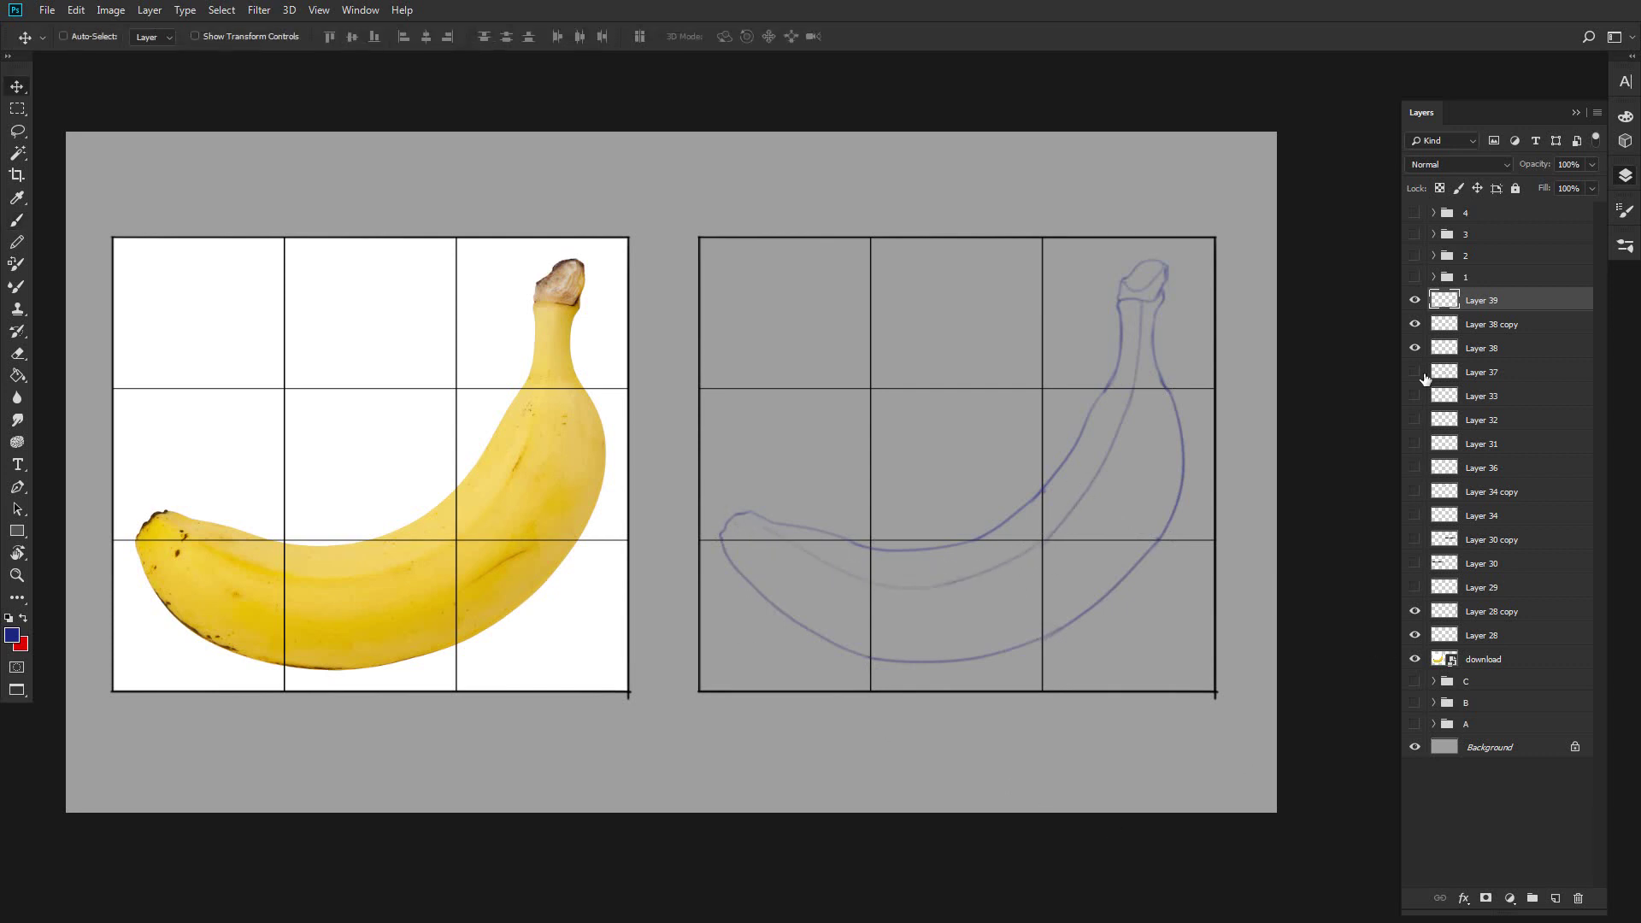
click(1415, 611)
click(1415, 612)
click(1415, 635)
click(1414, 324)
click(1413, 348)
click(1556, 898)
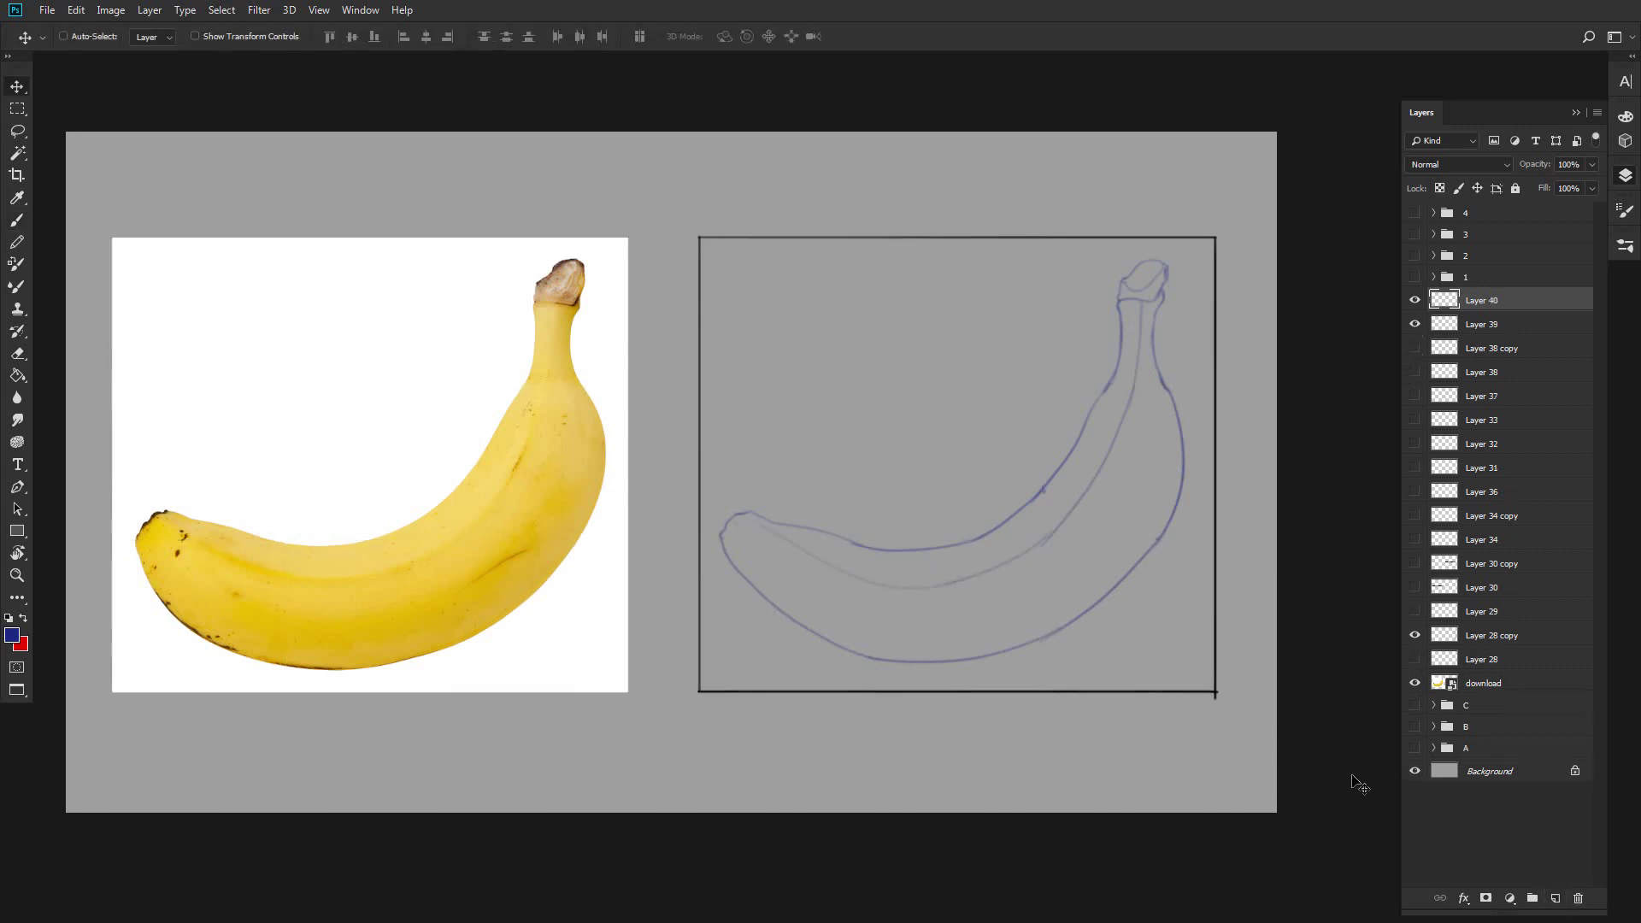
Ink the banana's stem, outer right edge and upper inner curve in black over the blue sketch.
key(b)
key(d)
mouse_move(1160, 285)
mouse_down()
mouse_move(1119, 301)
mouse_move(1153, 259)
mouse_move(1161, 291)
mouse_move(1162, 265)
mouse_move(1181, 507)
mouse_move(1089, 603)
mouse_up()
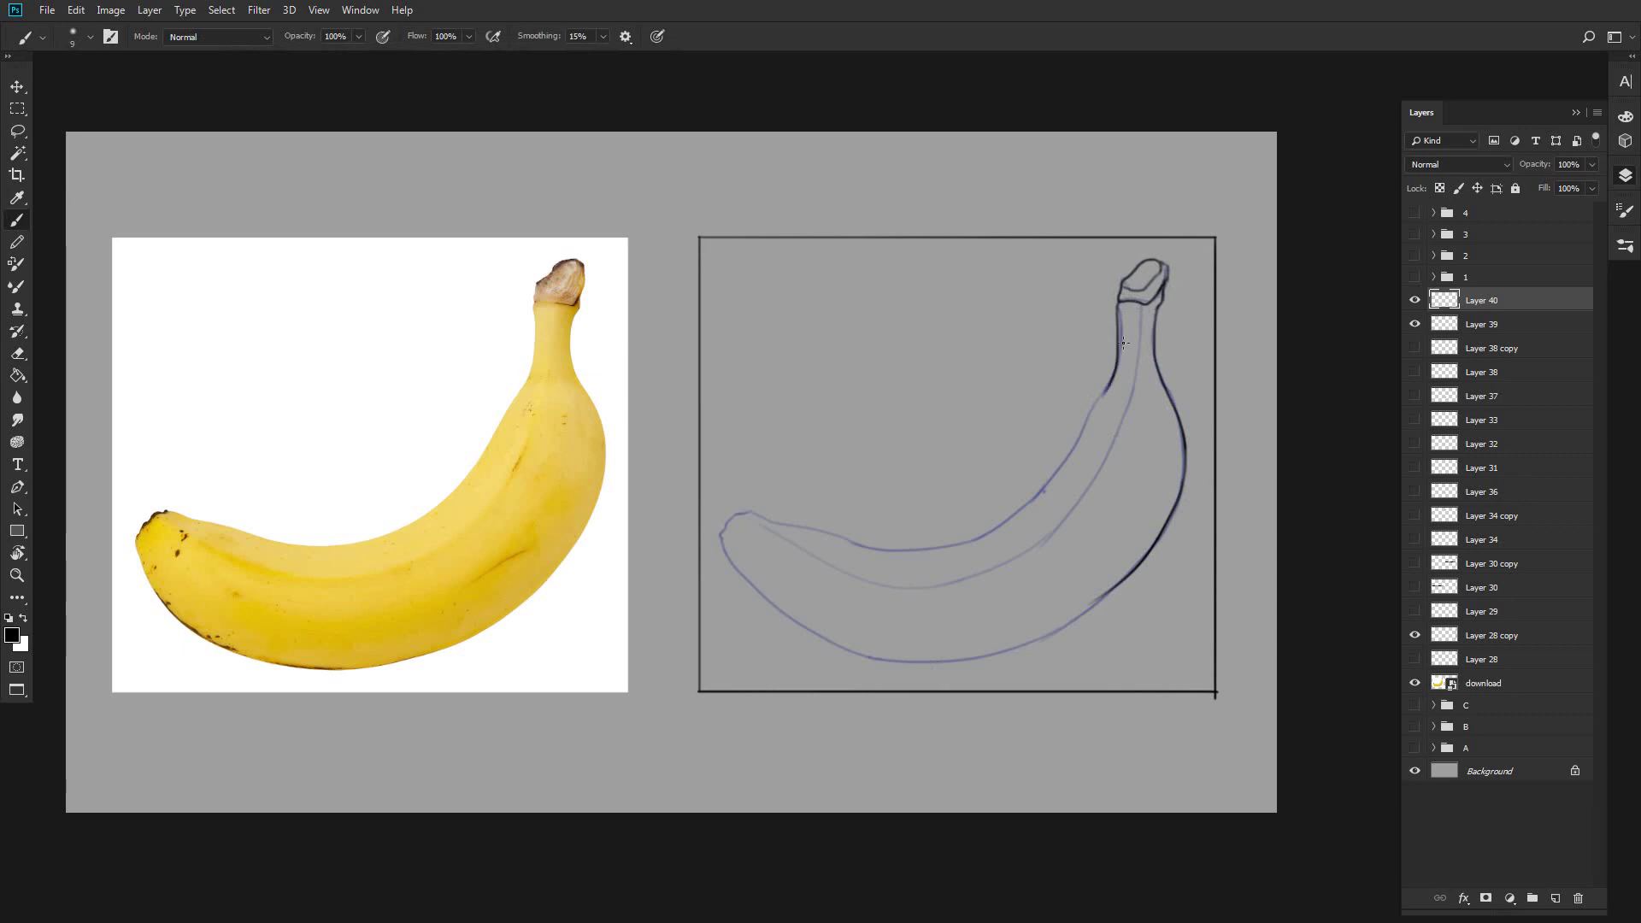
mouse_move(1118, 327)
mouse_down()
mouse_move(1111, 384)
mouse_move(973, 542)
mouse_up()
Ink the rest of the inner curve, the tip and the lower outer edge of the banana in black.
key(r)
mouse_move(1060, 534)
mouse_down()
mouse_move(1165, 257)
mouse_move(512, 504)
mouse_move(716, 334)
mouse_up()
key(e)
key(b)
mouse_move(653, 475)
mouse_down()
mouse_move(892, 446)
mouse_move(780, 401)
mouse_up()
key(r)
mouse_move(776, 430)
mouse_down()
mouse_move(756, 404)
mouse_move(725, 420)
mouse_up()
drag(722, 422, 679, 626)
key(ctrl+z)
key(r)
mouse_move(949, 779)
mouse_down()
mouse_move(1160, 622)
mouse_move(1158, 449)
mouse_up()
Ink the ridge line along the banana's body in black and hide the blue sketch on Layer 39.
mouse_move(1142, 305)
mouse_down()
mouse_move(1119, 444)
mouse_move(1023, 560)
mouse_up()
drag(761, 530, 1017, 566)
click(1414, 324)
Thicken the inked lines at the banana's stem, tip and lower edge.
drag(1168, 268, 1158, 316)
drag(1128, 302, 1121, 354)
drag(753, 512, 722, 538)
drag(884, 658, 979, 657)
Show the earlier inked banana on Layer 37 to compare it with the new one, and hide both drawings.
click(1415, 396)
click(1452, 396)
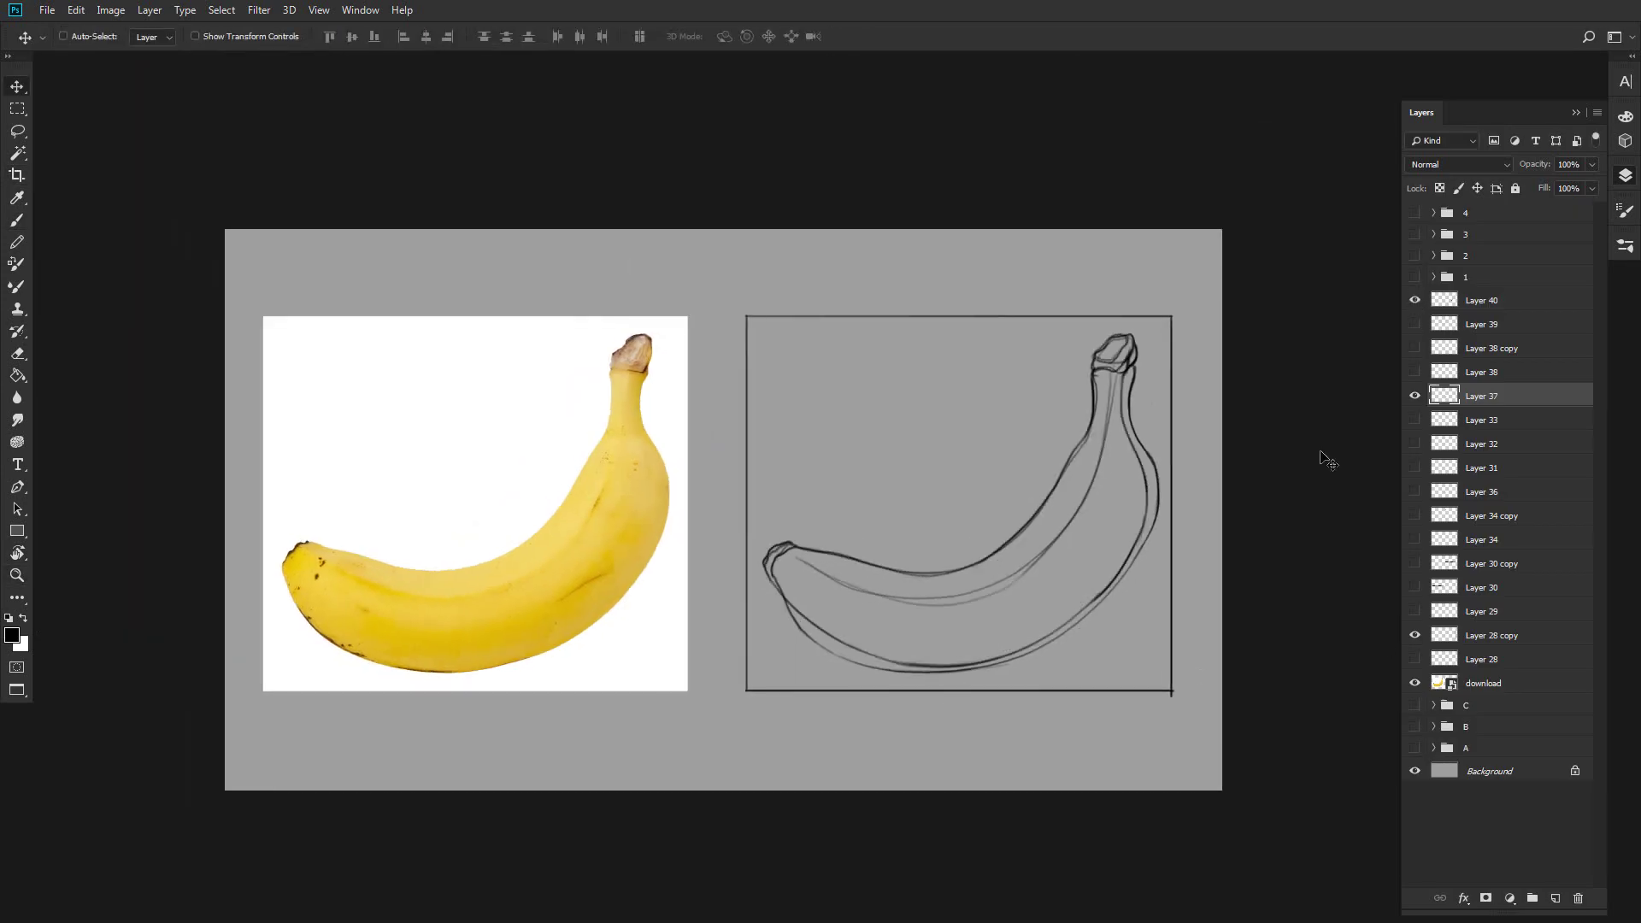
click(1414, 396)
click(1414, 300)
Move Layer 37 directly below Layer 40 and show the frame around the banana picture again.
drag(1501, 394, 1499, 313)
click(1414, 324)
click(1414, 324)
click(1497, 348)
click(1414, 660)
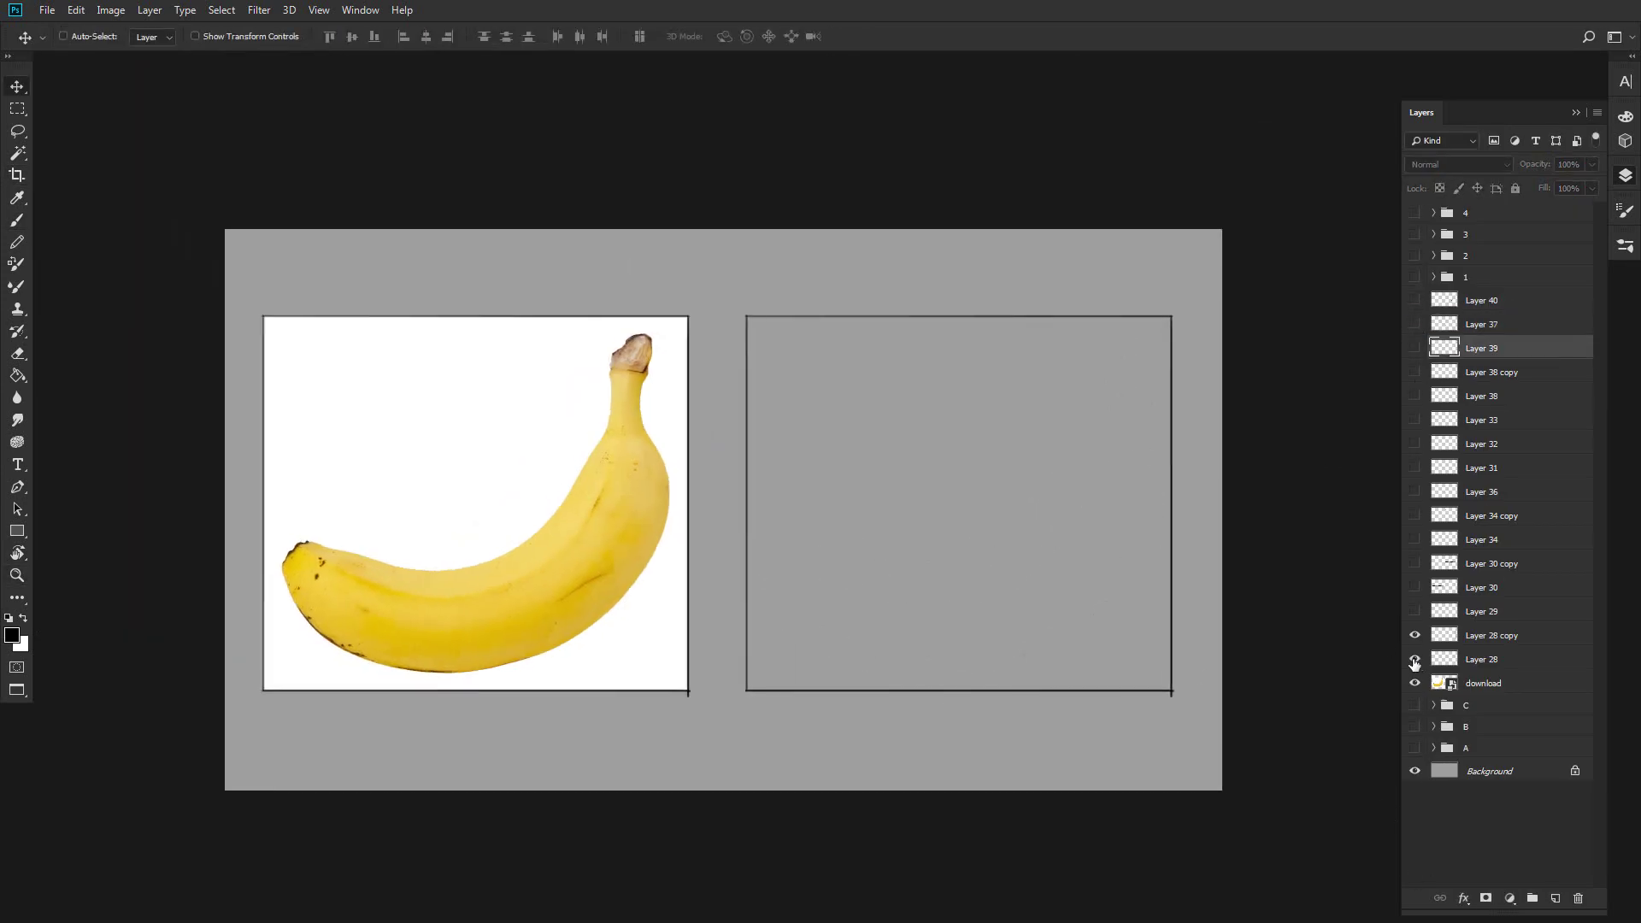
Draw a larger filled black rectangle on a new layer over the upper-right quarter of the banana picture.
key(u)
click(1555, 897)
drag(689, 316, 475, 520)
click(646, 552)
key(Escape)
key(v)
mouse_move(664, 508)
mouse_down()
mouse_move(651, 519)
mouse_move(662, 510)
mouse_up()
Hollow out the larger rectangle by shrinking its selection and deleting the inside, leaving a thin outline.
ctrl+click(1442, 348)
click(221, 10)
mouse_move(235, 230)
click(145, 274)
key(Return)
key(Delete)
key(ctrl+d)
Duplicate the rectangle outline sideways, merge the pair and scale it to the banana picture's width.
alt+drag(784, 728, 568, 731)
key(ctrl+e)
key(ctrl+t)
drag(260, 440, 264, 441)
key(Return)
Duplicate the row downward, merge and scale it into a two-by-two grid, and copy it onto the right-hand frame.
alt+drag(787, 423, 786, 624)
key(ctrl+e)
key(ctrl+t)
drag(475, 726, 475, 691)
key(Return)
drag(478, 761, 981, 706)
Create a new layer above the two-by-two grids and set the brush colour to dark blue.
click(1554, 897)
key(b)
key(x)
click(12, 635)
key(Return)
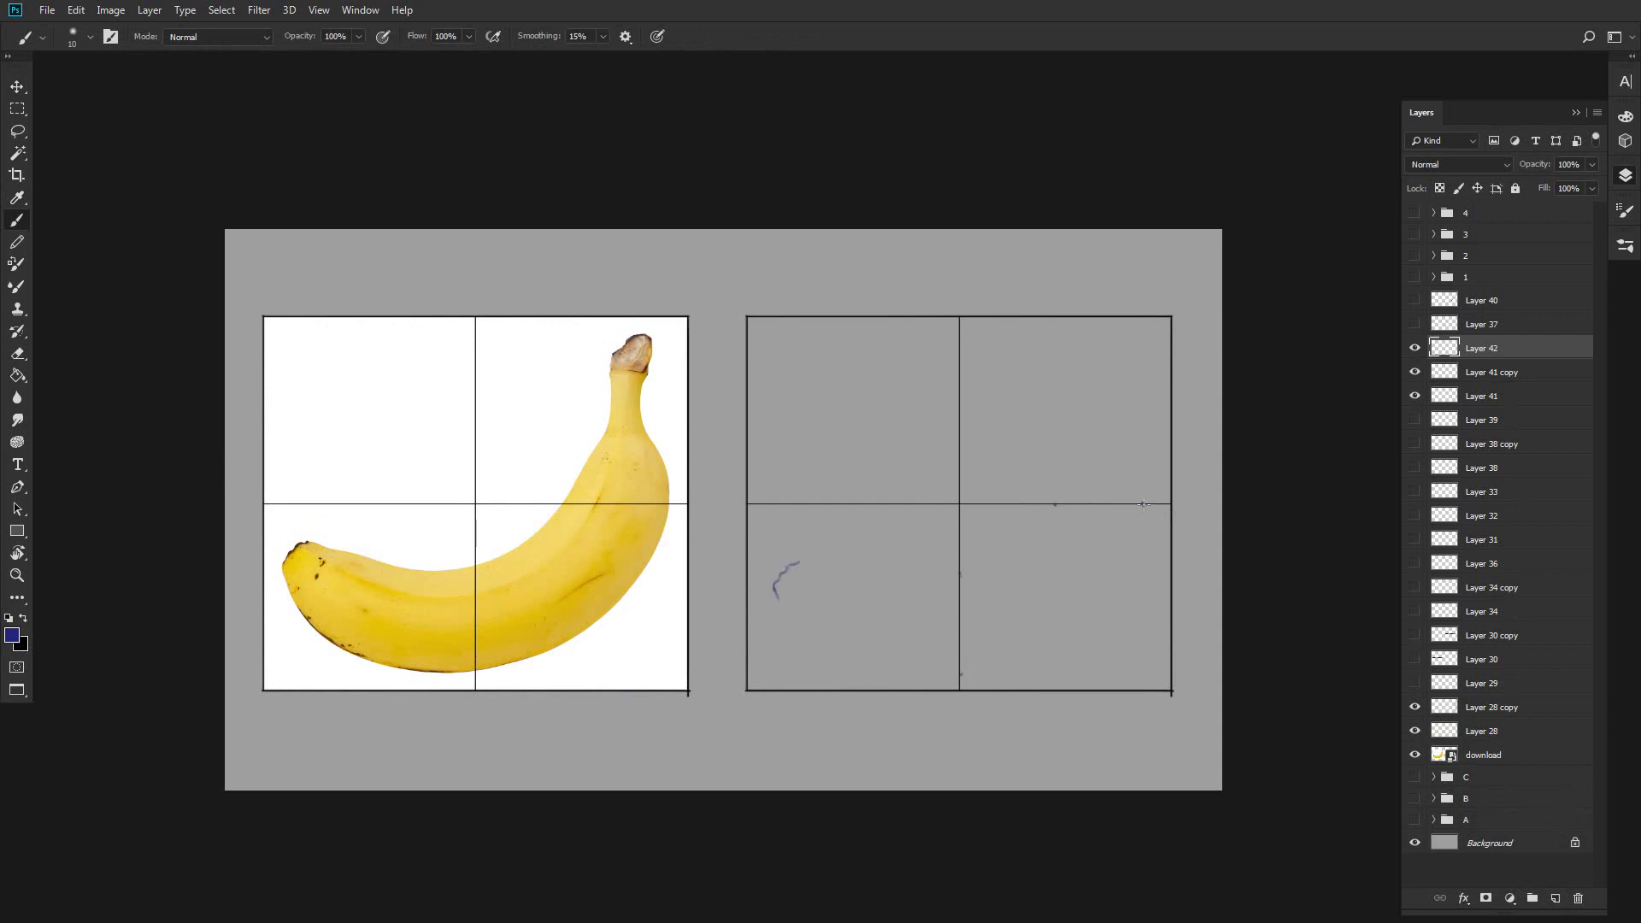
Sketch the end of the banana's stem in blue in the upper-right cell and transform it into position.
mouse_move(1133, 345)
mouse_down()
mouse_move(1129, 380)
mouse_move(1129, 341)
mouse_move(1162, 329)
mouse_up()
key(m)
key(ctrl+t)
drag(1097, 361, 1105, 359)
key(Return)
key(ctrl+d)
Sketch the stem's side and the banana's inner curve down to the grid's vertical centre line, redrawing misplaced strokes.
key(b)
key(e)
key(b)
mouse_move(1133, 389)
mouse_down()
mouse_move(1143, 517)
mouse_move(1121, 436)
mouse_move(1147, 528)
mouse_move(1091, 441)
mouse_up()
key(ctrl+z)
key(ctrl+z)
key(ctrl+z)
mouse_move(1134, 389)
mouse_down()
mouse_move(1124, 470)
mouse_move(1075, 470)
mouse_up()
key(ctrl+z)
mouse_move(1097, 410)
mouse_down()
mouse_move(1055, 504)
mouse_move(964, 573)
mouse_up()
Erase and redraw the uneven part of the inner curve, and extend it to the banana's tip.
key(e)
key(b)
key(e)
mouse_move(1035, 523)
mouse_down()
mouse_move(1064, 480)
mouse_move(987, 569)
mouse_move(1065, 480)
mouse_move(1024, 533)
mouse_up()
key(b)
key(e)
key(b)
key(ctrl+z)
key(ctrl+z)
drag(1090, 442, 1026, 545)
mouse_move(961, 573)
mouse_down()
mouse_move(1039, 540)
mouse_move(807, 565)
mouse_up()
key(ctrl+z)
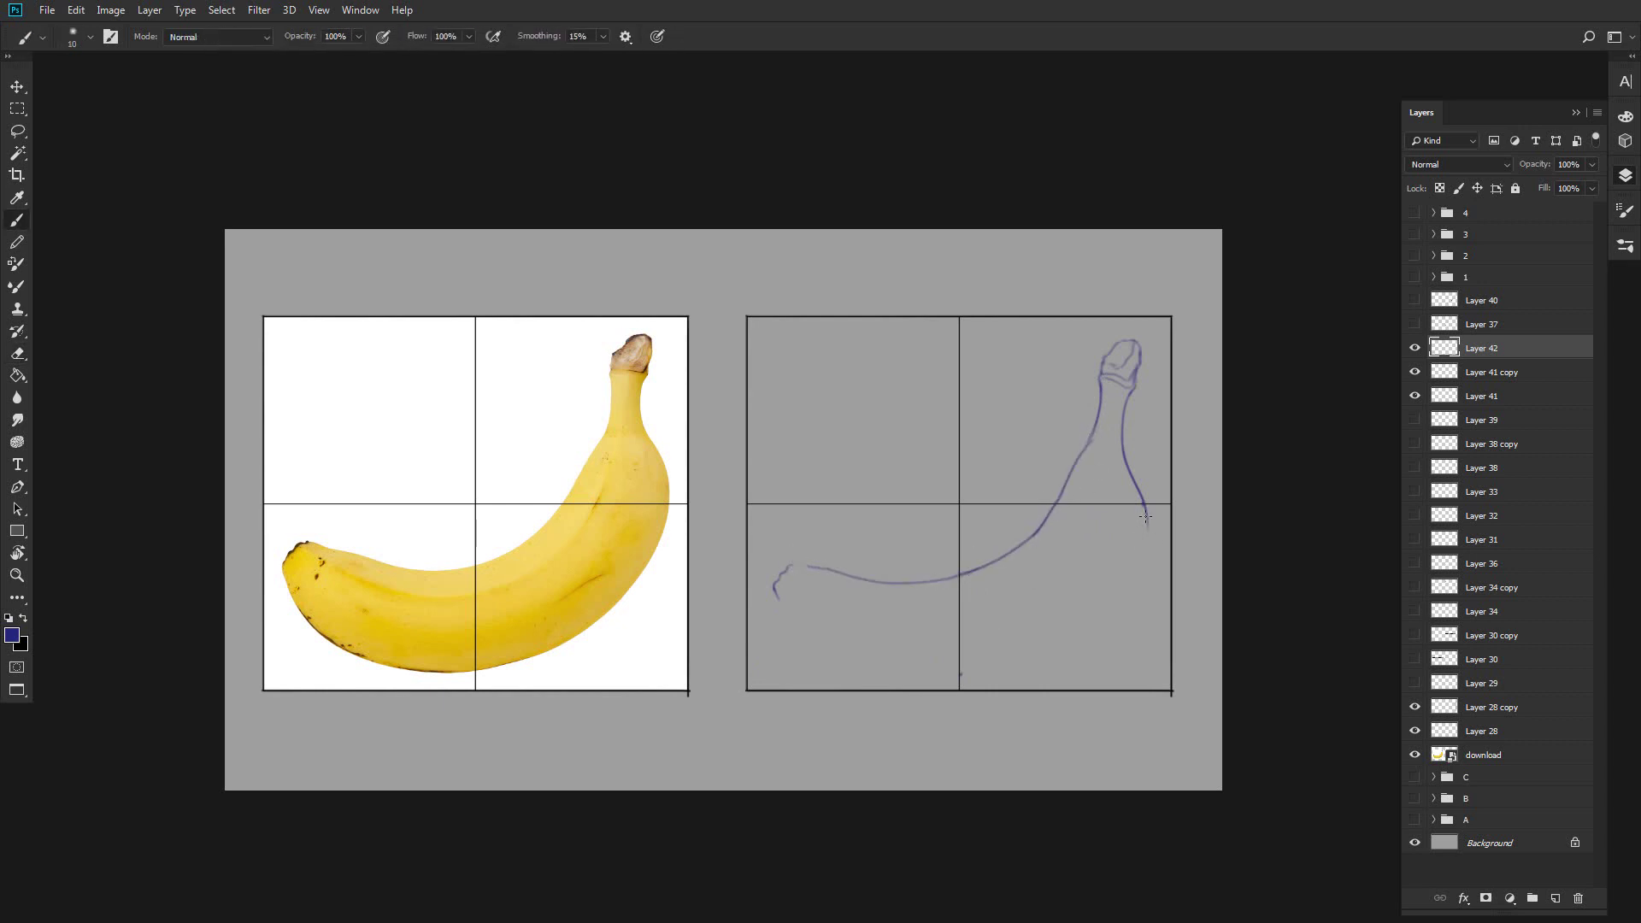
Sketch the banana's outer edge from the stem around to the tip, and add the ridge line along its body.
mouse_move(1143, 506)
mouse_down()
mouse_move(955, 667)
mouse_move(774, 590)
mouse_up()
drag(1102, 472, 996, 595)
key(ctrl+z)
drag(1117, 391, 1006, 585)
drag(795, 579, 917, 600)
Adjust the shape of the blue banana sketch slightly with a transform and switch the foreground colour to black.
key(ctrl+t)
right_click(1122, 557)
click(1154, 692)
drag(1145, 569, 1141, 569)
key(Return)
key(ctrl+t)
key(Return)
key(v)
key(x)
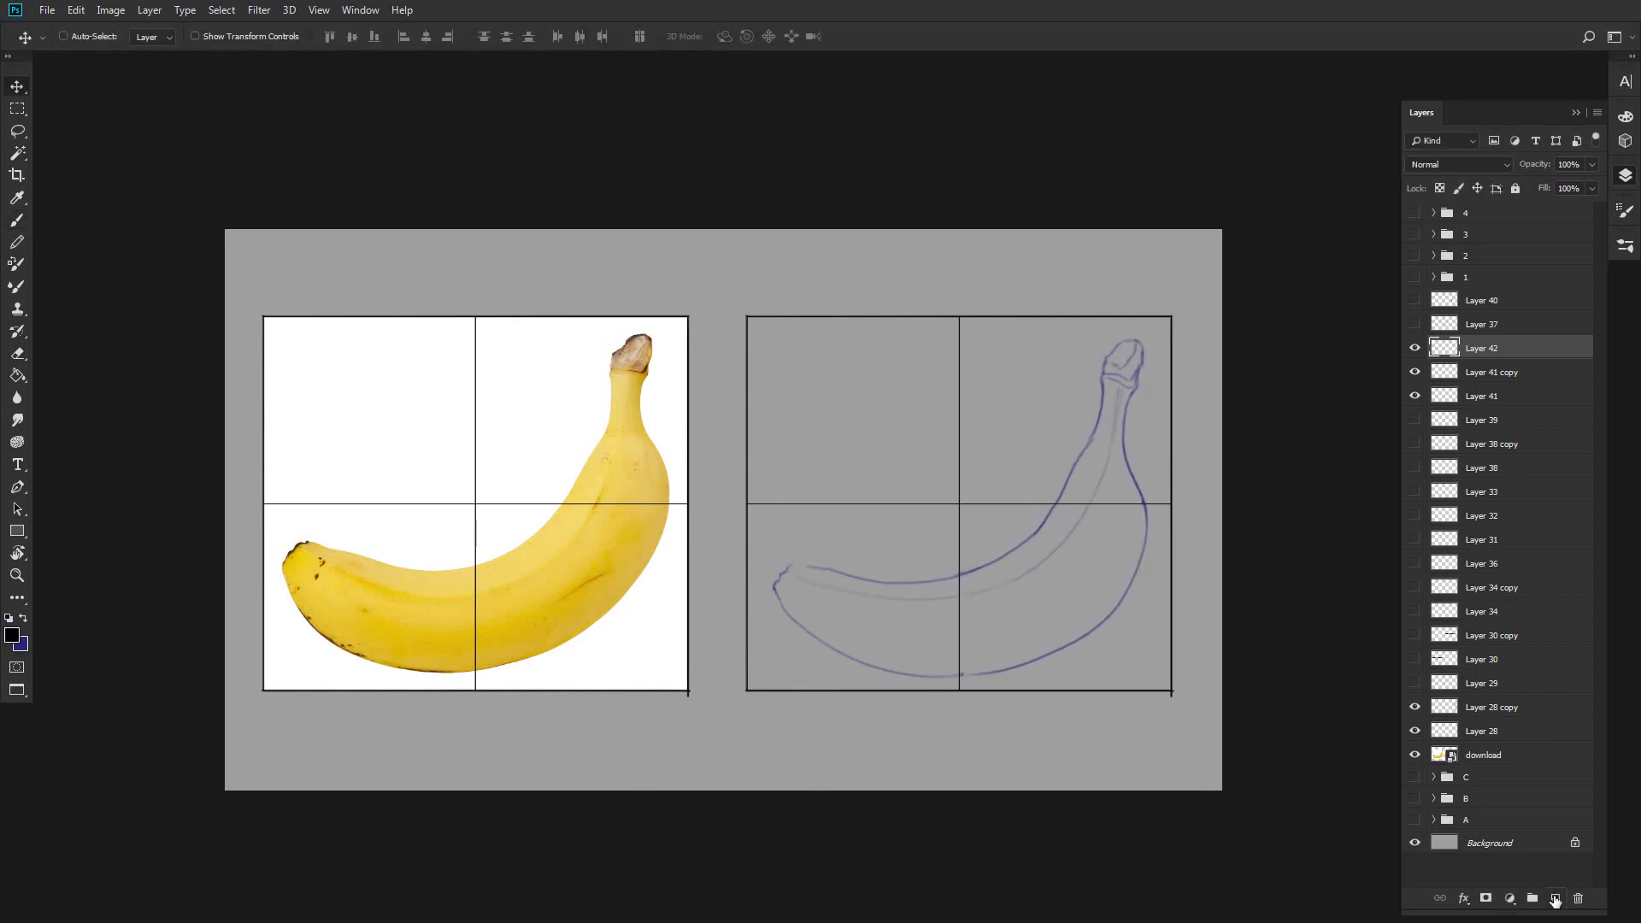
Hide the two-by-two grid and, on a new layer, ink the stem and the inner curve in black over the blue sketch.
key(ctrl+shift+alt+n)
click(1414, 396)
click(1414, 420)
key(b)
drag(1103, 372, 1143, 367)
mouse_move(1103, 382)
mouse_down()
mouse_move(1093, 442)
mouse_move(941, 575)
mouse_up()
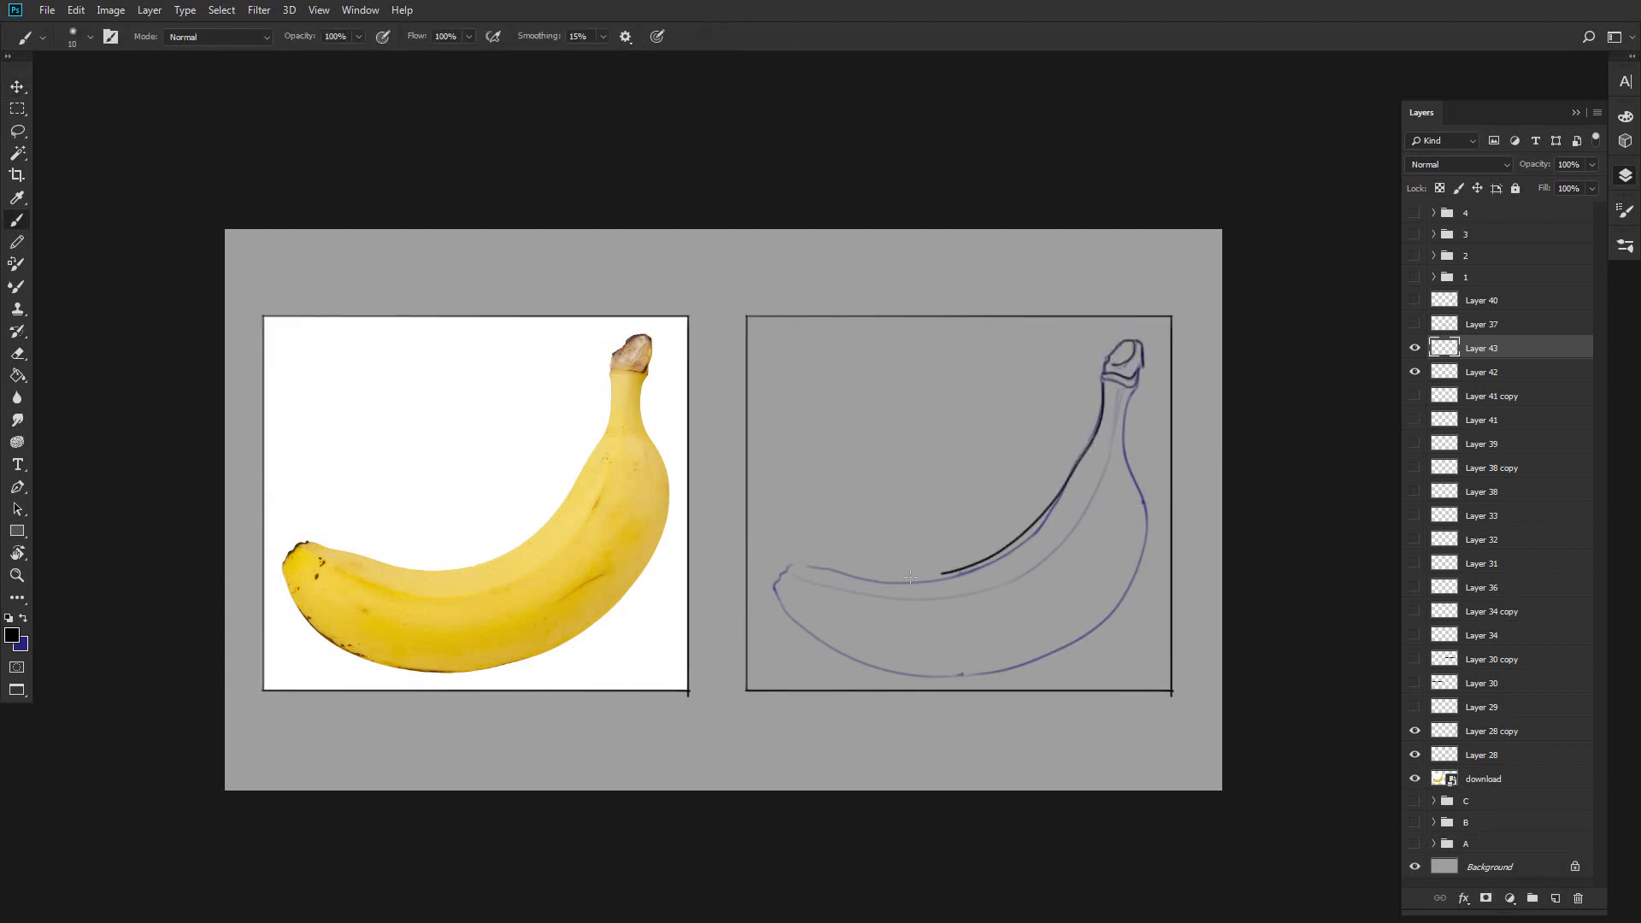
key(ctrl+z)
drag(1093, 442, 997, 559)
mouse_move(787, 565)
mouse_down()
mouse_move(980, 575)
mouse_move(1015, 551)
mouse_up()
Ink the outer edge beside the stem and the banana's tip in black, redoing misplaced strokes.
drag(1128, 383, 1127, 466)
key(ctrl+z)
mouse_move(1125, 454)
mouse_down()
mouse_move(1146, 566)
mouse_move(1129, 589)
mouse_up()
key(ctrl+z)
drag(791, 568, 775, 592)
Ink the lower outer edge of the banana and shift part of the black line slightly with a transform.
key(r)
mouse_move(906, 641)
mouse_down()
mouse_move(484, 397)
mouse_move(501, 349)
mouse_up()
mouse_move(520, 605)
mouse_down()
mouse_move(672, 377)
mouse_move(722, 367)
mouse_move(598, 512)
mouse_up()
key(ctrl+z)
key(l)
key(ctrl+t)
drag(538, 436, 551, 435)
key(Return)
key(ctrl+d)
Finish inking the outer edge and the ridge line along the body, and hide the blue sketch layer.
key(r)
drag(671, 419, 681, 576)
key(r)
key(Escape)
click(1415, 372)
key(e)
key(b)
drag(1110, 409, 1023, 570)
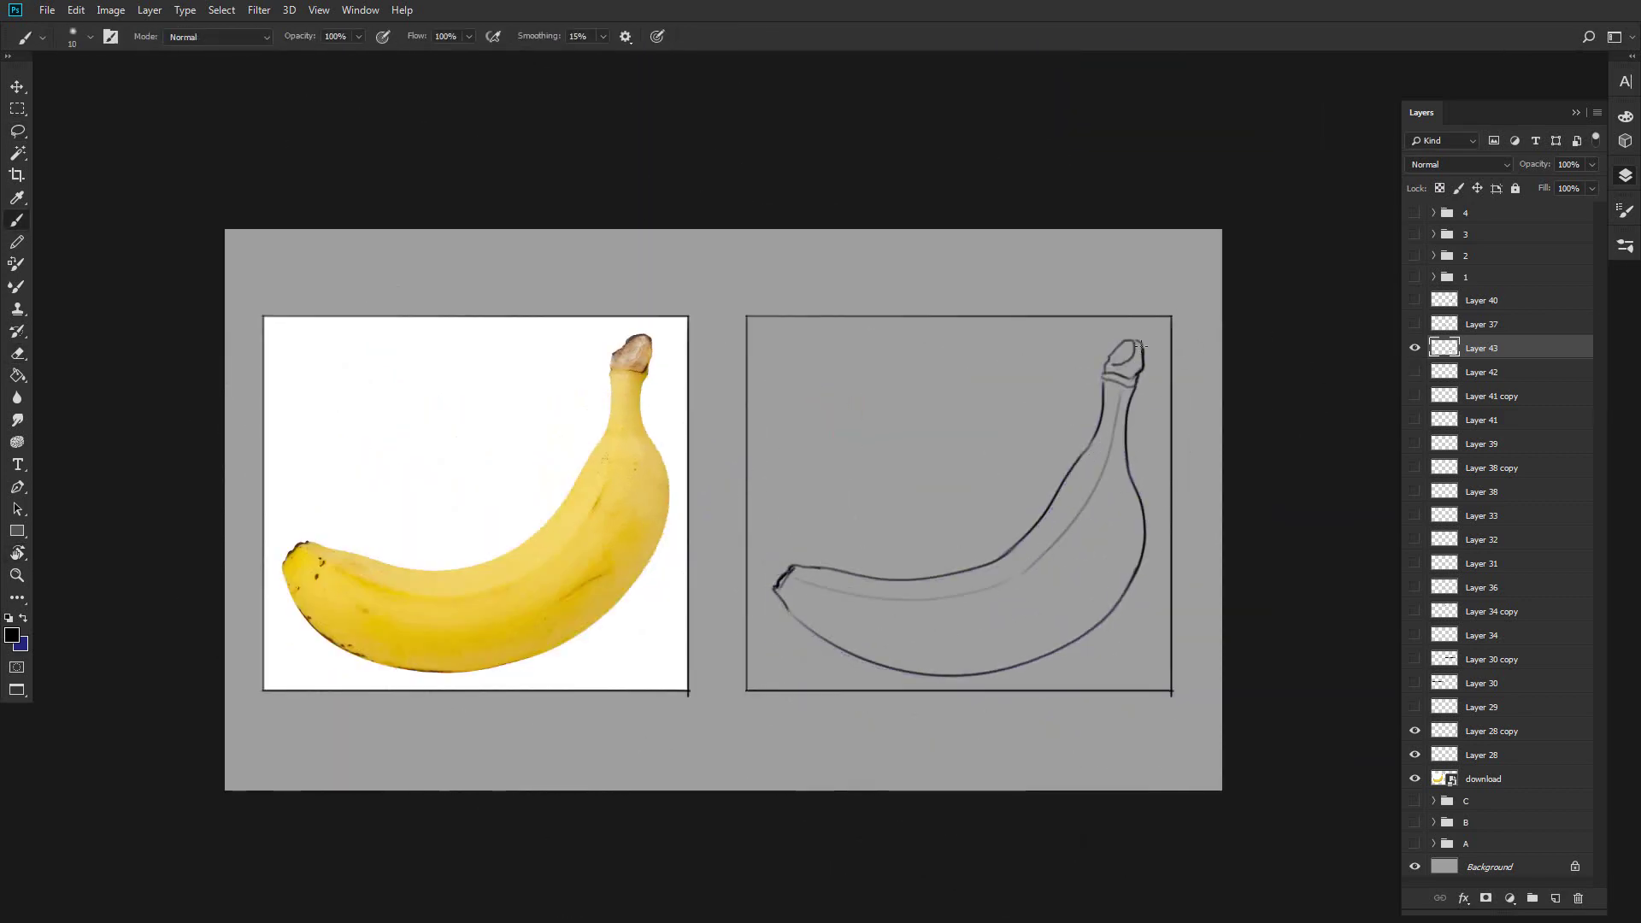
Hide the inked banana drawings and add a new empty layer above them for a drawing without a grid.
drag(1415, 301, 1415, 329)
drag(1415, 347, 1415, 301)
click(1491, 300)
click(1554, 898)
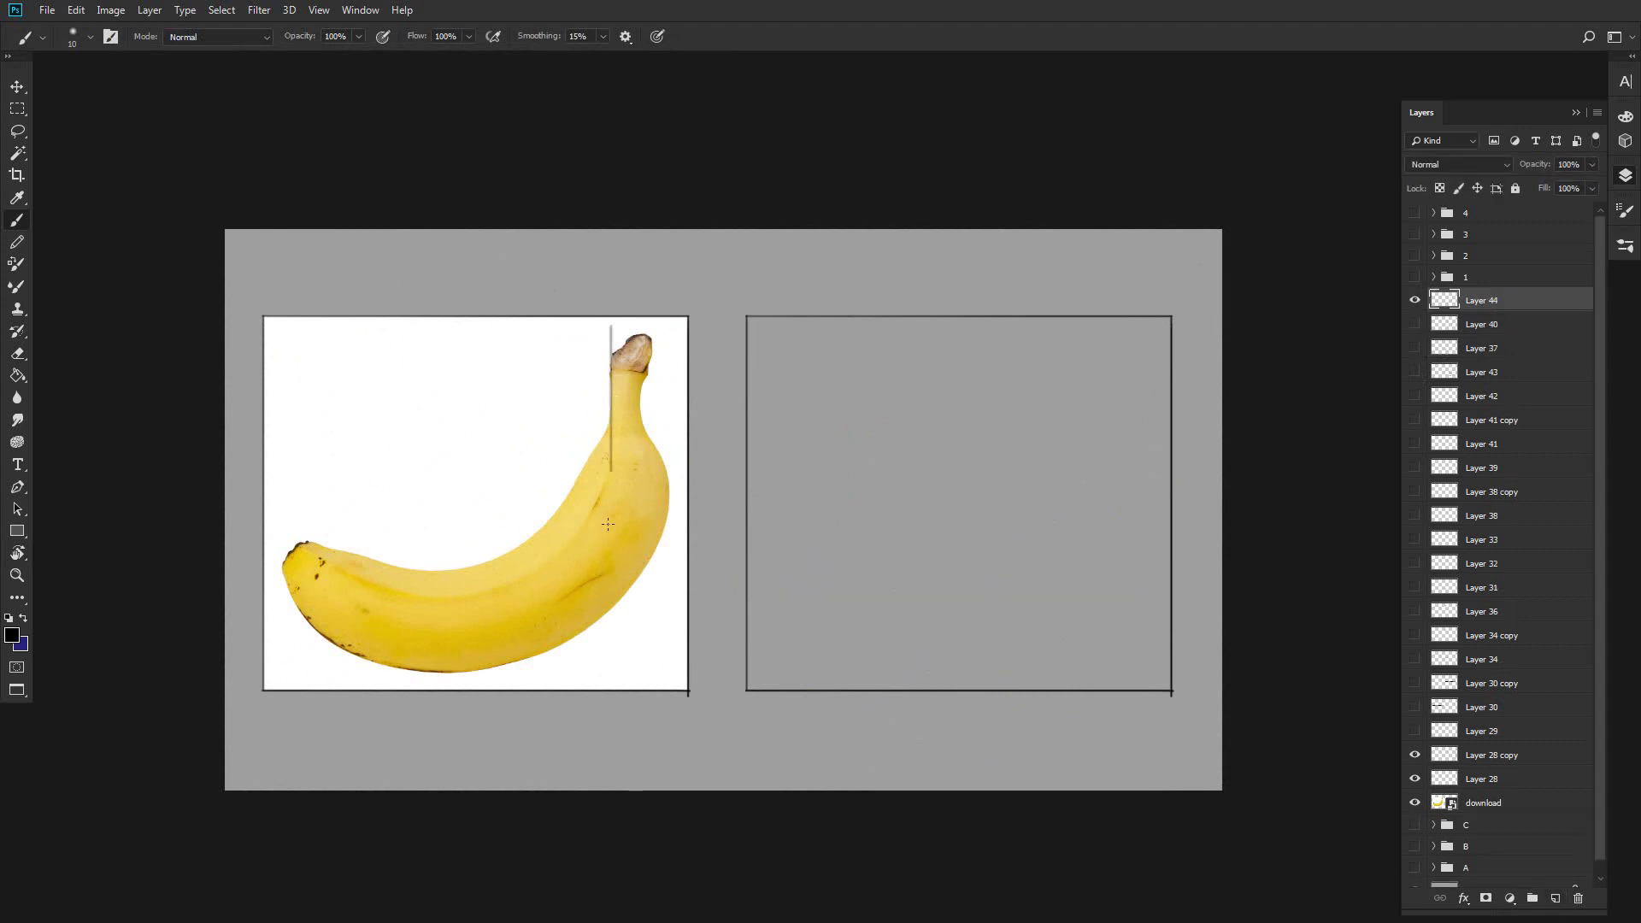
Draw the stem and the banana's outer edge freehand without a grid, and adjust the lower part of the edge with a transform.
mouse_move(1093, 398)
mouse_down()
mouse_move(1080, 429)
mouse_move(1088, 367)
mouse_up()
mouse_move(1125, 366)
mouse_down()
mouse_move(1118, 481)
mouse_move(1139, 547)
mouse_move(979, 672)
mouse_move(935, 674)
mouse_up()
key(l)
drag(1156, 490, 1200, 656)
key(ctrl+t)
key(Return)
key(ctrl+d)
key(b)
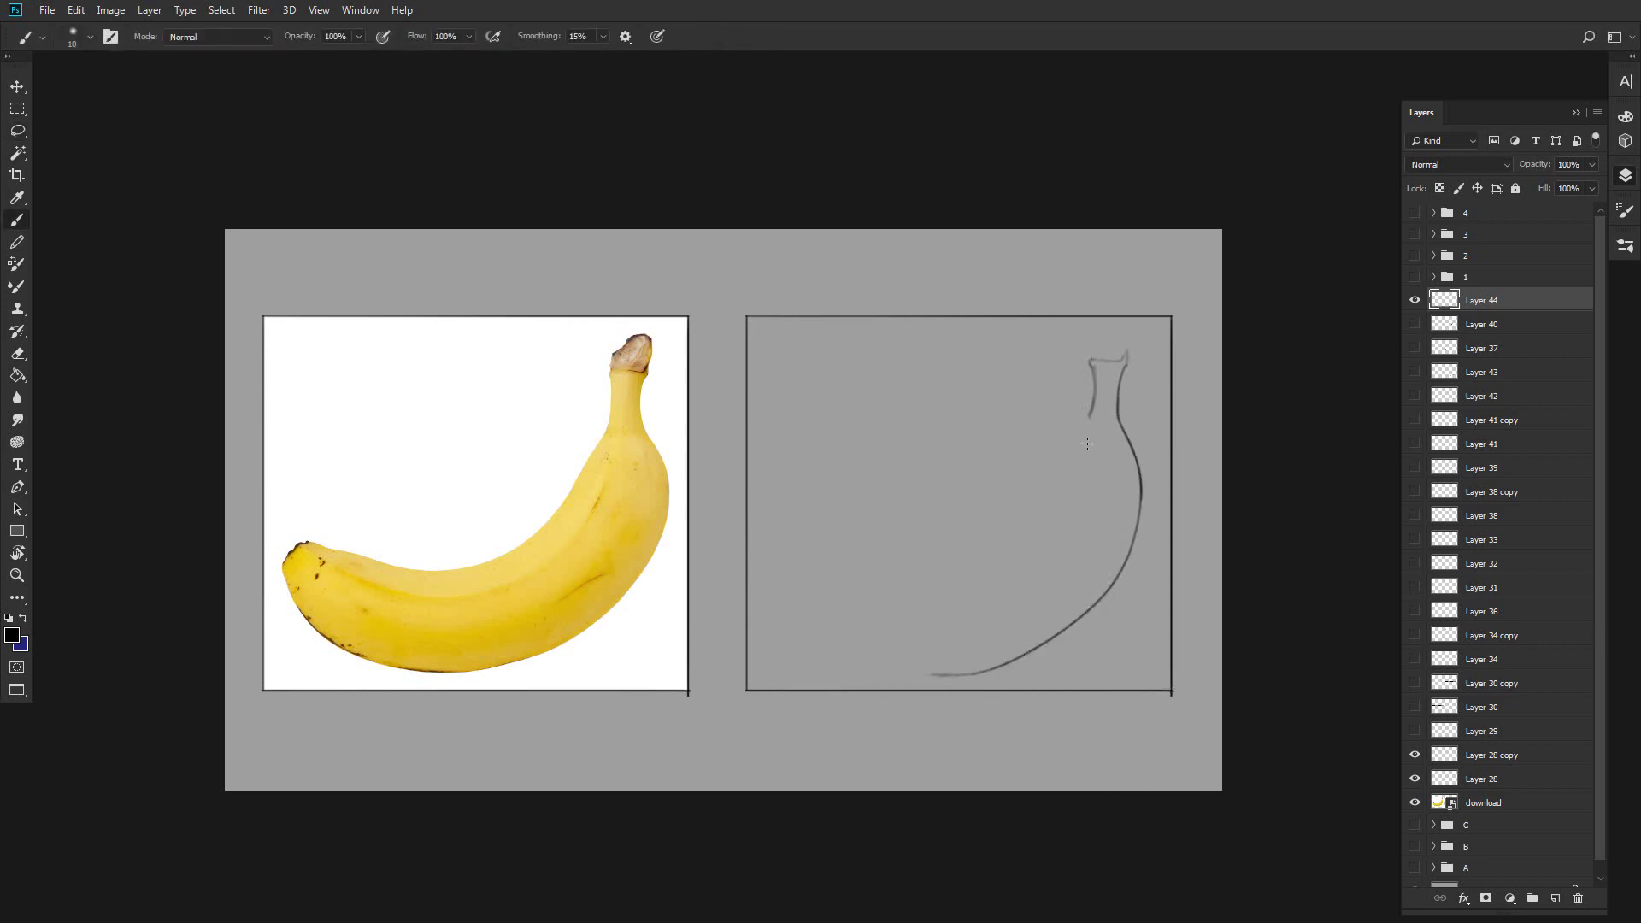
Draw the upper part of the inner curve, the banana's tip and the lower edge that joins it to the outer curve.
drag(1087, 424, 1047, 496)
drag(783, 576, 788, 595)
key(r)
mouse_move(811, 610)
mouse_down()
mouse_move(549, 366)
mouse_move(561, 337)
mouse_up()
key(b)
drag(582, 535, 746, 408)
key(ctrl+z)
drag(582, 534, 745, 410)
key(r)
key(Escape)
drag(814, 560, 868, 573)
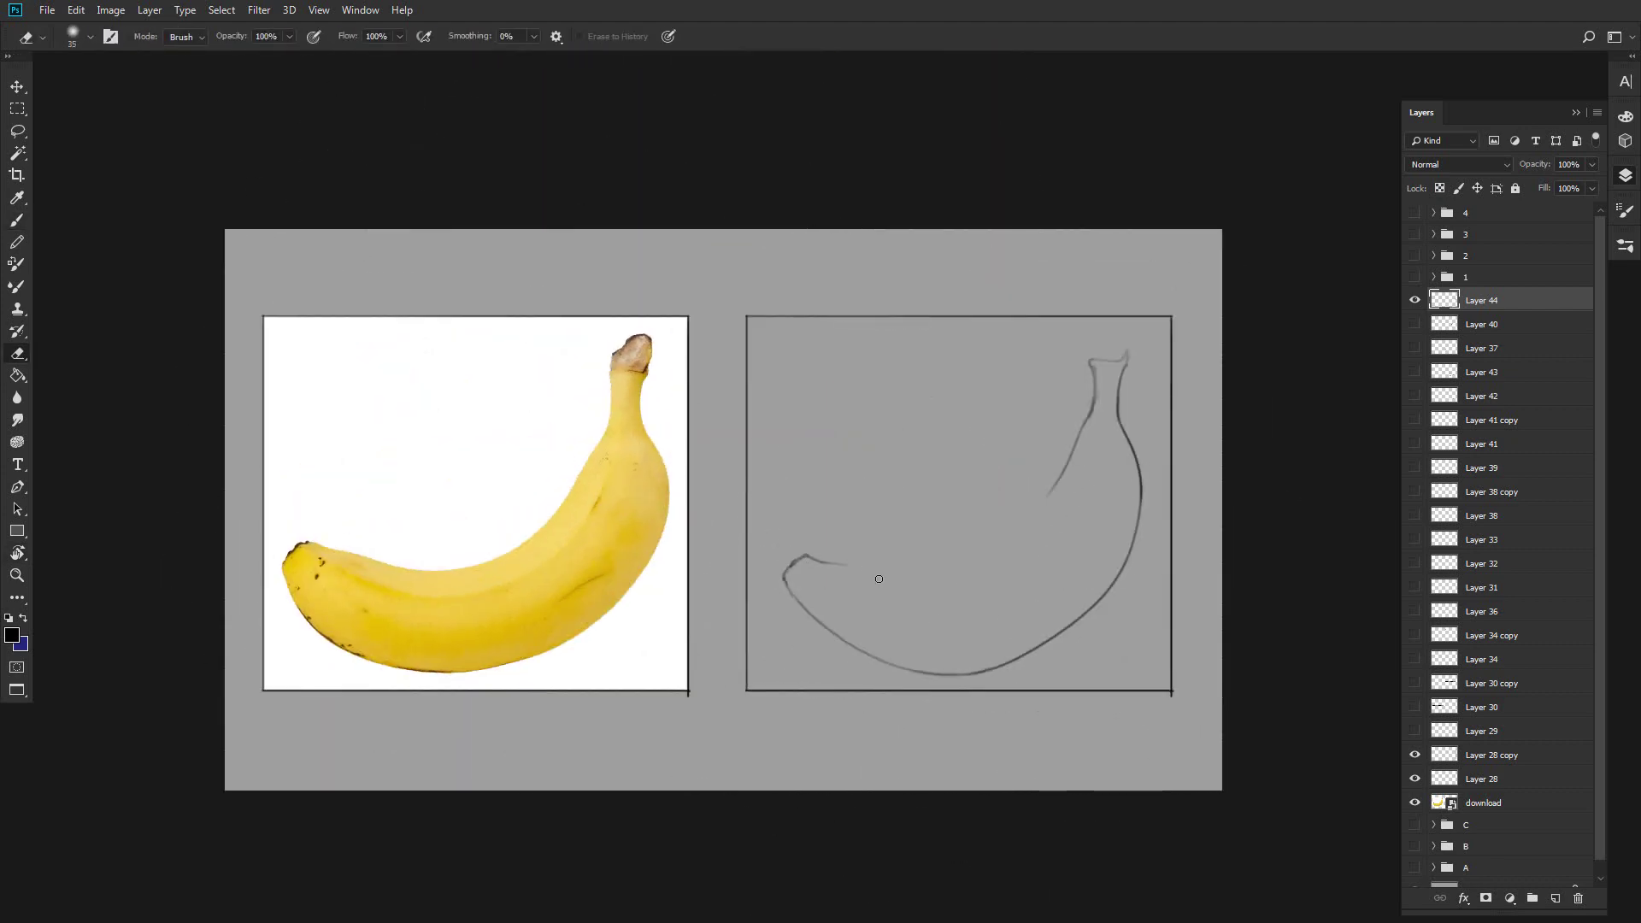
Extend the inner curve from the stem towards the tip and skew the tip slightly to meet it.
drag(1058, 472, 878, 571)
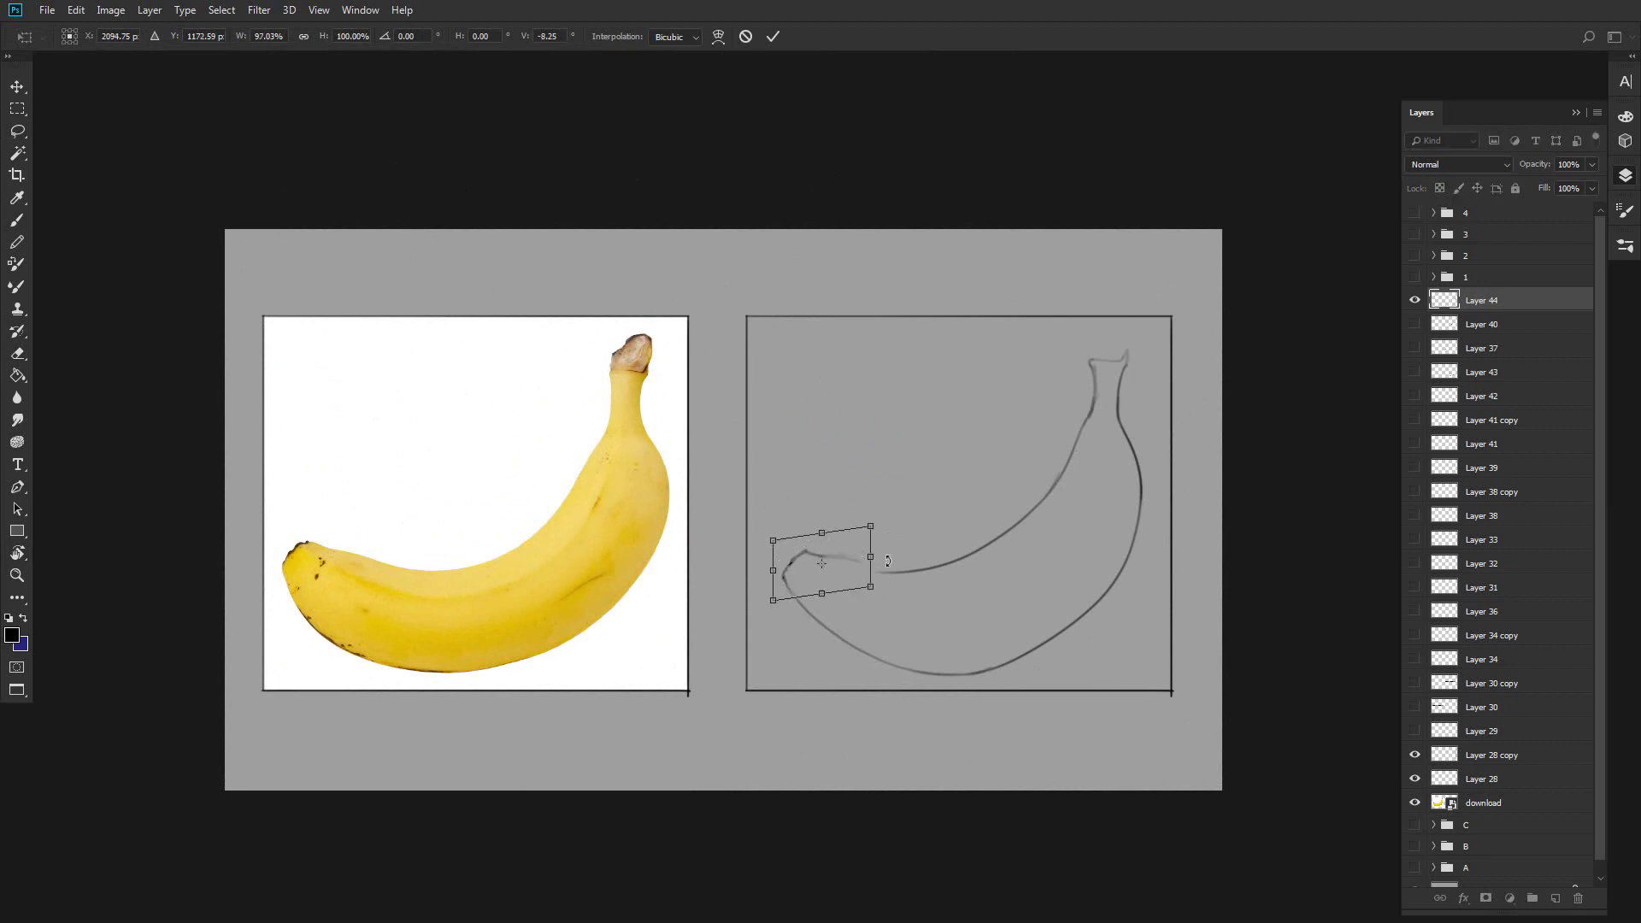
key(ctrl+t)
right_click(1046, 612)
click(1069, 726)
key(Escape)
Select the outer edge below the stem and reshape it slightly with a transform.
mouse_move(1124, 369)
mouse_down()
mouse_move(1133, 452)
mouse_move(1064, 522)
mouse_up()
key(l)
key(ctrl+t)
right_click(1051, 535)
click(1099, 644)
drag(968, 506, 966, 516)
key(Return)
key(ctrl+d)
drag(1153, 600, 1068, 582)
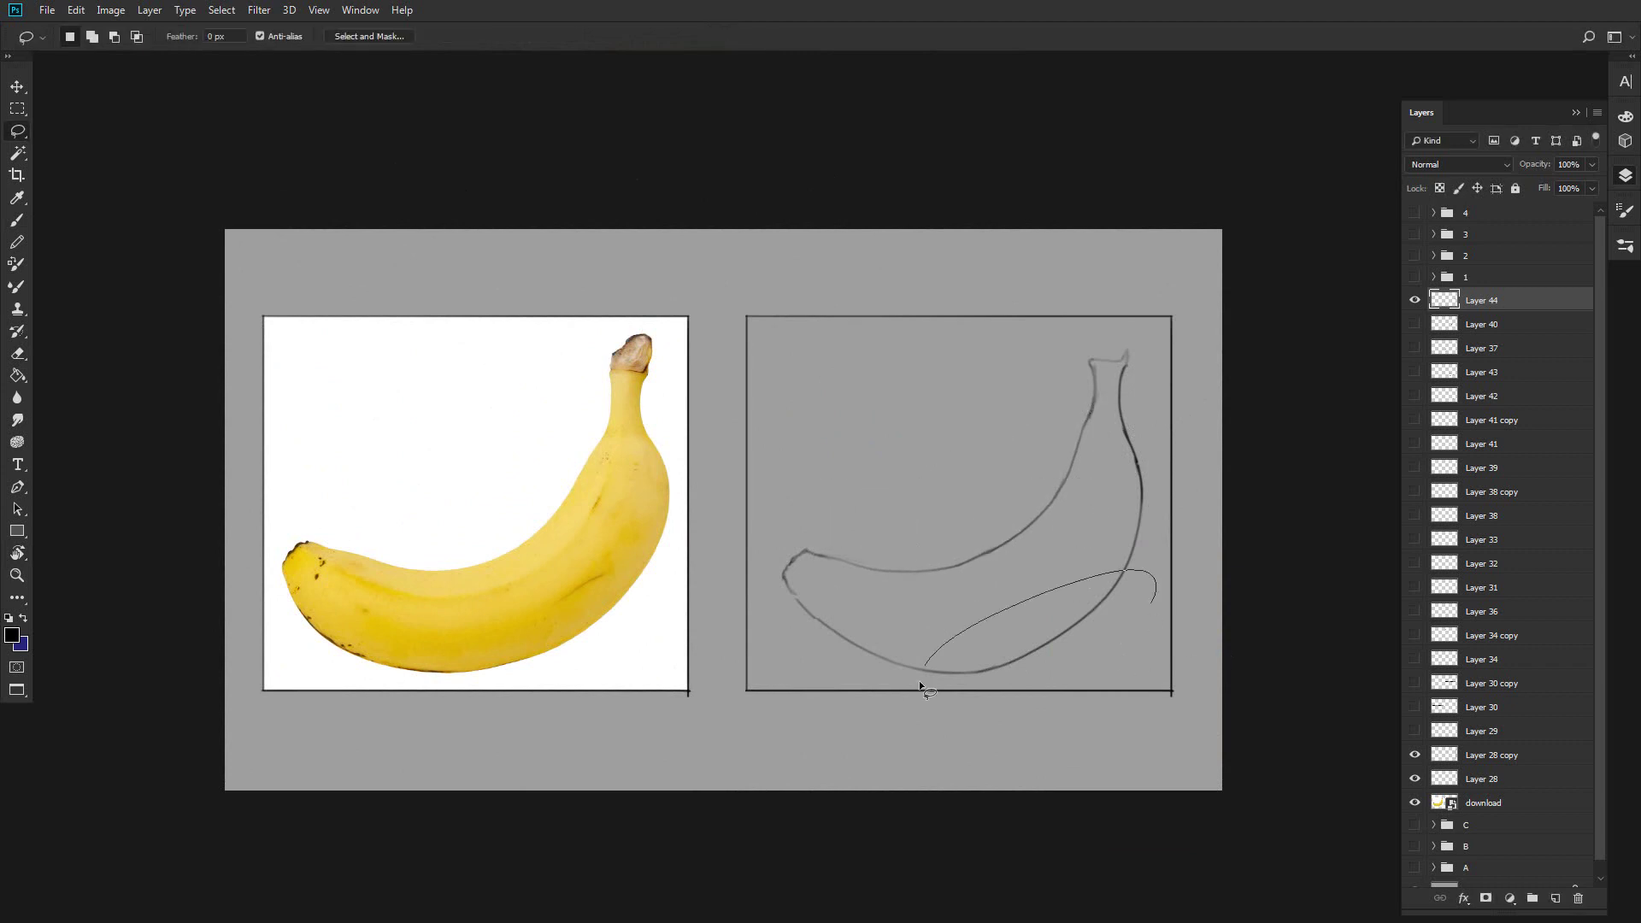
key(Escape)
Add the ridge line along the body, strengthen the edge near the tip and draw the cap of the stem.
mouse_move(1111, 365)
mouse_down()
mouse_move(1087, 478)
mouse_move(998, 582)
mouse_up()
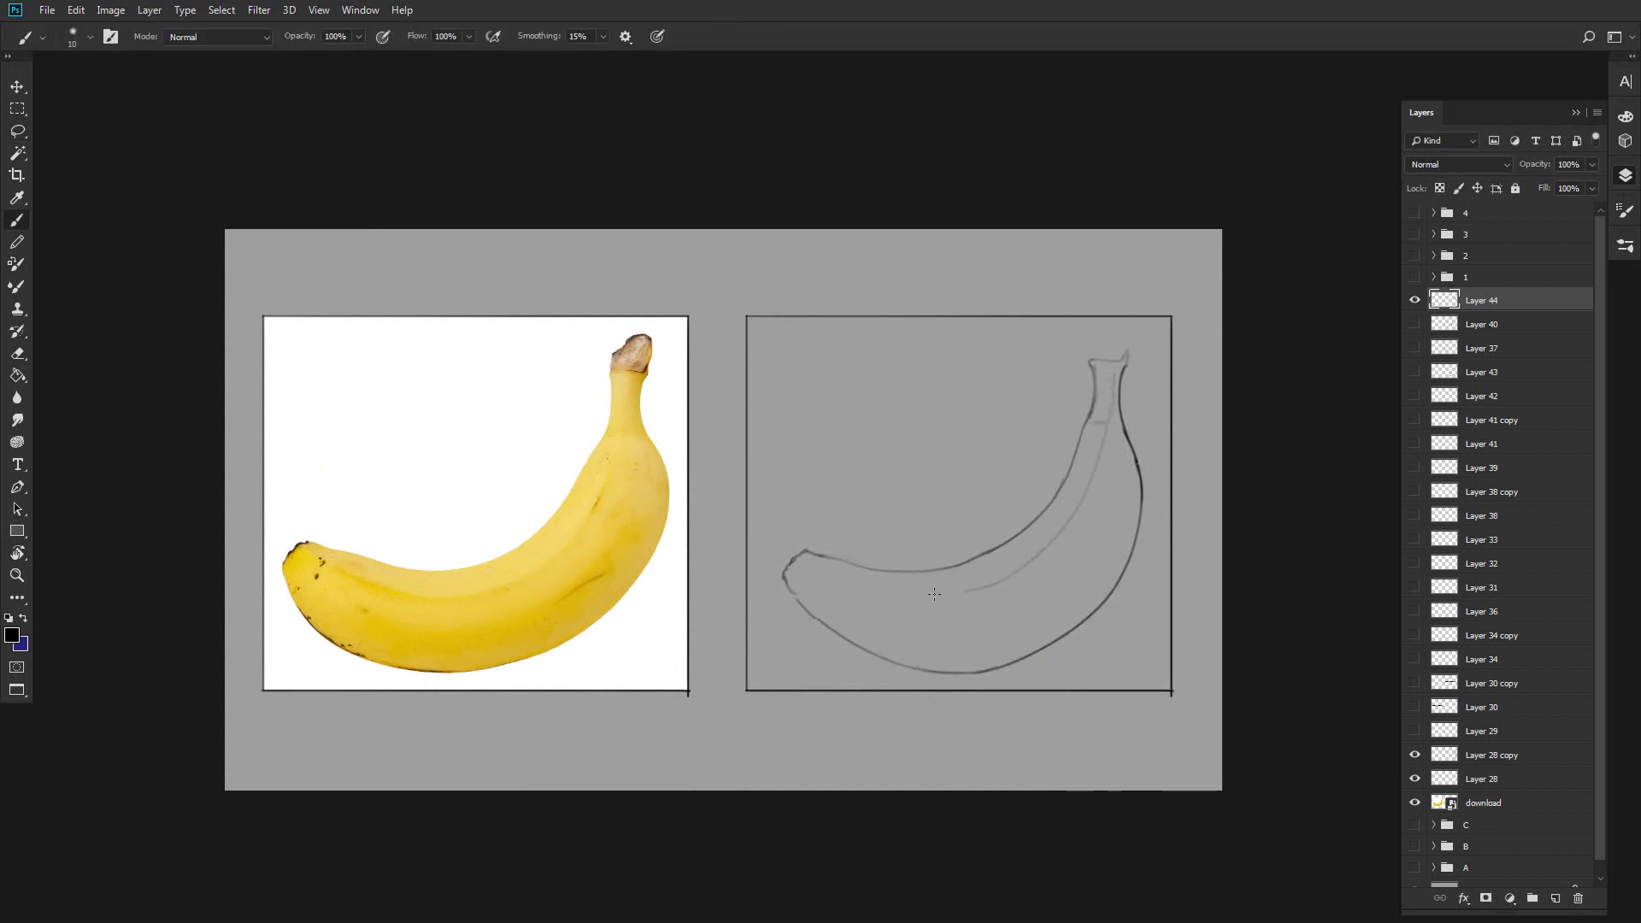
key(e)
key(b)
drag(787, 588, 836, 629)
drag(1088, 365, 1126, 361)
drag(1110, 331, 1093, 351)
Hide the frame around the drawing area and show all four inked banana drawings on top of each other.
click(1414, 755)
click(1414, 324)
click(1414, 348)
click(1414, 372)
Convert the layers of the four banana drawings to smart objects.
click(1497, 372)
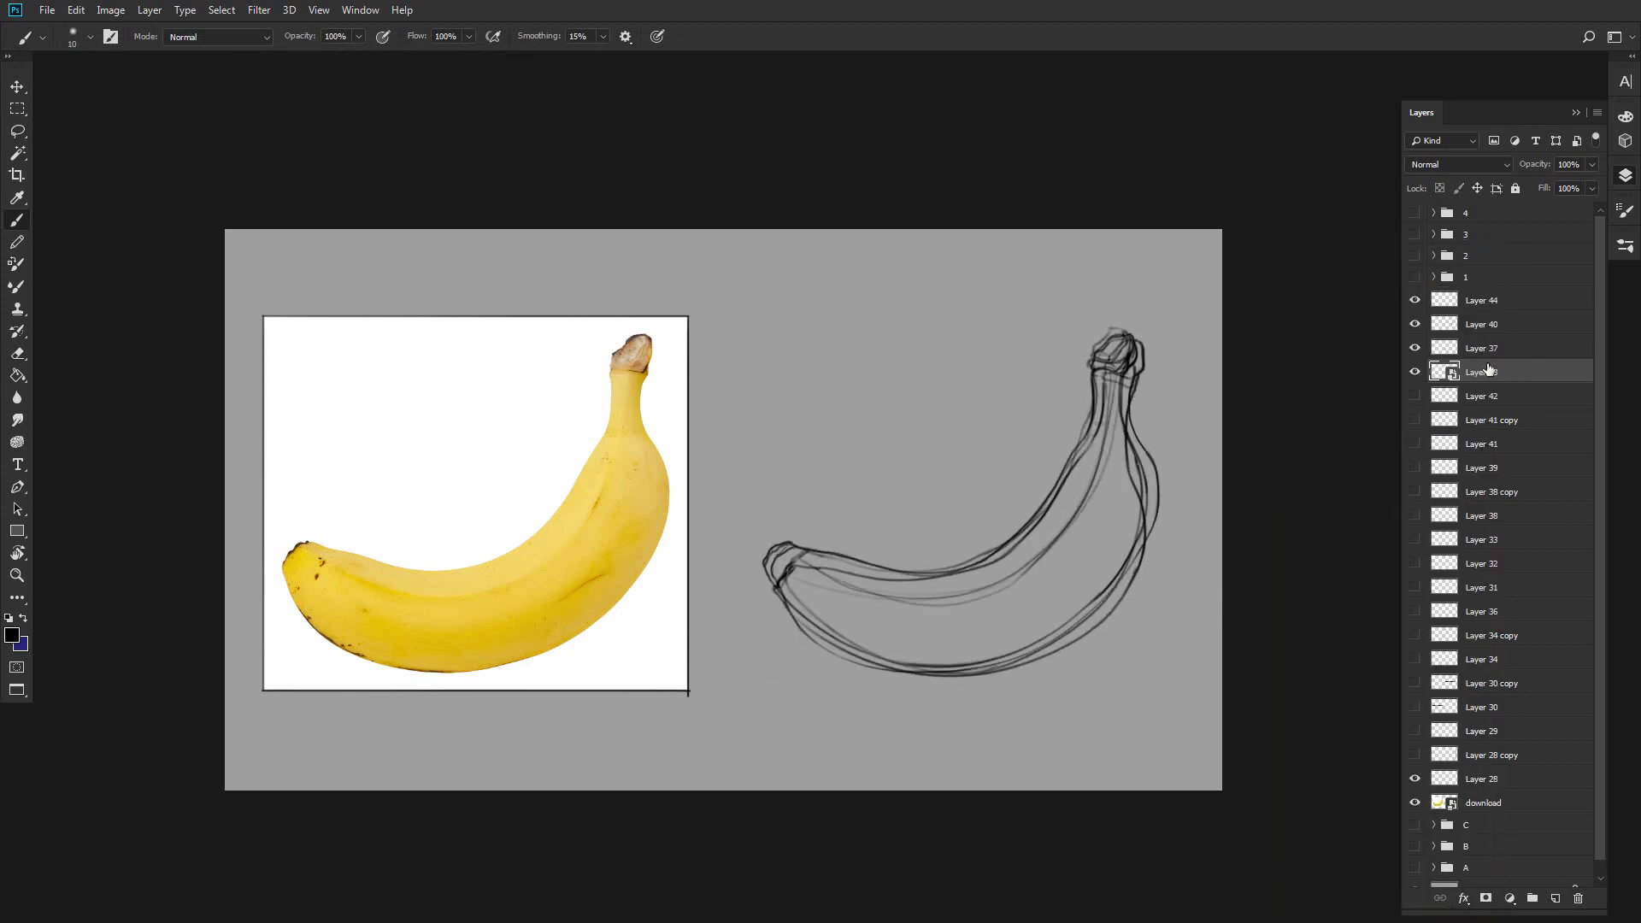
right_click(1497, 325)
right_click(1510, 324)
click(1361, 437)
right_click(1512, 301)
click(1367, 436)
key(v)
drag(1146, 658, 1184, 614)
key(ctrl+t)
drag(814, 628, 991, 465)
key(Escape)
key(ctrl+z)
Scale the four banana drawings down together and spread them into a two-by-two arrangement beside the photo.
shift+click(1486, 374)
key(ctrl+t)
drag(762, 678, 909, 554)
key(Return)
ctrl+click(1495, 302)
ctrl+click(1496, 325)
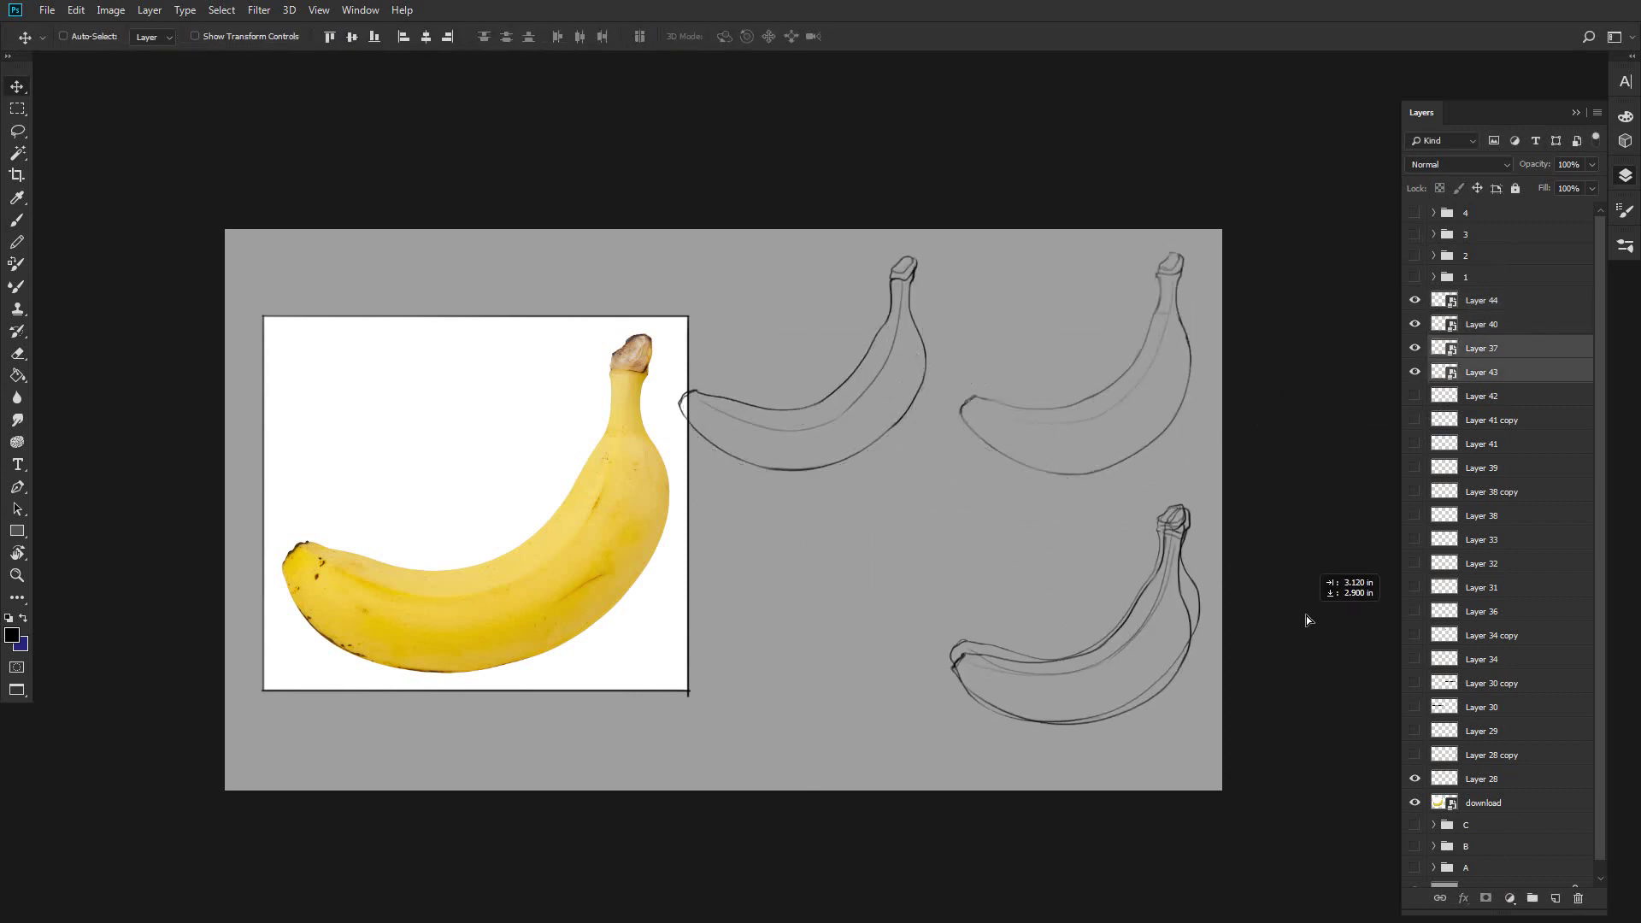
ctrl+click(1496, 349)
drag(1336, 547, 1043, 541)
Hide the frame around the banana photo and scale the photo down slightly.
click(1414, 778)
click(1469, 804)
key(ctrl+t)
drag(688, 690, 659, 667)
key(Return)
Add a new layer on top and handwrite the labels "No grid", "4" and "9" beside the matching banana drawings.
click(1483, 301)
click(1554, 898)
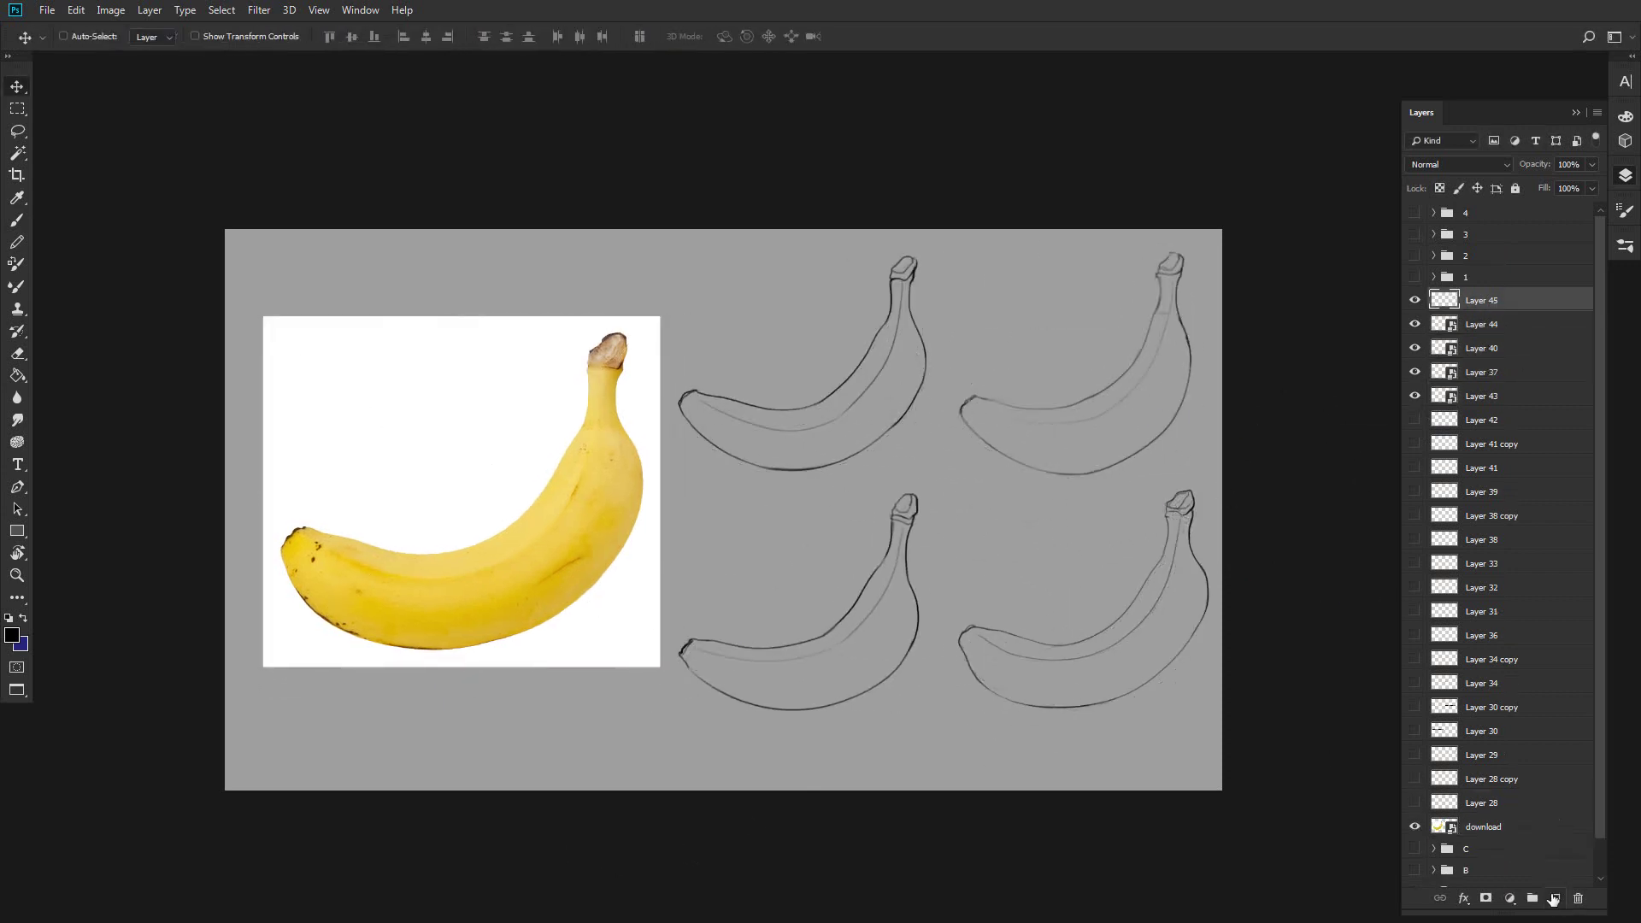
key(b)
drag(1032, 272, 1038, 271)
drag(1046, 267, 1049, 270)
drag(1074, 266, 1096, 267)
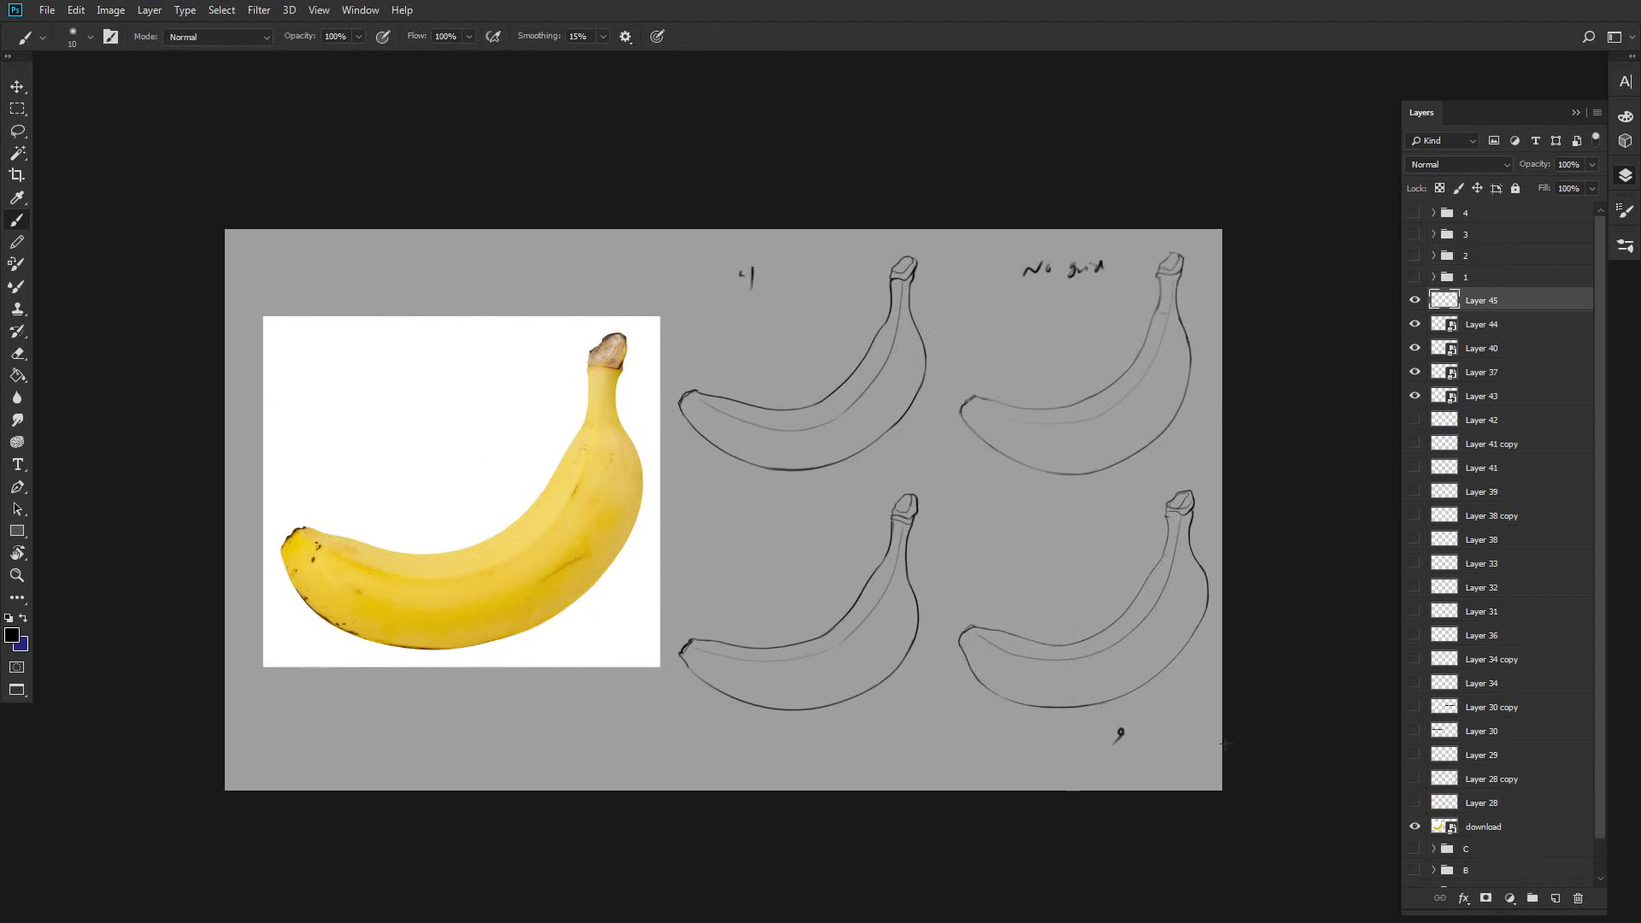
Show the finest grid to count its squares, hide it again and handwrite "56" under the matching banana drawing.
click(1415, 731)
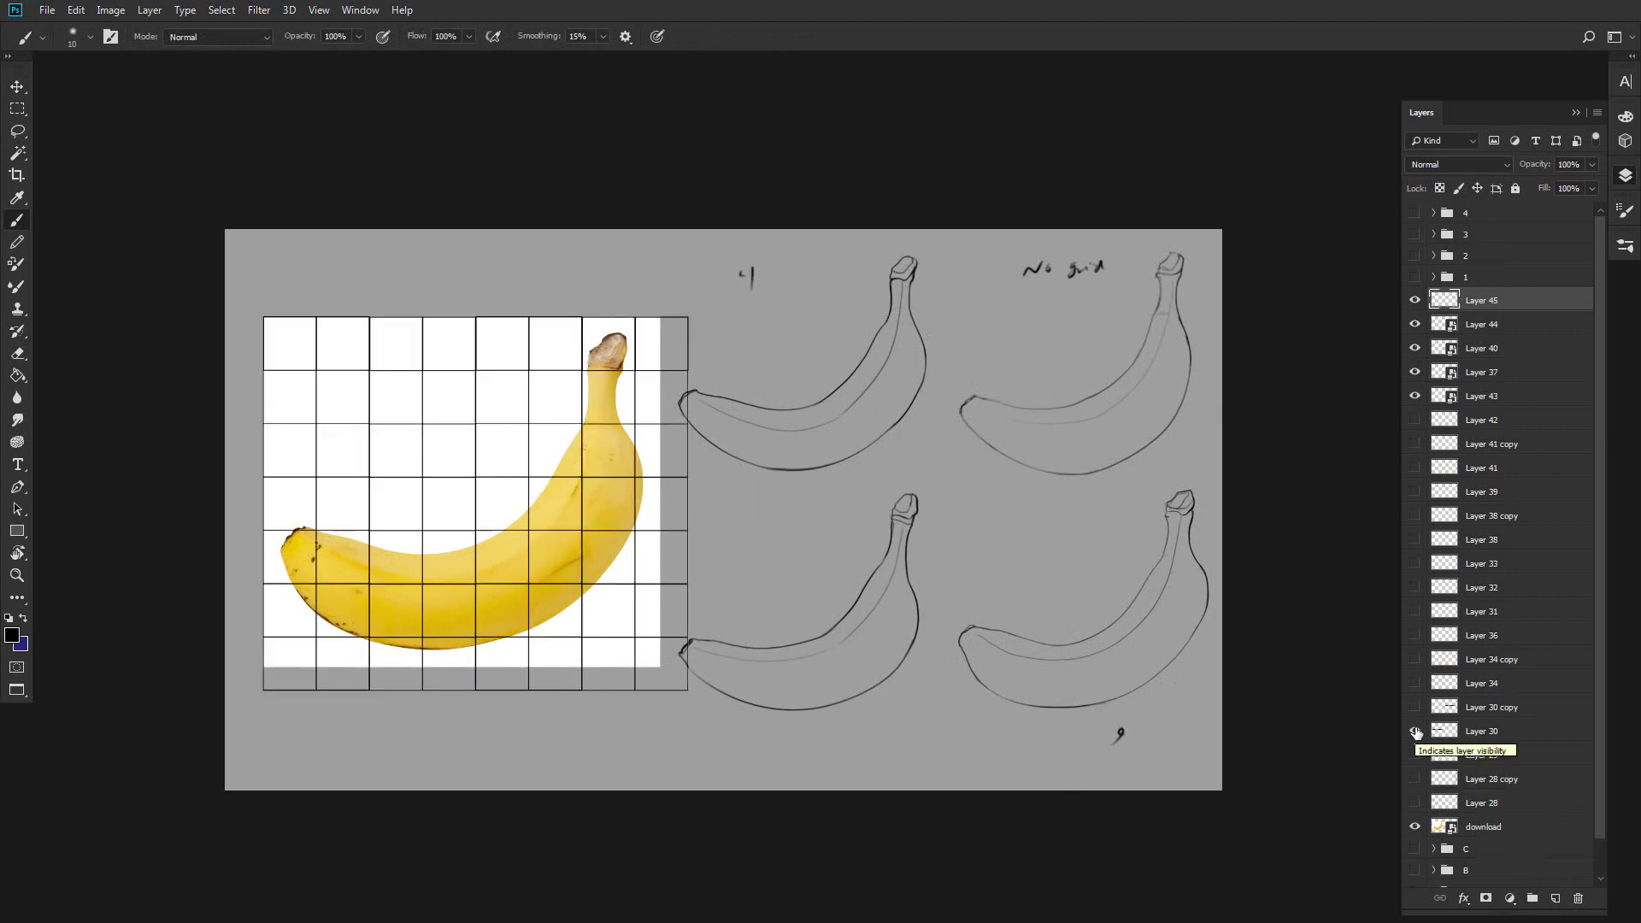
click(1414, 731)
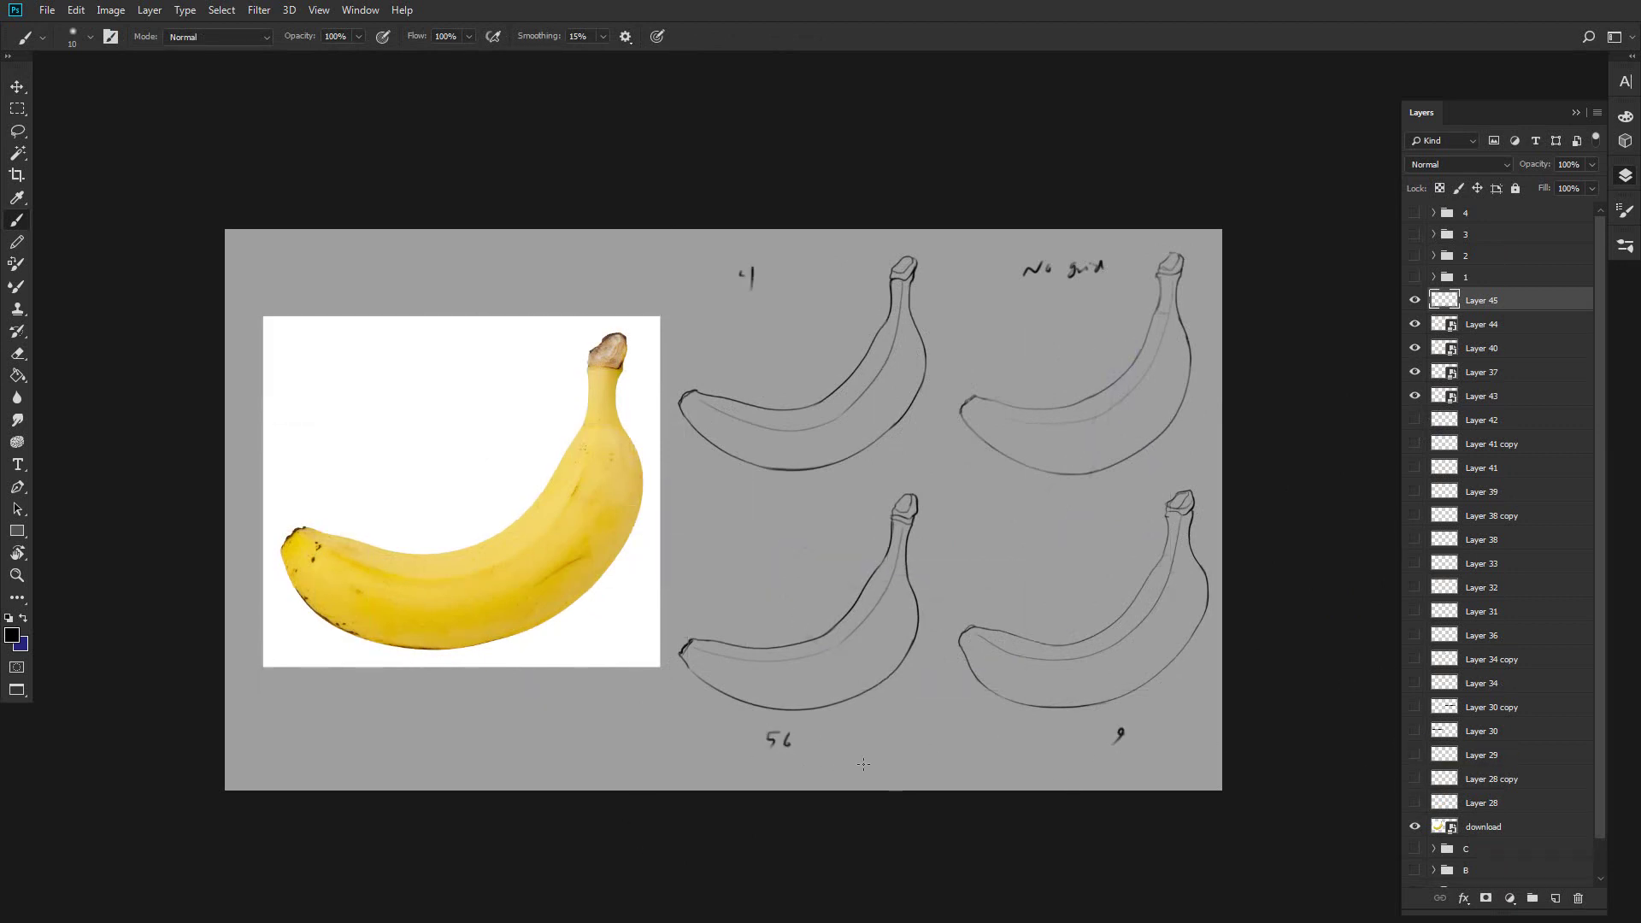
drag(851, 757, 1028, 749)
drag(1085, 560, 945, 459)
drag(950, 333, 1053, 321)
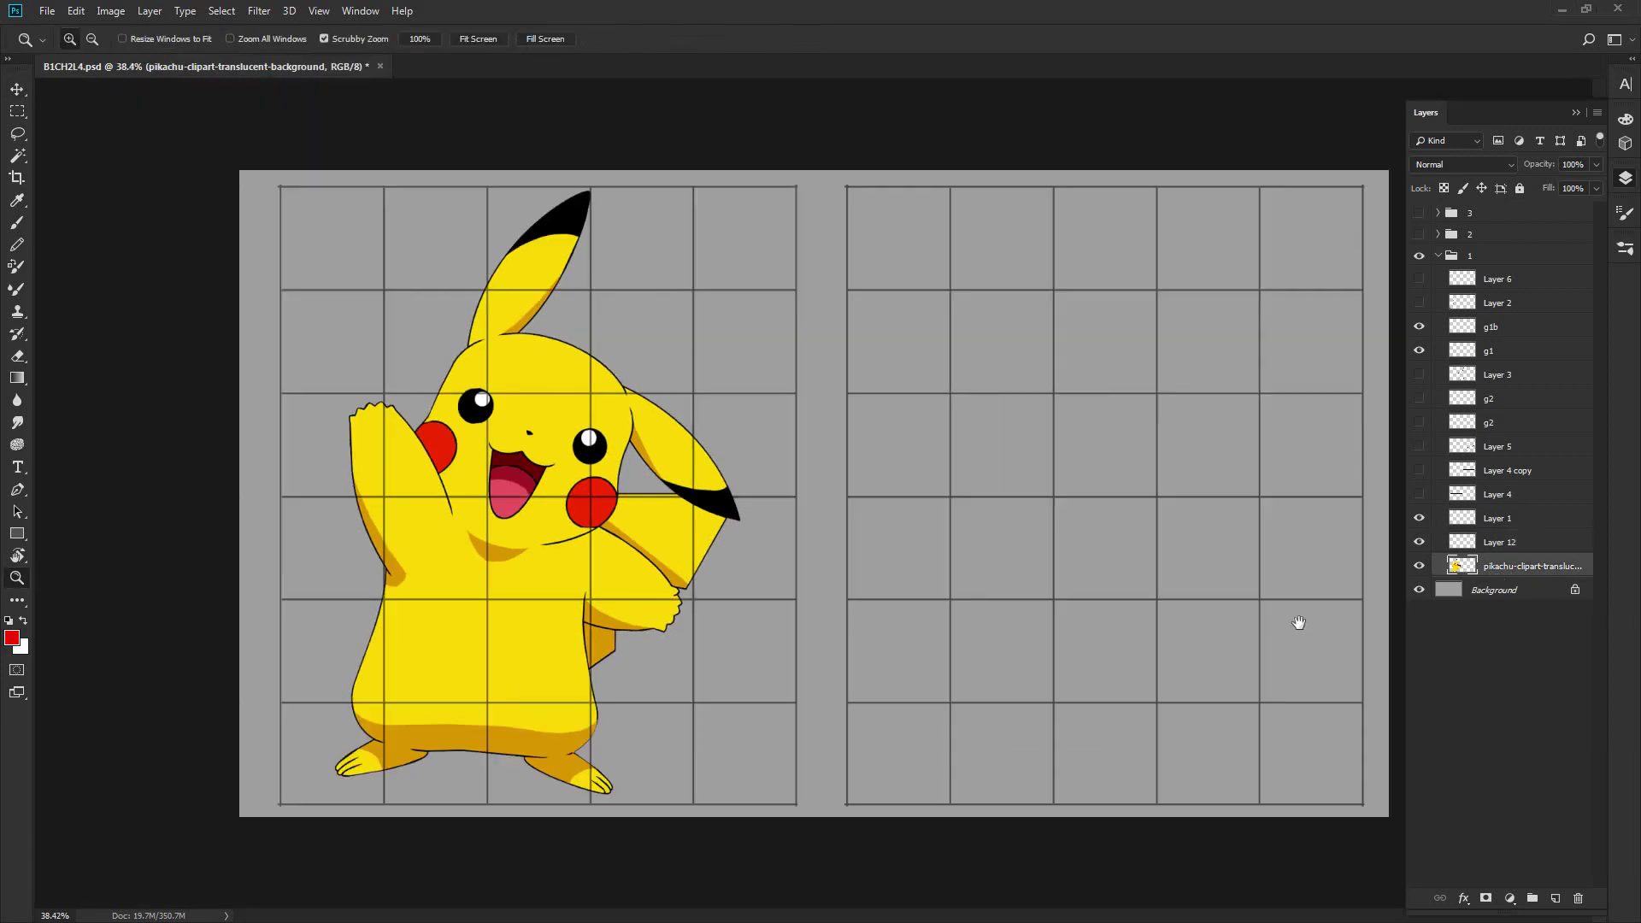
On Layer 12, outline the grid square around the Pikachu's upper ear tip in red and trace the ear's outer edge inside it.
click(1504, 542)
click(577, 172)
shift+click(577, 280)
shift+click(468, 280)
shift+click(468, 171)
shift+click(577, 172)
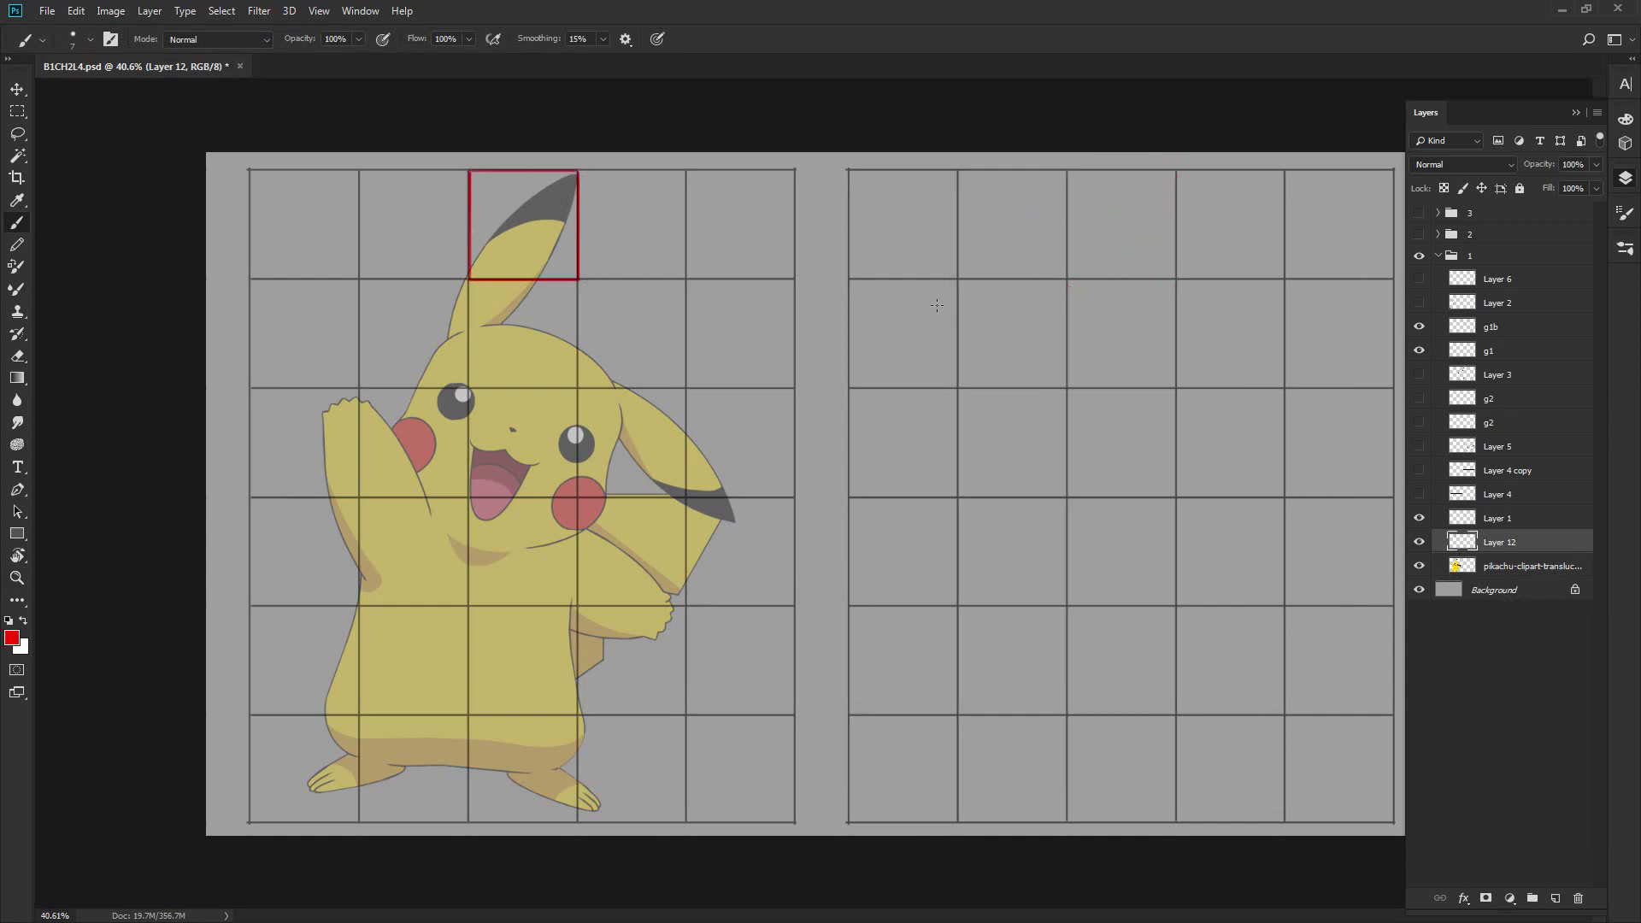
drag(469, 275, 577, 174)
key([)
Mark guide positions along the traced ear edge in red, undoing the unwanted strokes.
mouse_move(486, 249)
mouse_down()
mouse_move(469, 249)
mouse_move(469, 212)
mouse_up()
mouse_move(555, 182)
mouse_down()
mouse_move(468, 185)
mouse_move(515, 214)
mouse_up()
key(ctrl+alt+z)
key(ctrl+alt+z)
key(ctrl+alt+z)
key(ctrl+alt+z)
key(ctrl+alt+z)
key(ctrl+alt+z)
Add further red guide lines to the ear's grid square and copy their positions into the matching square of the empty grid.
drag(1110, 174, 1110, 210)
drag(540, 171, 541, 190)
drag(541, 190, 469, 190)
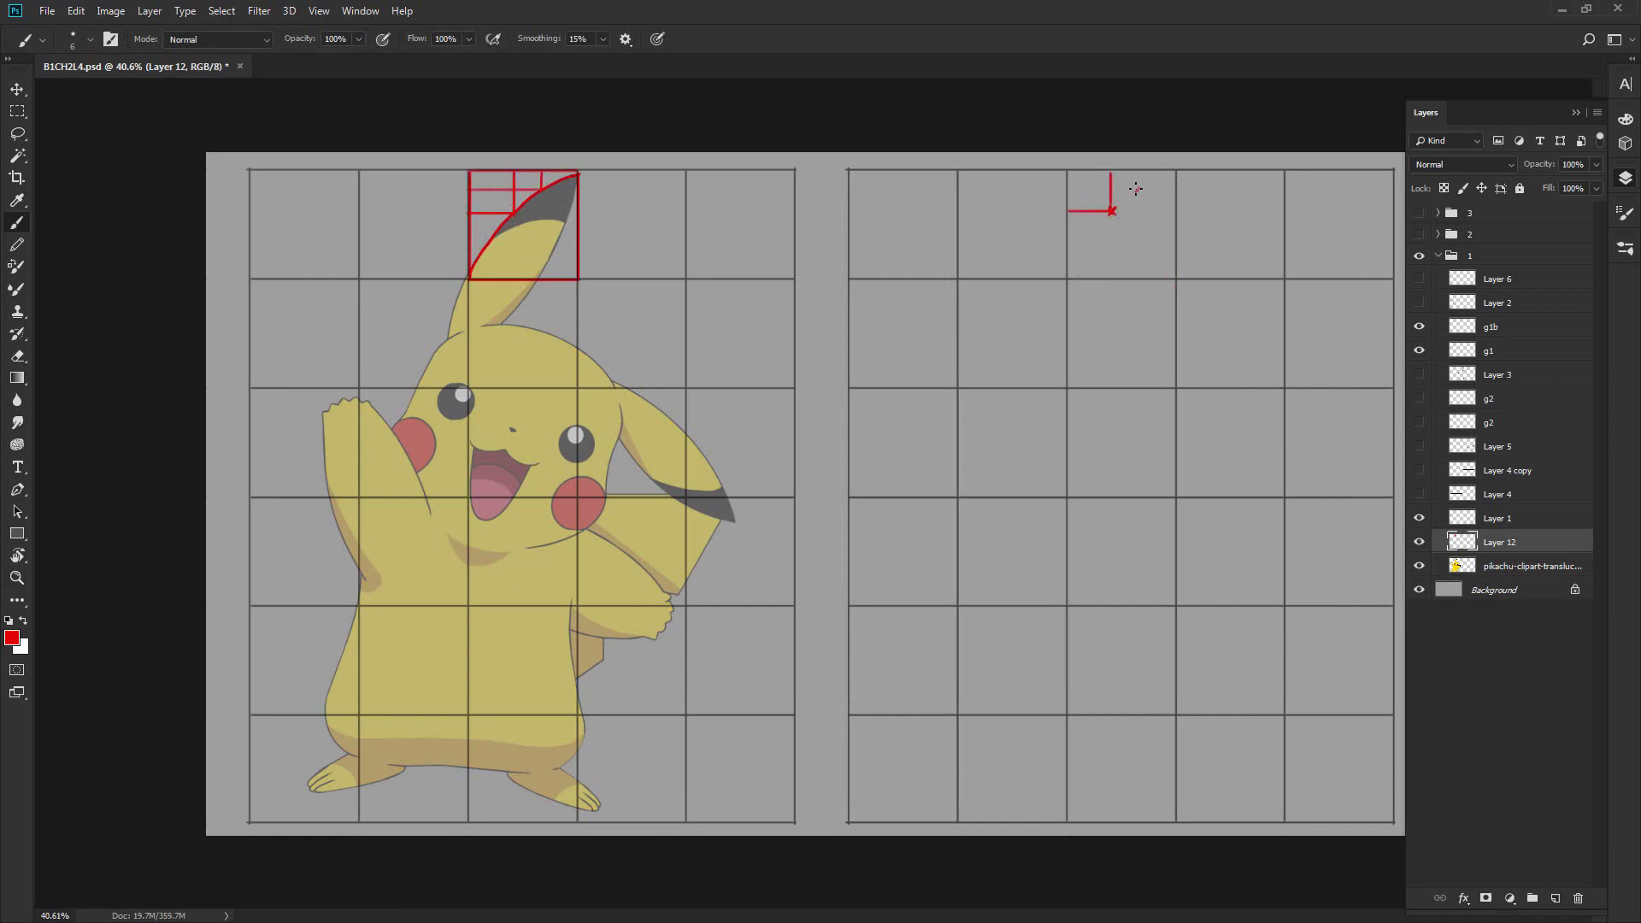
drag(1132, 189, 1062, 190)
drag(490, 242, 489, 172)
On a new layer, draw the ear's outer edge in black through the guide marks and hide the red guide layer.
key(x)
drag(1085, 244, 1184, 175)
click(1555, 898)
key(ctrl+z)
drag(1068, 274, 1177, 175)
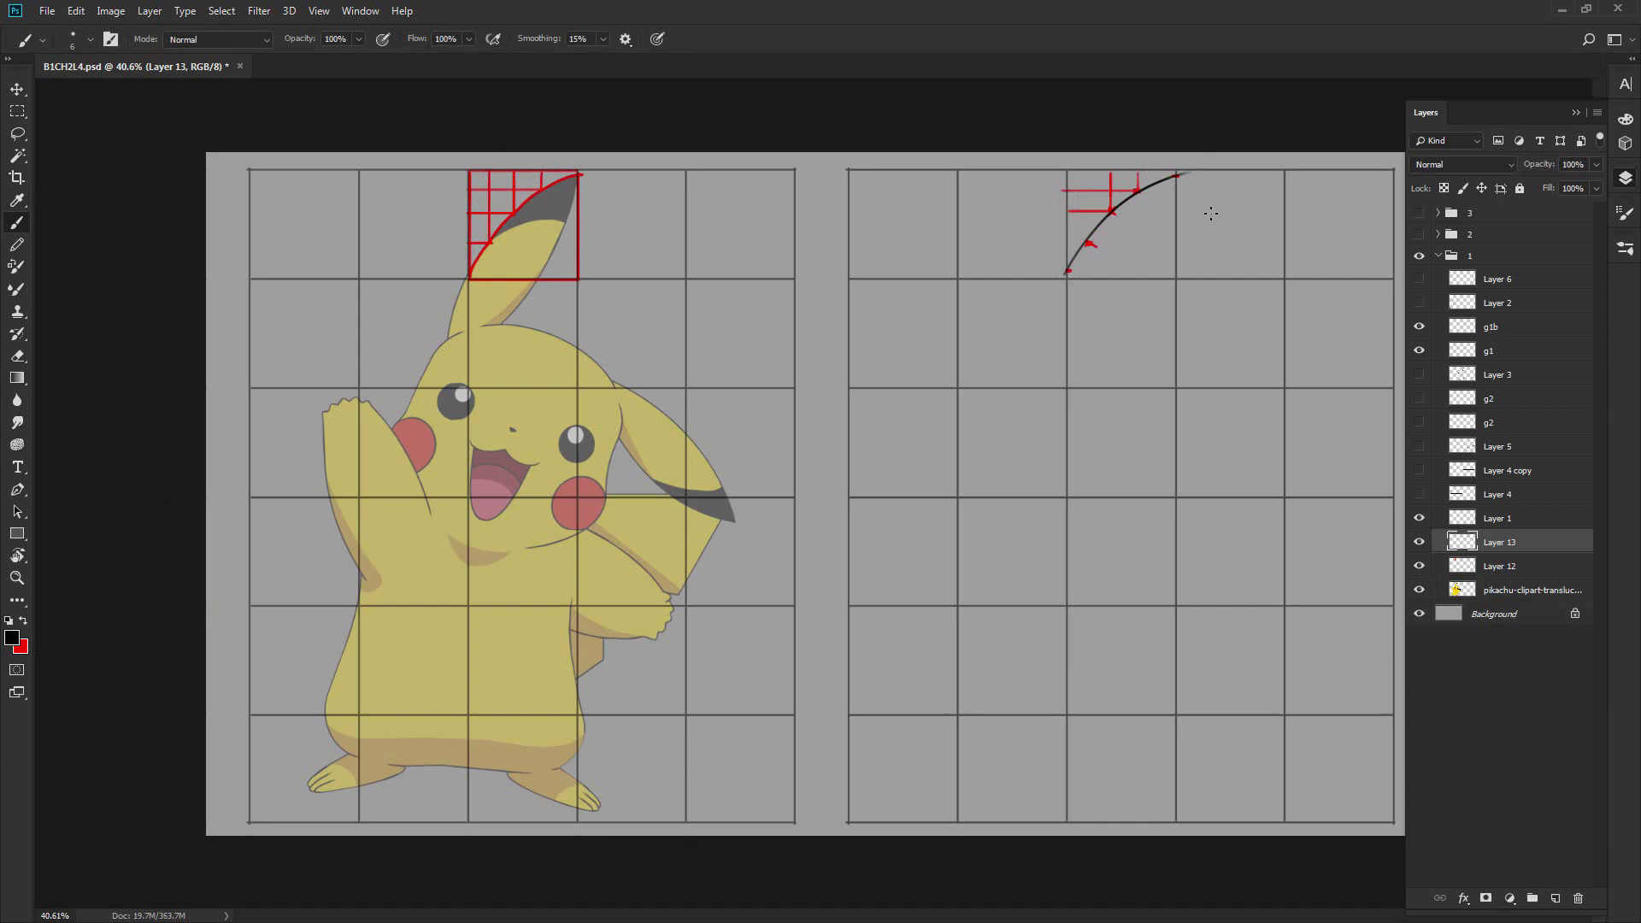
click(1418, 518)
On a new layer, mark the upper ear's inner edge with red guide lines and copy them to the matching square of the empty grid.
key(x)
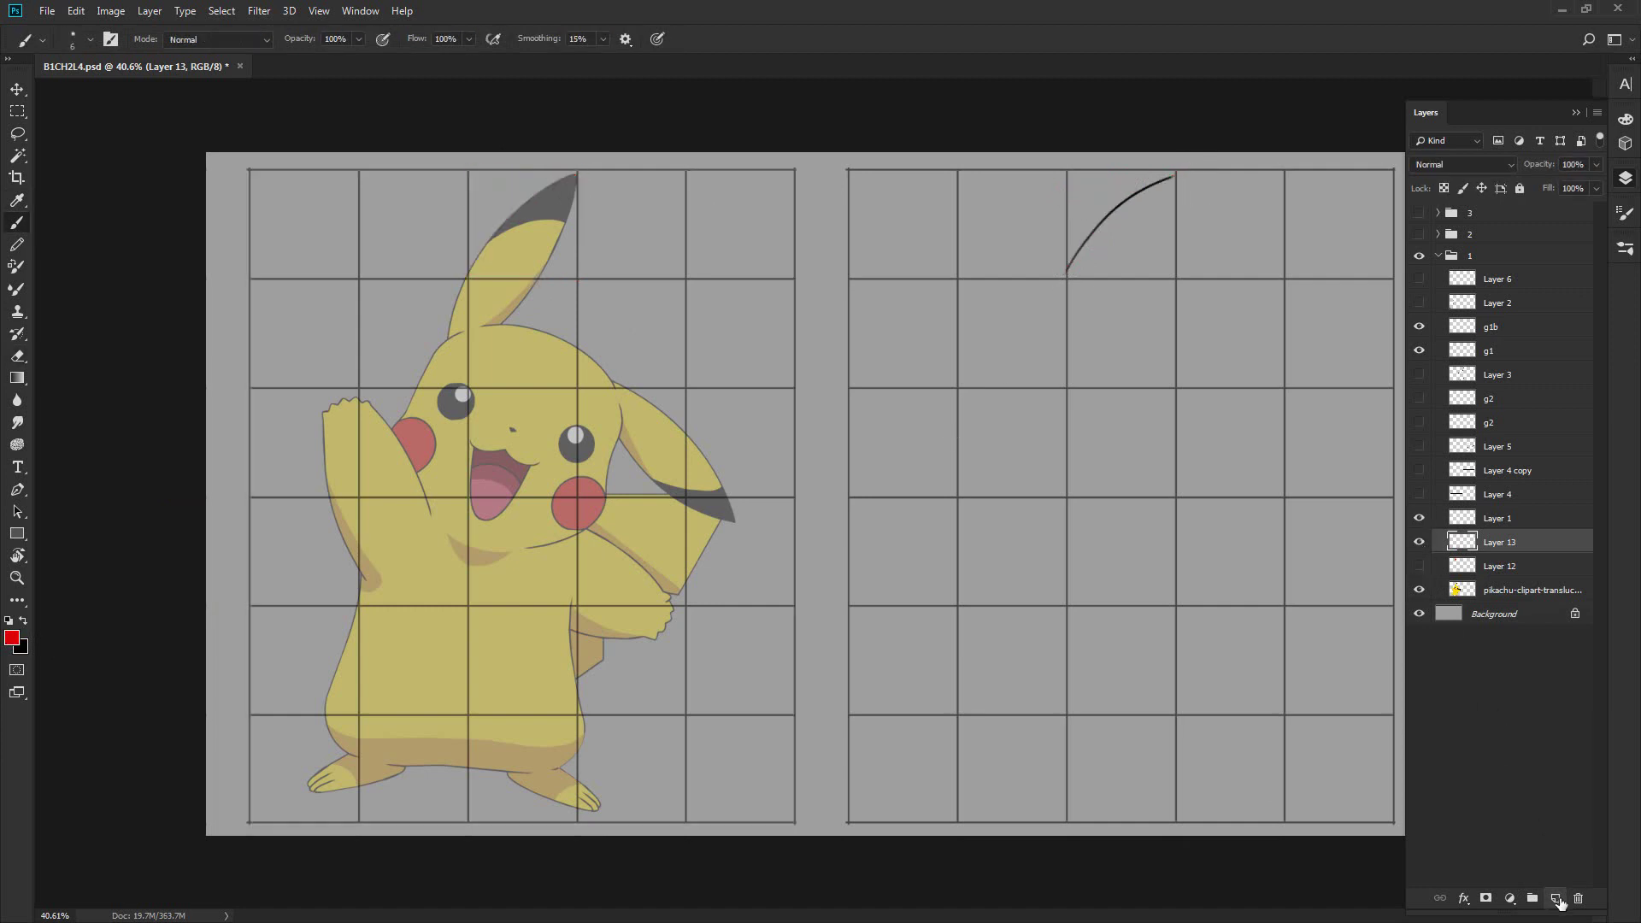
click(1555, 899)
mouse_move(578, 179)
mouse_down()
mouse_move(535, 280)
mouse_move(563, 233)
mouse_move(578, 308)
mouse_up()
drag(578, 304, 538, 305)
drag(539, 301, 472, 306)
drag(472, 304, 471, 309)
drag(1063, 308, 1176, 308)
drag(1140, 303, 1137, 307)
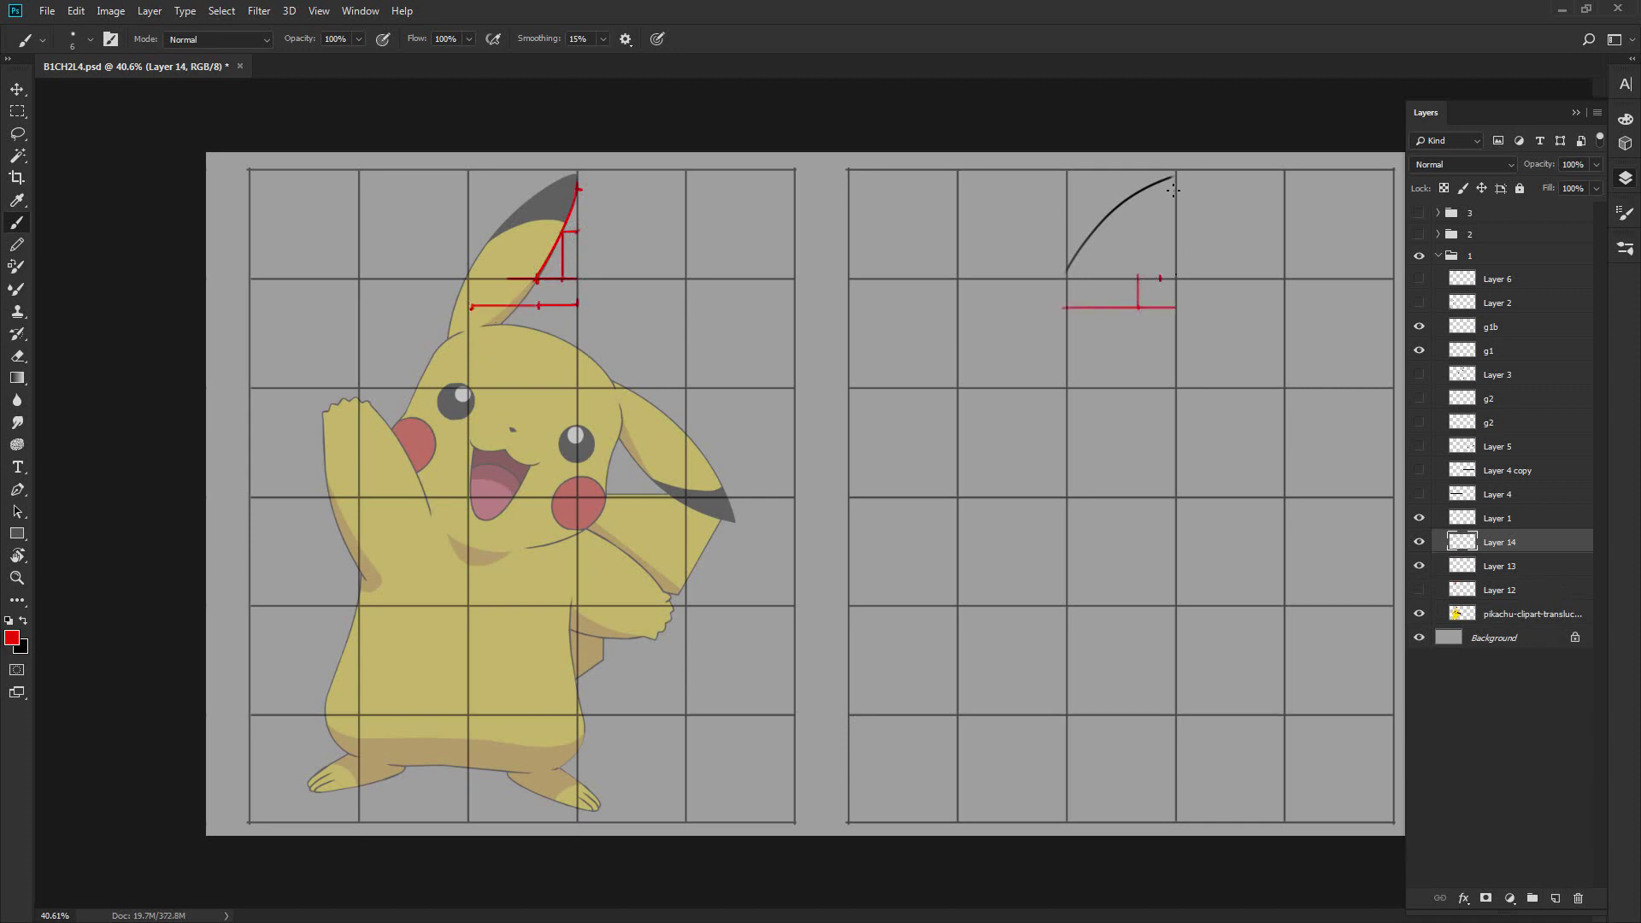
drag(1159, 209, 1158, 279)
Draw the ear's inner edge in black on Layer 1 and delete the red guide layer.
key(x)
key(alt+bracketright)
mouse_move(1176, 179)
mouse_down()
mouse_move(1134, 297)
mouse_move(1075, 267)
mouse_up()
click(1518, 549)
key(Delete)
click(1513, 518)
key(e)
key(b)
mouse_move(1157, 235)
mouse_down()
mouse_move(1016, 379)
mouse_move(1152, 270)
mouse_move(1154, 241)
mouse_move(1136, 281)
mouse_up()
key(e)
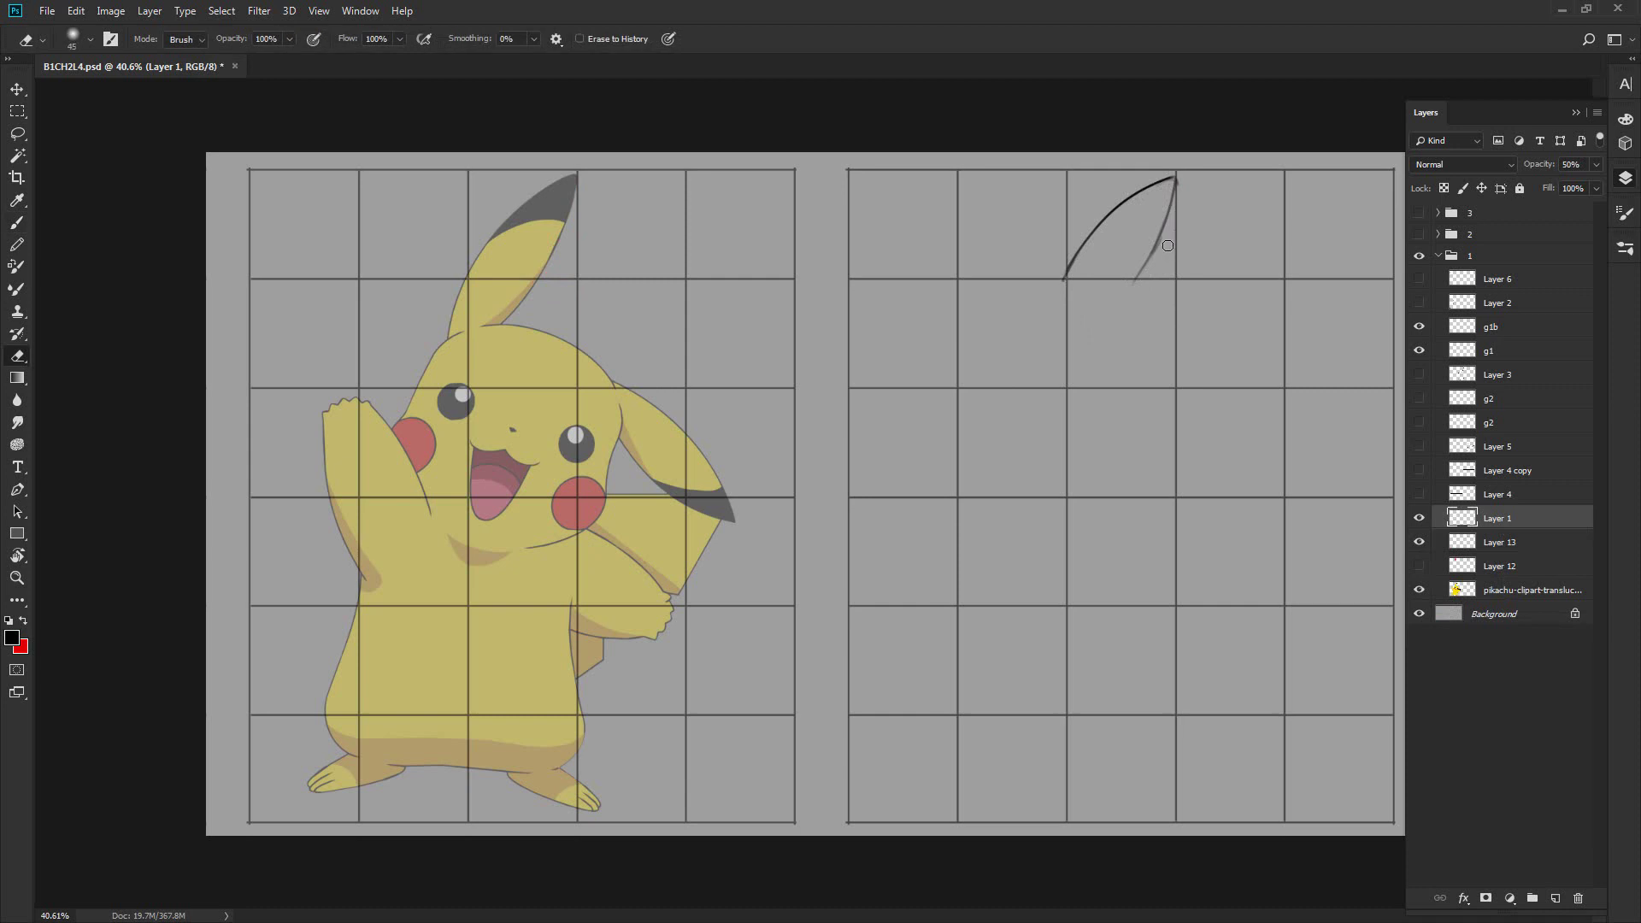
key(ctrl+z)
key(ctrl+z)
key(b)
drag(1145, 289, 1180, 317)
key(ctrl+z)
key(Delete)
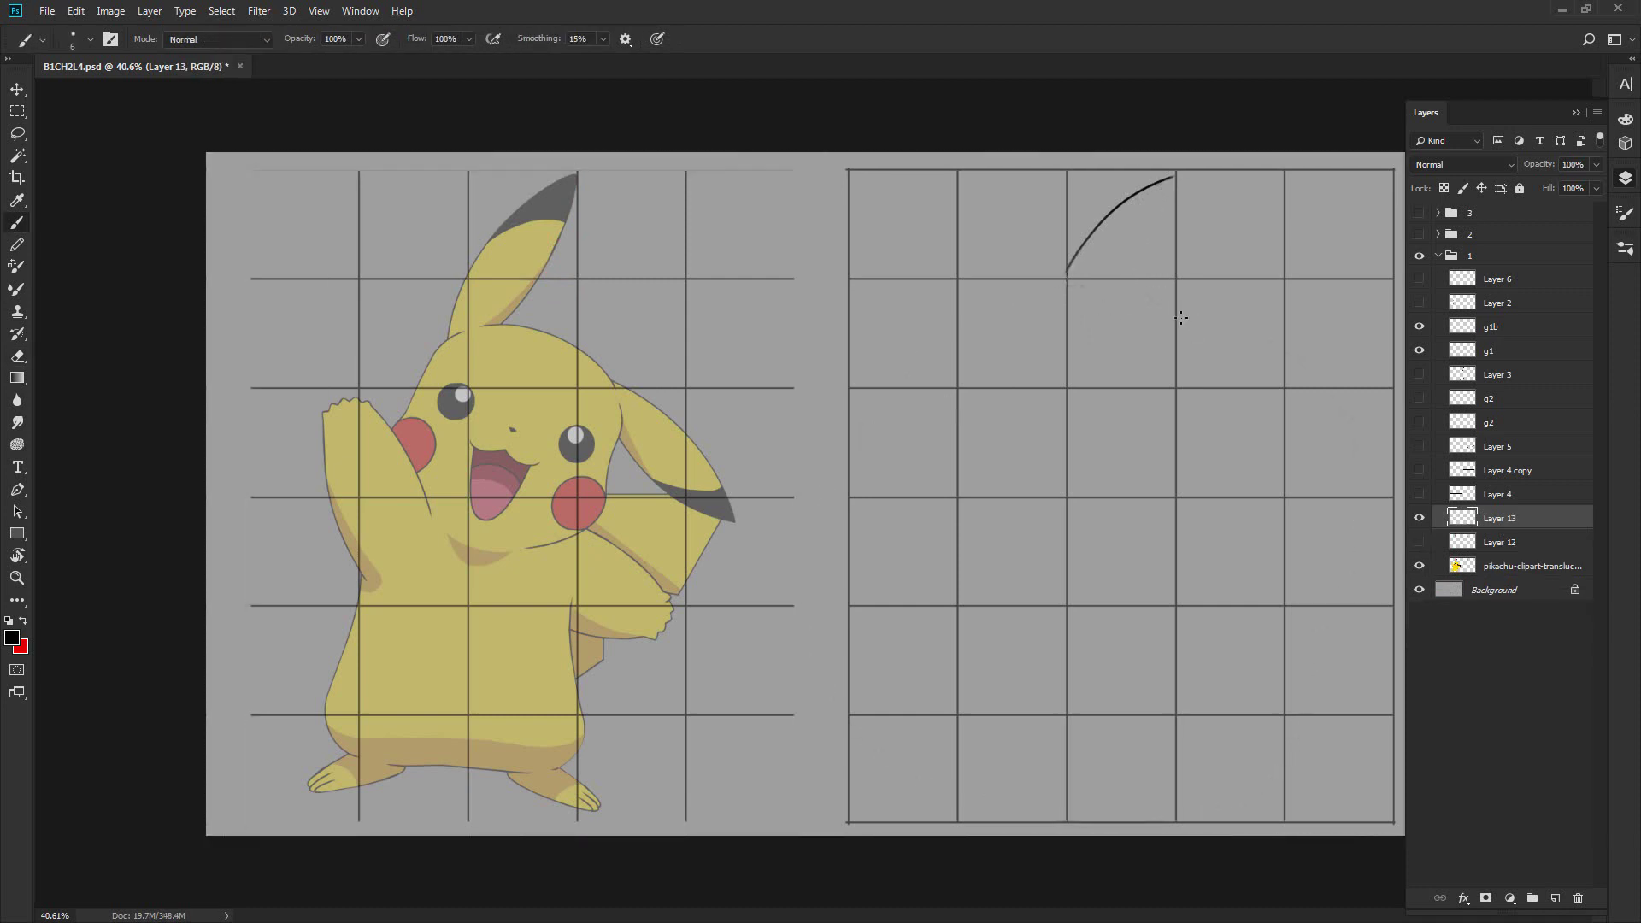
key(ctrl+z)
Delete Layer 13, which holds the black outer ear contour.
key(m)
key(Delete)
click(1505, 543)
key(Delete)
Hide the g1 and g1b grid layers and show both g2 grid layers.
click(1420, 520)
click(1420, 519)
drag(1419, 350, 1419, 326)
click(1419, 304)
click(1419, 304)
double_click(1420, 326)
click(1419, 351)
click(1419, 350)
drag(1420, 398, 1419, 423)
Delete the old Layer 12 and, on a new layer, outline the upper middle grid cell around the ear in red.
click(1555, 897)
key(x)
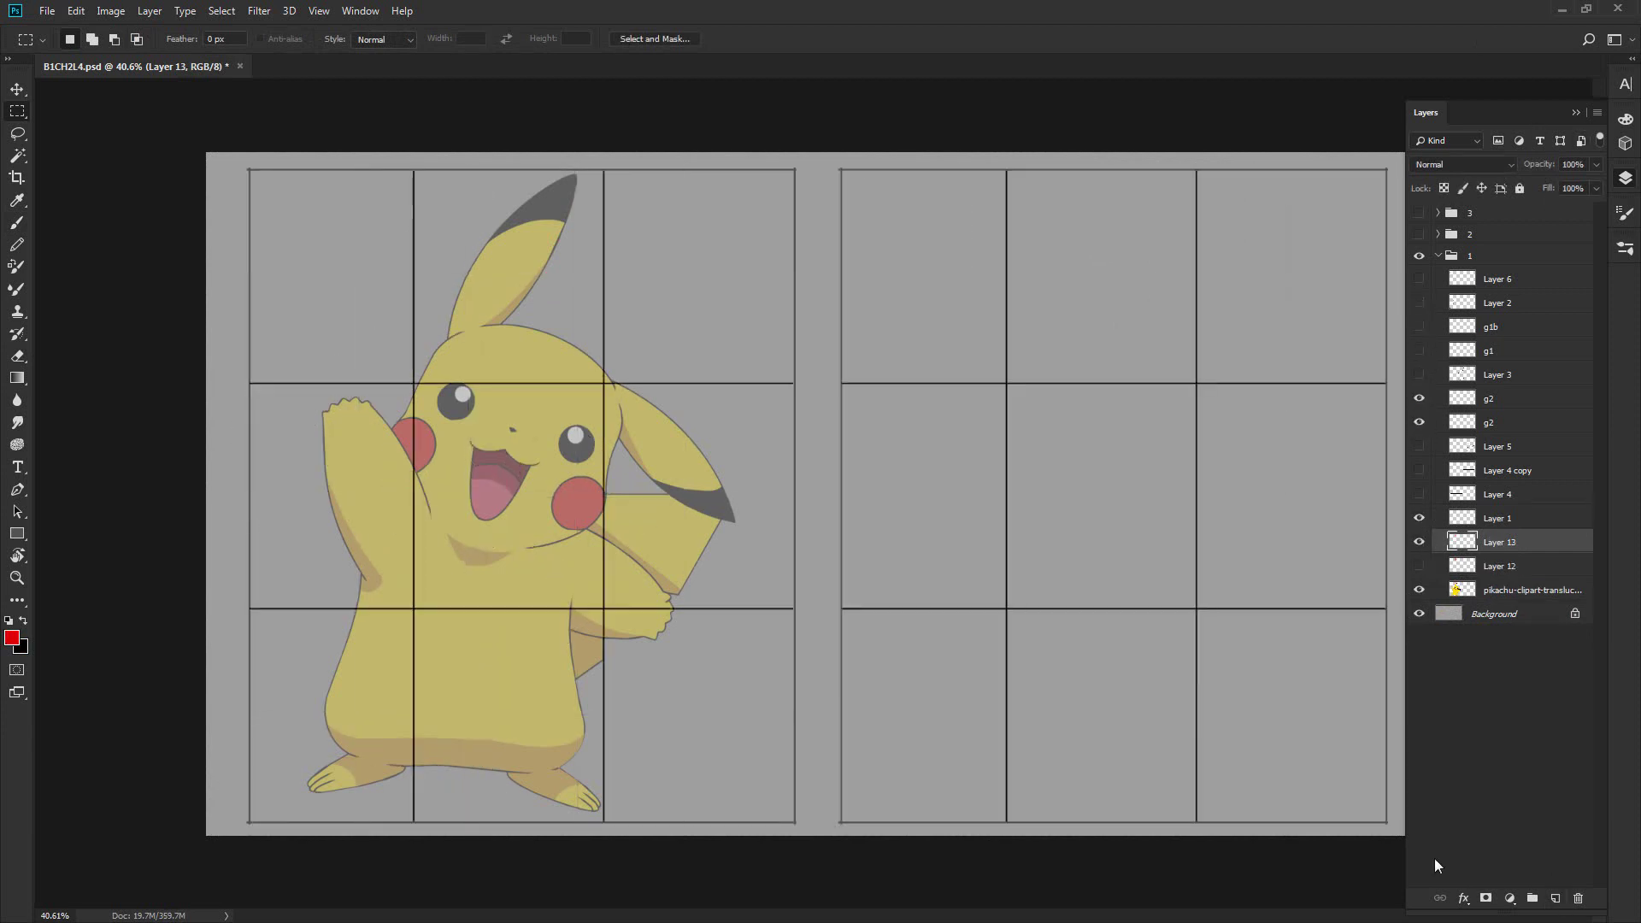
key(b)
click(1501, 567)
key(Delete)
click(1501, 544)
mouse_move(416, 384)
mouse_down()
mouse_move(603, 382)
mouse_move(603, 170)
mouse_up()
mouse_move(603, 170)
mouse_down()
mouse_move(413, 170)
mouse_move(413, 387)
mouse_up()
drag(1145, 190, 1065, 352)
drag(1191, 242, 1091, 402)
key(ctrl+alt+z)
key(ctrl+alt+z)
key(ctrl+alt+z)
Draw red vertical guides at the ear's tip and outer base, and repeat them in the matching cell of the empty grid.
drag(576, 175, 576, 390)
mouse_move(447, 338)
mouse_down()
mouse_move(448, 226)
mouse_move(448, 382)
mouse_up()
drag(1171, 164, 1171, 385)
drag(1042, 385, 1041, 210)
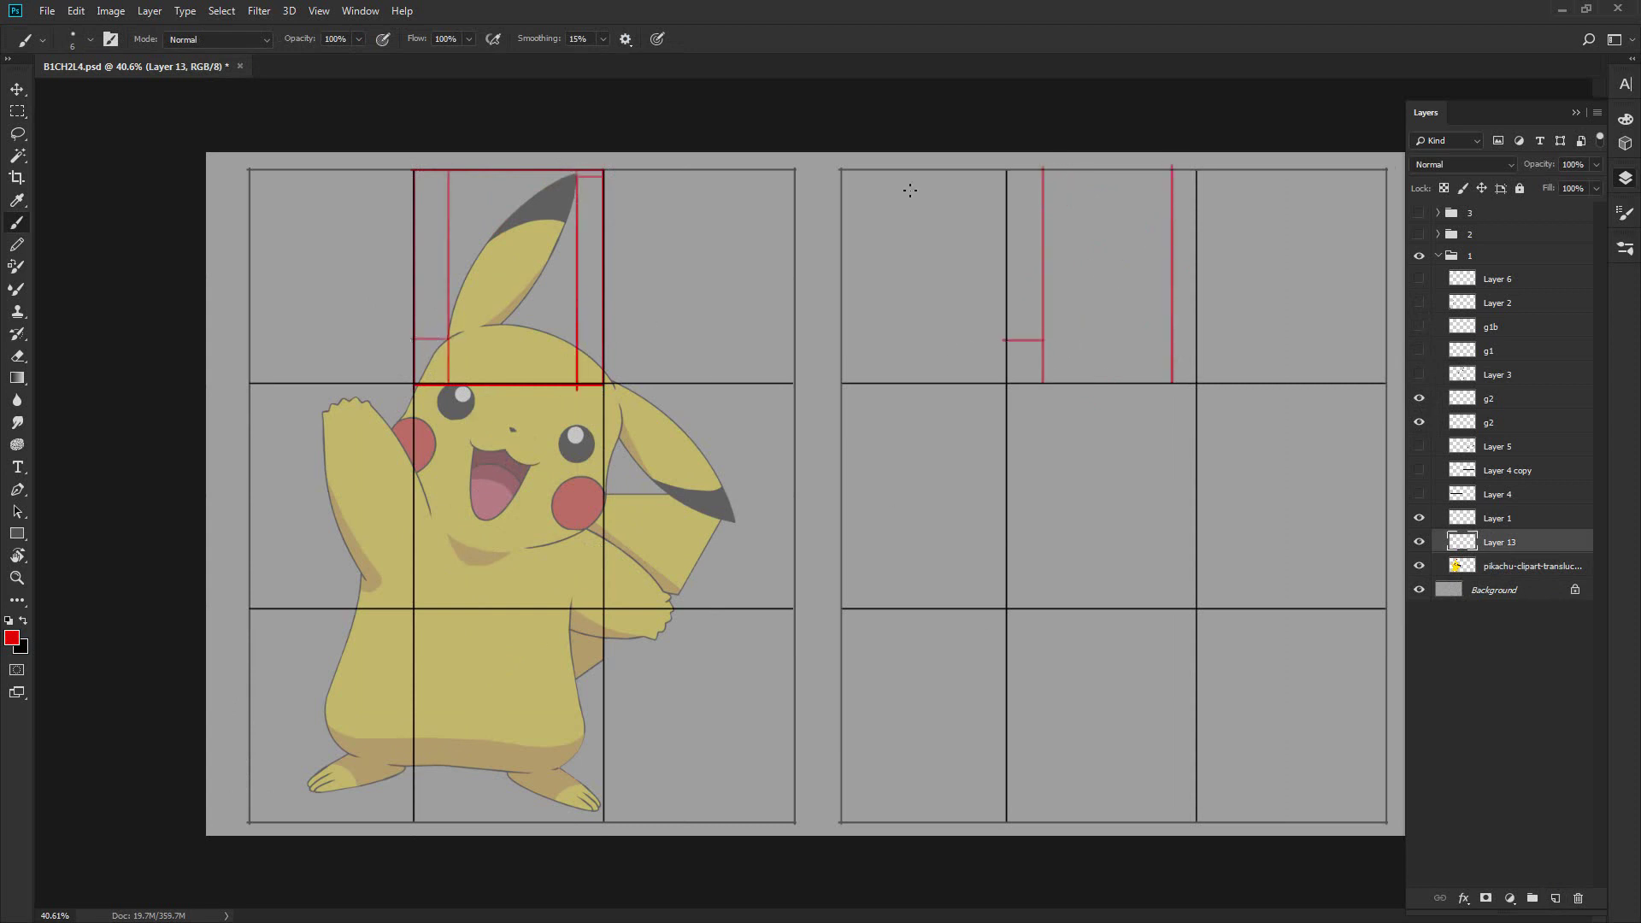
Mark and copy red guides for the midpoint of the ear's outer edge, and draw that edge in black in the empty grid.
drag(490, 242, 491, 170)
drag(417, 241, 493, 241)
drag(1007, 241, 1090, 241)
drag(1088, 171, 1088, 242)
key(x)
drag(1171, 177, 1042, 340)
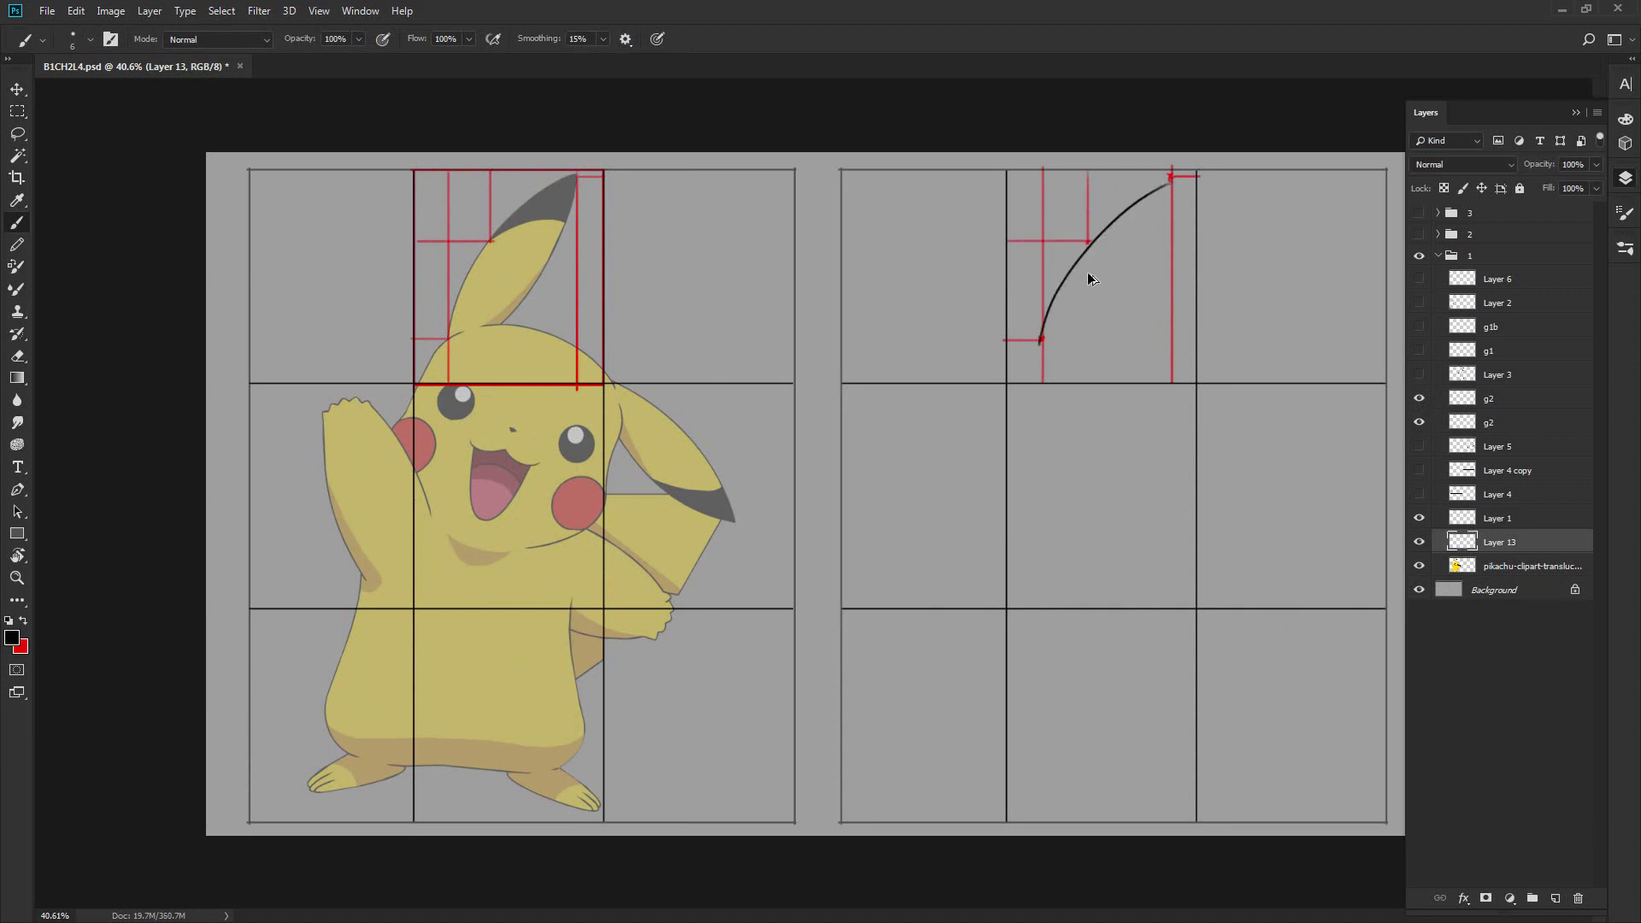
Mark red guides at the middle and base of the ear's inner edge and copy them into the empty grid's matching cell.
key(x)
drag(544, 271, 544, 382)
drag(544, 271, 595, 270)
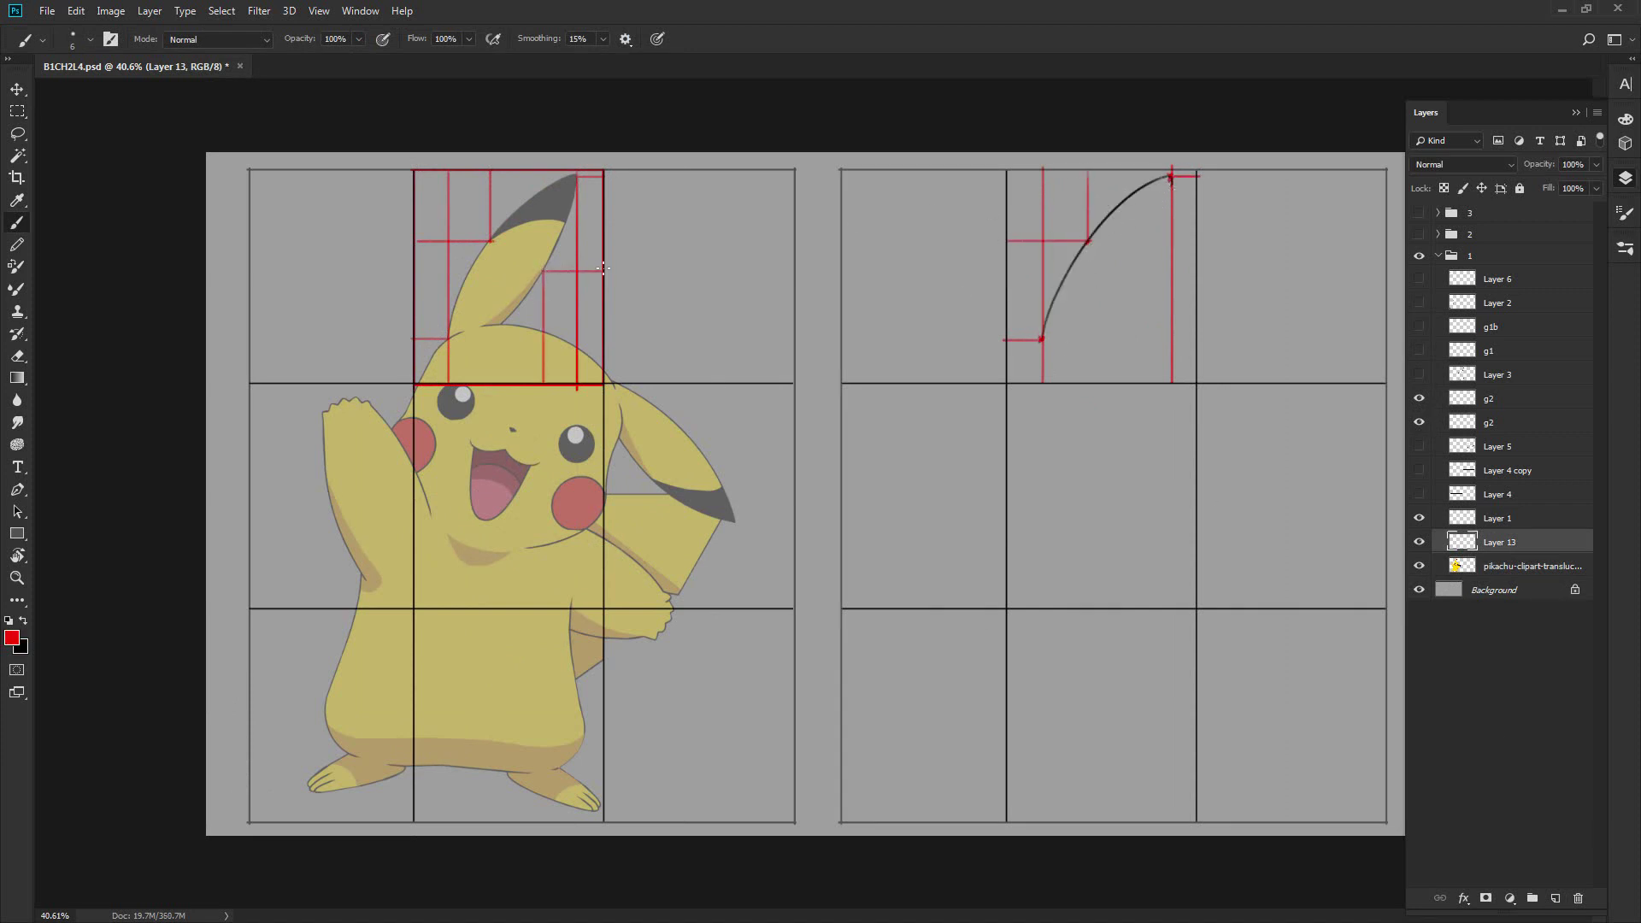
mouse_move(1194, 267)
mouse_down()
mouse_move(1100, 322)
mouse_move(1140, 382)
mouse_up()
drag(603, 323, 502, 323)
drag(502, 323, 502, 383)
drag(502, 325, 507, 176)
drag(597, 324, 416, 322)
drag(1100, 348, 1100, 172)
drag(1192, 323, 1008, 323)
Draw the ear's inner edge and the head contours on both sides of the ear base in black.
key(x)
drag(1170, 177, 1139, 274)
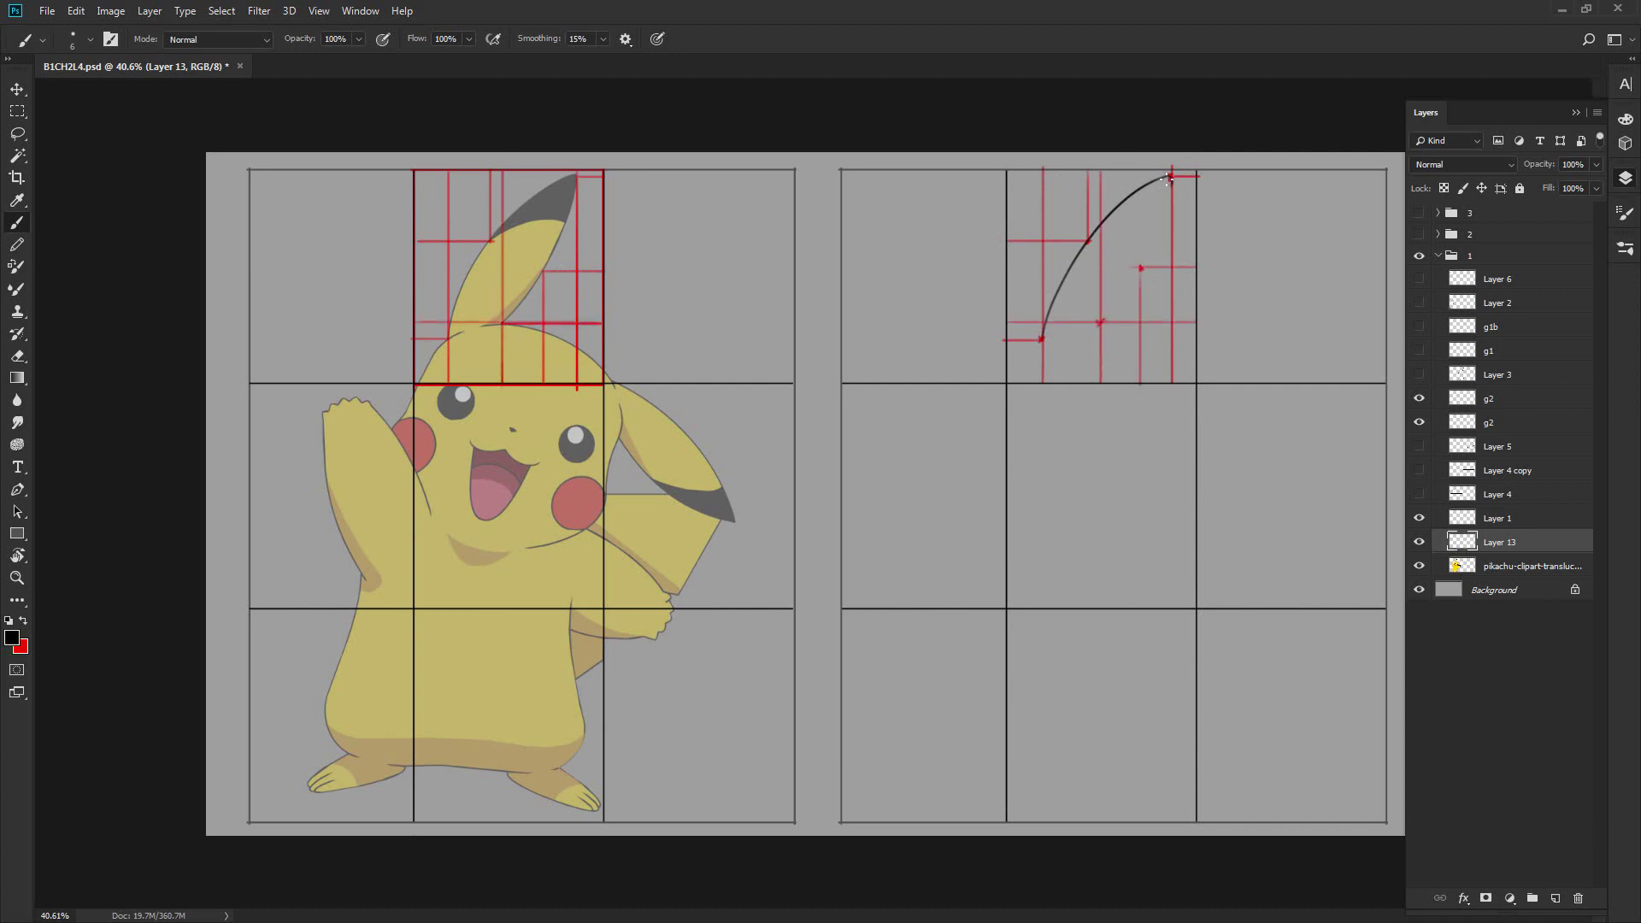
shift+click(1100, 325)
drag(1042, 341, 1015, 382)
drag(1160, 341, 1208, 381)
key(ctrl+z)
drag(1093, 328, 1208, 376)
Delete the sketch layer and replace the g2 grids with the coarser Layer 4 and Layer 4 copy grids.
key(Delete)
drag(1419, 420, 1418, 398)
mouse_move(1418, 350)
mouse_down()
mouse_move(1419, 326)
mouse_move(1418, 350)
mouse_up()
drag(1418, 470, 1419, 494)
On a new layer, mark red guides for the head and drooping ear in the upper right cell and copy them to the empty grid.
click(1555, 898)
key(x)
key(ctrl+alt+z)
drag(612, 169, 612, 494)
drag(515, 381, 784, 383)
drag(1107, 377, 1382, 377)
drag(1189, 172, 1189, 494)
drag(725, 495, 726, 170)
drag(1316, 170, 1317, 494)
mouse_move(515, 324)
mouse_down()
mouse_move(797, 325)
mouse_move(503, 487)
mouse_move(503, 169)
mouse_up()
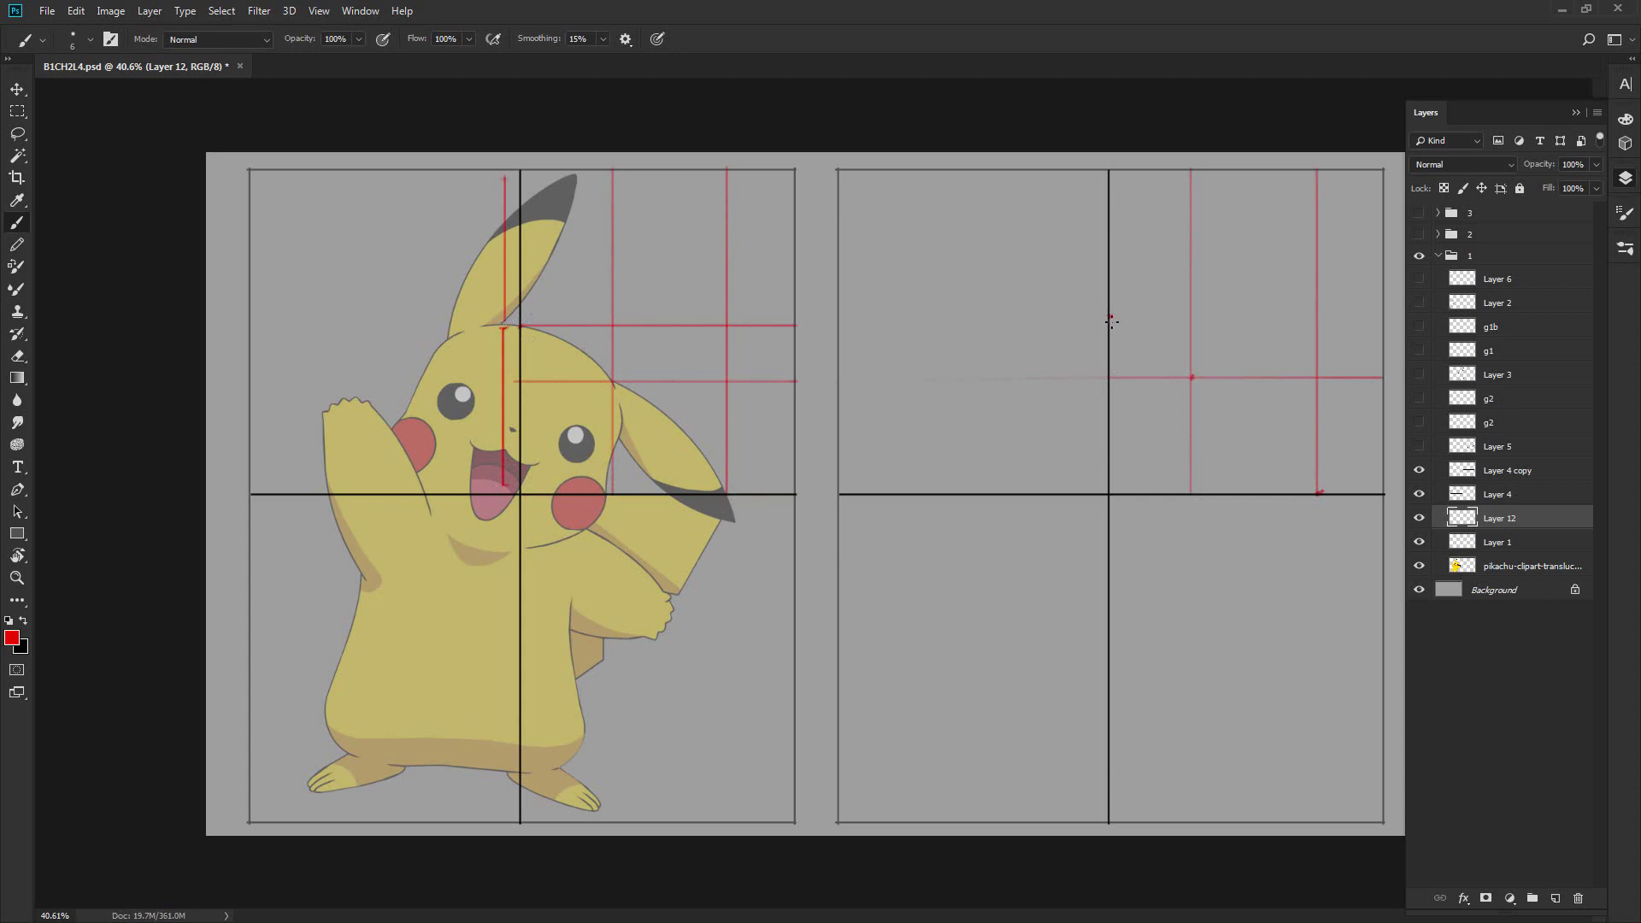
Draw the head's upper contour, the cheek line and the drooping ear's edges in black in the empty grid, undoing the poor strokes.
key(x)
drag(1320, 495, 1192, 376)
mouse_move(1111, 323)
mouse_down()
mouse_move(1199, 389)
mouse_move(1172, 499)
mouse_up()
key(ctrl+z)
drag(1204, 405, 1179, 496)
key(ctrl+z)
drag(1204, 436, 1282, 498)
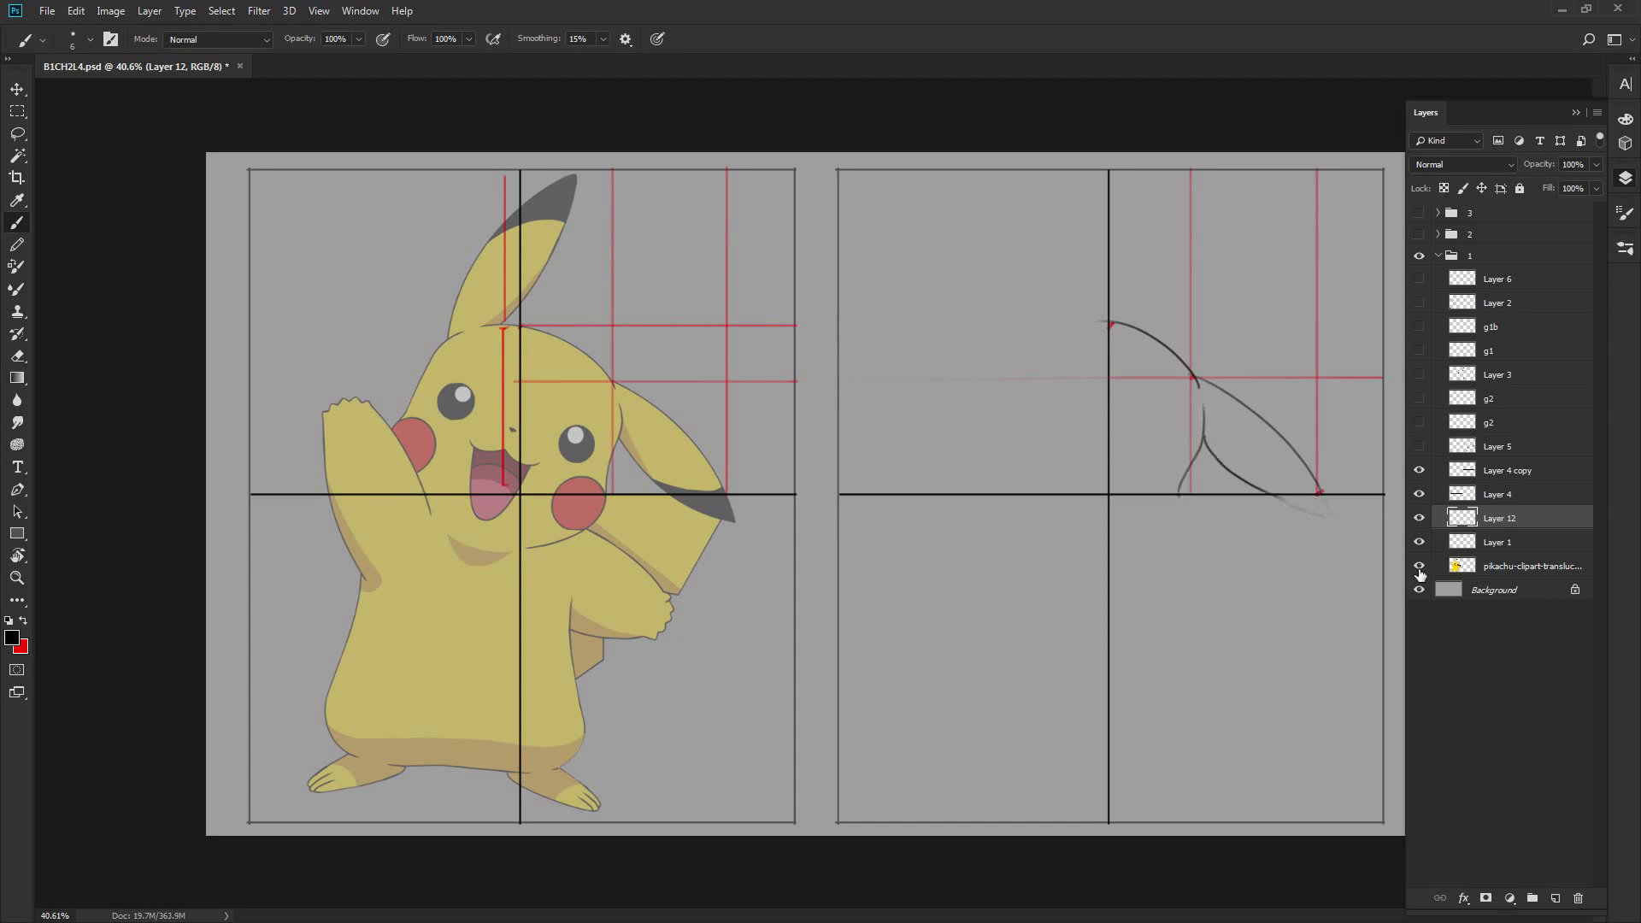
Delete the sketch layer, hide the Layer 4 and Layer 4 copy grids, and add a new layer for red guides.
key(Delete)
drag(1419, 471, 1419, 495)
click(1555, 898)
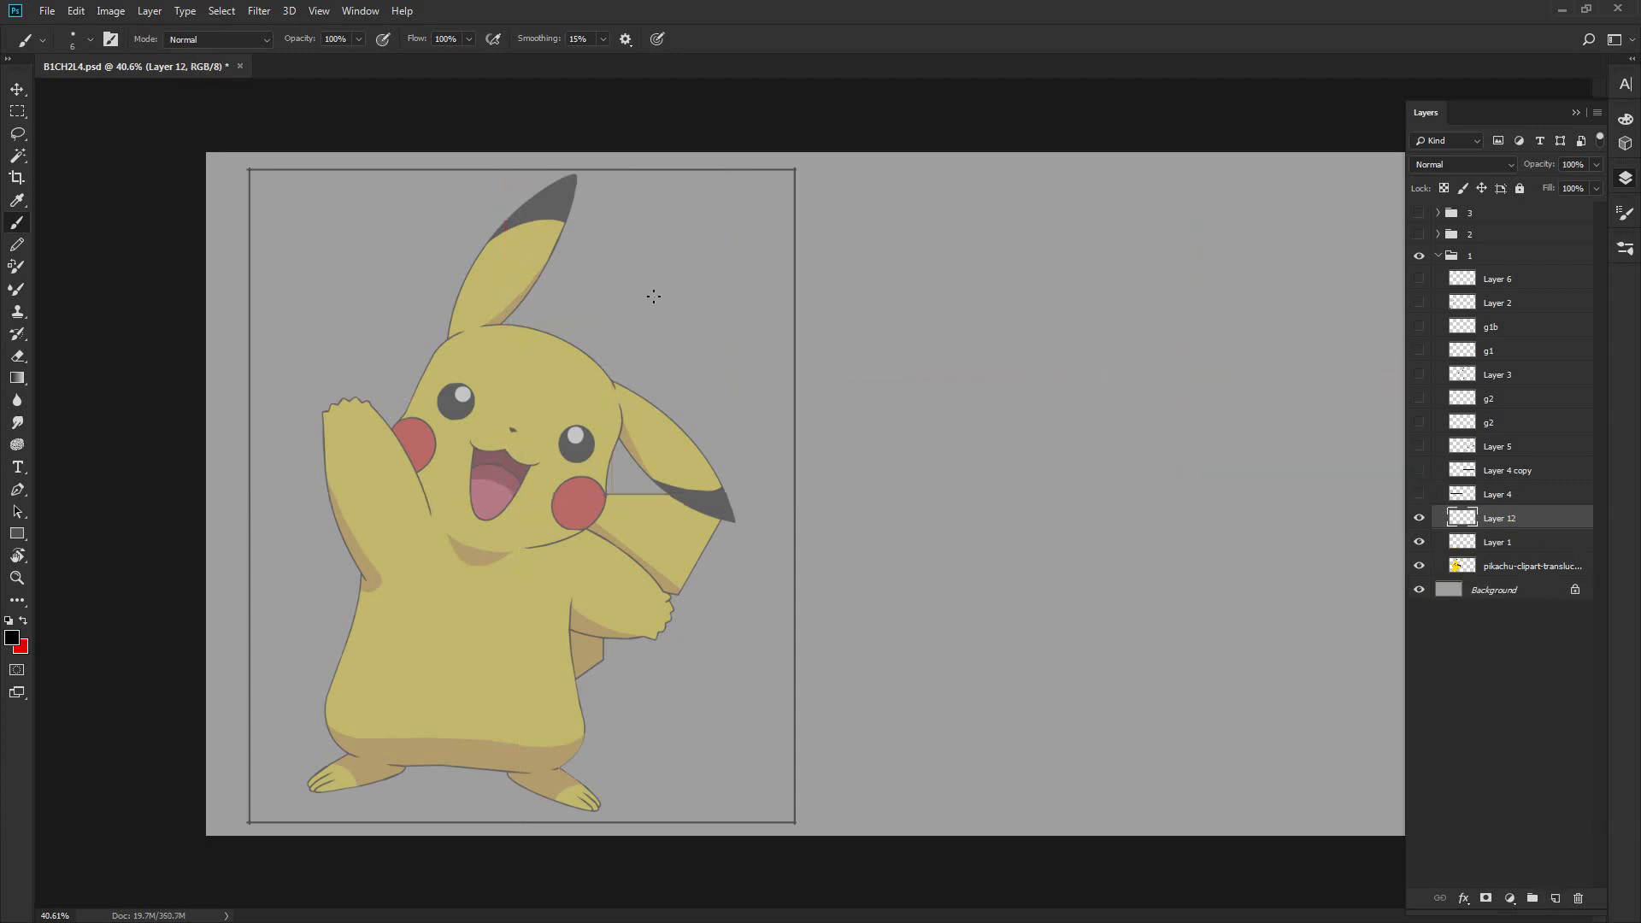
key(x)
drag(288, 176, 251, 289)
drag(438, 183, 327, 455)
drag(686, 186, 453, 658)
drag(763, 434, 593, 733)
drag(1156, 185, 1060, 182)
key(ctrl+alt+z)
key(ctrl+alt+z)
key(ctrl+alt+z)
key(ctrl+alt+z)
key(ctrl+alt+z)
Draw a red vertical guide through the Pikachu's ear base and duplicate the outer frame onto the empty area beside it.
drag(501, 178, 504, 821)
key(v)
ctrl+click(794, 740)
drag(454, 751, 1036, 751)
On Layer 12, draw a red horizontal guide at ear-base height across both frames and a matching vertical guide in the empty frame.
click(1500, 519)
key(b)
drag(245, 322, 1375, 323)
drag(1049, 174, 1049, 803)
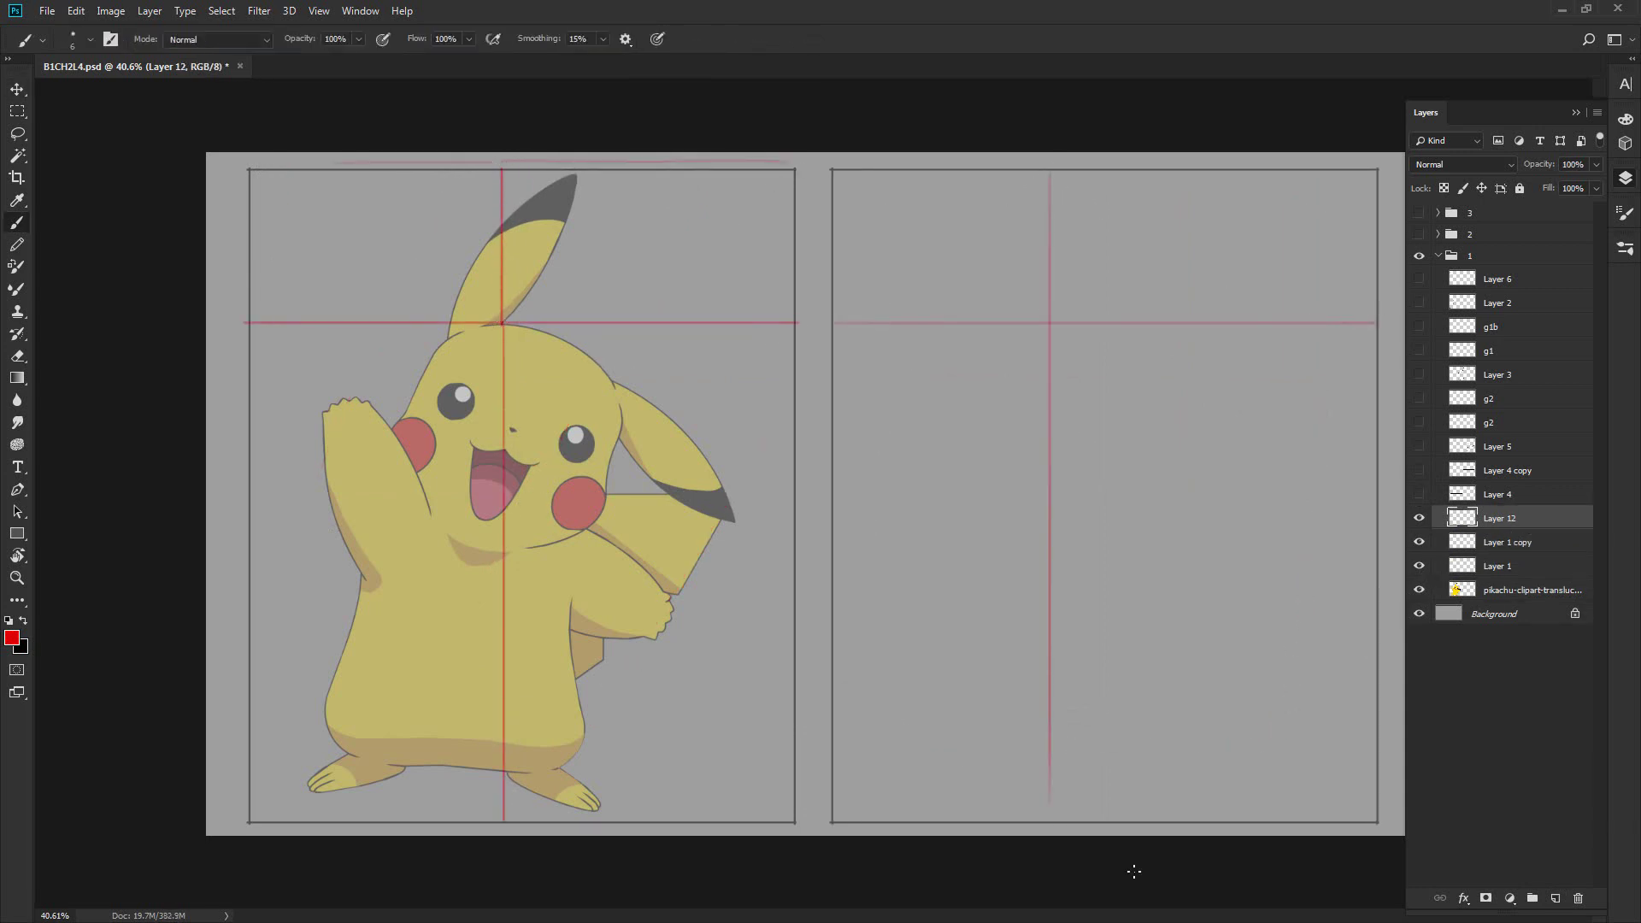
Sketch the head contour and ear edge around the guide intersection in the empty frame, erasing part of the head contour.
drag(1047, 323, 989, 351)
drag(361, 348, 280, 340)
drag(451, 337, 776, 337)
key(e)
drag(990, 351, 1019, 330)
key(b)
drag(476, 256, 476, 208)
mouse_move(1016, 177)
mouse_down()
mouse_move(1016, 328)
mouse_move(1149, 180)
mouse_move(1047, 323)
mouse_up()
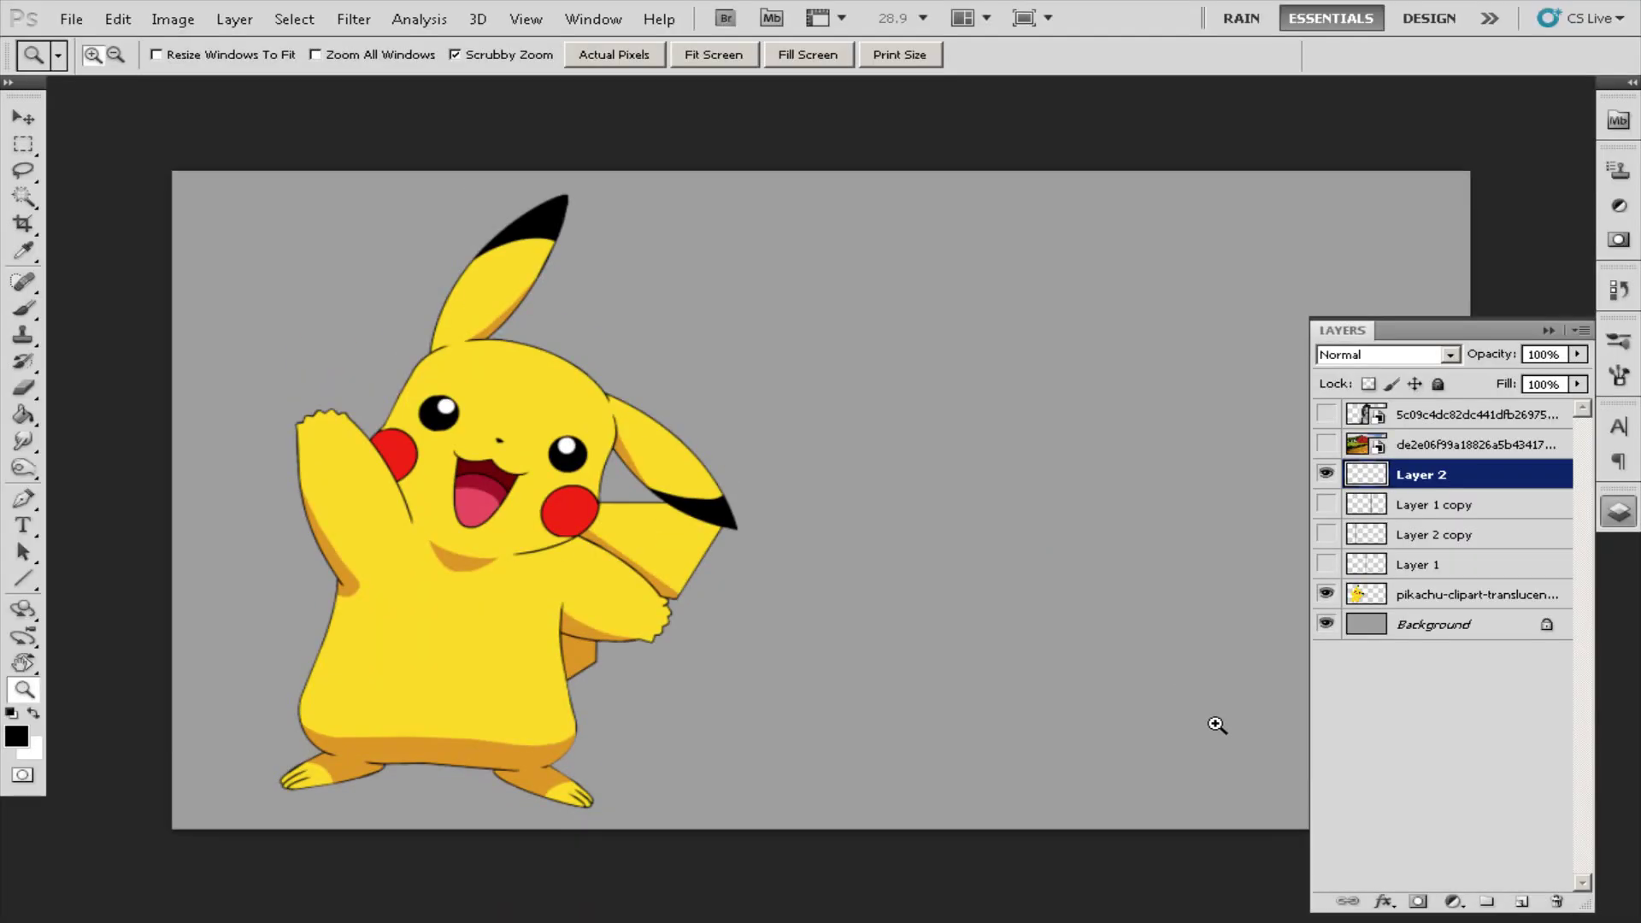
In the document with the full-colour Pikachu, show Layer 1 and Layer 2 copy to display the grids.
key(b)
click(1325, 564)
click(1329, 540)
drag(971, 731, 982, 710)
mouse_move(859, 479)
mouse_down()
mouse_move(846, 514)
mouse_move(889, 510)
mouse_up()
drag(892, 487, 874, 514)
drag(916, 453, 898, 516)
drag(845, 549, 933, 518)
key(ctrl+alt+z)
key(ctrl+alt+z)
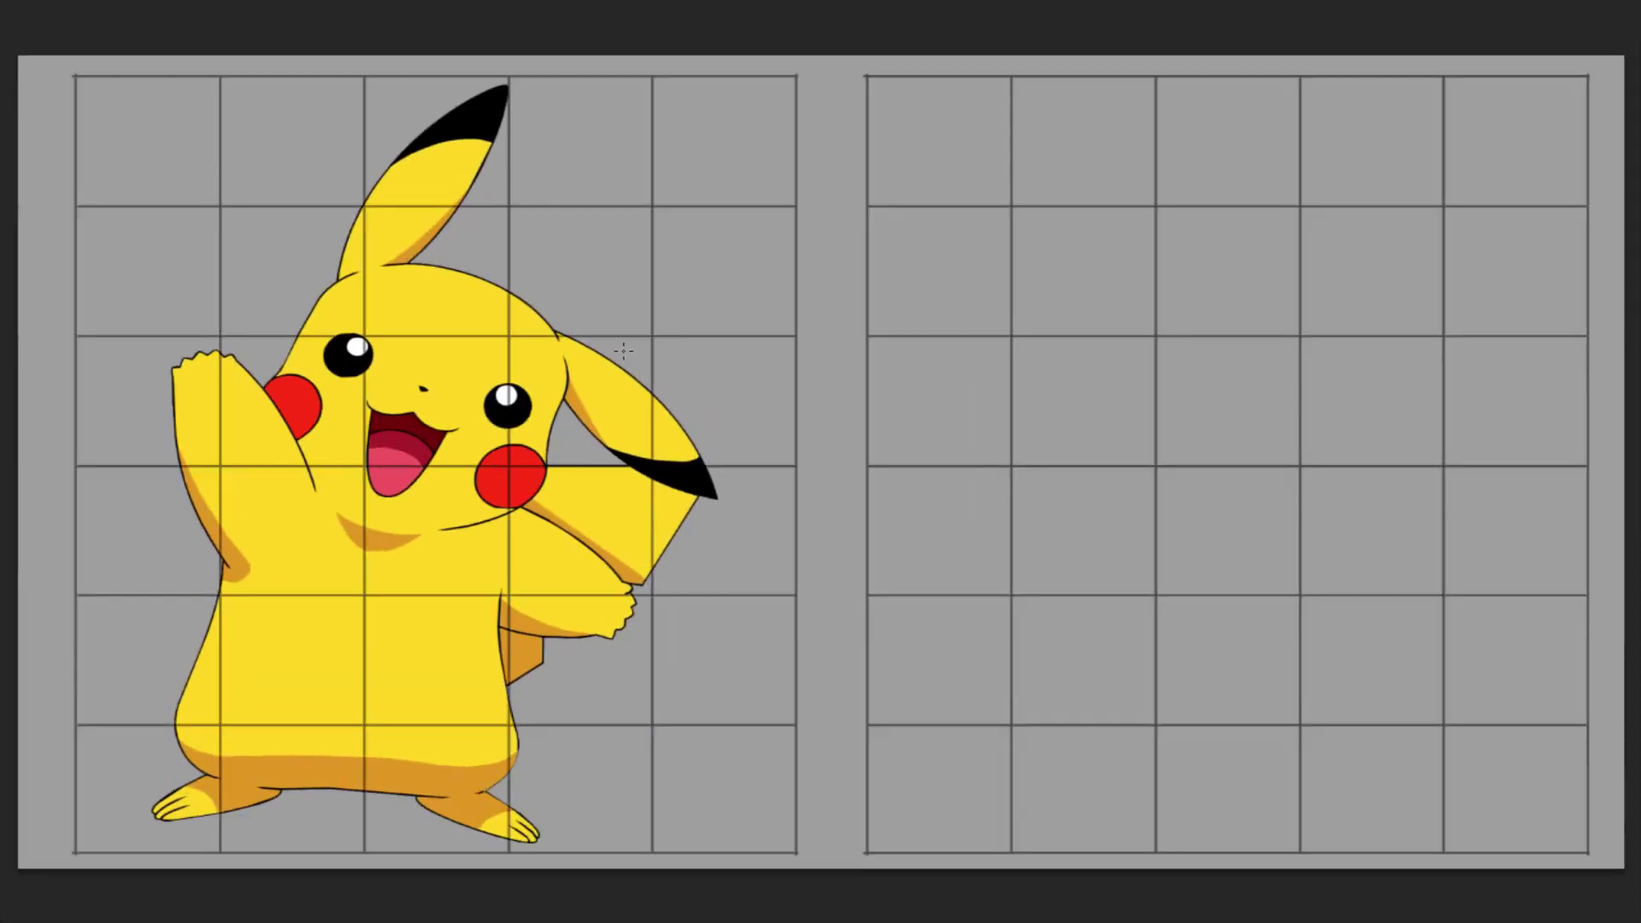
Mark the points where the drooping ear and lower body contours cross the grid lines on the coloured Pikachu.
drag(580, 321, 561, 347)
drag(560, 329, 573, 349)
drag(661, 386, 646, 398)
drag(649, 385, 660, 402)
drag(568, 338, 652, 391)
drag(712, 457, 699, 470)
drag(655, 393, 705, 462)
drag(517, 716, 499, 733)
mouse_move(499, 718)
mouse_down()
mouse_move(517, 733)
mouse_move(504, 777)
mouse_up()
drag(505, 764, 517, 777)
mouse_move(539, 749)
mouse_down()
mouse_move(498, 750)
mouse_move(522, 763)
mouse_up()
Clear the crossing marks from the coloured Pikachu and drop the selection.
key(m)
drag(884, 173, 314, 850)
key(Delete)
key(ctrl+d)
Set the brush size to 5 and sketch the left edge of the upright ear in the empty grid.
key(b)
right_click(1186, 714)
text(5)
key(Return)
drag(1185, 532, 1129, 658)
key(ctrl+z)
drag(158, 254, 167, 287)
key(ctrl+z)
mouse_move(1153, 207)
mouse_down()
mouse_move(1298, 83)
mouse_move(1231, 213)
mouse_up()
key(ctrl+z)
drag(1298, 87, 1237, 215)
key(ctrl+z)
drag(1125, 296, 1119, 329)
Sketch the right edge of the upright ear from its tip down to a short line at the base, cleaning up the stroke.
drag(1292, 121, 1194, 257)
key(ctrl+z)
mouse_move(1291, 119)
mouse_down()
mouse_move(1195, 275)
mouse_move(1228, 243)
mouse_up()
key(e)
mouse_move(1288, 128)
mouse_down()
mouse_move(1225, 247)
mouse_move(1243, 229)
mouse_up()
key(b)
key(ctrl+z)
key(ctrl+z)
mouse_move(1192, 293)
mouse_down()
mouse_move(1288, 137)
mouse_move(1256, 215)
mouse_move(1186, 299)
mouse_up()
key(e)
key(b)
key(ctrl+z)
key(ctrl+shift+z)
Sketch the left head contour and the inner edge of the raised arm, starting the jagged fingertips.
mouse_move(1149, 235)
mouse_down()
mouse_move(1118, 304)
mouse_move(1211, 296)
mouse_up()
drag(1137, 300, 1066, 411)
key(ctrl+z)
mouse_move(1098, 329)
mouse_down()
mouse_move(1041, 435)
mouse_move(1099, 548)
mouse_up()
key(ctrl+z)
mouse_move(1025, 402)
mouse_down()
mouse_move(1126, 573)
mouse_move(1112, 553)
mouse_up()
key(ctrl+z)
key(e)
drag(1046, 430, 1039, 434)
key(b)
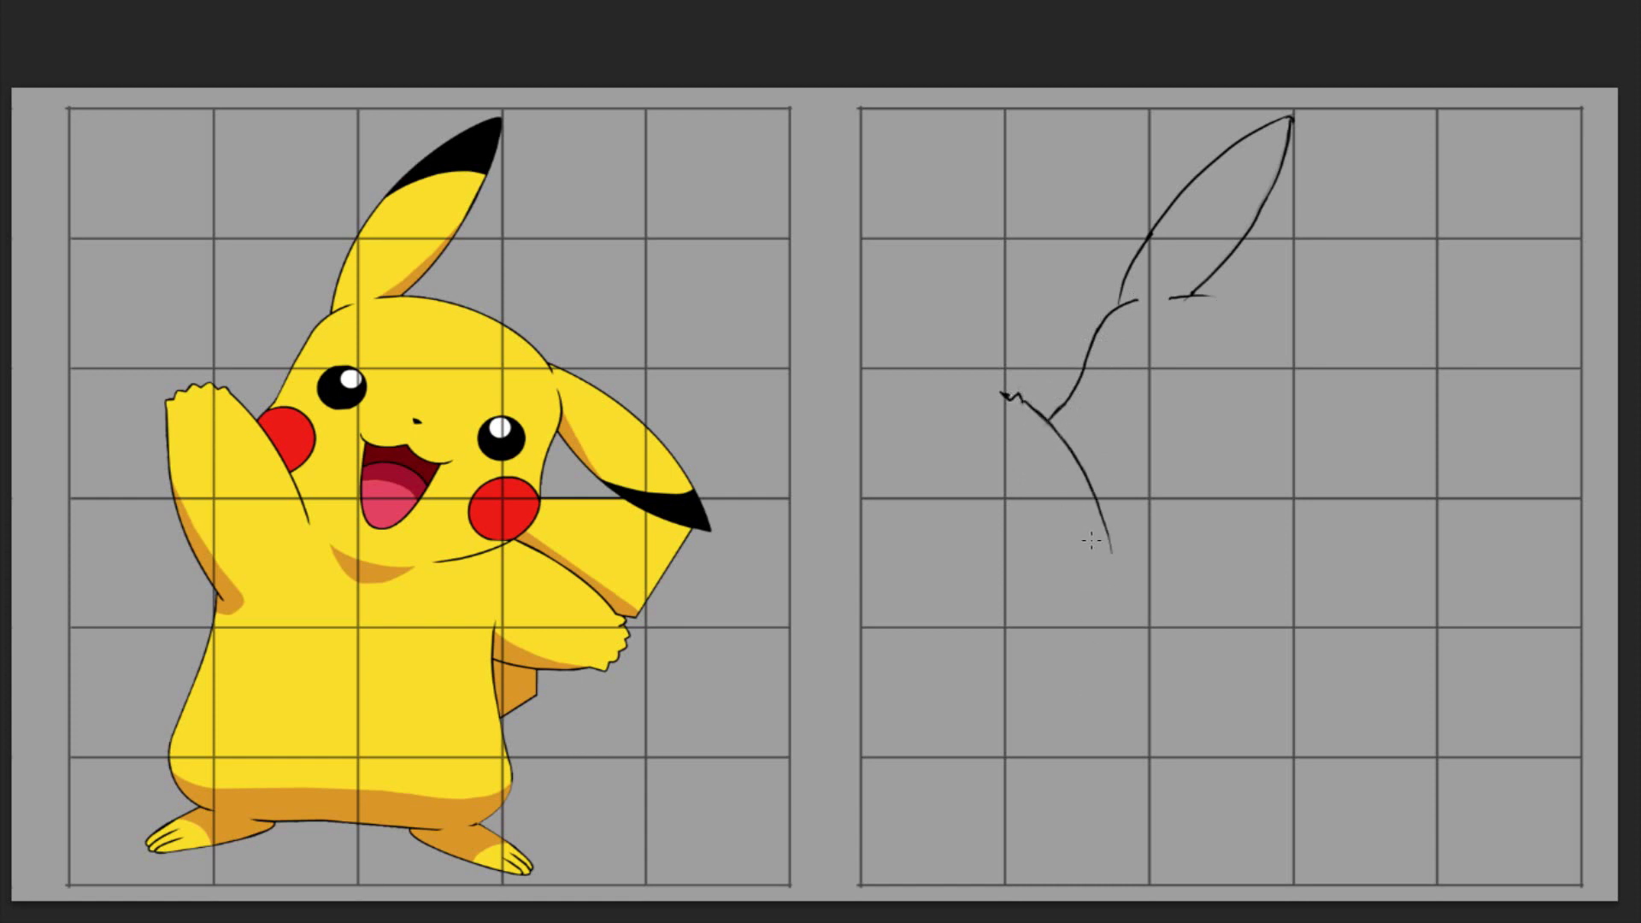
Complete the raised hand's jagged fingertips and sketch the outer edge of the raised arm down to the elbow.
key(e)
drag(1118, 548, 1116, 538)
key(b)
mouse_move(955, 418)
mouse_down()
mouse_move(1092, 667)
mouse_move(1025, 620)
mouse_up()
key(ctrl+z)
key(ctrl+z)
drag(955, 417, 1051, 654)
key(e)
mouse_move(1027, 634)
mouse_down()
mouse_move(997, 637)
mouse_move(955, 757)
mouse_up()
Sketch the left side of the body from the raised arm's base down to the hip.
key(b)
key(ctrl+z)
mouse_move(1007, 606)
mouse_down()
mouse_move(946, 771)
mouse_move(958, 803)
mouse_move(958, 730)
mouse_up()
key(e)
key(b)
mouse_move(953, 728)
mouse_down()
mouse_move(957, 801)
mouse_move(975, 687)
mouse_up()
key(ctrl+z)
Sketch the left foot with its toes, the left hip curve and the bottom edge of the body.
drag(979, 799, 953, 788)
key(e)
key(b)
drag(942, 736, 1006, 812)
key(ctrl+z)
mouse_move(946, 716)
mouse_down()
mouse_move(1005, 806)
mouse_move(1003, 758)
mouse_move(940, 786)
mouse_move(948, 771)
mouse_up()
key(ctrl+z)
key(e)
mouse_move(994, 742)
mouse_down()
mouse_move(942, 797)
mouse_move(1022, 779)
mouse_move(1053, 748)
mouse_move(1254, 764)
mouse_move(1222, 764)
mouse_move(1251, 764)
mouse_move(1259, 809)
mouse_move(1239, 802)
mouse_up()
key(ctrl+z)
key(f)
click(1621, 377)
key(f)
key(f)
Sketch the right side of the body from below the arm down around the hip to the bottom edge.
key(ctrl+z)
drag(1302, 824, 1311, 699)
key(ctrl+z)
key(ctrl+z)
mouse_move(1263, 758)
mouse_down()
mouse_move(1290, 678)
mouse_move(1312, 758)
mouse_up()
key(ctrl+z)
key(ctrl+z)
key(ctrl+z)
mouse_move(1271, 562)
mouse_down()
mouse_move(1262, 770)
mouse_move(1302, 708)
mouse_move(1277, 757)
mouse_up()
key(ctrl+z)
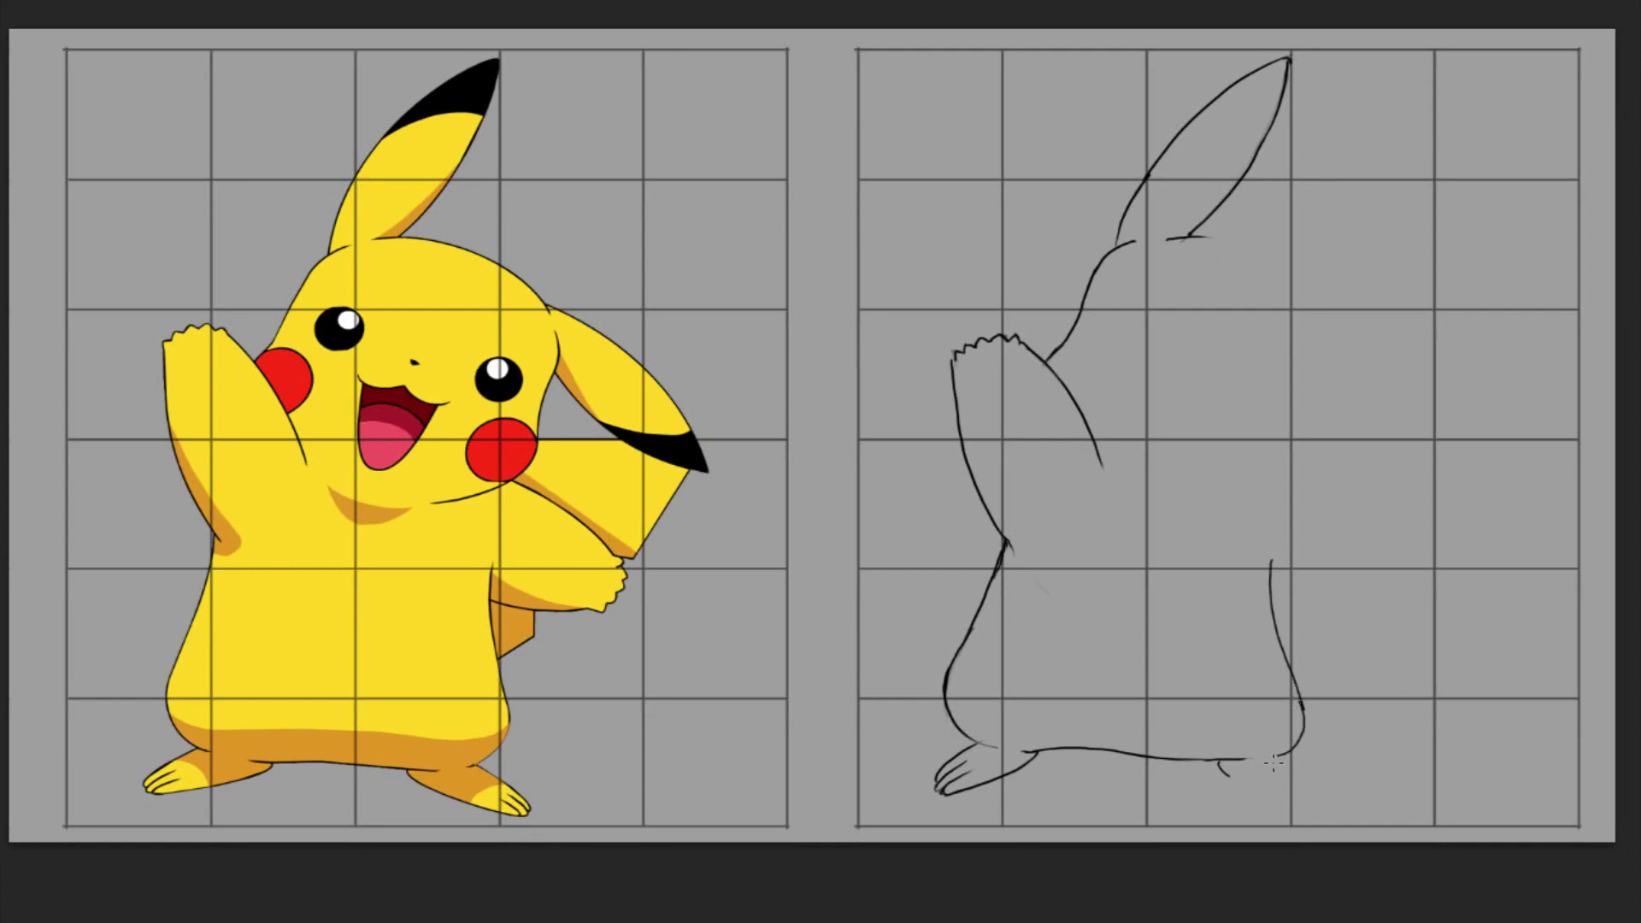
drag(1300, 691, 1304, 733)
drag(1294, 687, 1328, 817)
key(ctrl+z)
key(ctrl+z)
Sketch the right foot with its toes beneath the right hip.
key(ctrl+z)
drag(1271, 757, 1326, 803)
key(ctrl+z)
drag(1219, 764, 1327, 810)
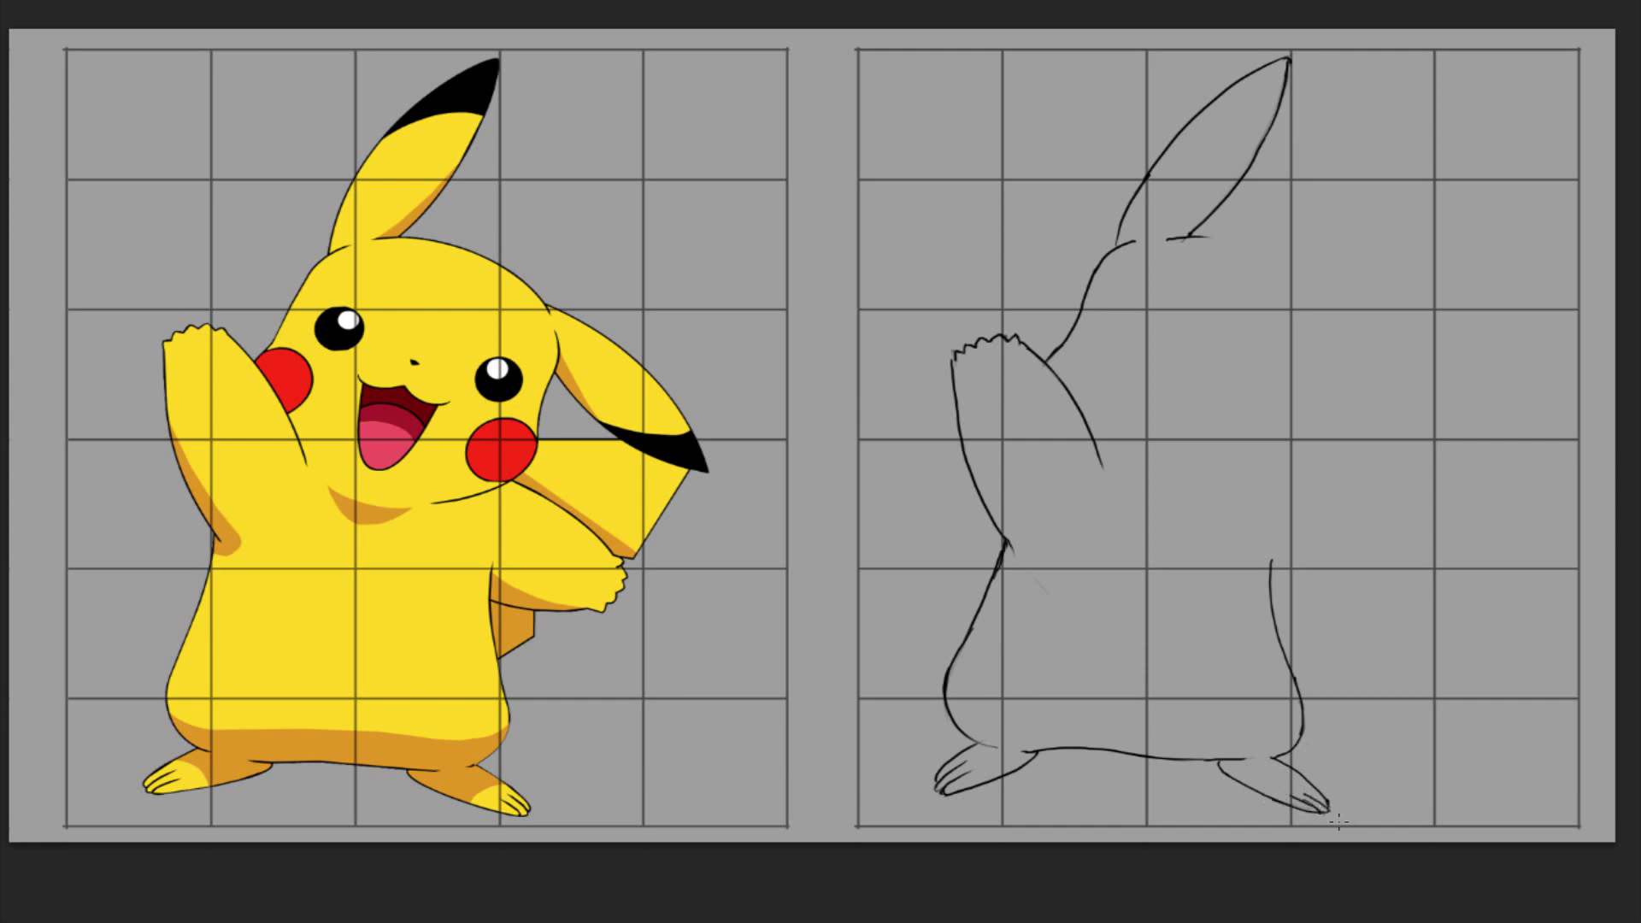
Adjust the body's right contour with Free Transform, then sketch the underside and fingertips of the right arm.
key(ctrl+t)
drag(1321, 742, 1433, 505)
key(Return)
key(ctrl+d)
drag(1273, 598, 1374, 611)
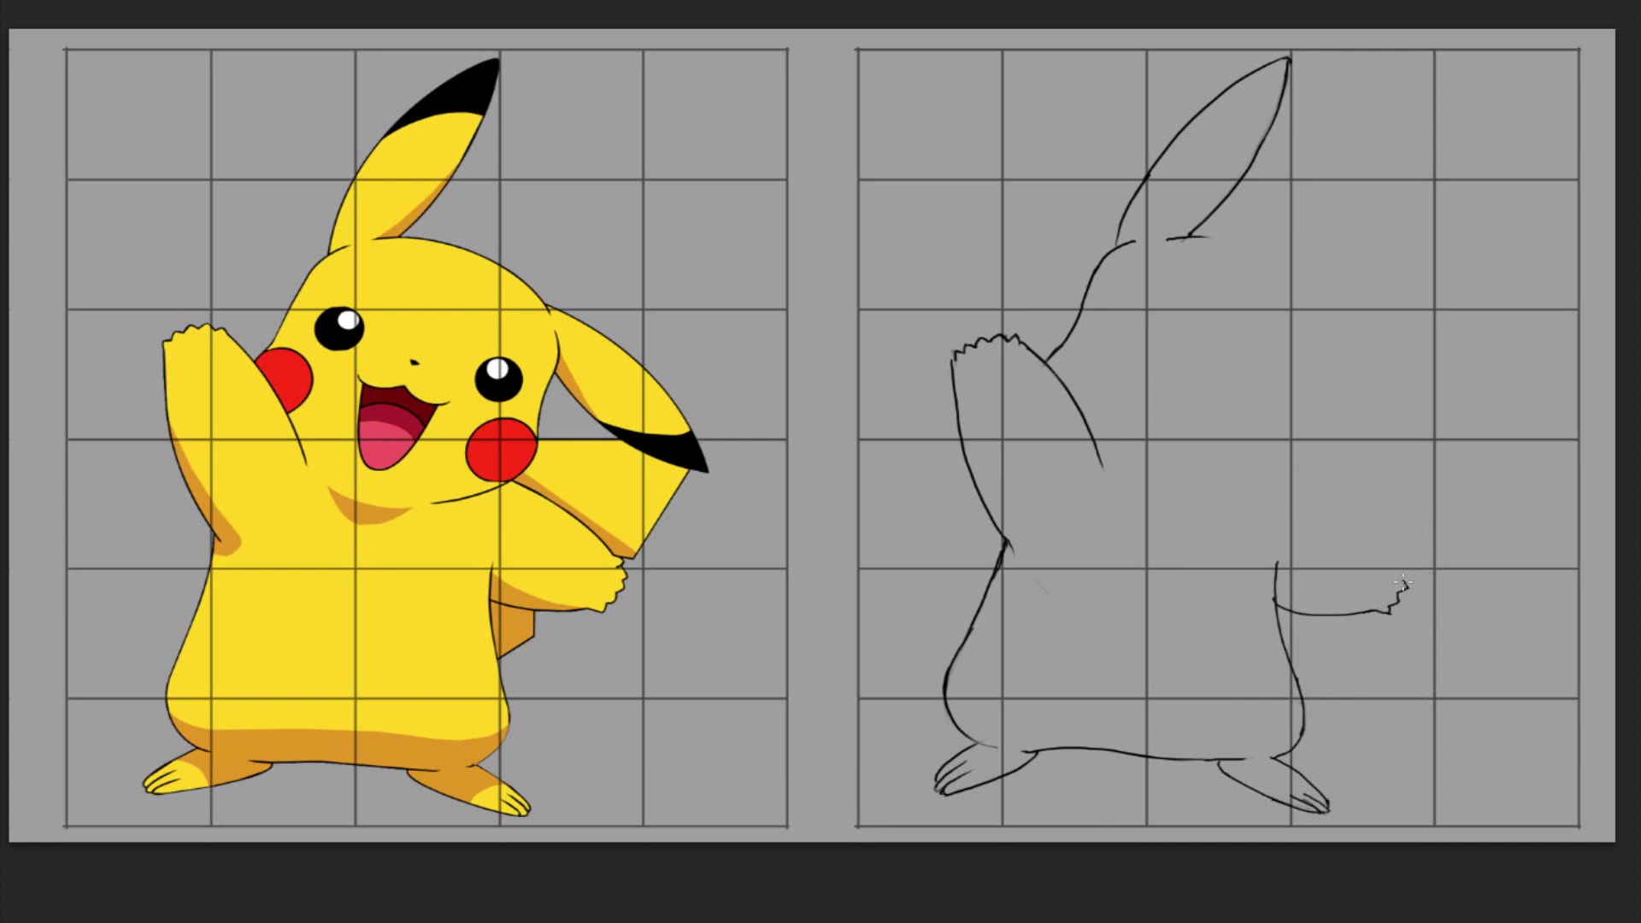
Sketch the upper edge of the right arm and the chin curve running up into the right cheek.
mouse_move(1386, 561)
mouse_down()
mouse_move(1300, 482)
mouse_move(1268, 510)
mouse_up()
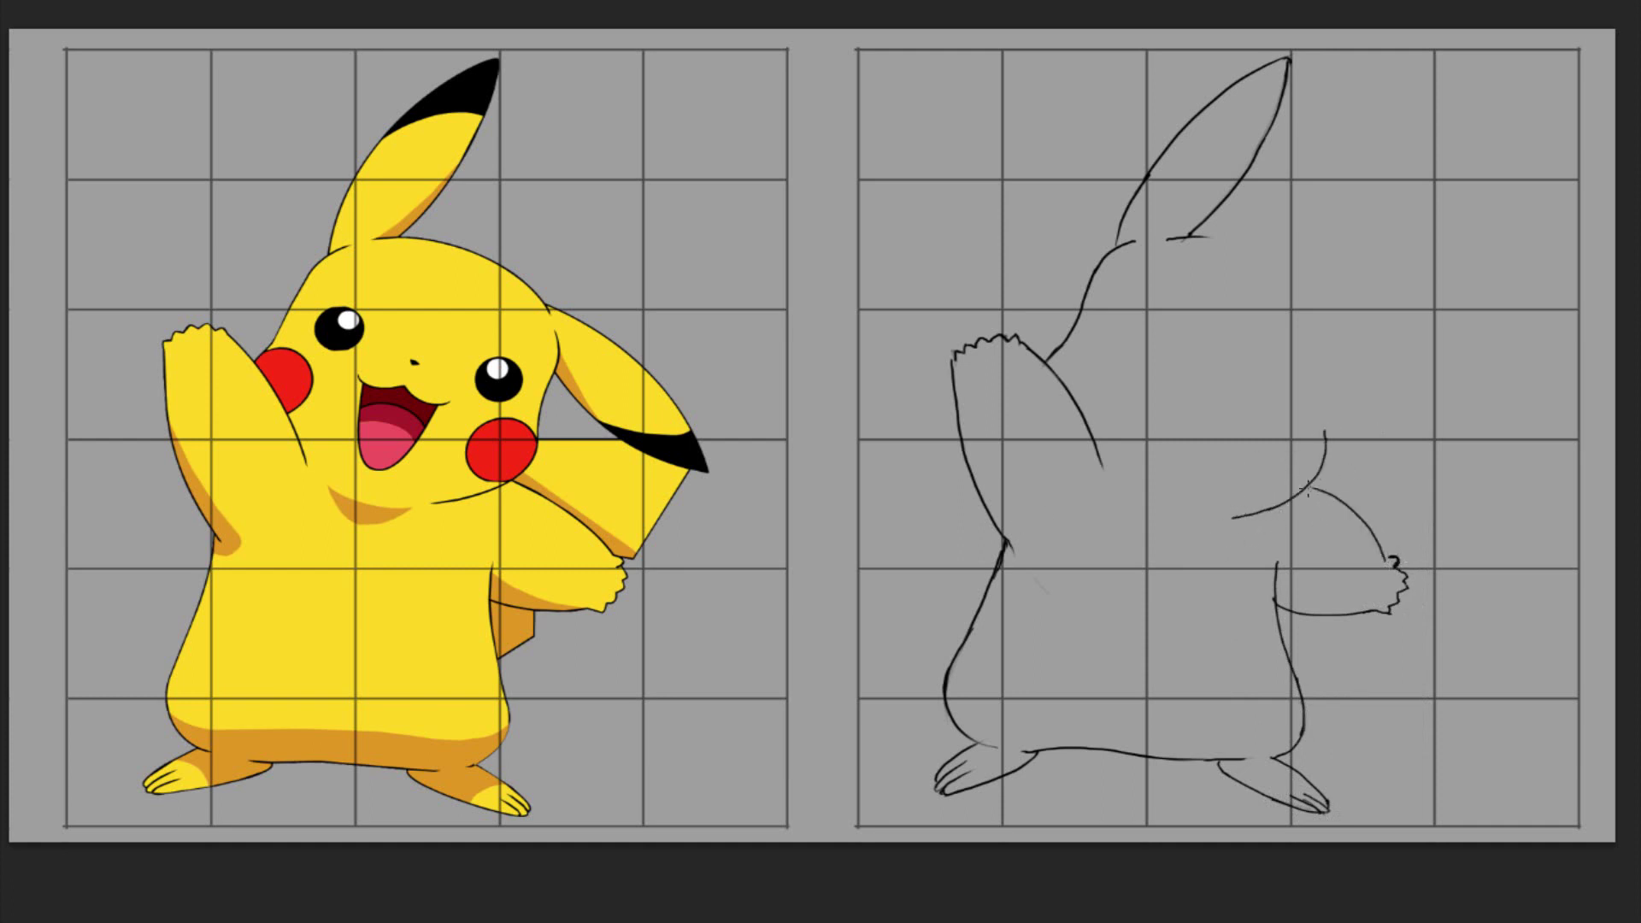
mouse_move(1325, 440)
mouse_down()
mouse_move(1351, 364)
mouse_move(1330, 343)
mouse_up()
key(ctrl+z)
key(ctrl+z)
Sketch the top of the head and the right side of the face, refining the contour with Free Transform.
key(r)
mouse_move(1422, 299)
mouse_down()
mouse_move(1353, 129)
mouse_move(1196, 34)
mouse_up()
drag(987, 219, 1149, 212)
key(ctrl+z)
key(ctrl+z)
key(r)
drag(1417, 447, 1411, 566)
key(Escape)
mouse_move(1321, 311)
mouse_down()
mouse_move(1346, 352)
mouse_move(1310, 346)
mouse_up()
key(l)
key(ctrl+t)
key(Return)
key(ctrl+d)
Sketch the drooping ear's outline and the curved boundary of the dark tip on both ears.
drag(1409, 396, 1294, 380)
key(b)
key(ctrl+z)
drag(1222, 313, 1401, 491)
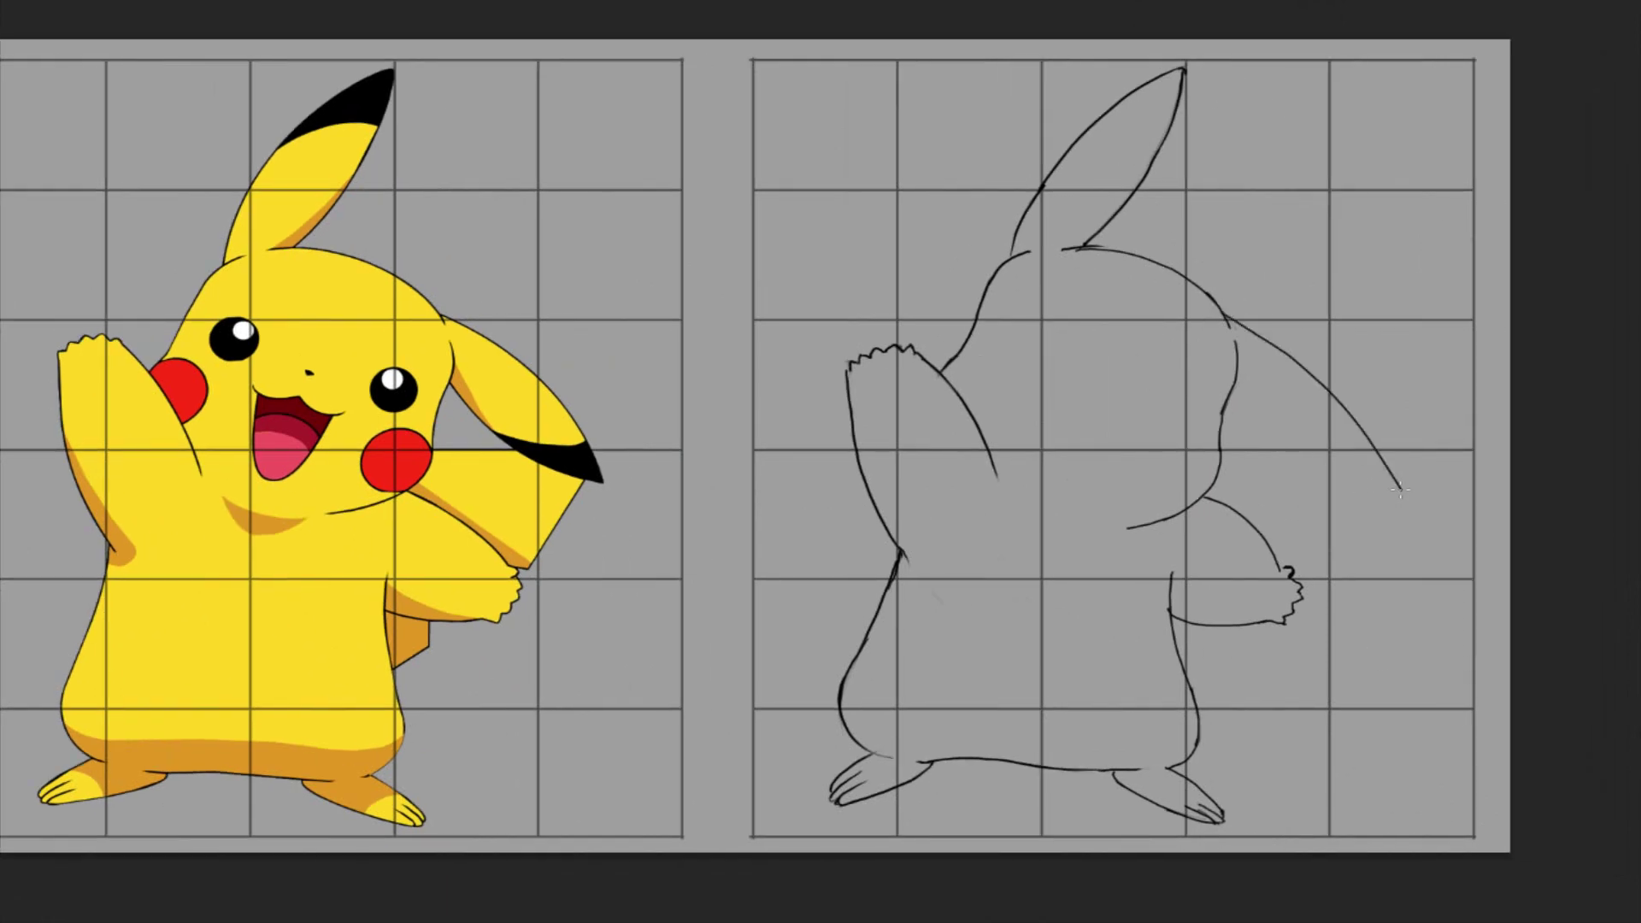
mouse_move(1228, 396)
mouse_down()
mouse_move(1365, 483)
mouse_move(1354, 278)
mouse_up()
key(r)
drag(1280, 257, 1349, 248)
key(ctrl+0)
drag(1483, 457, 1390, 450)
drag(1179, 169, 1284, 142)
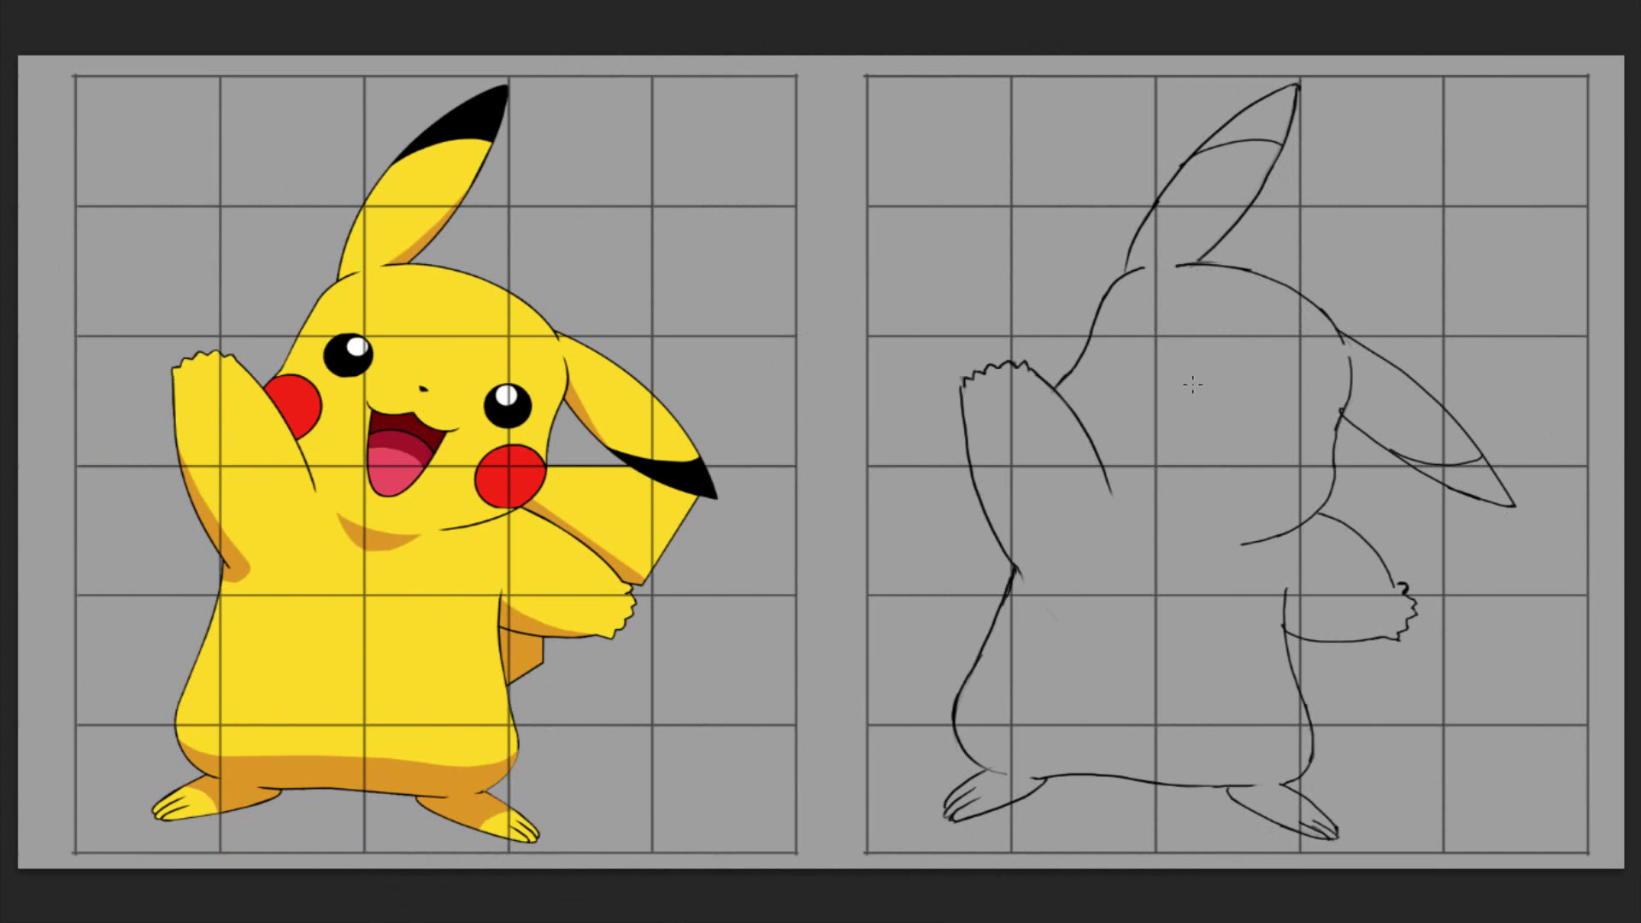
Draw circles for both eyes and fit them to the grid with Free Transform.
mouse_move(1153, 331)
mouse_down()
mouse_move(1111, 321)
mouse_move(1140, 353)
mouse_up()
key(l)
key(ctrl+t)
key(Return)
mouse_move(1193, 516)
mouse_down()
mouse_move(1268, 559)
mouse_move(1333, 568)
mouse_move(1300, 597)
mouse_up()
key(ctrl+t)
drag(1277, 497, 1306, 519)
key(Return)
Draw the right cheek circle below the right eye, fit it with Free Transform and deselect it.
drag(1330, 651, 1355, 651)
key(ctrl+t)
drag(1247, 449, 1300, 481)
key(Return)
key(ctrl+t)
key(Return)
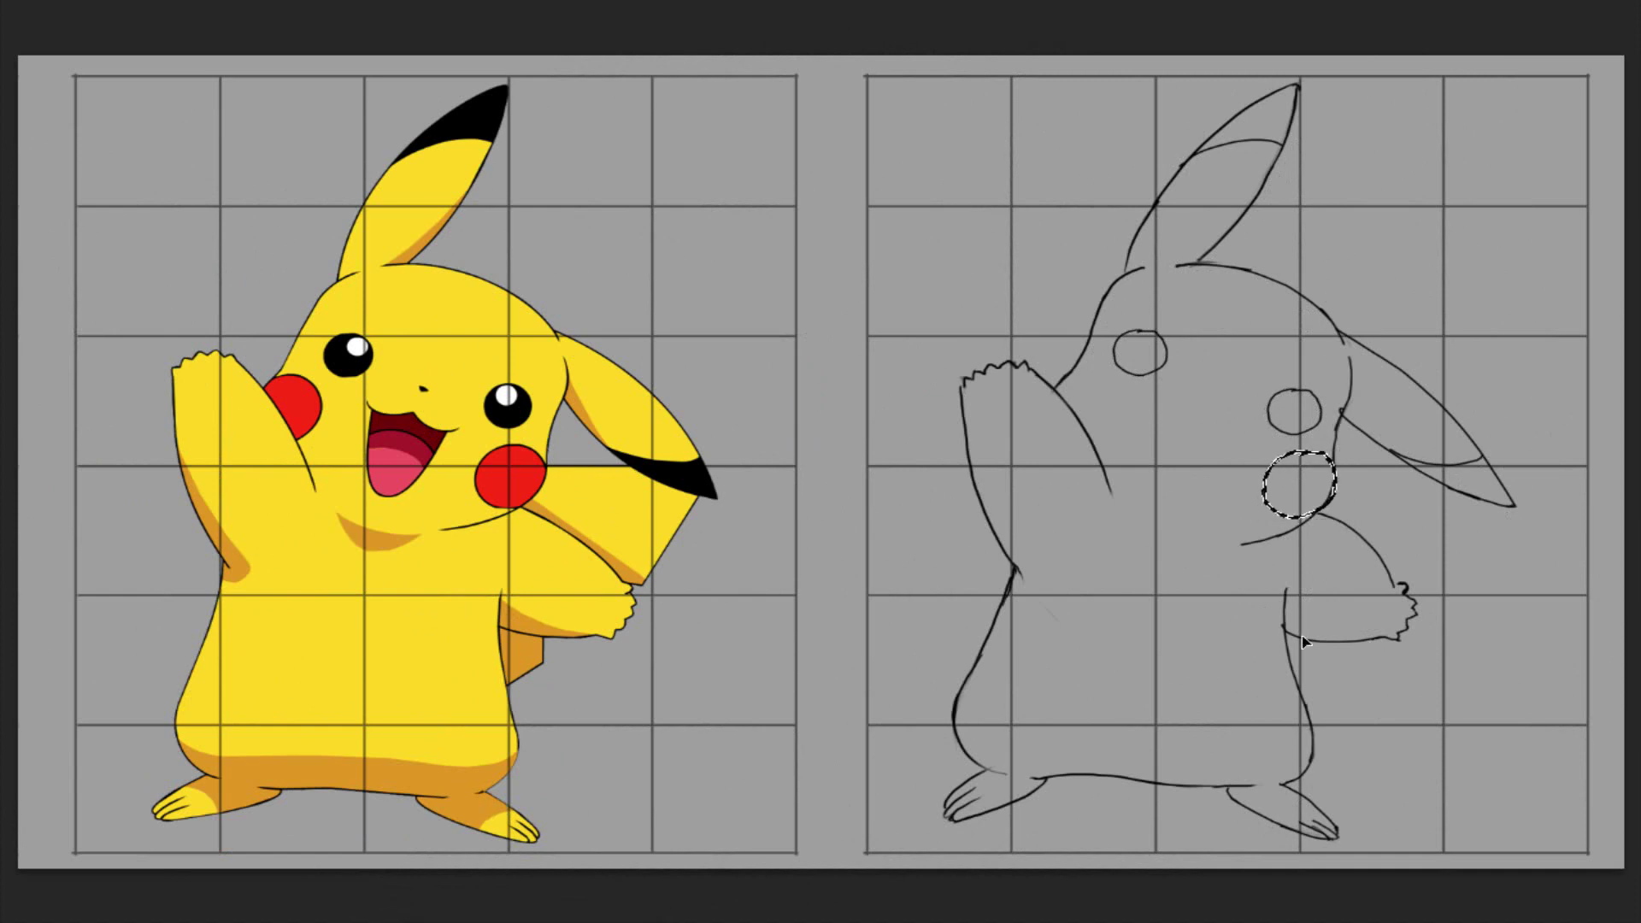
key(v)
key(ctrl+d)
Sketch the visible arc of the left cheek beside the raised arm.
key(f)
key(Tab)
drag(1057, 385, 1094, 440)
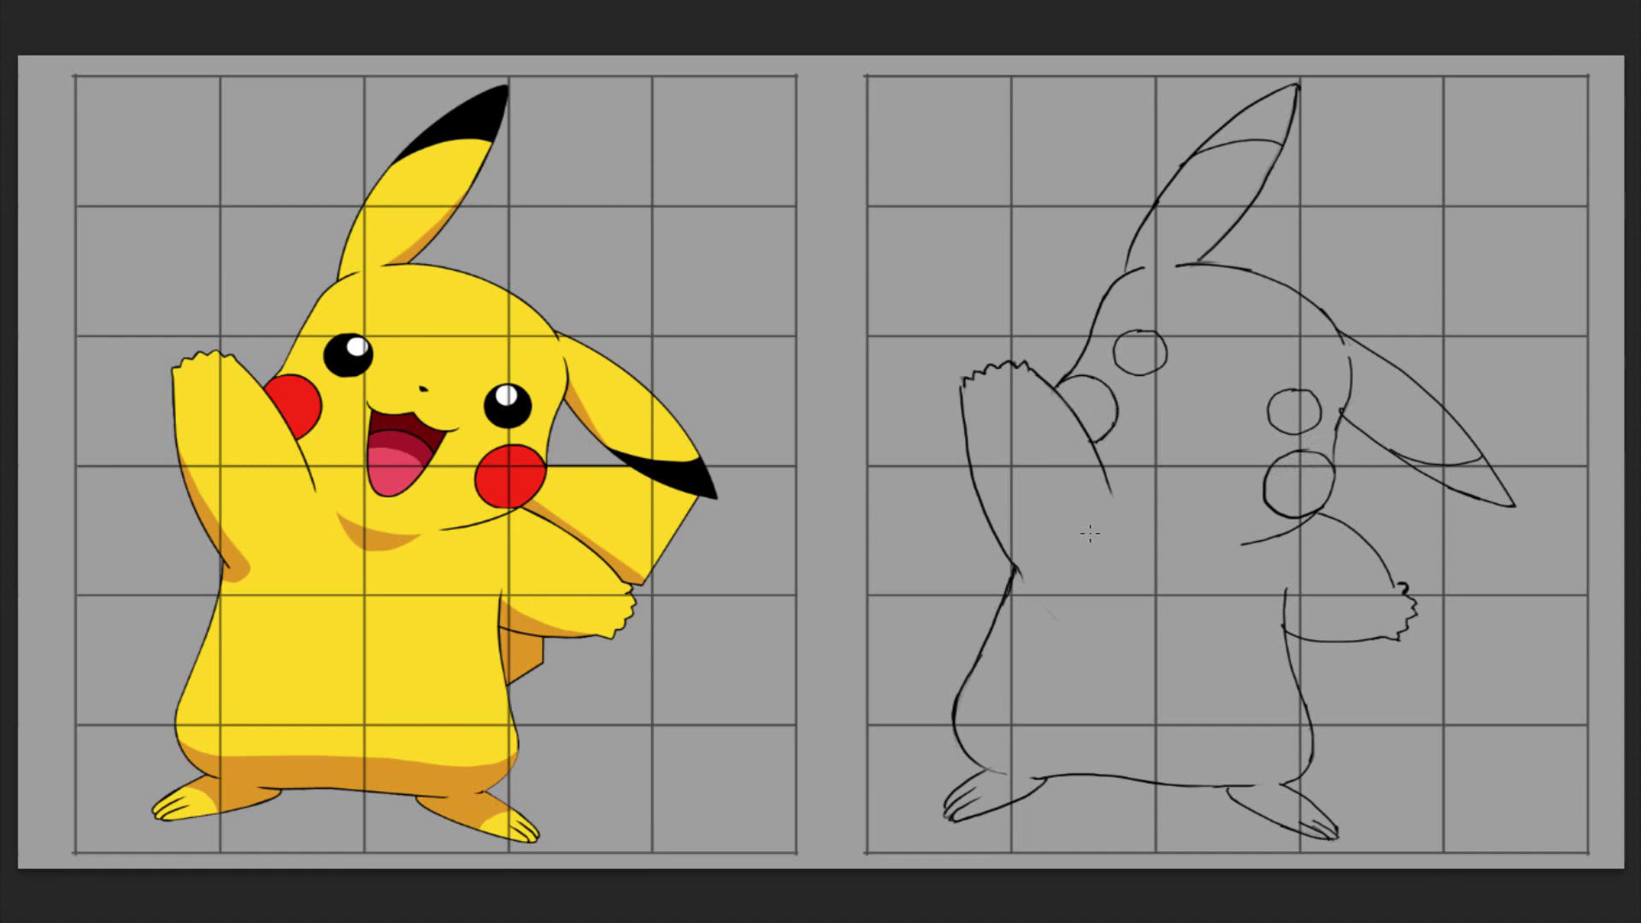
Sketch the open mouth and tongue line below the eyes and add a small highlight circle in both eyes.
mouse_move(1161, 409)
mouse_down()
mouse_move(1250, 440)
mouse_move(1169, 466)
mouse_move(1179, 511)
mouse_up()
key(ctrl+z)
drag(1167, 414, 1180, 521)
key(ctrl+z)
drag(1239, 439, 1172, 517)
key(e)
drag(1163, 439, 1229, 473)
drag(1297, 406, 1294, 406)
Sketch the shading boundaries under the chin and along the outer edge of the raised arm.
drag(1153, 528, 1128, 521)
mouse_move(1128, 522)
mouse_down()
mouse_move(1198, 553)
mouse_move(1128, 522)
mouse_up()
key(ctrl+z)
key(ctrl+z)
drag(1128, 522, 1193, 553)
mouse_move(1124, 516)
mouse_down()
mouse_move(1177, 560)
mouse_move(1204, 550)
mouse_up()
key(ctrl+z)
mouse_move(971, 446)
mouse_down()
mouse_move(1047, 571)
mouse_move(968, 443)
mouse_up()
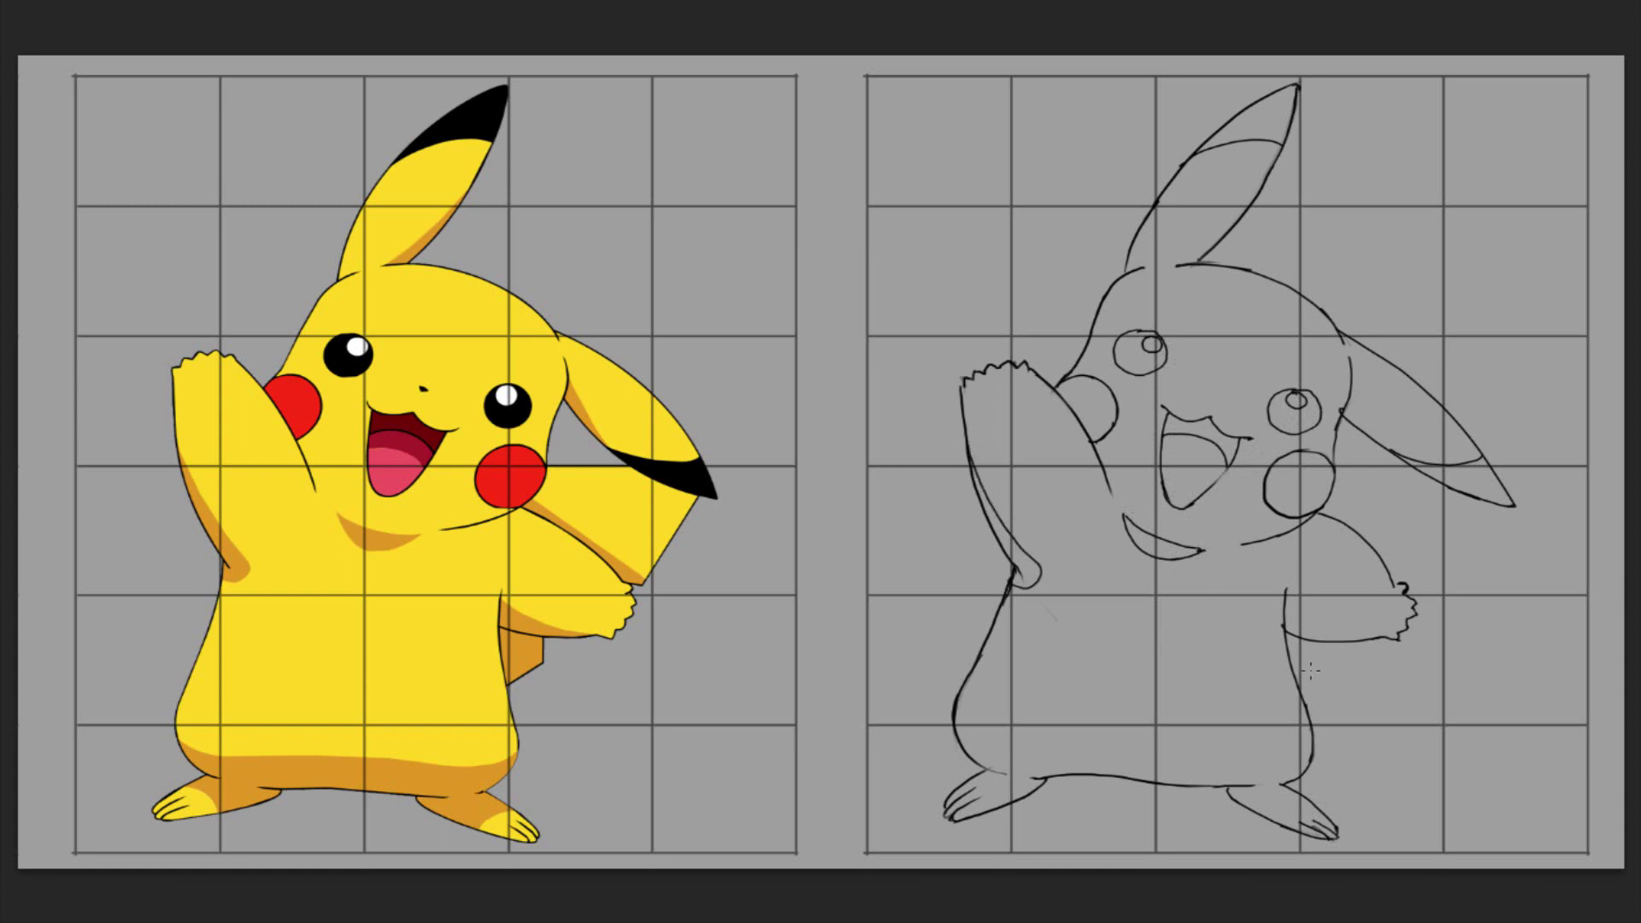
Sketch the tail outline behind the lowered arm, including the small section below that arm.
drag(1330, 468, 1410, 466)
mouse_move(1395, 585)
mouse_down()
mouse_move(1335, 519)
mouse_move(1398, 585)
mouse_move(1500, 500)
mouse_up()
drag(1342, 633, 1299, 688)
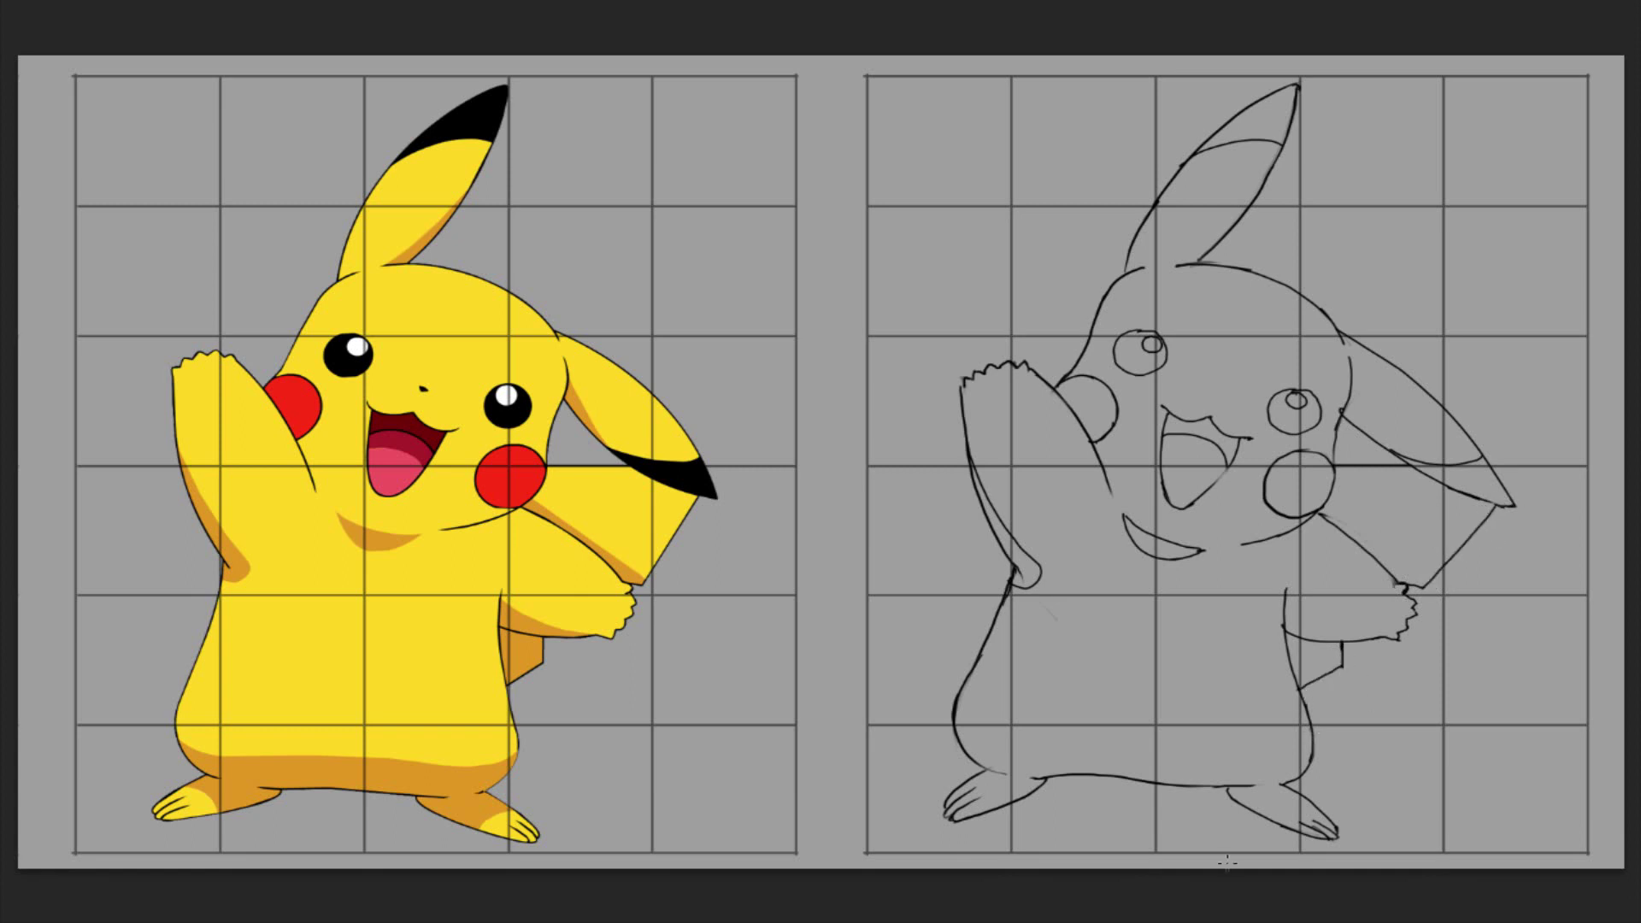
Sketch the curved shading boundary across the bottom of the belly and clean up its end with the Eraser.
drag(1310, 742, 1199, 757)
drag(1210, 758, 1109, 750)
key(ctrl+z)
mouse_move(956, 735)
mouse_down()
mouse_move(1218, 759)
mouse_move(993, 746)
mouse_move(1192, 756)
mouse_up()
key(ctrl+z)
key(e)
mouse_move(1270, 762)
mouse_down()
mouse_move(1201, 761)
mouse_move(1291, 759)
mouse_move(1312, 735)
mouse_move(1284, 749)
mouse_up()
key(b)
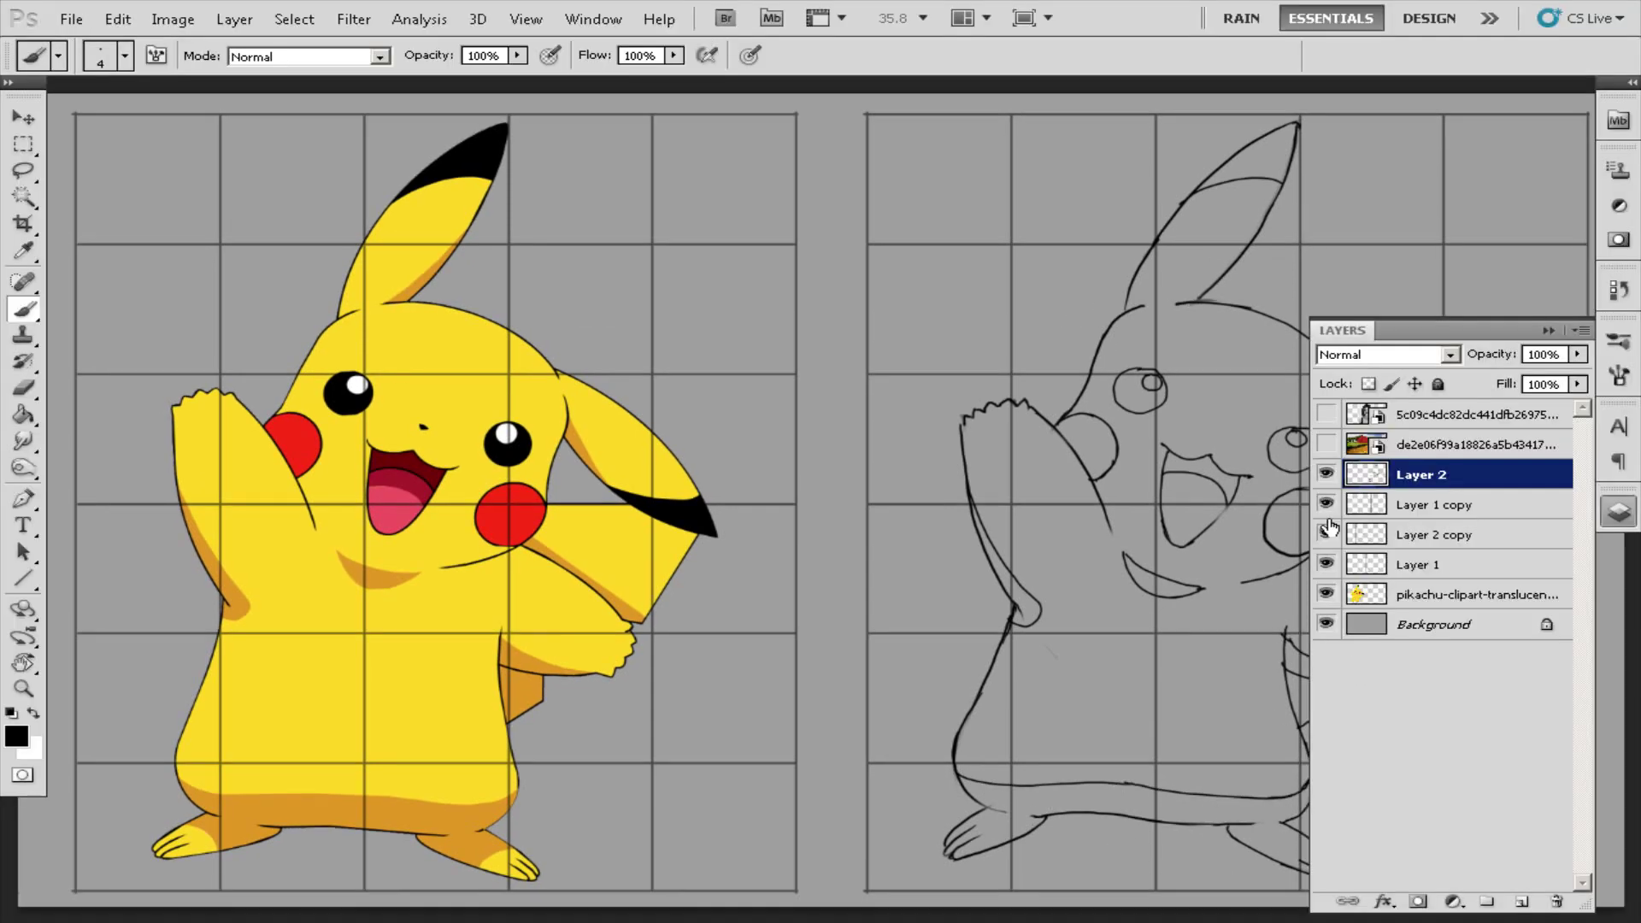
Hide the grid layers and view the completed line sketch beside the coloured Pikachu.
click(1325, 534)
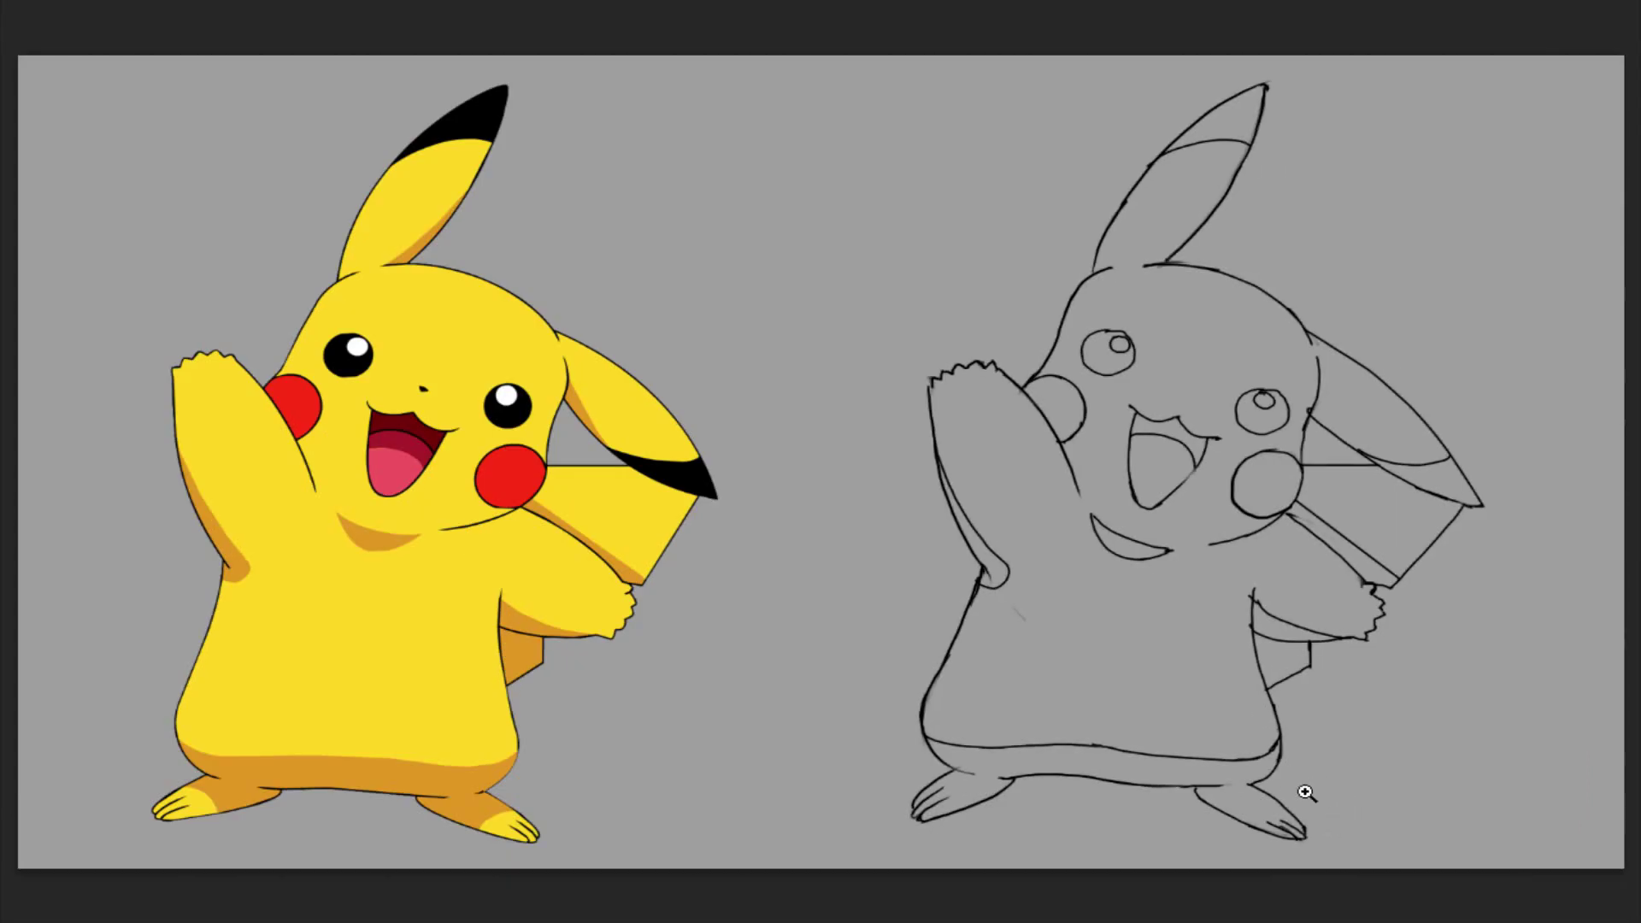
drag(1357, 806, 1341, 806)
drag(1363, 812, 740, 841)
drag(841, 328, 817, 365)
drag(864, 326, 868, 327)
mouse_move(913, 304)
mouse_down()
mouse_move(887, 352)
mouse_move(974, 326)
mouse_up()
mouse_move(1017, 299)
mouse_down()
mouse_move(991, 346)
mouse_move(1008, 352)
mouse_up()
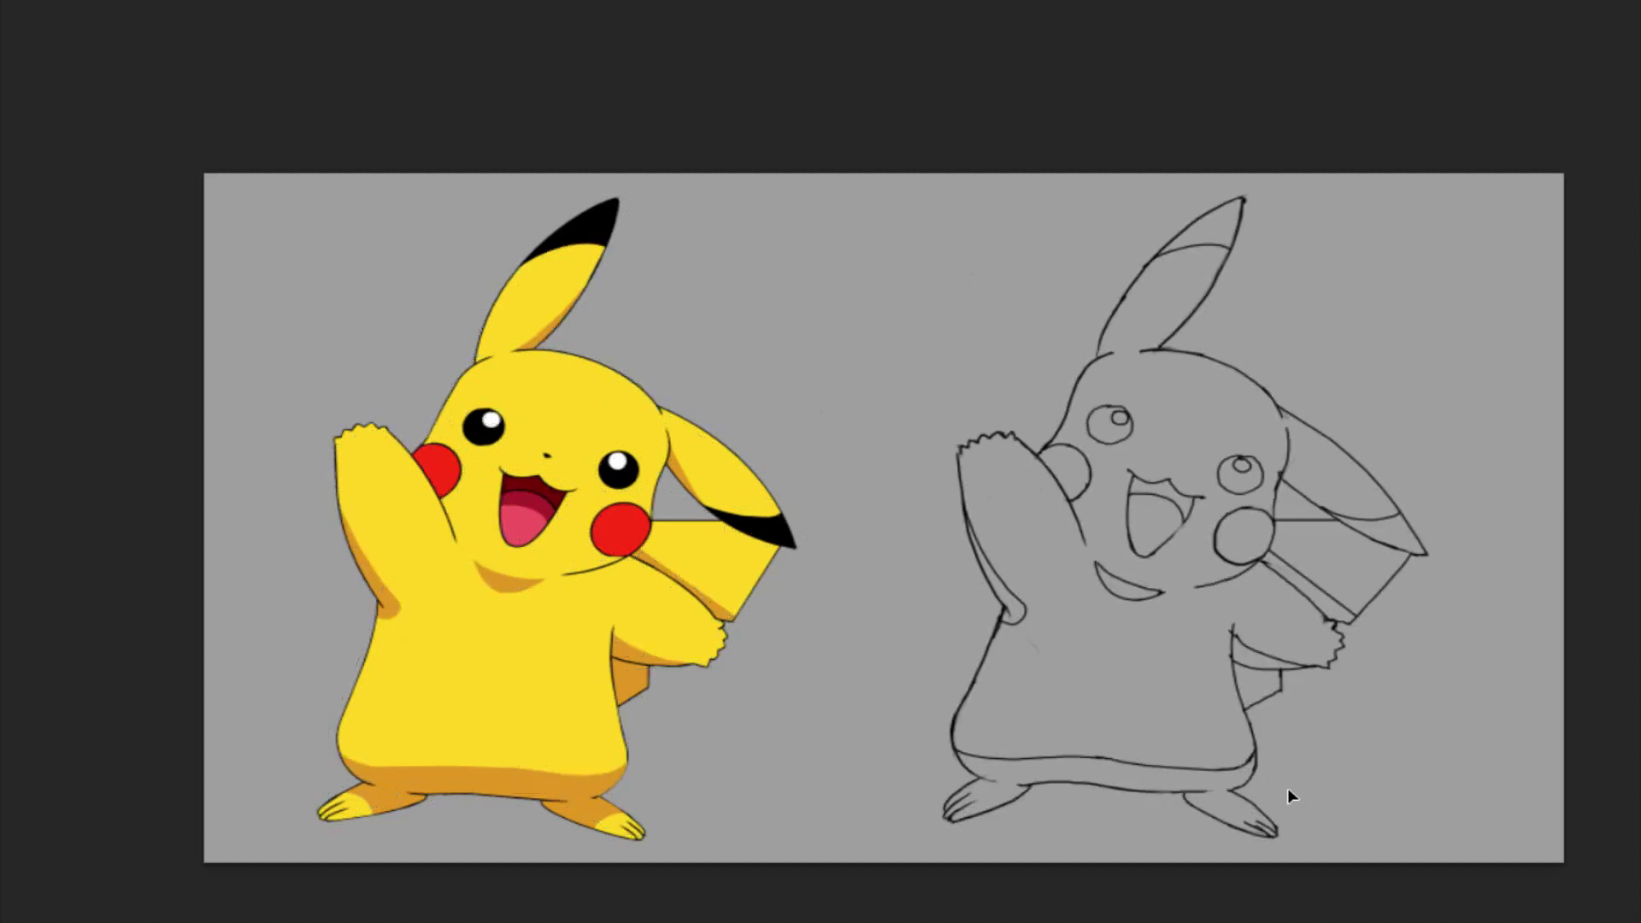
drag(1287, 788, 1293, 788)
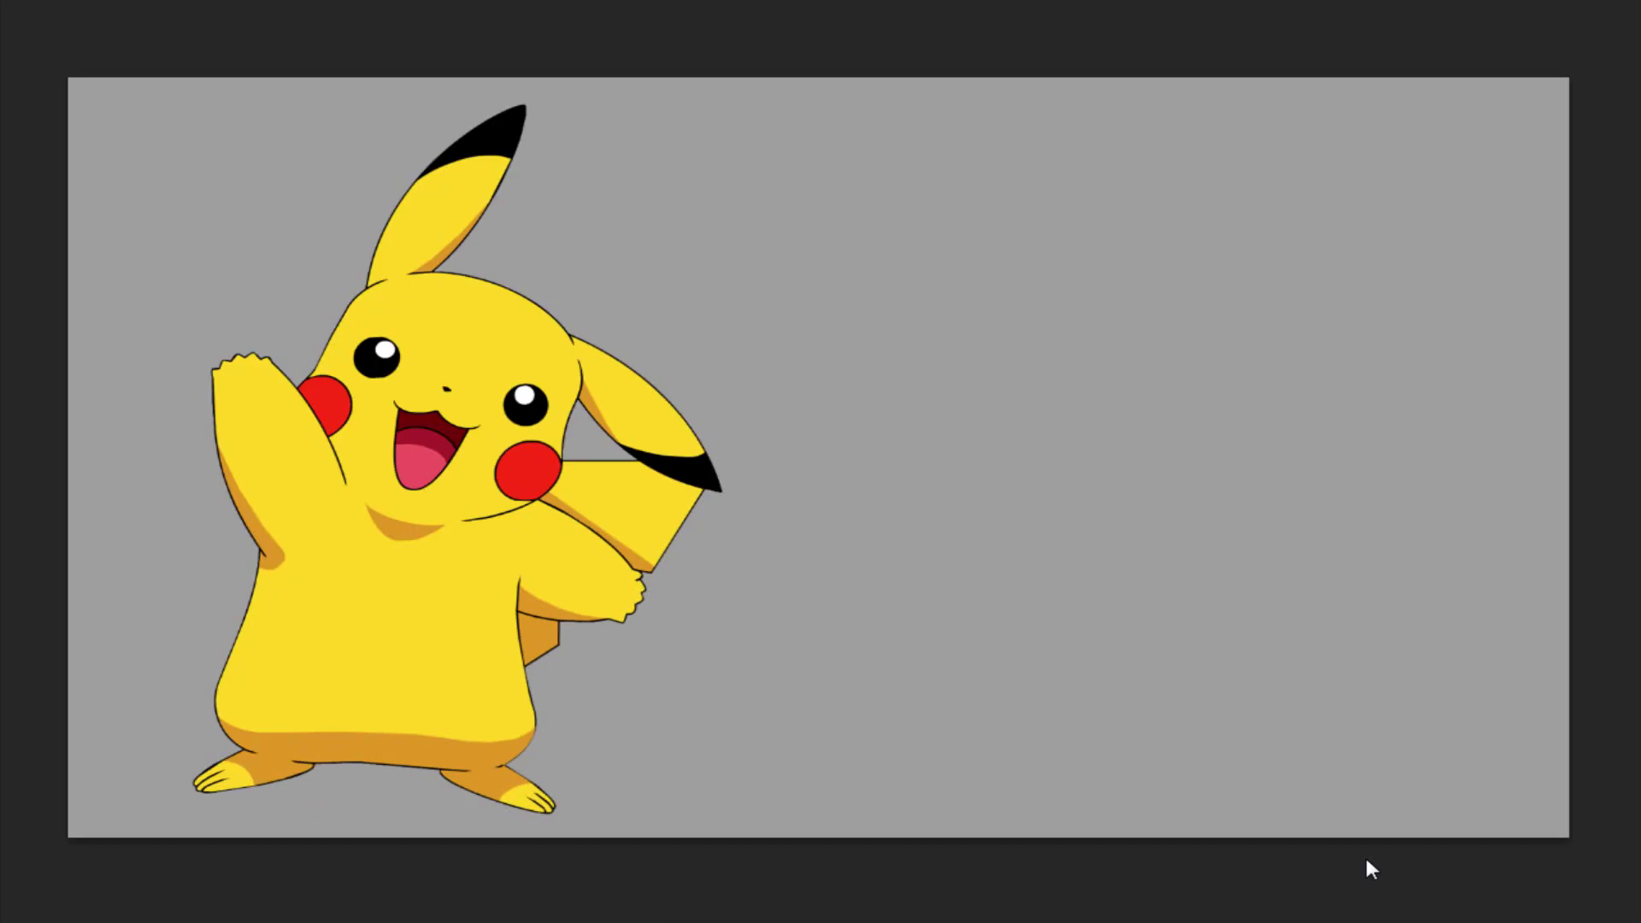
Show both g2 layers to put matching 3-by-3 grids over the Pikachu and the empty area beside it.
key(f)
click(1325, 624)
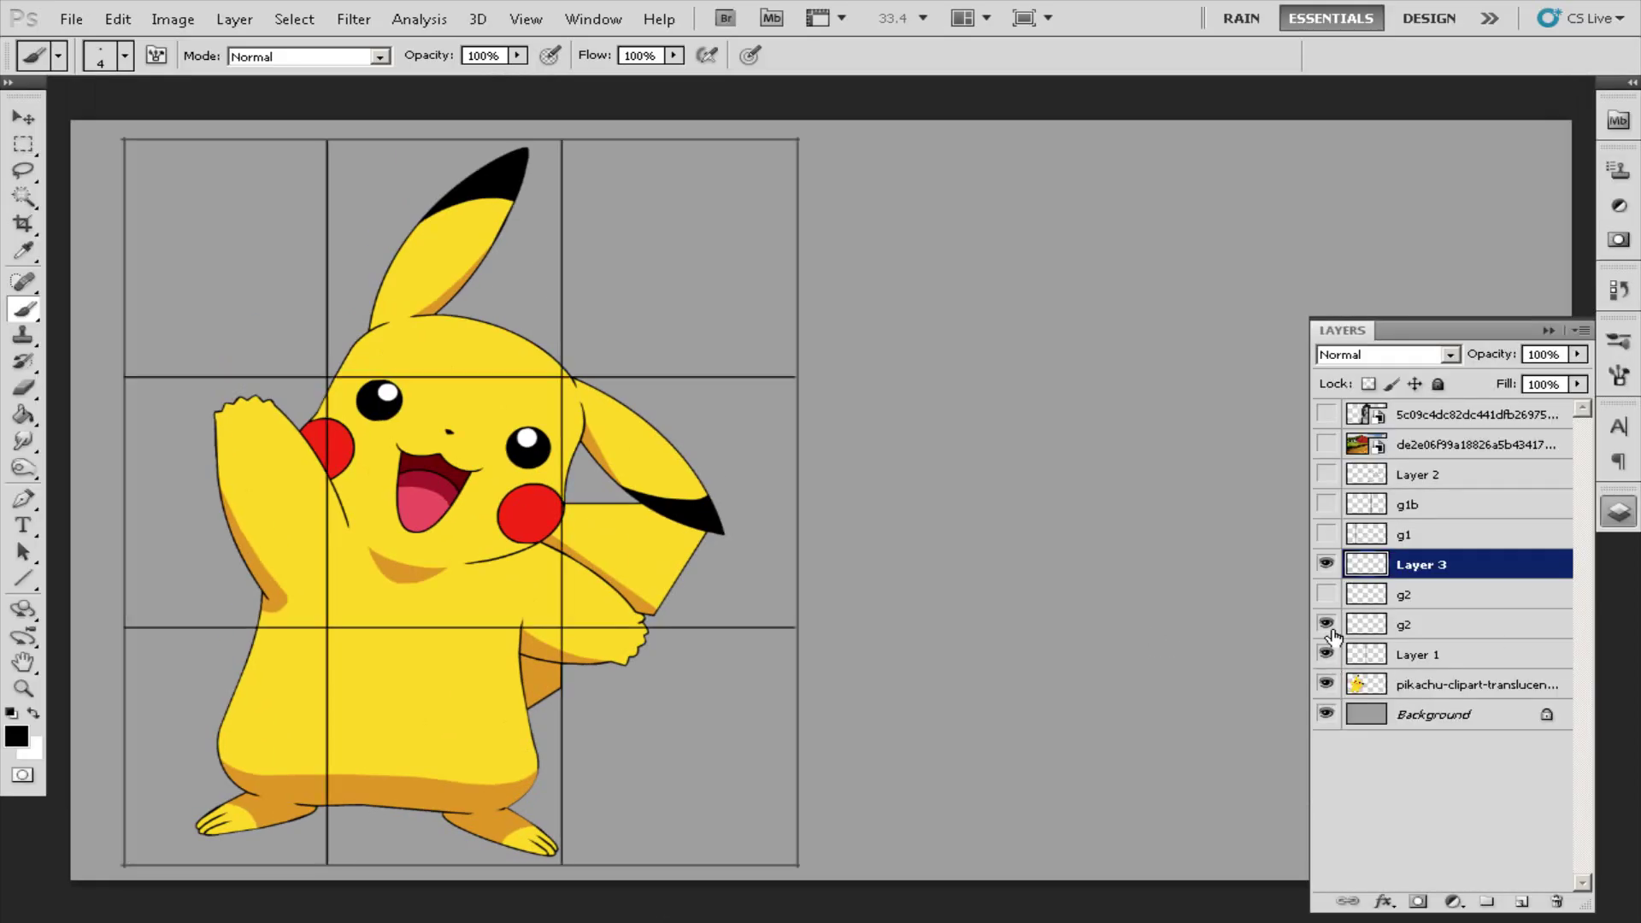
click(1325, 628)
click(1326, 628)
click(1325, 595)
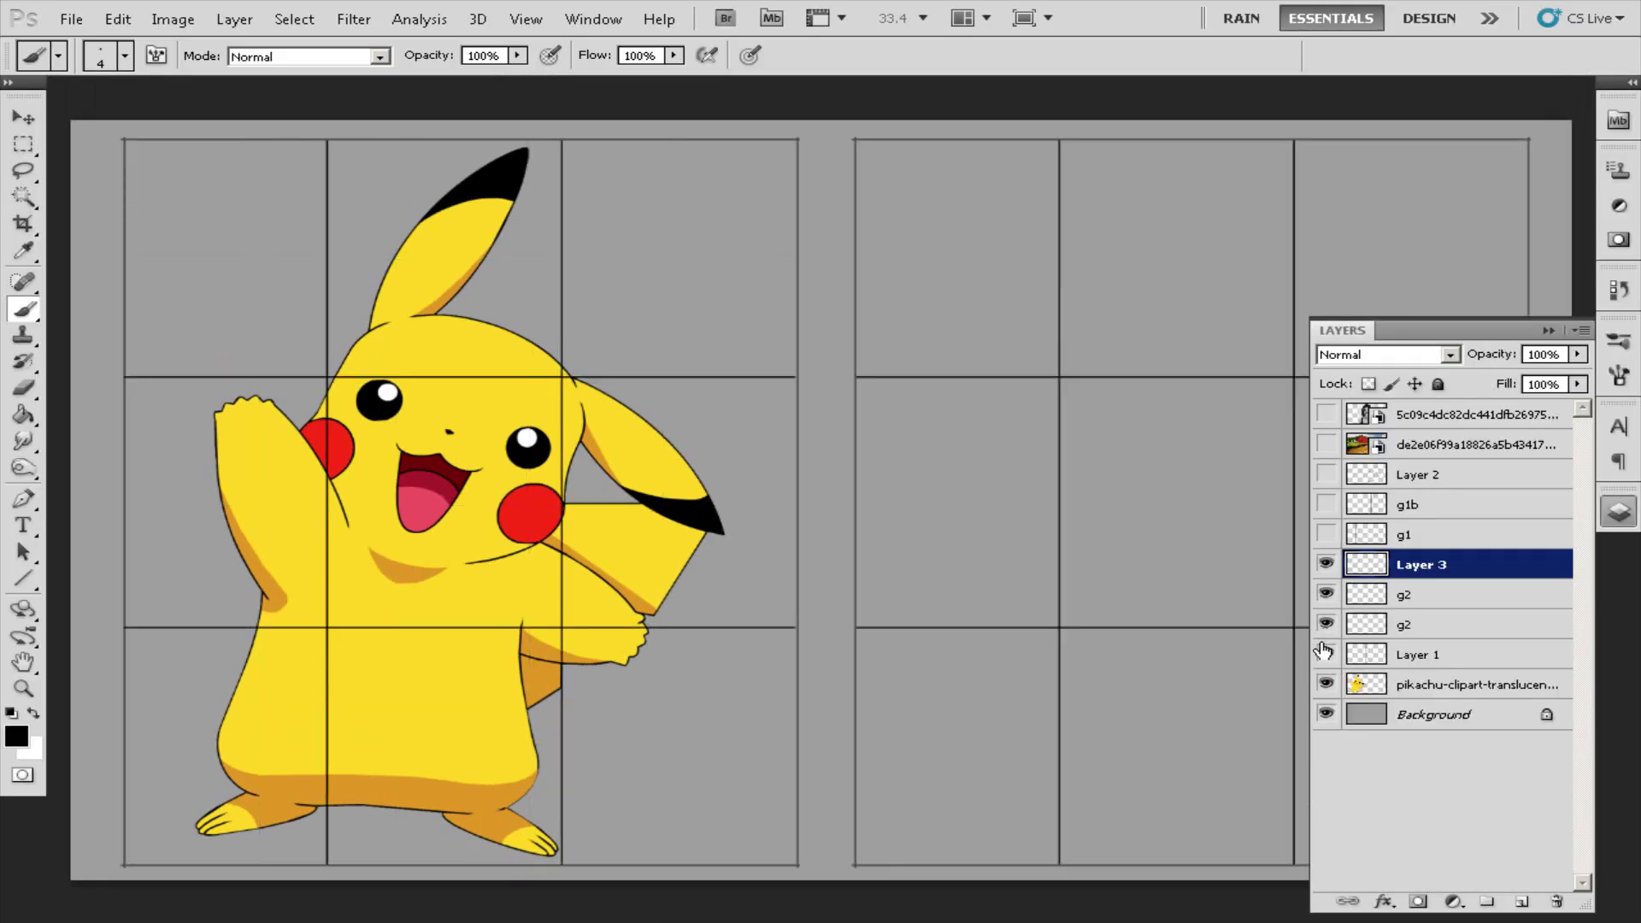
Enable Transfer for the brush and set its Opacity Jitter control to Pen Pressure.
key(f)
drag(1086, 580, 1103, 584)
key(f)
click(1619, 379)
click(1279, 539)
click(1458, 403)
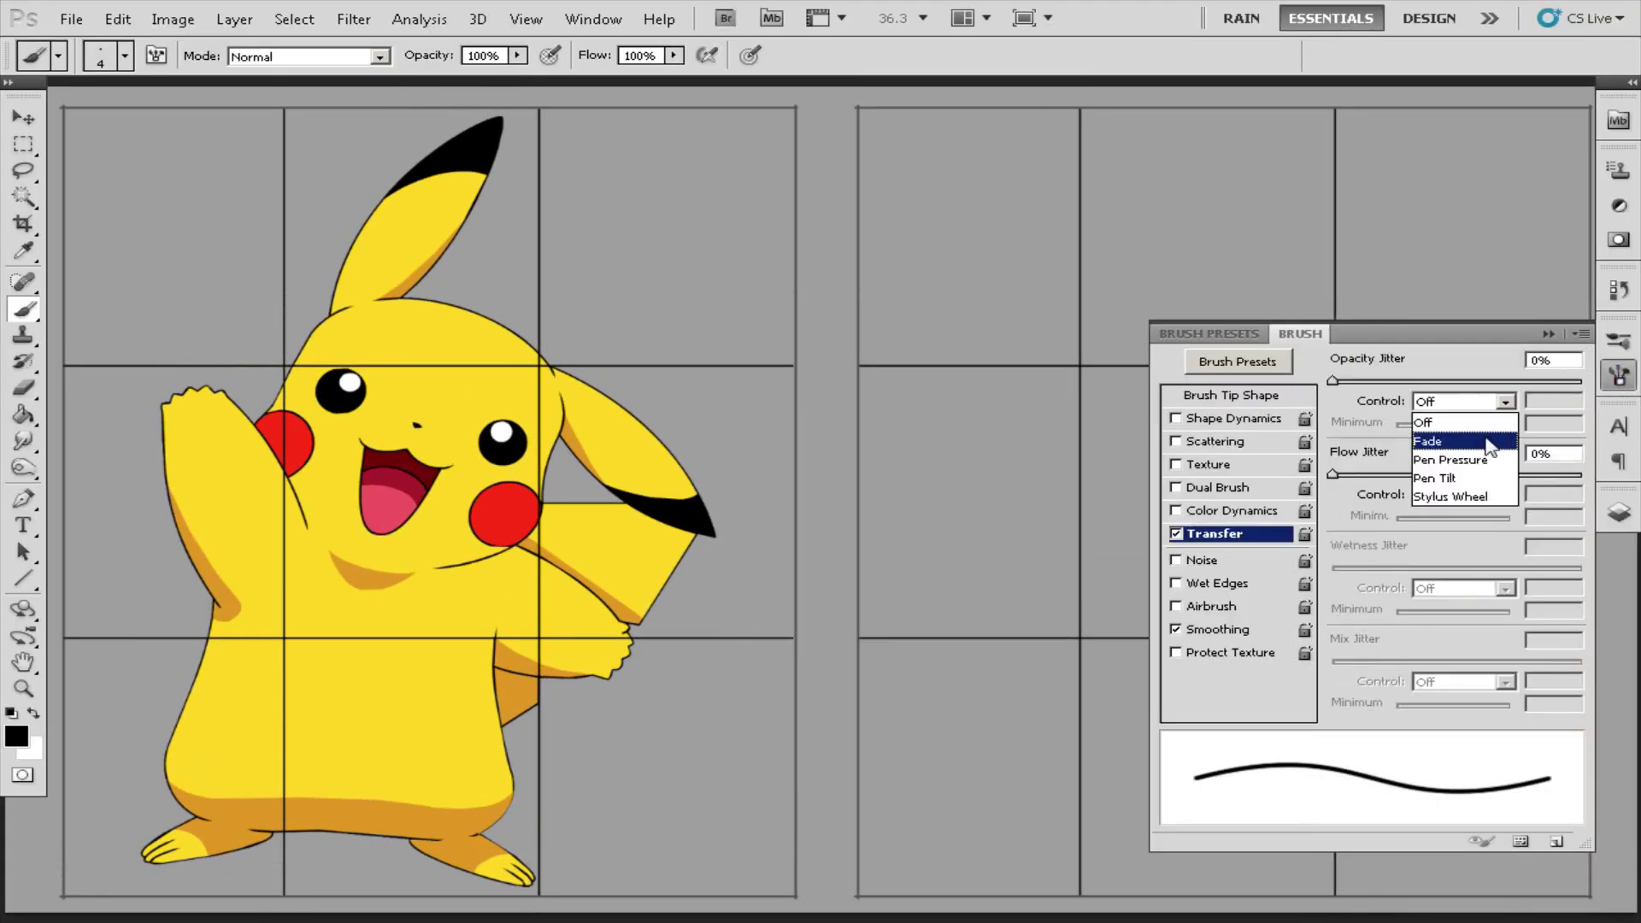
click(1452, 458)
key(f)
Sketch the side of the head above the raised arm and the arm's inner edge on the empty 3-by-3 grid.
drag(1154, 503, 1222, 462)
key(ctrl+z)
mouse_move(1100, 311)
mouse_down()
mouse_move(1041, 390)
mouse_move(1119, 483)
mouse_up()
key(ctrl+z)
drag(1019, 365, 1122, 519)
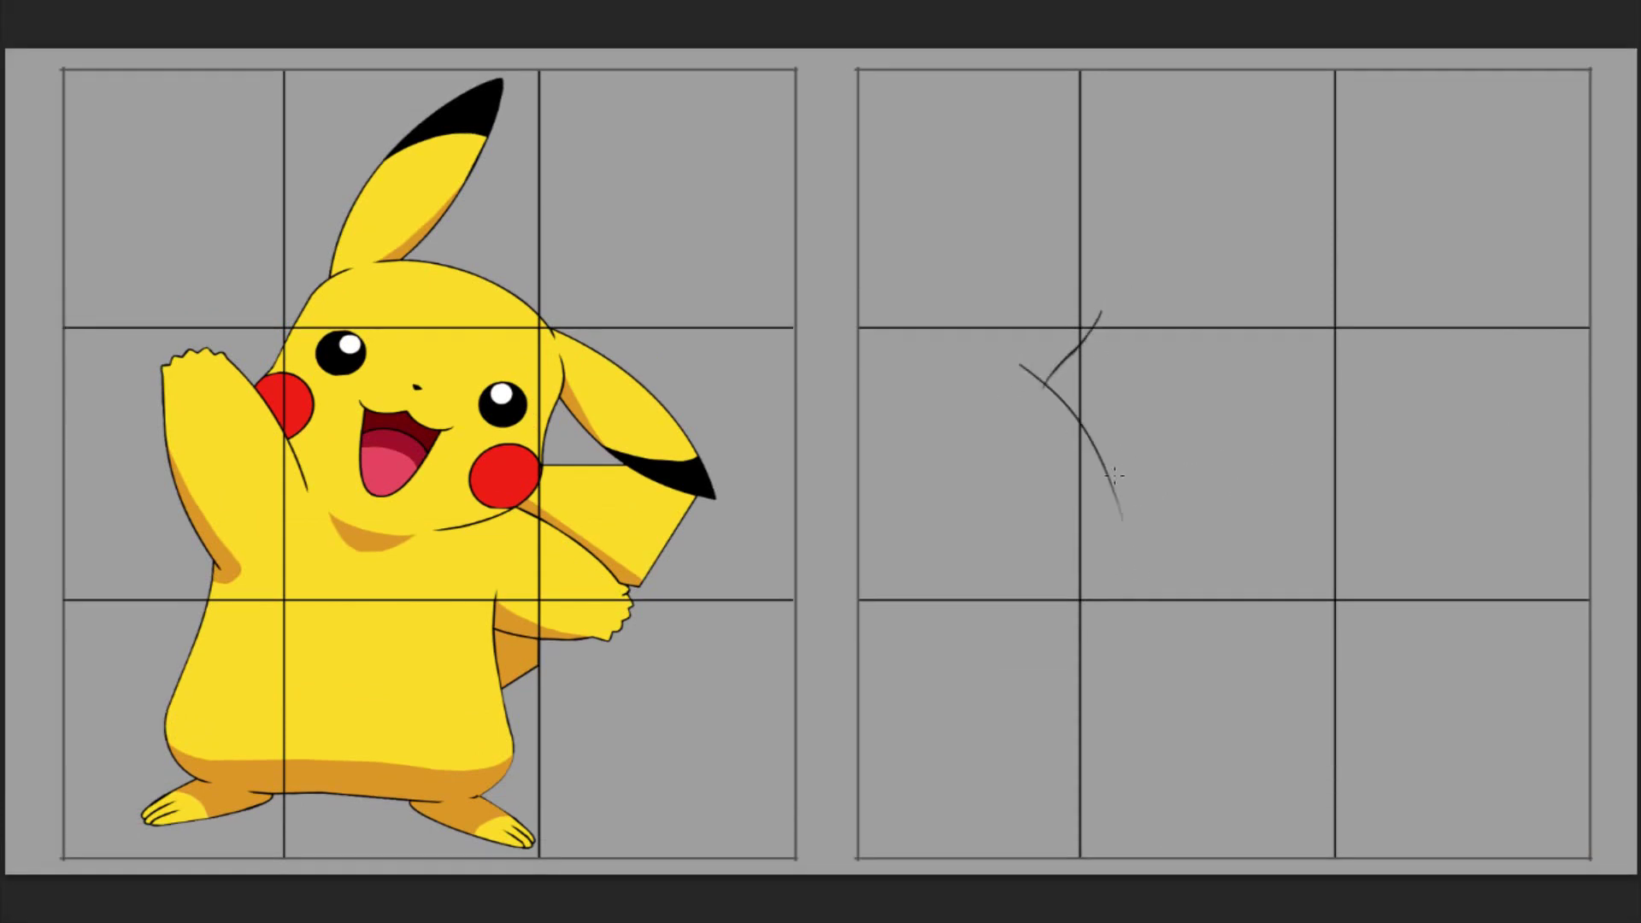
Sketch the raised arm's outer edge and jagged hand, fit the selection with Free Transform and deselect it.
mouse_move(959, 379)
mouse_down()
mouse_move(1046, 579)
mouse_move(996, 605)
mouse_up()
key(ctrl+z)
drag(1012, 547, 1000, 603)
key(ctrl+z)
key(l)
drag(971, 374, 971, 374)
key(ctrl+t)
drag(1005, 586, 933, 724)
key(Return)
key(ctrl+d)
Sketch the body's side from the raised arm down to its rounded base and fit it with Free Transform.
key(b)
key(ctrl+z)
mouse_move(1005, 554)
mouse_down()
mouse_move(952, 716)
mouse_move(953, 779)
mouse_up()
key(ctrl+z)
drag(955, 706, 962, 788)
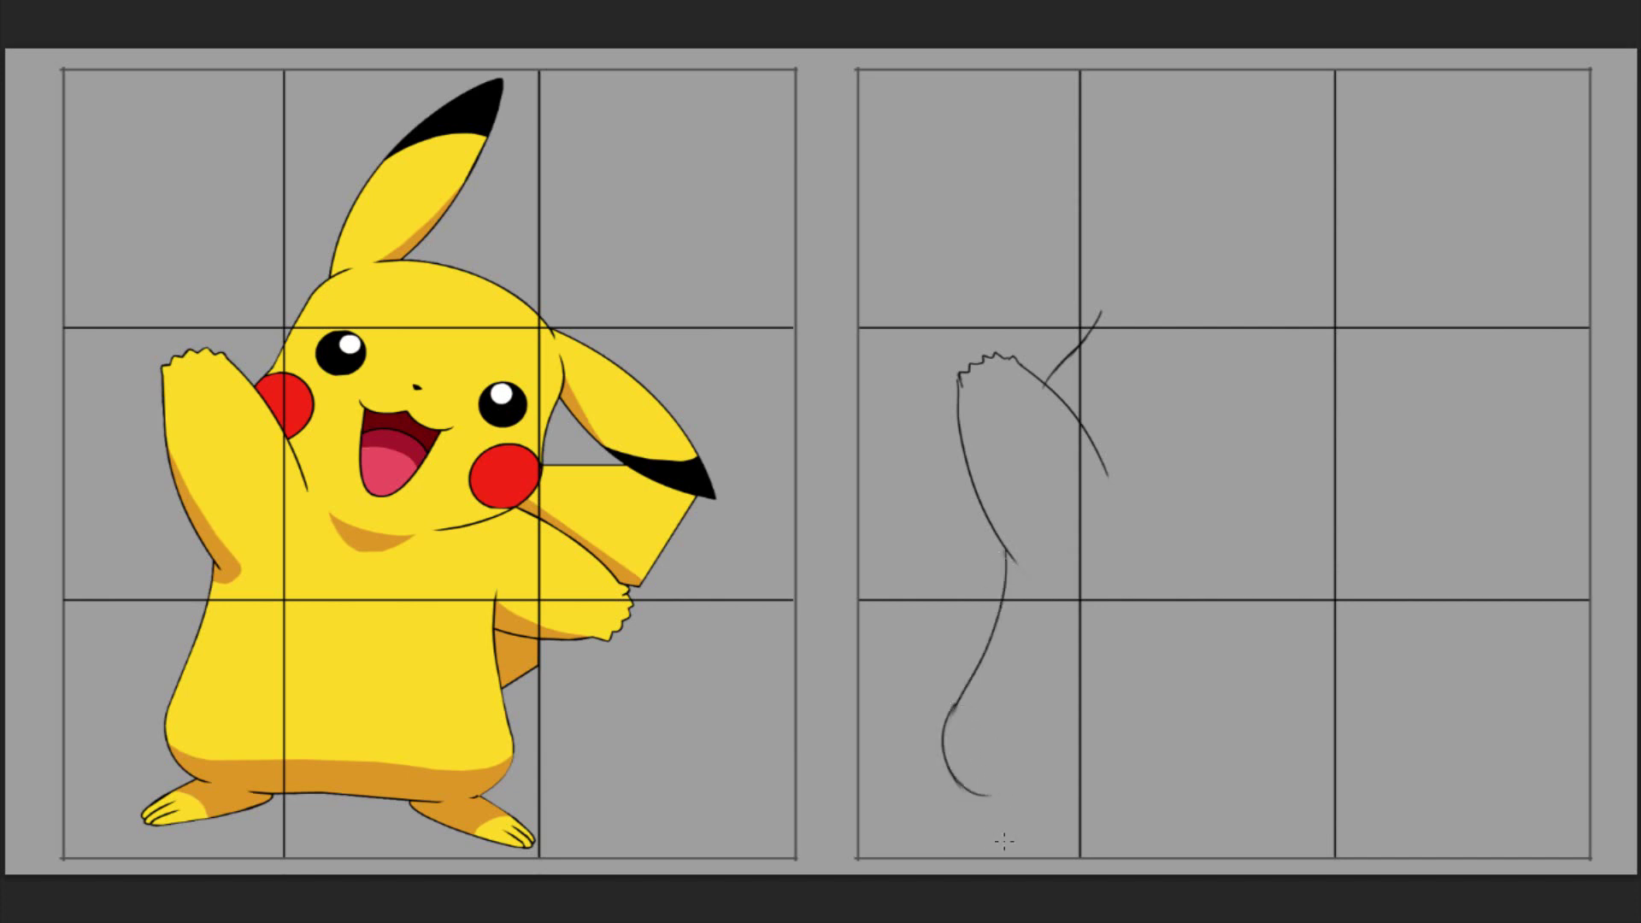
key(l)
drag(1003, 547, 1002, 549)
key(ctrl+t)
mouse_move(993, 801)
mouse_down()
mouse_move(1128, 778)
mouse_move(1258, 785)
mouse_move(1299, 719)
mouse_up()
key(Return)
key(ctrl+d)
Sketch the body's opposite side down to the base, fit the contour with Free Transform and deselect it.
key(b)
key(ctrl+z)
drag(1268, 556, 1300, 727)
mouse_move(1038, 833)
mouse_down()
mouse_move(1464, 714)
mouse_move(1399, 714)
mouse_up()
key(ctrl+t)
key(Return)
key(ctrl+d)
Sketch the foot below the lowered arm, undoing the strokes that miss the reference shape.
drag(1278, 766, 1321, 814)
key(ctrl+z)
drag(1213, 782, 1320, 821)
key(ctrl+z)
key(ctrl+z)
drag(1222, 781, 1262, 811)
Lasso the misplaced lower-body lines, reposition them with Free Transform and deselect them.
key(l)
drag(1384, 524, 1498, 776)
drag(1336, 645, 1331, 605)
key(ctrl+t)
drag(1134, 776, 1134, 765)
key(Return)
key(ctrl+d)
Complete the corner joining body and foot, and sketch the foot below the raised arm with its toes.
drag(1298, 753, 1307, 772)
mouse_move(1044, 729)
mouse_down()
mouse_move(905, 774)
mouse_move(923, 746)
mouse_up()
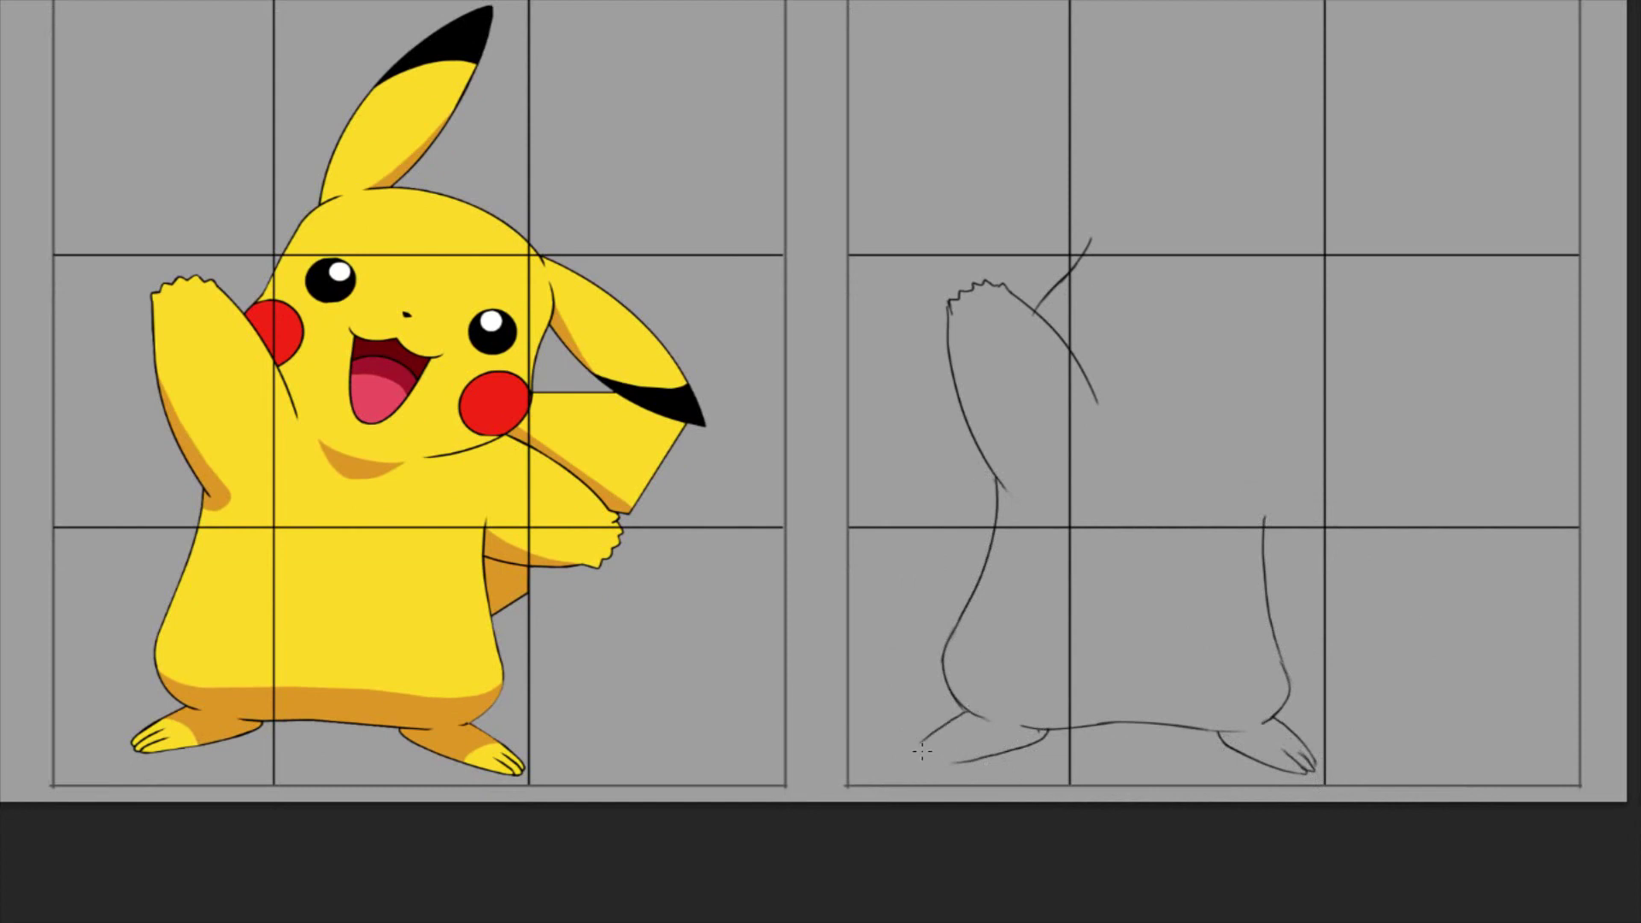
key(ctrl+z)
drag(1044, 733, 921, 763)
key(ctrl+z)
Sketch the head outline from the raised arm over the crown and around the cheek to the chin.
drag(1085, 256, 1150, 196)
key(ctrl+z)
mouse_move(1082, 256)
mouse_down()
mouse_move(1357, 277)
mouse_move(1365, 259)
mouse_move(1301, 221)
mouse_move(1361, 291)
mouse_move(1358, 339)
mouse_move(1222, 500)
mouse_move(1290, 471)
mouse_up()
key(ctrl+z)
drag(1345, 347, 1282, 475)
key(ctrl+z)
key(ctrl+z)
mouse_move(1335, 366)
mouse_down()
mouse_move(1295, 440)
mouse_move(1205, 468)
mouse_up()
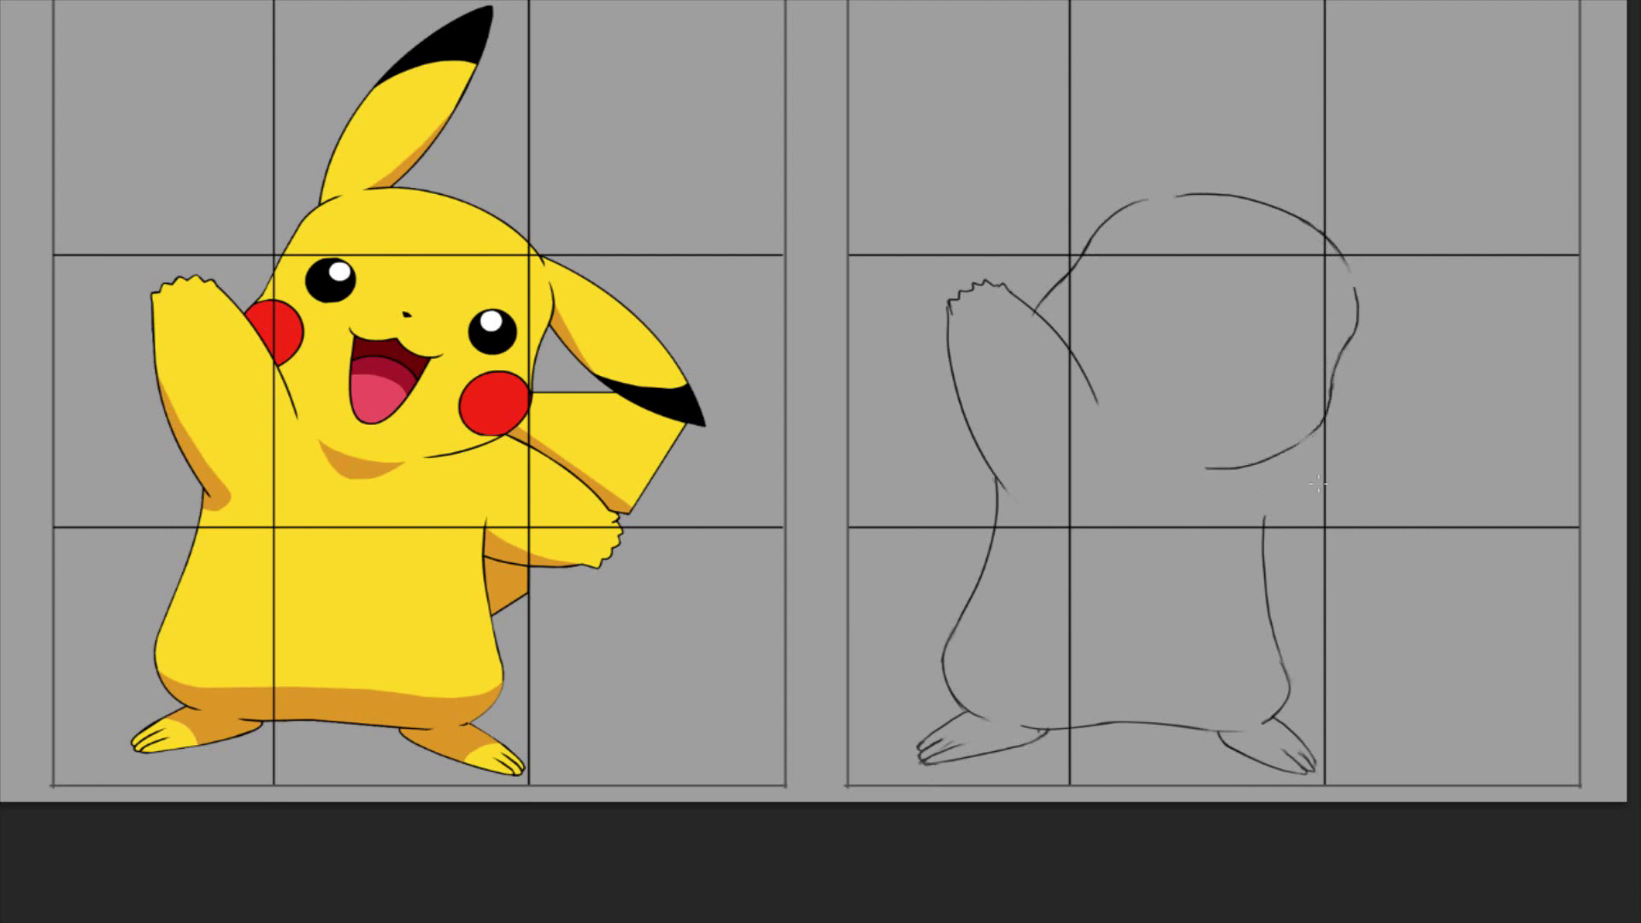
Sketch the lowered arm and its jagged hand, fit the hand with Free Transform and deselect it.
drag(1304, 438, 1419, 531)
drag(1386, 563, 1264, 560)
mouse_move(1394, 564)
mouse_down()
mouse_move(1271, 548)
mouse_move(1394, 564)
mouse_up()
key(ctrl+t)
drag(1395, 575, 1401, 567)
key(Return)
key(ctrl+d)
Sketch the small tail section below the lowered arm and the tail's outer edge above the hand.
key(b)
drag(1318, 602, 1324, 601)
drag(1436, 521, 1483, 439)
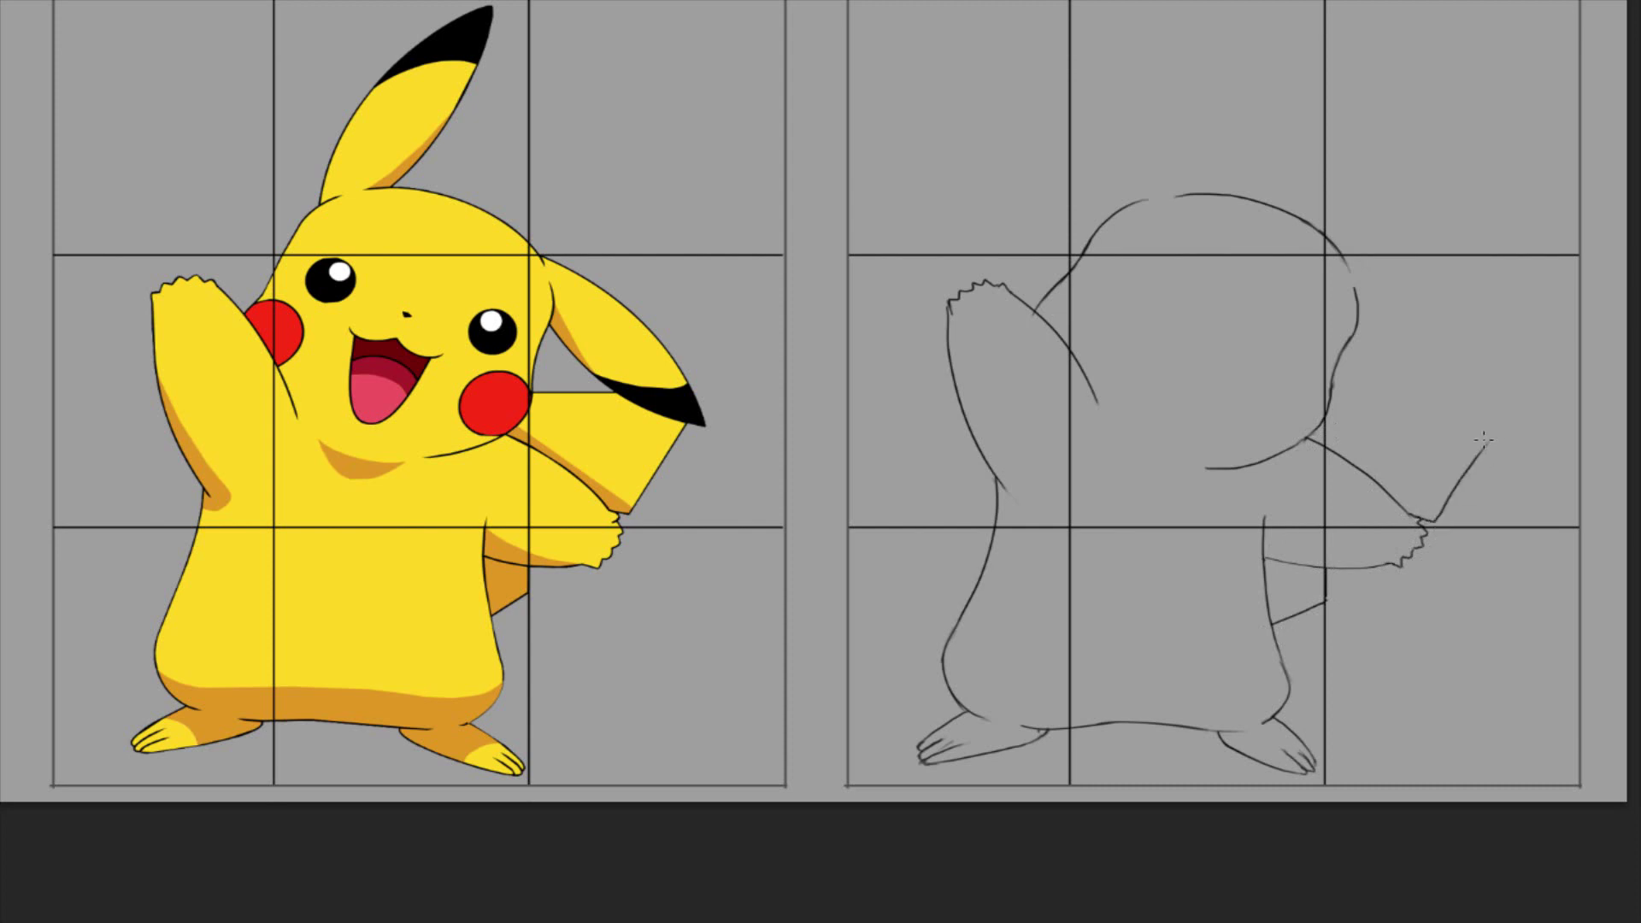
Sketch the drooping ear's upper edge, fit it to the grid with Free Transform and deselect it.
mouse_move(1342, 255)
mouse_down()
mouse_move(1444, 316)
mouse_move(1532, 401)
mouse_up()
key(l)
drag(1342, 253, 1400, 158)
key(ctrl+t)
drag(1591, 451, 1564, 475)
key(Return)
key(ctrl+d)
Sketch the drooping ear's lower edge and the tail's upper edge between head and ear.
key(b)
mouse_move(1349, 340)
mouse_down()
mouse_move(1525, 417)
mouse_move(1448, 505)
mouse_up()
key(ctrl+z)
key(e)
drag(1331, 396, 1416, 394)
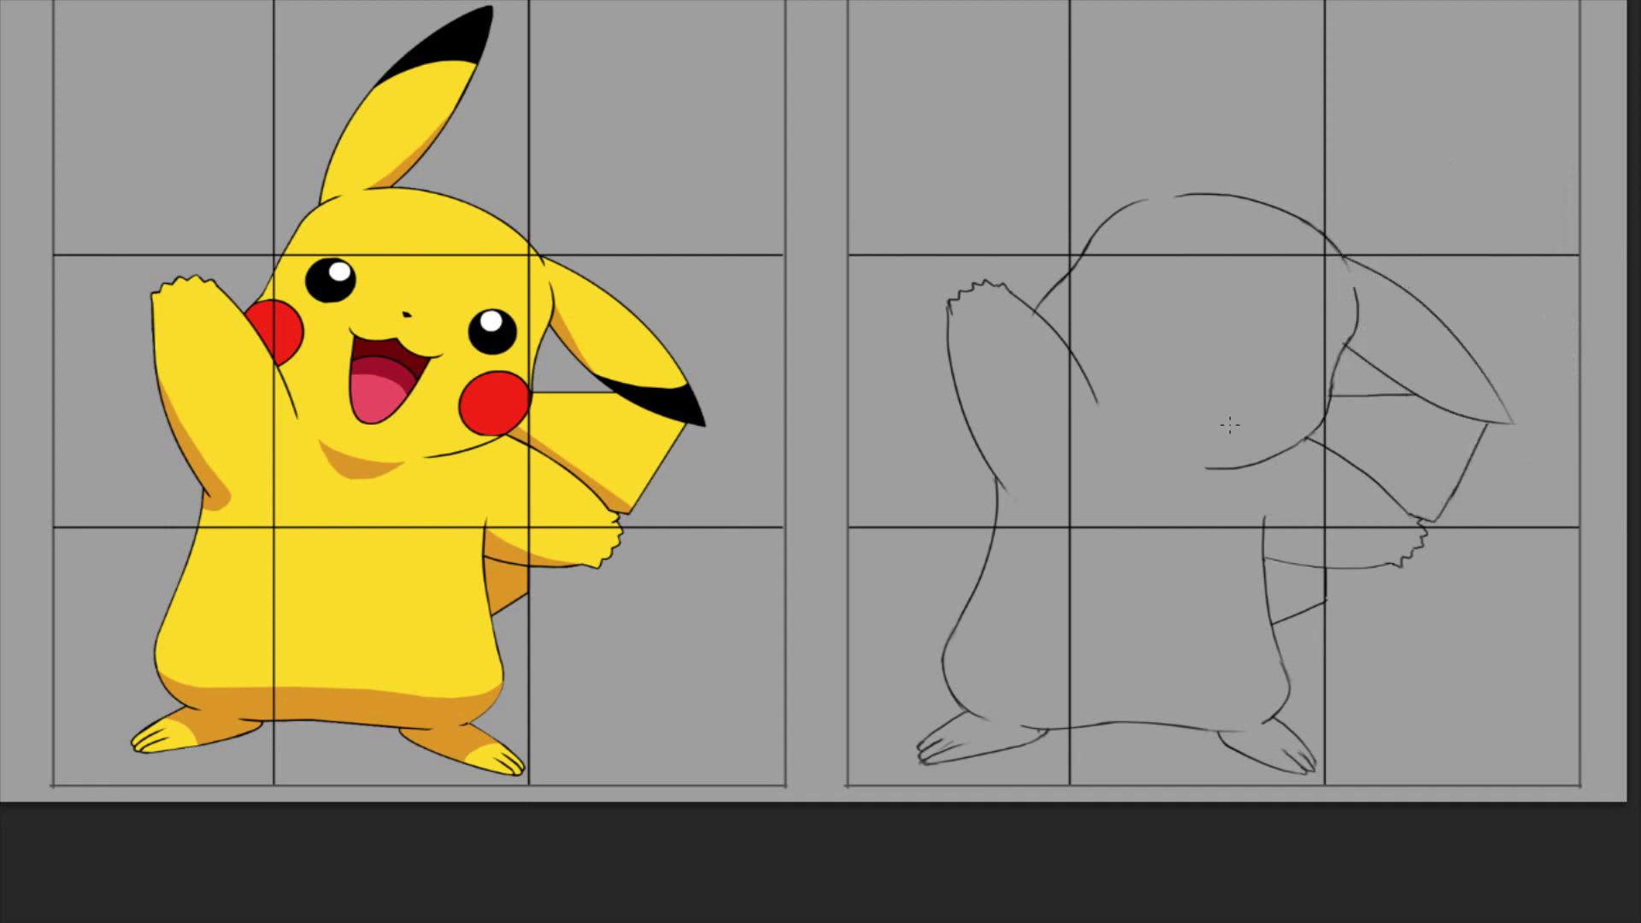
Sketch both curved sides of the upright ear, meeting in a pointed tip.
drag(1127, 181, 1261, 12)
drag(1257, 96, 1176, 282)
Draw circles for both eyes, fit them to the grid with Free Transform and deselect them.
drag(1140, 356, 1242, 440)
key(ctrl+t)
key(Return)
drag(1212, 571, 1197, 559)
drag(1153, 548, 1300, 616)
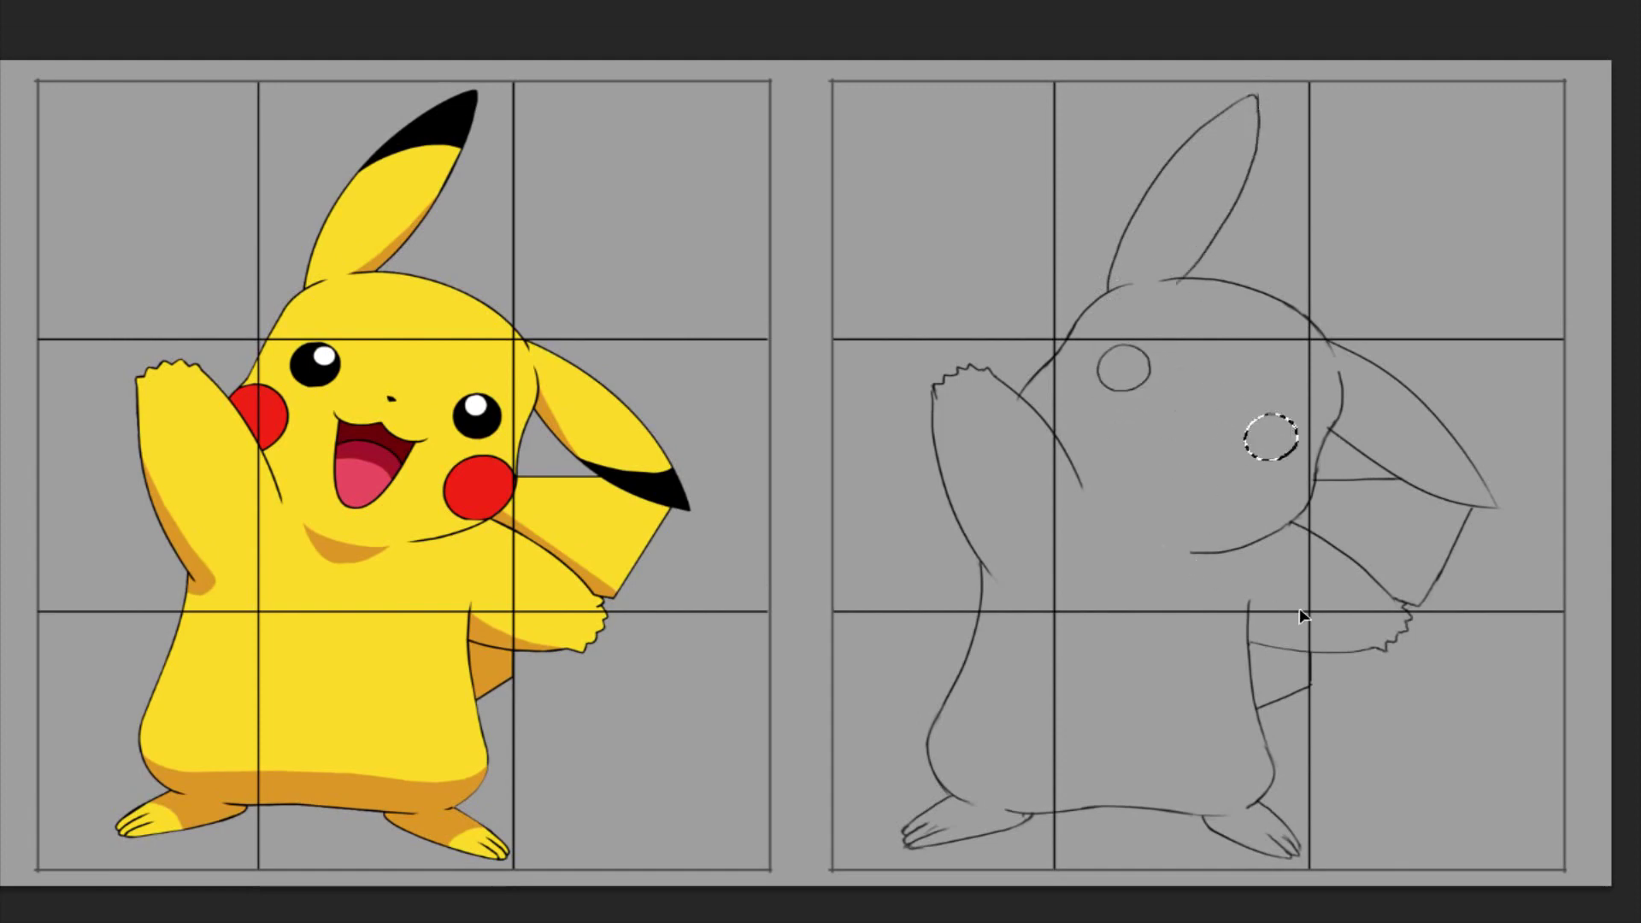
key(ctrl+d)
Sketch the visible arc of the cheek beside the raised arm and rough in the opposite cheek.
drag(1136, 419, 1143, 419)
drag(1087, 402, 1183, 495)
drag(1260, 699, 1170, 661)
drag(1133, 561, 1357, 645)
key(ctrl+d)
key(ctrl+z)
key(ctrl+z)
key(ctrl+d)
Erase the jaw line around the cheek above the lowered arm and tidy the lines beside the raised hand.
key(e)
mouse_move(1300, 518)
mouse_down()
mouse_move(1166, 558)
mouse_move(1302, 511)
mouse_move(1219, 550)
mouse_up()
key(b)
key(ctrl+z)
key(e)
mouse_move(1015, 396)
mouse_down()
mouse_move(1018, 433)
mouse_move(1048, 445)
mouse_move(1016, 393)
mouse_up()
key(b)
Rework the circle of the cheek above the lowered arm, undoing the unwanted strokes.
mouse_move(1275, 477)
mouse_down()
mouse_move(1331, 543)
mouse_move(1283, 534)
mouse_move(1302, 527)
mouse_up()
key(ctrl+z)
key(ctrl+z)
key(ctrl+z)
key(ctrl+z)
key(ctrl+z)
key(ctrl+z)
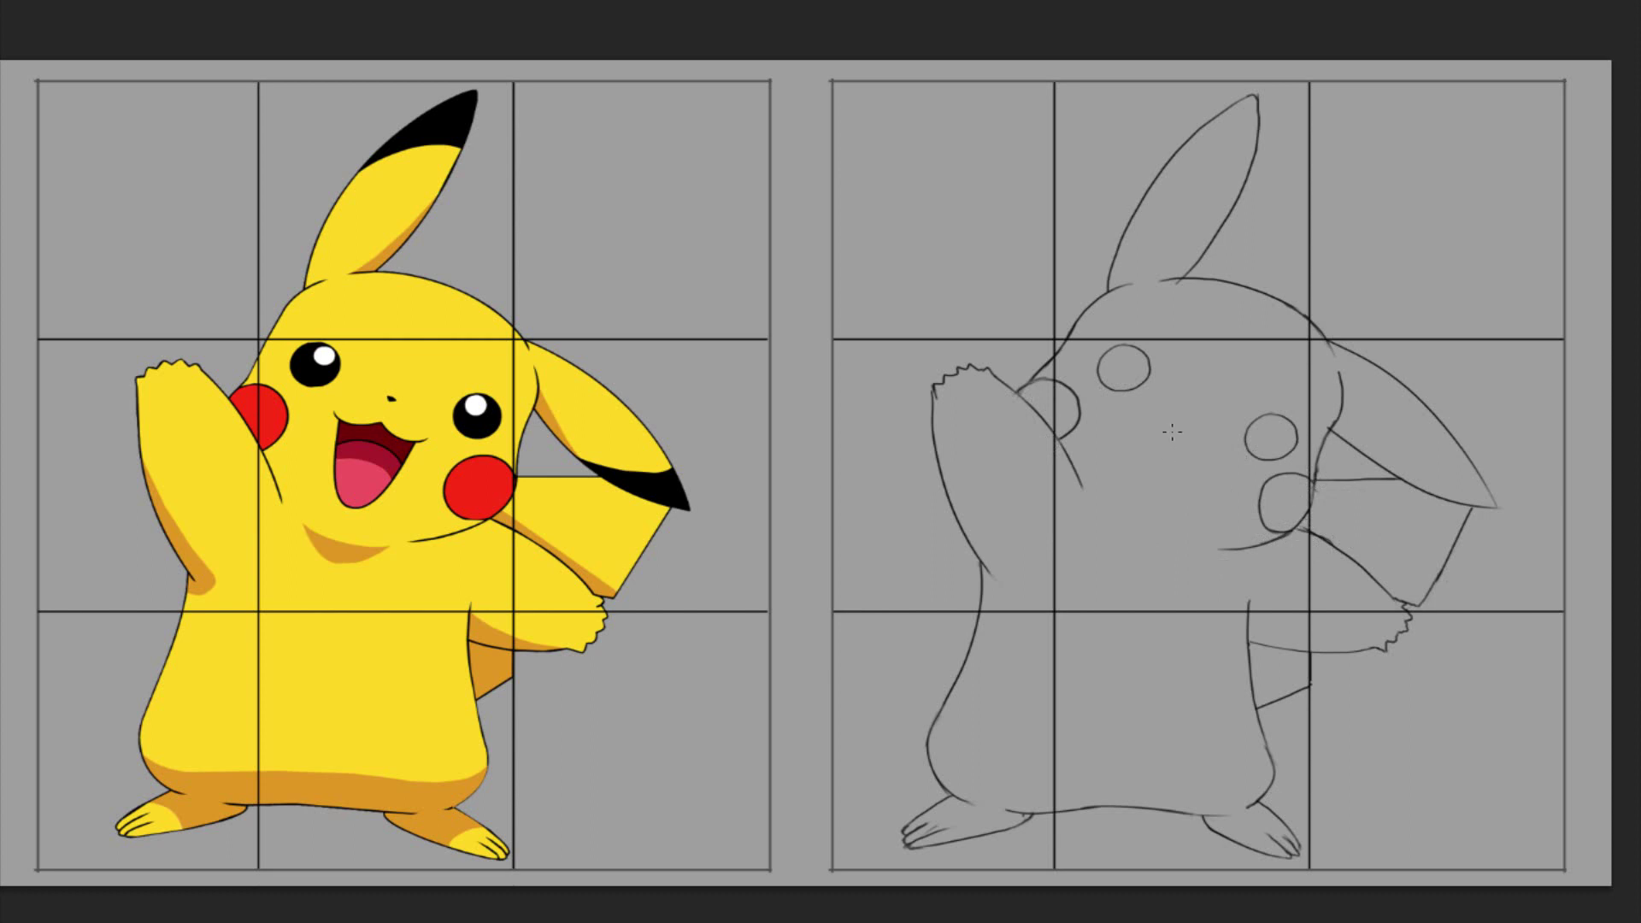
Draw the nose and the open mouth outline between the eyes and cheeks in the 3-by-3 grid.
key(ctrl+z)
mouse_move(1127, 422)
mouse_down()
mouse_move(1230, 466)
mouse_move(1153, 523)
mouse_up()
key(ctrl+z)
mouse_move(1128, 431)
mouse_down()
mouse_move(1143, 541)
mouse_move(1132, 515)
mouse_move(1139, 528)
mouse_up()
key(ctrl+z)
key(ctrl+z)
key(ctrl+z)
key(ctrl+z)
drag(1214, 468, 1143, 529)
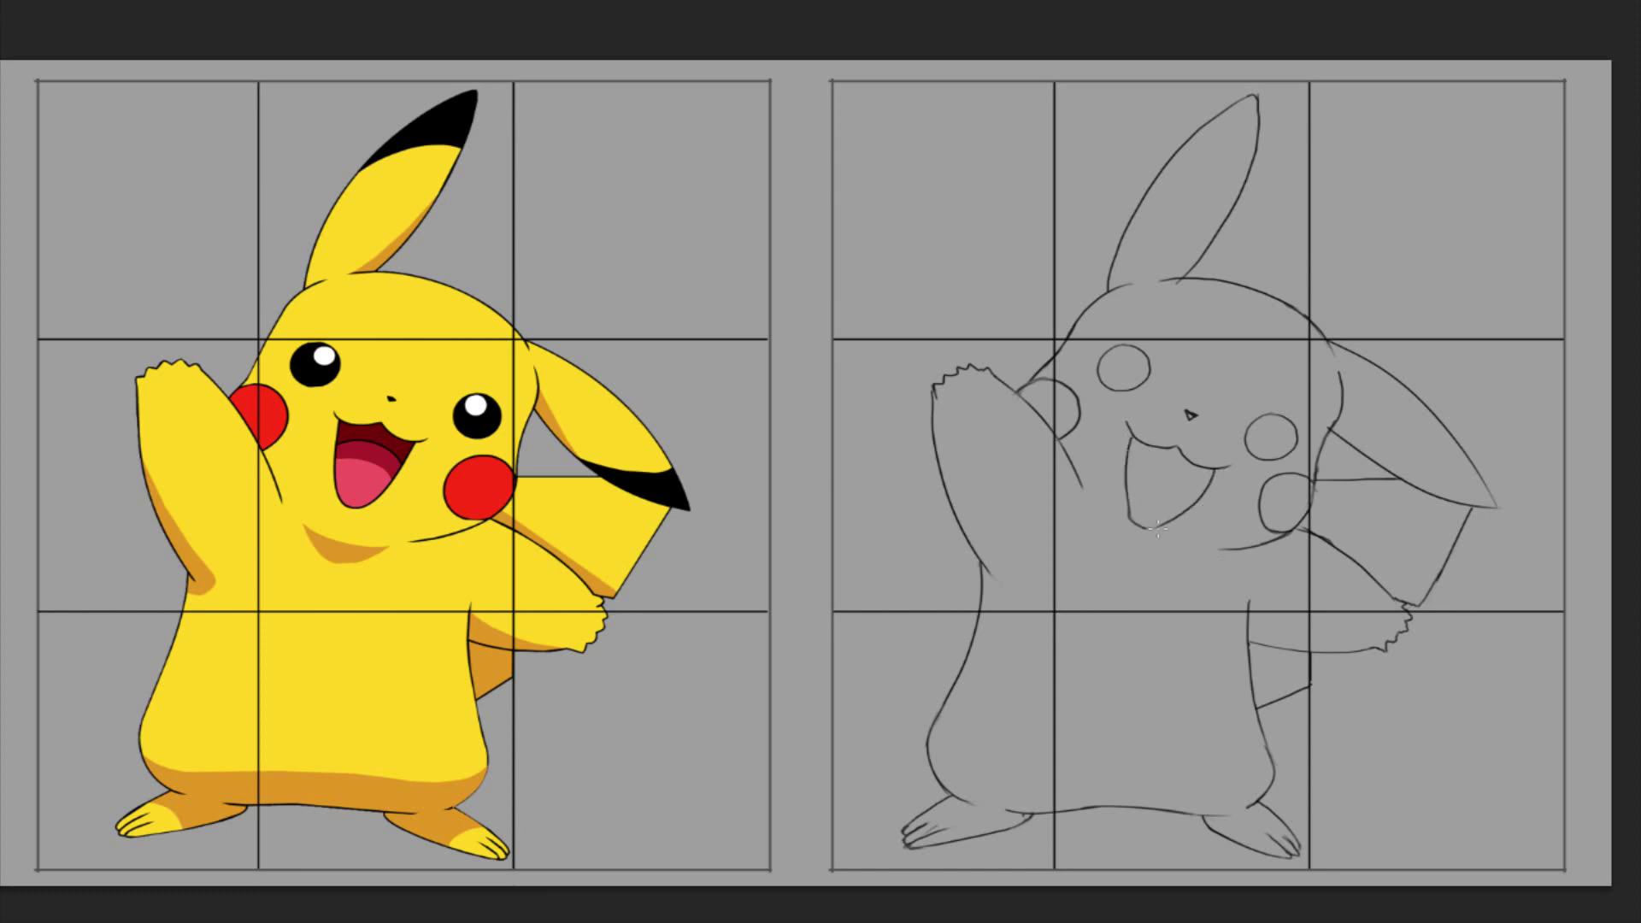
Add the tongue line inside the mouth, the eye highlights and the shadow curve under the chin.
key(ctrl+z)
drag(1128, 466, 1194, 493)
key(ctrl+z)
drag(1129, 355, 1130, 357)
key(ctrl+z)
mouse_move(1101, 516)
mouse_down()
mouse_move(1167, 554)
mouse_move(1200, 544)
mouse_move(1173, 550)
mouse_up()
key(ctrl+z)
key(ctrl+z)
key(ctrl+z)
Adjust the position of the facial details with Free Transform and deselect them.
key(ctrl+t)
drag(1230, 461, 1256, 502)
drag(1241, 472, 1221, 468)
drag(1169, 410, 1179, 417)
key(Return)
key(ctrl+d)
Draw the shadow boundary along the raised arm's outer edge and erase the overshooting line ends.
drag(938, 448, 1015, 568)
key(ctrl+z)
drag(983, 592, 1017, 569)
drag(973, 520, 1014, 566)
key(ctrl+z)
key(ctrl+z)
key(ctrl+z)
mouse_move(940, 462)
mouse_down()
mouse_move(1015, 568)
mouse_move(984, 593)
mouse_up()
key(e)
drag(977, 586, 978, 601)
drag(950, 475, 955, 509)
Draw the shadow boundaries along the lowered arm and across the bottom of the belly.
key(b)
mouse_move(1251, 613)
mouse_down()
mouse_move(1314, 651)
mouse_move(1364, 652)
mouse_up()
key(ctrl+z)
key(ctrl+z)
key(ctrl+z)
drag(1272, 765, 1043, 779)
drag(1038, 787, 926, 740)
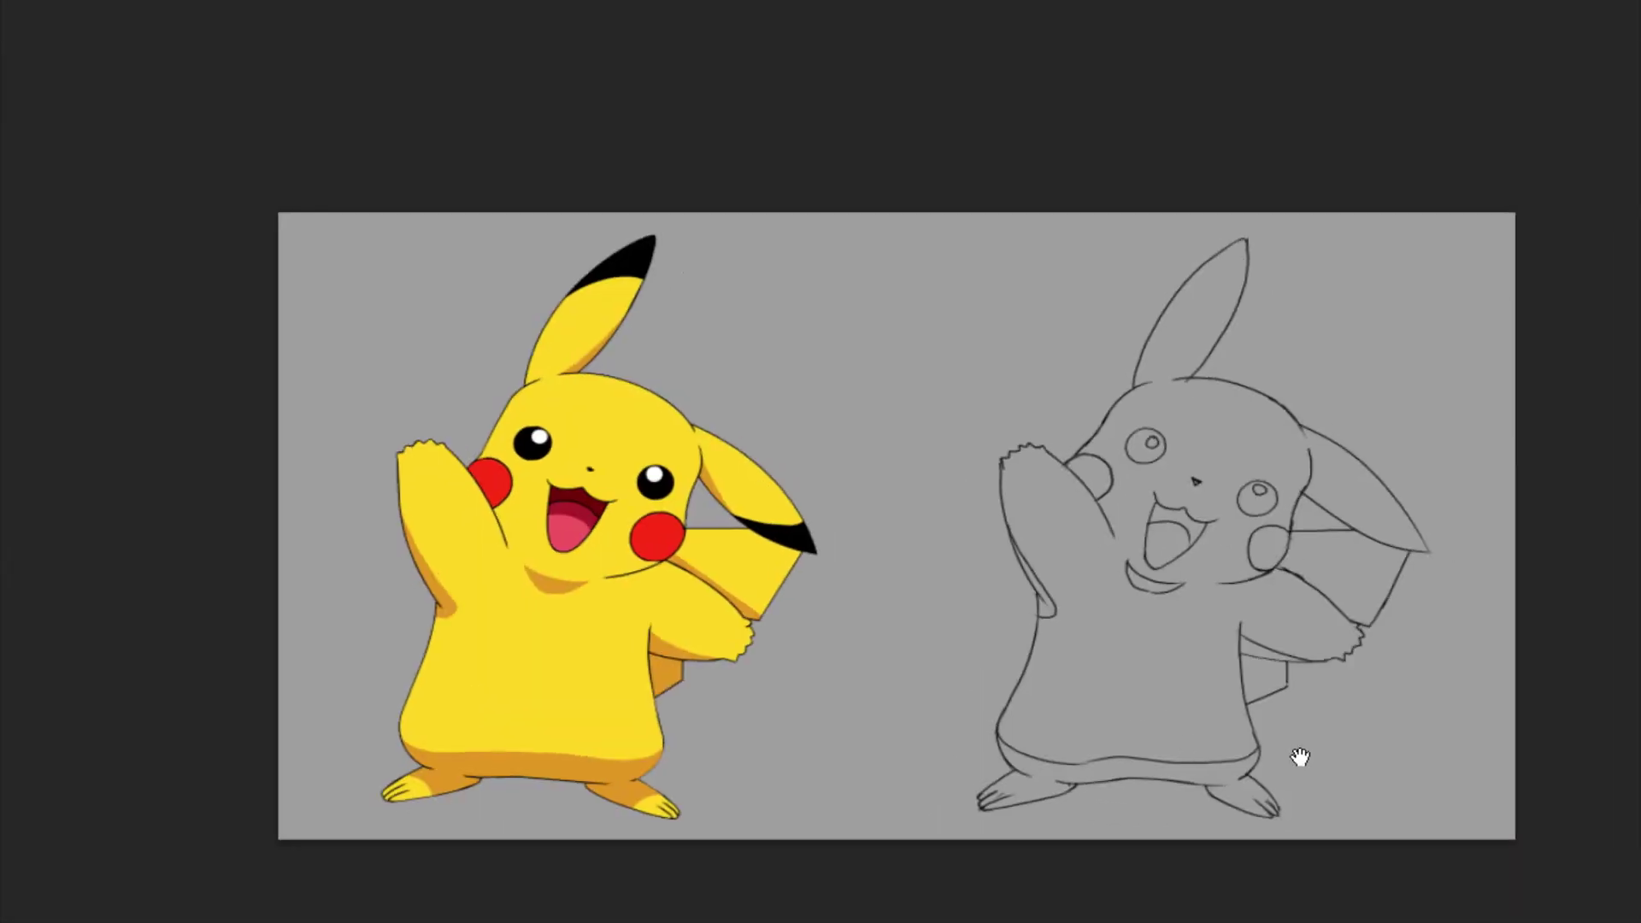
Show the Layer 4 and Layer 4 copy grids to set up a 2-by-2 grid over the reference and the empty drawing area.
drag(1300, 757, 1287, 757)
key(ctrl+a)
key(ctrl+c)
key(ctrl+v)
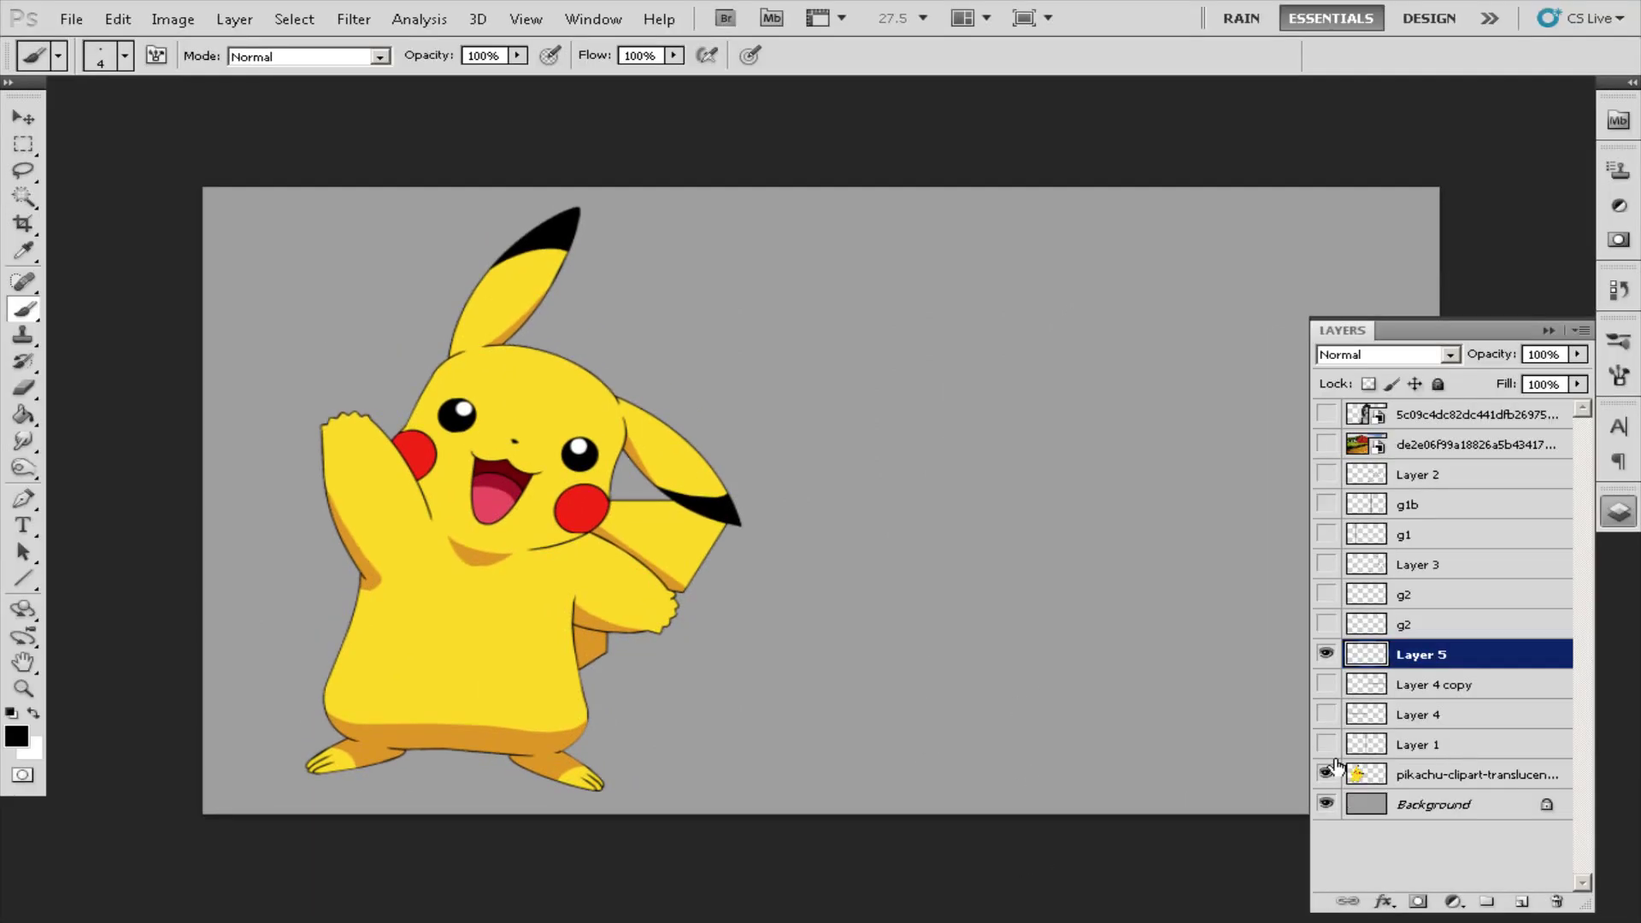
click(1326, 715)
click(1326, 683)
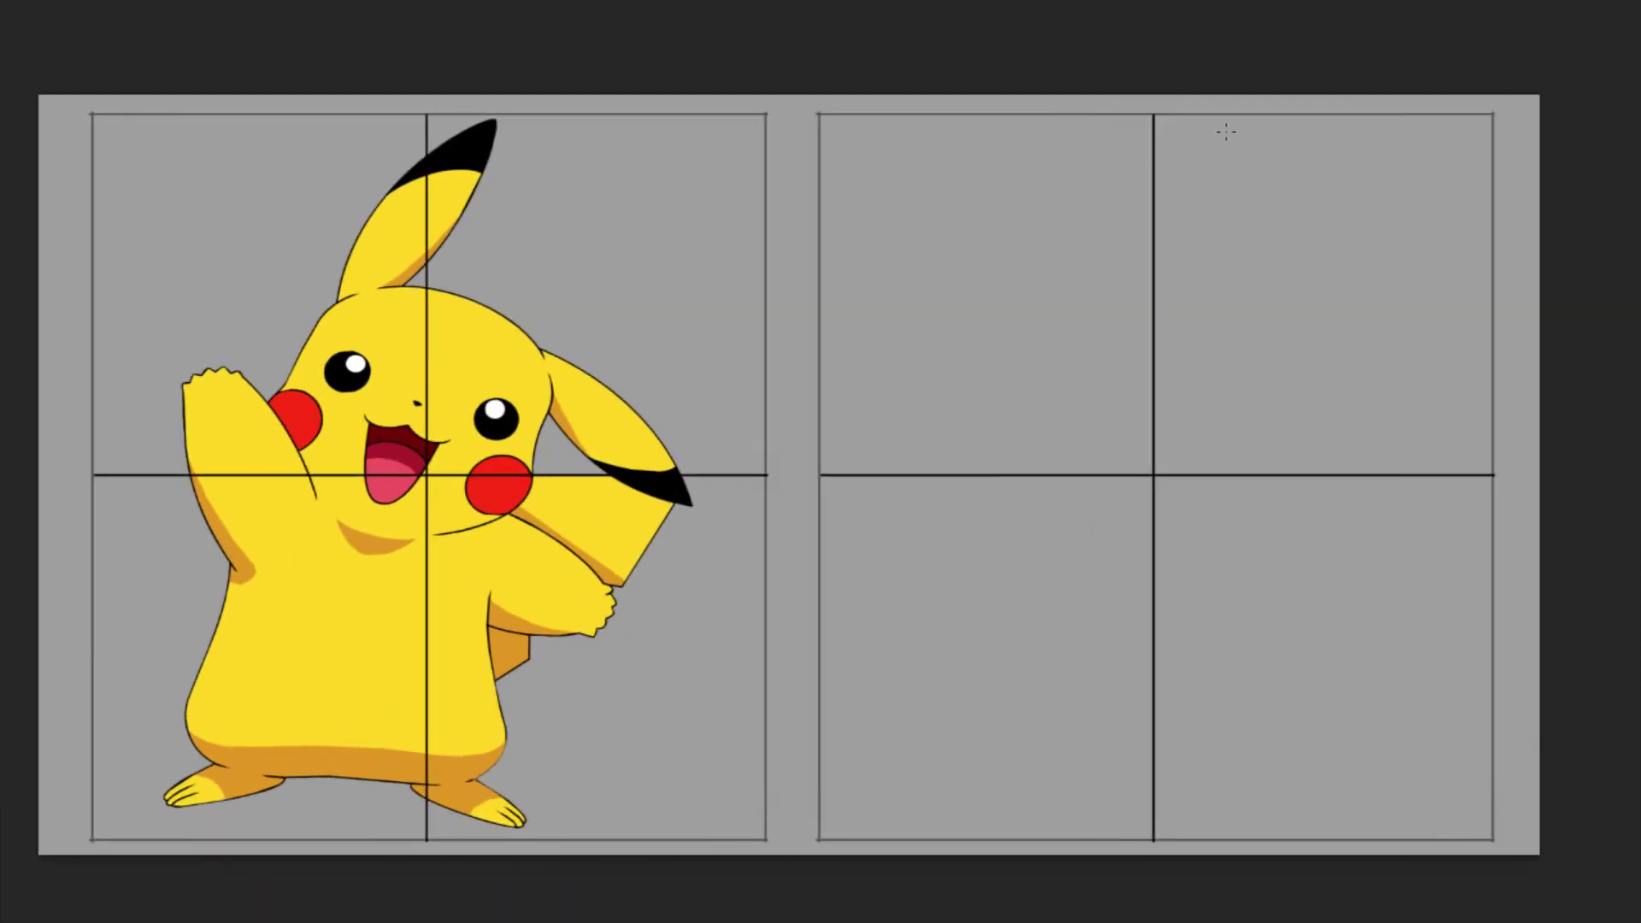
Sketch both sides of the upright ear across the vertical midline of the empty 2-by-2 grid.
mouse_move(1224, 124)
mouse_down()
mouse_move(1064, 270)
mouse_move(1130, 197)
mouse_up()
key(ctrl+z)
key(ctrl+z)
mouse_move(1063, 292)
mouse_down()
mouse_move(1230, 119)
mouse_move(1128, 295)
mouse_move(1309, 390)
mouse_move(1155, 295)
mouse_up()
key(ctrl+z)
key(ctrl+z)
Draw the curve of the head top below the ear, adjust it with Free Transform and erase its far end.
drag(1388, 359, 1154, 295)
key(ctrl+t)
drag(1429, 348, 1399, 331)
key(Return)
key(ctrl+d)
key(e)
drag(1283, 377, 1270, 349)
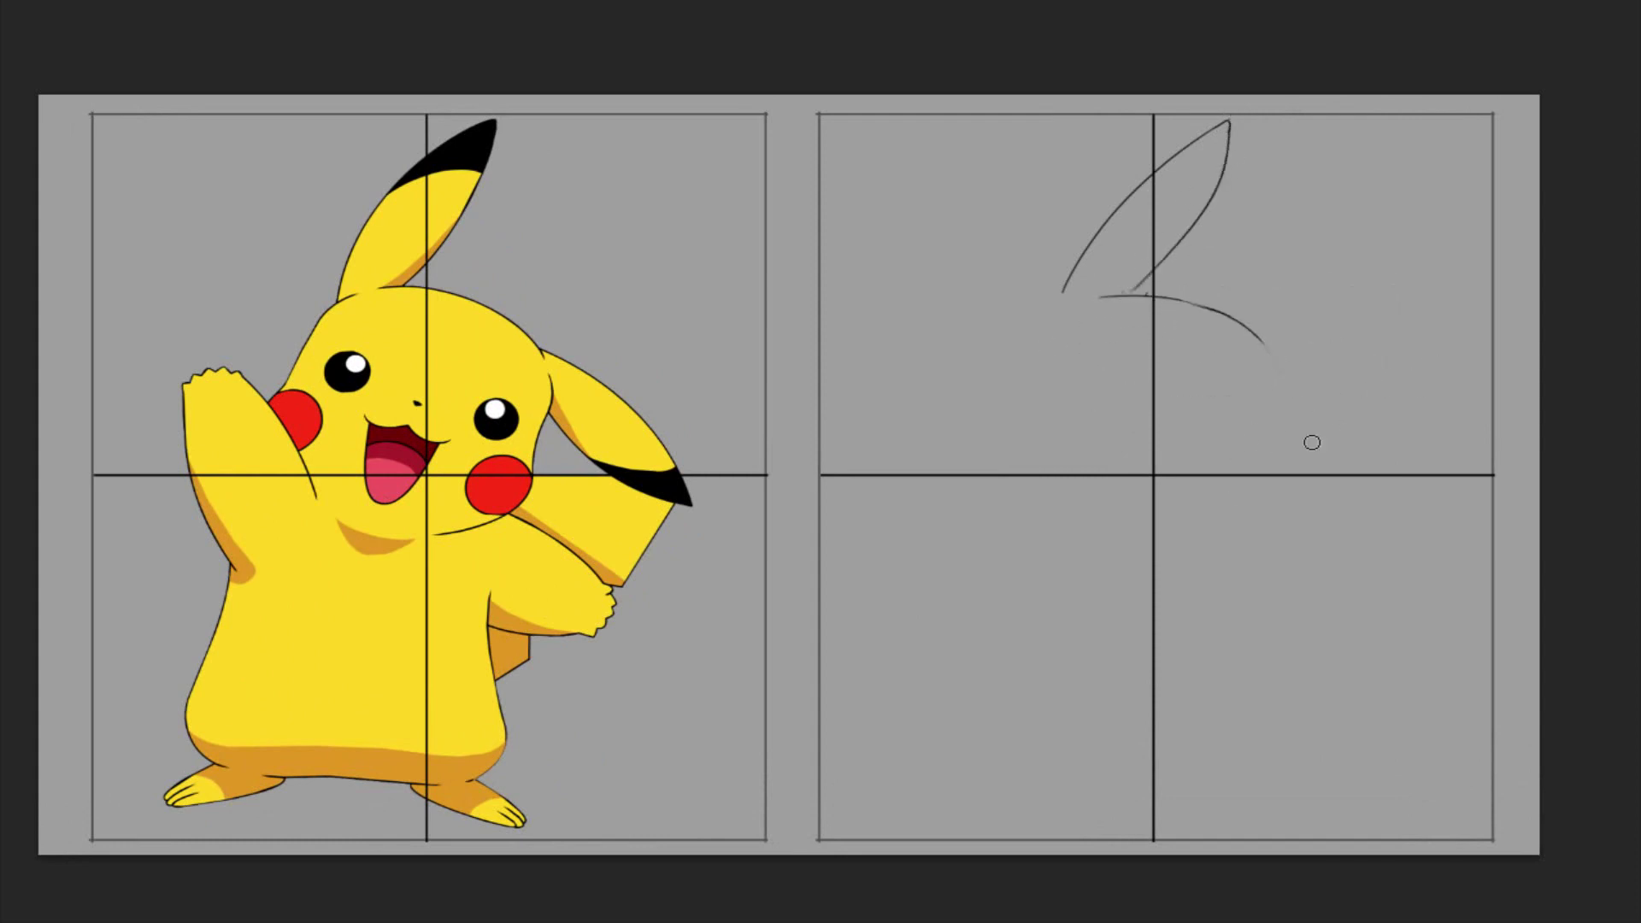
Reposition the head-top curve with Free Transform and sketch the side of the head toward the raised arm.
key(ctrl+t)
drag(1170, 381, 1169, 358)
key(Return)
mouse_move(1079, 280)
mouse_down()
mouse_move(1025, 319)
mouse_move(975, 397)
mouse_move(1064, 508)
mouse_up()
key(e)
key(ctrl+z)
Draw the inner contour of the raised arm and fit it to the grid with Free Transform.
mouse_move(967, 365)
mouse_down()
mouse_move(1081, 532)
mouse_move(942, 392)
mouse_move(1130, 505)
mouse_up()
key(l)
key(ctrl+t)
drag(1035, 557, 1015, 560)
key(Return)
key(ctrl+d)
Draw the outer contour of the raised arm and adjust its placement with Free Transform.
mouse_move(915, 375)
mouse_down()
mouse_move(1004, 561)
mouse_move(983, 567)
mouse_move(948, 661)
mouse_up()
key(ctrl+z)
key(l)
key(ctrl+t)
key(Return)
key(ctrl+d)
Draw the raised hand's jagged fingers with the cheek beside it and the nearby eye with its highlight.
mouse_move(946, 370)
mouse_down()
mouse_move(975, 369)
mouse_move(1041, 442)
mouse_up()
key(ctrl+z)
drag(1014, 366, 1031, 423)
key(ctrl+z)
key(ctrl+z)
drag(1079, 333, 1082, 338)
drag(1121, 426, 1137, 419)
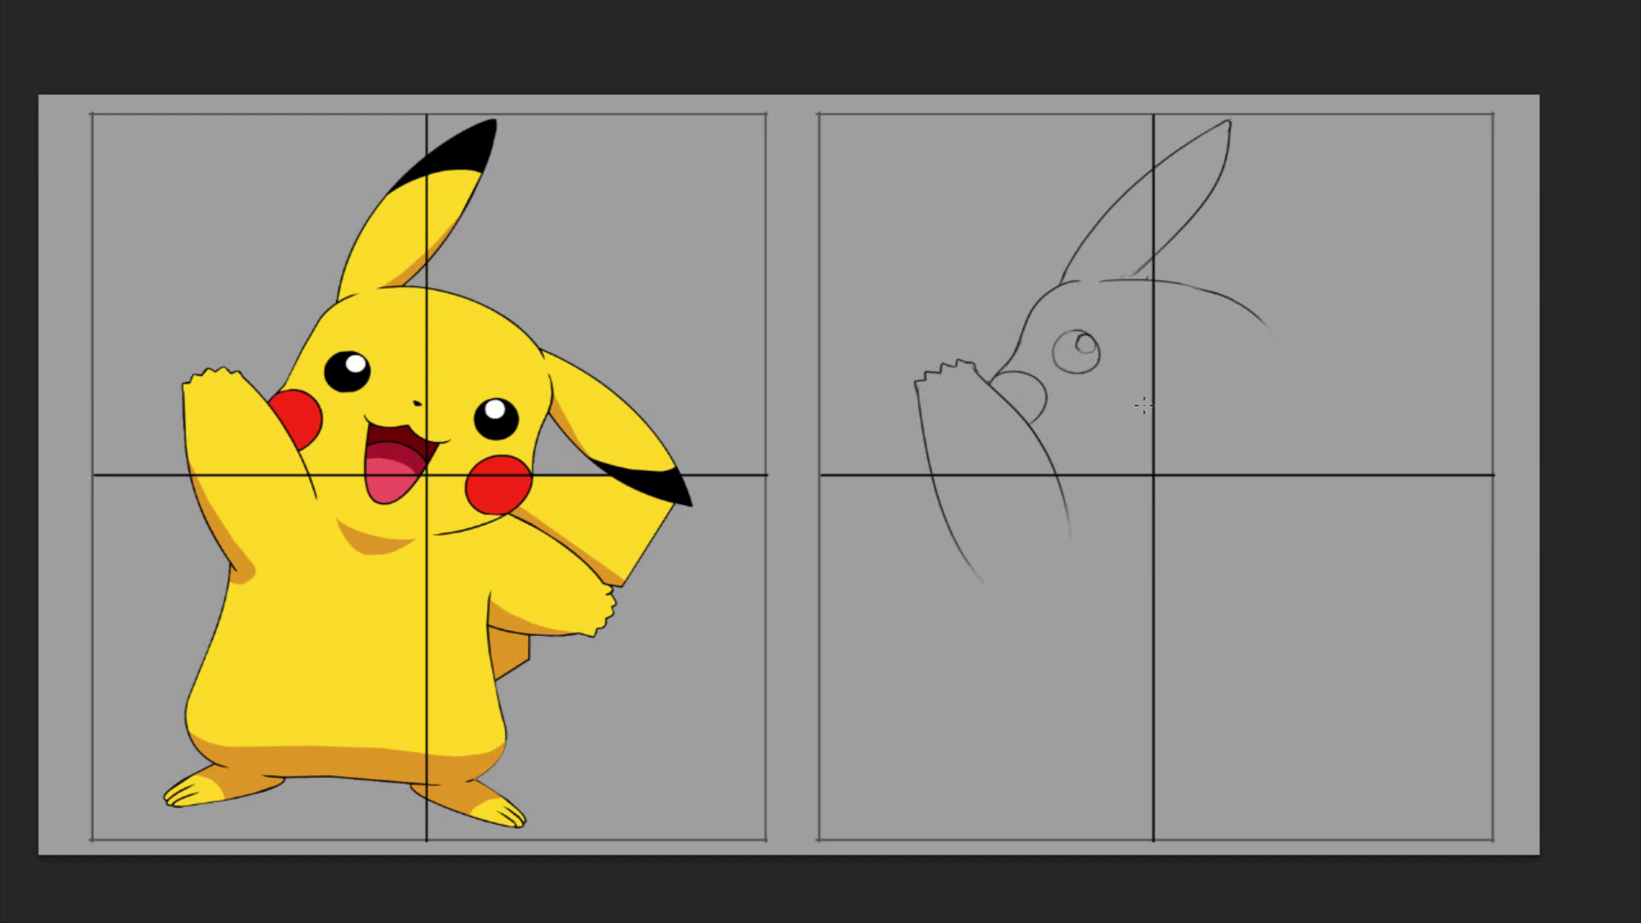
Rough in the nose and upper mouth line, fitting them to the grid with Free Transform.
key(l)
mouse_move(1107, 332)
mouse_down()
mouse_move(1097, 368)
mouse_move(1130, 434)
mouse_move(1202, 447)
mouse_move(1121, 498)
mouse_up()
key(ctrl+d)
key(b)
key(ctrl+z)
key(ctrl+z)
key(l)
key(ctrl+t)
key(Return)
key(ctrl+d)
key(b)
key(ctrl+z)
Draw the sides of the mouth, the tongue line and the second eye, adjusting the eye with Free Transform.
drag(1171, 447, 1124, 502)
drag(1096, 416, 1102, 505)
key(l)
mouse_move(1193, 435)
mouse_down()
mouse_move(1224, 479)
mouse_move(1240, 467)
mouse_up()
key(ctrl+t)
key(Return)
key(ctrl+d)
key(b)
drag(1134, 450, 1155, 469)
Draw the jaw line and the side of the head beside the second eye, undoing the unwanted strokes.
key(l)
drag(1101, 323, 1249, 427)
key(ctrl+z)
mouse_move(1223, 399)
mouse_down()
mouse_move(1253, 522)
mouse_move(1183, 540)
mouse_move(1270, 479)
mouse_move(1231, 523)
mouse_up()
key(ctrl+z)
drag(1230, 523, 1268, 485)
drag(1292, 403, 1279, 448)
mouse_move(1271, 468)
mouse_down()
mouse_move(1294, 407)
mouse_move(1278, 453)
mouse_up()
key(ctrl+z)
drag(1269, 479, 1288, 355)
drag(1287, 371, 1290, 381)
Draw the boundary of the black tip across the upright ear.
drag(1160, 185, 1216, 177)
key(ctrl+z)
drag(1120, 203, 1222, 179)
key(ctrl+z)
drag(1104, 280, 1196, 289)
Draw the upper and lower contours of the folded ear extending from the side of the head.
drag(1412, 315, 1149, 77)
drag(923, 142, 1059, 98)
key(ctrl+z)
drag(1004, 102, 1065, 91)
mouse_move(1367, 453)
mouse_down()
mouse_move(1367, 521)
mouse_move(1248, 752)
mouse_up()
drag(1301, 312, 1151, 302)
drag(1179, 388, 1317, 489)
mouse_move(1151, 306)
mouse_down()
mouse_move(1290, 410)
mouse_move(1042, 318)
mouse_up()
key(ctrl+z)
mouse_move(850, 354)
mouse_down()
mouse_move(1097, 328)
mouse_move(1141, 343)
mouse_up()
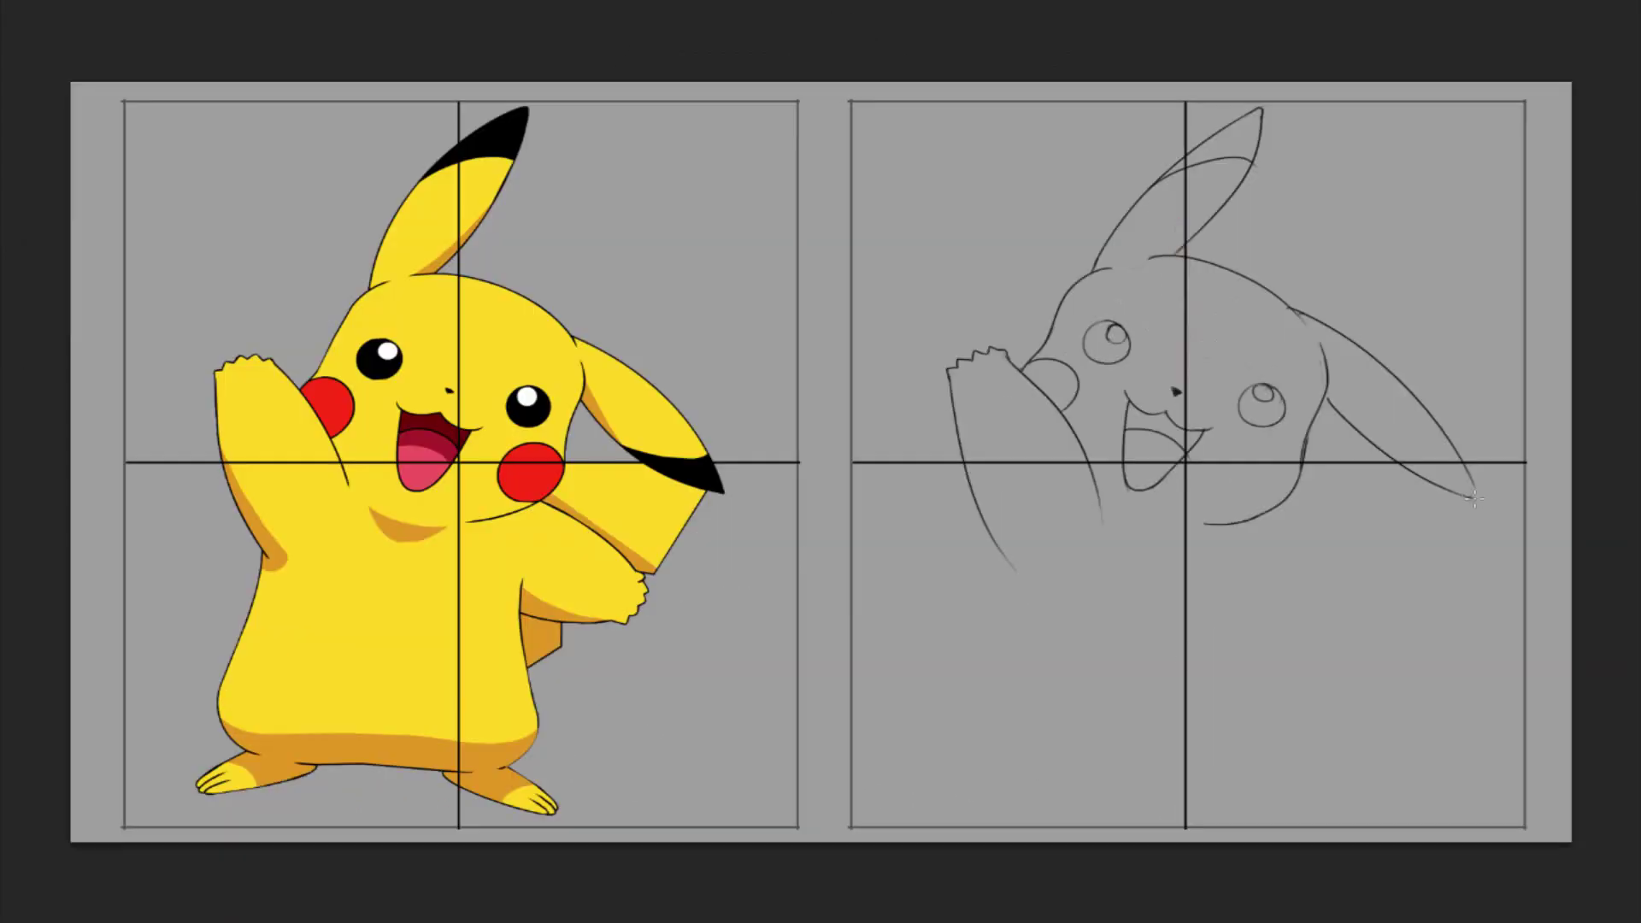
Draw the tail's outer edge below the folded ear's tip and the circle of the second cheek.
drag(1412, 456, 1357, 535)
drag(1257, 417, 1227, 466)
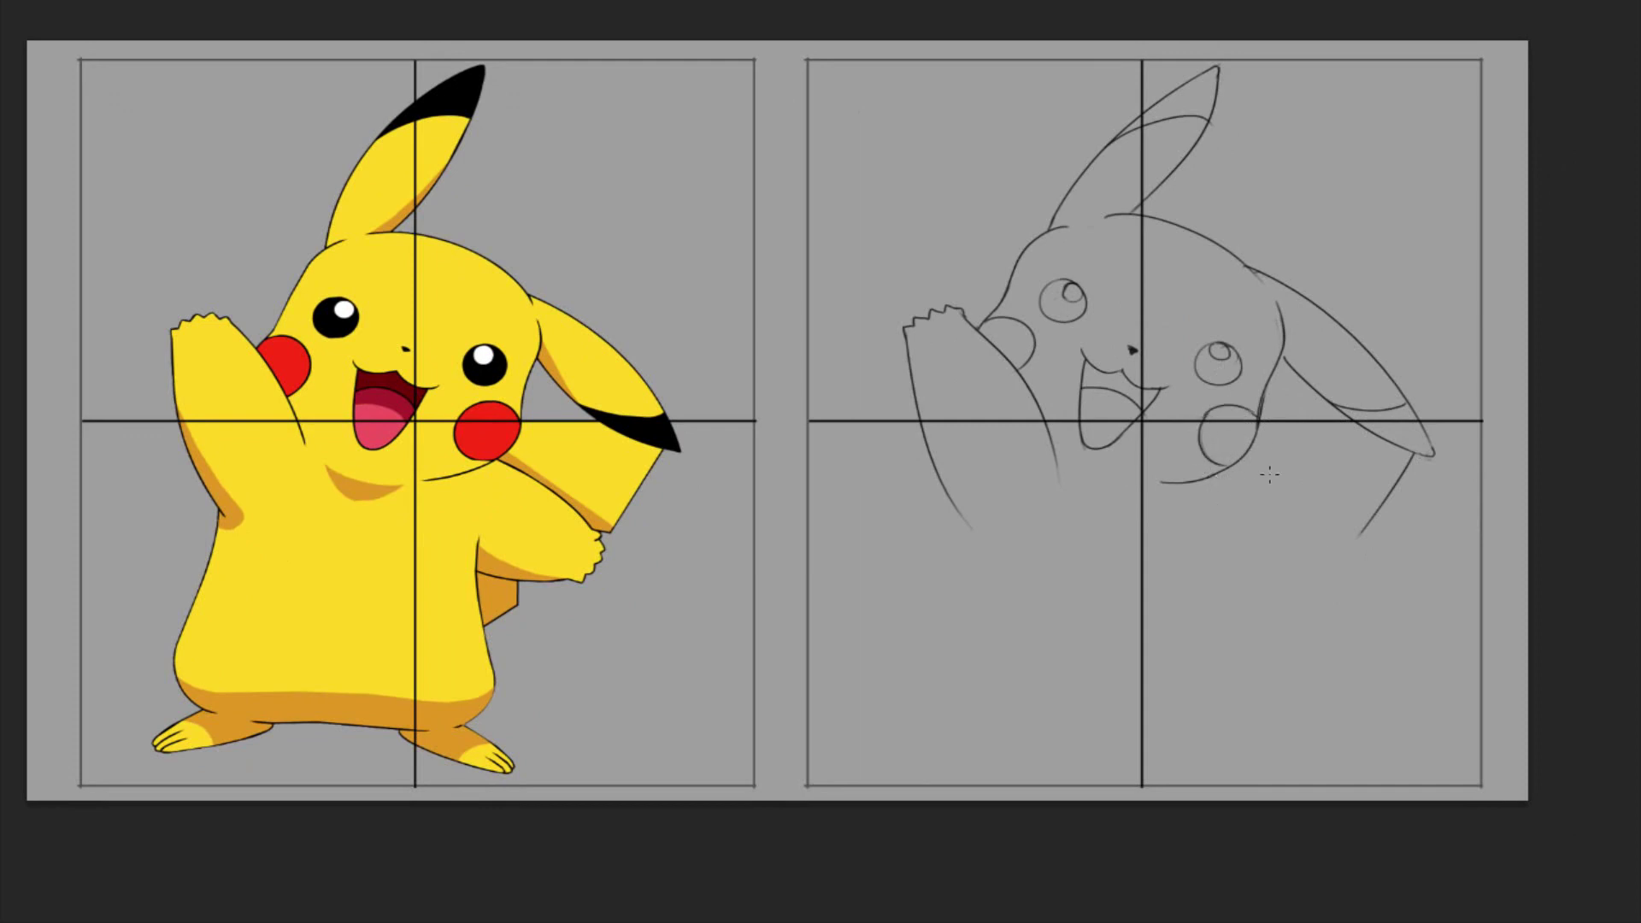
Draw the lowered arm's upper contour and its jagged hand below the tail.
drag(1236, 465, 1357, 537)
mouse_move(1327, 585)
mouse_down()
mouse_move(1224, 577)
mouse_move(1233, 681)
mouse_up()
key(ctrl+z)
key(ctrl+z)
Draw the side of the body below the lowered arm and the bottom line of the belly.
mouse_move(1229, 555)
mouse_down()
mouse_move(1227, 750)
mouse_move(1213, 743)
mouse_up()
key(ctrl+z)
drag(1228, 660, 1242, 709)
key(ctrl+z)
mouse_move(1225, 628)
mouse_down()
mouse_move(1242, 710)
mouse_move(1196, 754)
mouse_move(983, 746)
mouse_up()
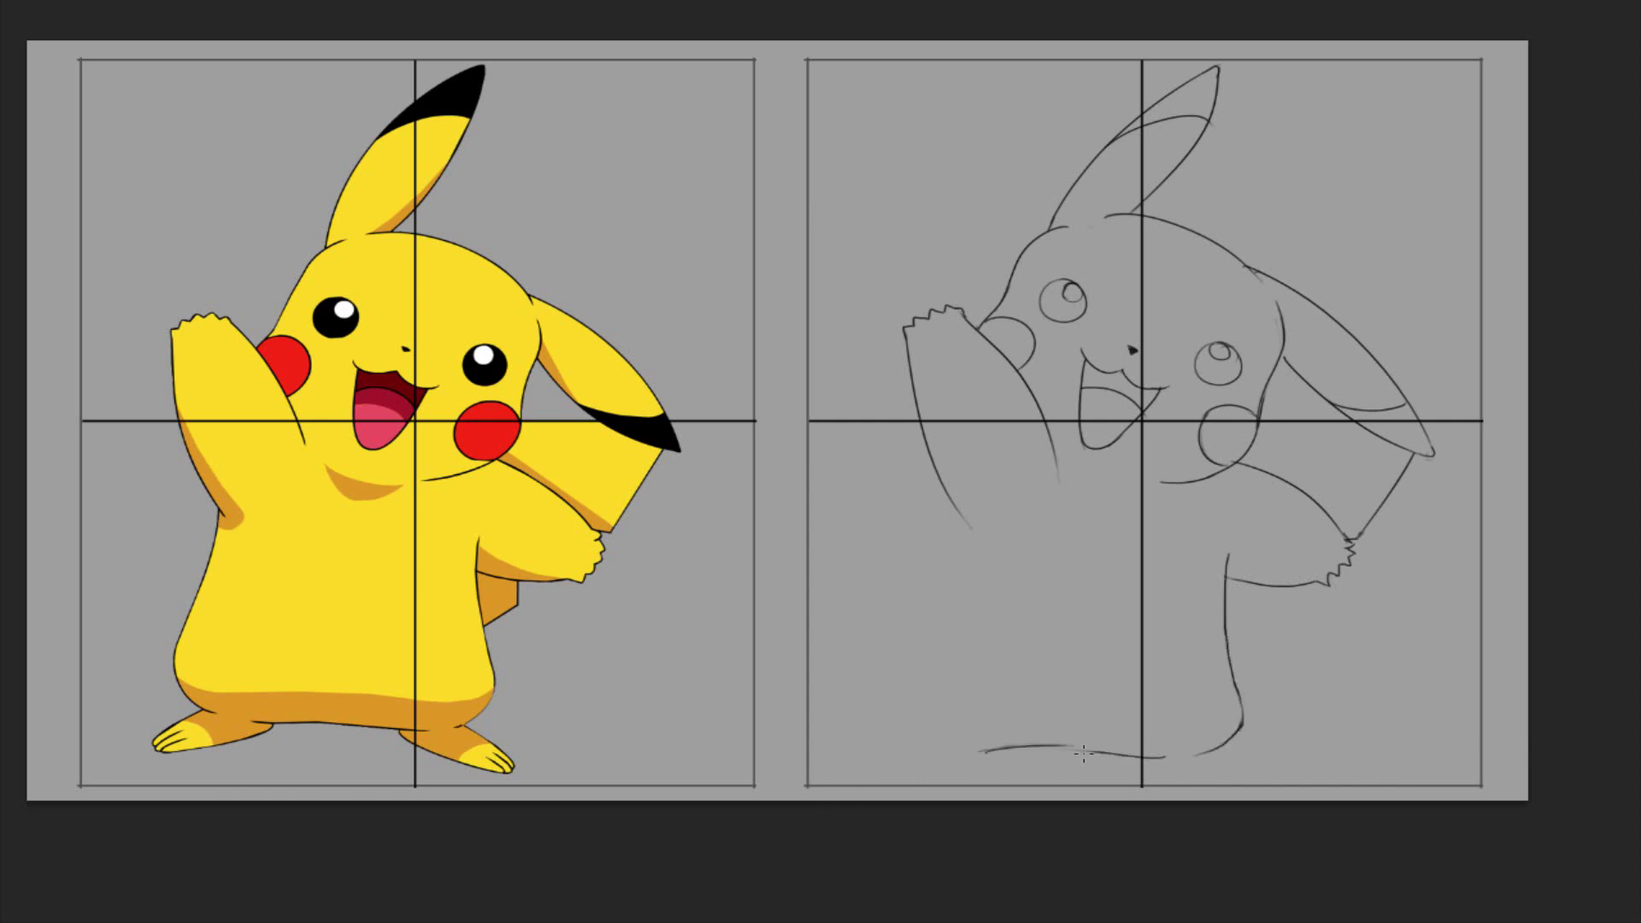
Draw the body side below the raised arm and refit the lower body lines with Free Transform.
mouse_move(956, 508)
mouse_down()
mouse_move(909, 659)
mouse_move(921, 727)
mouse_move(928, 640)
mouse_move(959, 716)
mouse_move(1123, 753)
mouse_move(1169, 743)
mouse_up()
key(ctrl+z)
key(ctrl+t)
key(Escape)
drag(1236, 577, 1383, 762)
key(ctrl+t)
key(Return)
Draw the foot below the lowered arm's side of the body with its toes, undoing the unwanted strokes.
mouse_move(1081, 758)
mouse_down()
mouse_move(1082, 743)
mouse_move(1238, 774)
mouse_up()
key(ctrl+d)
key(ctrl+z)
key(ctrl+z)
drag(1128, 741, 1261, 770)
key(ctrl+z)
drag(1225, 760, 1248, 775)
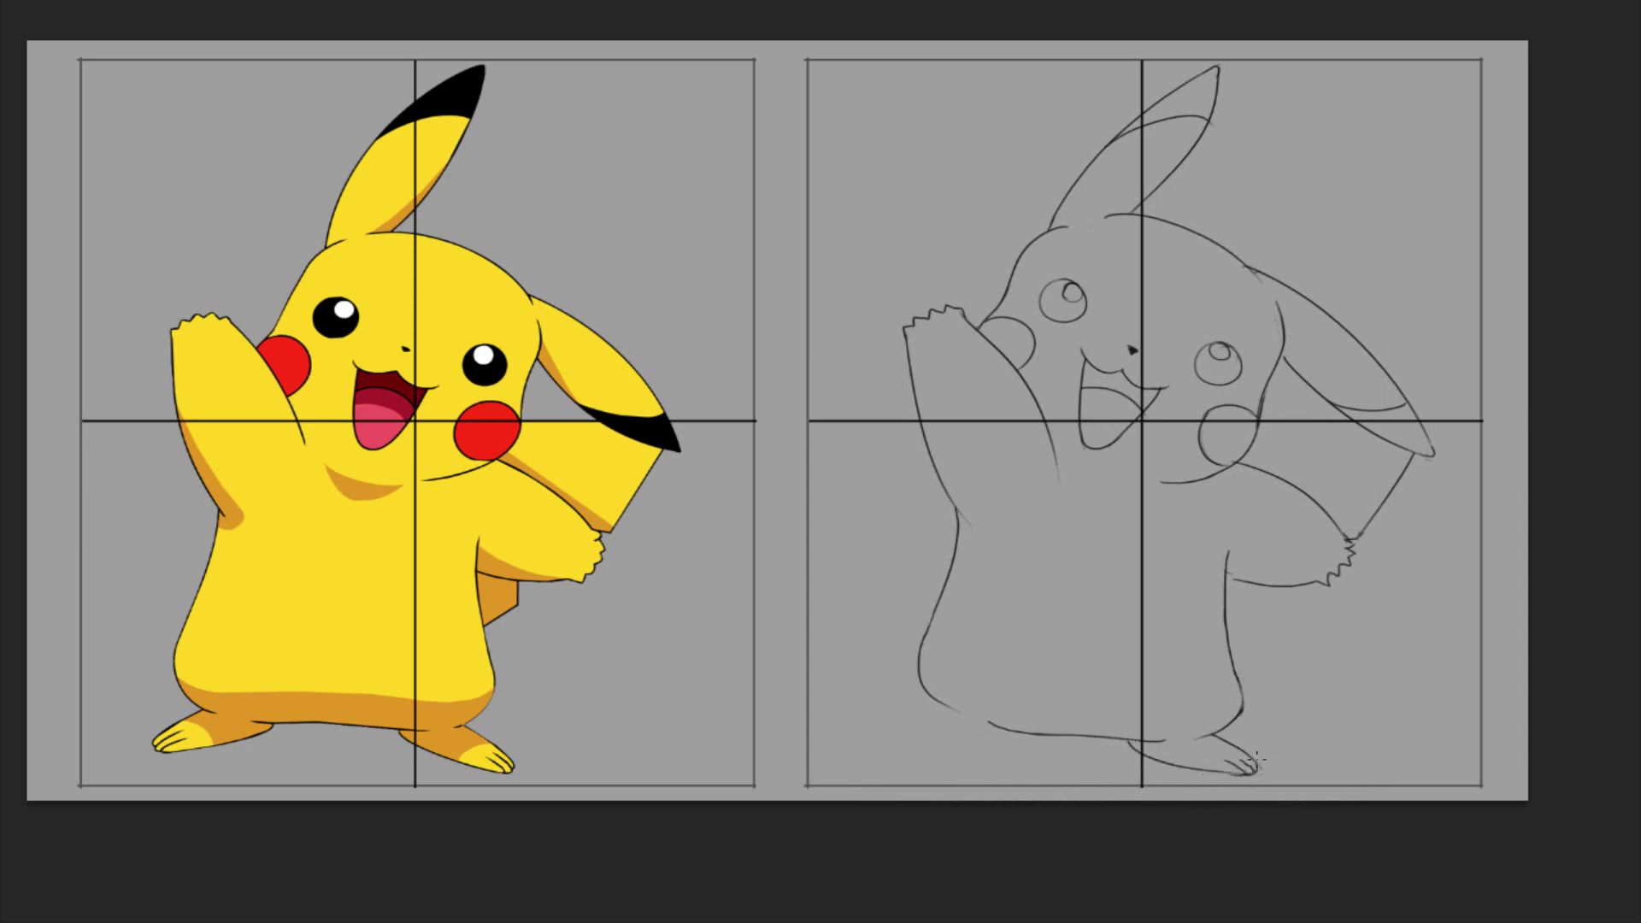
Redraw the foot below the lowered arm and draw the opposite foot with its toes, undoing the unwanted strokes.
key(ctrl+z)
drag(1212, 734, 1257, 768)
mouse_move(1010, 729)
mouse_down()
mouse_move(918, 755)
mouse_move(892, 737)
mouse_up()
key(ctrl+z)
key(ctrl+z)
mouse_move(916, 731)
mouse_down()
mouse_move(894, 746)
mouse_move(926, 756)
mouse_up()
drag(919, 744, 903, 752)
Draw the shadow edges along the raised arm, lowered arm, belly and tail of the Pikachu sketch.
mouse_move(917, 398)
mouse_down()
mouse_move(976, 522)
mouse_move(958, 529)
mouse_up()
key(ctrl+z)
drag(907, 355, 919, 410)
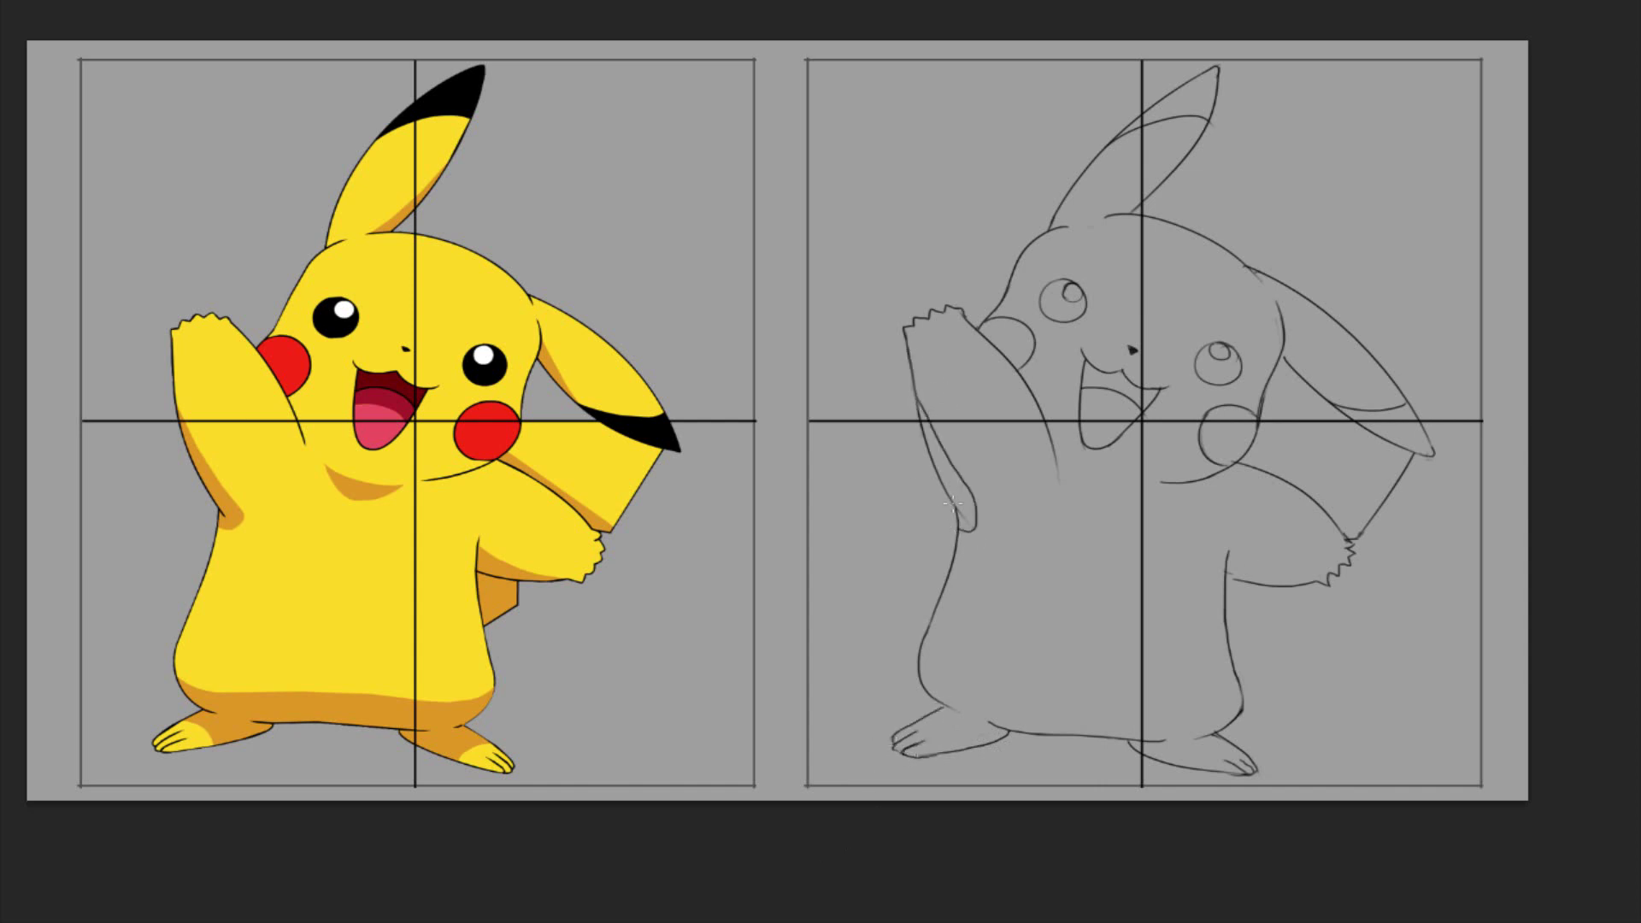
mouse_move(1255, 583)
mouse_down()
mouse_move(1221, 577)
mouse_move(1314, 585)
mouse_up()
drag(1238, 701, 1087, 689)
key(ctrl+z)
mouse_move(921, 650)
mouse_down()
mouse_move(1188, 711)
mouse_move(1241, 698)
mouse_up()
drag(1253, 453, 1348, 515)
Draw the chin shadow below the mouth, erase its stray lines and clear the selection.
drag(1058, 478, 1031, 390)
key(b)
mouse_move(1018, 372)
mouse_down()
mouse_move(1046, 437)
mouse_move(1128, 473)
mouse_move(1100, 483)
mouse_up()
key(e)
mouse_move(1045, 448)
mouse_down()
mouse_move(1111, 512)
mouse_move(1063, 504)
mouse_up()
scroll(1086, 607, down, 3)
key(l)
key(ctrl+d)
key(b)
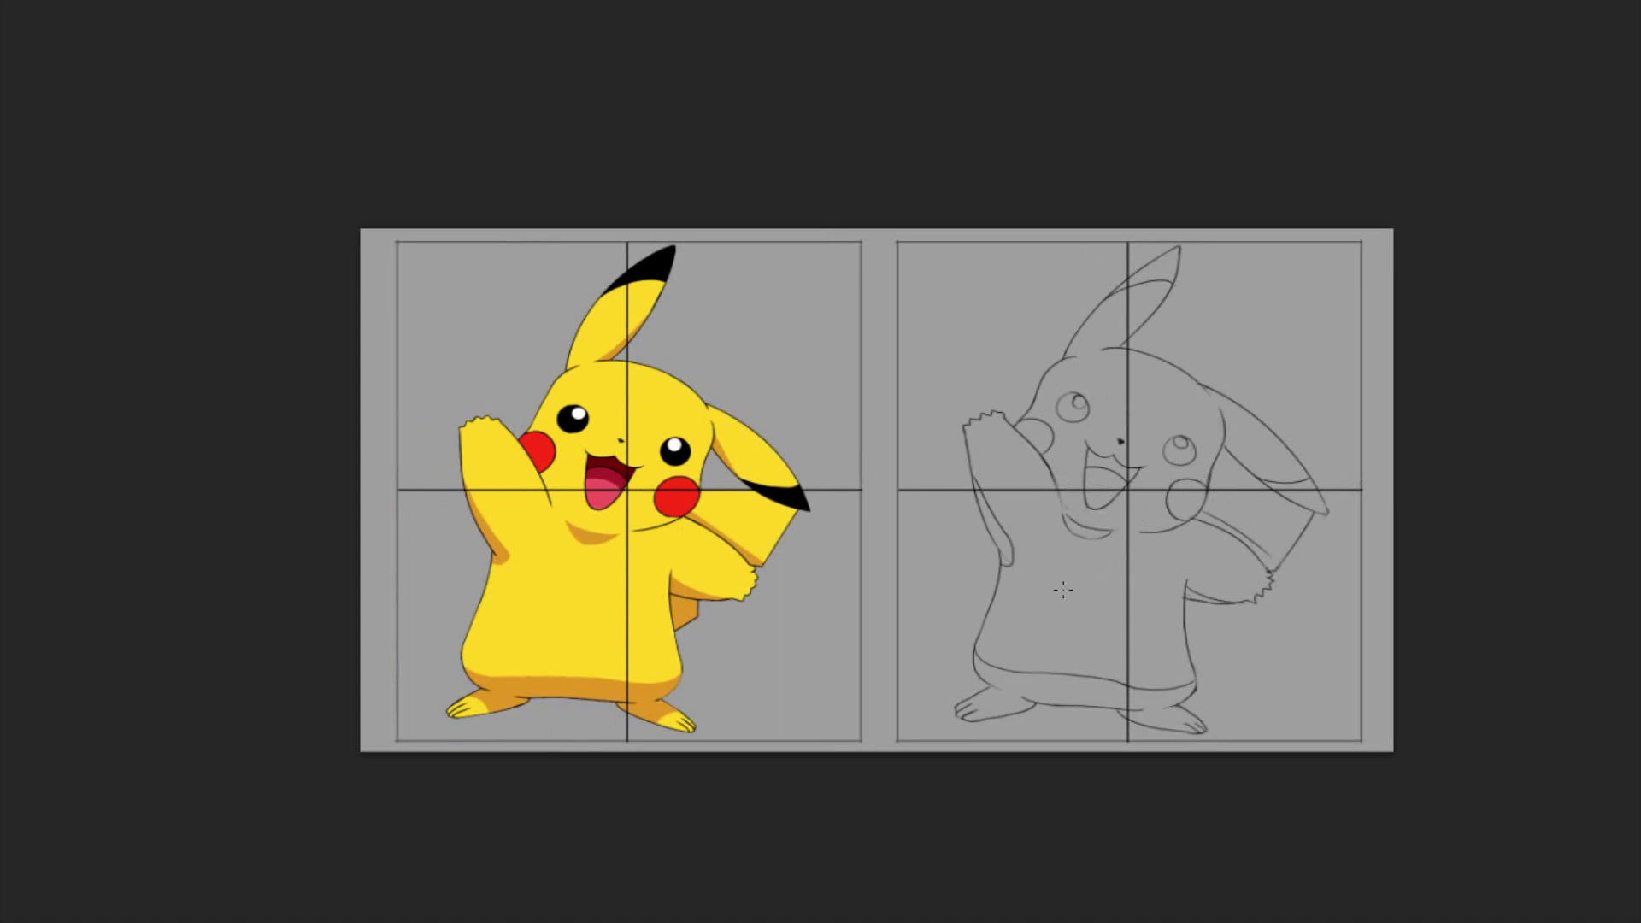
Clean up the lines around the raised hand with the eraser, undoing the unwanted stroke.
scroll(1014, 383, up, 3)
key(e)
drag(1005, 423, 957, 455)
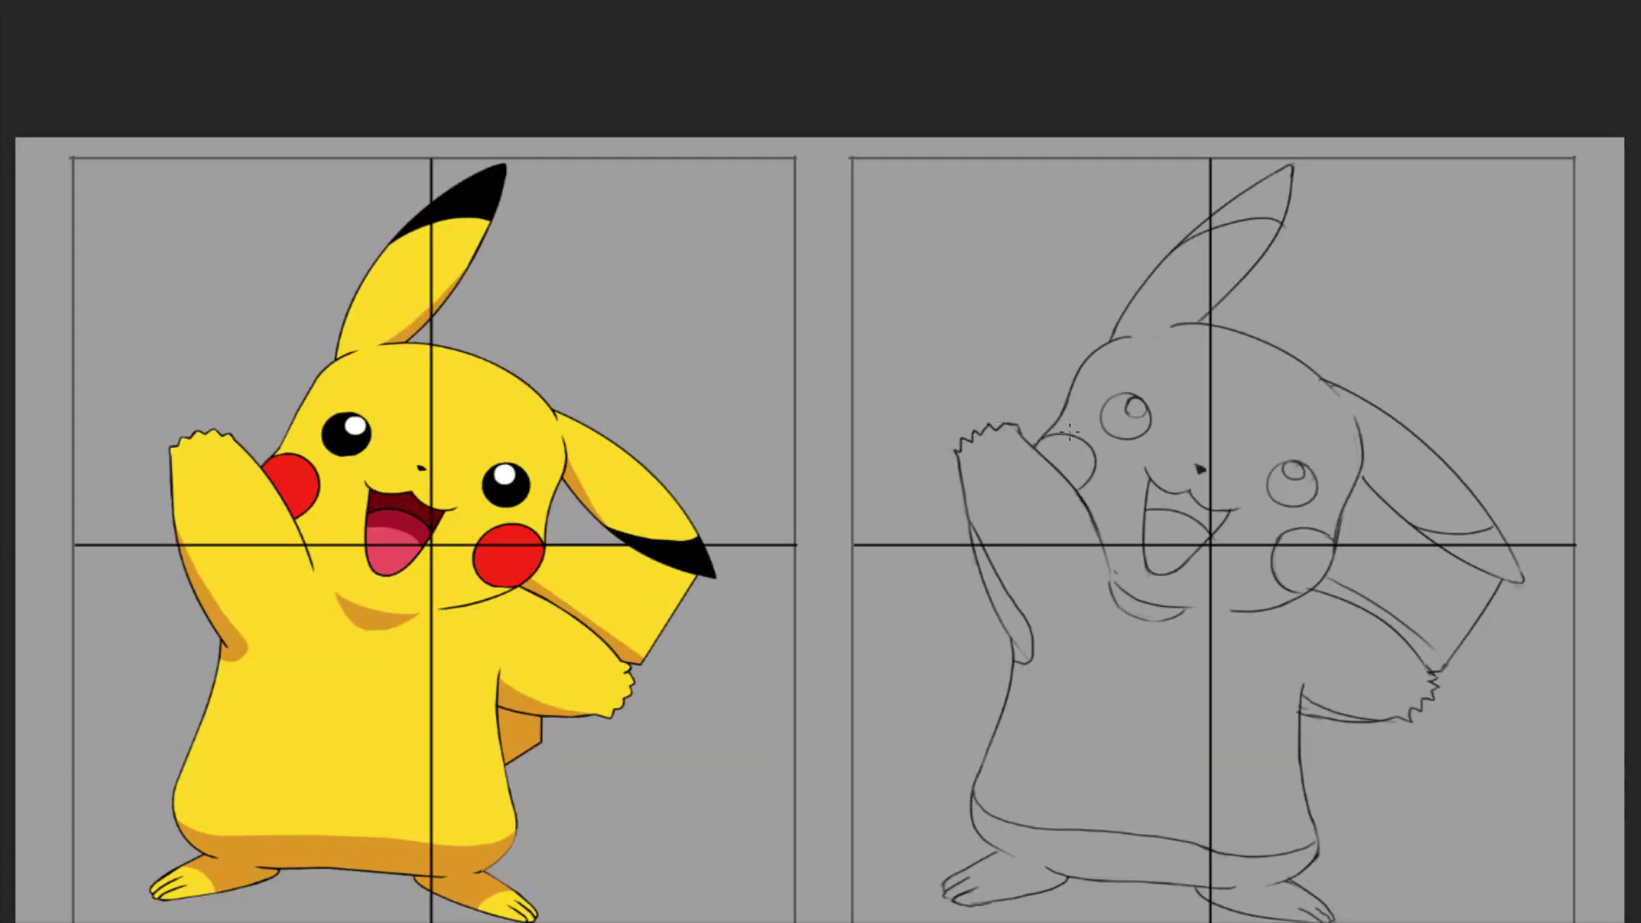
key(ctrl+z)
drag(1017, 420, 979, 427)
Overlay the Layer 5 sketch on the coloured Pikachu to compare them, and undo the move.
key(f)
key(f)
key(z)
drag(1326, 684, 1325, 744)
key(v)
drag(1253, 842, 647, 859)
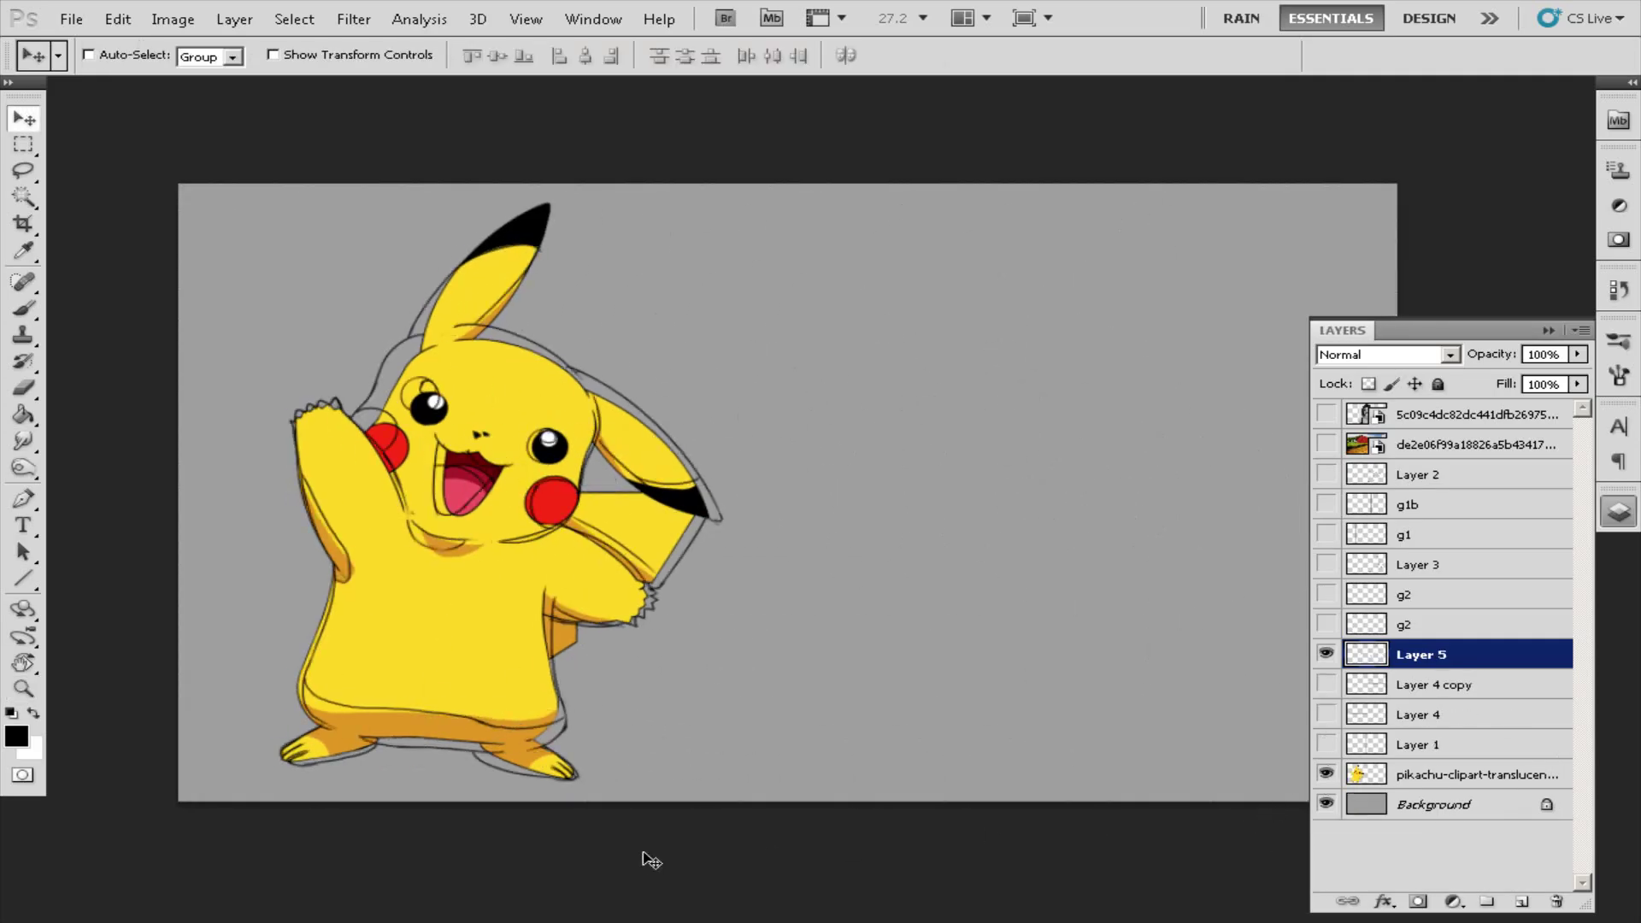
key(ctrl+z)
Hide the coloured Pikachu, show the Layer 2 and Layer 3 sketches, and move them beside the Layer 5 sketch.
click(1325, 774)
click(1326, 564)
click(1326, 474)
click(1420, 474)
drag(1179, 649, 530, 649)
click(1432, 568)
drag(1153, 684, 812, 671)
Adjust the horizontal spacing of the Layer 5 and Layer 3 sketches so the three Pikachus stand in a row.
ctrl+click(1434, 658)
ctrl+click(1445, 475)
click(1428, 655)
key(z)
key(v)
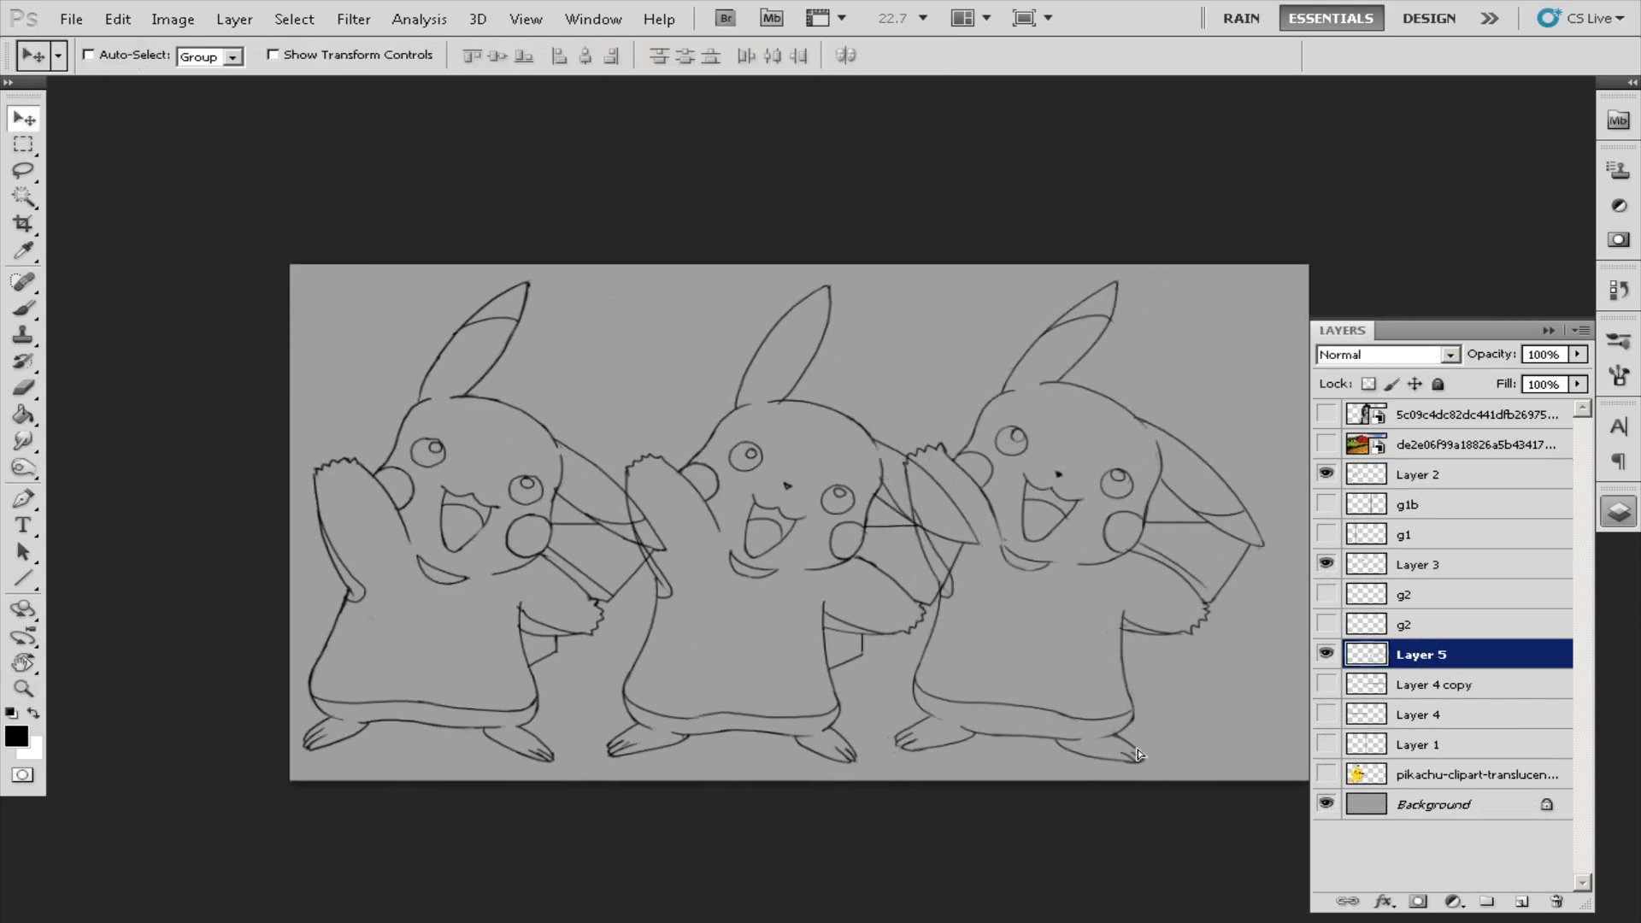
drag(1212, 733, 1134, 734)
drag(1134, 734, 1221, 734)
click(1420, 564)
drag(1179, 675, 1199, 675)
Add a new layer and set up a full-screen view of the barn photo beside its empty 2-by-2 grid with diagonals.
click(1440, 476)
key(ctrl+alt+shift+n)
key(b)
drag(963, 297, 980, 311)
drag(247, 299, 250, 327)
drag(280, 311, 281, 314)
drag(257, 295, 222, 317)
key(f)
key(f)
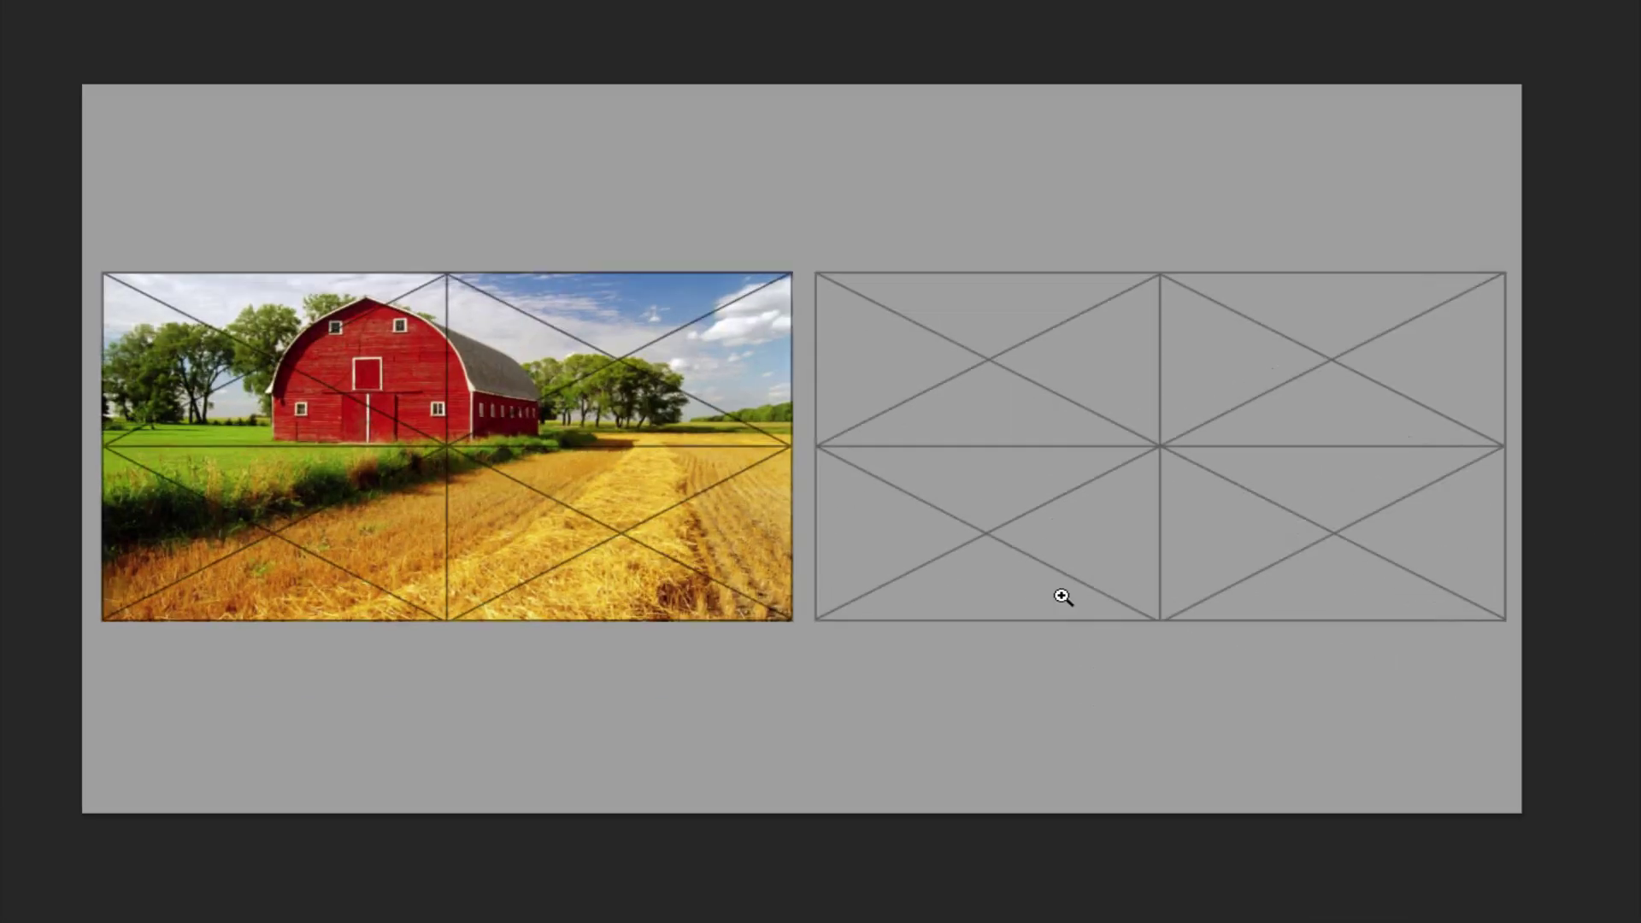
drag(1061, 597, 1105, 692)
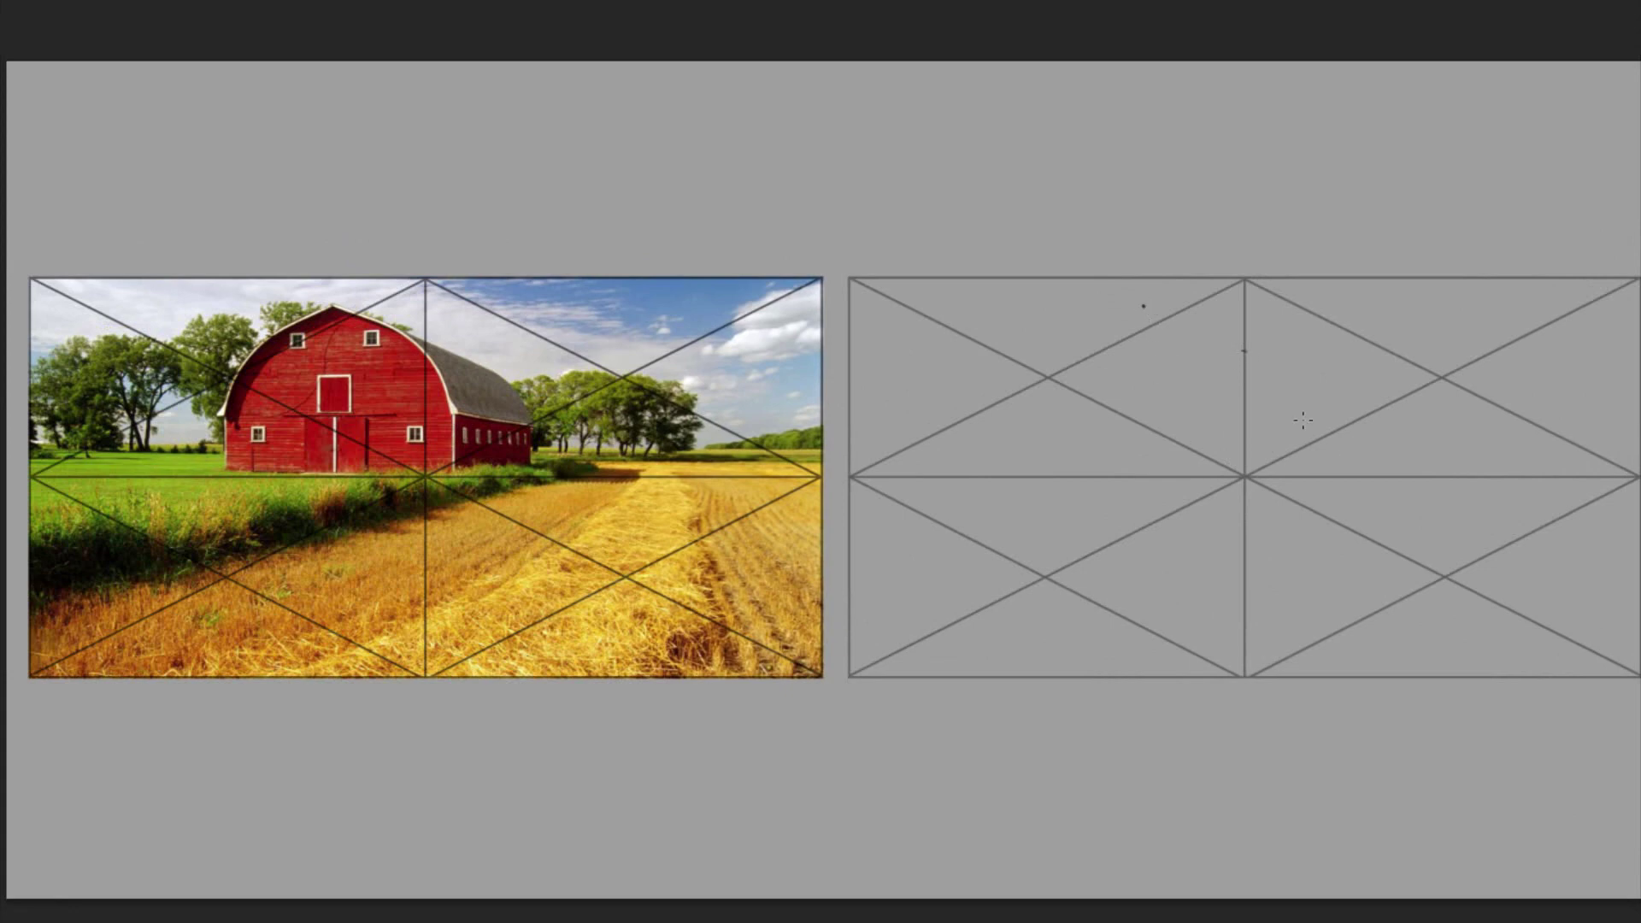
Mark the barn's roof peak and draw the double roof edge curving down to the long wall's eave.
drag(1143, 305, 1244, 351)
mouse_move(1244, 351)
mouse_down()
mouse_move(1281, 430)
mouse_move(1302, 421)
mouse_up()
key(ctrl+z)
key(l)
key(ctrl+d)
drag(1246, 352, 1251, 352)
key(e)
drag(1146, 313, 1153, 317)
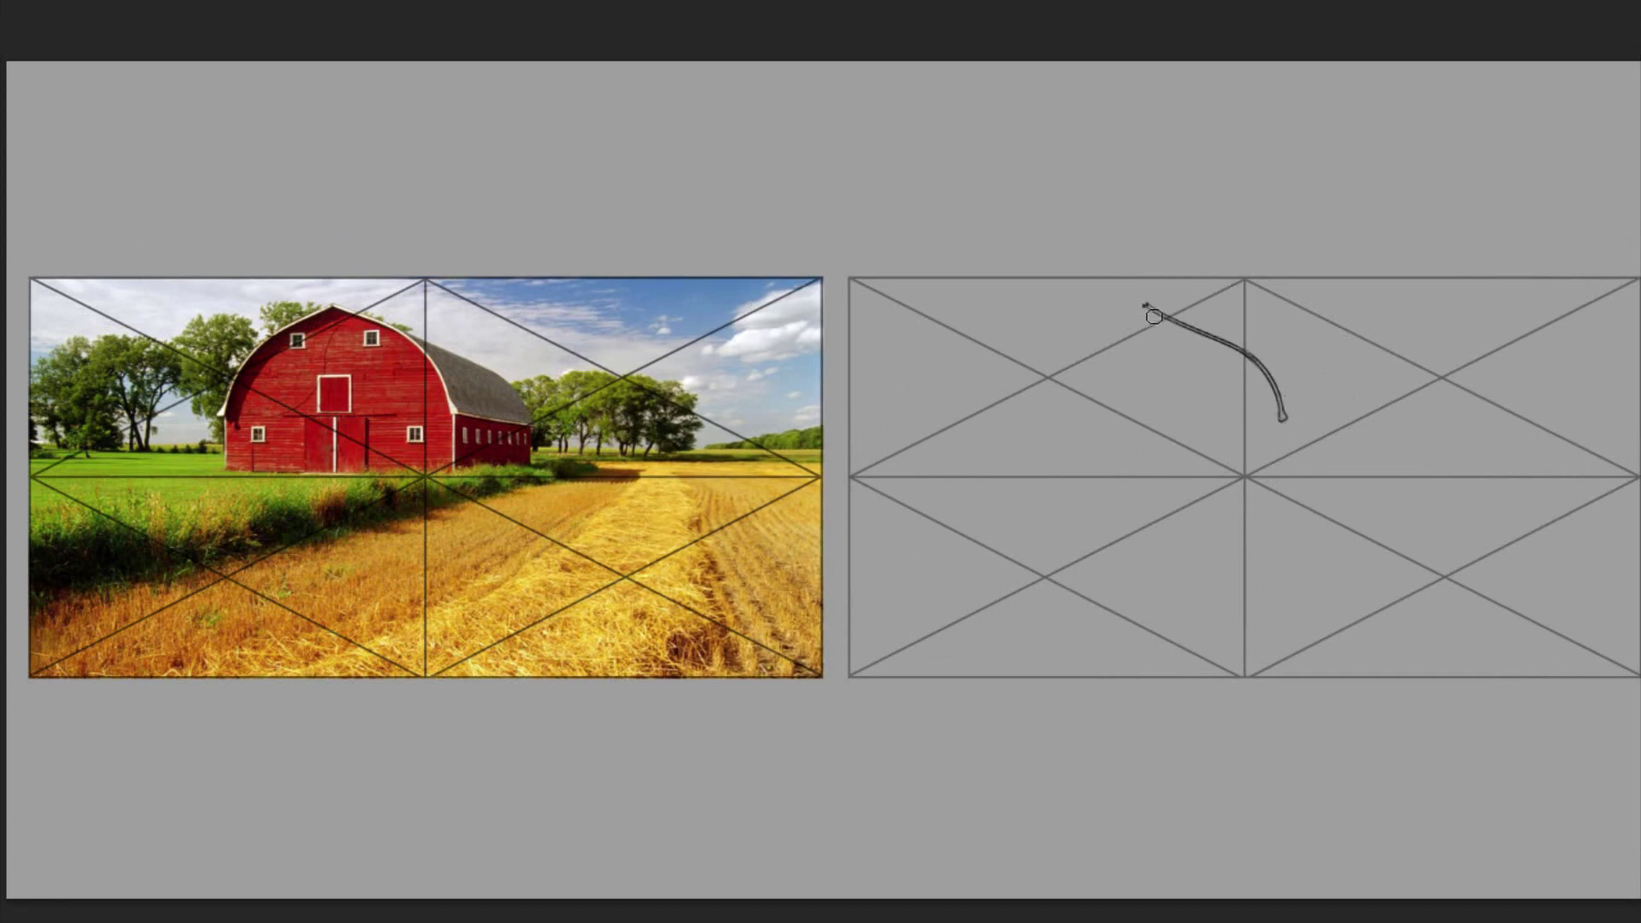
Try the roof edge on the tree side, undo the strokes, and adjust the drawn roof curve with Free Transform.
drag(1040, 421, 1120, 314)
key(ctrl+z)
mouse_move(1144, 304)
mouse_down()
mouse_move(1040, 413)
mouse_move(1091, 430)
mouse_move(1144, 311)
mouse_up()
key(ctrl+z)
key(l)
key(ctrl+t)
drag(1003, 375, 1013, 375)
key(Return)
key(ctrl+d)
Refine the roof curve with Free Transform and draw the matching double roof edge on the tree side.
key(ctrl+t)
right_click(1285, 359)
mouse_move(1146, 311)
mouse_down()
mouse_move(1154, 295)
mouse_move(1239, 299)
mouse_move(1045, 413)
mouse_up()
click(1327, 499)
key(Return)
key(ctrl+d)
key(b)
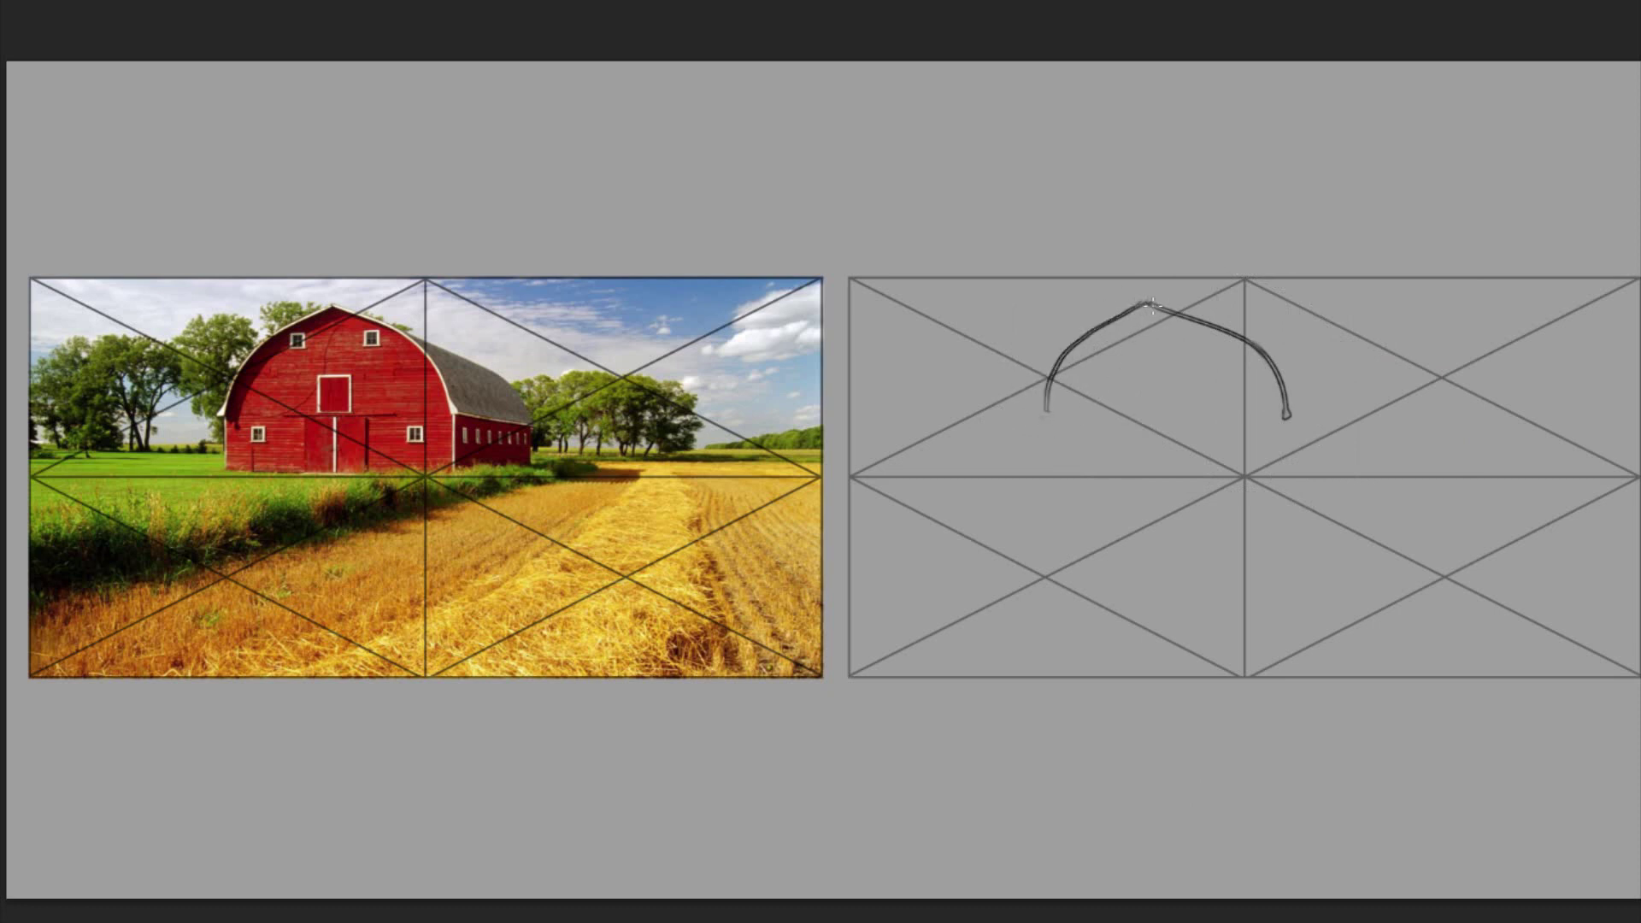
Draw the barn front's side walls and base line, its four small windows and the square loft opening.
key(ctrl+z)
mouse_move(1046, 413)
mouse_down()
mouse_move(1046, 472)
mouse_move(1287, 475)
mouse_up()
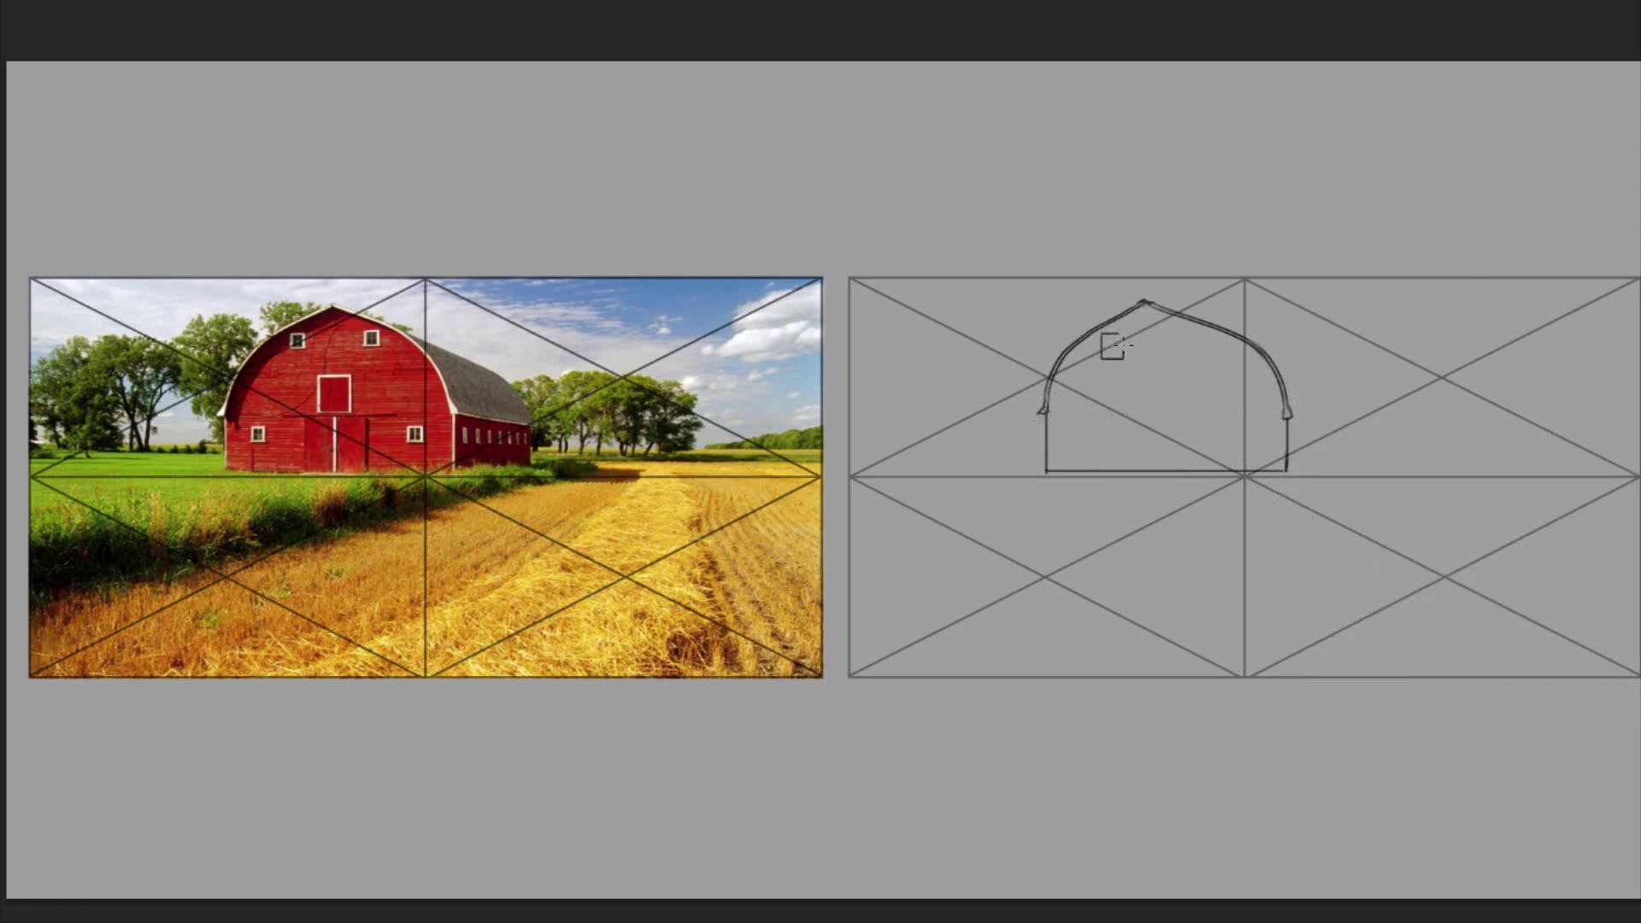
drag(1122, 349, 1206, 398)
drag(1371, 362, 1254, 448)
drag(1113, 525, 1263, 531)
key(ctrl+d)
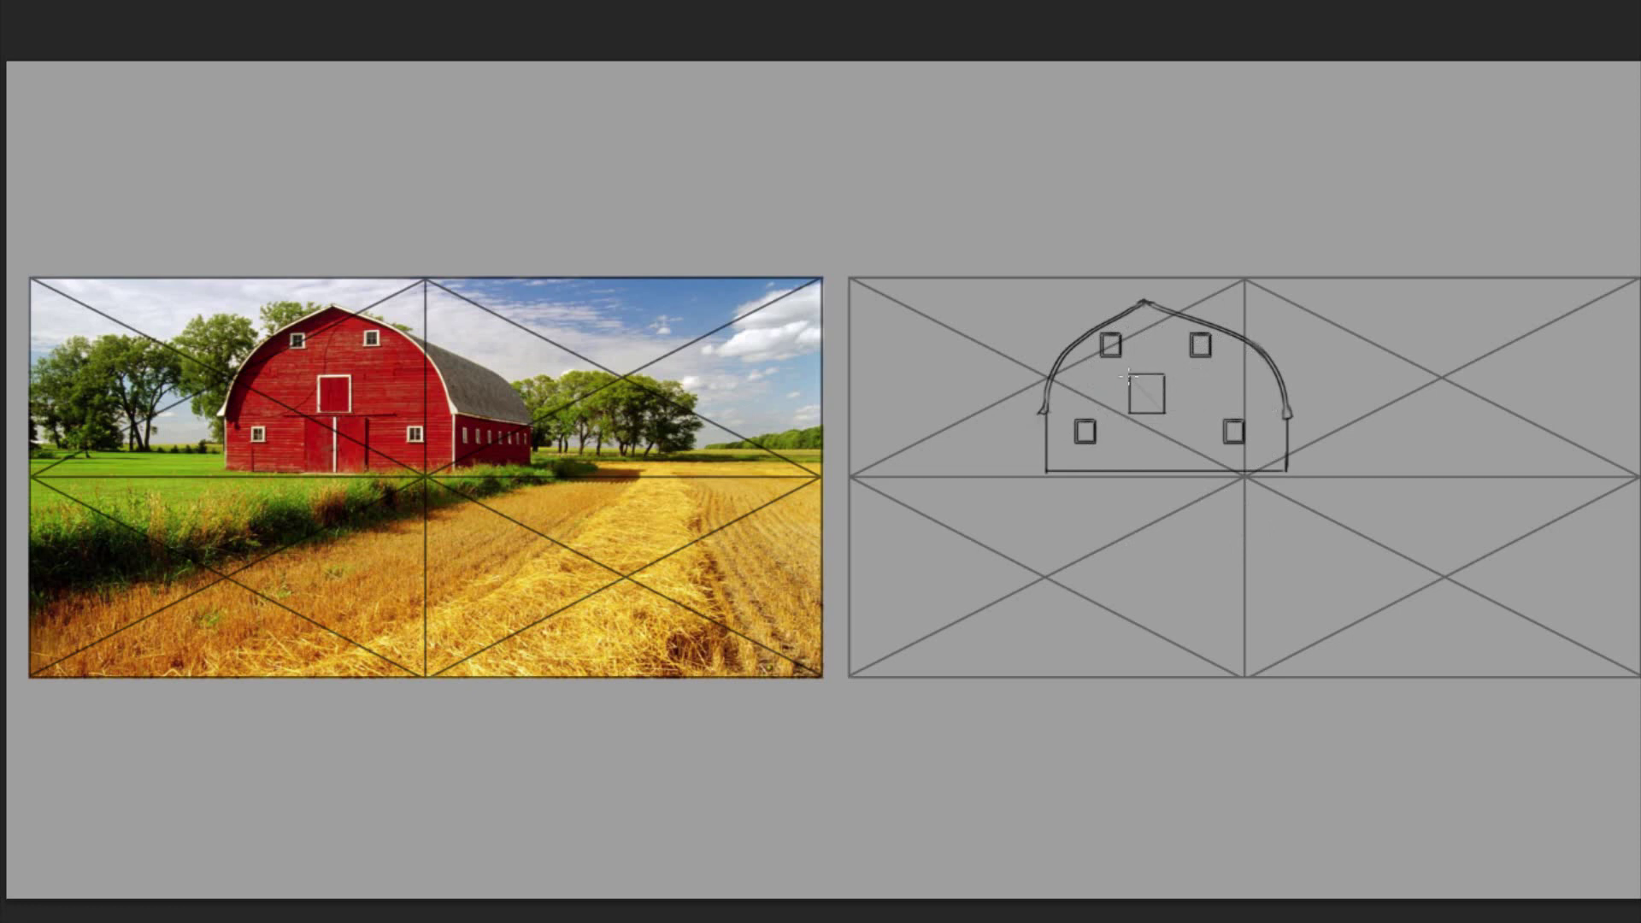
Select the roof end and wall beside the long side and shift them slightly inward with Free Transform.
key(l)
drag(1321, 452, 1402, 475)
drag(1249, 439, 1247, 438)
mouse_move(1405, 440)
mouse_down()
mouse_move(1279, 486)
mouse_move(1324, 367)
mouse_move(1281, 518)
mouse_up()
key(ctrl+t)
right_click(1301, 383)
click(1341, 523)
drag(1290, 323, 1282, 318)
key(Return)
key(ctrl+d)
key(b)
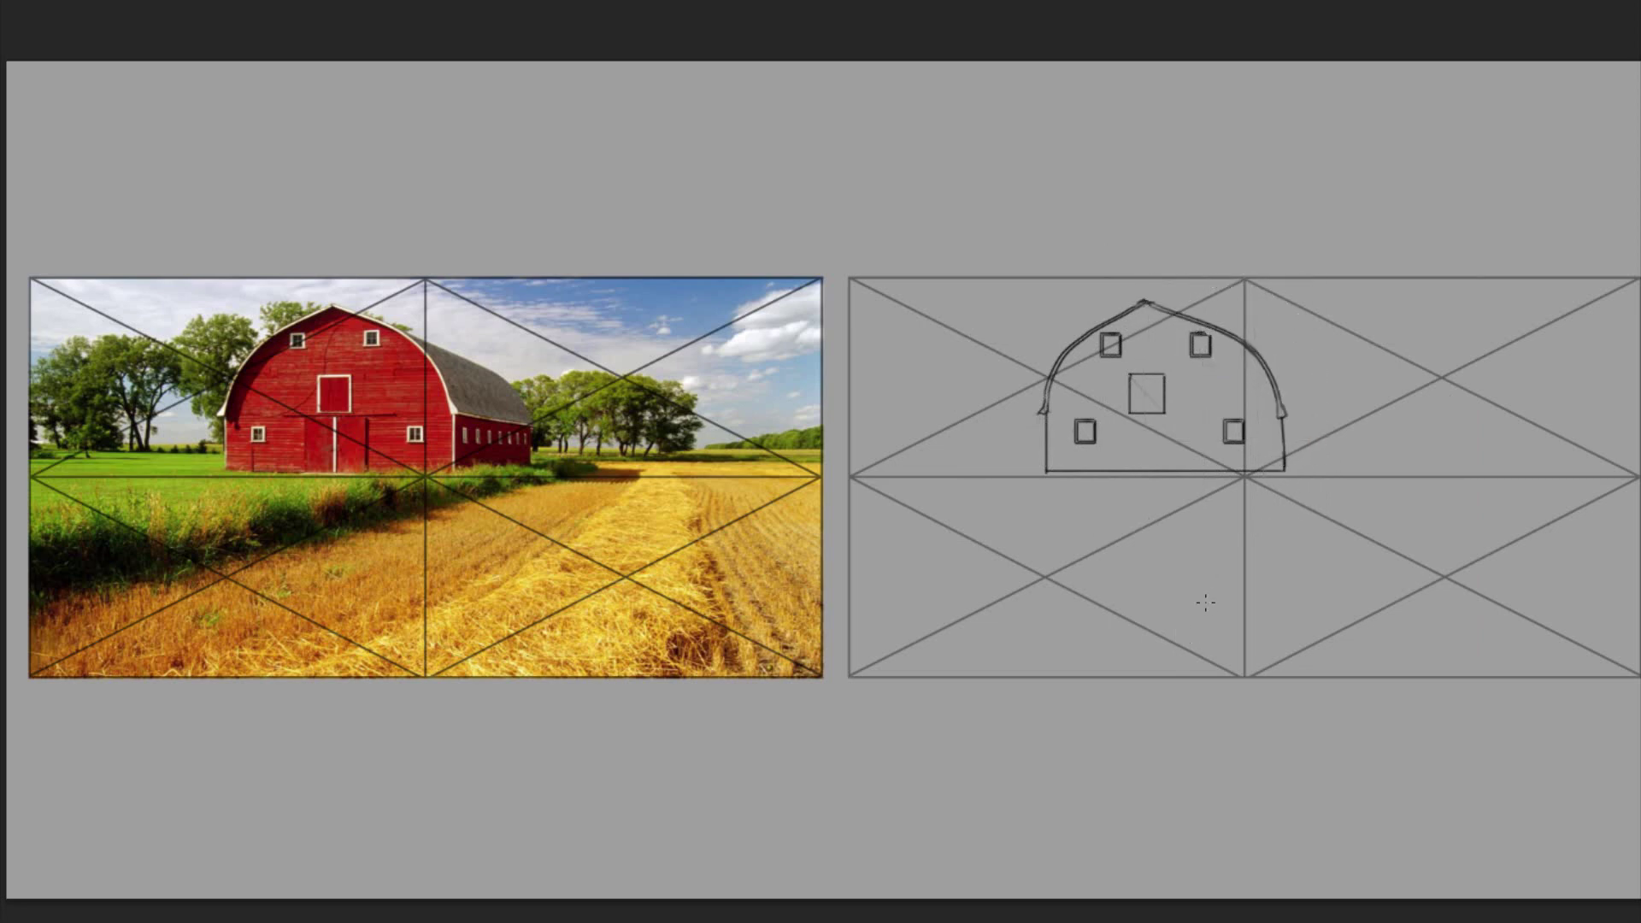
Draw the eave of the barn's long side, the curved far end of its roof and the ridge line.
drag(1286, 419, 1363, 428)
drag(1325, 353, 1361, 430)
key(r)
drag(1484, 410, 1384, 146)
mouse_move(1034, 185)
mouse_down()
mouse_move(1279, 153)
mouse_move(1366, 376)
mouse_up()
key(e)
key(r)
key(b)
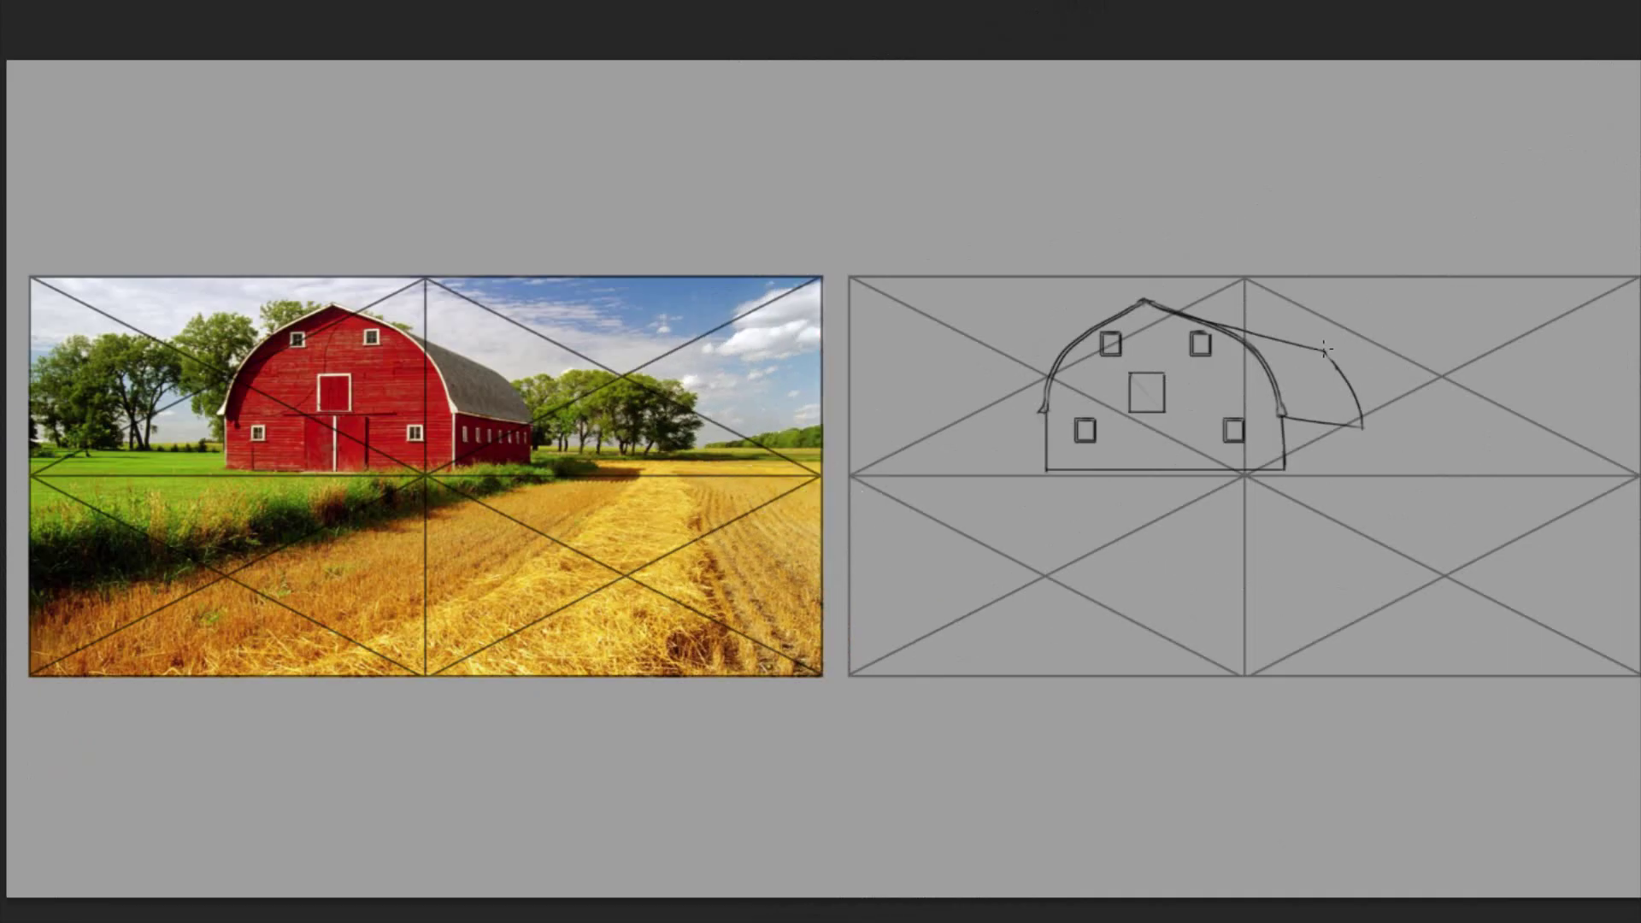
Strengthen the ridge and eave lines, draw the long wall's vertical edges and sketch grass along its base.
mouse_move(1226, 325)
mouse_down()
mouse_move(1431, 367)
mouse_move(1235, 331)
mouse_move(1327, 335)
mouse_up()
key(v)
key(Return)
drag(1280, 416, 1359, 426)
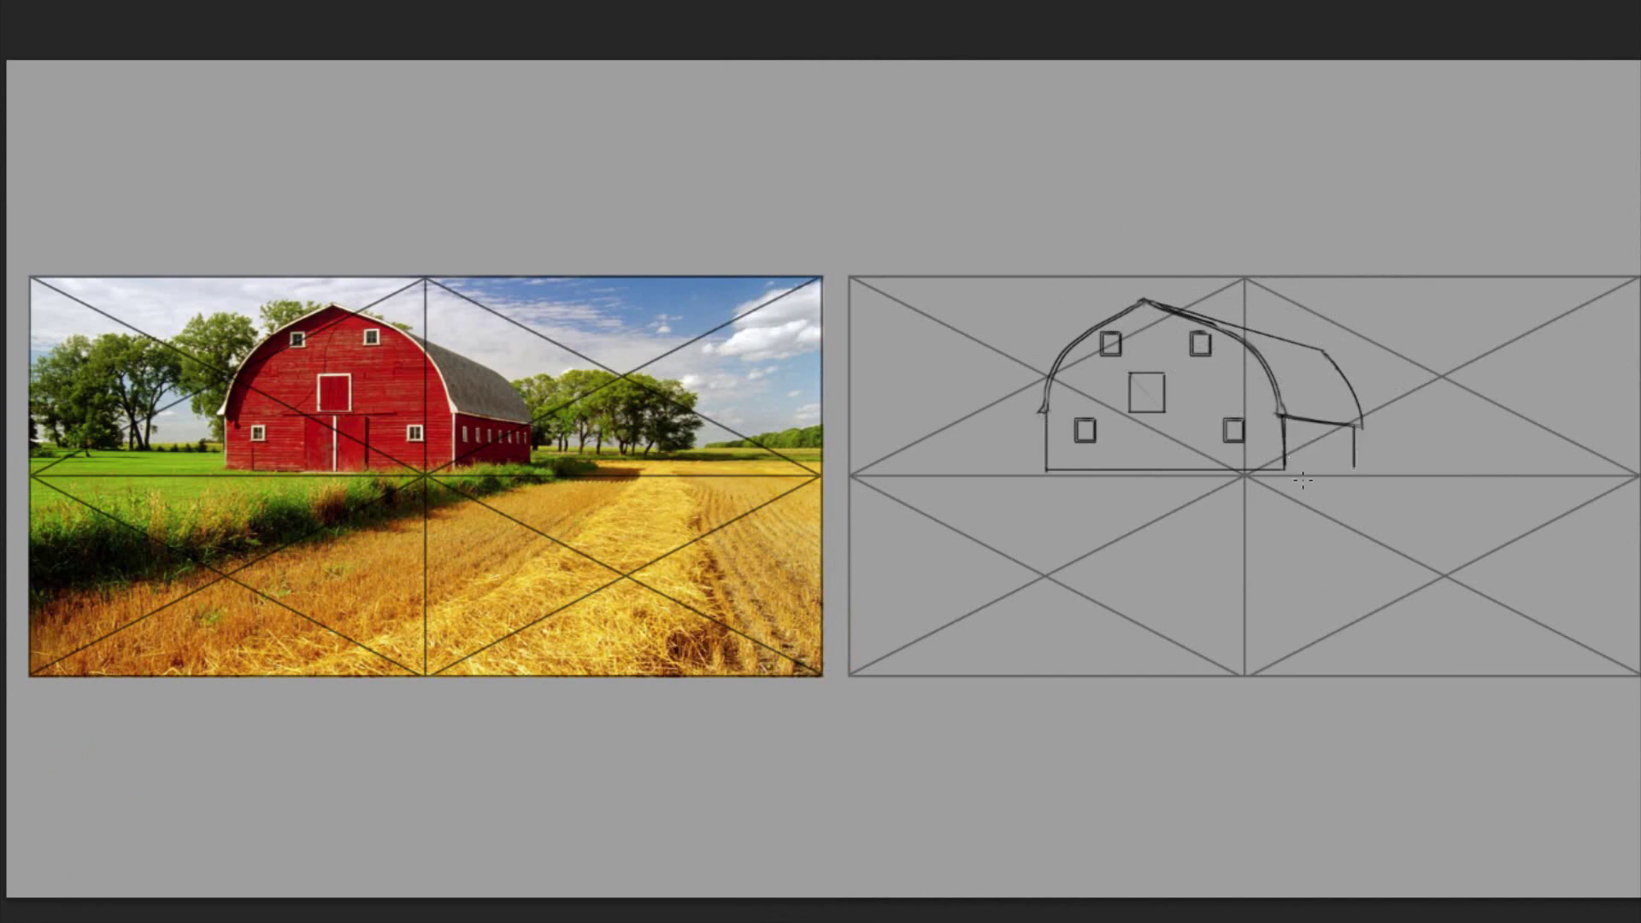
drag(1356, 455, 1401, 462)
Draw the large barn door with its horizontal rail and nudge the square loft opening above it.
mouse_move(1121, 422)
mouse_down()
mouse_move(1186, 422)
mouse_move(1115, 414)
mouse_up()
mouse_move(1128, 414)
mouse_down()
mouse_move(1127, 464)
mouse_move(1213, 421)
mouse_up()
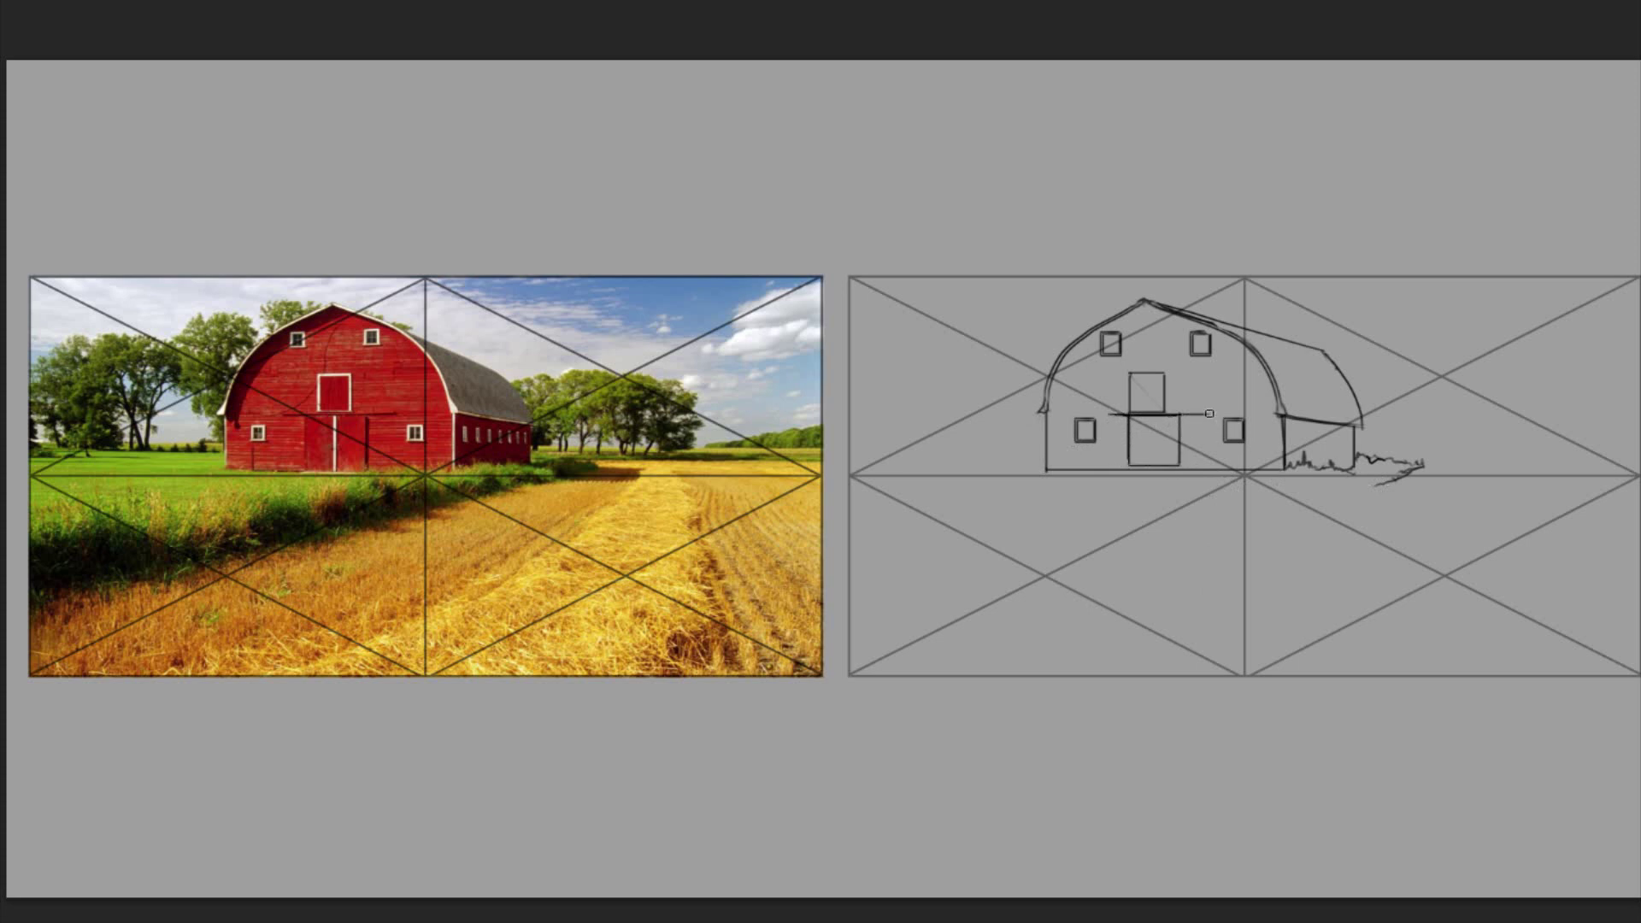
drag(1115, 366, 1173, 399)
key(ctrl+d)
Erase the sharp corner at the far end of the roof and redraw it as a smooth curve.
drag(1335, 358, 1316, 349)
key(b)
drag(1309, 346, 1363, 427)
key(ctrl+z)
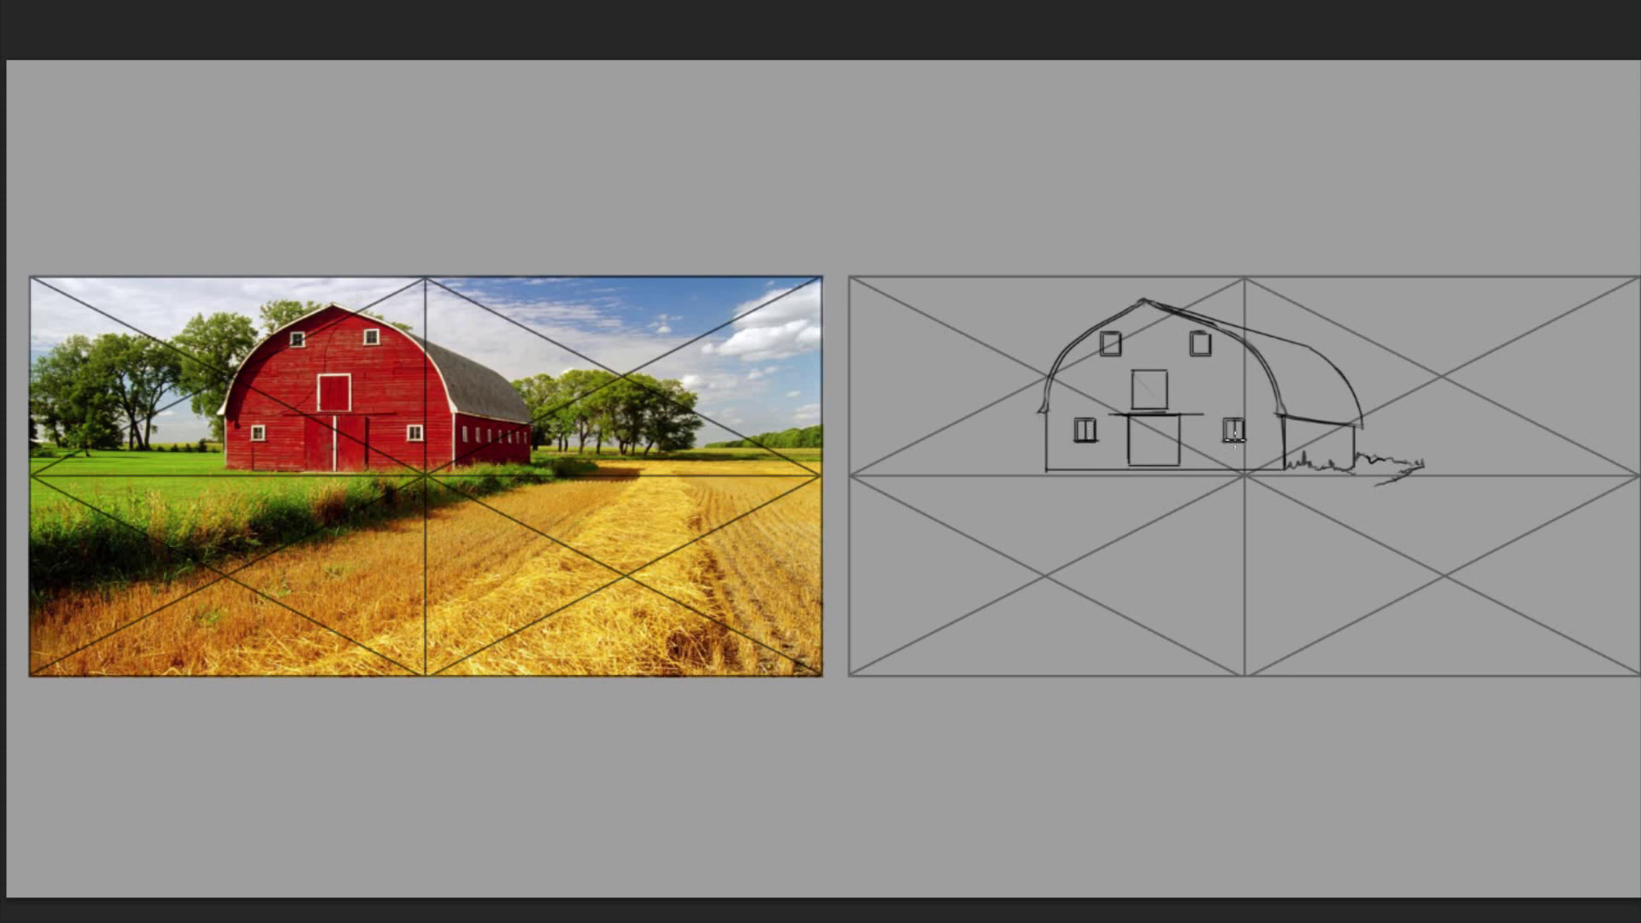
Draw the grass strip's lower edge across the field, start its blades and clear the base of the barn's corner.
drag(855, 613, 1417, 466)
mouse_move(848, 518)
mouse_down()
mouse_move(867, 569)
mouse_move(912, 511)
mouse_move(961, 518)
mouse_move(897, 598)
mouse_up()
drag(998, 514, 983, 581)
drag(991, 537, 1015, 563)
key(e)
mouse_move(1273, 471)
mouse_down()
mouse_move(1127, 466)
mouse_move(1292, 467)
mouse_up()
Fill the strip in front of the barn with grass blades up to the far end of the long wall.
mouse_move(999, 551)
mouse_down()
mouse_move(1059, 486)
mouse_move(1034, 487)
mouse_up()
mouse_move(1038, 525)
mouse_down()
mouse_move(1060, 479)
mouse_move(1079, 481)
mouse_up()
drag(1083, 515, 1128, 475)
drag(1132, 530, 1180, 470)
mouse_move(1184, 526)
mouse_down()
mouse_move(1208, 478)
mouse_move(1419, 460)
mouse_up()
mouse_move(1149, 517)
mouse_down()
mouse_move(1132, 537)
mouse_move(1065, 543)
mouse_up()
drag(1073, 509, 1050, 557)
mouse_move(1049, 519)
mouse_down()
mouse_move(1036, 557)
mouse_move(1029, 535)
mouse_up()
drag(1034, 563, 1040, 534)
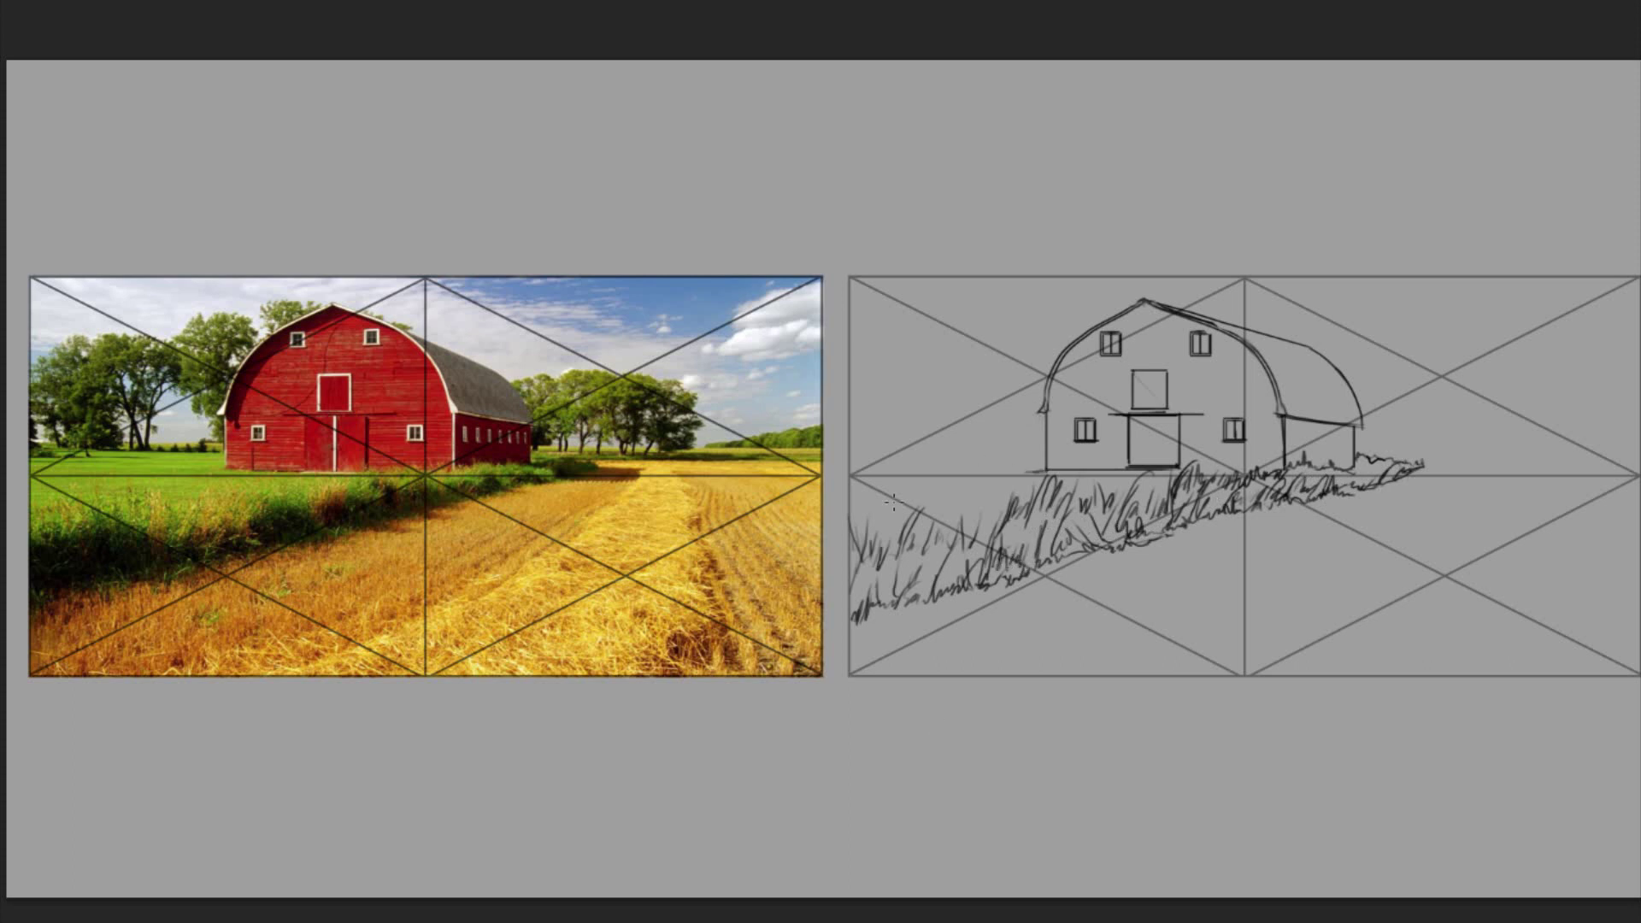
Draw the horizon line beside the barn front and the trunks and branches of the trees behind it.
drag(1017, 441, 847, 439)
key(ctrl+z)
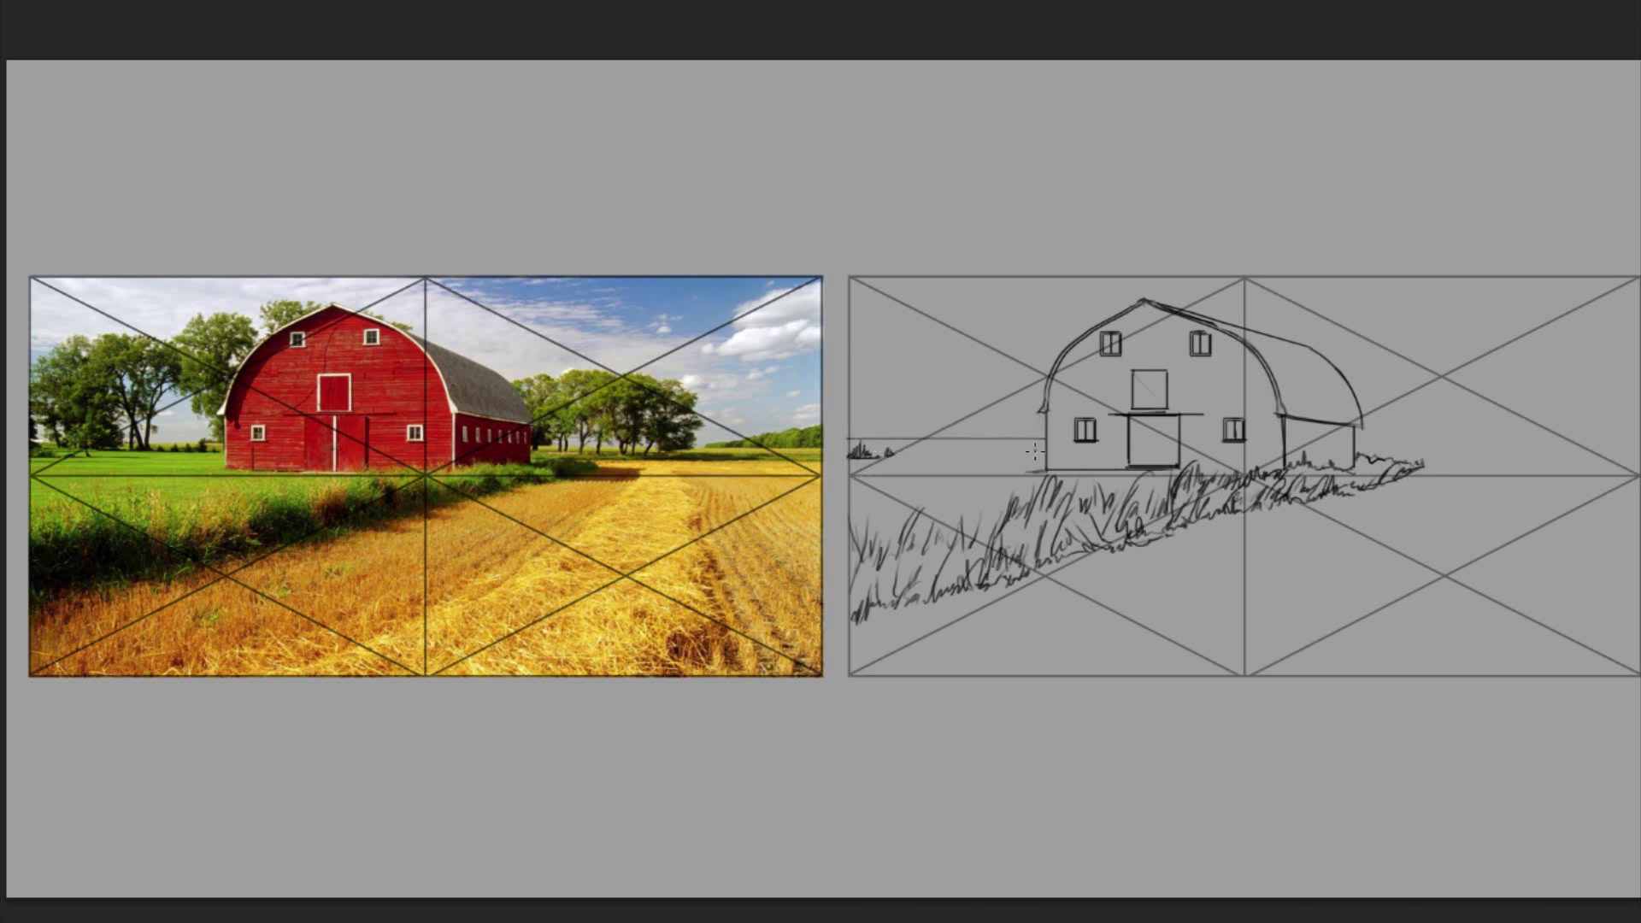
mouse_move(975, 454)
mouse_down()
mouse_move(971, 391)
mouse_move(1001, 364)
mouse_up()
mouse_move(983, 389)
mouse_down()
mouse_move(1007, 374)
mouse_move(970, 347)
mouse_move(944, 451)
mouse_move(951, 372)
mouse_up()
drag(955, 446, 916, 340)
mouse_move(946, 413)
mouse_down()
mouse_move(908, 333)
mouse_move(928, 382)
mouse_up()
drag(880, 455, 872, 386)
mouse_move(895, 438)
mouse_down()
mouse_move(904, 383)
mouse_move(910, 411)
mouse_up()
Sketch the foliage and undergrowth of the trees beside the barn front, continuing behind the roof peak.
drag(890, 341, 860, 375)
drag(928, 332, 968, 329)
mouse_move(1080, 333)
mouse_down()
mouse_move(1057, 298)
mouse_move(1010, 313)
mouse_move(1027, 293)
mouse_move(1059, 348)
mouse_move(974, 369)
mouse_move(961, 384)
mouse_move(981, 432)
mouse_up()
key(b)
drag(1010, 378, 1041, 428)
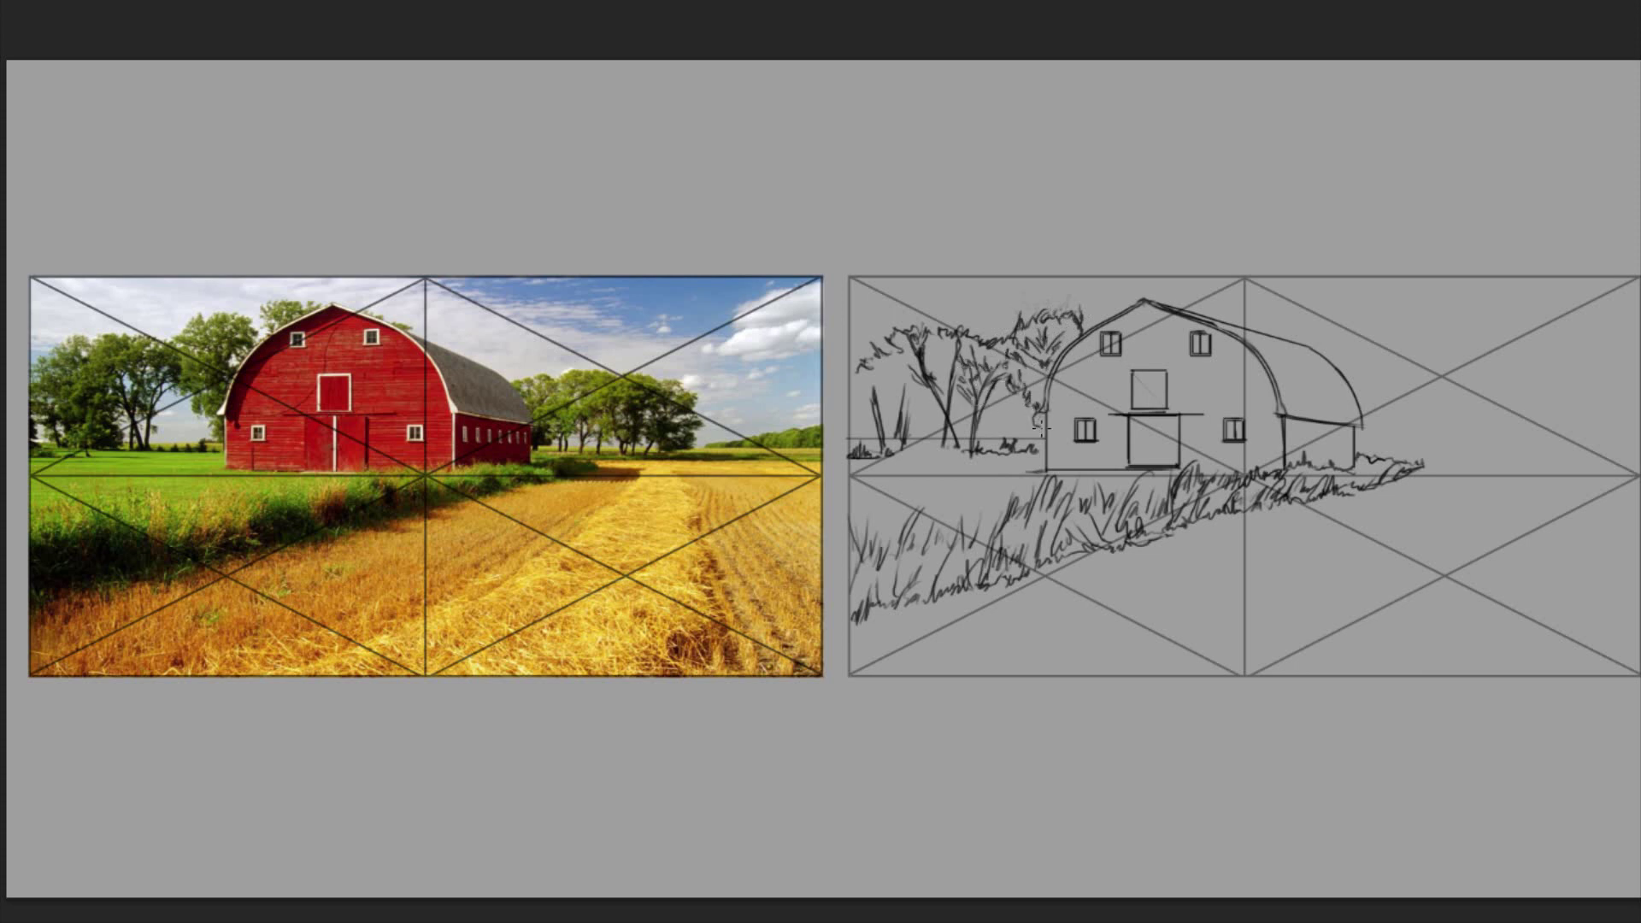
mouse_move(938, 343)
mouse_down()
mouse_move(885, 376)
mouse_move(935, 427)
mouse_move(859, 369)
mouse_move(879, 334)
mouse_move(886, 408)
mouse_move(859, 402)
mouse_move(856, 440)
mouse_up()
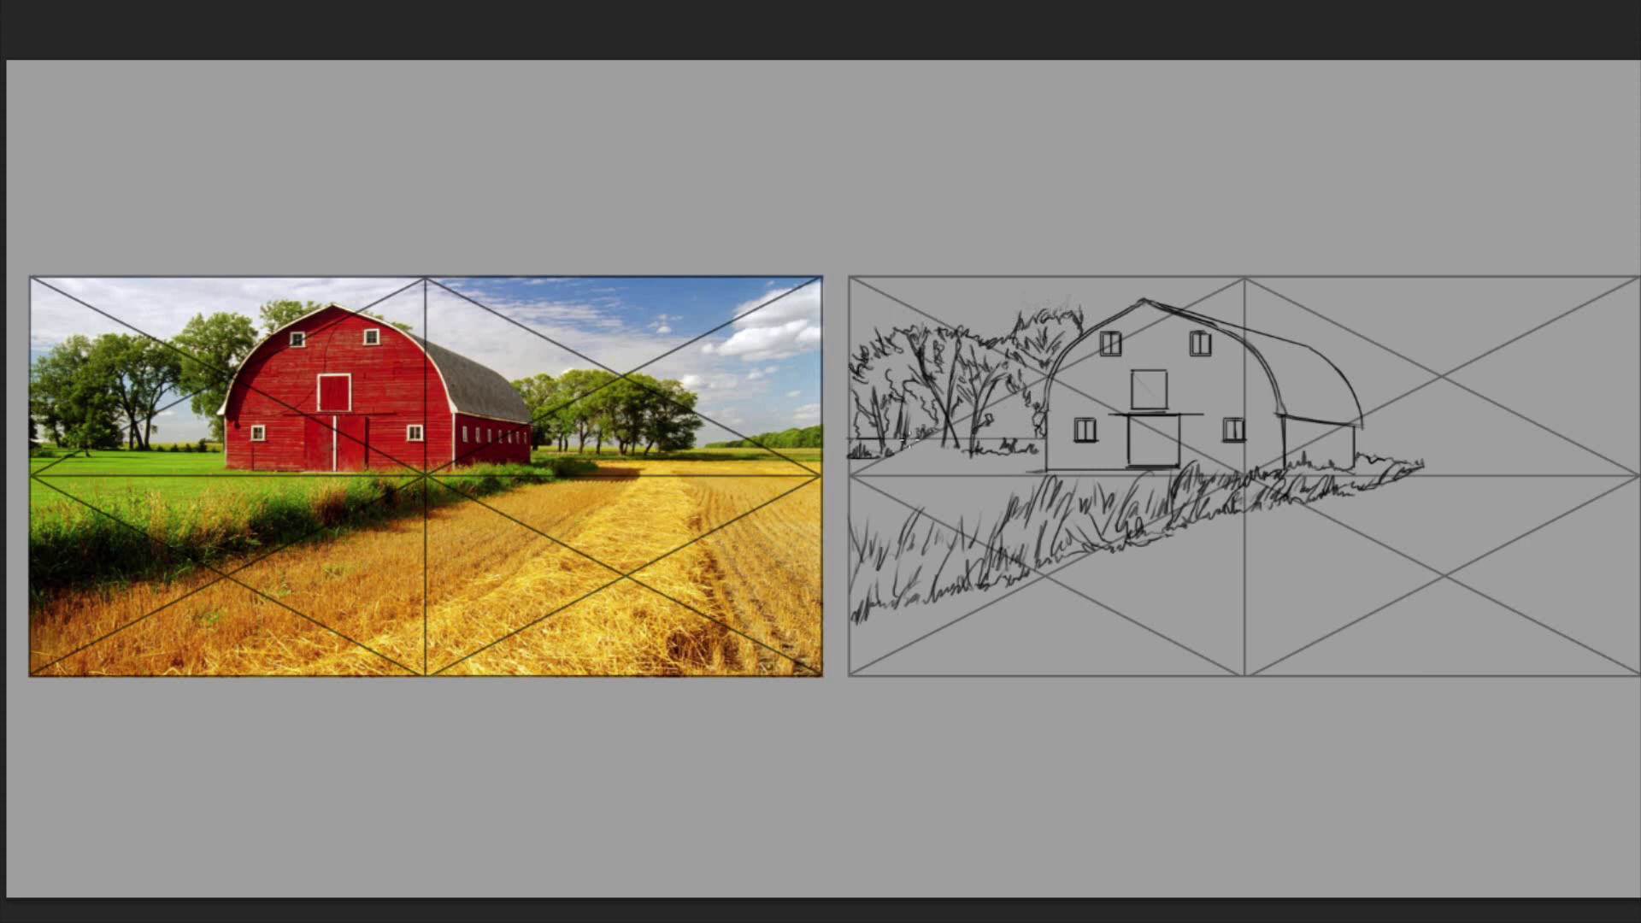
mouse_move(959, 439)
mouse_down()
mouse_move(1033, 439)
mouse_move(913, 450)
mouse_up()
mouse_move(1088, 332)
mouse_down()
mouse_move(1123, 298)
mouse_move(1231, 326)
mouse_up()
Draw the trees beyond the barn's long side, the distant bushes and the horizon and field lines.
drag(1436, 373, 1348, 366)
drag(1449, 376, 1519, 402)
mouse_move(1421, 459)
mouse_down()
mouse_move(1526, 461)
mouse_move(1313, 444)
mouse_move(1502, 446)
mouse_up()
drag(1396, 437, 1496, 409)
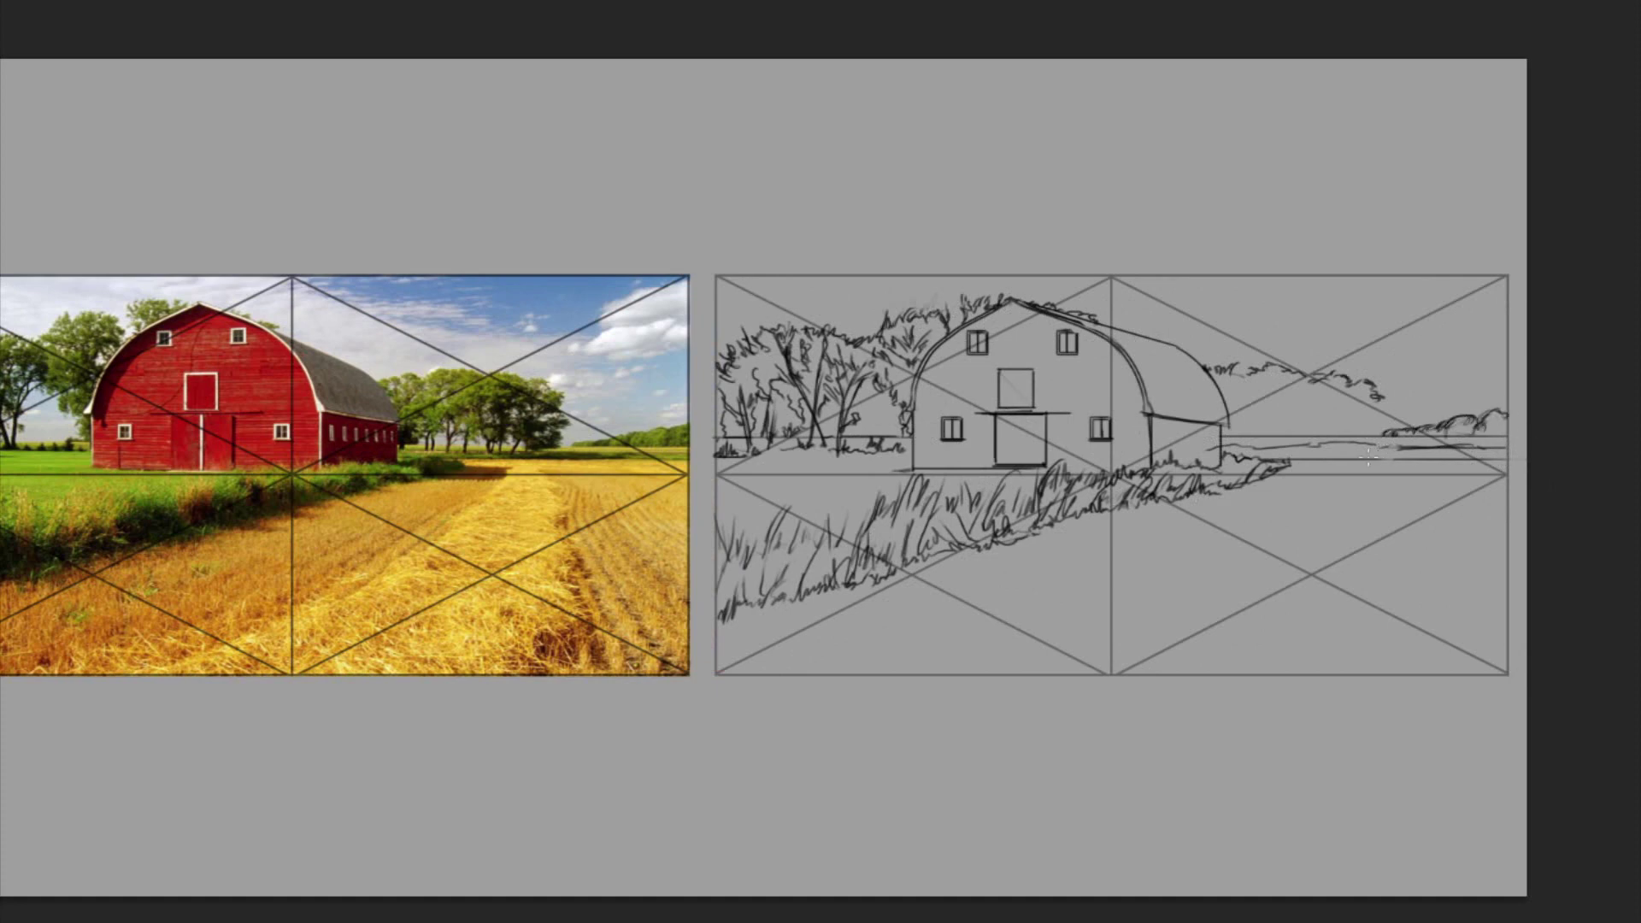
mouse_move(1231, 439)
mouse_down()
mouse_move(1387, 421)
mouse_move(1331, 412)
mouse_move(1326, 395)
mouse_move(1267, 424)
mouse_move(1240, 414)
mouse_move(1237, 374)
mouse_move(1278, 410)
mouse_up()
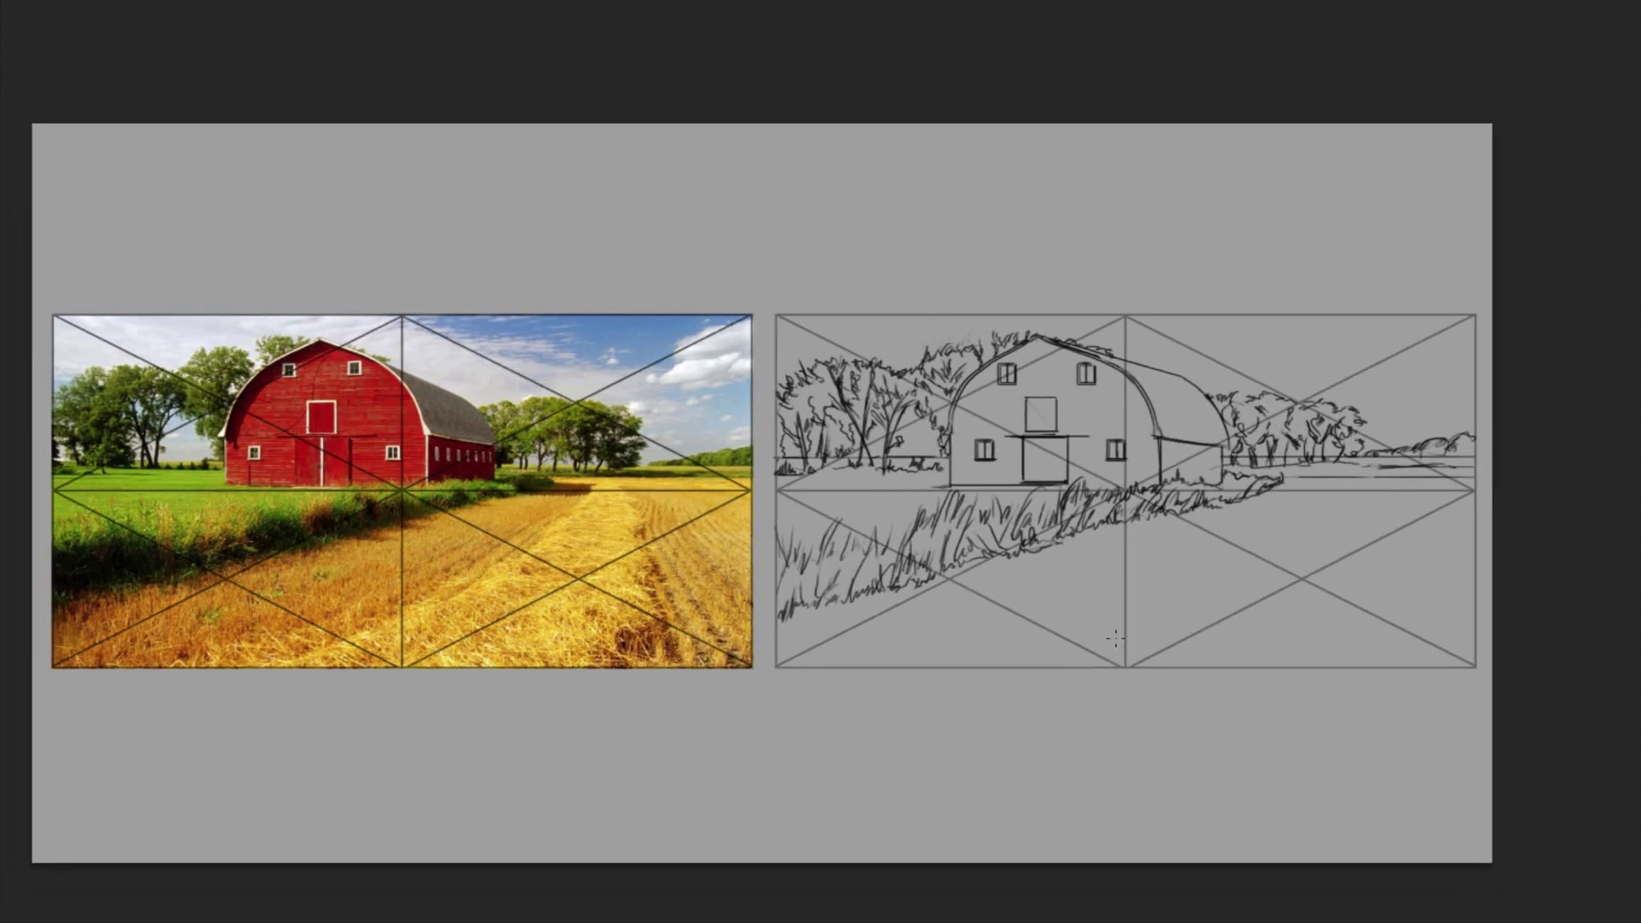
Sketch the straw path receding toward the horizon, with its rough stubble edge in the lower-right grid cell.
drag(999, 679, 1127, 609)
mouse_move(1315, 488)
mouse_down()
mouse_move(1222, 569)
mouse_move(1124, 611)
mouse_move(1283, 490)
mouse_move(1360, 516)
mouse_move(1374, 579)
mouse_move(1354, 671)
mouse_up()
drag(1365, 598, 1376, 608)
mouse_move(1061, 675)
mouse_down()
mouse_move(1106, 631)
mouse_move(1281, 536)
mouse_up()
drag(1151, 654, 1320, 513)
drag(1342, 649, 1290, 672)
drag(1349, 605, 1282, 659)
mouse_move(1364, 569)
mouse_down()
mouse_move(1316, 613)
mouse_move(1357, 528)
mouse_move(1384, 684)
mouse_up()
drag(1102, 601, 1236, 542)
Draw stubble tufts along the lower-left foreground and broken row lines across the field between the grass strip and the path.
mouse_move(813, 627)
mouse_down()
mouse_move(810, 668)
mouse_move(784, 678)
mouse_up()
mouse_move(856, 628)
mouse_down()
mouse_move(833, 672)
mouse_move(864, 675)
mouse_up()
mouse_move(930, 632)
mouse_down()
mouse_move(922, 665)
mouse_move(881, 661)
mouse_up()
drag(923, 631, 990, 613)
drag(1038, 591, 1091, 563)
drag(964, 661, 1005, 633)
drag(1013, 633, 1061, 597)
drag(1059, 607, 1103, 589)
drag(1131, 557, 1241, 520)
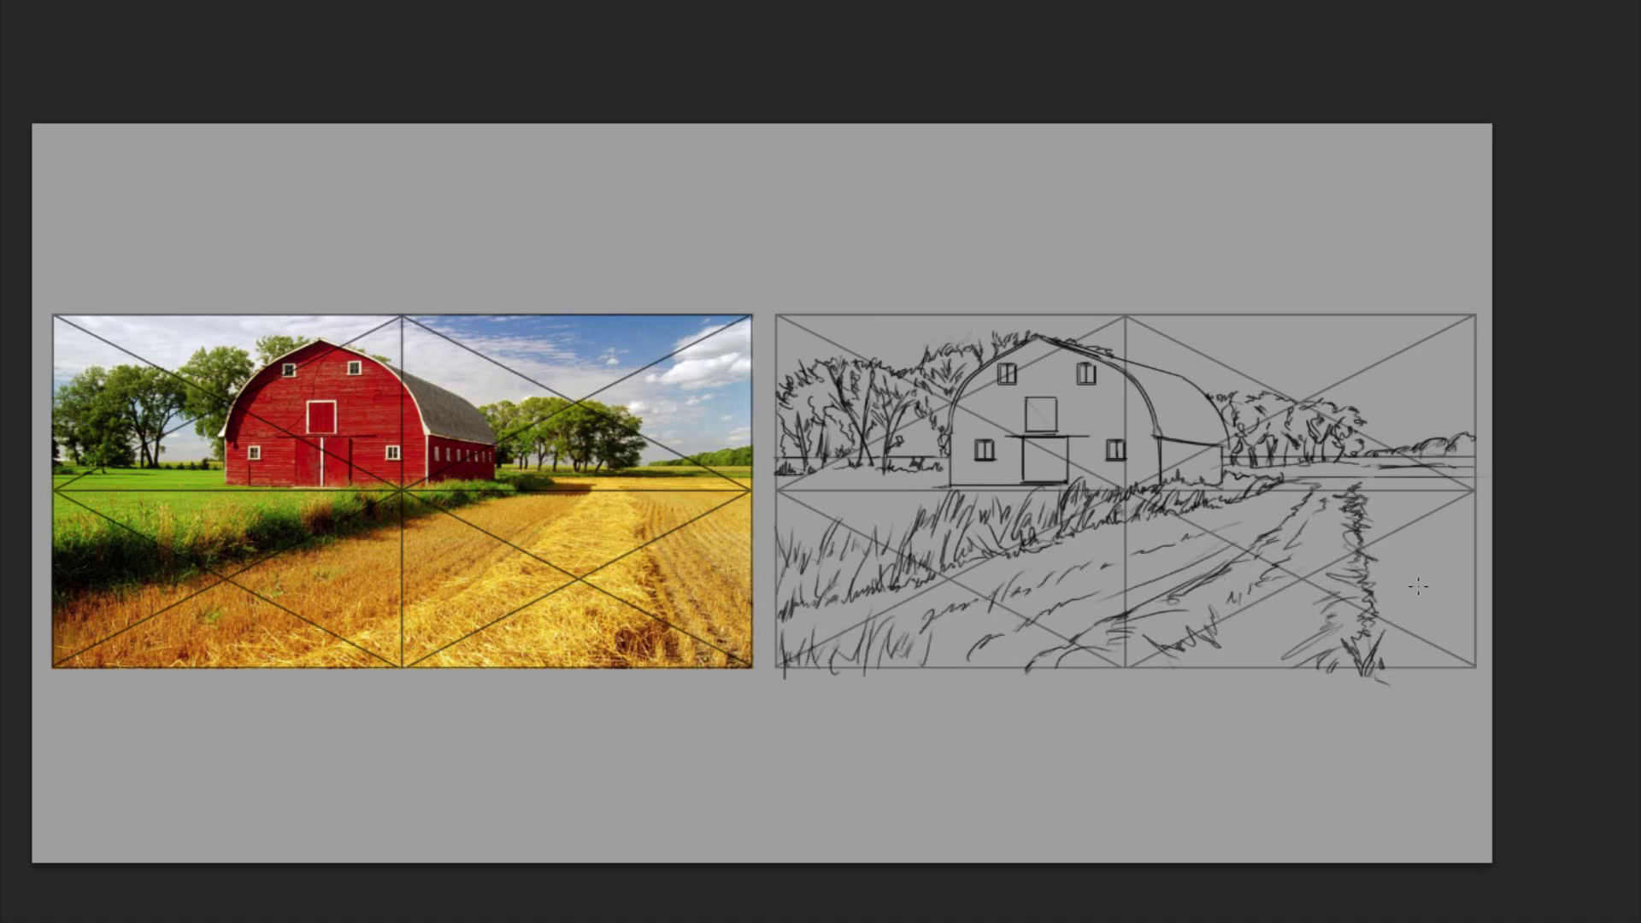
Draw the furrow lines of the field beyond the straw path, fanning down from the horizon to the grid's lower edge.
drag(1377, 493, 1375, 612)
mouse_move(1383, 506)
mouse_down()
mouse_move(1379, 629)
mouse_move(1373, 572)
mouse_move(1405, 673)
mouse_up()
key(ctrl+z)
key(ctrl+z)
key(ctrl+z)
drag(1392, 504, 1386, 534)
drag(1382, 578, 1387, 614)
drag(1392, 526, 1413, 648)
drag(1420, 656, 1426, 679)
drag(1409, 523, 1418, 633)
drag(1423, 505, 1451, 633)
drag(1448, 511, 1460, 600)
Sketch the clouds in the sky above the barn roof and the distant trees with loose strokes.
drag(1384, 397, 1428, 390)
drag(1342, 407, 1442, 400)
mouse_move(1398, 426)
mouse_down()
mouse_move(1456, 415)
mouse_move(1474, 356)
mouse_move(1443, 350)
mouse_up()
drag(1380, 377, 1442, 345)
drag(1446, 349, 1473, 340)
drag(1398, 352, 1451, 324)
drag(1315, 366, 1338, 350)
drag(1228, 355, 1312, 338)
drag(1190, 342, 1310, 325)
drag(1140, 319, 1189, 331)
drag(1305, 371, 1341, 378)
drag(1238, 367, 1297, 353)
Shade the grass strip in front of the barn with light diagonal hatching along its whole length.
drag(800, 593, 957, 517)
mouse_move(962, 559)
mouse_down()
mouse_move(1017, 514)
mouse_move(1110, 504)
mouse_up()
mouse_move(1209, 499)
mouse_down()
mouse_move(1255, 480)
mouse_move(1235, 478)
mouse_up()
drag(1216, 506, 1250, 481)
drag(1067, 528, 1116, 496)
drag(1039, 540, 1057, 526)
drag(914, 562, 982, 514)
drag(898, 581, 925, 565)
drag(799, 596, 865, 542)
drag(837, 588, 873, 557)
drag(1250, 503, 1298, 489)
Add light horizontal hatching across the field rows in the foreground and the ground beyond the path.
drag(1162, 530, 1271, 528)
drag(1072, 543, 1187, 530)
drag(1161, 553, 1231, 551)
drag(979, 573, 1103, 558)
drag(854, 605, 983, 593)
drag(932, 649, 1051, 656)
drag(1415, 495, 1472, 505)
Hatch the barn's roof, long side and the area under the front gable, and darken the trees beyond the barn.
mouse_move(1105, 347)
mouse_down()
mouse_move(1198, 425)
mouse_move(1167, 451)
mouse_move(1214, 478)
mouse_move(1205, 468)
mouse_up()
drag(1044, 485, 1047, 438)
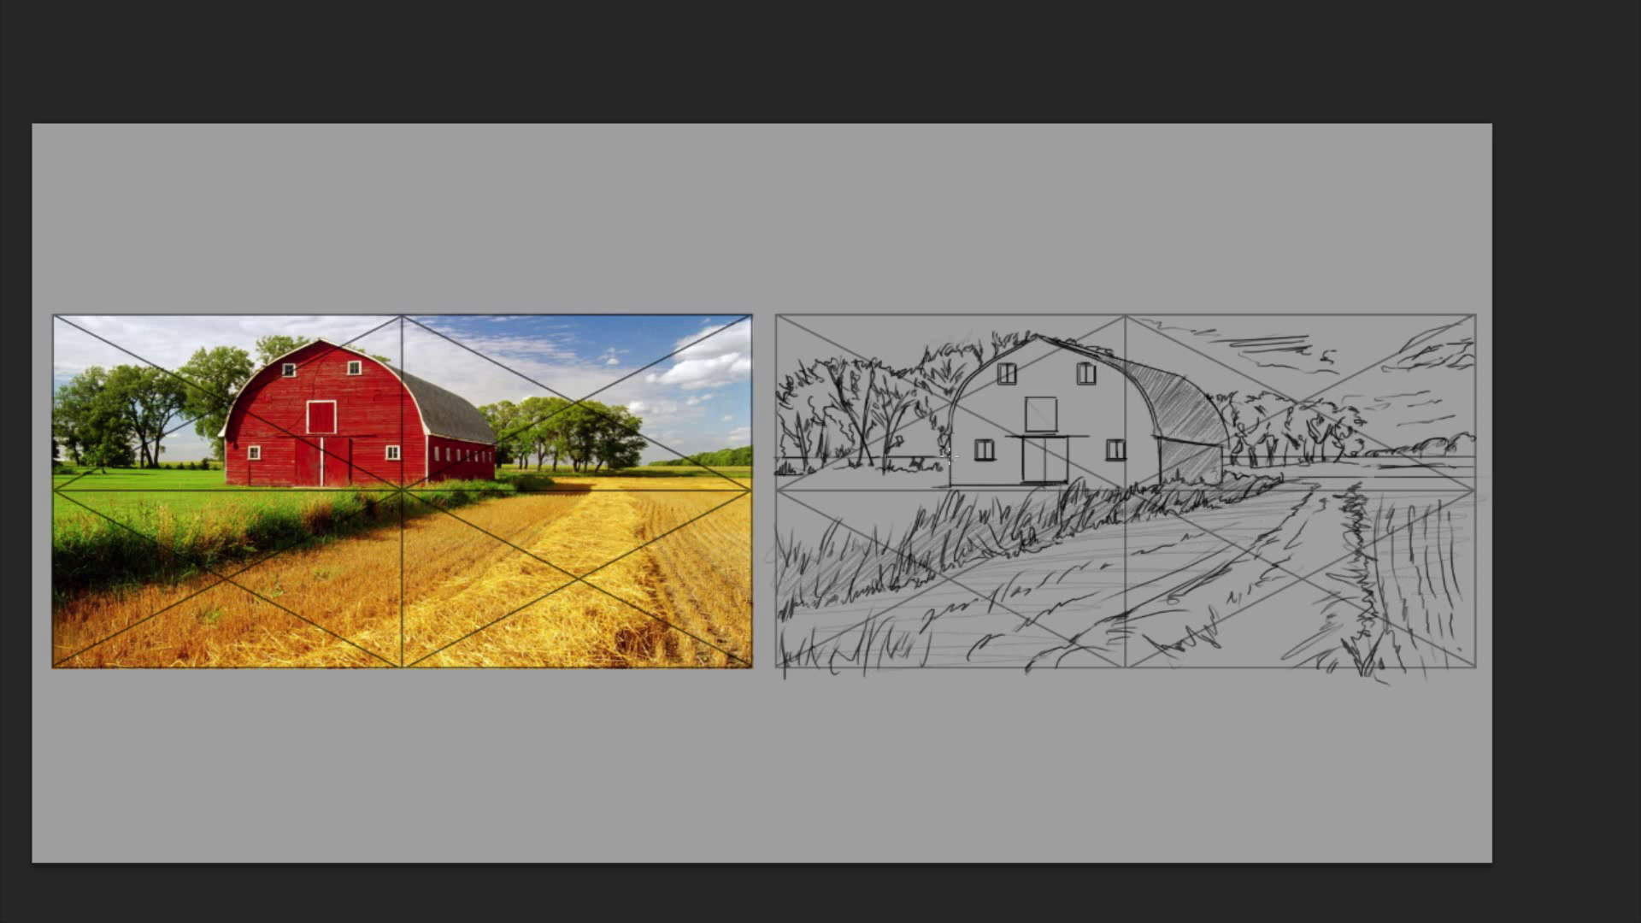
drag(1021, 363, 1053, 347)
mouse_move(995, 376)
mouse_down()
mouse_move(959, 456)
mouse_move(998, 366)
mouse_move(1041, 342)
mouse_up()
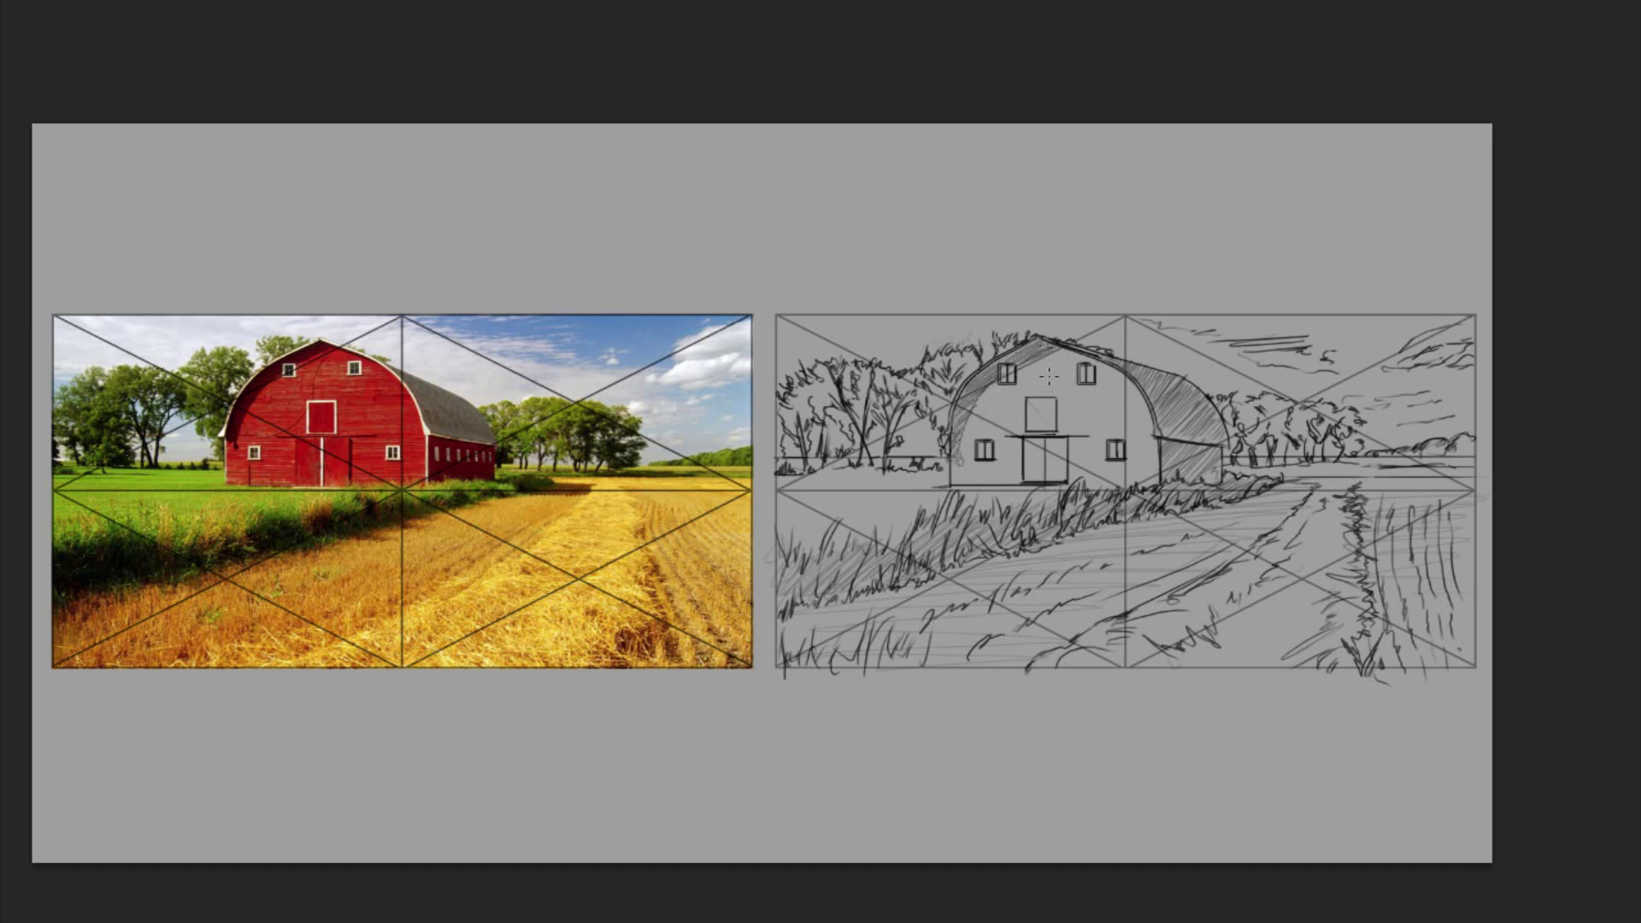
drag(1312, 410, 1348, 429)
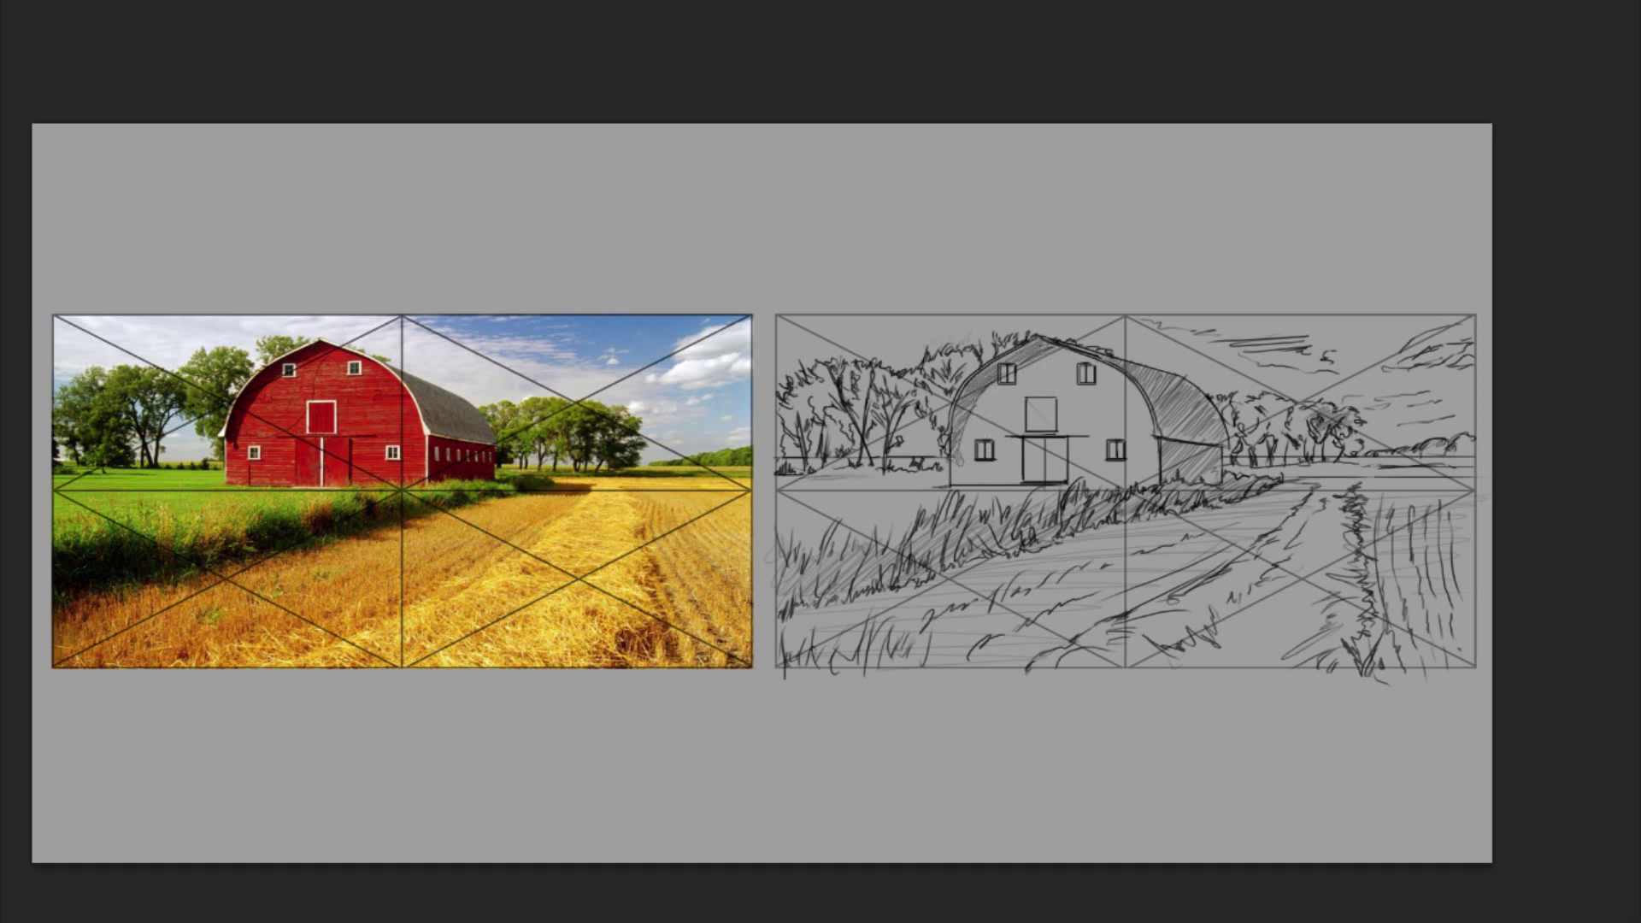
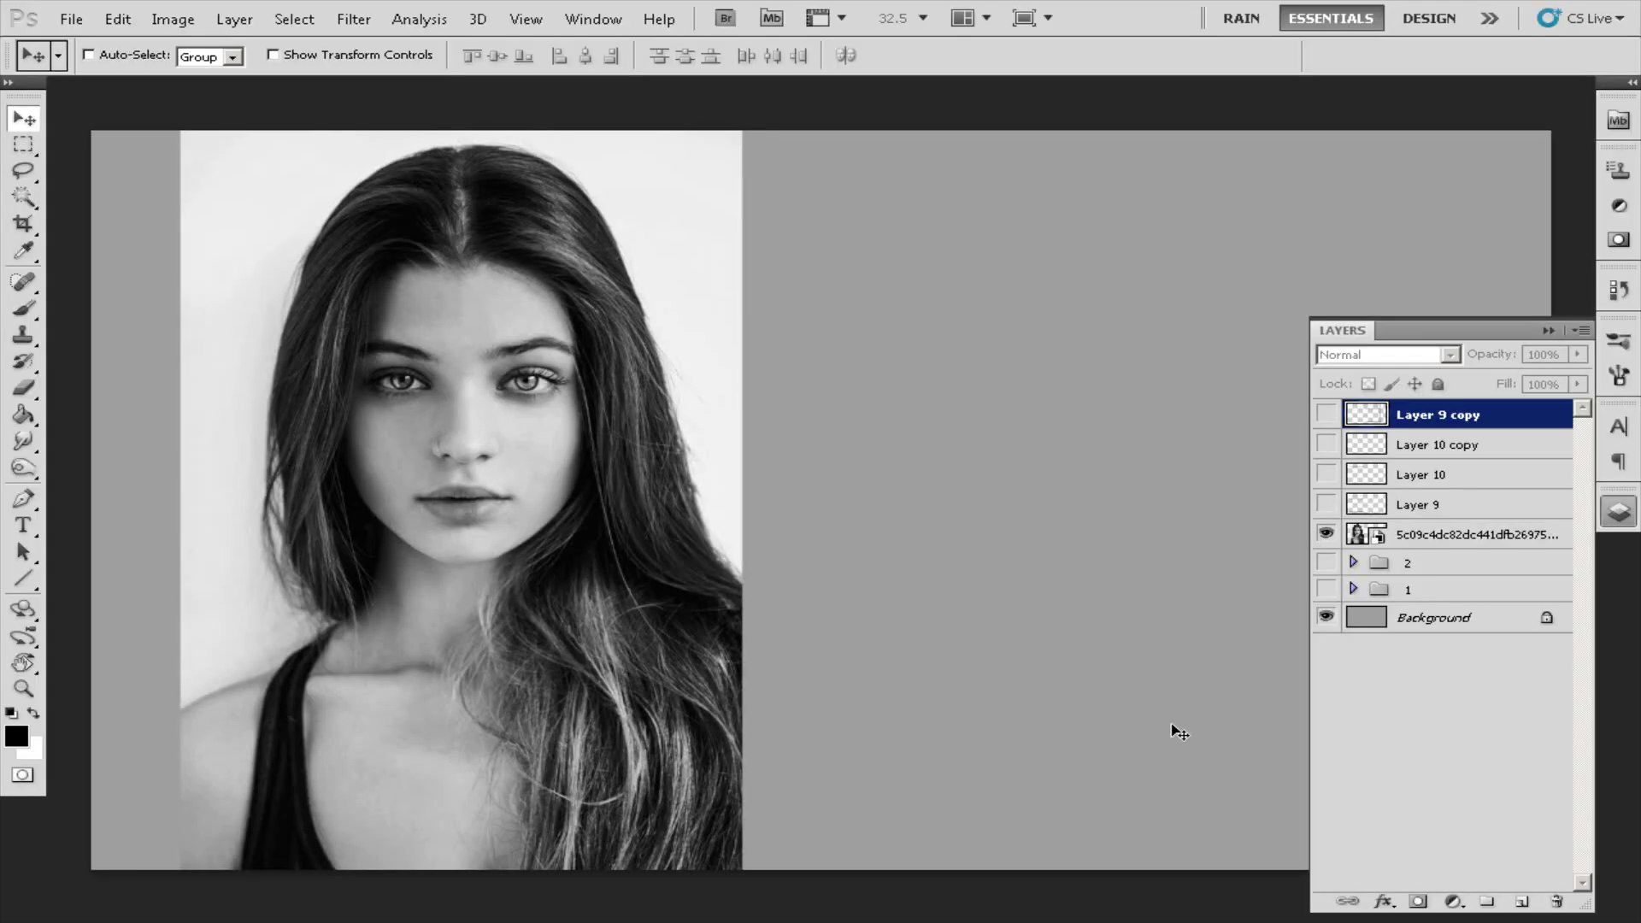
Show the fine square grids over the portrait photo and the blank drawing area, and add a new layer.
click(1326, 474)
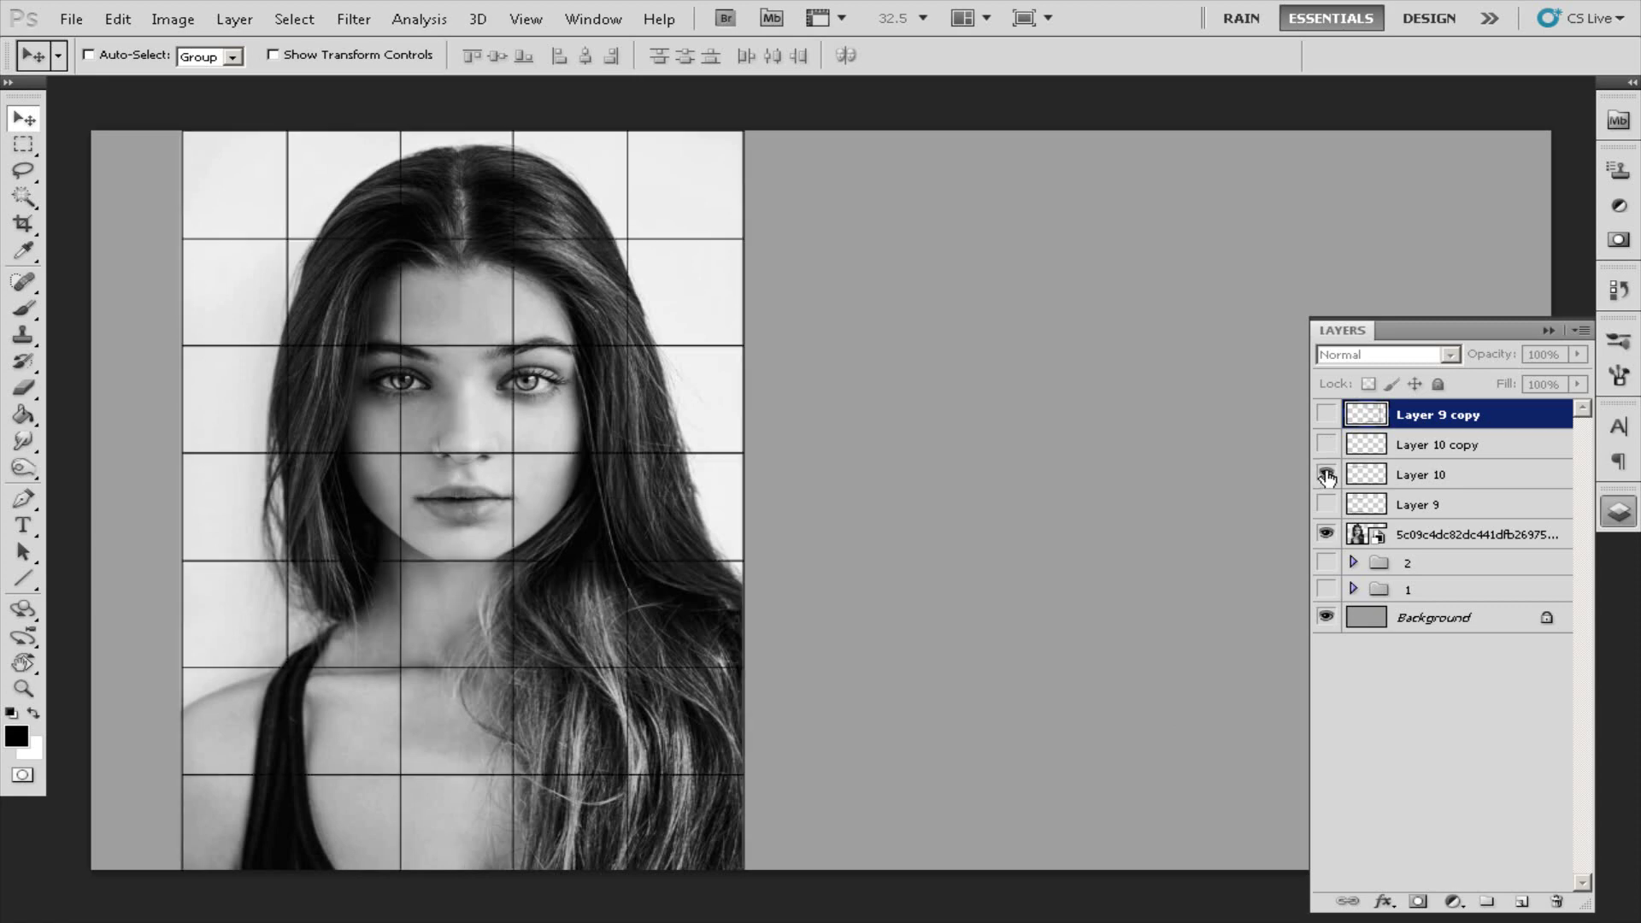
click(1323, 506)
click(1326, 414)
click(1521, 902)
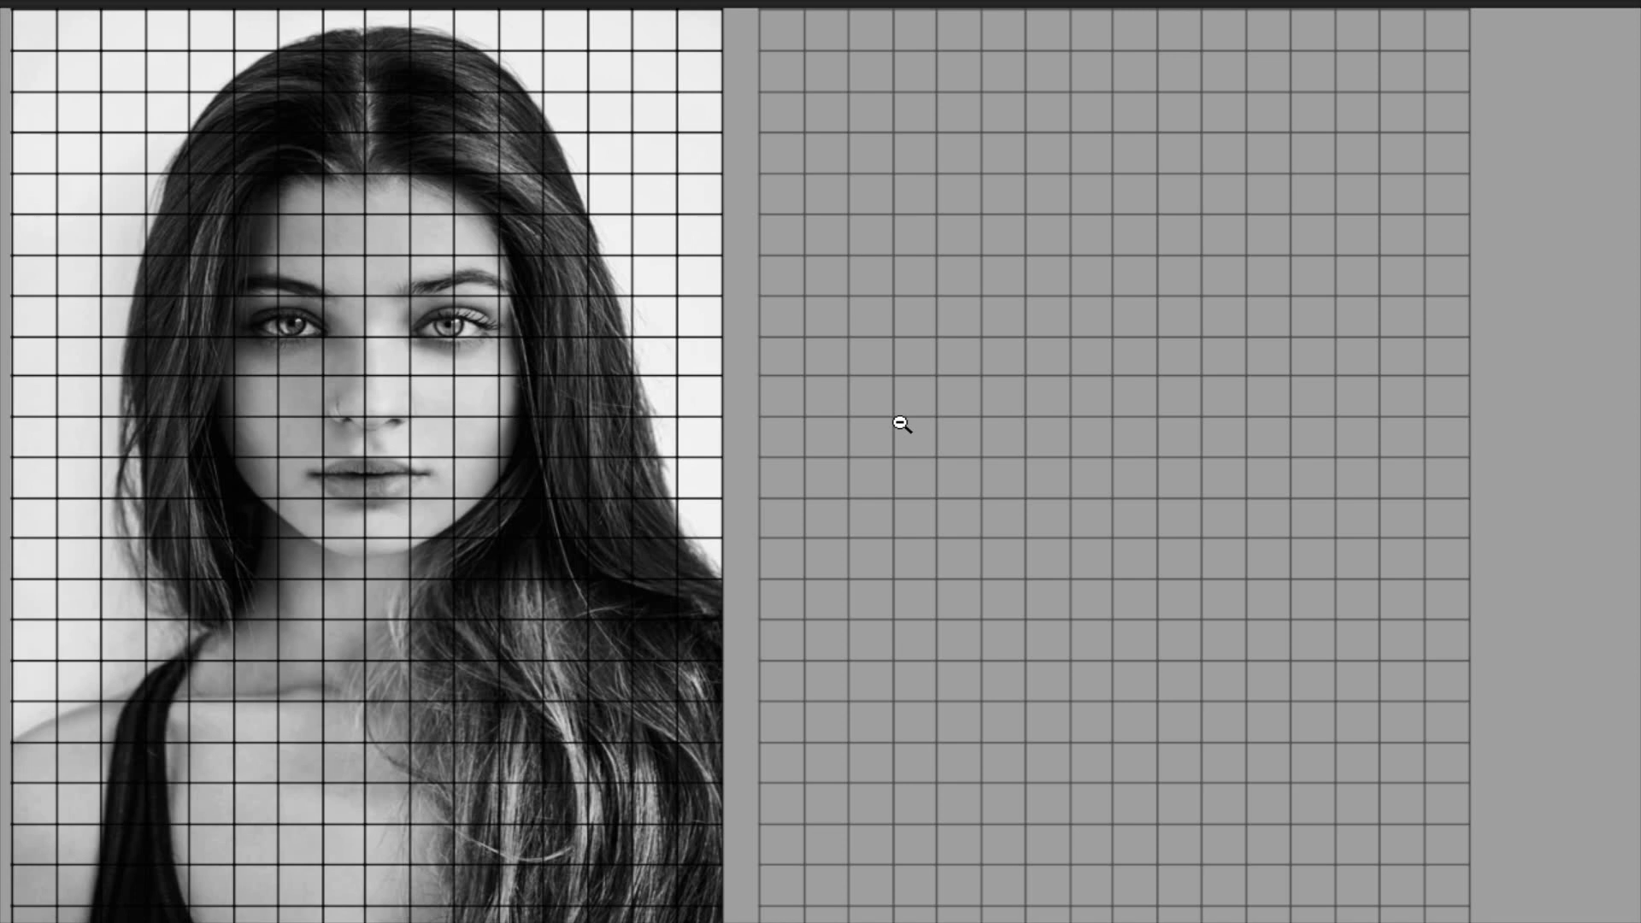
Sketch the outline and upper lid crease of the portrait's left-hand eye in its matching grid cells.
drag(900, 424, 1014, 555)
drag(812, 449, 938, 452)
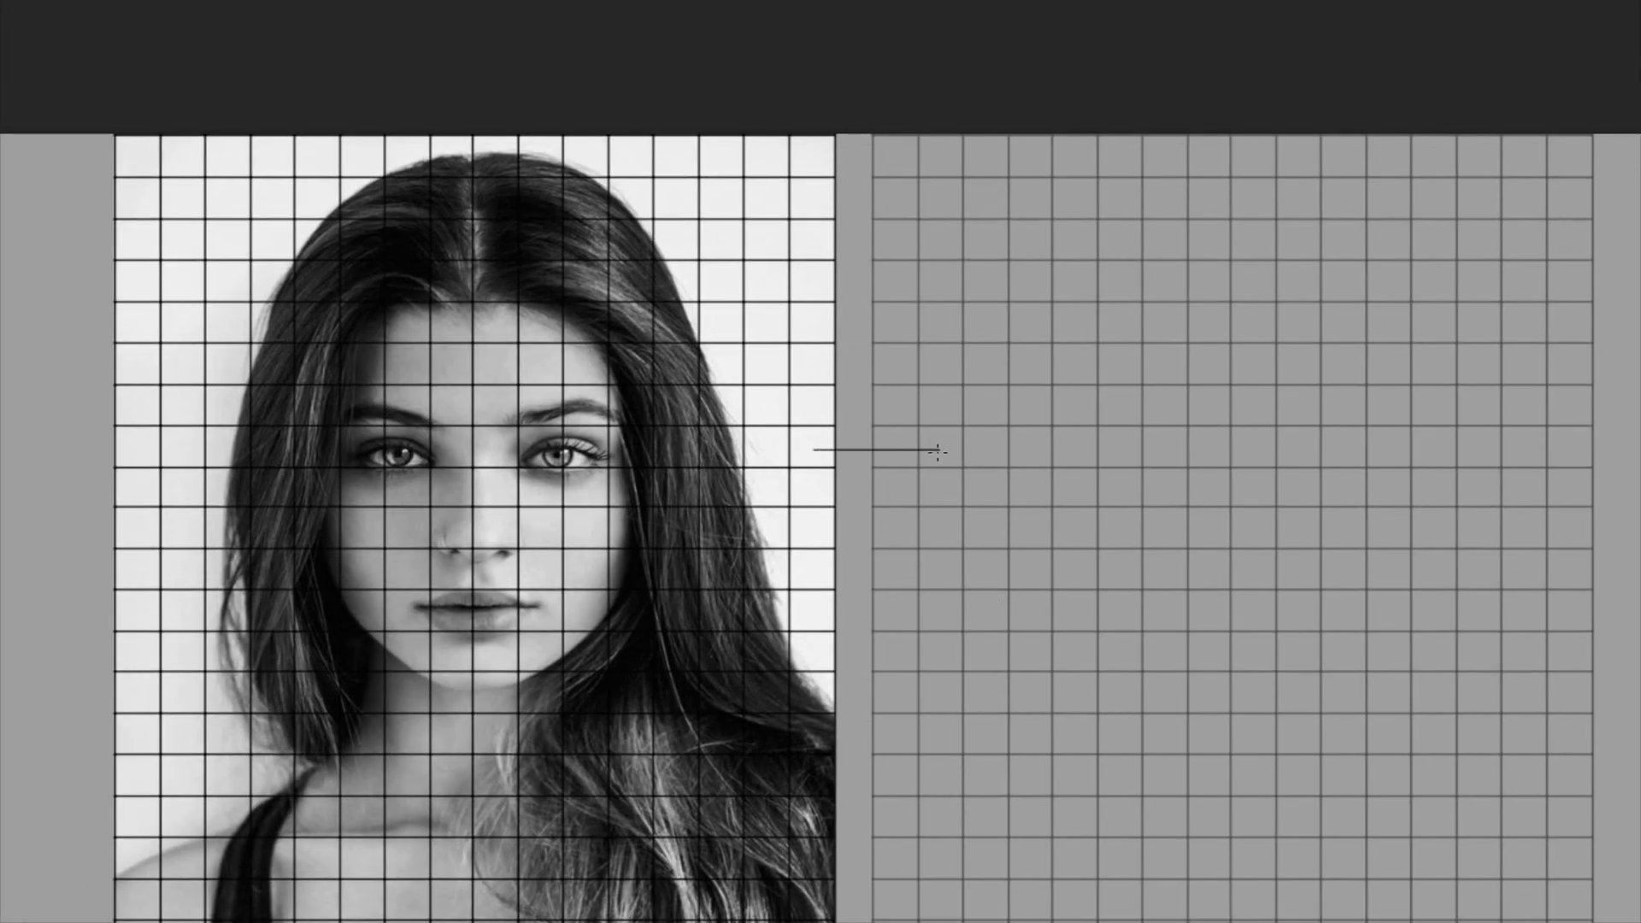
drag(1111, 456, 1145, 459)
mouse_move(1278, 498)
mouse_down()
mouse_move(1214, 475)
mouse_move(1270, 510)
mouse_move(1195, 479)
mouse_move(1228, 474)
mouse_move(1199, 513)
mouse_move(1239, 522)
mouse_move(1192, 518)
mouse_move(1273, 507)
mouse_move(1223, 471)
mouse_up()
key(ctrl+t)
key(Return)
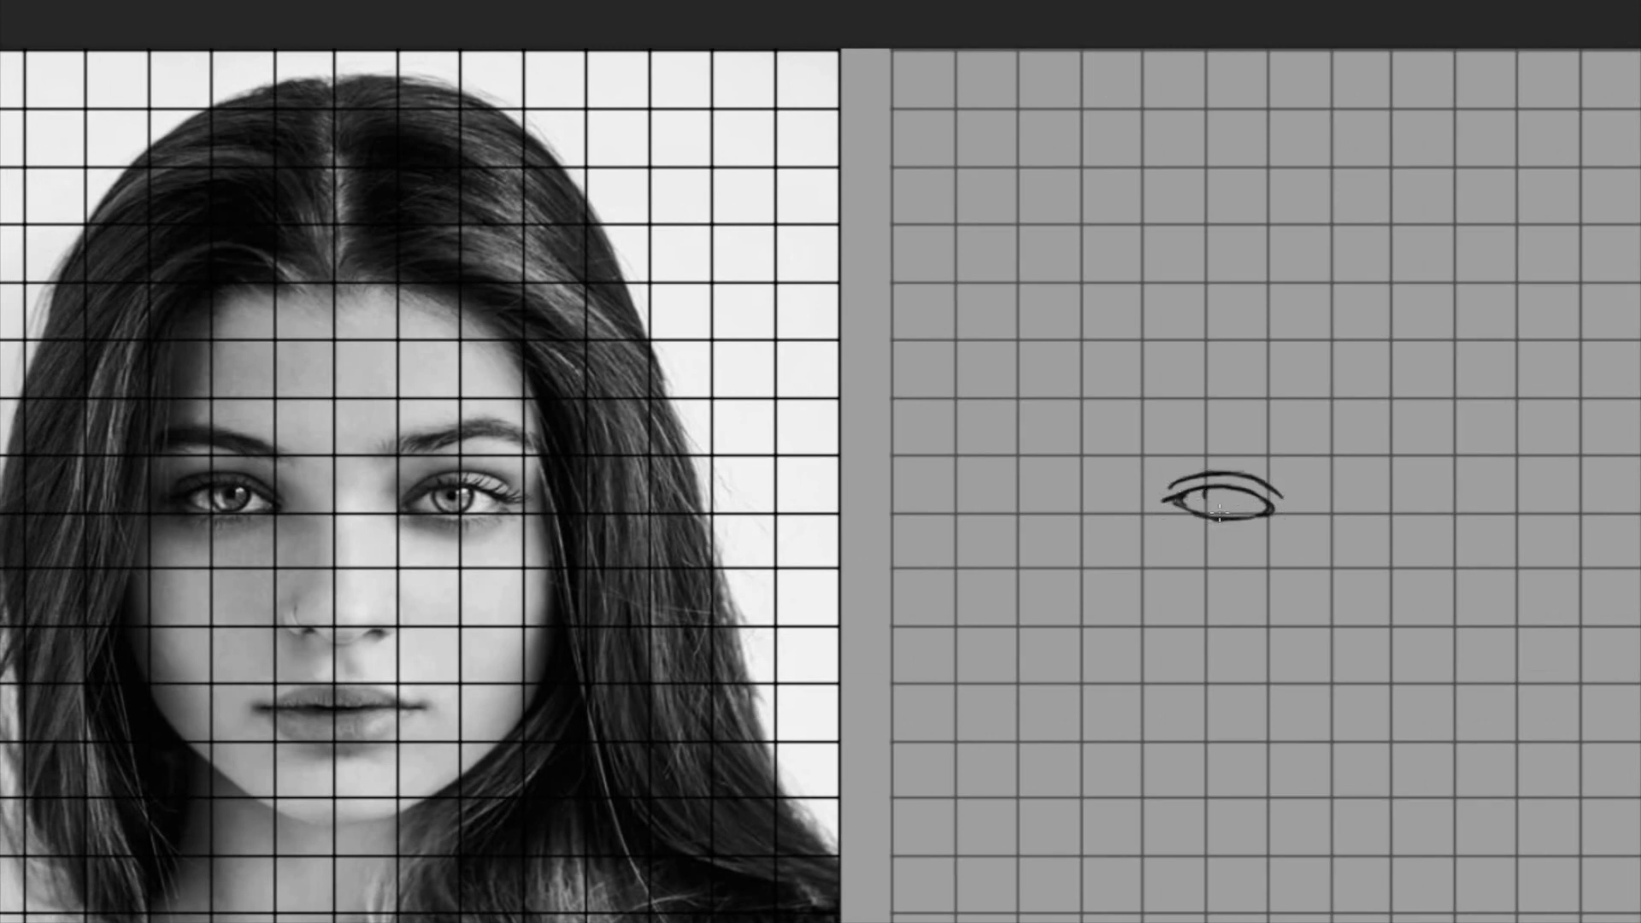
Add the iris, pupil and lashes to the left-hand eye and outline the eyebrow above it.
drag(1206, 490, 1230, 514)
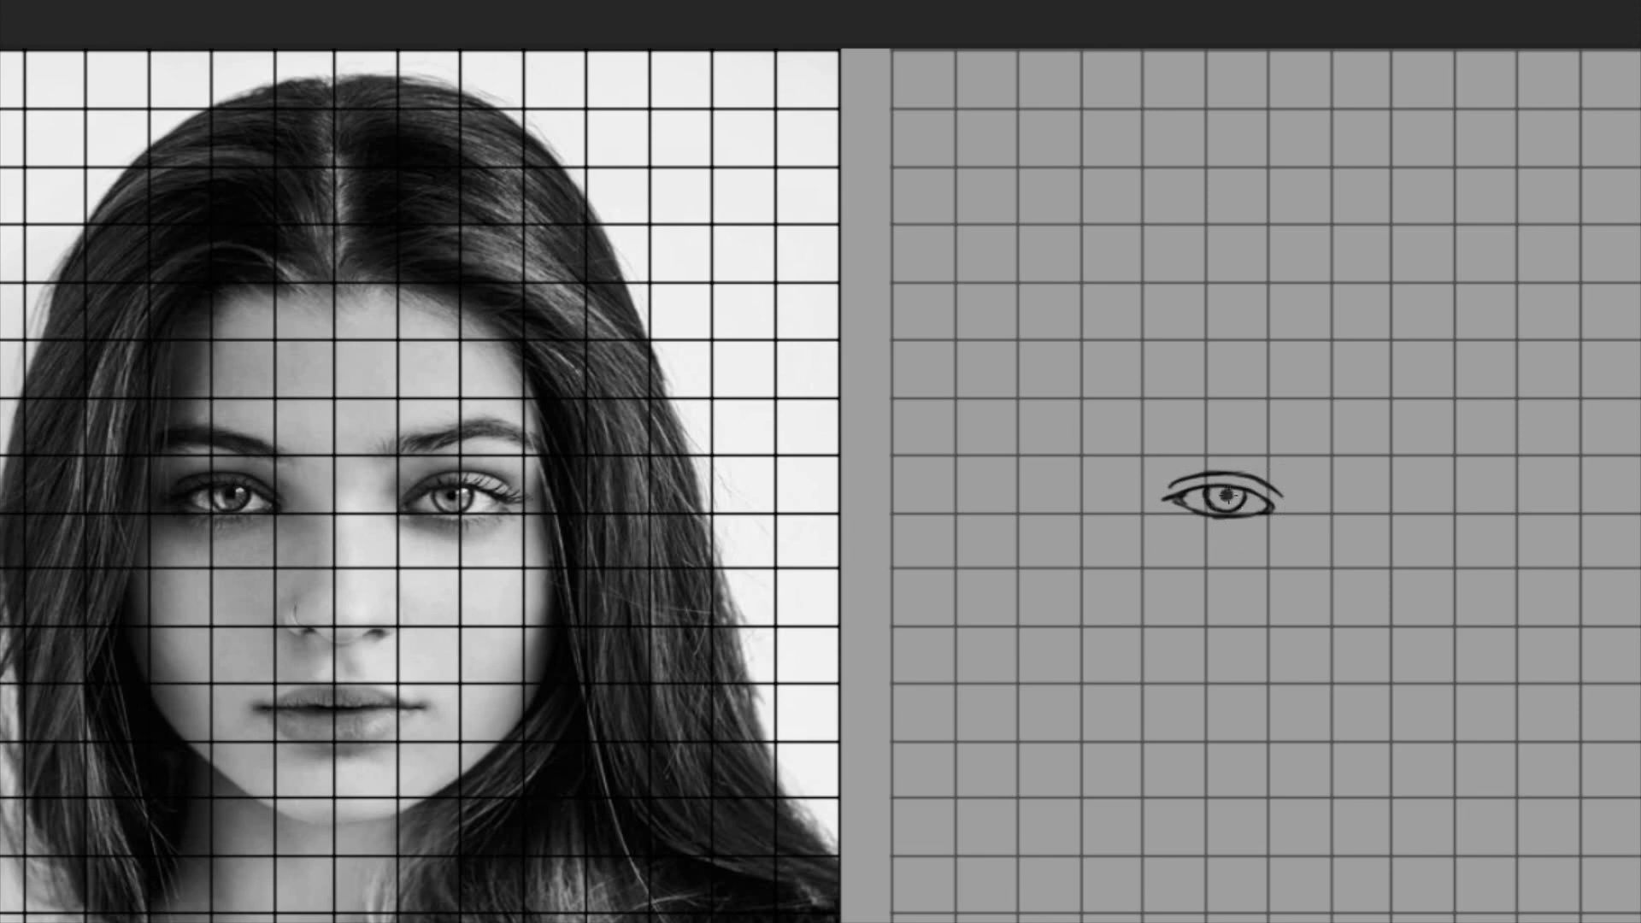
drag(1268, 502, 1162, 498)
drag(1183, 495, 1184, 482)
drag(1206, 487, 1260, 487)
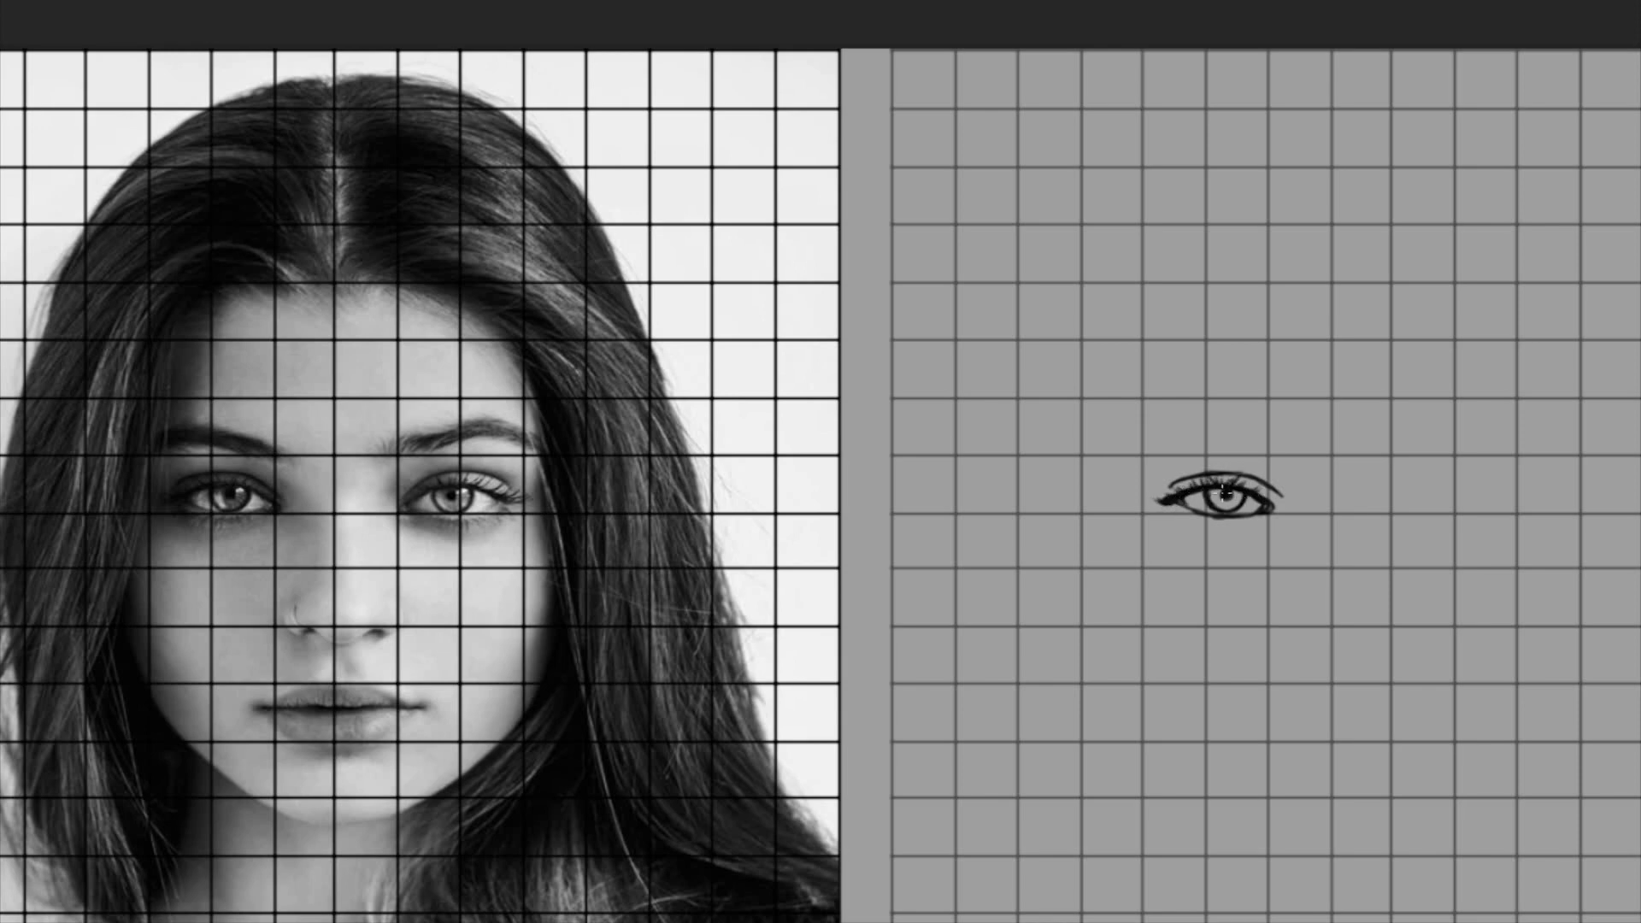
drag(1225, 496, 1229, 504)
drag(1234, 491, 1238, 495)
drag(1168, 500, 1200, 528)
mouse_move(1265, 456)
mouse_down()
mouse_move(1149, 446)
mouse_move(1140, 468)
mouse_move(1190, 422)
mouse_move(1252, 438)
mouse_move(1186, 427)
mouse_move(1216, 425)
mouse_up()
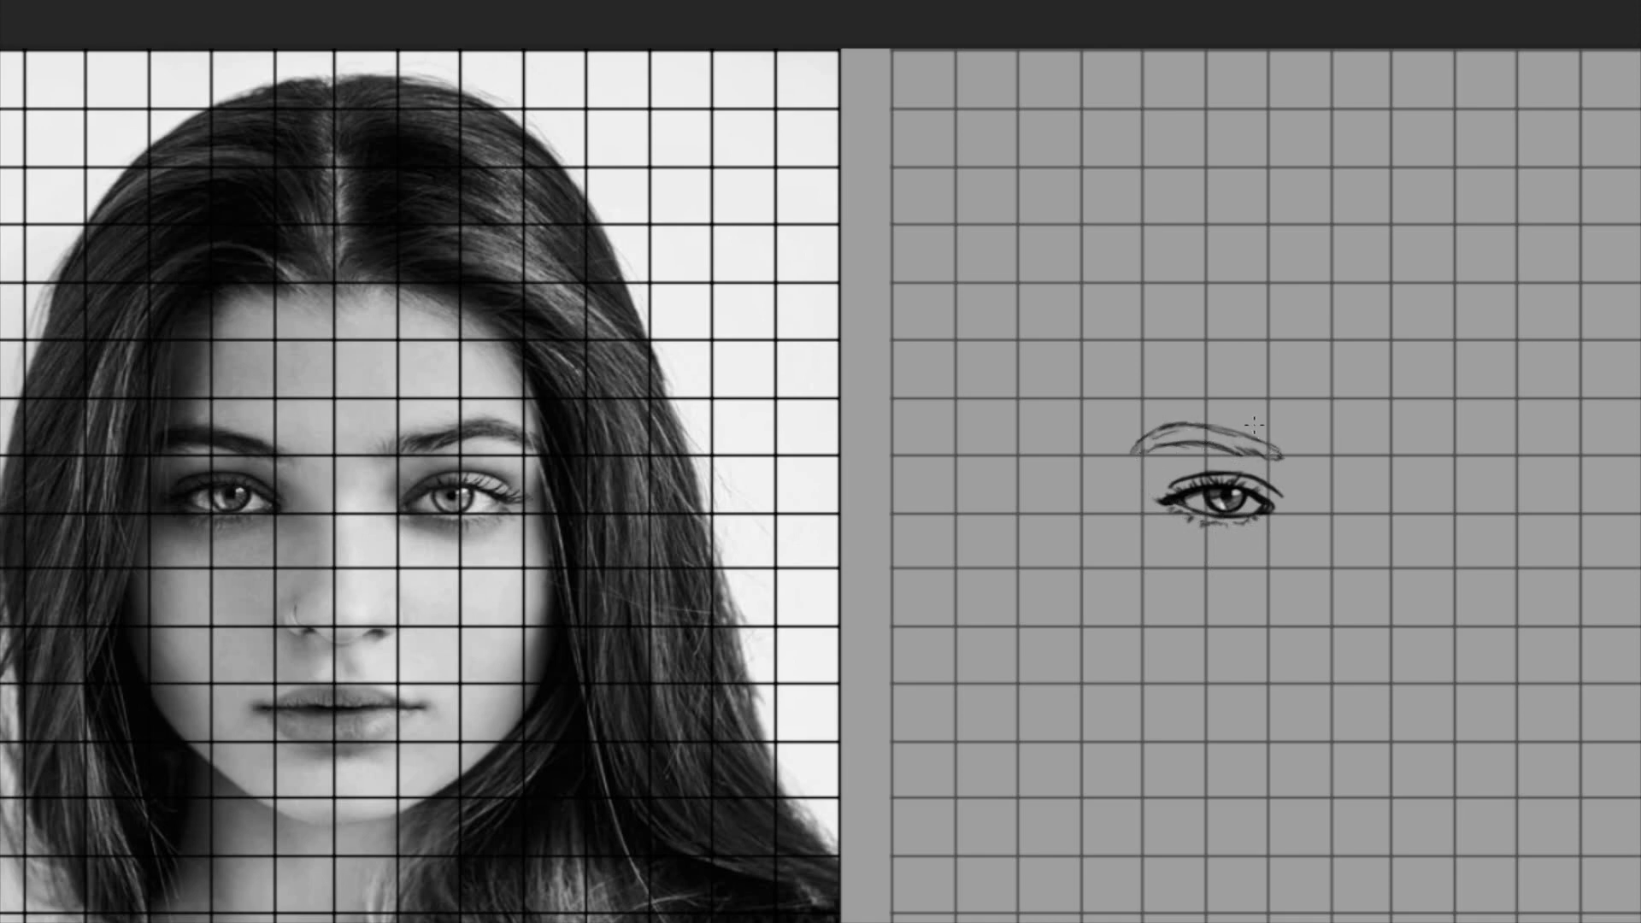
Sketch the hairline above the forehead and the hair edge running down beside the left-hand eye.
mouse_move(1206, 304)
mouse_down()
mouse_move(1234, 283)
mouse_move(1287, 295)
mouse_move(1190, 272)
mouse_move(1153, 485)
mouse_up()
drag(1198, 269, 1136, 464)
drag(1156, 356, 1121, 508)
drag(1146, 405, 1114, 538)
drag(1145, 443, 1098, 596)
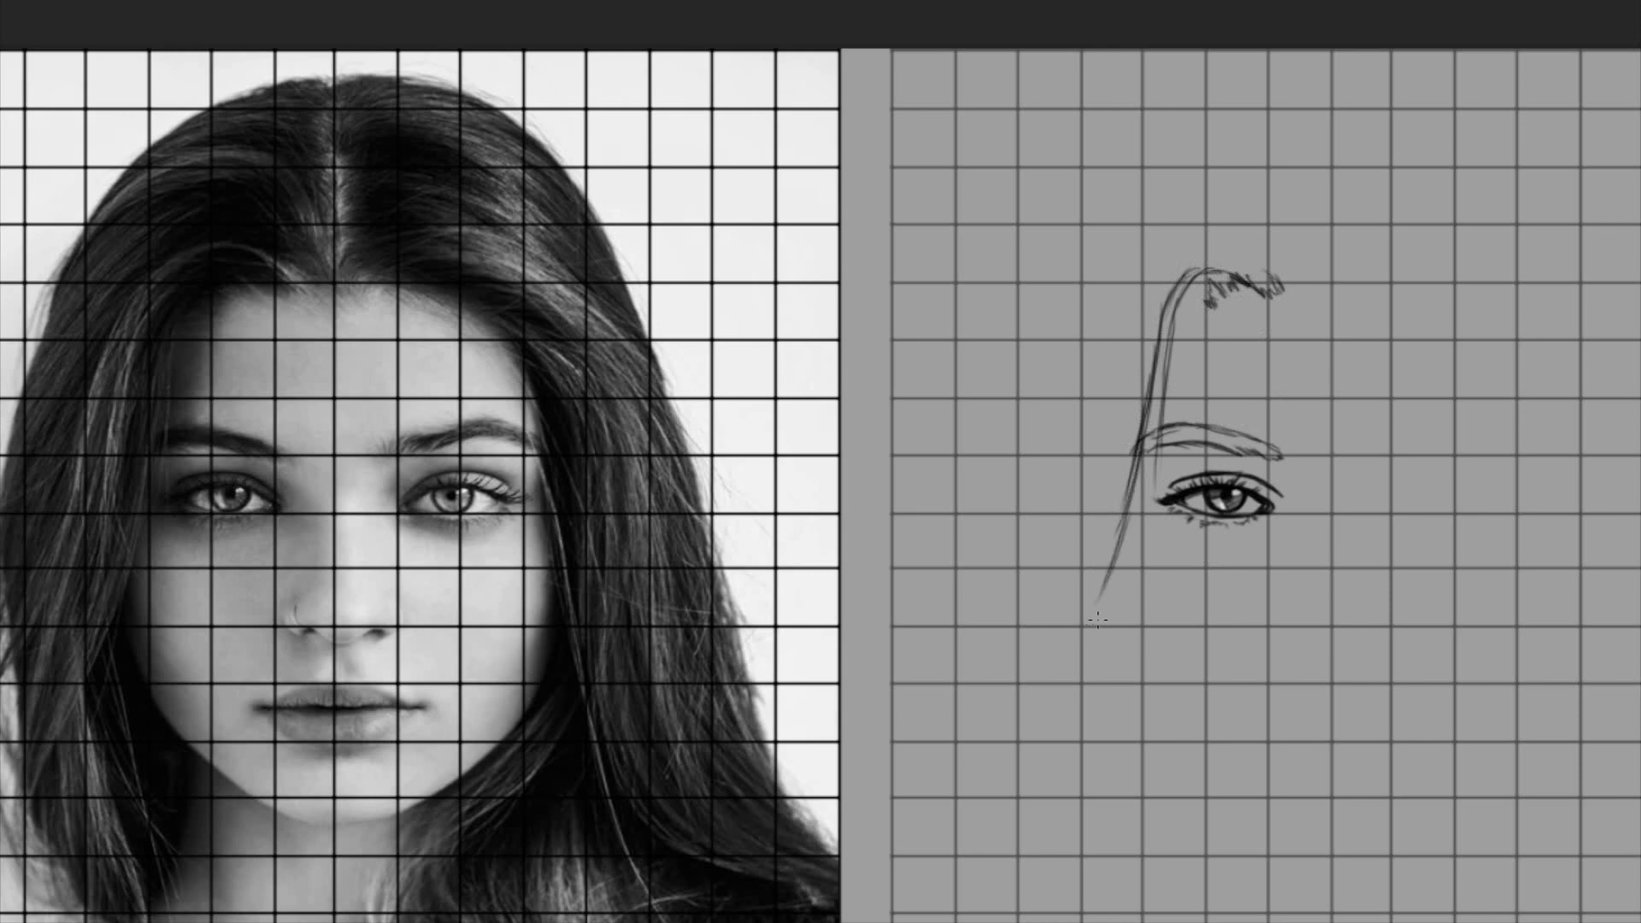
Redraw the hair edge from eye level down to its lower tip beside the chin and clean up the doubled line.
key(ctrl+z)
drag(1132, 487, 1098, 619)
key(ctrl+z)
key(ctrl+z)
drag(1134, 473, 1104, 619)
drag(1121, 576, 1083, 679)
mouse_move(1110, 617)
mouse_down()
mouse_move(1048, 761)
mouse_move(1054, 803)
mouse_up()
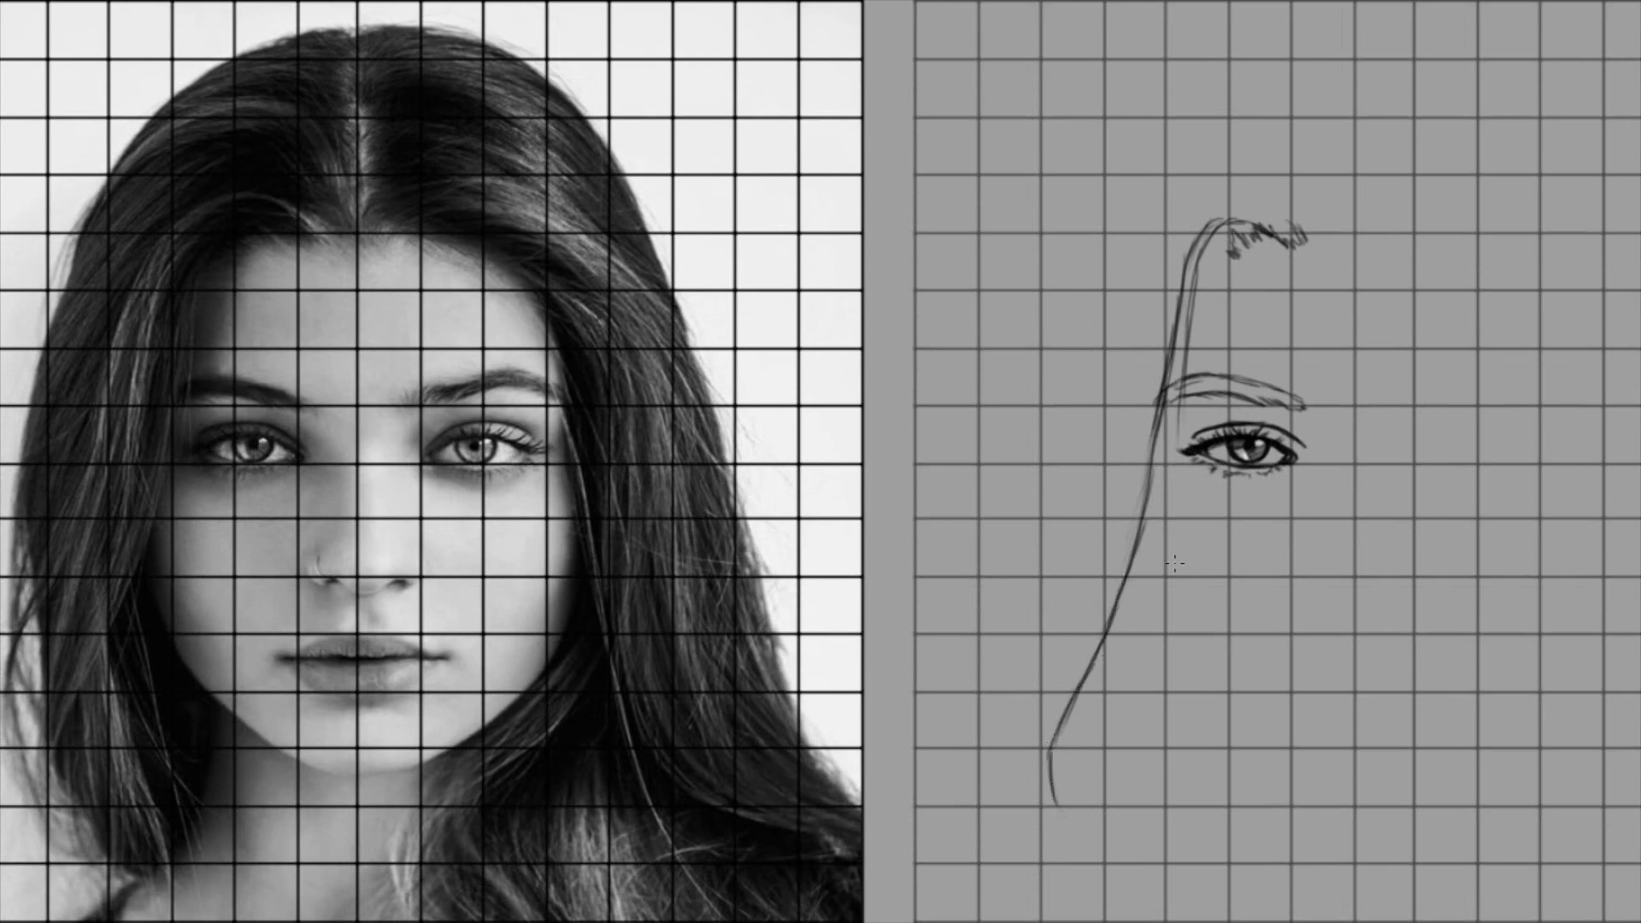
drag(1162, 387, 1109, 618)
mouse_move(1143, 531)
mouse_down()
mouse_move(1164, 389)
mouse_move(1126, 578)
mouse_up()
drag(1167, 404, 1175, 398)
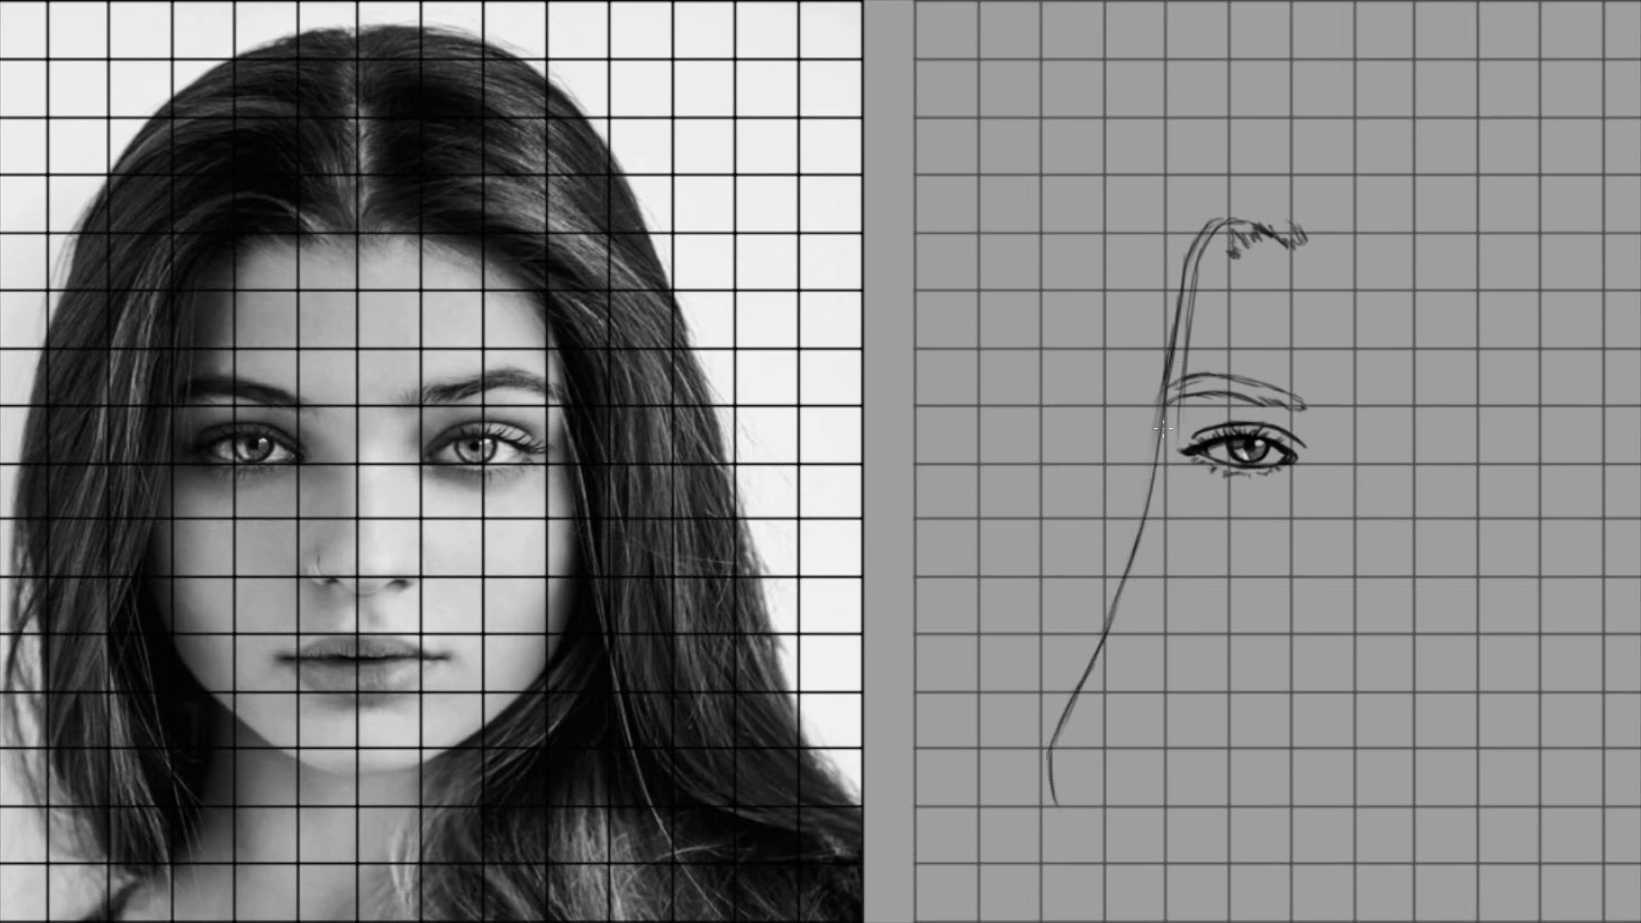
Draw the inner strand lines sweeping from the forehead hairline down through the hair beside the face.
mouse_move(1301, 230)
mouse_down()
mouse_move(1218, 191)
mouse_move(1209, 219)
mouse_move(1153, 235)
mouse_move(1087, 429)
mouse_up()
mouse_move(1111, 350)
mouse_down()
mouse_move(1067, 508)
mouse_move(1019, 589)
mouse_up()
mouse_move(1103, 458)
mouse_down()
mouse_move(1046, 624)
mouse_move(1036, 762)
mouse_up()
Draw the hair parting and the outer contour of the hair over the crown and down the left-hand side.
mouse_move(1313, 229)
mouse_down()
mouse_move(1342, 184)
mouse_move(1324, 108)
mouse_move(1338, 74)
mouse_move(1286, 66)
mouse_move(1222, 93)
mouse_move(1240, 79)
mouse_up()
key(ctrl+z)
mouse_move(1161, 127)
mouse_down()
mouse_move(1270, 72)
mouse_move(1176, 114)
mouse_up()
drag(1103, 209, 1165, 156)
mouse_move(1109, 203)
mouse_down()
mouse_move(1167, 127)
mouse_move(1067, 281)
mouse_move(1013, 444)
mouse_up()
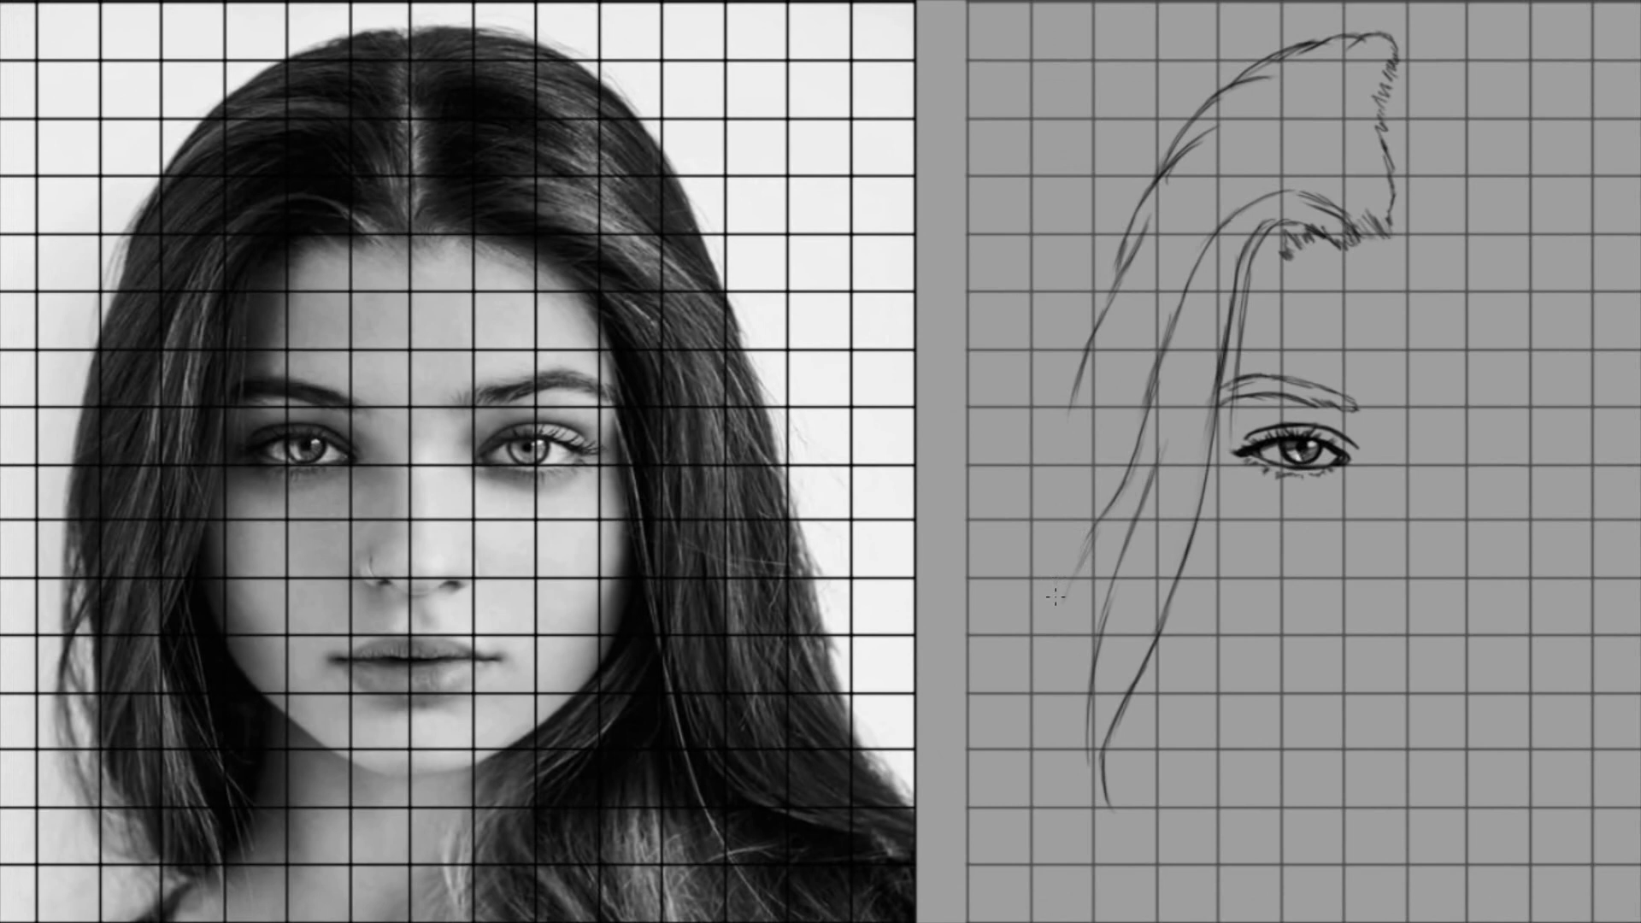
Continue the outer hair contour past eye level and curve it in to the lower tip of the hair.
drag(1078, 379, 1053, 566)
drag(1063, 468, 1058, 598)
drag(1070, 513, 1059, 576)
mouse_move(1100, 507)
mouse_down()
mouse_move(1050, 623)
mouse_move(1058, 721)
mouse_up()
drag(1051, 649, 1078, 736)
drag(1060, 685, 1099, 796)
mouse_move(1249, 744)
mouse_down()
mouse_move(1154, 794)
mouse_move(1126, 734)
mouse_up()
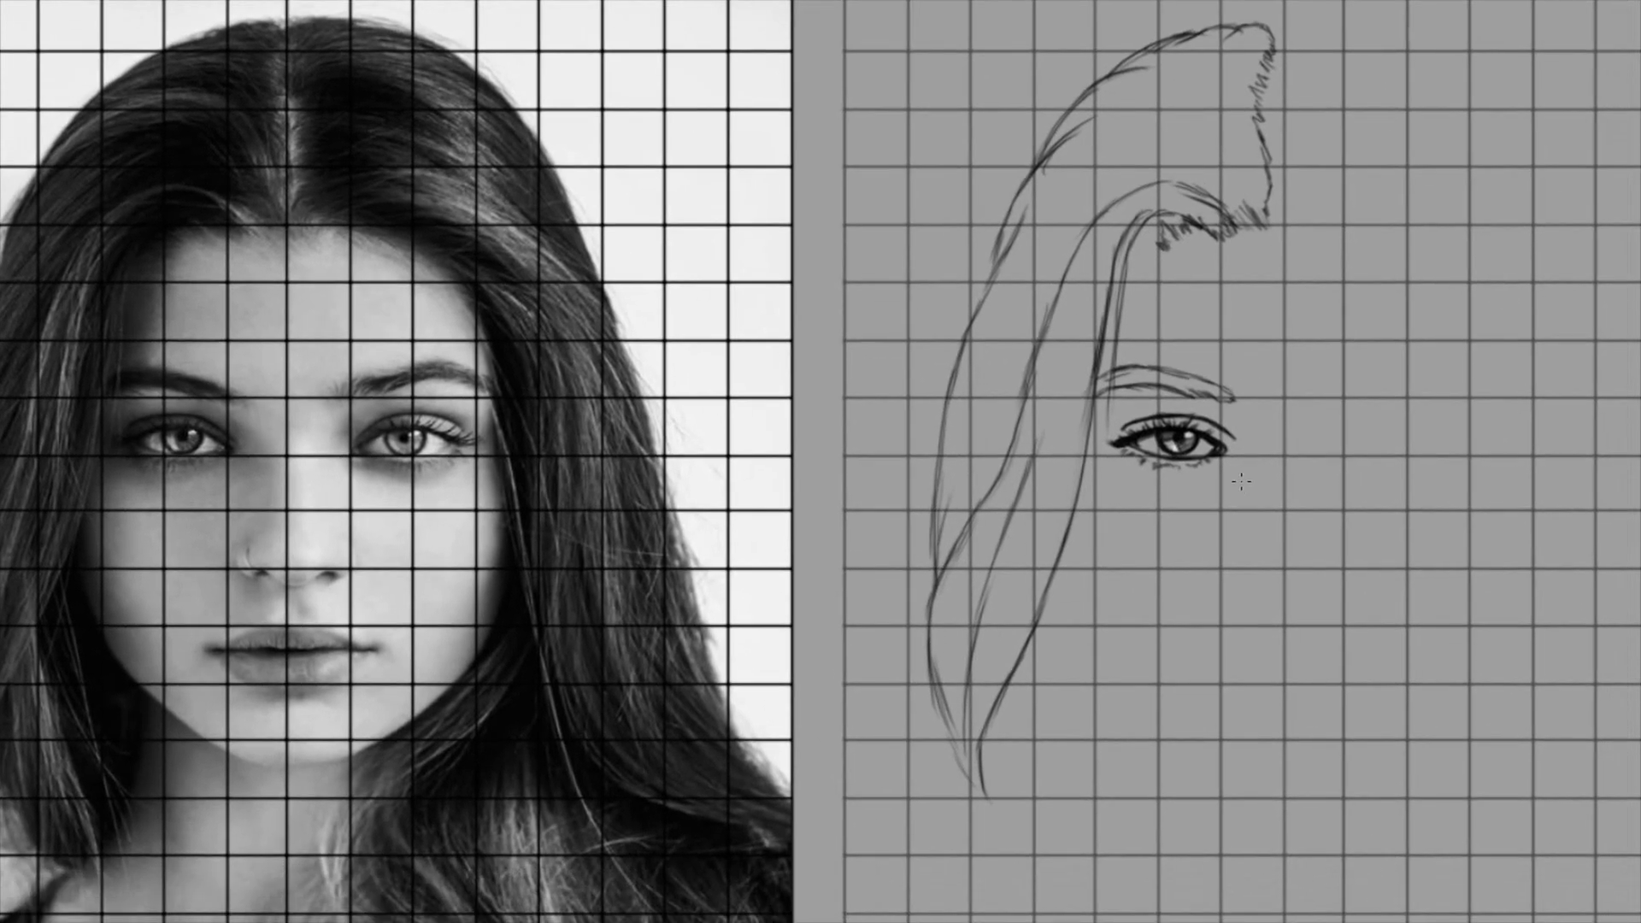
Undo the last strokes and refine the upper lid and inner corner of the left-hand eye.
key(ctrl+z)
key(ctrl+z)
drag(1208, 419, 1227, 432)
drag(1213, 423, 1236, 445)
Draw the underside of the nose with both nostrils, nostril wings and the tip.
drag(1230, 517, 1235, 518)
key(ctrl+t)
key(ctrl+d)
key(e)
drag(1249, 545, 1243, 556)
drag(1296, 588, 1333, 578)
drag(1246, 565, 1250, 574)
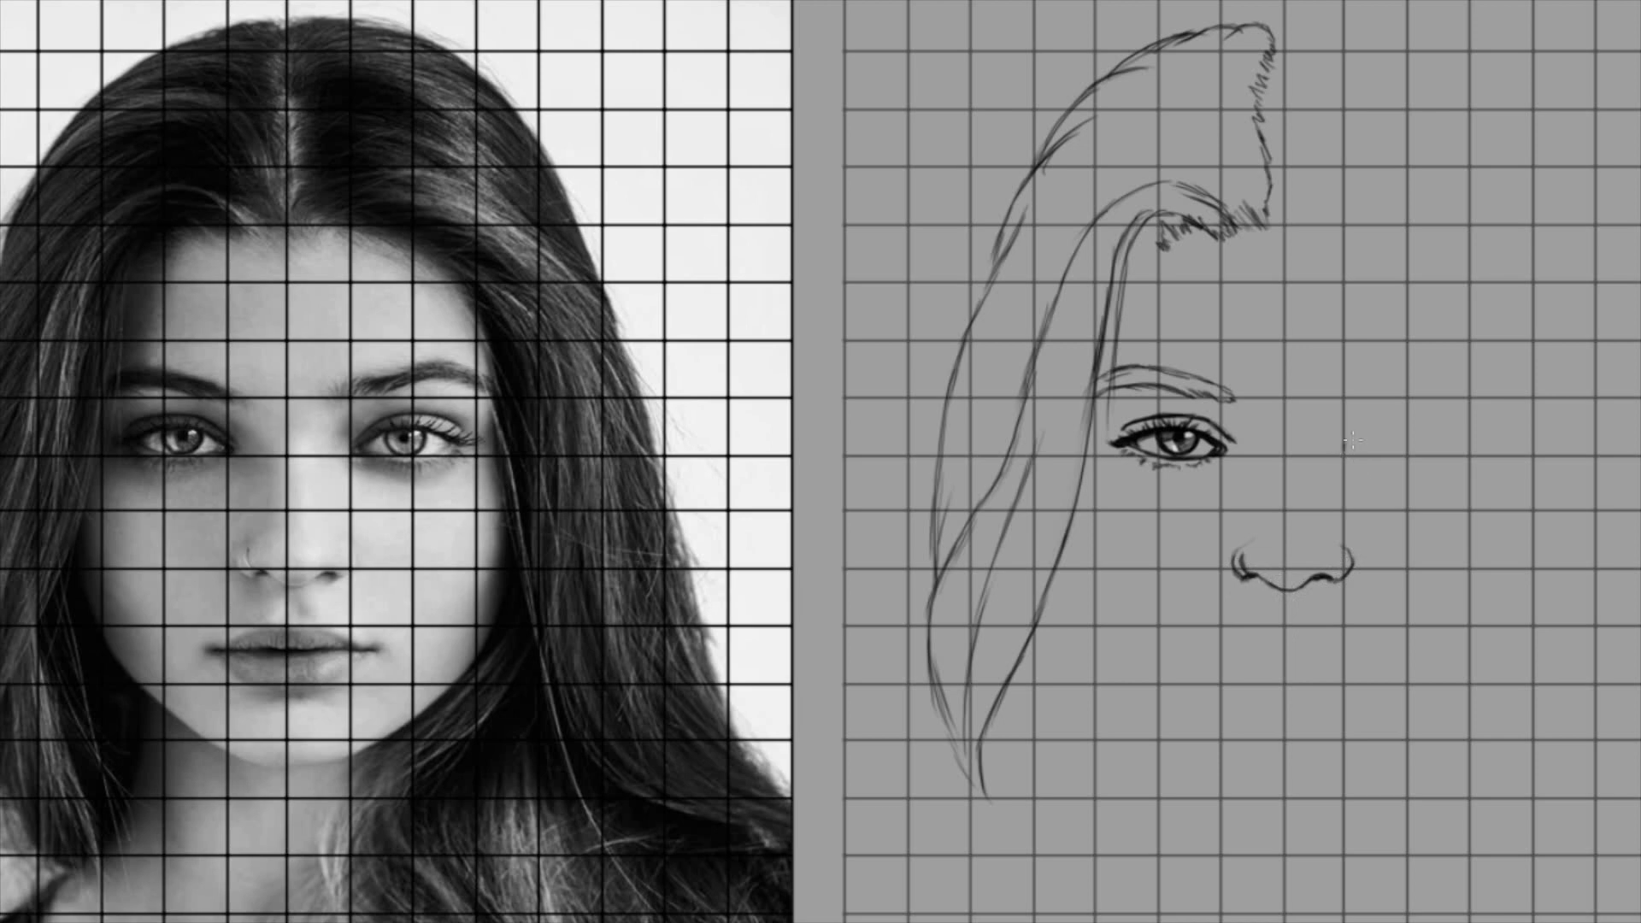
Draw the right-hand eye with its iris, pupil and lashes, and the eyebrow above it.
drag(1348, 444, 1453, 439)
mouse_move(1349, 445)
mouse_down()
mouse_move(1457, 440)
mouse_move(1444, 449)
mouse_move(1475, 436)
mouse_move(1421, 417)
mouse_up()
mouse_move(1427, 432)
mouse_down()
mouse_move(1342, 434)
mouse_move(1377, 417)
mouse_move(1357, 425)
mouse_move(1475, 438)
mouse_move(1366, 430)
mouse_move(1381, 415)
mouse_move(1361, 422)
mouse_move(1405, 415)
mouse_move(1375, 417)
mouse_move(1442, 457)
mouse_move(1363, 466)
mouse_move(1444, 457)
mouse_move(1418, 438)
mouse_move(1406, 457)
mouse_move(1423, 444)
mouse_move(1386, 445)
mouse_move(1439, 445)
mouse_move(1403, 434)
mouse_move(1416, 432)
mouse_move(1349, 451)
mouse_move(1413, 459)
mouse_up()
key(ctrl+z)
mouse_move(1322, 399)
mouse_down()
mouse_move(1454, 372)
mouse_move(1440, 374)
mouse_move(1492, 392)
mouse_up()
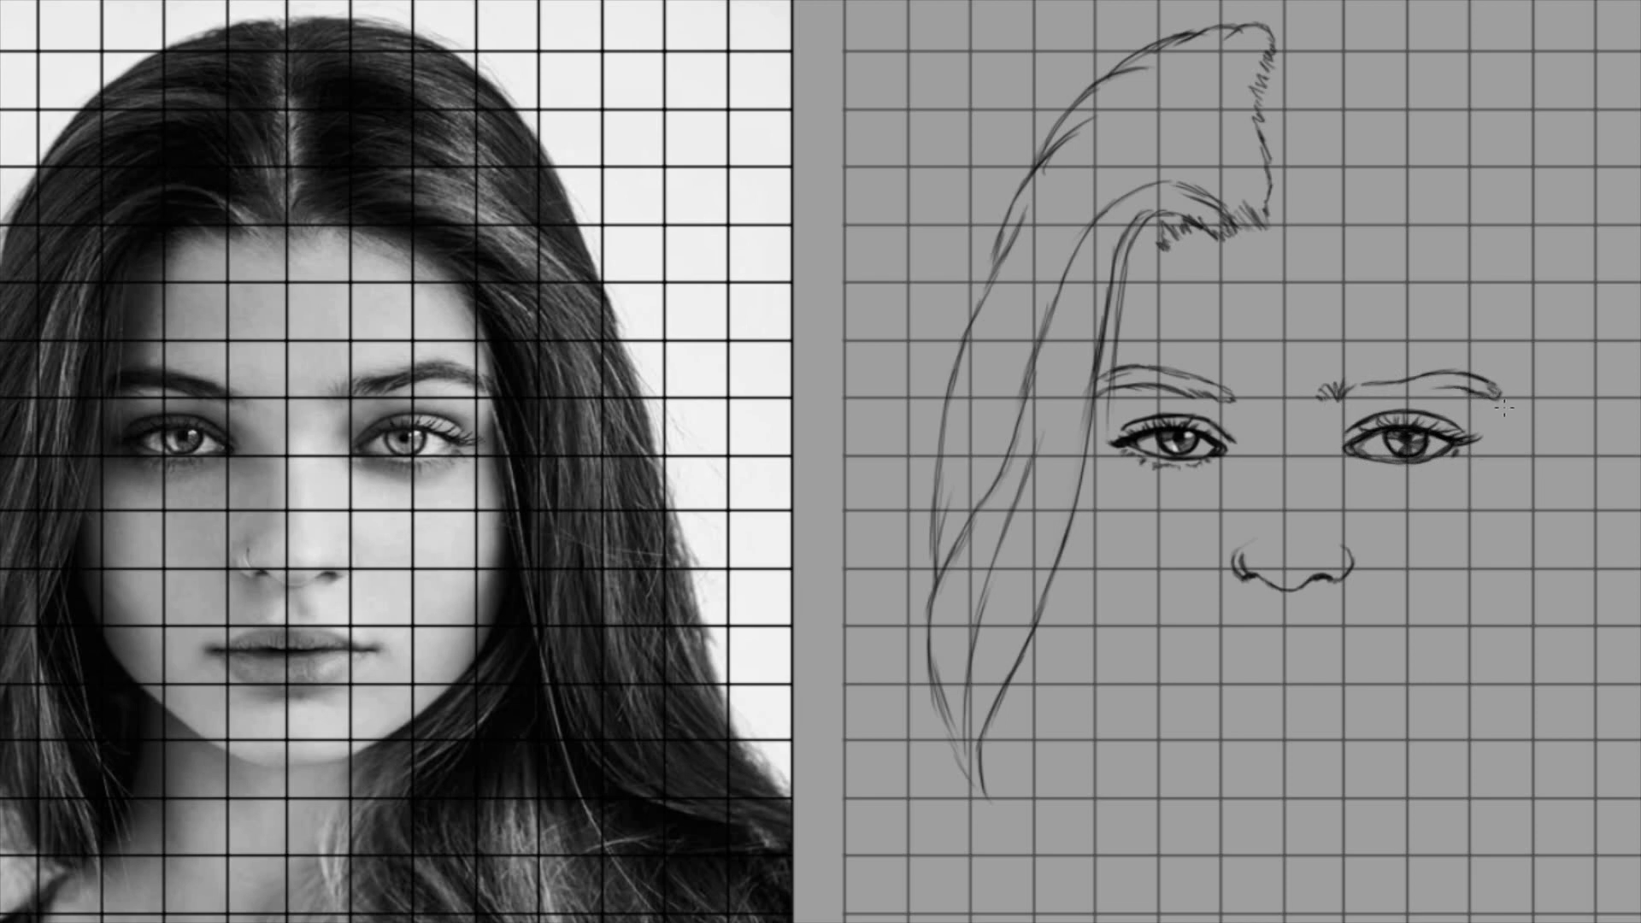
mouse_move(1380, 399)
mouse_down()
mouse_move(1479, 386)
mouse_move(1463, 374)
mouse_move(1509, 388)
mouse_move(1388, 380)
mouse_move(1353, 383)
mouse_up()
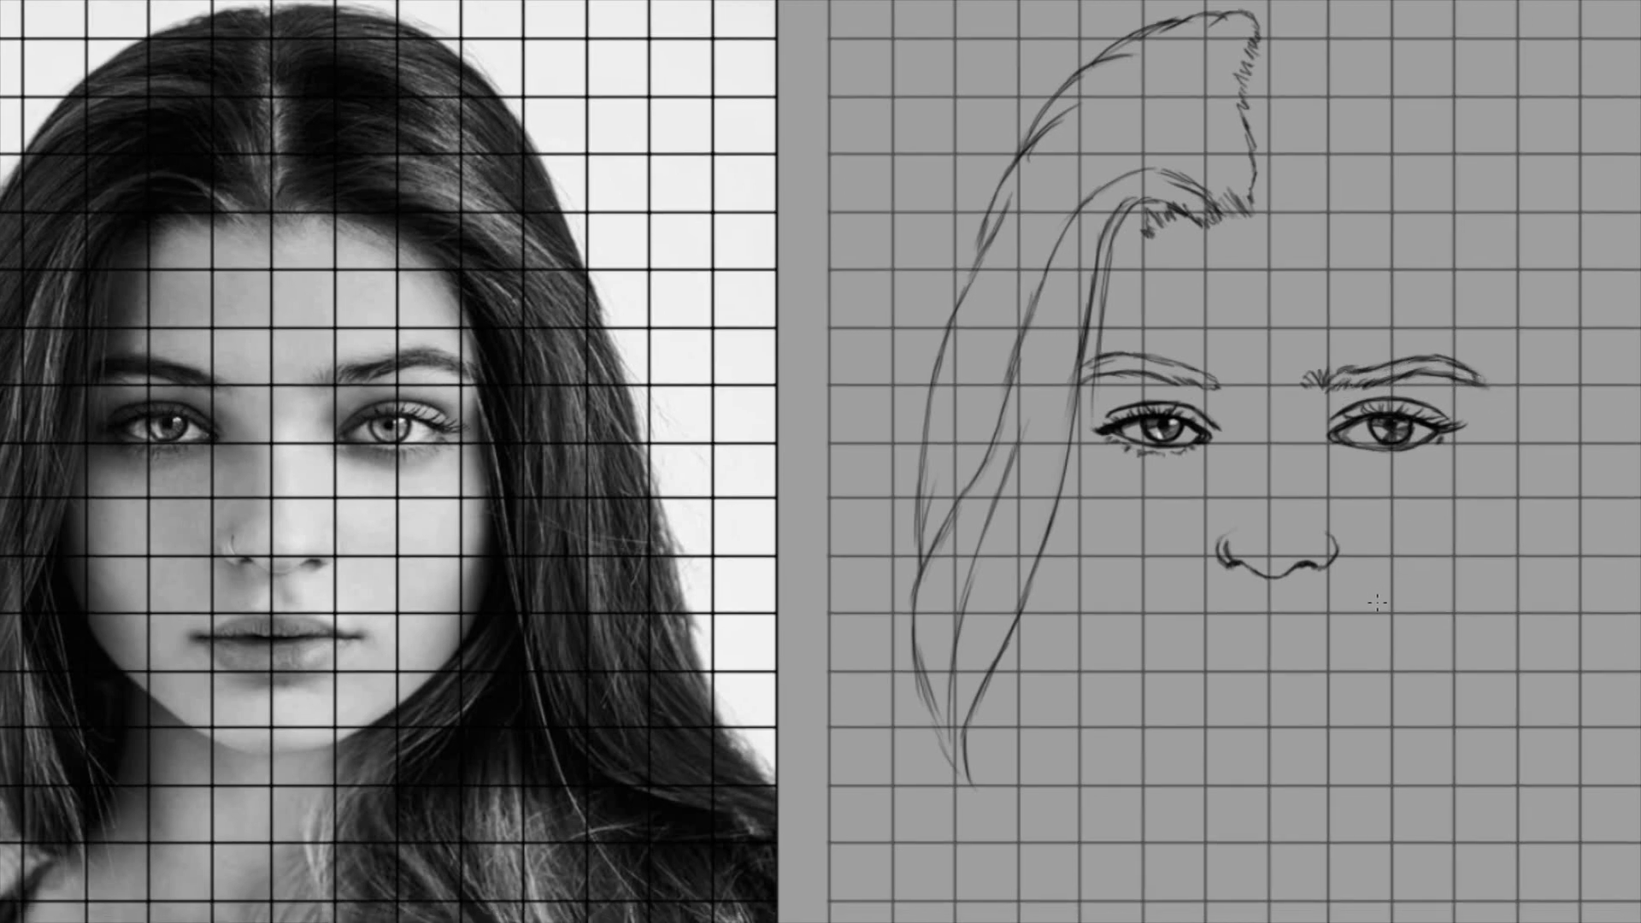
Draw the line between the lips with its corners, and select and transform part of the mouth.
mouse_move(1286, 616)
mouse_down()
mouse_move(1253, 617)
mouse_move(1279, 616)
mouse_up()
drag(1241, 640, 1200, 647)
mouse_move(1300, 641)
mouse_down()
mouse_move(1333, 642)
mouse_move(1320, 626)
mouse_move(1335, 639)
mouse_up()
drag(1212, 633, 1204, 640)
key(l)
drag(1376, 617, 1389, 604)
key(ctrl+t)
drag(1482, 637, 1480, 646)
key(Return)
key(ctrl+d)
Refine the mouth's centre line, reshaping a lassoed portion with a transform and erasing stray marks.
mouse_move(1354, 642)
mouse_down()
mouse_move(1284, 698)
mouse_move(1256, 682)
mouse_move(1299, 680)
mouse_move(1339, 654)
mouse_up()
key(e)
key(b)
mouse_move(1199, 644)
mouse_down()
mouse_move(1251, 680)
mouse_move(1358, 696)
mouse_move(1299, 703)
mouse_move(1263, 618)
mouse_move(1248, 640)
mouse_move(1293, 646)
mouse_move(1226, 649)
mouse_move(1296, 647)
mouse_move(1263, 631)
mouse_up()
key(l)
key(ctrl+t)
key(Return)
key(ctrl+d)
key(e)
key(b)
key(ctrl+z)
key(e)
key(b)
Draw the upper and lower lip outlines and add a short shadow beneath the lower lip.
mouse_move(1247, 641)
mouse_down()
mouse_move(1273, 644)
mouse_move(1235, 670)
mouse_move(1253, 675)
mouse_up()
key(e)
key(b)
key(e)
drag(1344, 648, 1316, 670)
key(b)
drag(1222, 629, 1271, 616)
drag(1262, 689, 1302, 683)
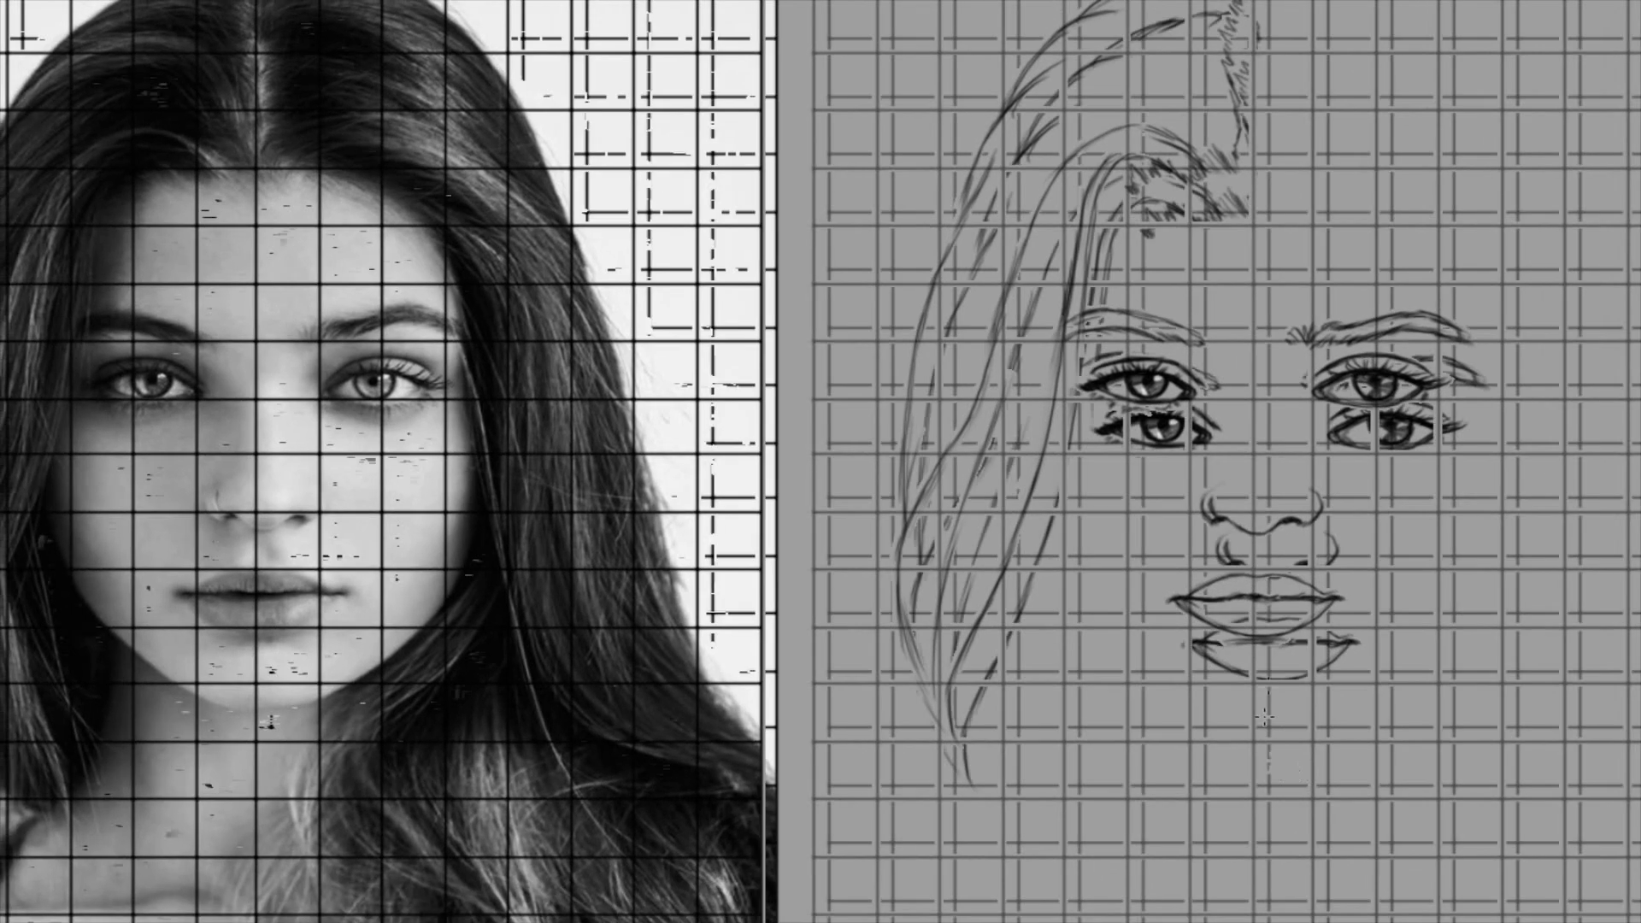
Draw the jawline from the left-hand cheek around the chin and up past the mouth's right-hand corner.
mouse_move(1043, 498)
mouse_down()
mouse_move(1055, 559)
mouse_move(1124, 658)
mouse_up()
drag(1242, 711, 1303, 700)
key(ctrl+z)
drag(1107, 636, 1211, 709)
mouse_move(1322, 716)
mouse_down()
mouse_move(1257, 712)
mouse_move(1330, 637)
mouse_up()
key(ctrl+z)
key(ctrl+z)
drag(1254, 693, 1355, 611)
mouse_move(1280, 680)
mouse_down()
mouse_move(1220, 712)
mouse_move(1137, 706)
mouse_move(1251, 696)
mouse_up()
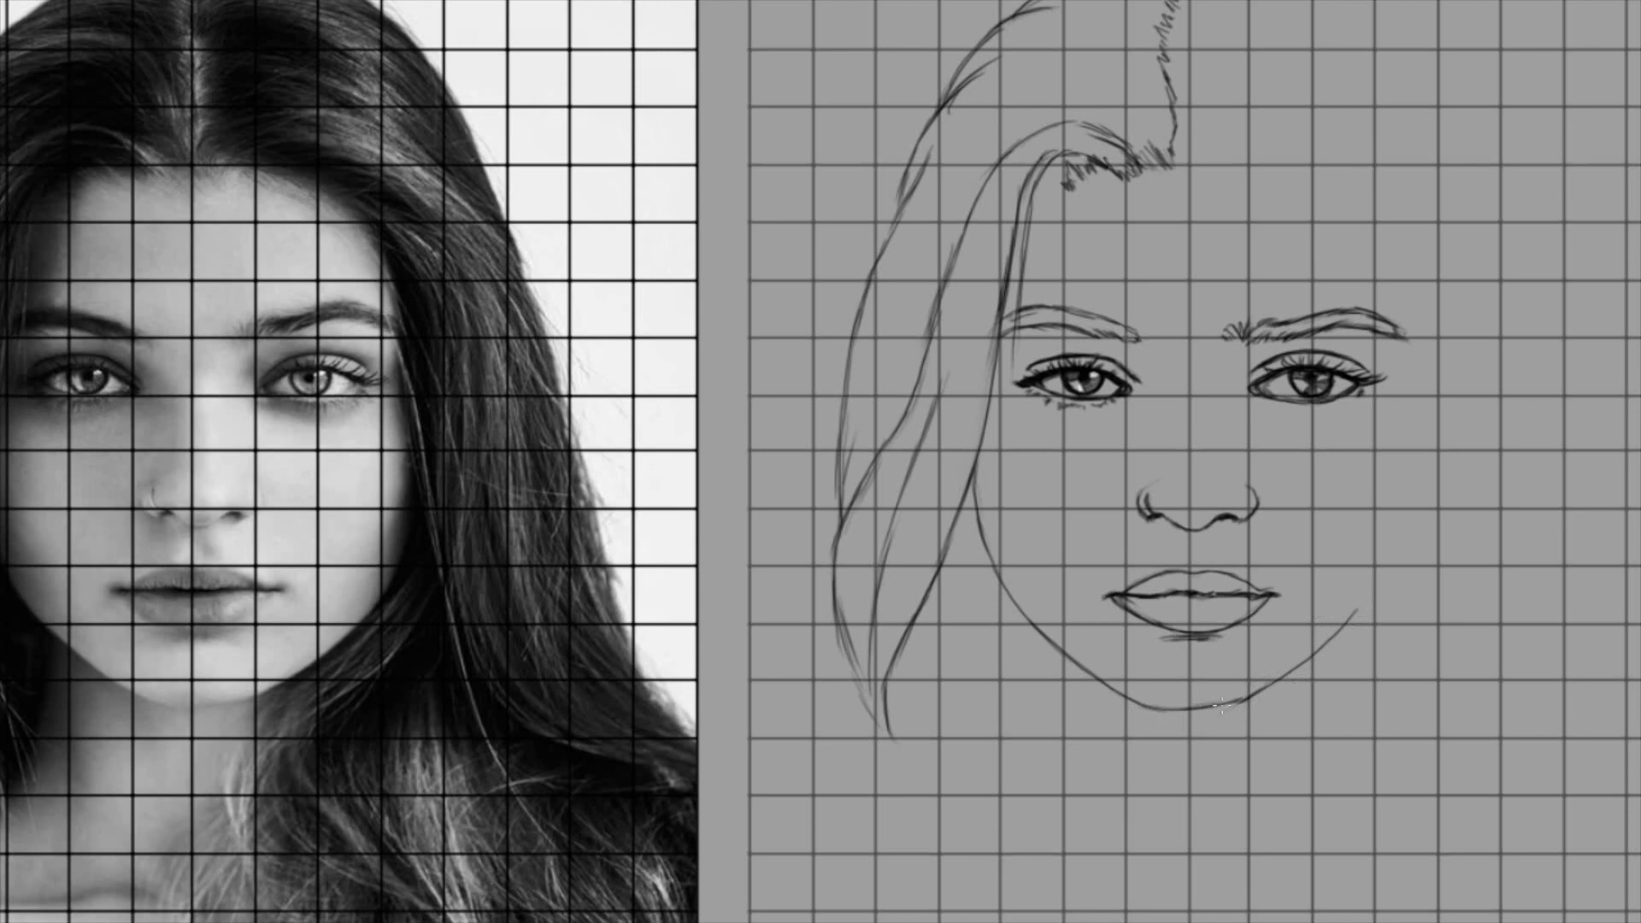
Draw the right-hand cheek contour up to the eyebrow and add faint lines for the nose bridge and philtrum.
mouse_move(1288, 351)
mouse_down()
mouse_move(1299, 455)
mouse_move(1292, 443)
mouse_move(1286, 534)
mouse_up()
mouse_move(1242, 632)
mouse_down()
mouse_move(1295, 530)
mouse_move(1286, 544)
mouse_move(1298, 480)
mouse_up()
key(ctrl+z)
drag(1343, 813, 1277, 781)
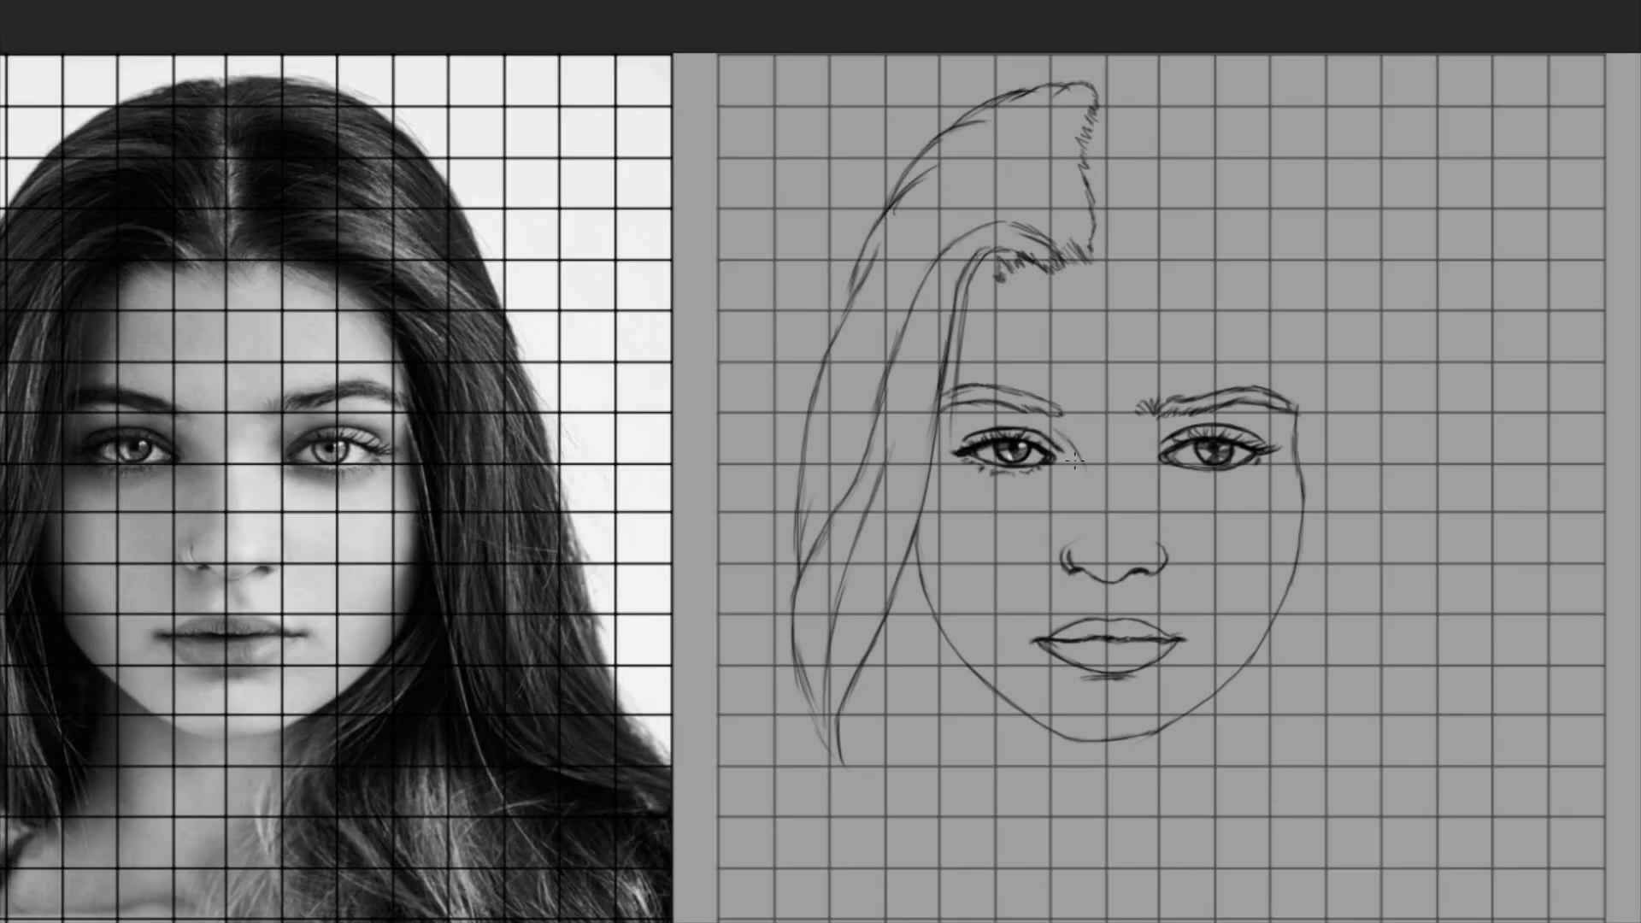
drag(1158, 433, 1144, 459)
drag(1094, 491, 1095, 523)
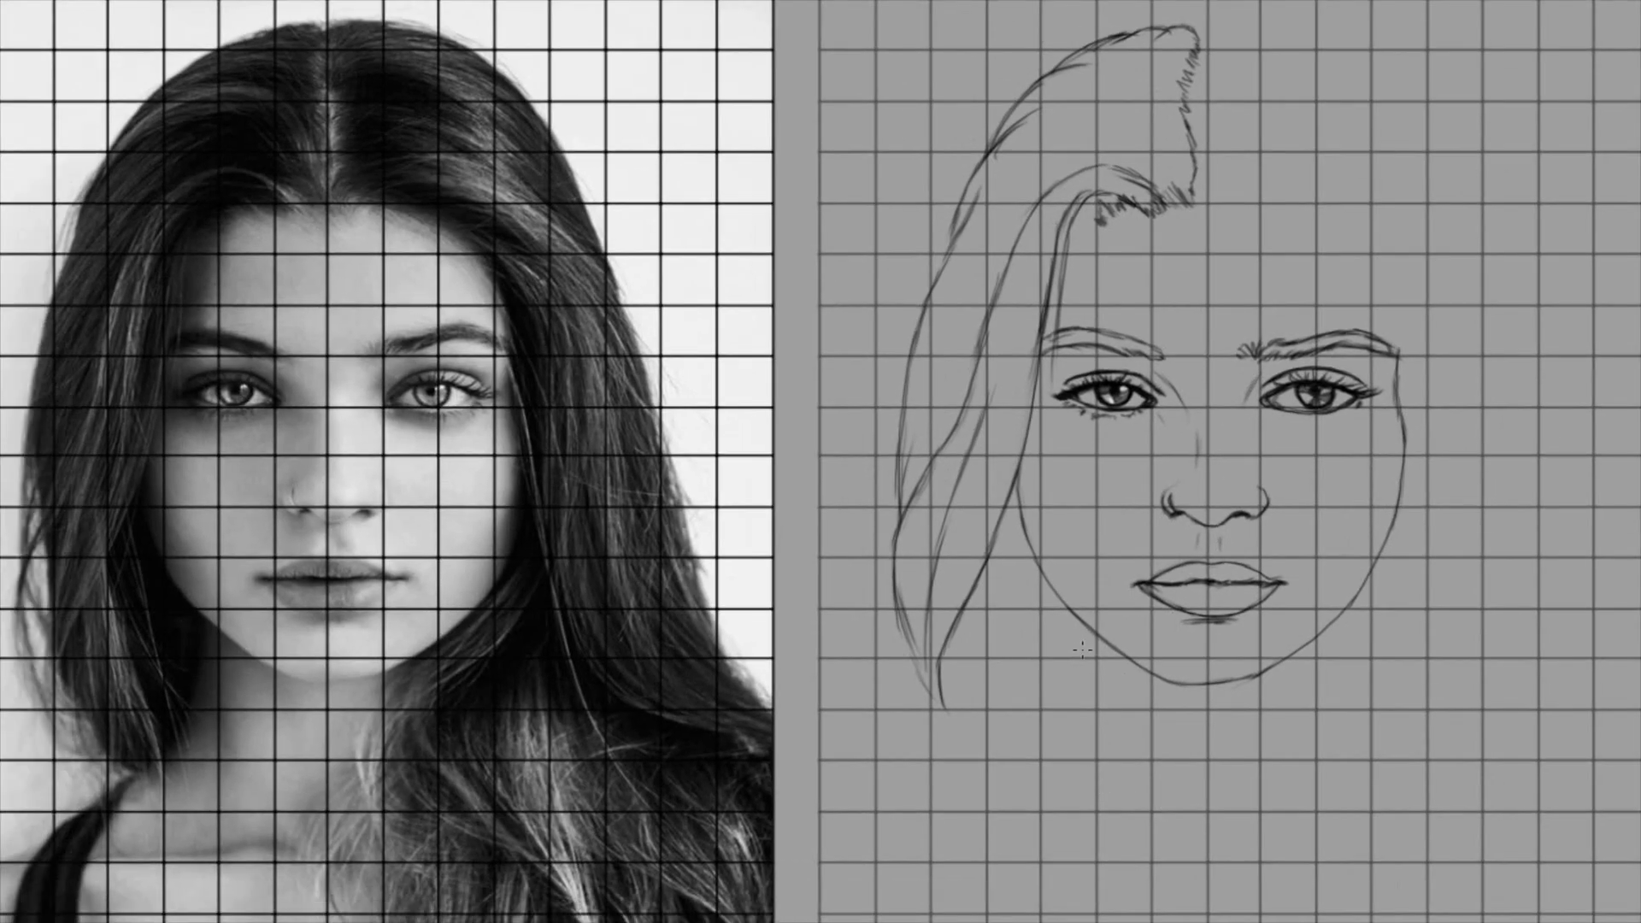
Draw the left-hand side of the neck, the shoulder line to the grid's edge and the strap's outer edge.
mouse_move(983, 678)
mouse_down()
mouse_move(961, 761)
mouse_move(1007, 777)
mouse_move(993, 812)
mouse_move(1015, 764)
mouse_up()
mouse_move(1182, 497)
mouse_down()
mouse_move(1129, 545)
mouse_move(1087, 795)
mouse_up()
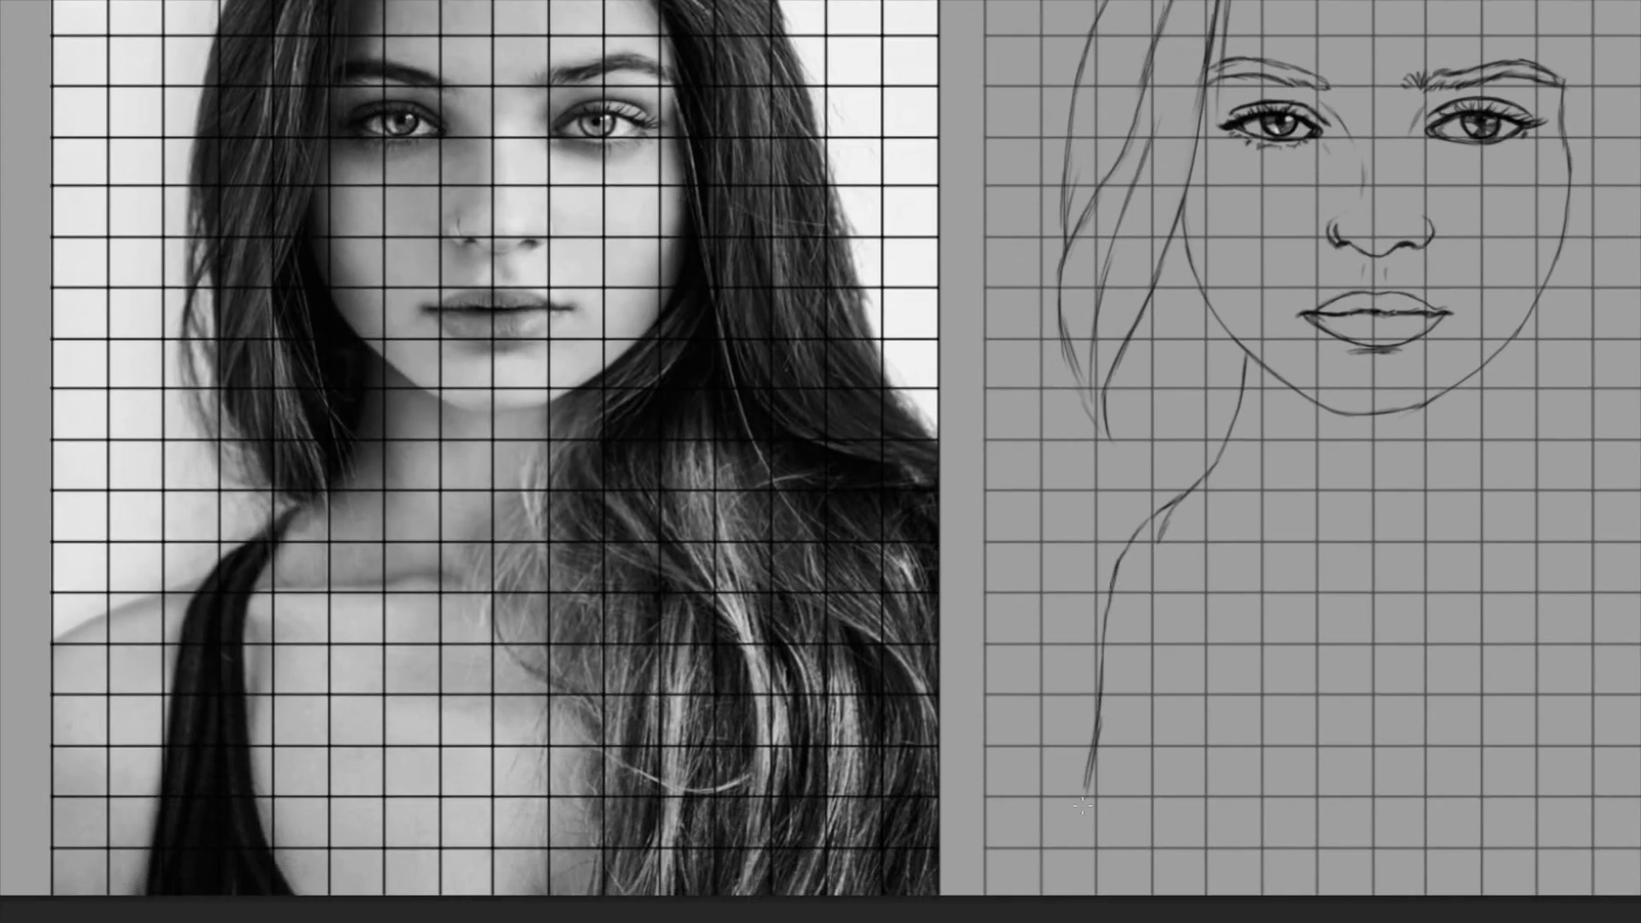
drag(1098, 707, 1098, 631)
drag(1099, 646, 1069, 817)
key(ctrl+z)
drag(1099, 642, 1068, 818)
drag(1142, 447, 1119, 485)
drag(984, 523, 1140, 453)
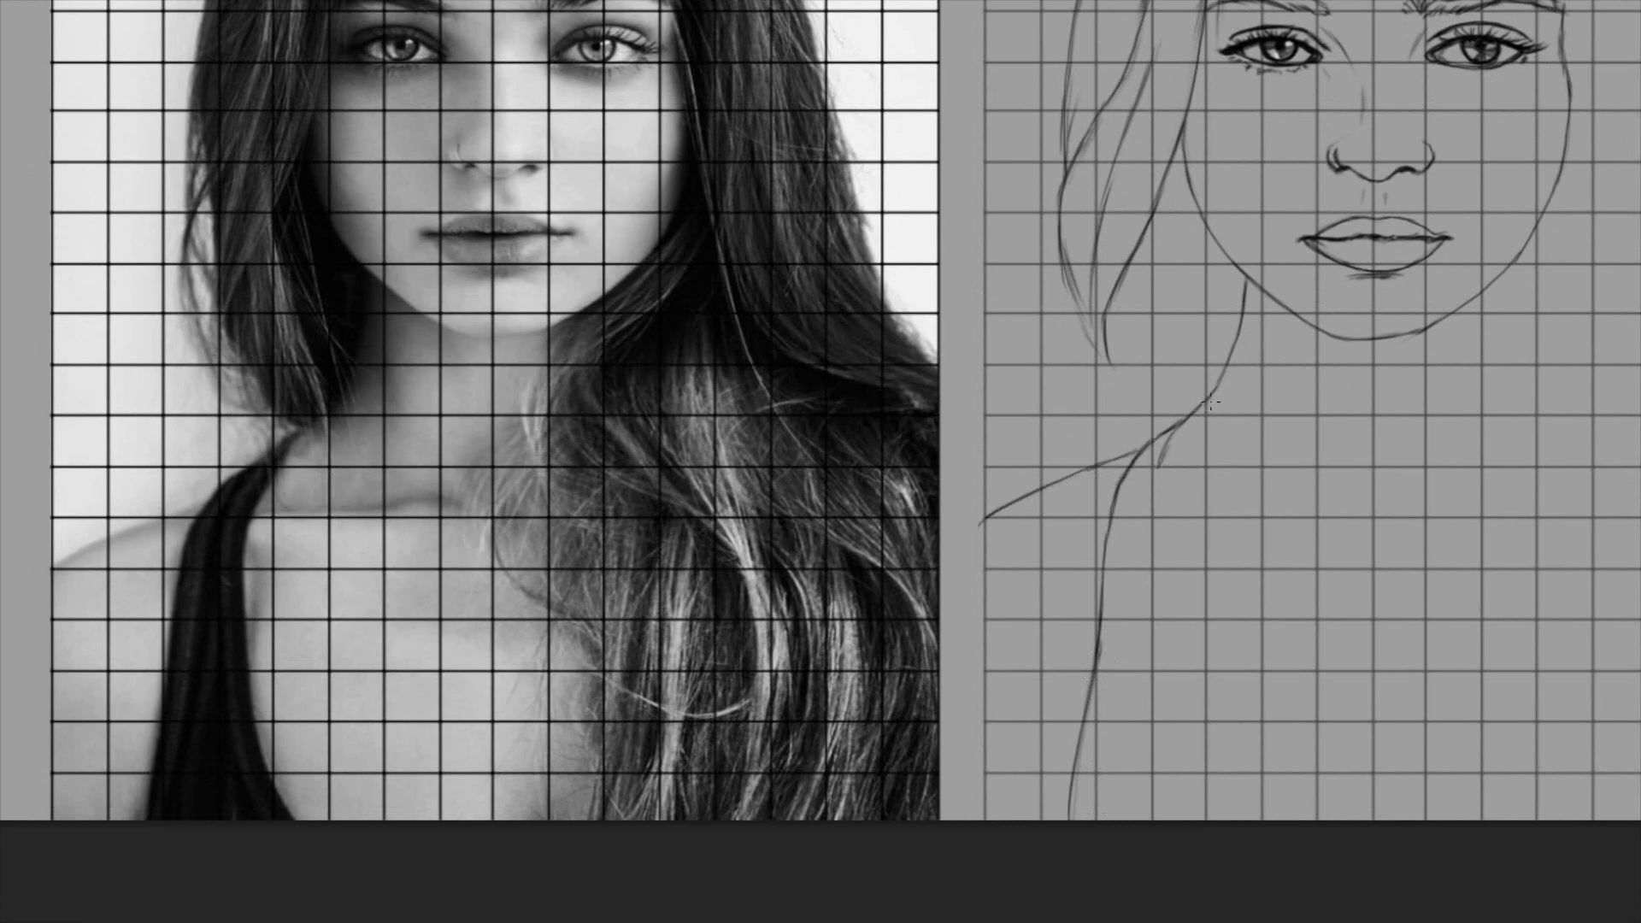
Draw the strap's inner edge, strengthen the shoulder line and erase the rough neck line.
drag(1188, 417, 1142, 530)
key(e)
drag(983, 521, 1132, 455)
mouse_move(980, 565)
mouse_down()
mouse_move(1111, 506)
mouse_move(1127, 476)
mouse_move(1108, 583)
mouse_up()
drag(1122, 522, 1092, 675)
drag(1121, 514, 1117, 555)
drag(1115, 508, 1136, 495)
drag(1142, 488, 1226, 423)
key(e)
drag(1228, 355, 1212, 384)
mouse_move(1245, 287)
mouse_down()
mouse_move(1175, 612)
mouse_move(1183, 735)
mouse_move(1228, 818)
mouse_up()
key(b)
drag(1227, 422, 1253, 399)
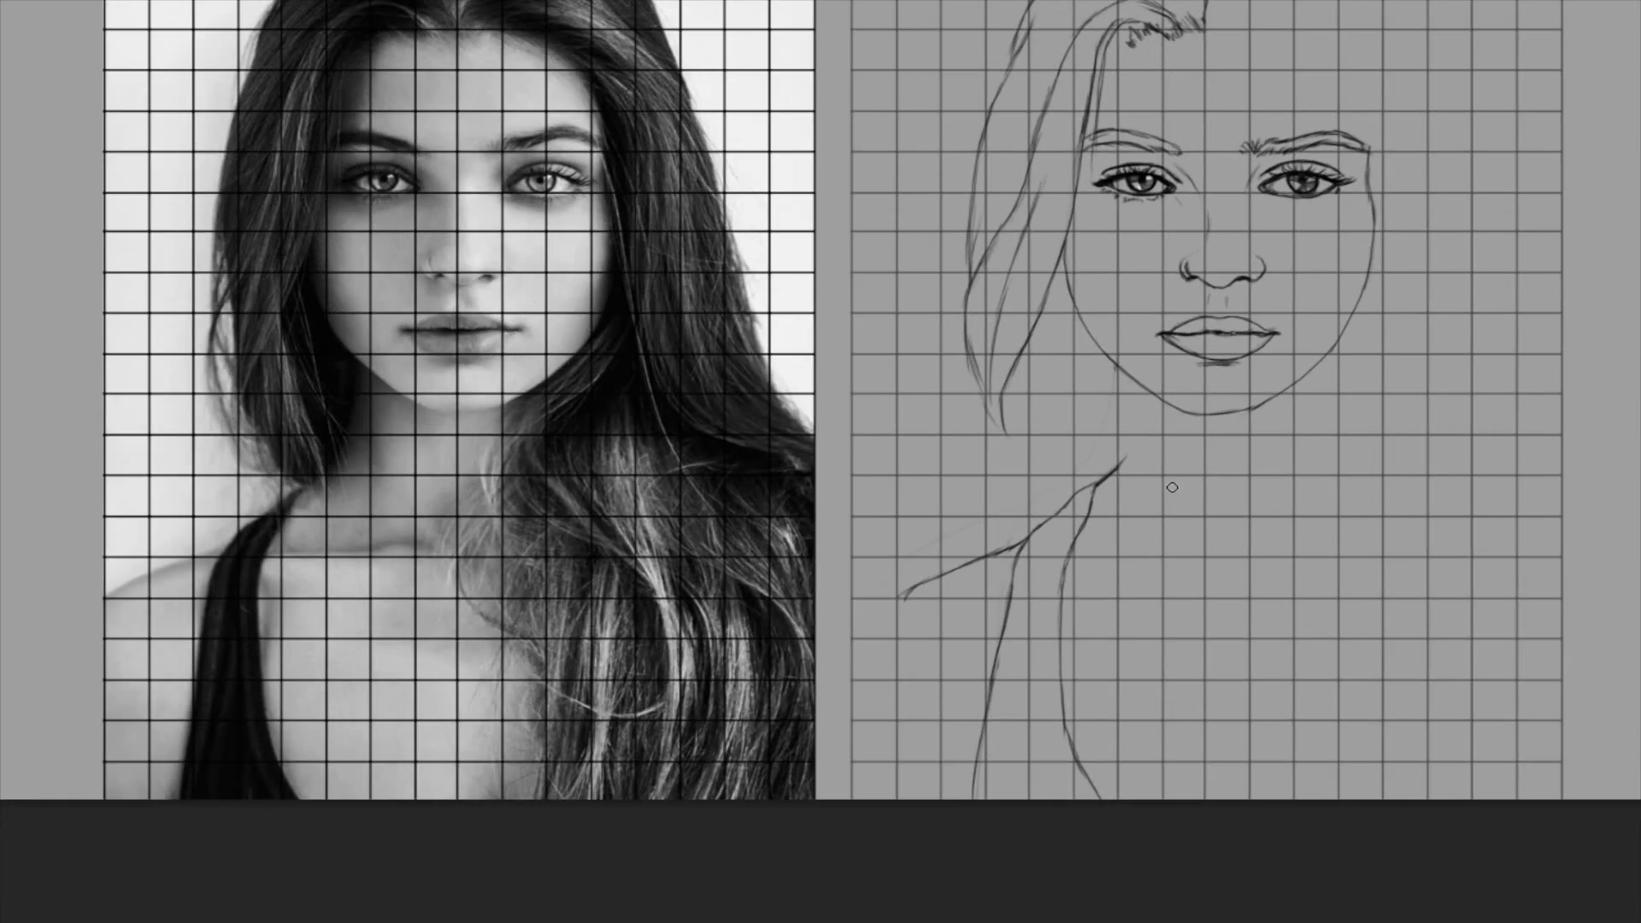
Redraw the left-hand neck line in a smooth curve from the jaw to the shoulder.
drag(1080, 461, 1139, 682)
key(shift+Left)
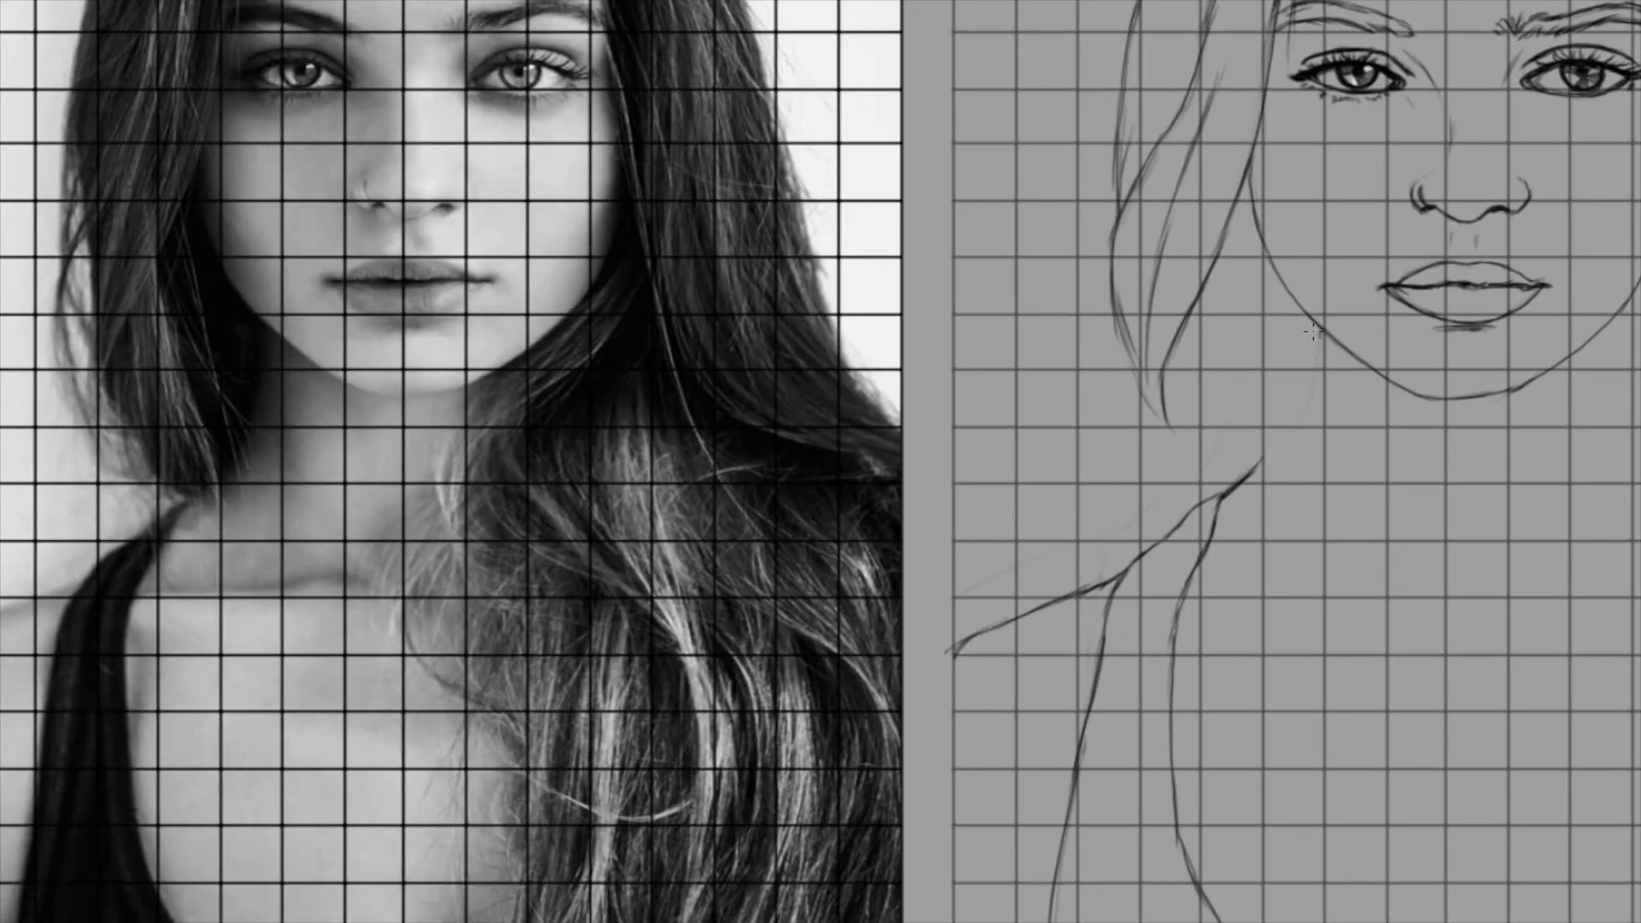
mouse_move(1311, 328)
mouse_down()
mouse_move(1306, 389)
mouse_move(1259, 464)
mouse_up()
drag(1320, 329, 1315, 335)
key(ctrl+t)
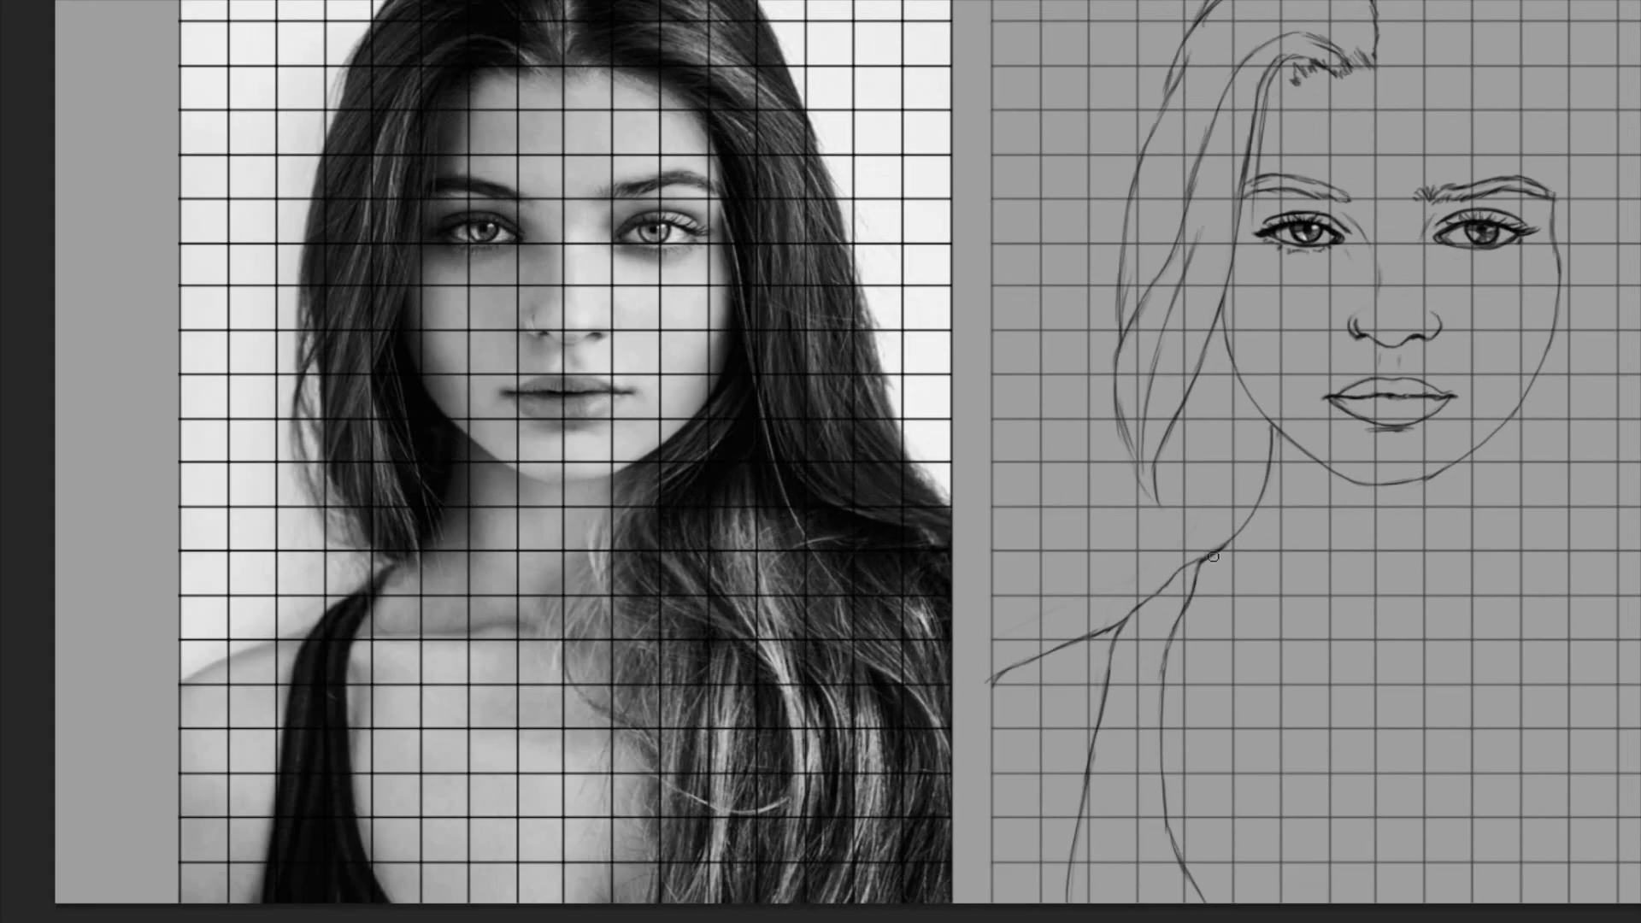
key(ctrl+z)
key(ctrl+z)
drag(1269, 420, 1230, 540)
key(ctrl+z)
mouse_move(1269, 420)
mouse_down()
mouse_move(1269, 467)
mouse_move(1232, 539)
mouse_up()
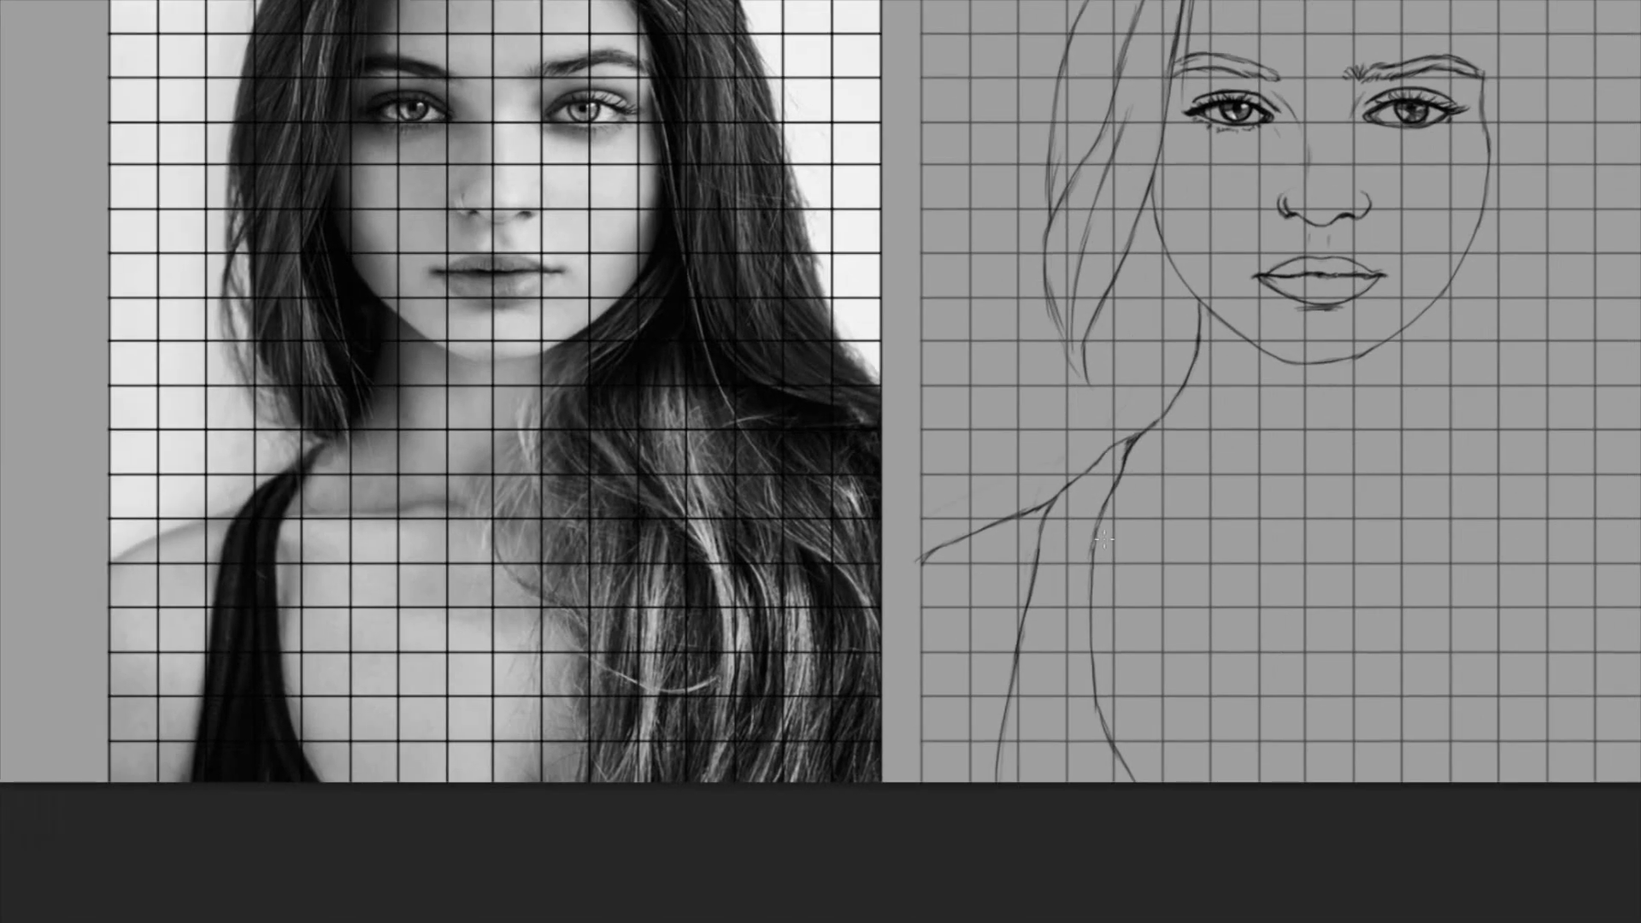
Add fold lines inside the top's strap, parallel to its outer and inner edges.
mouse_move(1114, 446)
mouse_down()
mouse_move(1056, 539)
mouse_move(1015, 780)
mouse_up()
drag(1111, 450, 1076, 610)
mouse_move(1078, 534)
mouse_down()
mouse_move(1075, 672)
mouse_move(1109, 780)
mouse_up()
key(ctrl+z)
drag(1044, 615, 1019, 780)
key(ctrl+z)
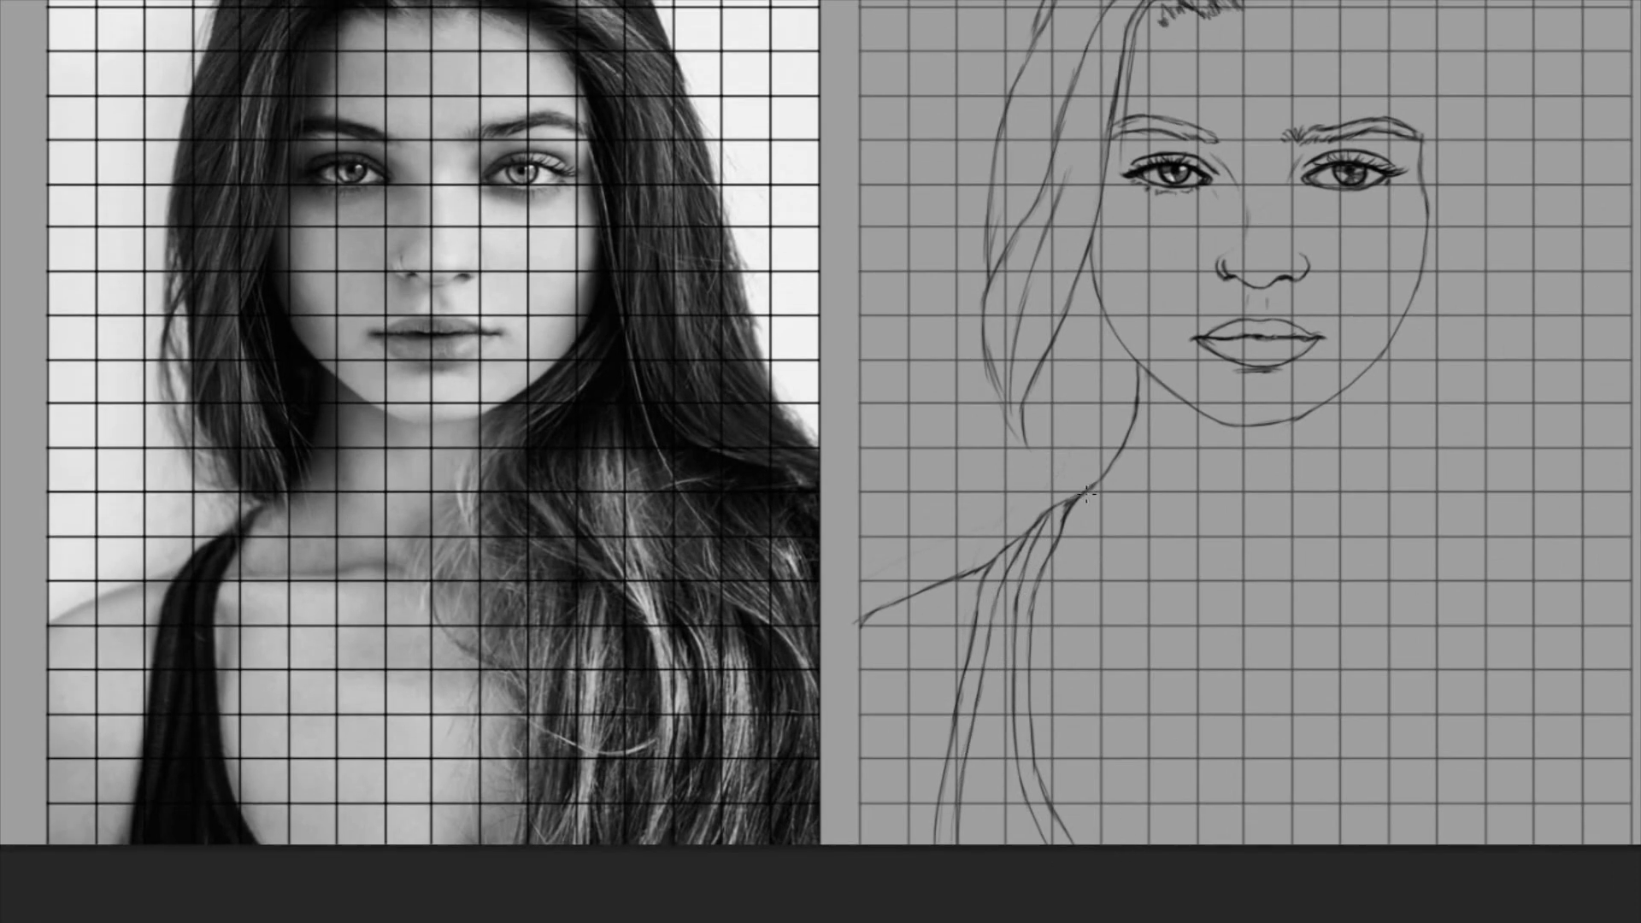
Extend the left-hand hair down to the shoulder and draw the right-hand side of the neck with the collarbone.
drag(1060, 486, 1025, 419)
drag(1099, 562, 1106, 622)
drag(994, 342, 1009, 397)
drag(1003, 229, 1010, 320)
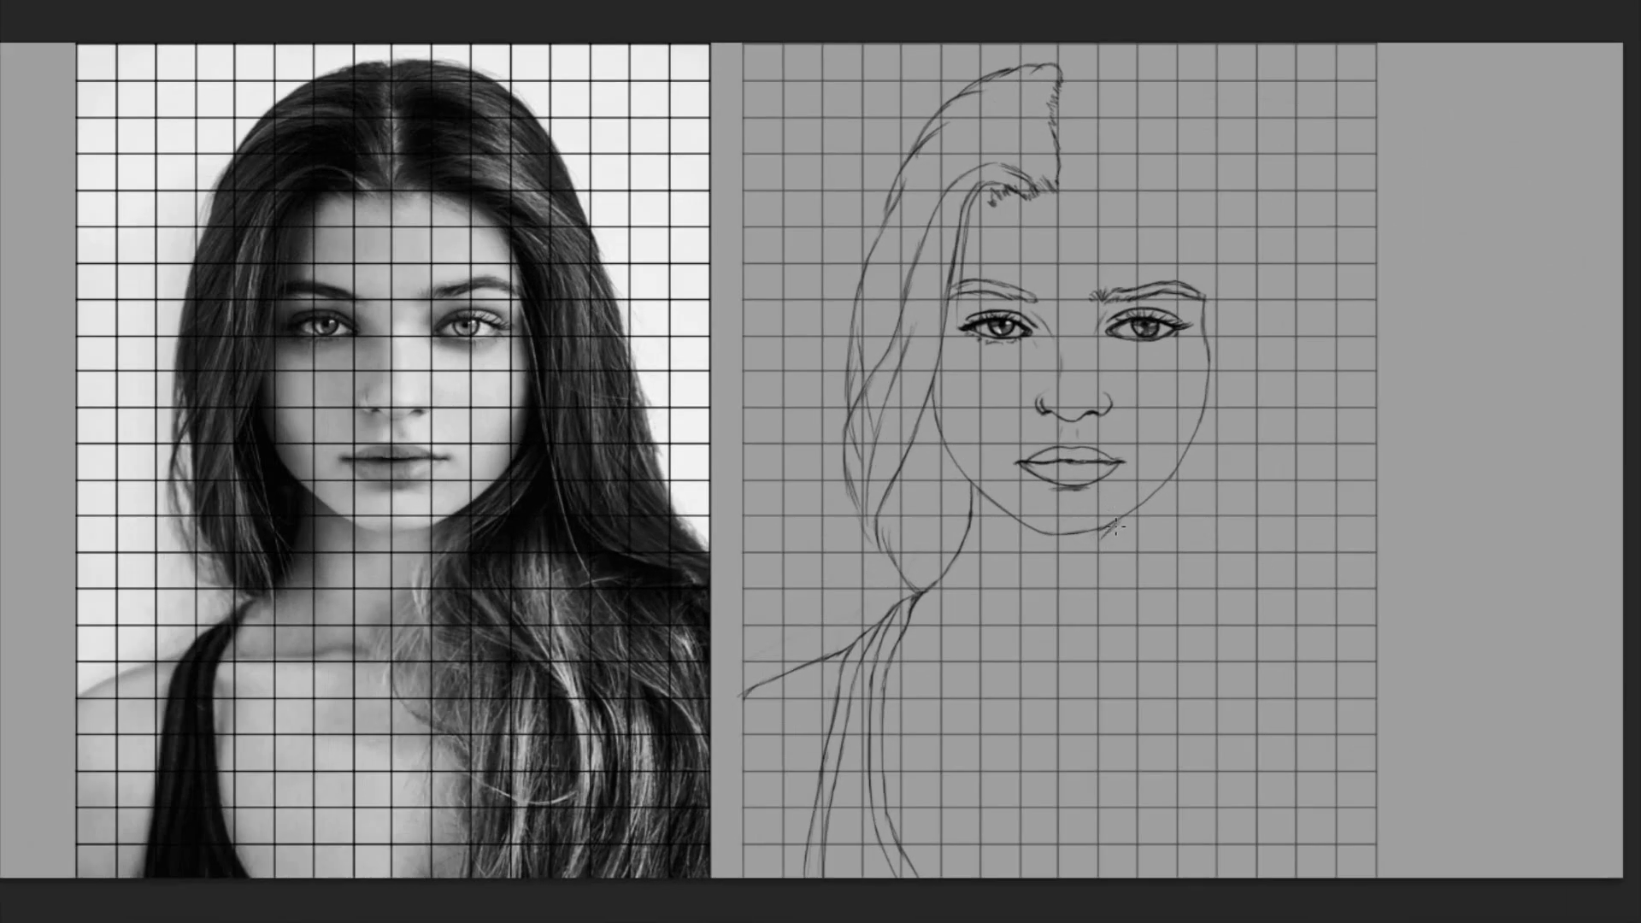
mouse_move(1108, 529)
mouse_down()
mouse_move(1095, 629)
mouse_move(1038, 660)
mouse_move(882, 657)
mouse_up()
Draw the inner edge of the right-hand hair along the temple and cheek, sweeping under the jaw.
drag(1206, 421, 1127, 524)
mouse_move(1205, 426)
mouse_down()
mouse_move(1081, 593)
mouse_move(1215, 474)
mouse_up()
mouse_move(1216, 452)
mouse_down()
mouse_move(1166, 519)
mouse_move(1087, 577)
mouse_up()
mouse_move(1190, 252)
mouse_down()
mouse_move(1220, 362)
mouse_move(1215, 346)
mouse_up()
drag(1201, 244, 1214, 344)
Draw the hairline from the centre parting across the right-hand side of the forehead to the temple.
mouse_move(1064, 193)
mouse_down()
mouse_move(1080, 167)
mouse_move(1128, 156)
mouse_move(1226, 211)
mouse_up()
key(ctrl+z)
drag(1103, 158, 1237, 194)
drag(1095, 191, 1118, 173)
mouse_move(1117, 181)
mouse_down()
mouse_move(1155, 186)
mouse_move(1119, 200)
mouse_move(1147, 198)
mouse_up()
drag(1128, 191, 1188, 224)
drag(1160, 199, 1194, 263)
Draw the outer contour of the right-hand hair from the crown down over the shoulder to the grid's edge.
mouse_move(1060, 75)
mouse_down()
mouse_move(1080, 62)
mouse_move(1162, 79)
mouse_move(1217, 139)
mouse_move(1374, 551)
mouse_up()
drag(1281, 314, 1335, 504)
drag(1219, 405, 1256, 531)
drag(1383, 587, 1281, 558)
drag(1221, 495, 1282, 559)
drag(1211, 509, 1382, 596)
Draw long strands running beside the right-hand cheek and falling over the neck and chest.
drag(1189, 263, 1214, 503)
drag(1201, 417, 1237, 611)
drag(1114, 570, 1147, 610)
drag(1101, 557, 1191, 677)
mouse_move(1081, 593)
mouse_down()
mouse_move(1139, 675)
mouse_move(1179, 655)
mouse_up()
mouse_move(1102, 561)
mouse_down()
mouse_move(1181, 653)
mouse_move(1113, 805)
mouse_up()
key(ctrl+z)
drag(1123, 688, 1098, 876)
drag(1164, 705, 1126, 868)
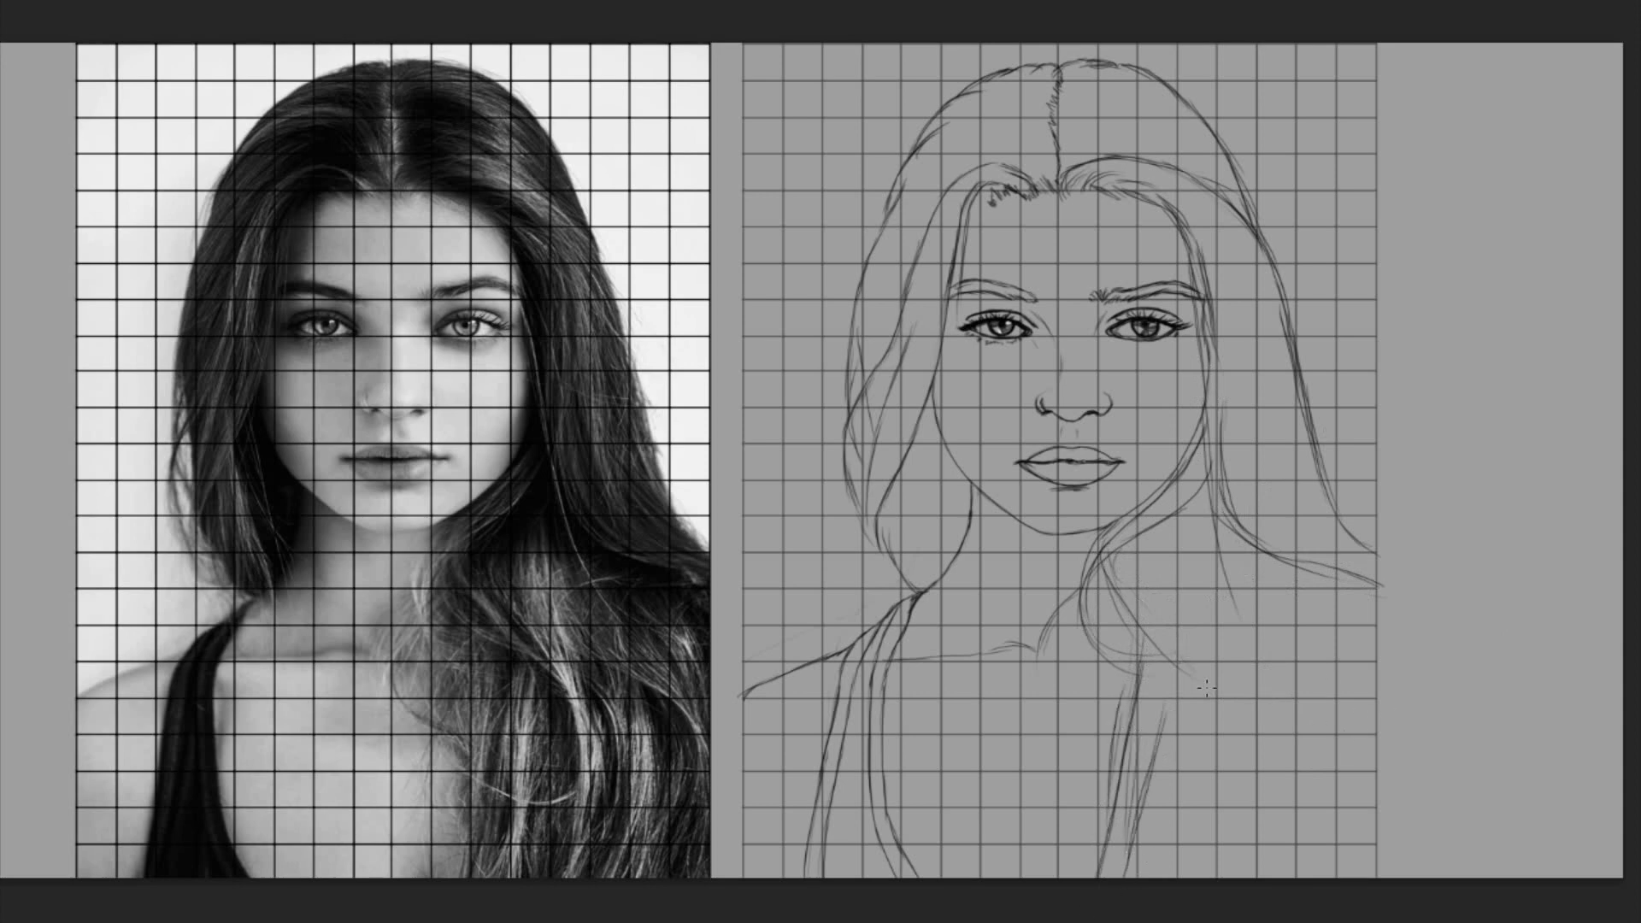
Add curved wavy locks over the chest below the right-hand side of the jaw.
drag(1083, 751, 1131, 791)
drag(1228, 689, 1202, 820)
key(ctrl+z)
mouse_move(1145, 539)
mouse_down()
mouse_move(1234, 736)
mouse_move(1217, 791)
mouse_up()
drag(1220, 658, 1210, 822)
drag(1199, 494, 1248, 731)
drag(1203, 586, 1245, 784)
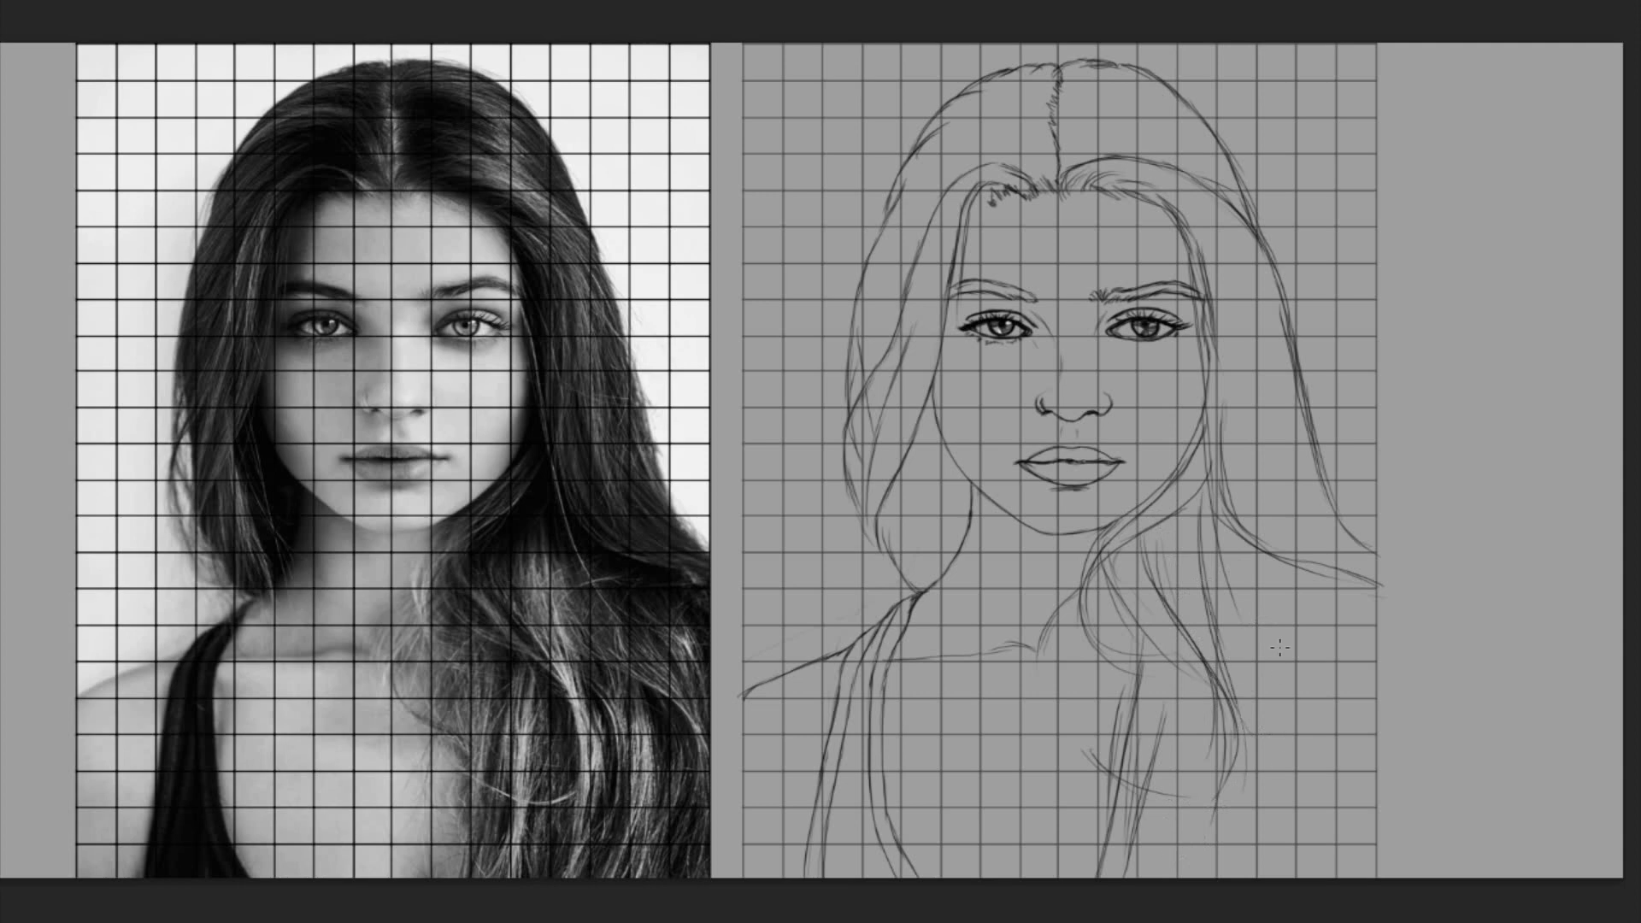
Draw wavy locks spreading over the right-hand shoulder and down along the grid's outer edge.
drag(1193, 575, 1289, 663)
drag(1210, 601, 1293, 659)
drag(1341, 716, 1367, 763)
mouse_move(1256, 632)
mouse_down()
mouse_move(1369, 745)
mouse_move(1372, 831)
mouse_up()
drag(1366, 754, 1326, 870)
Add loose strands to the left-hand hair tip, the inner chest locks and the right-hand shoulder hair.
drag(852, 456, 894, 605)
drag(899, 494, 867, 597)
mouse_move(1064, 601)
mouse_down()
mouse_move(1092, 660)
mouse_move(1111, 731)
mouse_up()
drag(1090, 661, 1068, 839)
drag(1213, 586, 1246, 569)
drag(1264, 564, 1196, 642)
mouse_move(1298, 606)
mouse_down()
mouse_move(1379, 752)
mouse_move(1382, 675)
mouse_up()
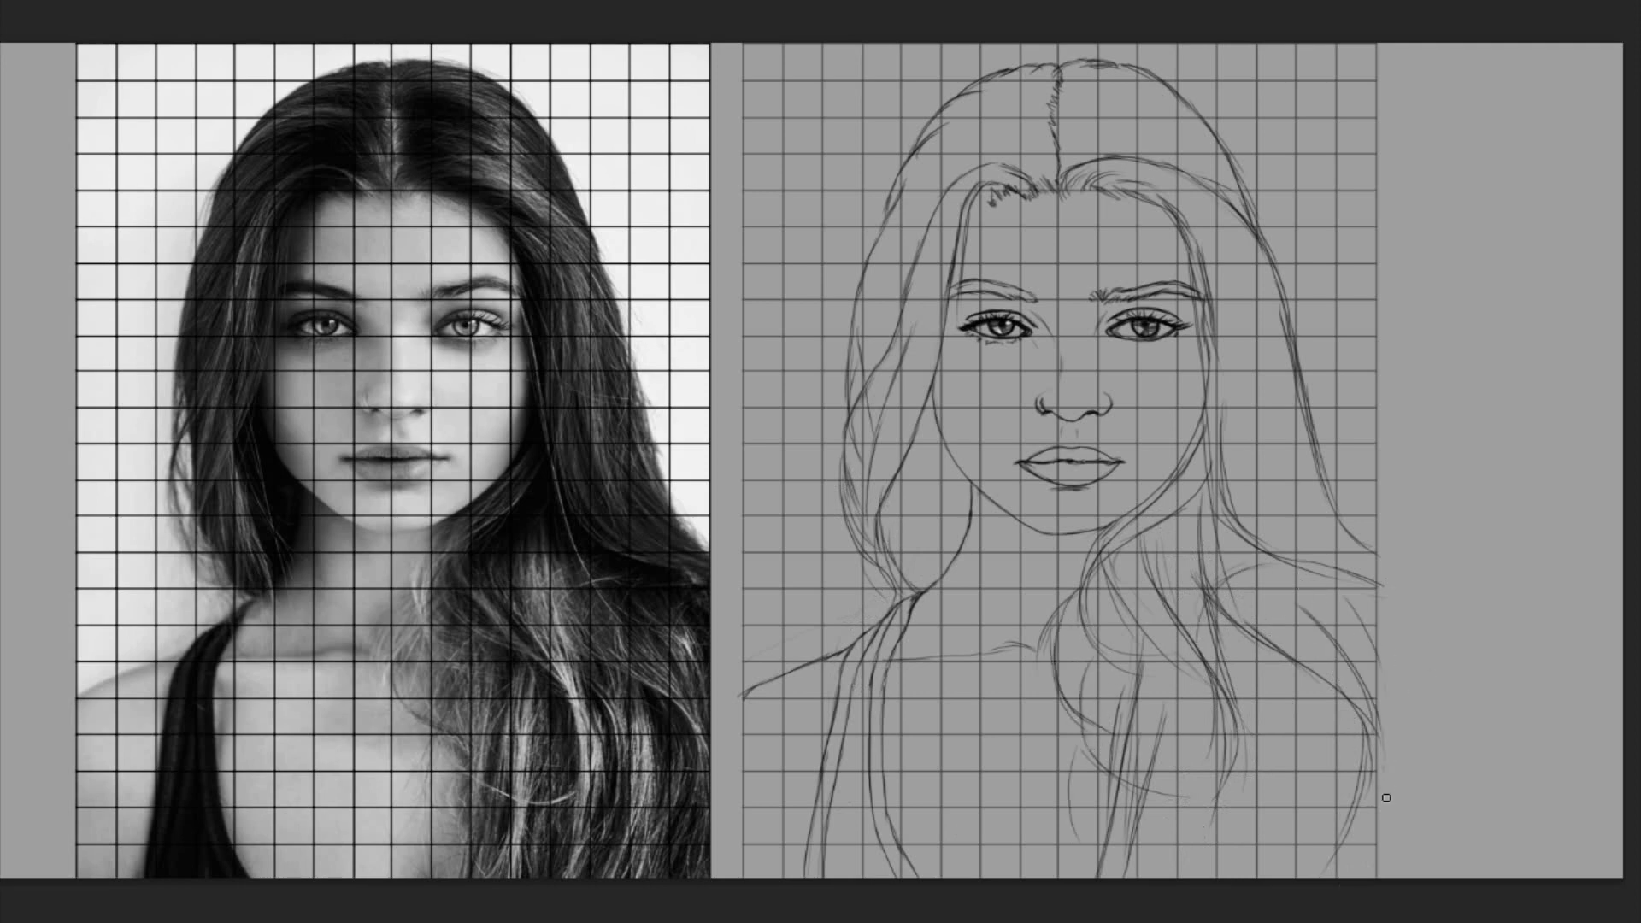
Add fine strands beside the right-hand temple and cheek and one long strand inside the outer hair.
drag(1172, 209, 1211, 261)
mouse_move(1177, 216)
mouse_down()
mouse_move(1220, 294)
mouse_move(1231, 368)
mouse_up()
drag(1211, 289, 1227, 471)
drag(1228, 348, 1223, 448)
drag(1198, 255, 1211, 313)
drag(1206, 289, 1216, 409)
drag(1219, 248, 1300, 528)
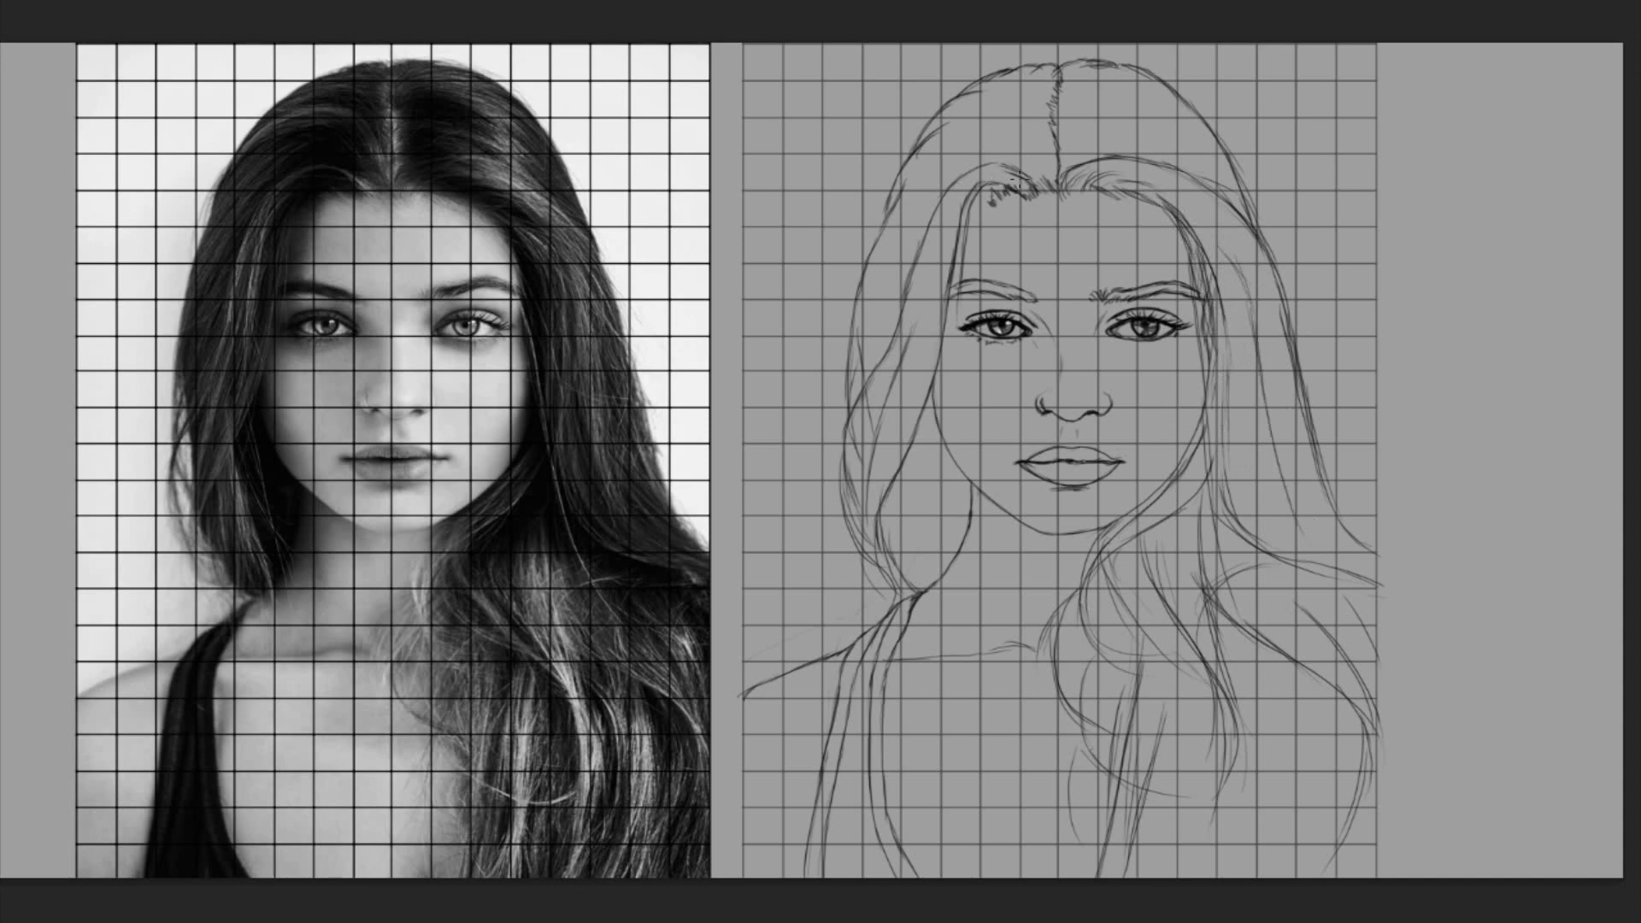
Draw curved strands across the crown on both sides of the centre parting.
drag(932, 141, 1045, 171)
key(ctrl+z)
mouse_move(919, 154)
mouse_down()
mouse_move(996, 126)
mouse_move(1041, 161)
mouse_up()
drag(1005, 91, 1060, 128)
drag(887, 225, 947, 146)
drag(1073, 128, 1183, 180)
mouse_move(1063, 91)
mouse_down()
mouse_move(1171, 145)
mouse_move(1234, 206)
mouse_up()
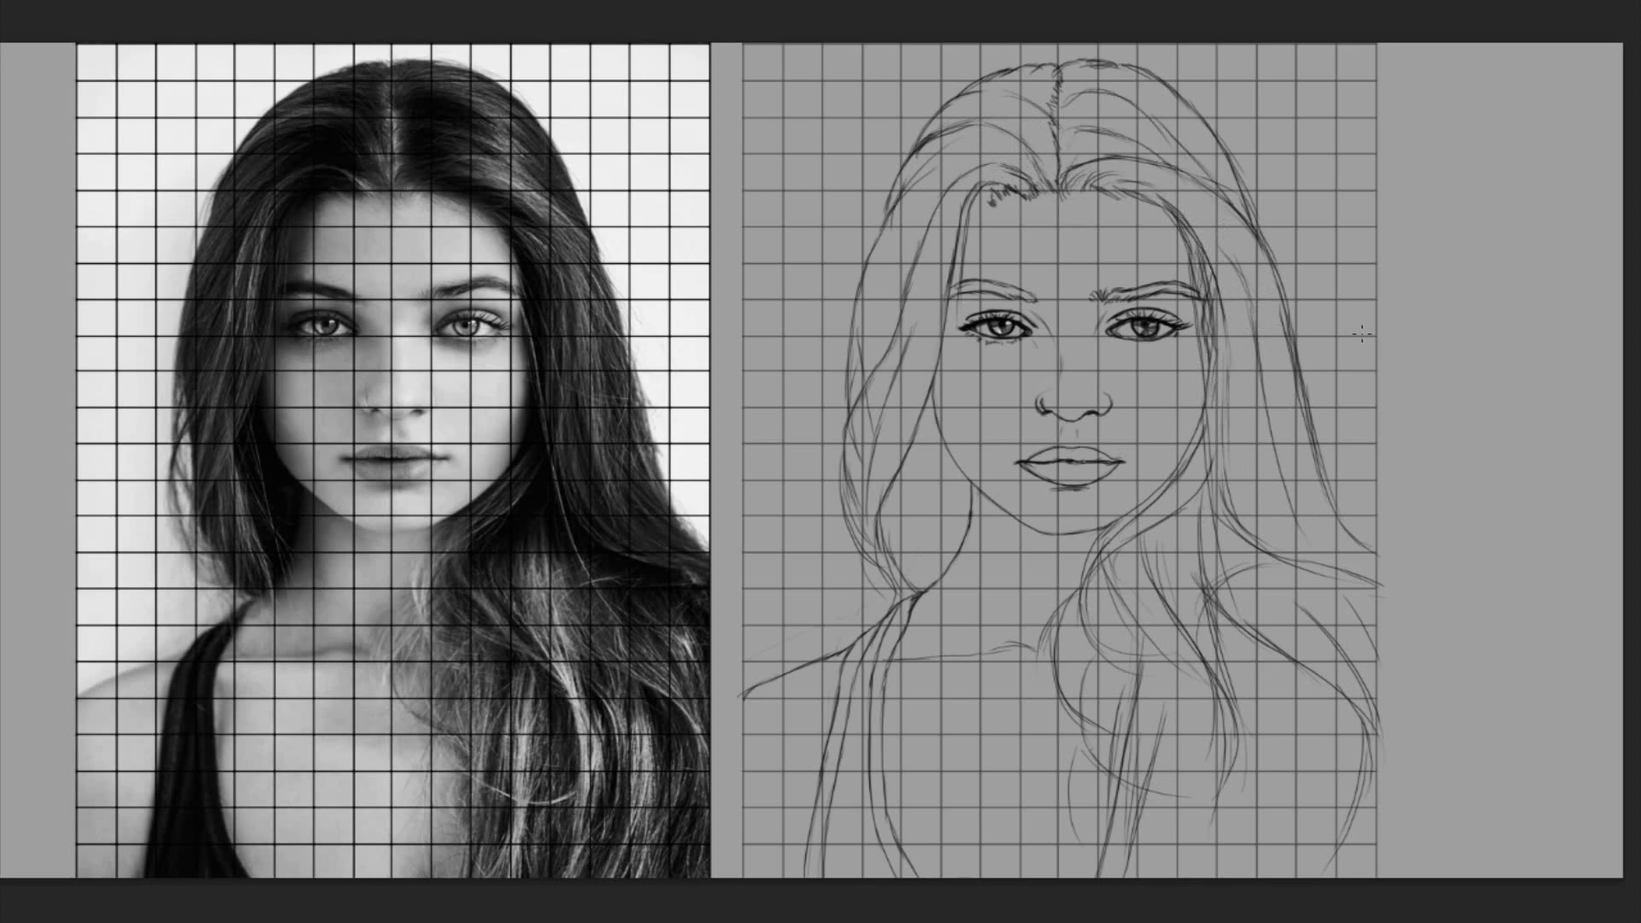
Detail the face with lower lashes on the right-hand eye, hair strokes in both eyebrows and shading on the lips.
mouse_move(1031, 466)
mouse_down()
mouse_move(1100, 462)
mouse_move(1097, 496)
mouse_up()
drag(963, 237, 936, 386)
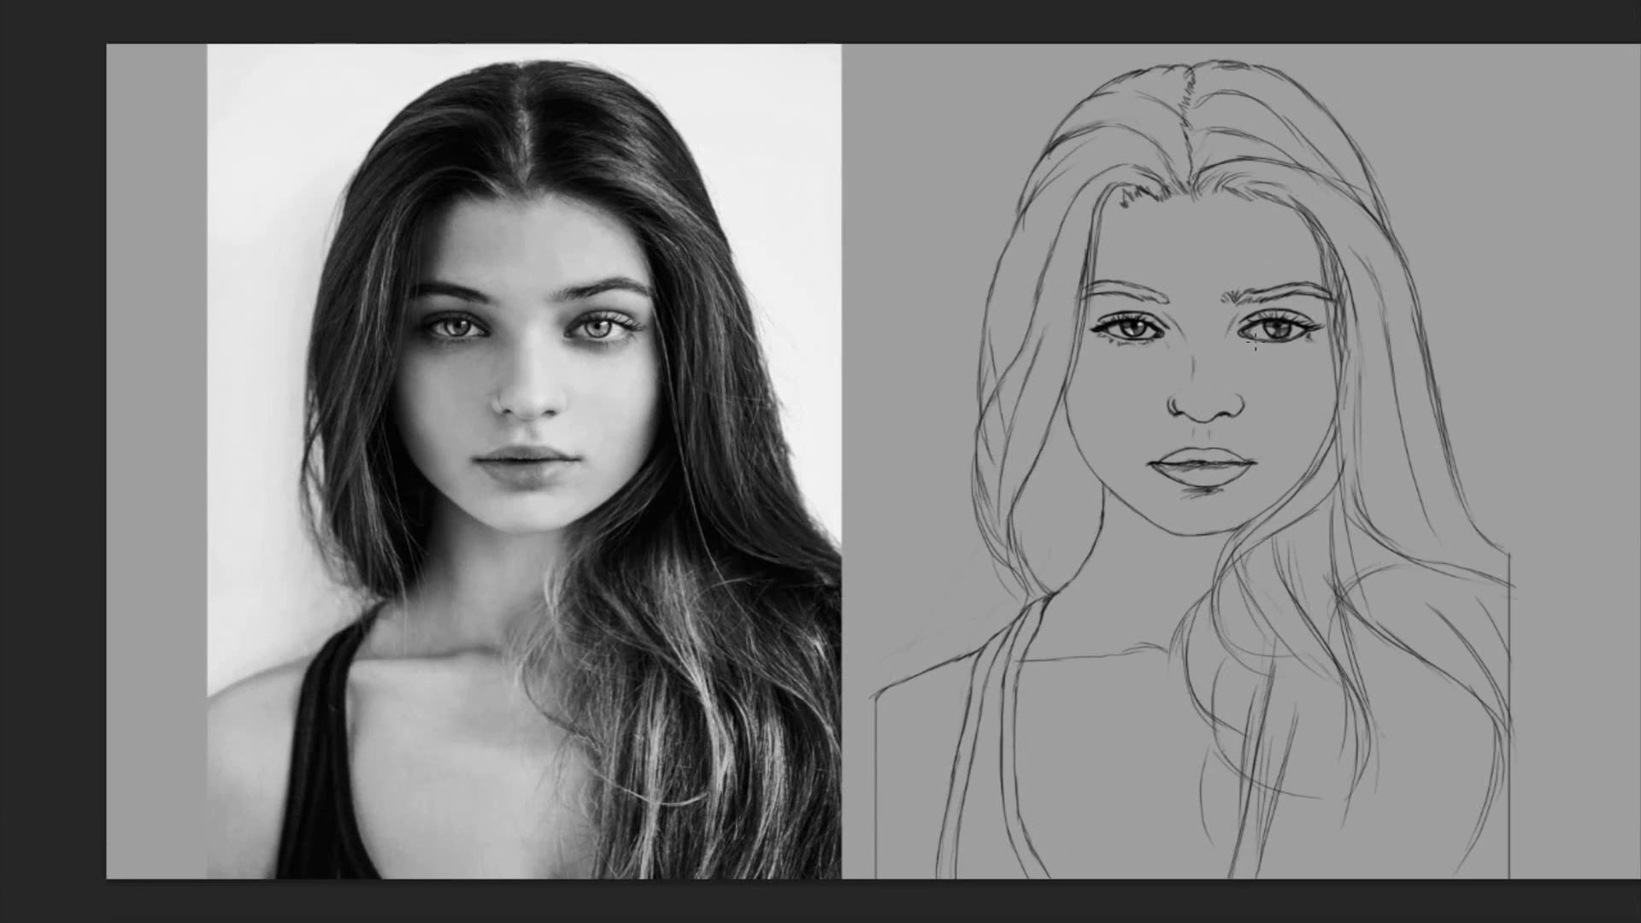
drag(1255, 341, 1308, 338)
click(1283, 348)
key(ctrl+d)
drag(1252, 291, 1320, 283)
drag(1167, 301, 1094, 295)
drag(1163, 458, 1235, 456)
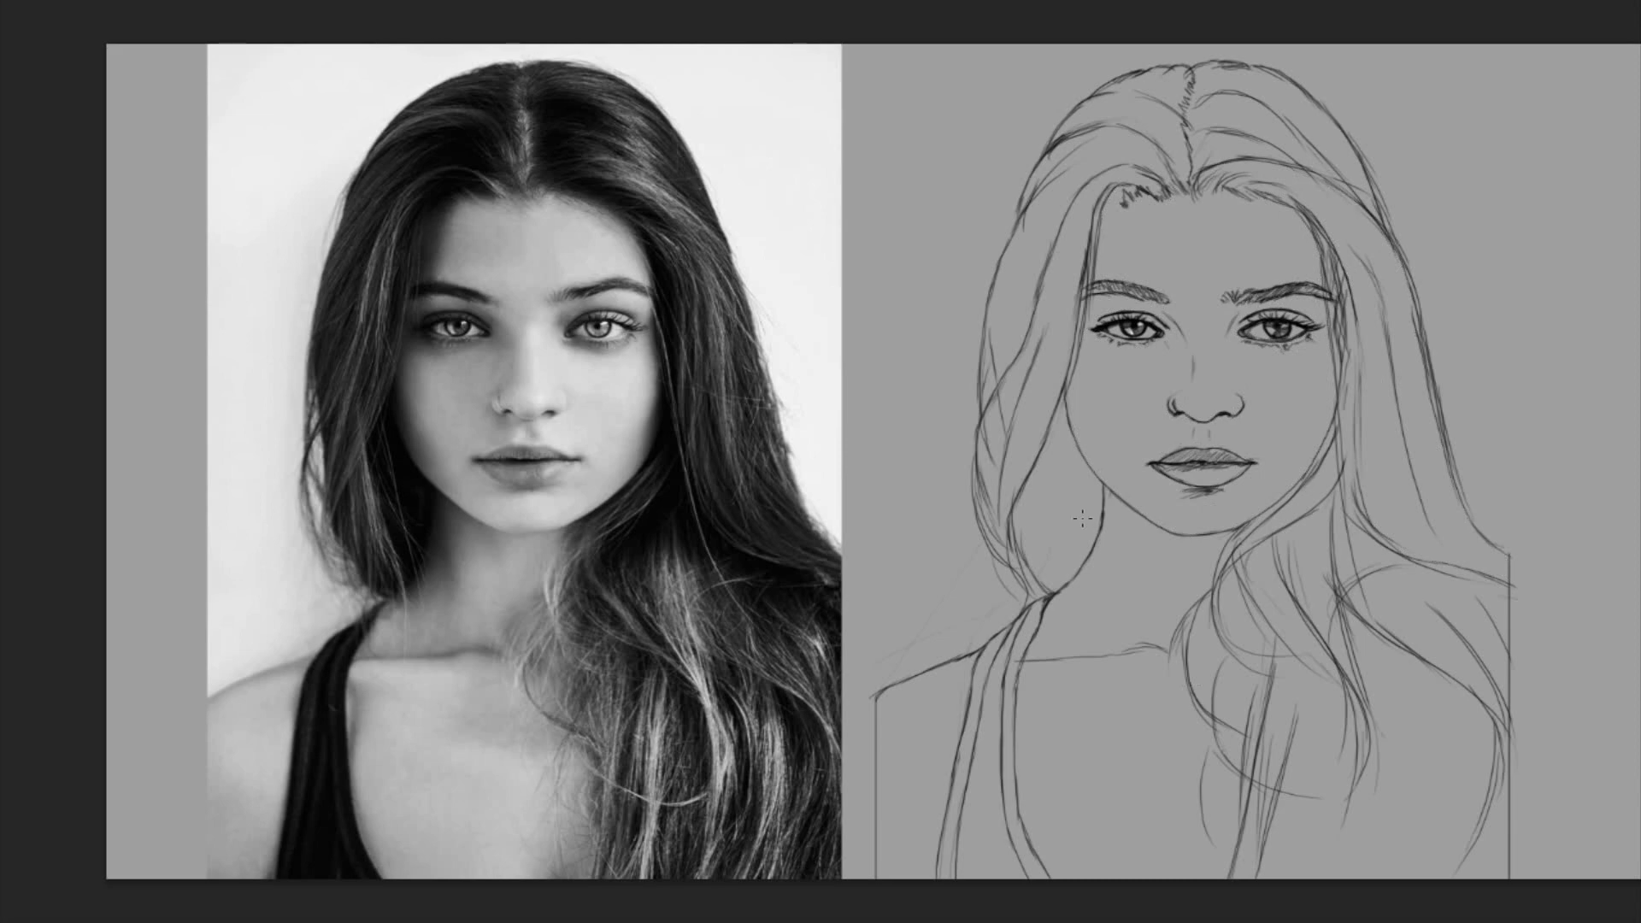
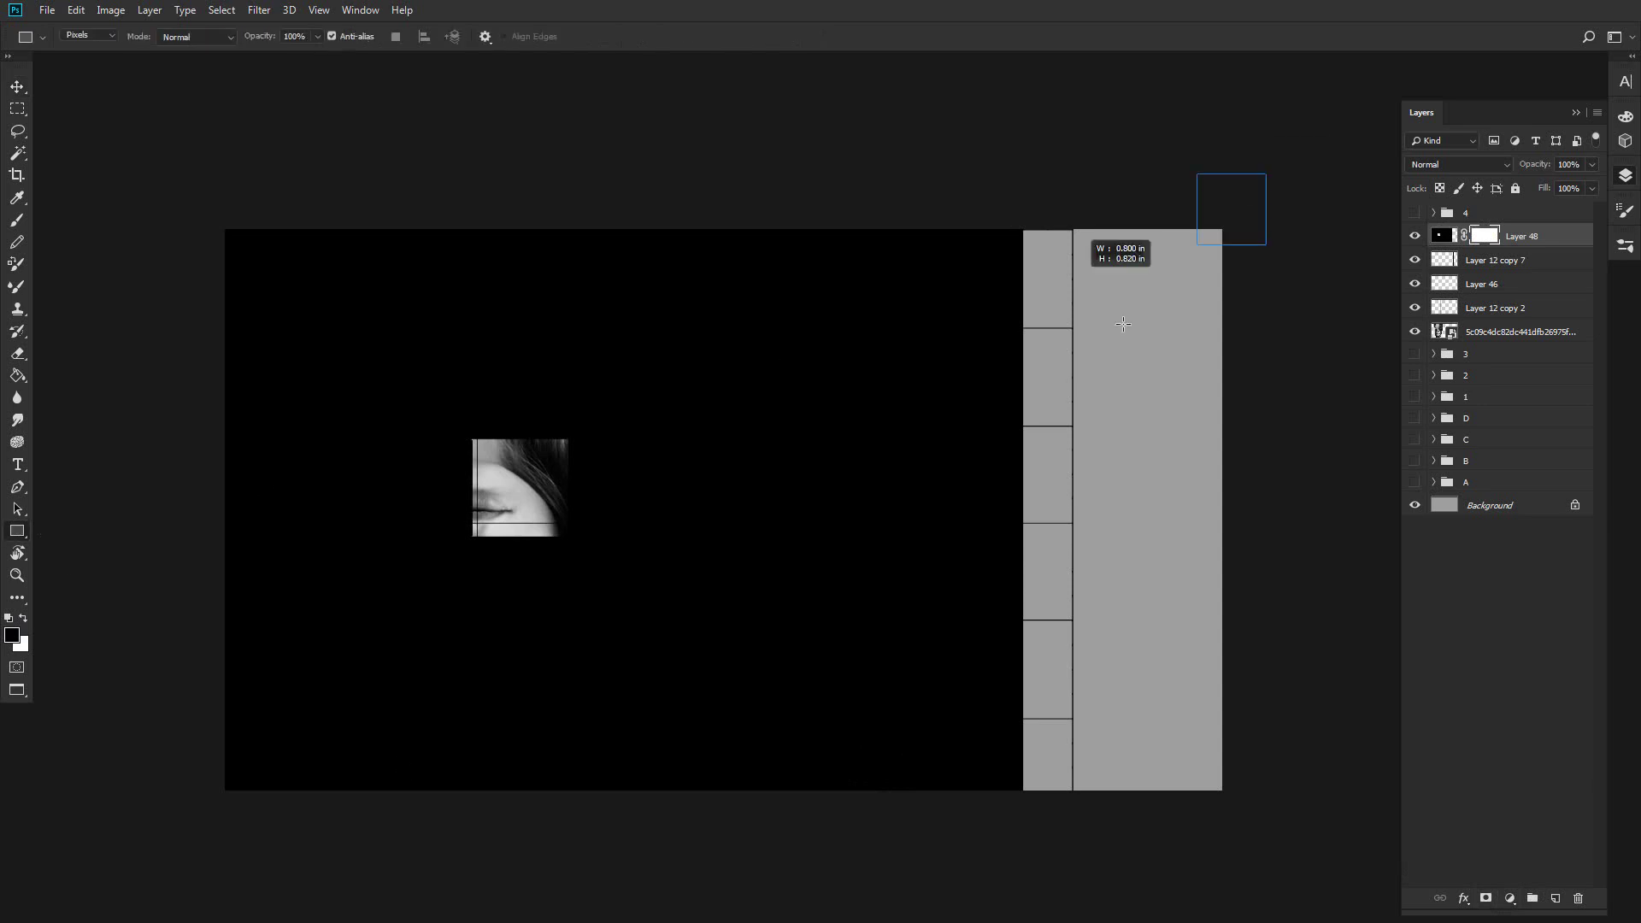
Unlink the mask of the black cover layer and shift the mask leftward to confine the cover to the photo side.
key(v)
click(1463, 236)
mouse_move(1125, 717)
mouse_down()
mouse_move(1055, 716)
mouse_move(1071, 716)
mouse_up()
click(1444, 236)
drag(582, 746, 658, 346)
key(ctrl+z)
Stretch a full-width band of the black cover down past the canvas's lower edge and reposition the cover over the photo.
key(m)
drag(212, 281, 1234, 448)
key(ctrl+t)
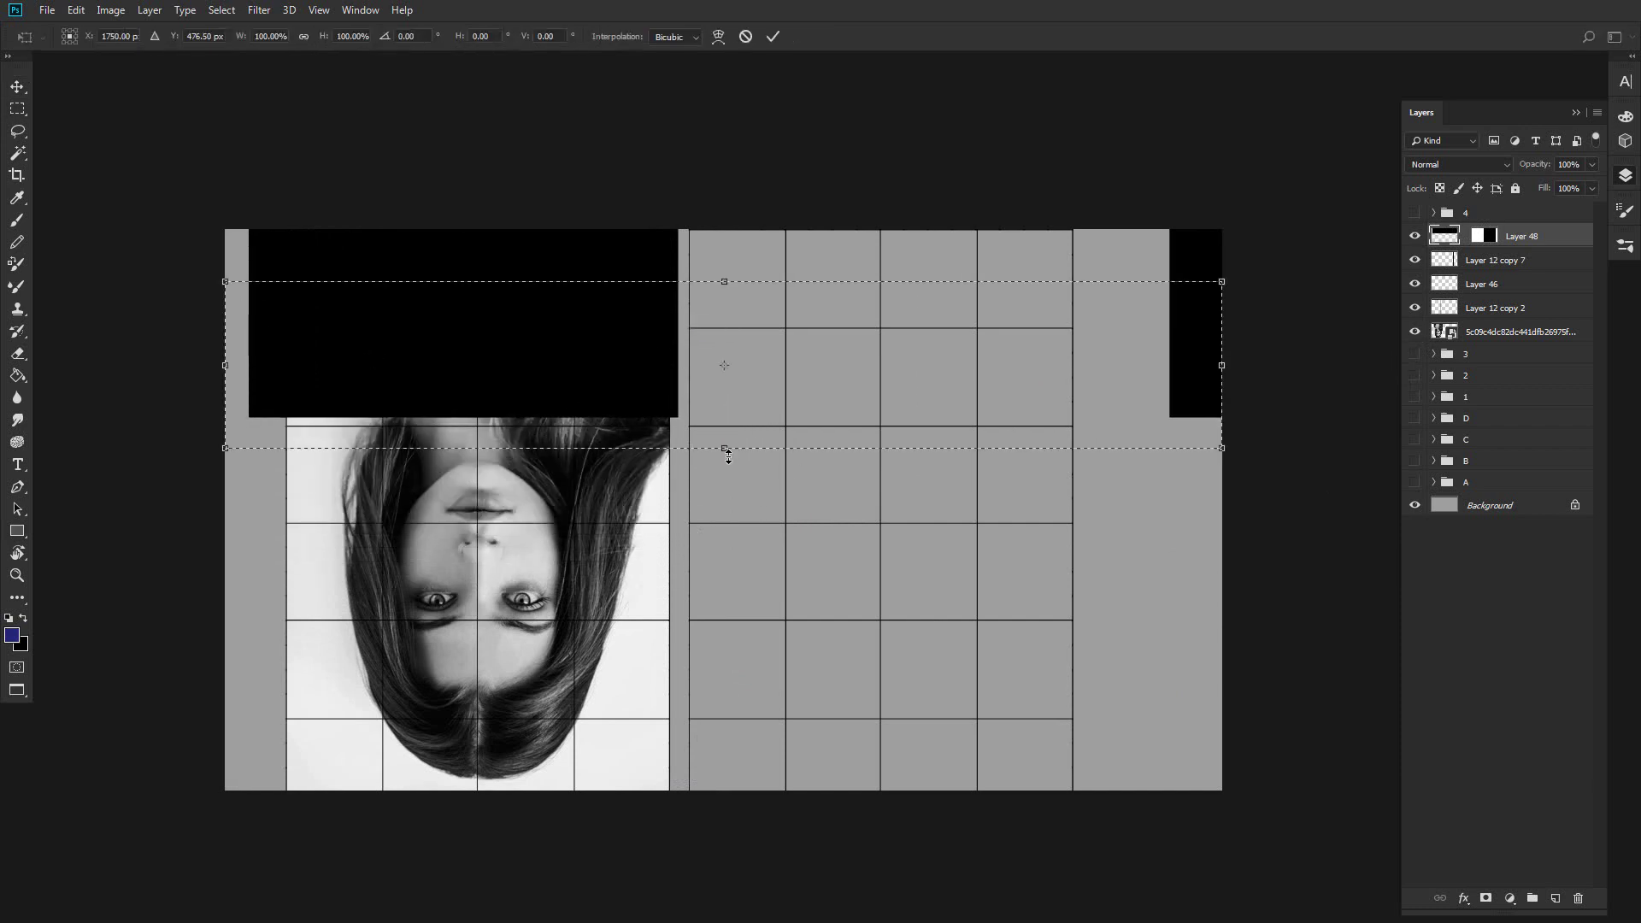
drag(724, 449, 724, 918)
key(Return)
key(ctrl+d)
key(v)
drag(1106, 496, 667, 813)
drag(940, 388, 1182, 545)
Stretch the cover's upper part above the canvas and place its opening over the cell with the left half of the mouth.
key(m)
drag(1235, 487, 212, 392)
key(ctrl+t)
drag(725, 392, 846, 58)
key(Return)
key(ctrl+d)
key(v)
drag(729, 696, 868, 665)
drag(726, 791, 633, 697)
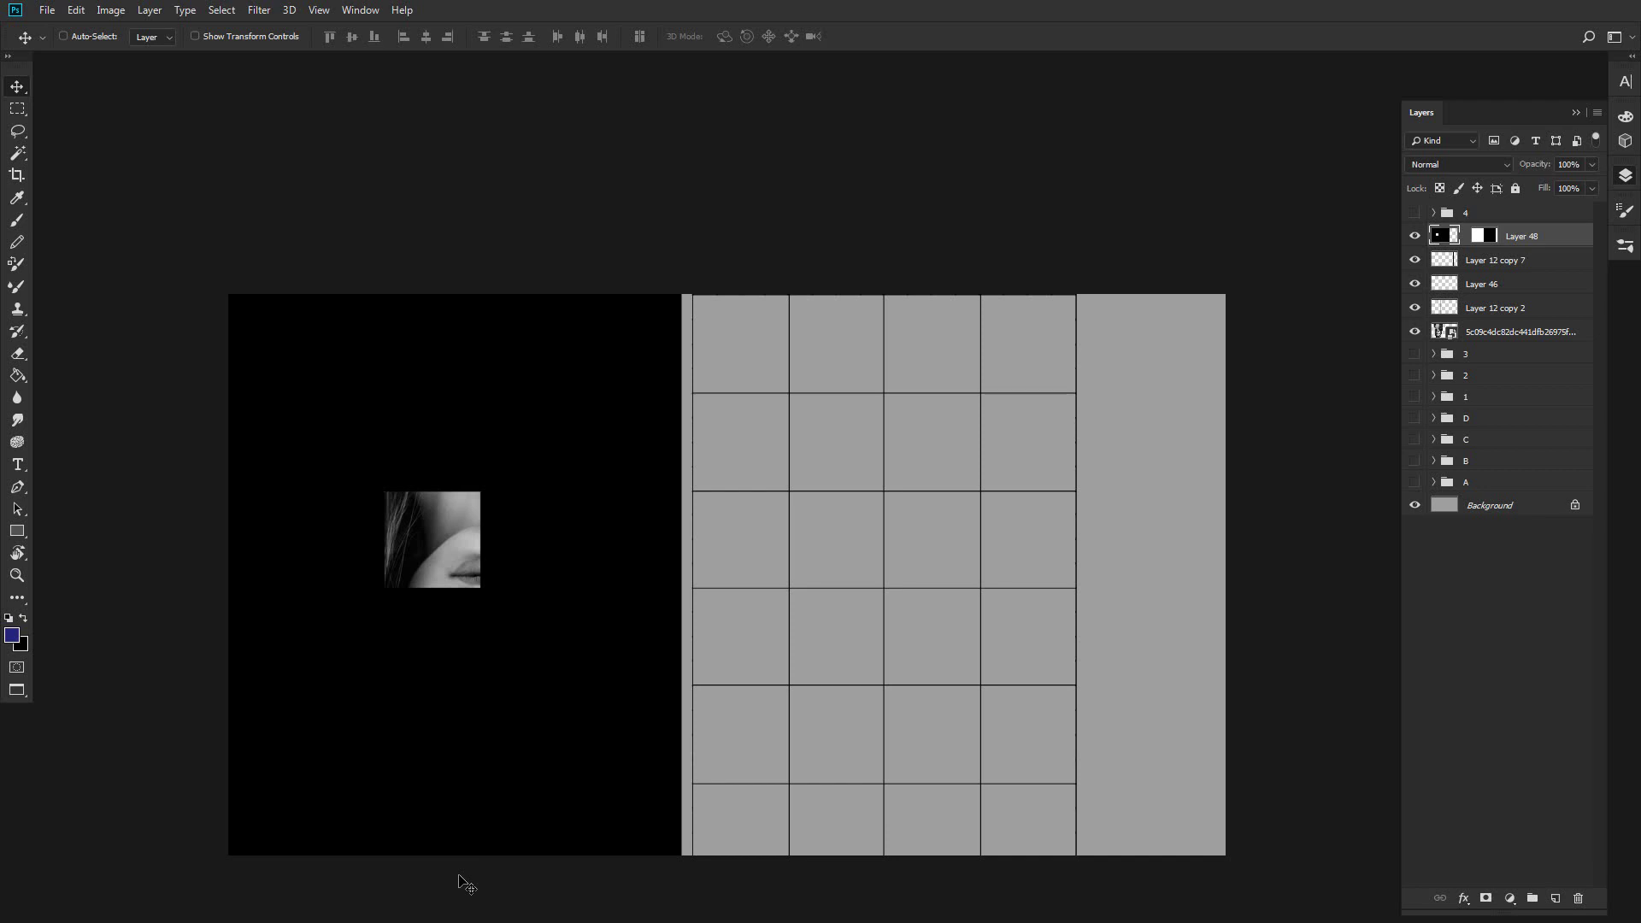
Add a new layer and sketch the left half of the chin curve and lips in black in the matching grid cell.
click(1555, 898)
key(b)
drag(784, 704, 818, 701)
drag(804, 715, 811, 656)
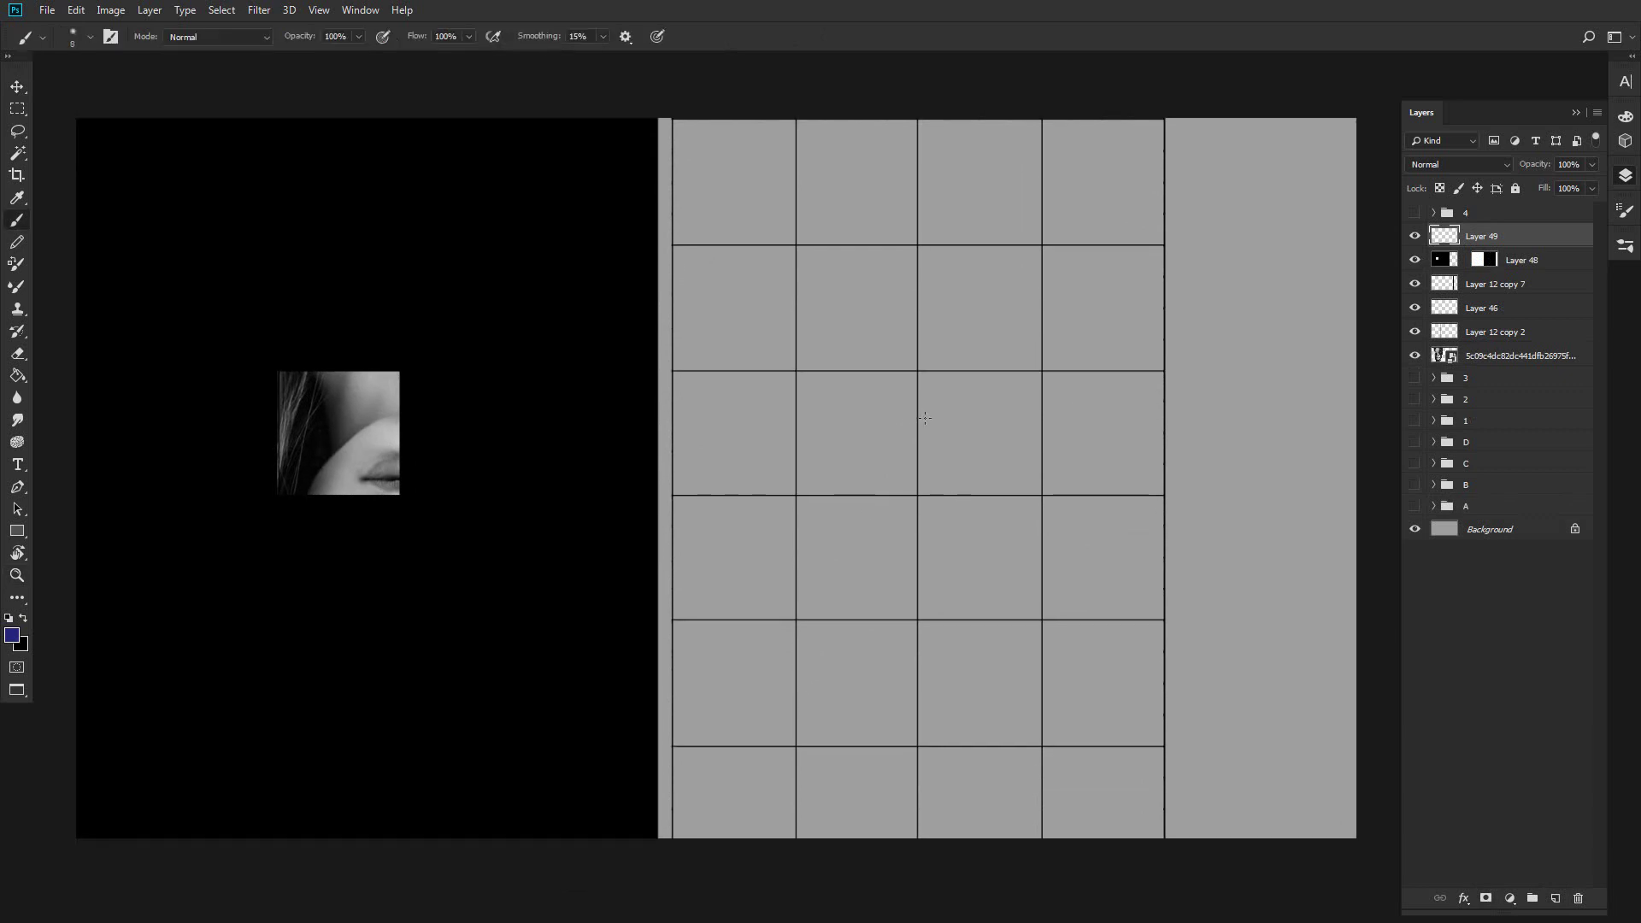
key(d)
mouse_move(837, 472)
mouse_down()
mouse_move(913, 416)
mouse_move(874, 420)
mouse_move(872, 439)
mouse_move(893, 422)
mouse_move(872, 434)
mouse_move(900, 442)
mouse_move(873, 424)
mouse_move(839, 474)
mouse_move(864, 499)
mouse_move(908, 484)
mouse_up()
key(ctrl+z)
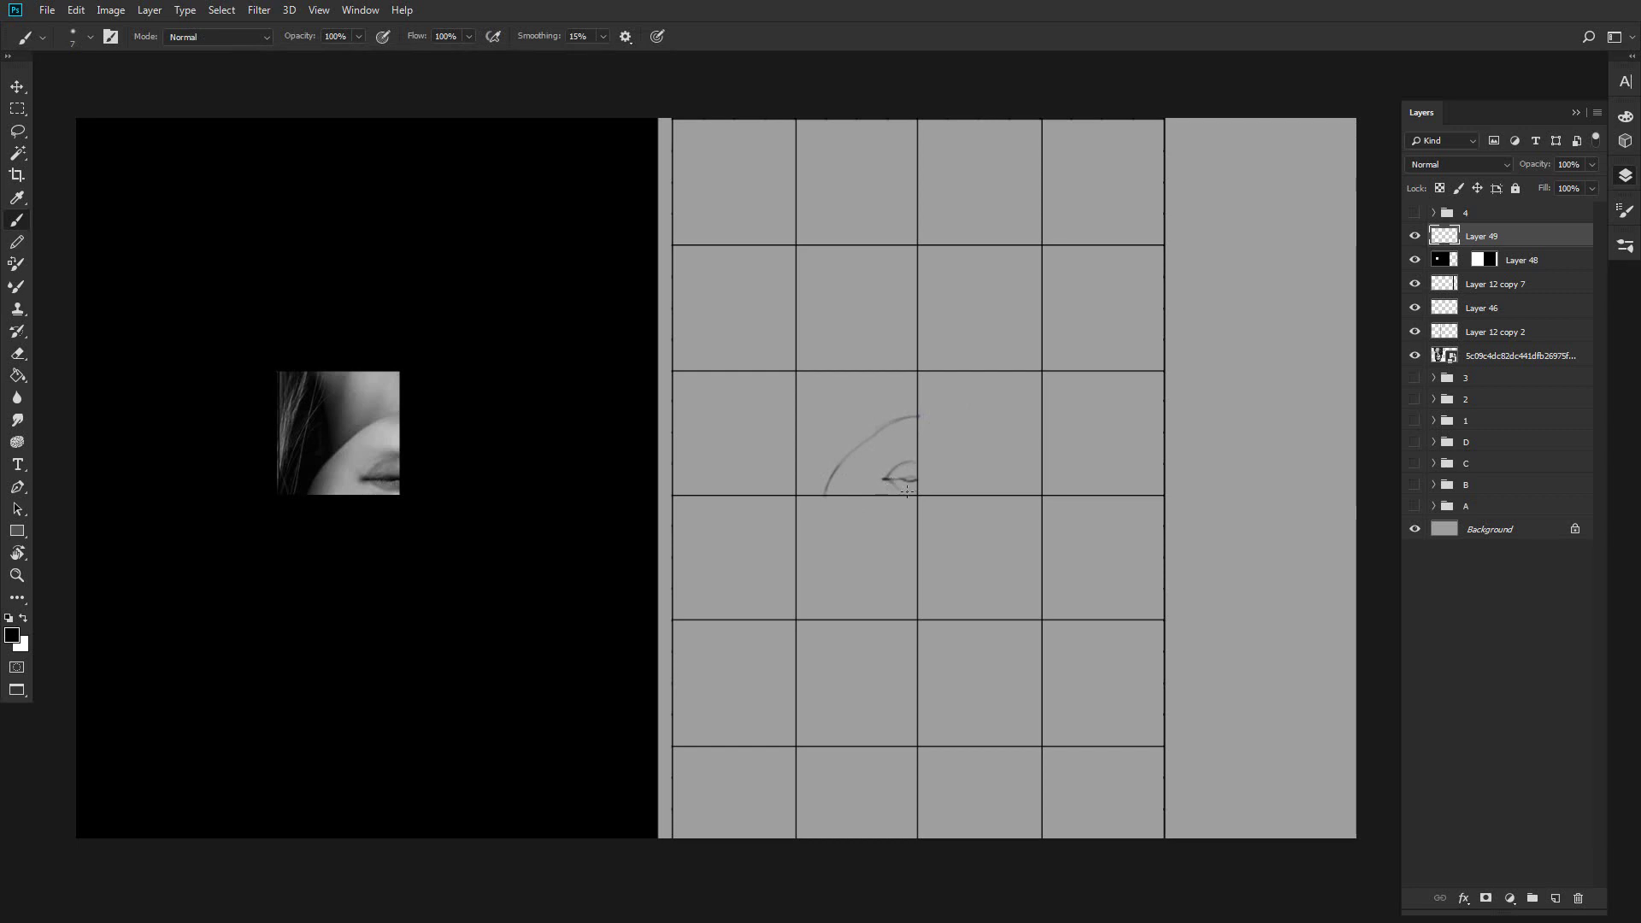
key(e)
key(b)
Draw hair and neck strands beside the left-hand jaw in the same grid cell.
mouse_move(823, 499)
mouse_down()
mouse_move(829, 469)
mouse_move(827, 491)
mouse_up()
drag(838, 374, 818, 491)
drag(819, 381, 797, 479)
drag(818, 381, 788, 503)
Select the left-hand chin curve and move it slightly upward with Free Transform.
key(l)
drag(823, 509, 827, 512)
key(ctrl+t)
drag(885, 393, 885, 382)
key(Return)
Adjust the size and placement of the half-drawn lips and the surrounding lines with Free Transform.
mouse_move(944, 483)
mouse_down()
mouse_move(849, 489)
mouse_move(935, 502)
mouse_up()
drag(935, 502, 899, 452)
key(ctrl+t)
key(Return)
key(ctrl+d)
drag(855, 533, 859, 504)
key(ctrl+t)
drag(881, 455, 878, 452)
key(Return)
Reveal the photo cell with the right half of the mouth and complete the lips in the neighbouring grid cell.
key(b)
click(1526, 262)
key(v)
drag(565, 666, 688, 669)
click(1509, 240)
key(b)
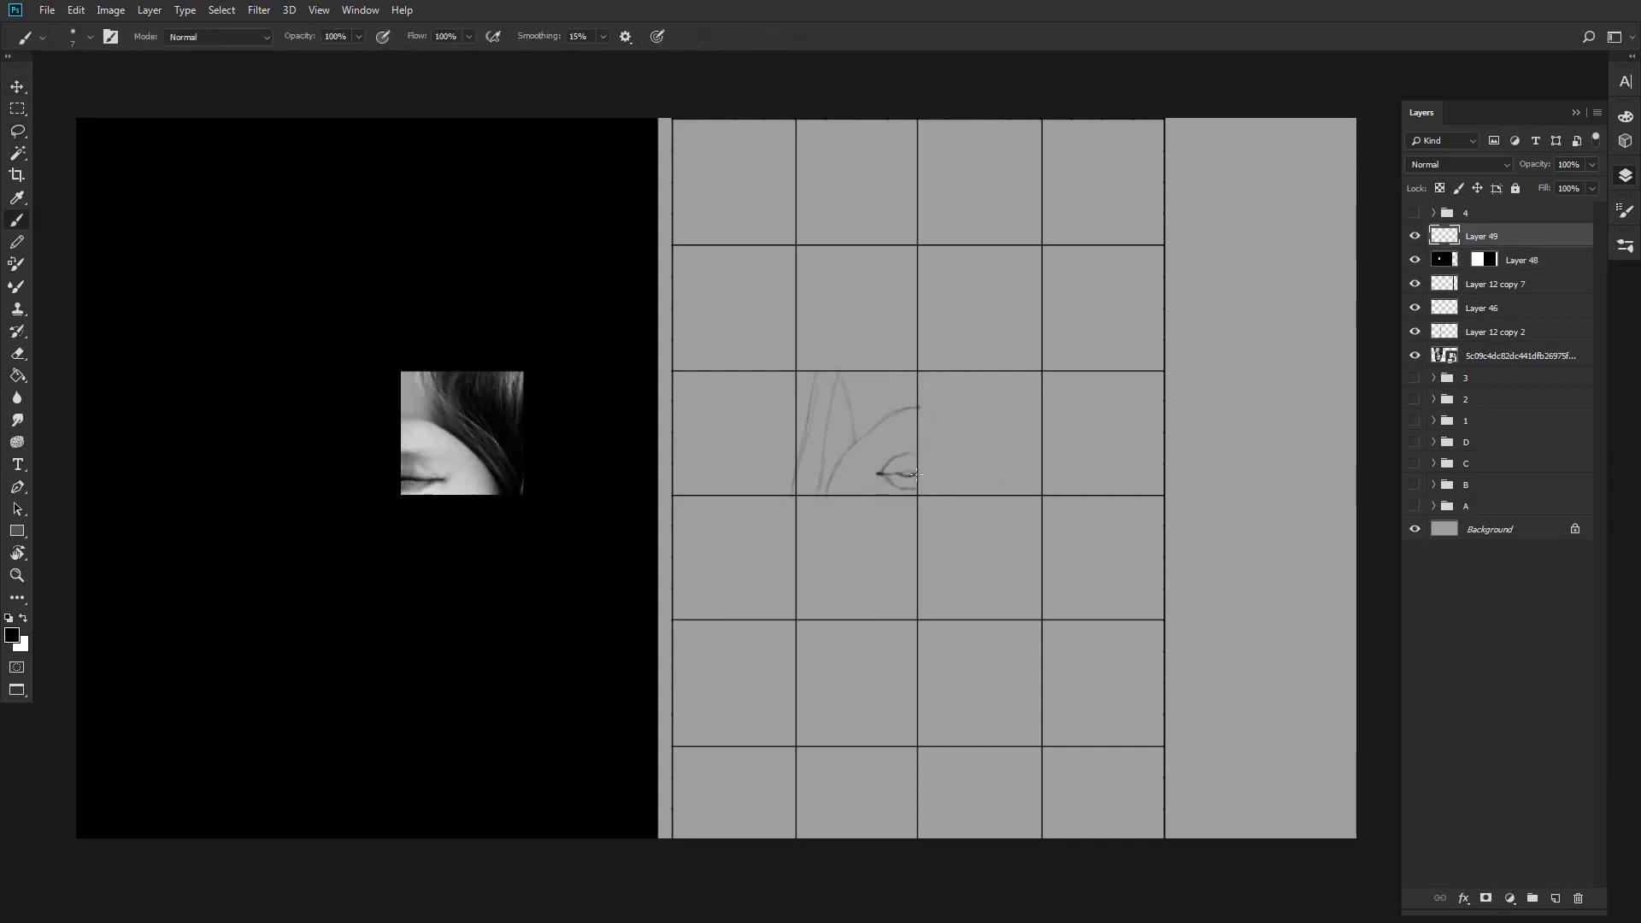
mouse_move(916, 474)
mouse_down()
mouse_move(900, 478)
mouse_move(975, 486)
mouse_move(923, 487)
mouse_up()
key(e)
key(b)
Draw the right half of the chin and jaw curve and clean up its top with the Eraser.
drag(894, 410, 945, 405)
drag(1015, 465, 1022, 492)
key(e)
drag(913, 406, 964, 420)
key(b)
Select the lower end of the right-hand jaw curve and shift it slightly inward.
key(l)
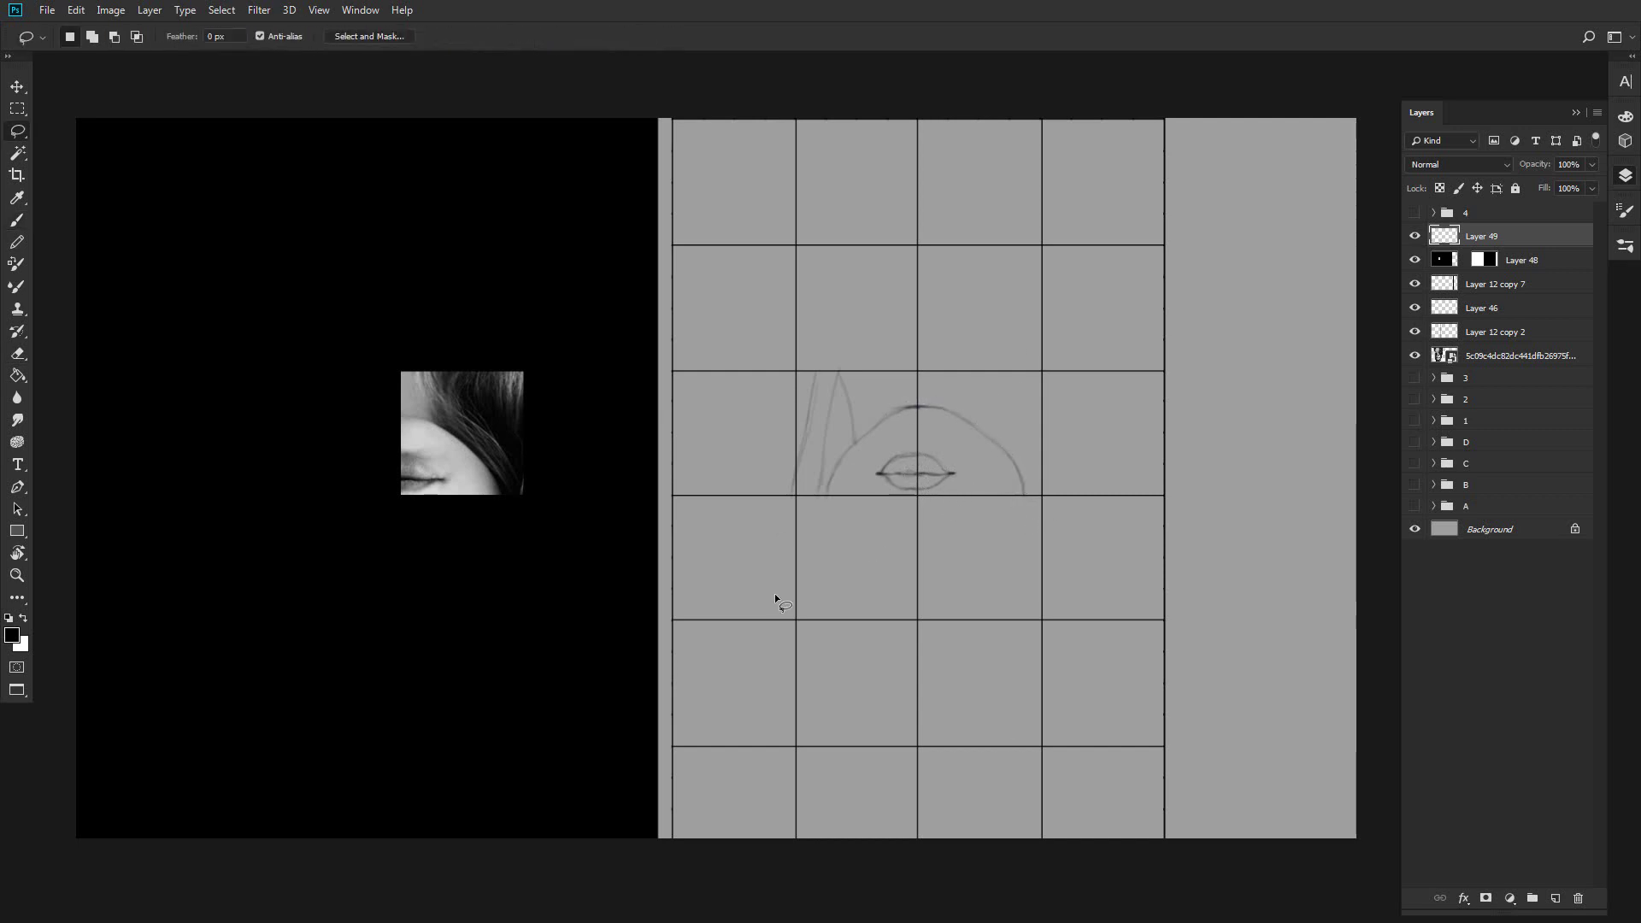
drag(1033, 526, 1019, 526)
drag(1044, 465, 1038, 465)
key(ctrl+d)
Draw hair strands running along the outside of the right-hand jaw curve.
key(b)
mouse_move(934, 382)
mouse_down()
mouse_move(988, 435)
mouse_move(1022, 495)
mouse_up()
drag(983, 400, 1036, 485)
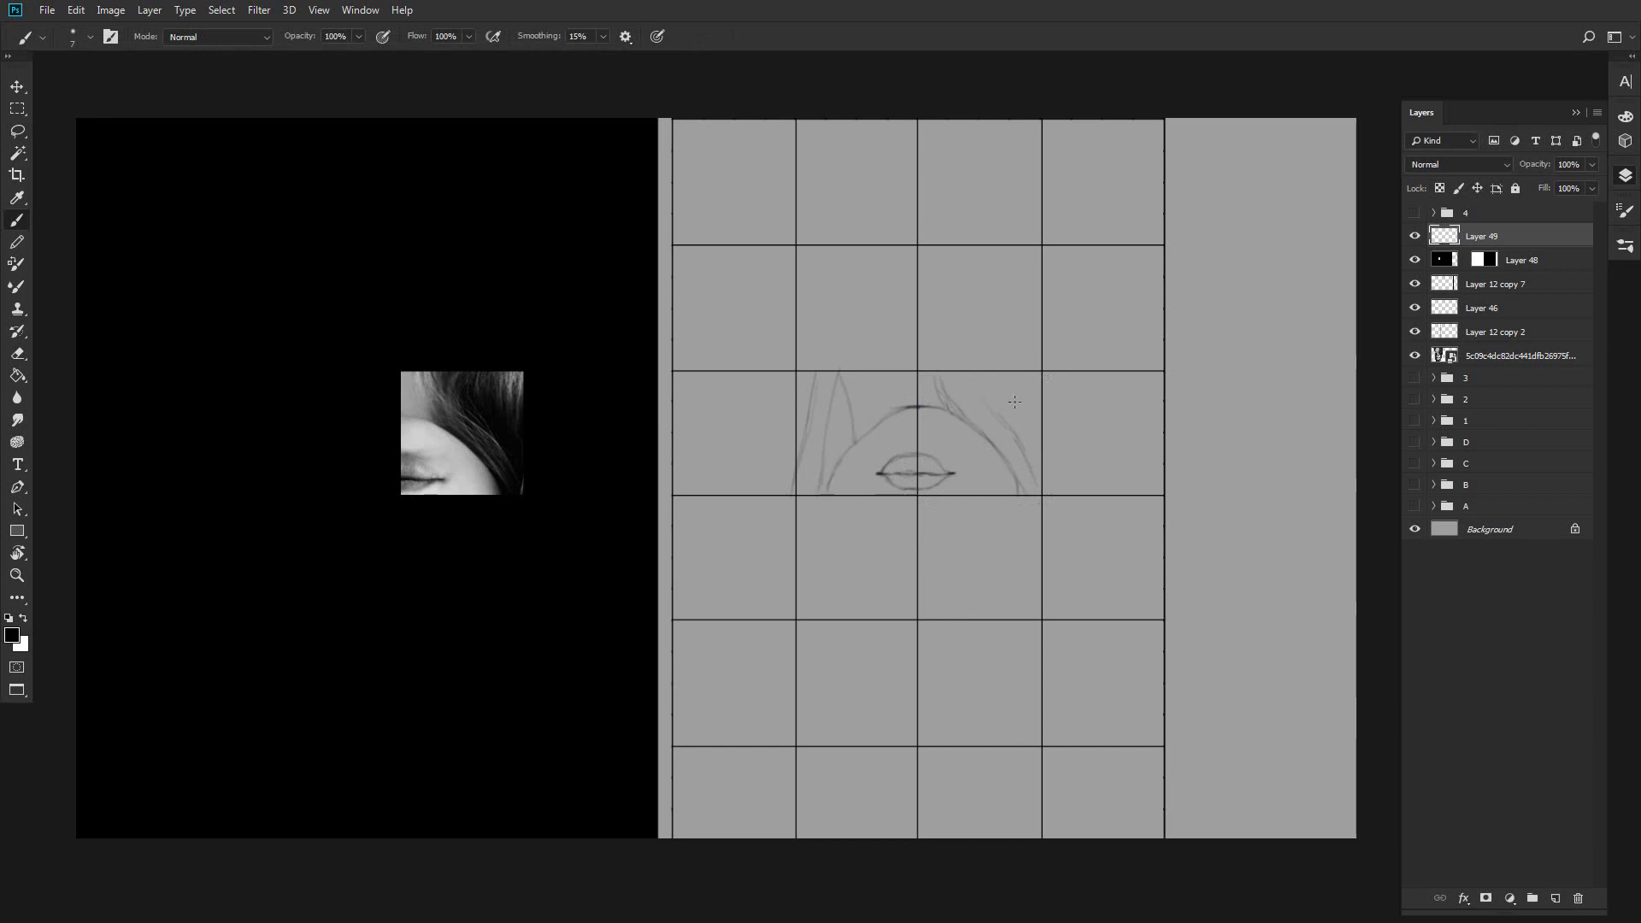
Reveal the photo cell with the right-hand eye and sketch the right nostril and that eye in the matching grid cell.
click(1528, 260)
key(v)
drag(687, 574, 690, 699)
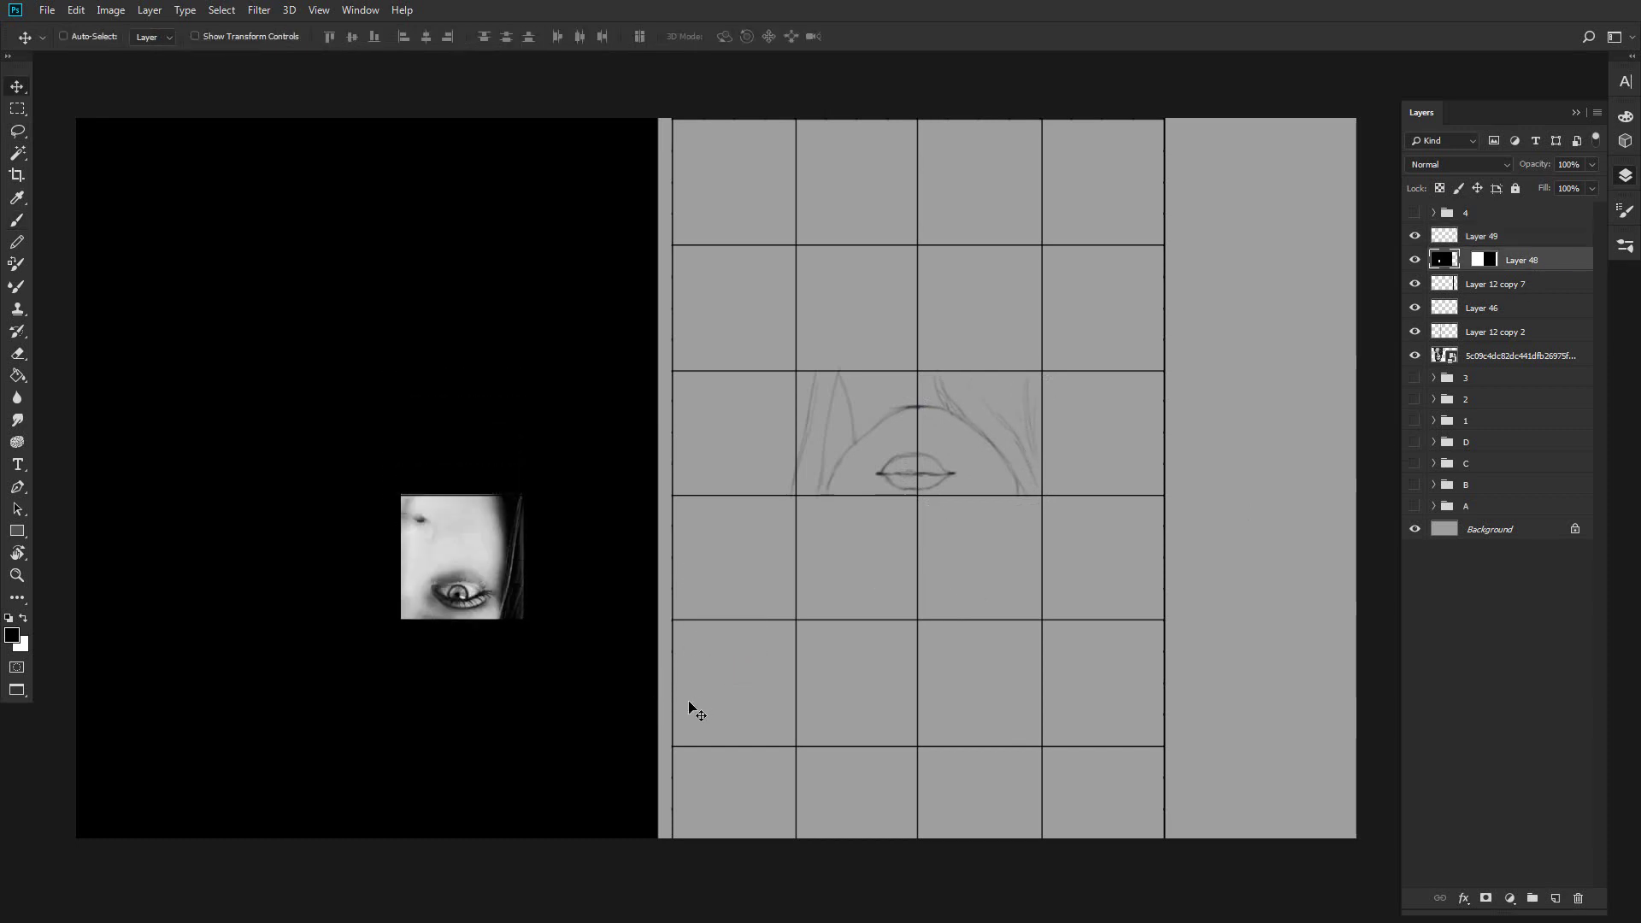
click(1528, 238)
key(b)
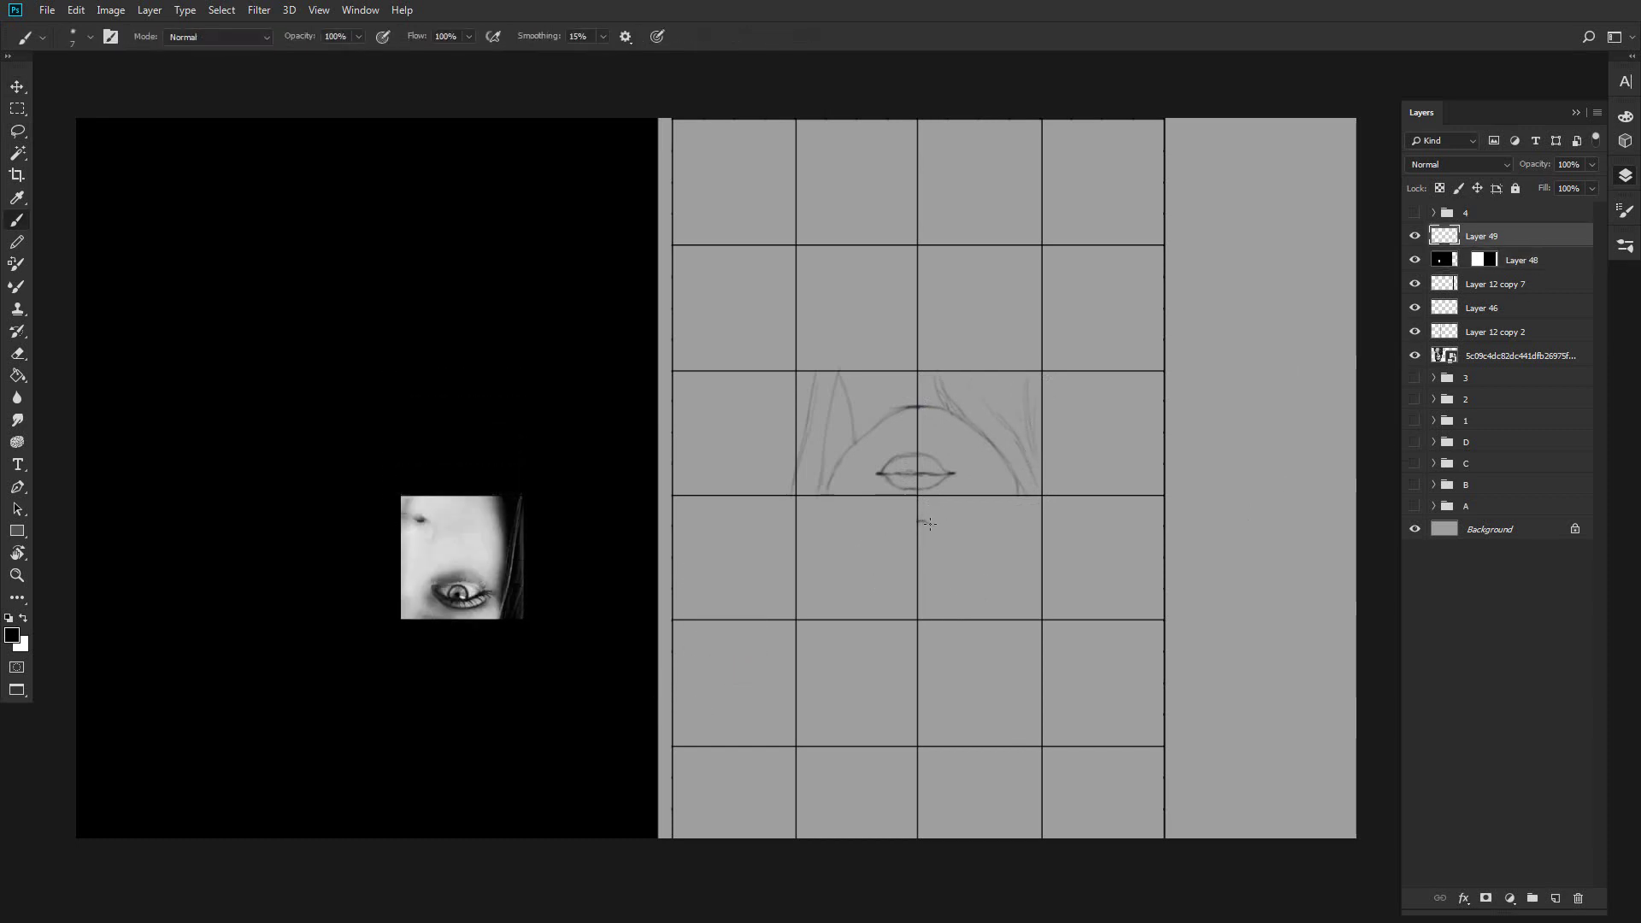
drag(950, 529, 952, 544)
mouse_move(1006, 598)
mouse_down()
mouse_move(952, 595)
mouse_move(981, 606)
mouse_move(938, 579)
mouse_up()
Select the right-hand eye and nudge it slightly upward with Free Transform.
key(l)
key(ctrl+t)
drag(977, 569, 979, 562)
key(Return)
key(ctrl+d)
Refine the right-hand eye with lash strokes and iris detail.
key(b)
drag(975, 613, 1003, 597)
key(e)
key(b)
drag(969, 593, 974, 595)
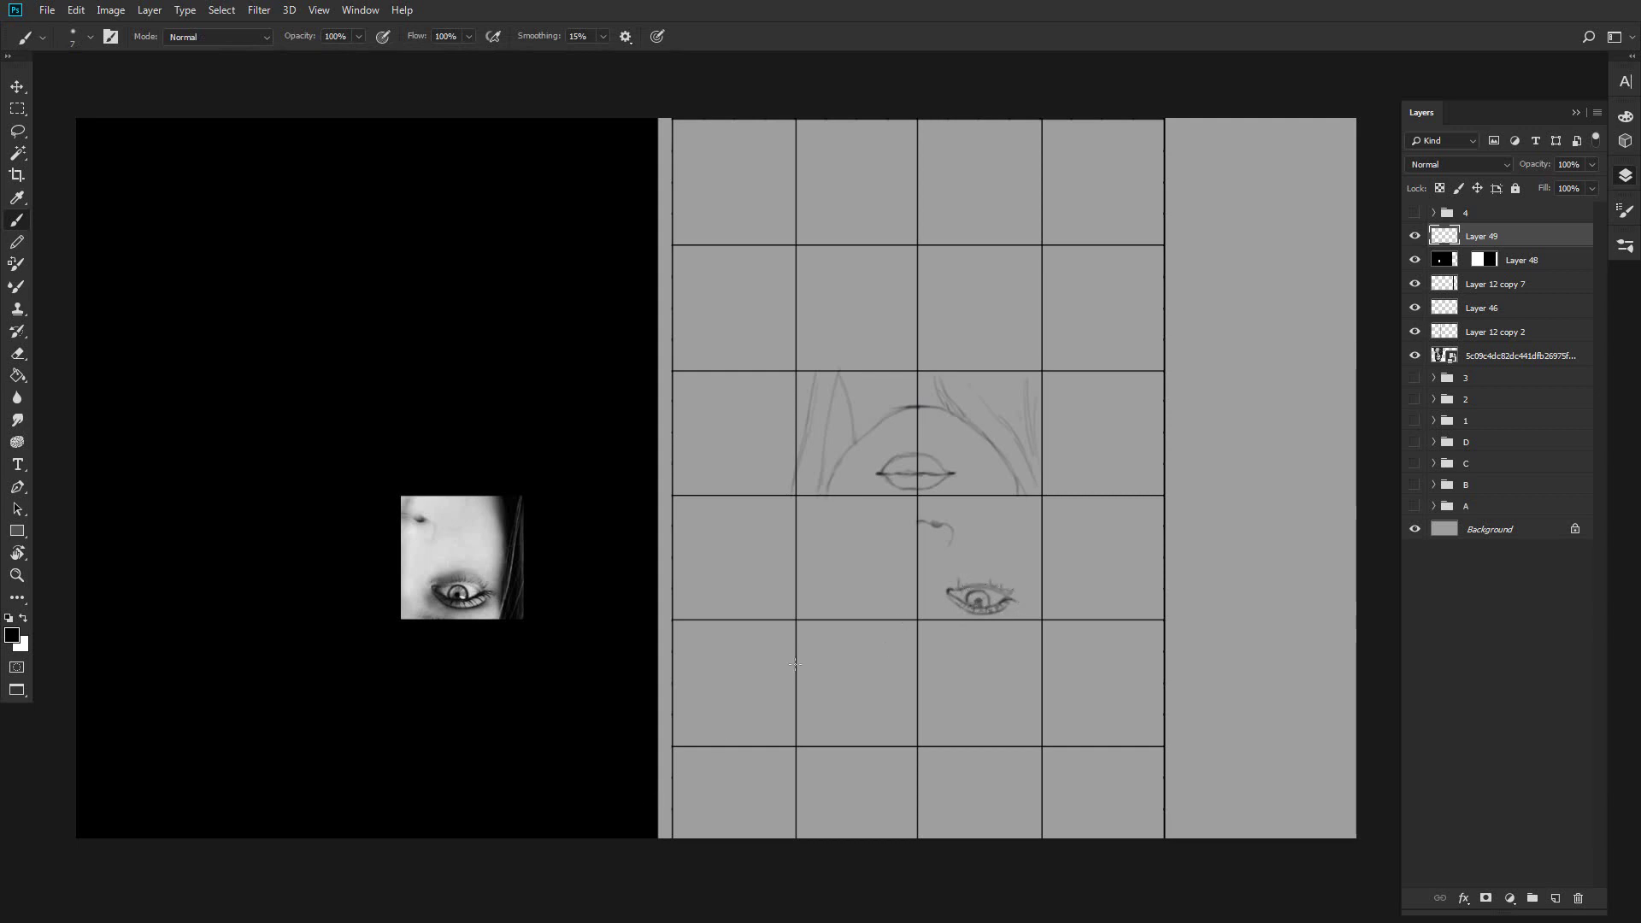
Draw the right-hand side contour of the face and a hair strand beside it.
drag(1023, 617, 1026, 584)
mouse_move(1015, 487)
mouse_down()
mouse_move(1026, 559)
mouse_move(1020, 504)
mouse_move(1022, 574)
mouse_up()
key(e)
key(b)
drag(1030, 599, 1040, 500)
Reveal the photo cell with the left-hand eye and sketch the left nostril and that eye in the matching grid cell.
click(1518, 262)
key(v)
drag(1127, 677, 1005, 687)
click(1528, 240)
key(b)
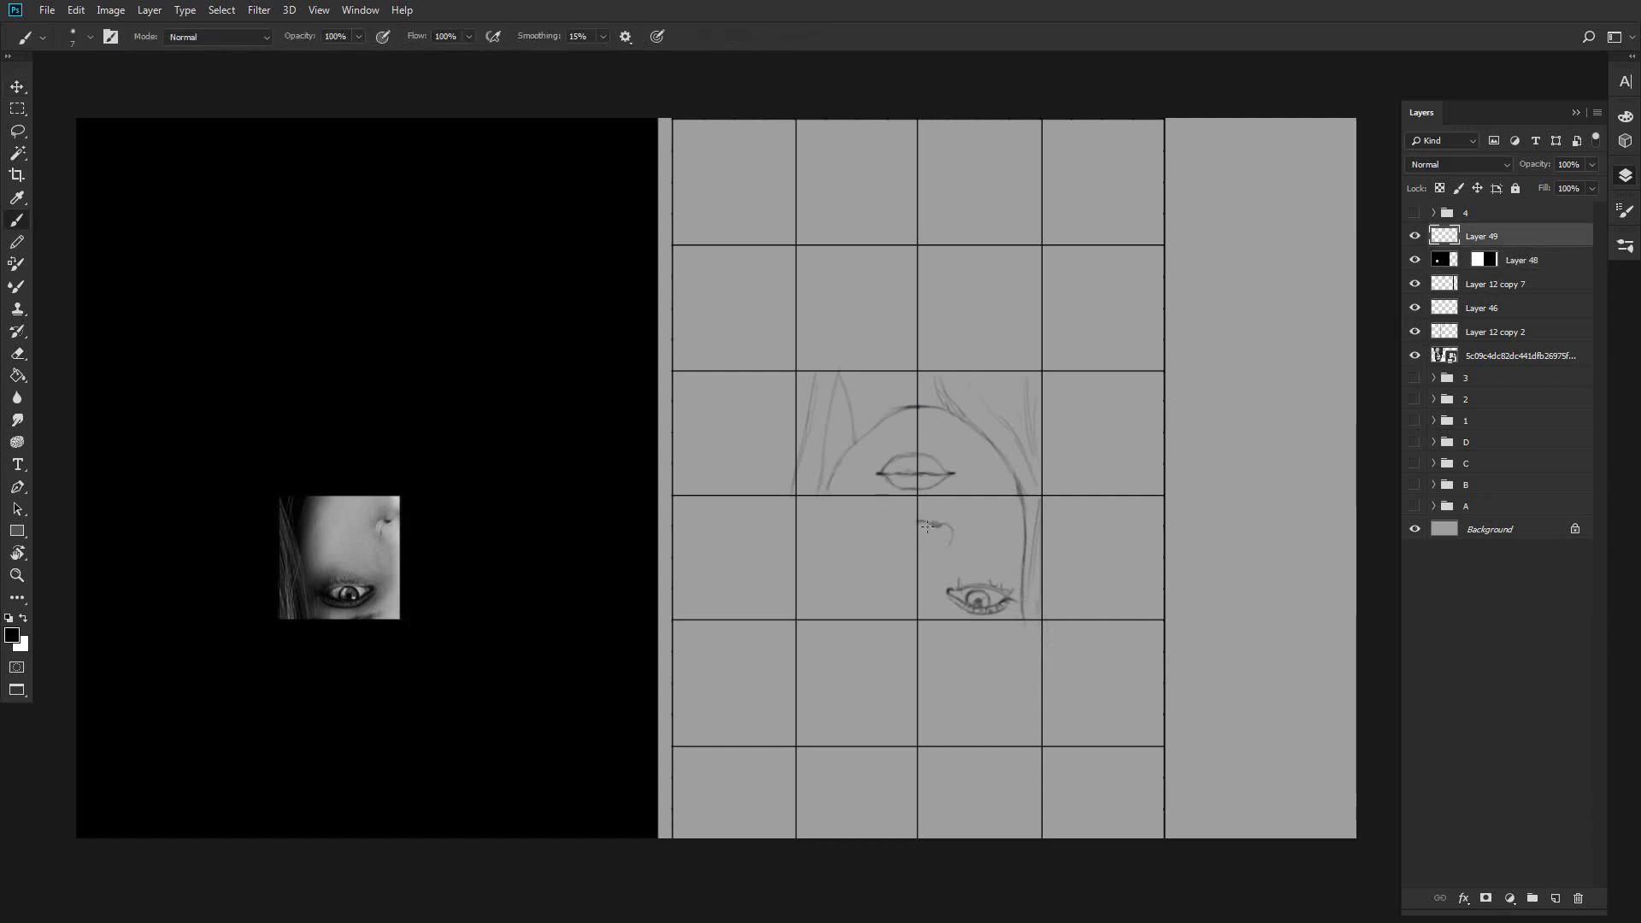
drag(914, 519, 895, 539)
key(e)
mouse_move(885, 589)
mouse_down()
mouse_move(834, 595)
mouse_move(886, 595)
mouse_move(831, 614)
mouse_move(878, 606)
mouse_move(838, 638)
mouse_move(875, 644)
mouse_up()
key(b)
Reposition the left-hand eye slightly with Free Transform and add detail strokes to it.
key(l)
key(ctrl+t)
drag(798, 641, 801, 638)
key(Return)
key(ctrl+d)
key(b)
mouse_move(842, 600)
mouse_down()
mouse_move(826, 590)
mouse_move(873, 587)
mouse_move(839, 604)
mouse_move(862, 603)
mouse_up()
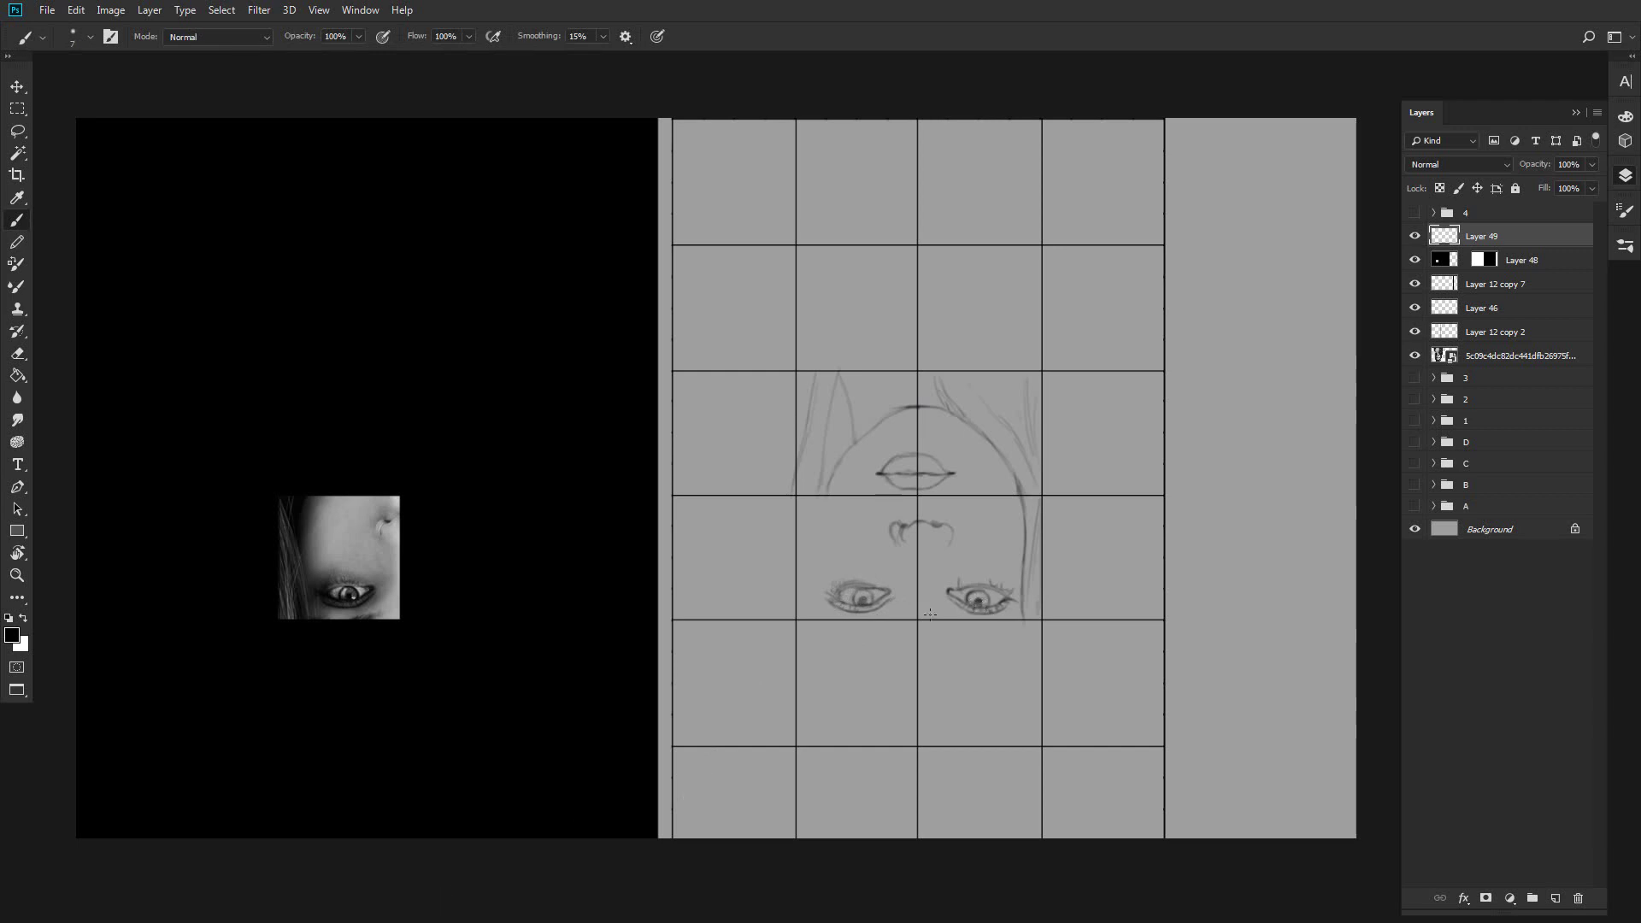
Select the right-hand eye and adjust its shape with Free Transform.
key(l)
key(ctrl+t)
drag(1017, 589, 1017, 645)
key(Return)
key(ctrl+d)
Adjust the left-hand eye with Free Transform and draw the hair and face contour beside the left cheek.
drag(900, 605, 894, 632)
key(ctrl+t)
drag(905, 566, 911, 560)
key(Return)
key(ctrl+d)
key(b)
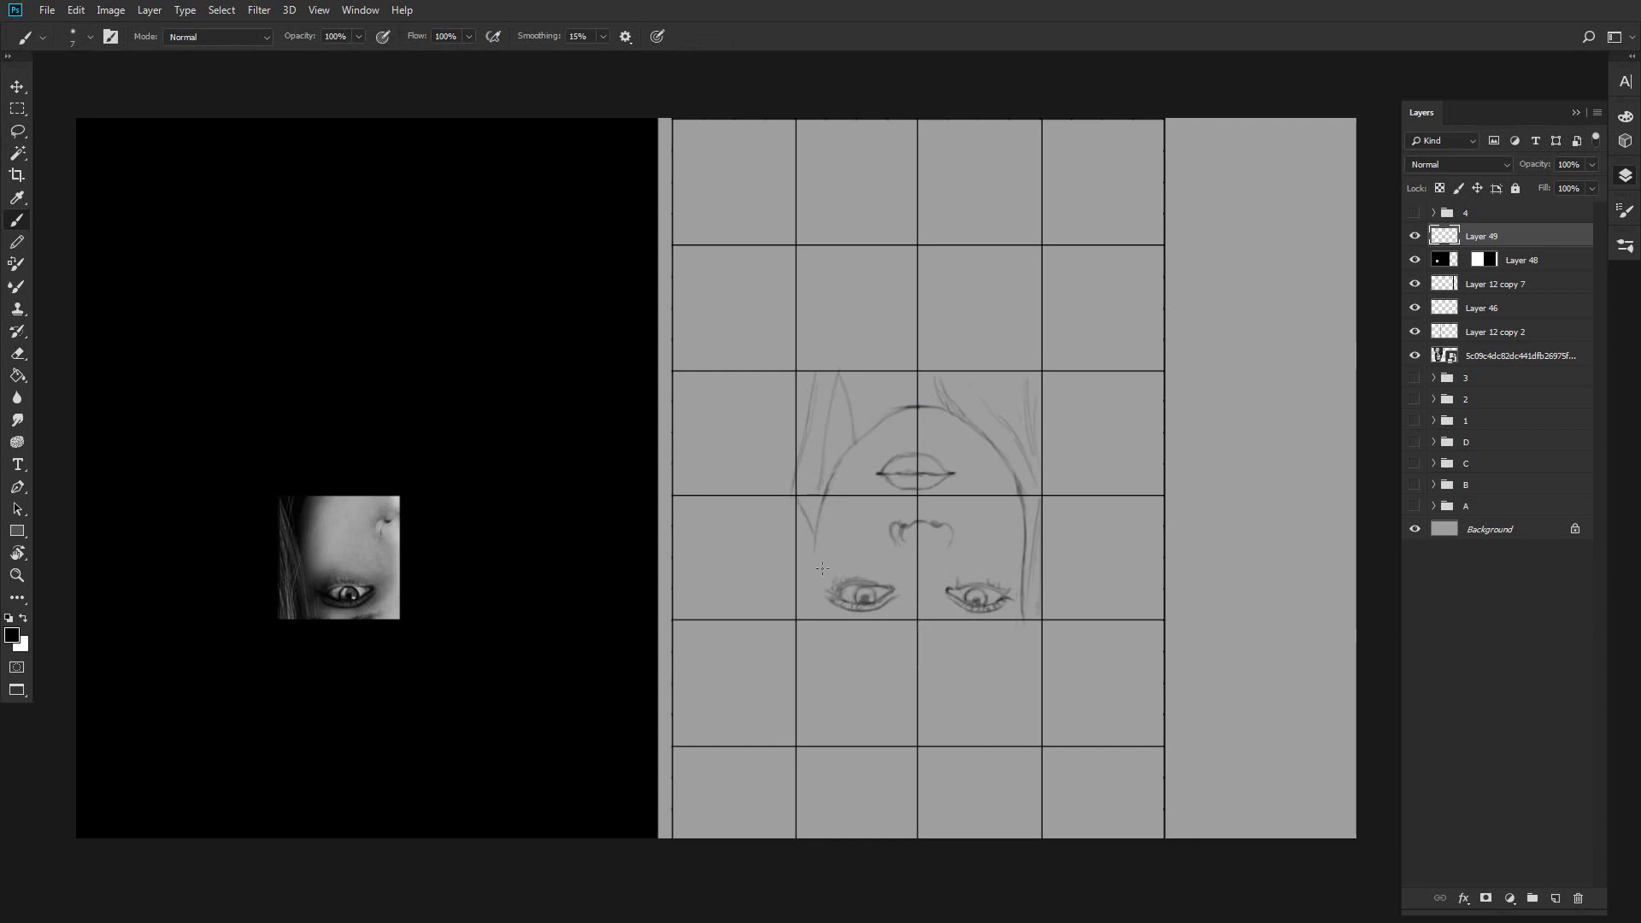
Reveal the hair cell right of the eyes and draw the outer hair edge in the rightmost column of that row.
key(v)
mouse_move(441, 705)
mouse_down()
mouse_move(657, 715)
mouse_move(607, 712)
mouse_move(639, 602)
mouse_move(670, 603)
mouse_move(685, 723)
mouse_up()
key(alt+bracketright)
key(b)
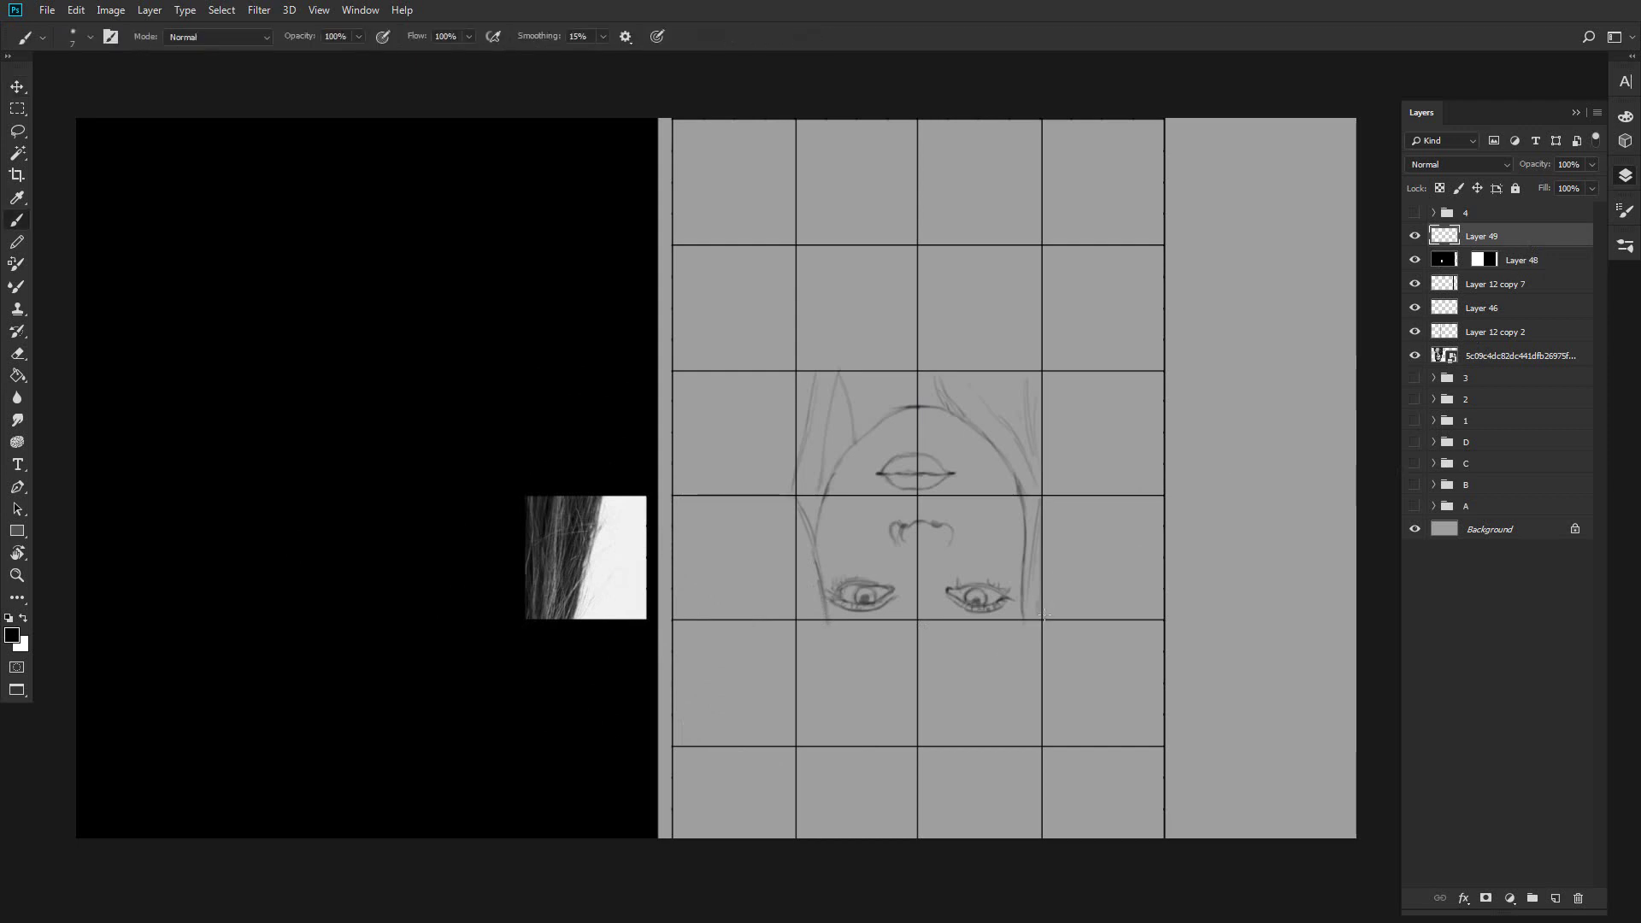
drag(1108, 502, 1083, 622)
Reveal the hair cell one row up and draw its curved strands in the rightmost grid column.
click(1453, 260)
key(v)
drag(1119, 701, 1119, 576)
key(alt+bracketright)
key(b)
drag(1122, 454, 1141, 407)
mouse_move(1041, 493)
mouse_down()
mouse_move(1054, 441)
mouse_move(1111, 392)
mouse_up()
mouse_move(1084, 500)
mouse_down()
mouse_move(1116, 427)
mouse_move(1075, 374)
mouse_up()
Reveal the hair cell in the second row and draw its diagonal strands in the rightmost grid column.
click(1521, 262)
key(v)
drag(1132, 464, 1132, 341)
key(alt+bracketright)
key(b)
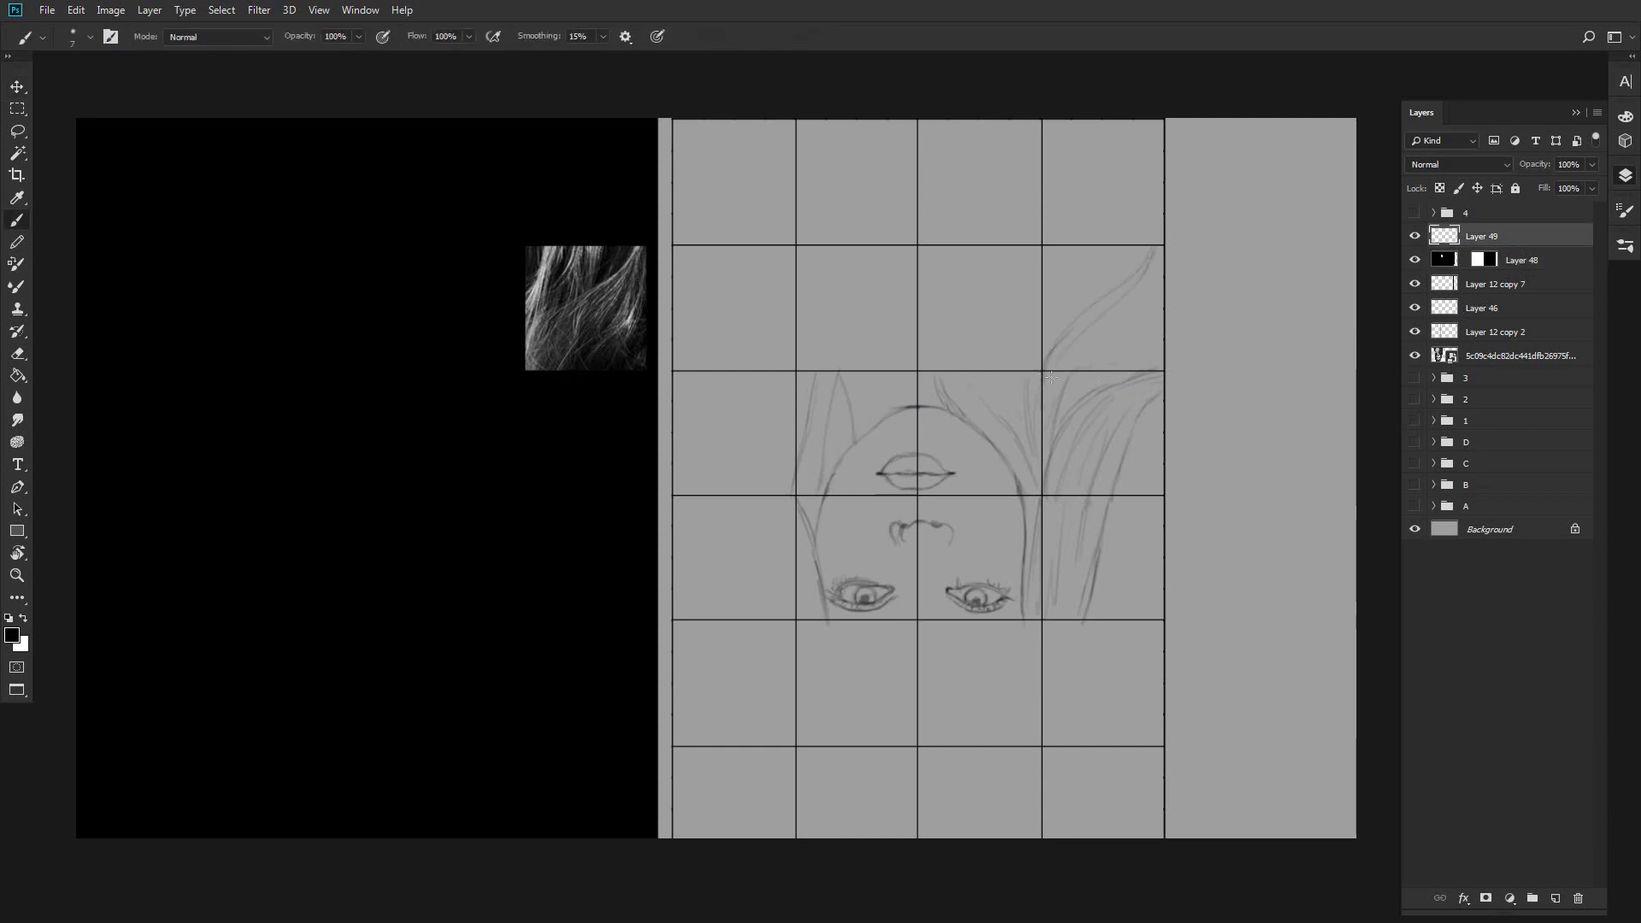
mouse_move(1064, 315)
mouse_down()
mouse_move(1084, 251)
mouse_move(1070, 239)
mouse_move(1094, 251)
mouse_up()
mouse_move(1109, 289)
mouse_down()
mouse_move(1124, 247)
mouse_move(1127, 269)
mouse_move(1154, 246)
mouse_up()
Reveal the top-row hair cell and draw its long strands and inner curved edge in the rightmost grid column.
key(alt+bracketleft)
key(v)
drag(1128, 503, 1143, 386)
key(alt+bracketright)
key(b)
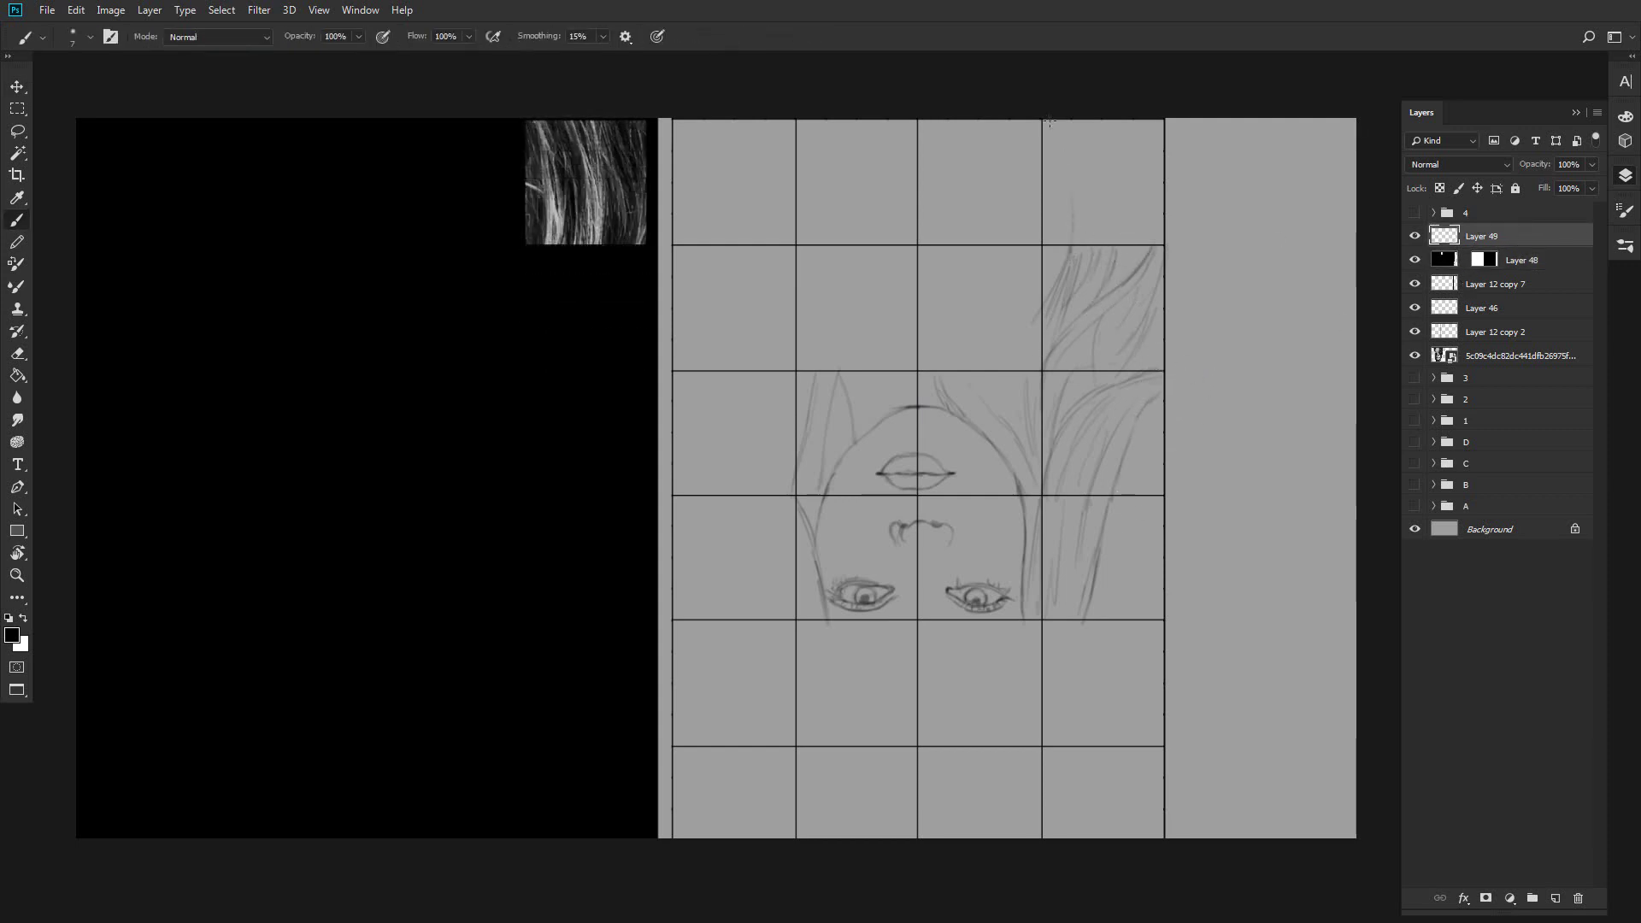
mouse_move(1078, 141)
mouse_down()
mouse_move(1092, 248)
mouse_move(1126, 243)
mouse_move(1129, 220)
mouse_move(1115, 244)
mouse_up()
drag(1145, 141, 1145, 244)
drag(1158, 175, 1146, 257)
mouse_move(1044, 179)
mouse_down()
mouse_move(1066, 224)
mouse_move(1064, 693)
mouse_up()
Reveal the hair cell in the fifth row and draw its slanted outer edge and inner strands in the rightmost column.
key(alt+bracketleft)
key(v)
key(alt+bracketright)
key(b)
mouse_move(1082, 617)
mouse_down()
mouse_move(1049, 677)
mouse_move(1044, 741)
mouse_up()
drag(1065, 648, 1044, 682)
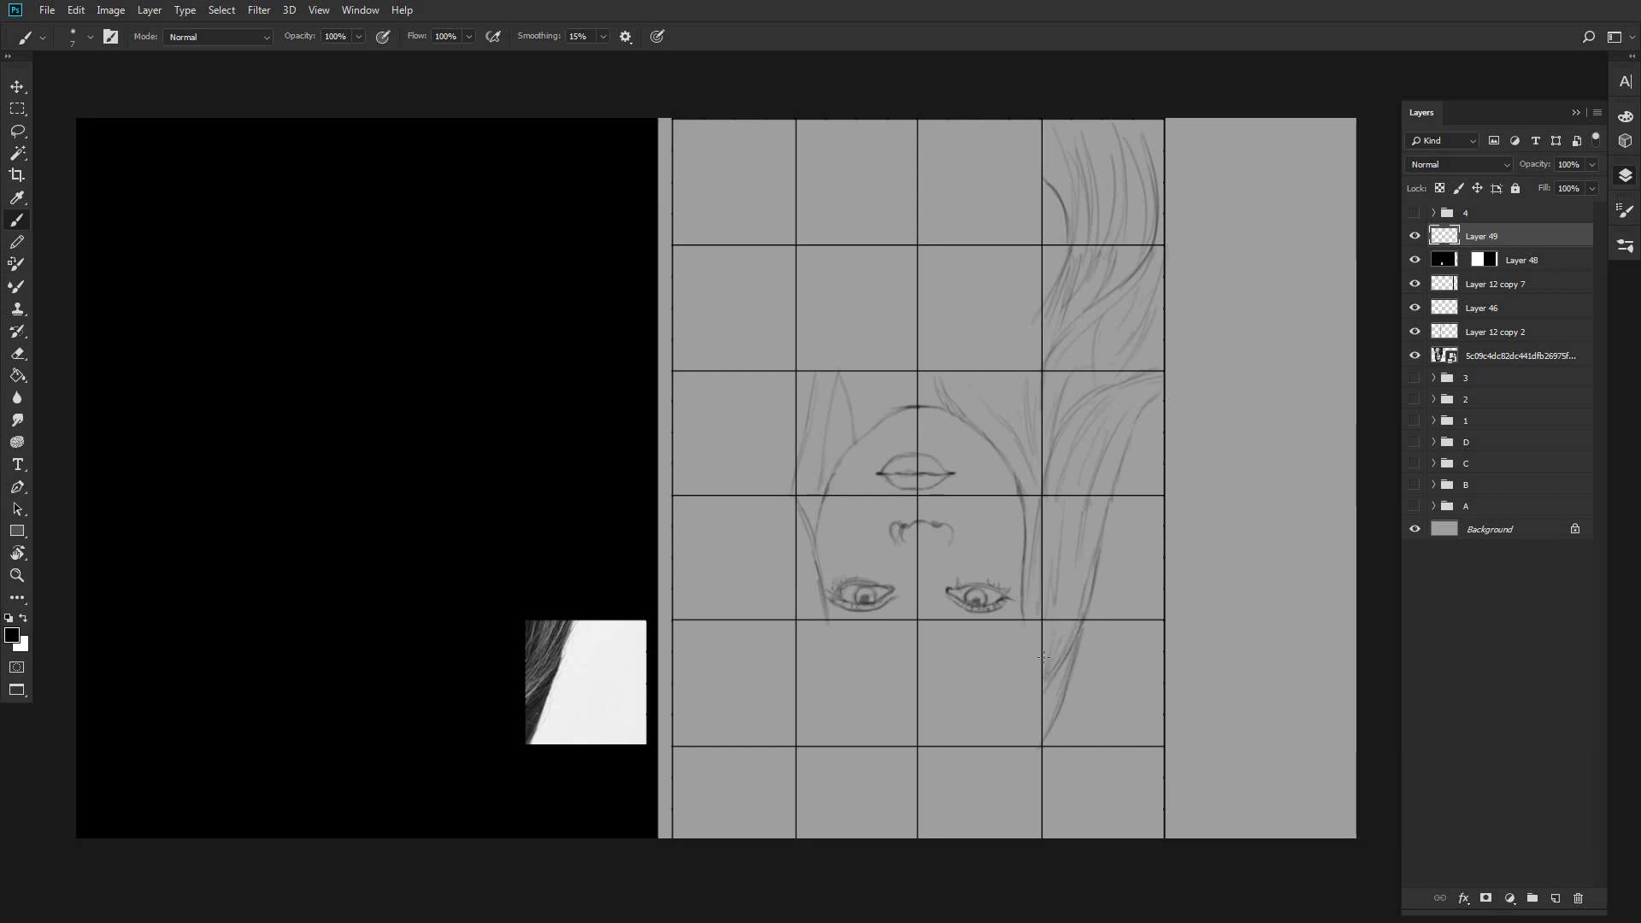
Reveal the forehead cell in the fifth row of the third column and draw its curved hairline.
key(alt+bracketleft)
key(v)
drag(1056, 491, 940, 669)
key(alt+bracketright)
key(b)
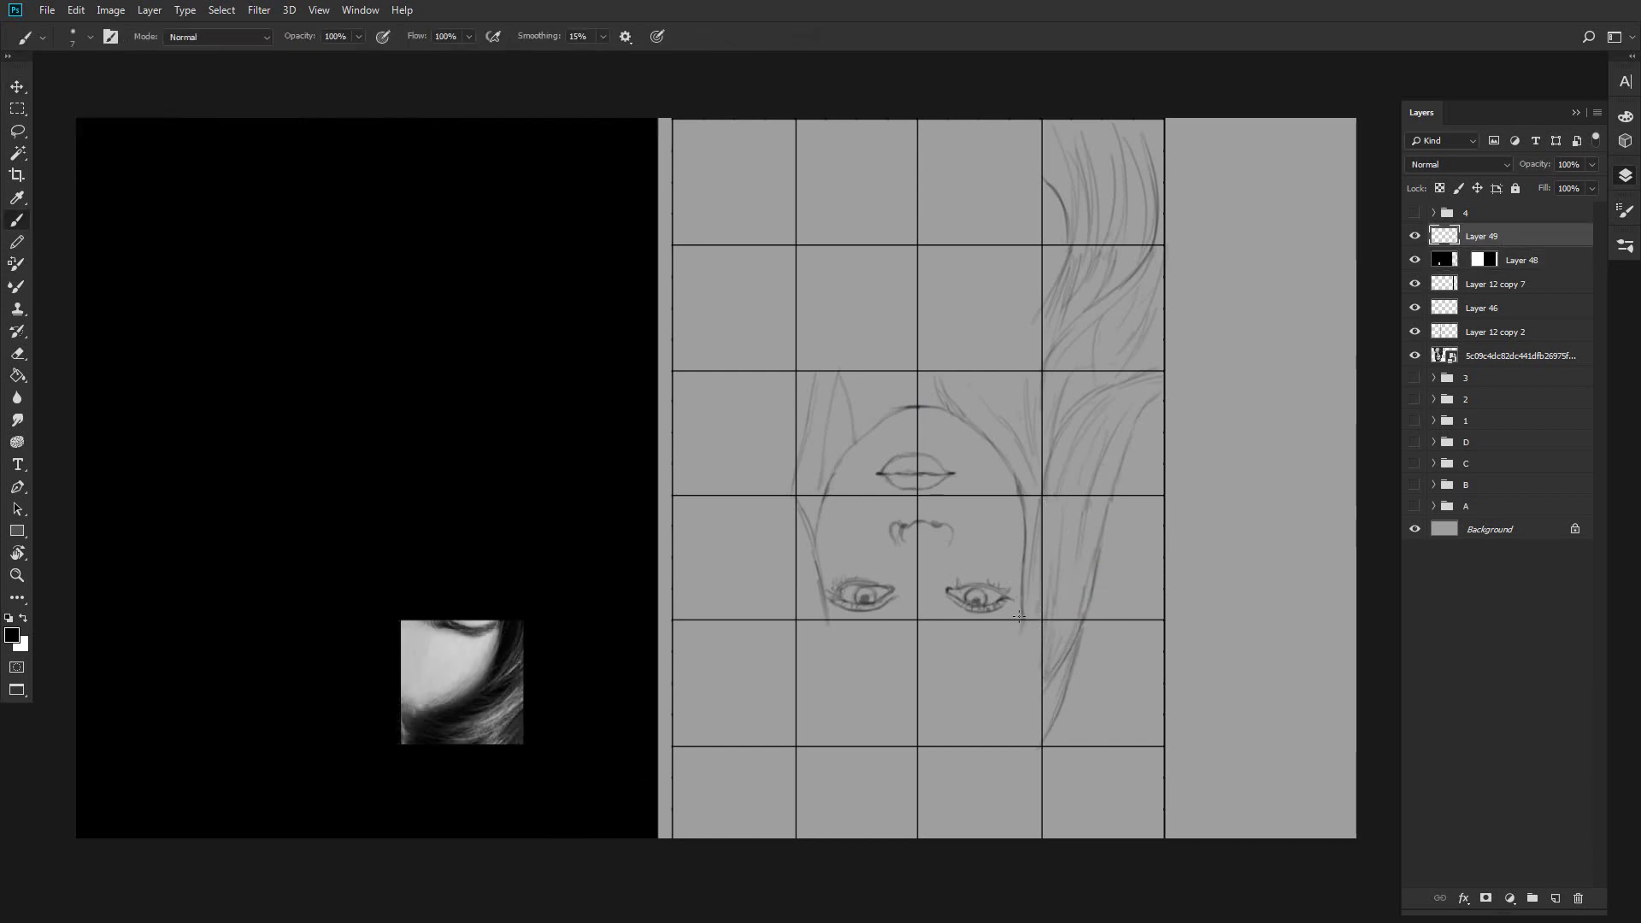
mouse_move(926, 716)
mouse_down()
mouse_move(917, 702)
mouse_move(974, 722)
mouse_move(1017, 634)
mouse_up()
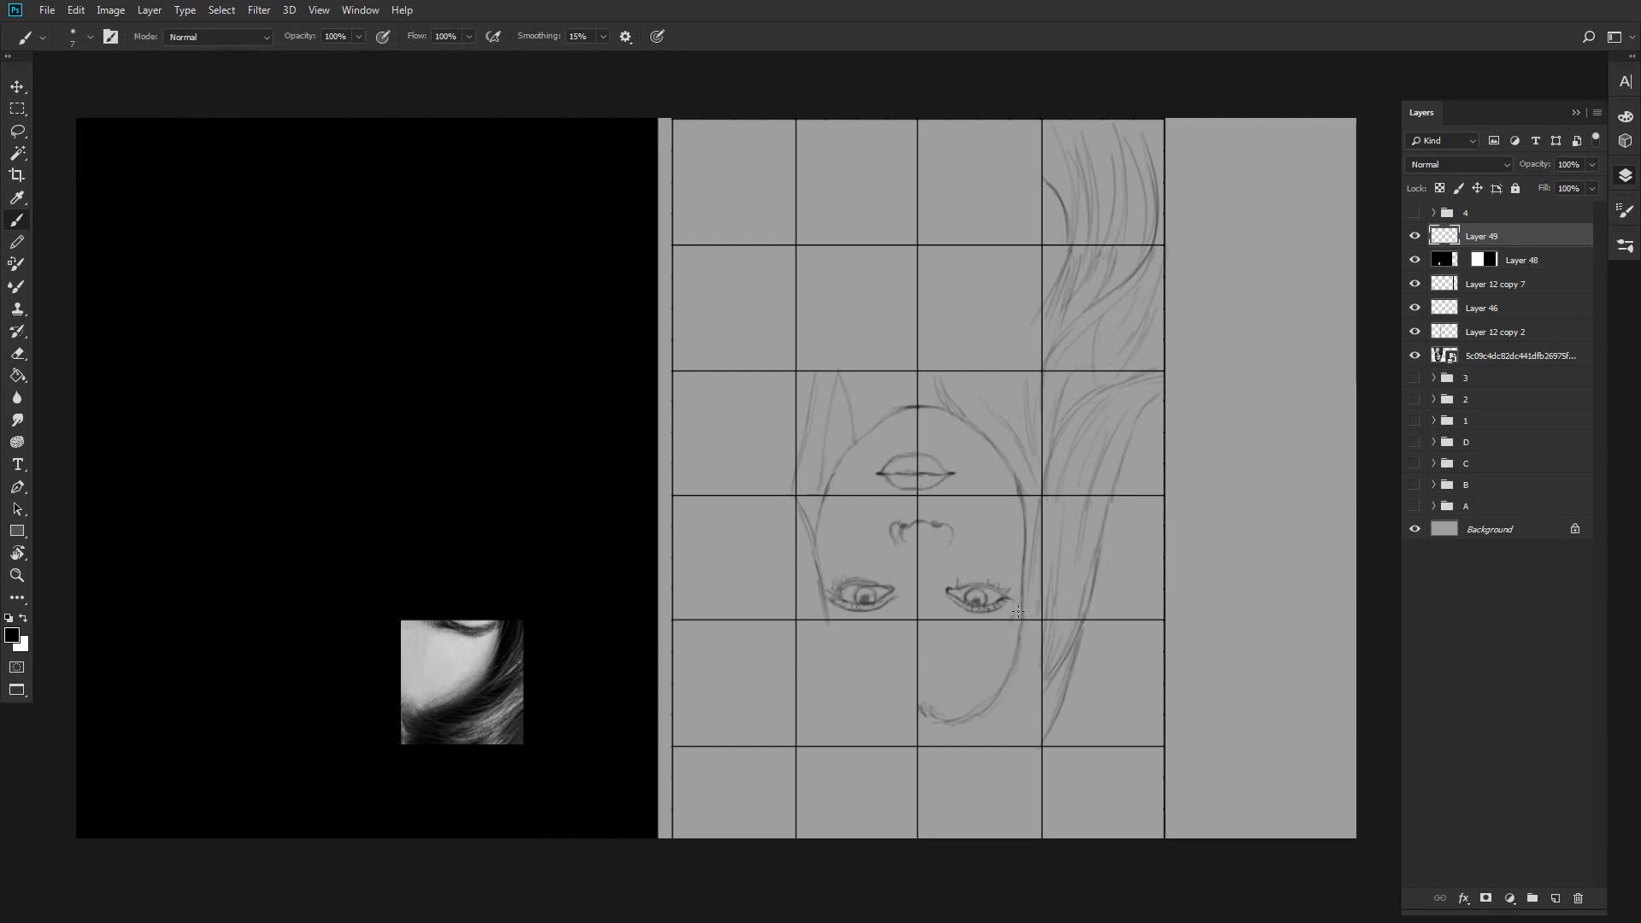
Shift the reveal window up slightly to expose the eyebrow and sketch the eyebrow along the cell's upper grid line.
click(1524, 262)
key(v)
drag(1302, 392, 1309, 380)
click(1532, 236)
key(b)
mouse_move(1015, 616)
mouse_down()
mouse_move(944, 626)
mouse_move(1000, 627)
mouse_up()
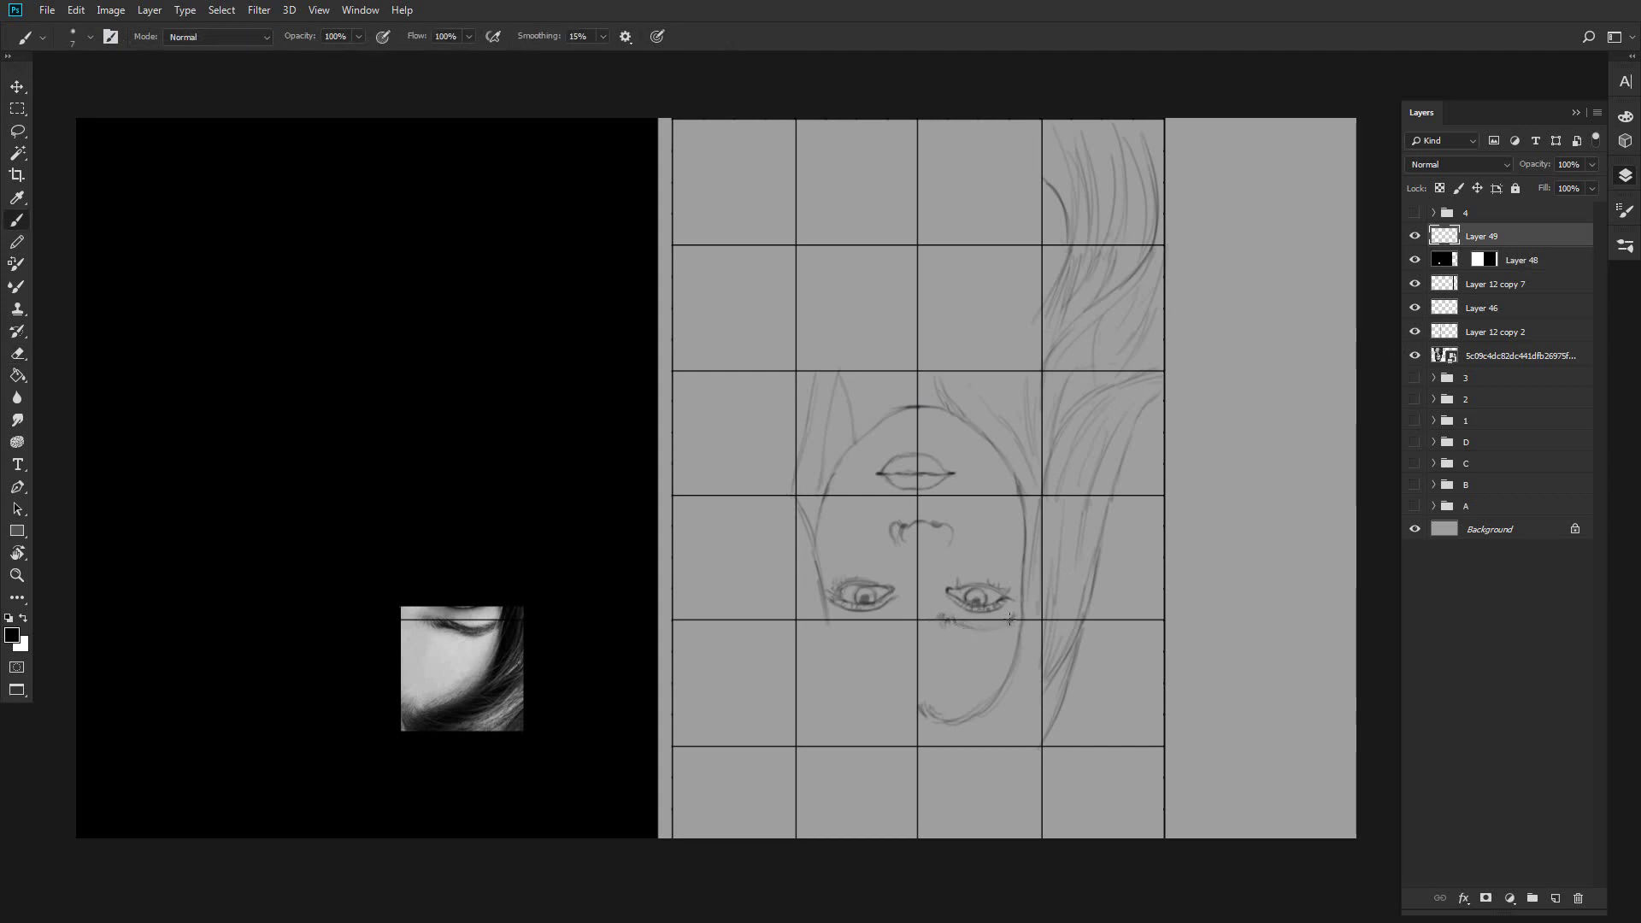
drag(969, 632, 1006, 626)
Darken the eyebrow and add sweeping hair strands around the forehead in the fifth-row cell of the third column.
mouse_move(964, 627)
mouse_down()
mouse_move(996, 628)
mouse_move(963, 707)
mouse_up()
drag(1038, 618, 982, 707)
mouse_move(1050, 664)
mouse_down()
mouse_move(988, 732)
mouse_move(926, 721)
mouse_up()
drag(1037, 693, 1000, 724)
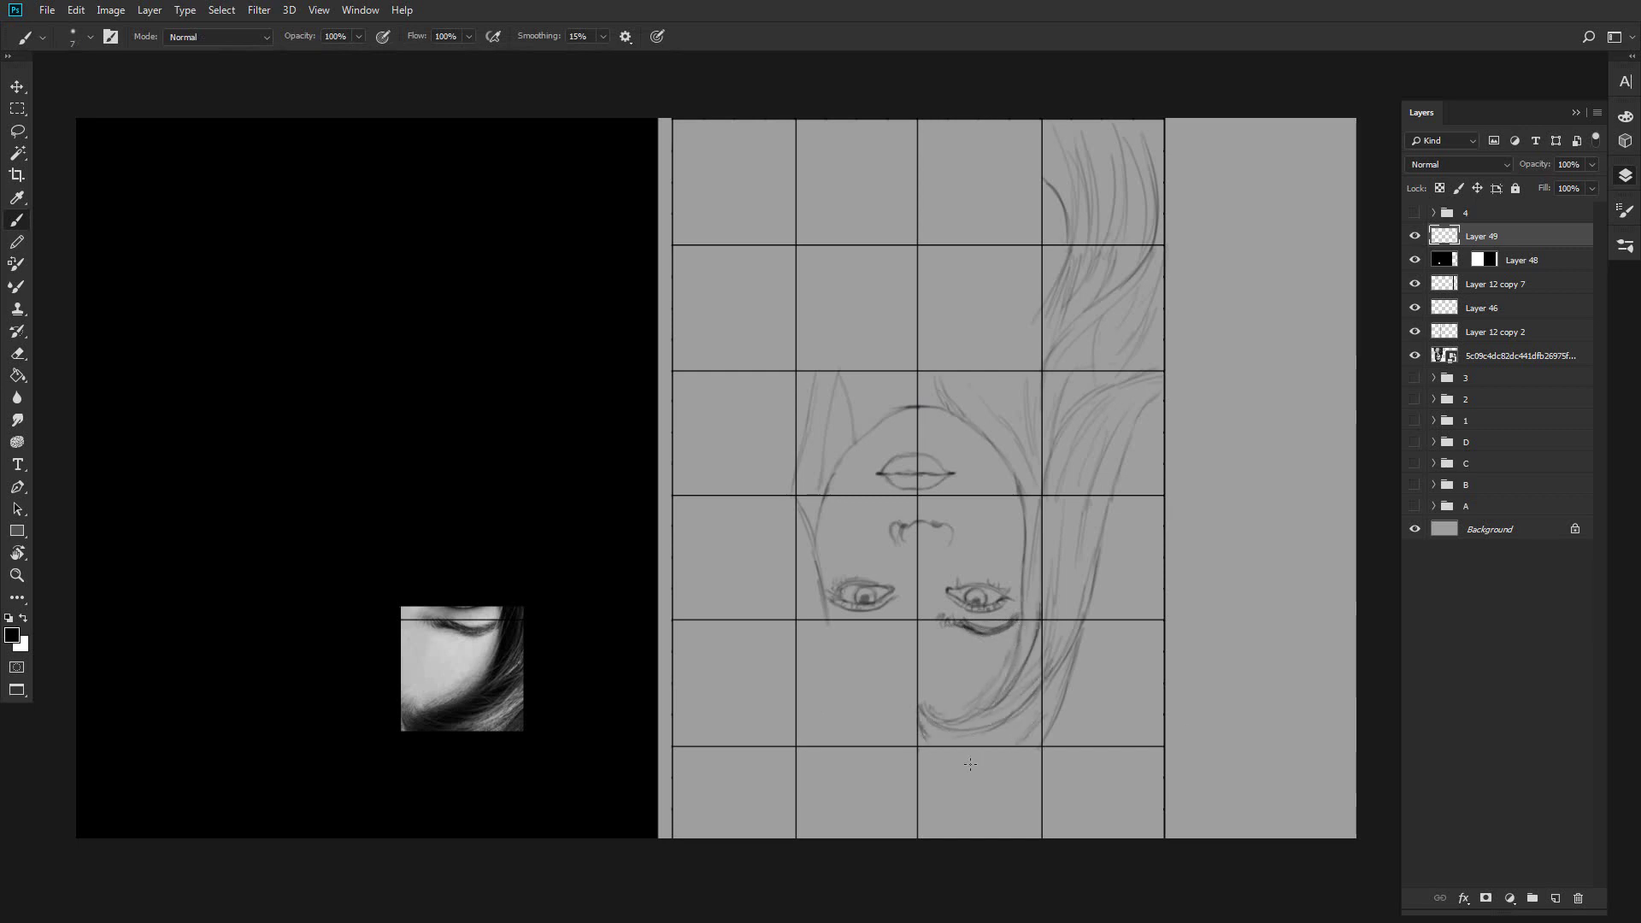
Reveal the bottom-row hair cell of the third column and draw its curved outer edge and strands.
click(1521, 259)
key(v)
drag(1123, 441, 1120, 579)
key(alt+bracketright)
key(b)
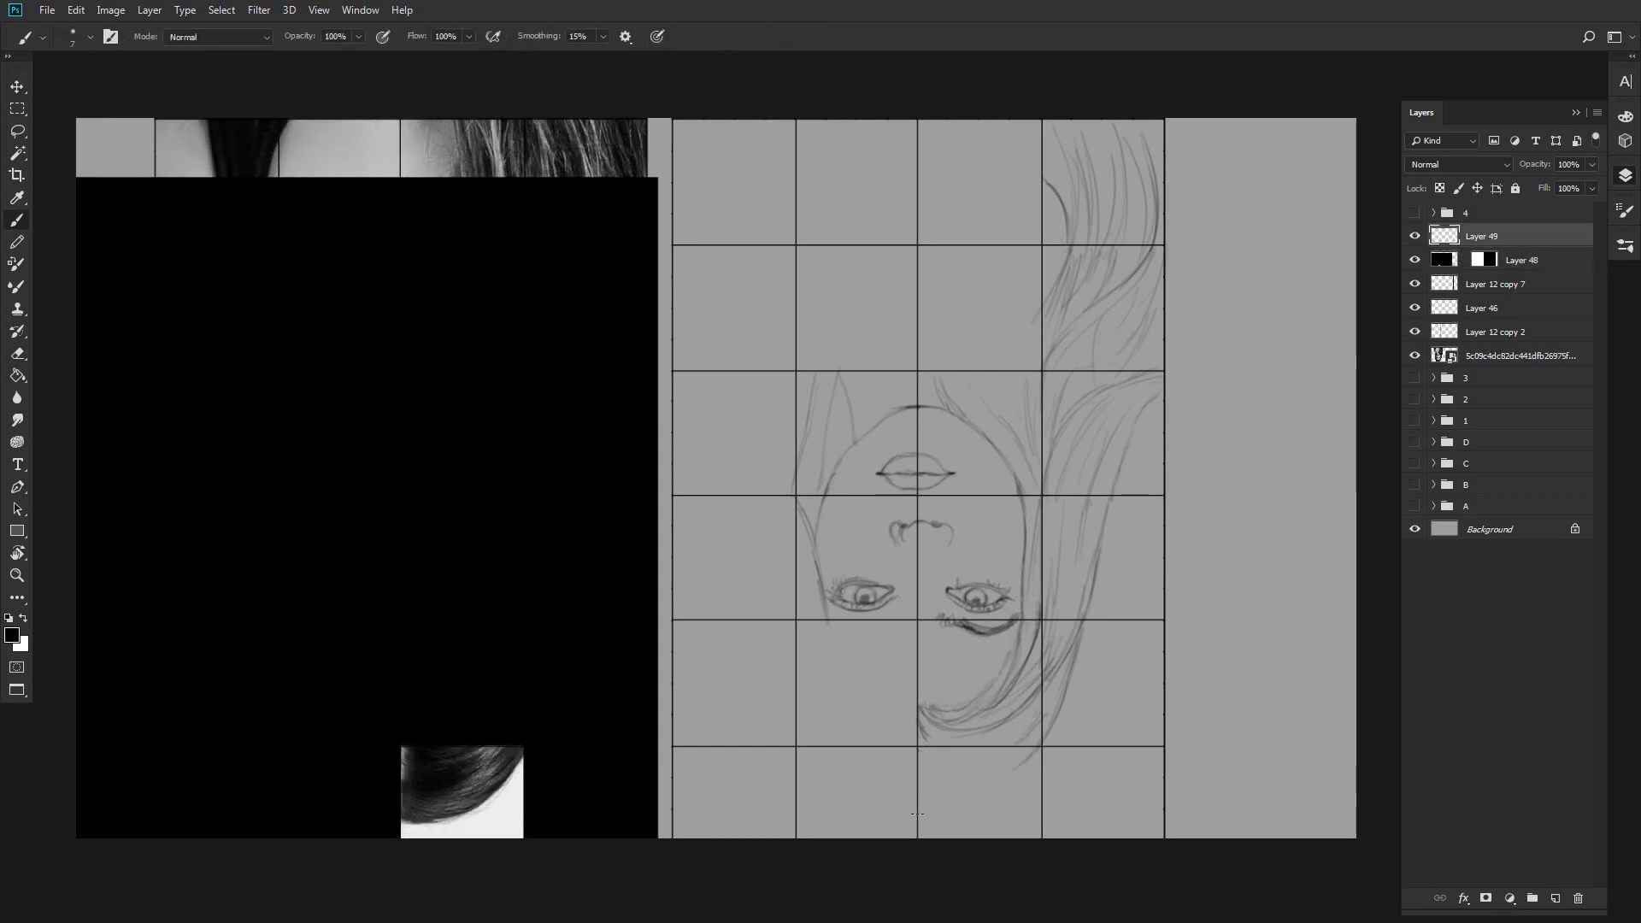
drag(968, 820, 981, 814)
mouse_move(938, 809)
mouse_down()
mouse_move(977, 818)
mouse_move(1007, 790)
mouse_move(975, 794)
mouse_up()
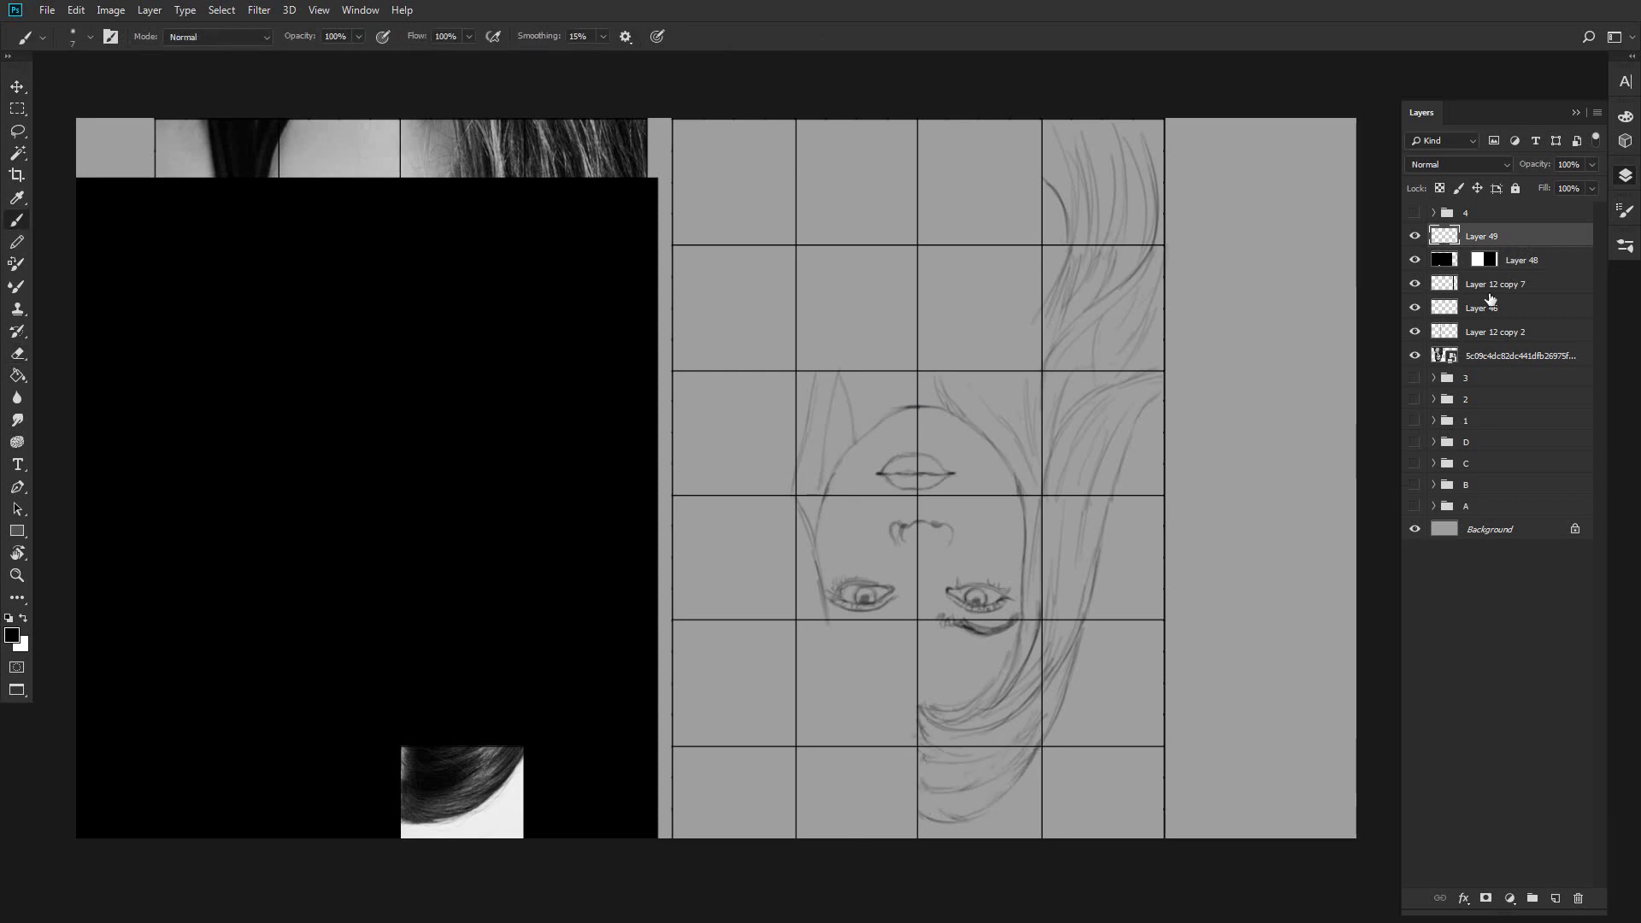
Reveal the second-row hair cell of the third column and draw its wavy, crossing strands.
click(1519, 260)
key(v)
drag(898, 782, 897, 537)
drag(894, 726, 902, 506)
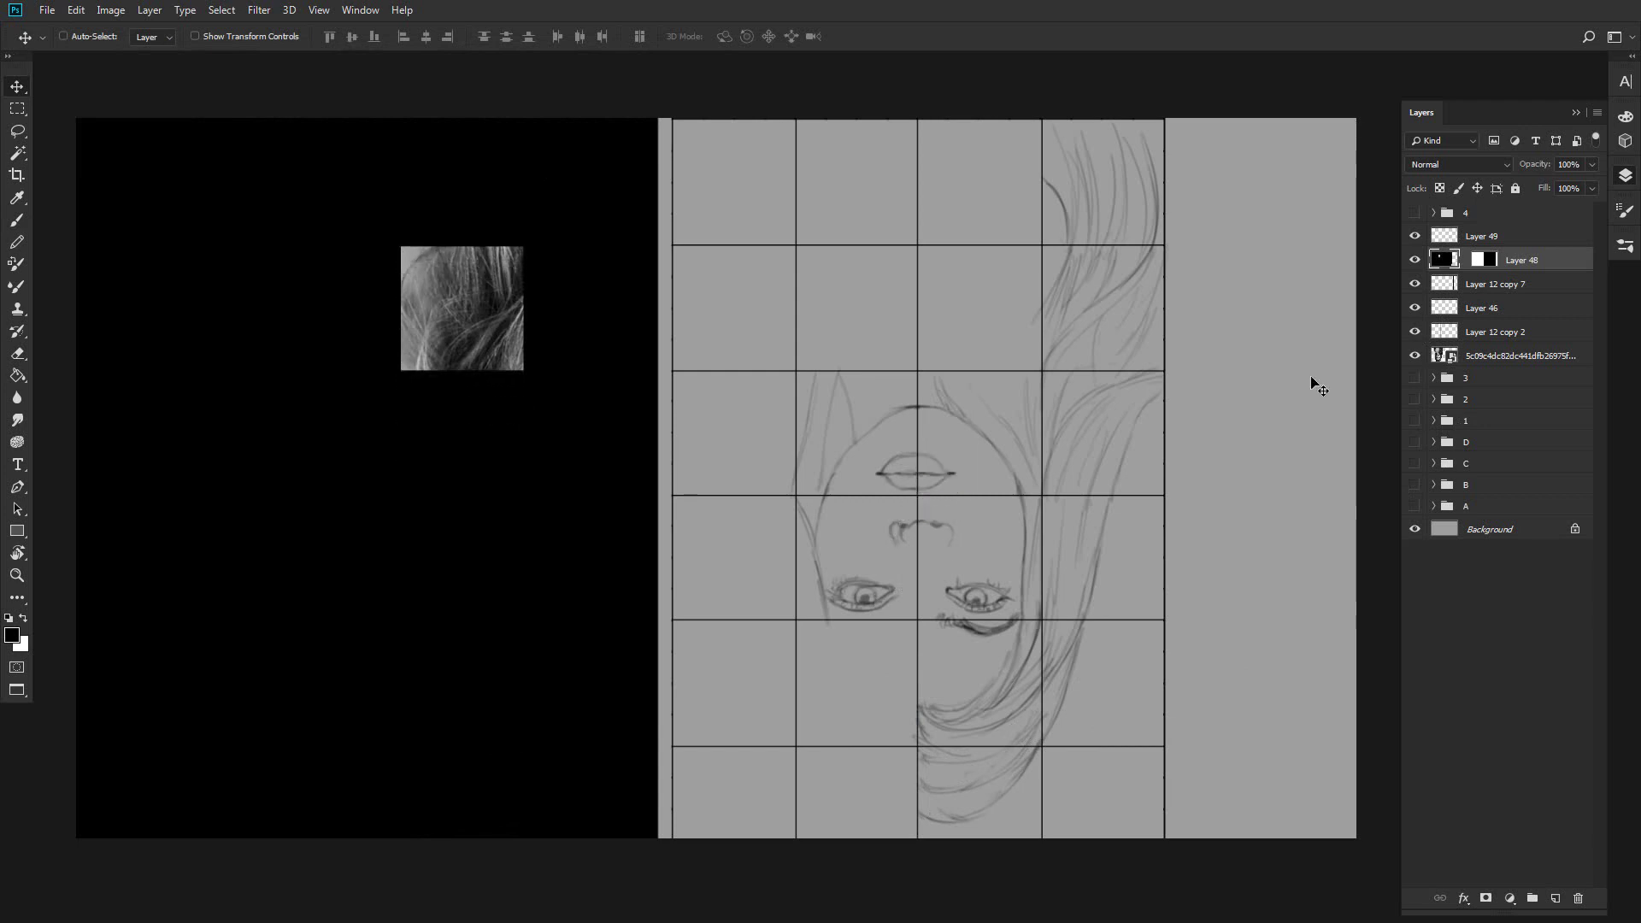
key(alt+bracketright)
key(b)
drag(982, 376, 1038, 301)
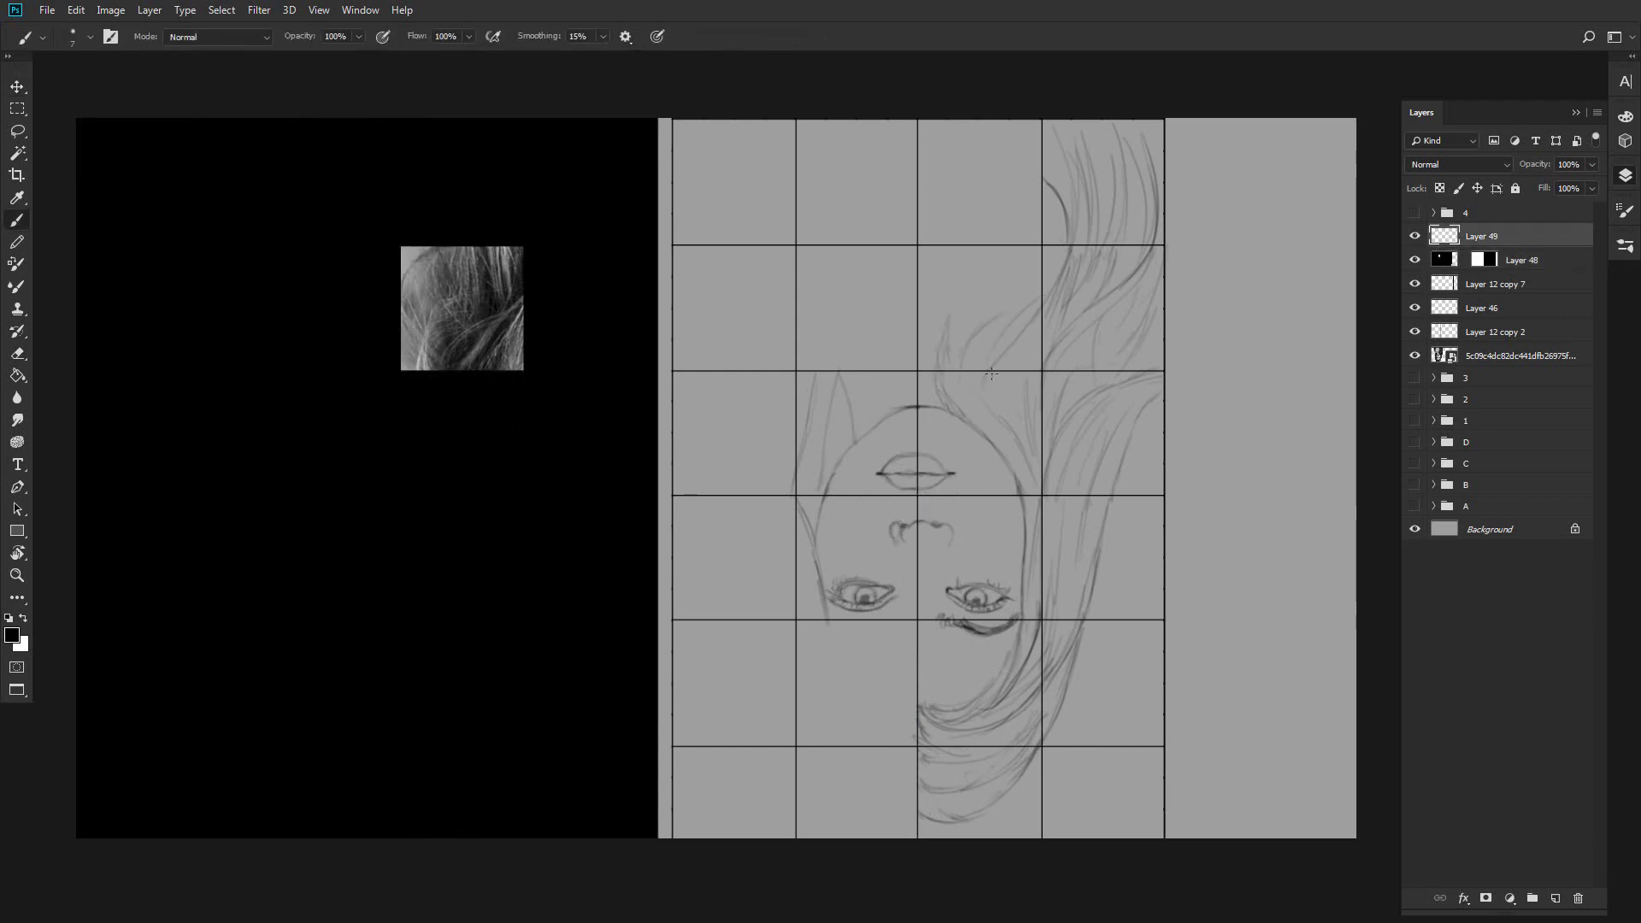
drag(1021, 395, 1032, 316)
mouse_move(935, 256)
mouse_down()
mouse_move(923, 313)
mouse_move(978, 289)
mouse_up()
Reveal the neck cell in the second row of the second column.
key(alt+bracketleft)
key(v)
drag(1163, 377, 1051, 385)
key(alt+bracketright)
key(b)
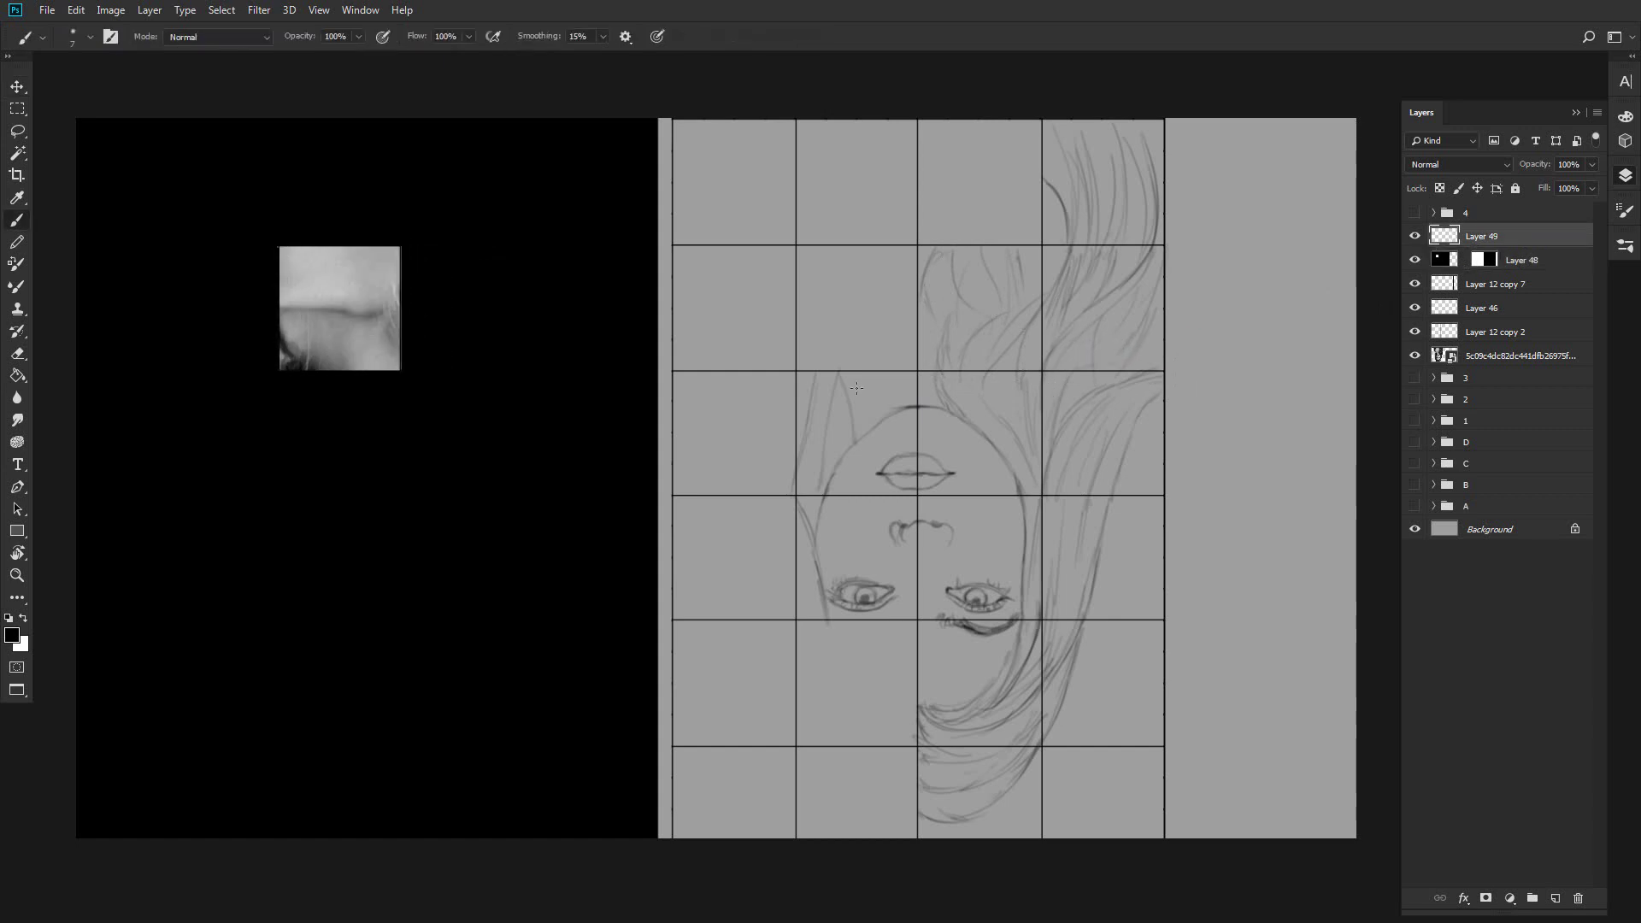
Shift the reveal window down slightly to check where the neck lines meet the cell below, and realign it with the grid.
key(alt+bracketleft)
key(v)
mouse_move(1141, 303)
mouse_down()
mouse_move(1141, 350)
mouse_move(1141, 331)
mouse_up()
key(alt+bracketright)
key(b)
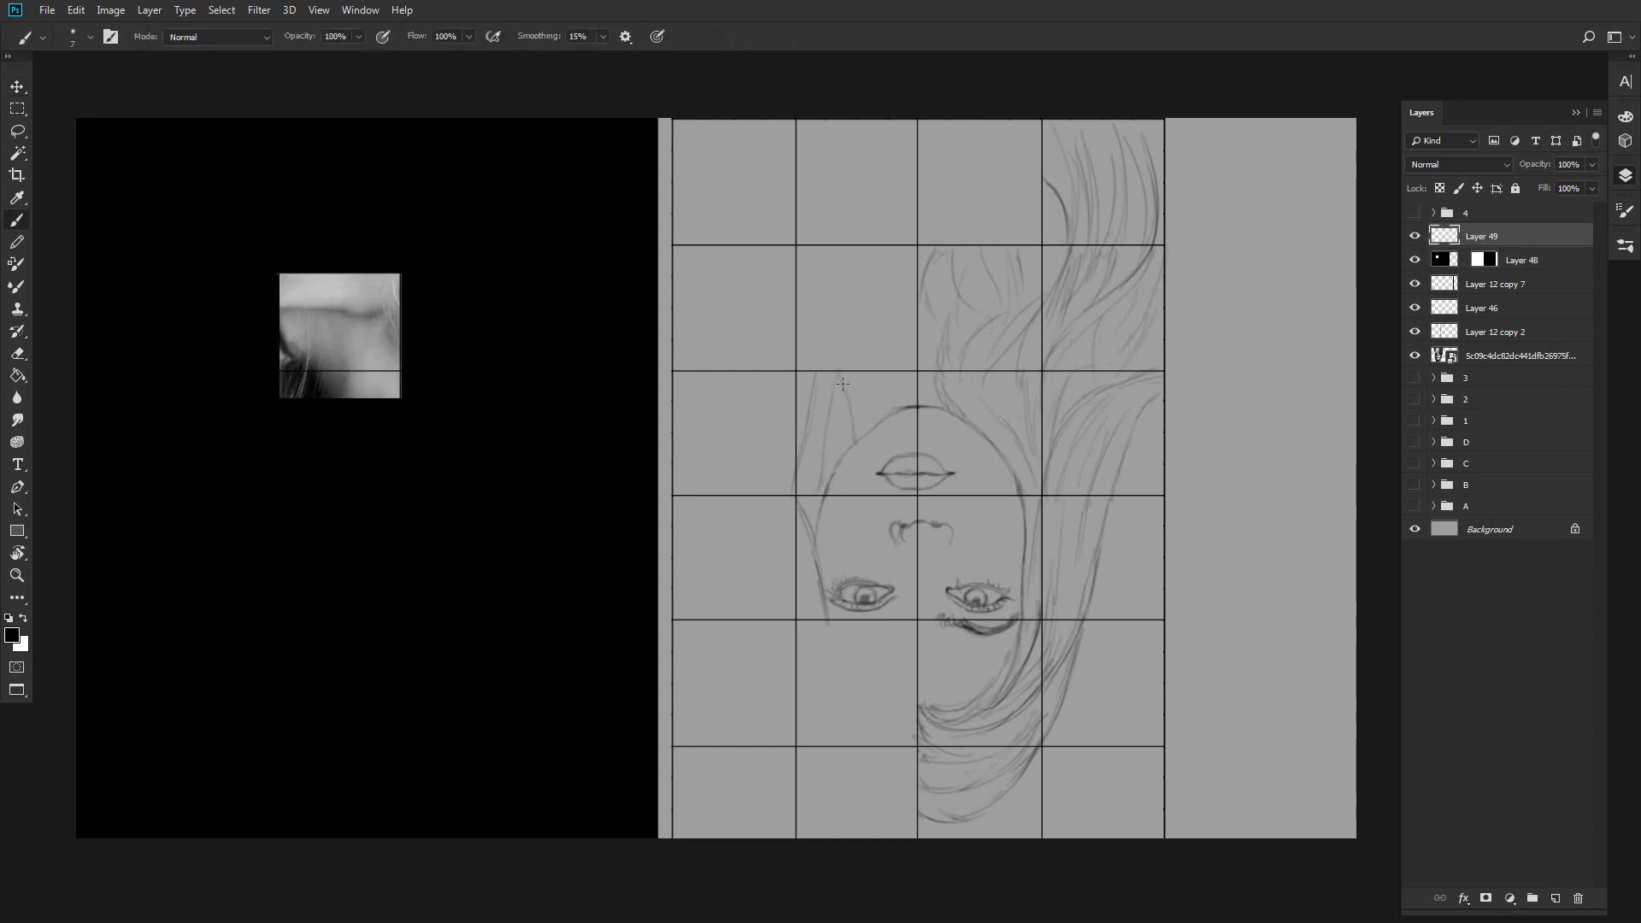
key(alt+bracketleft)
key(v)
drag(1269, 341, 1269, 310)
key(alt+bracketright)
key(b)
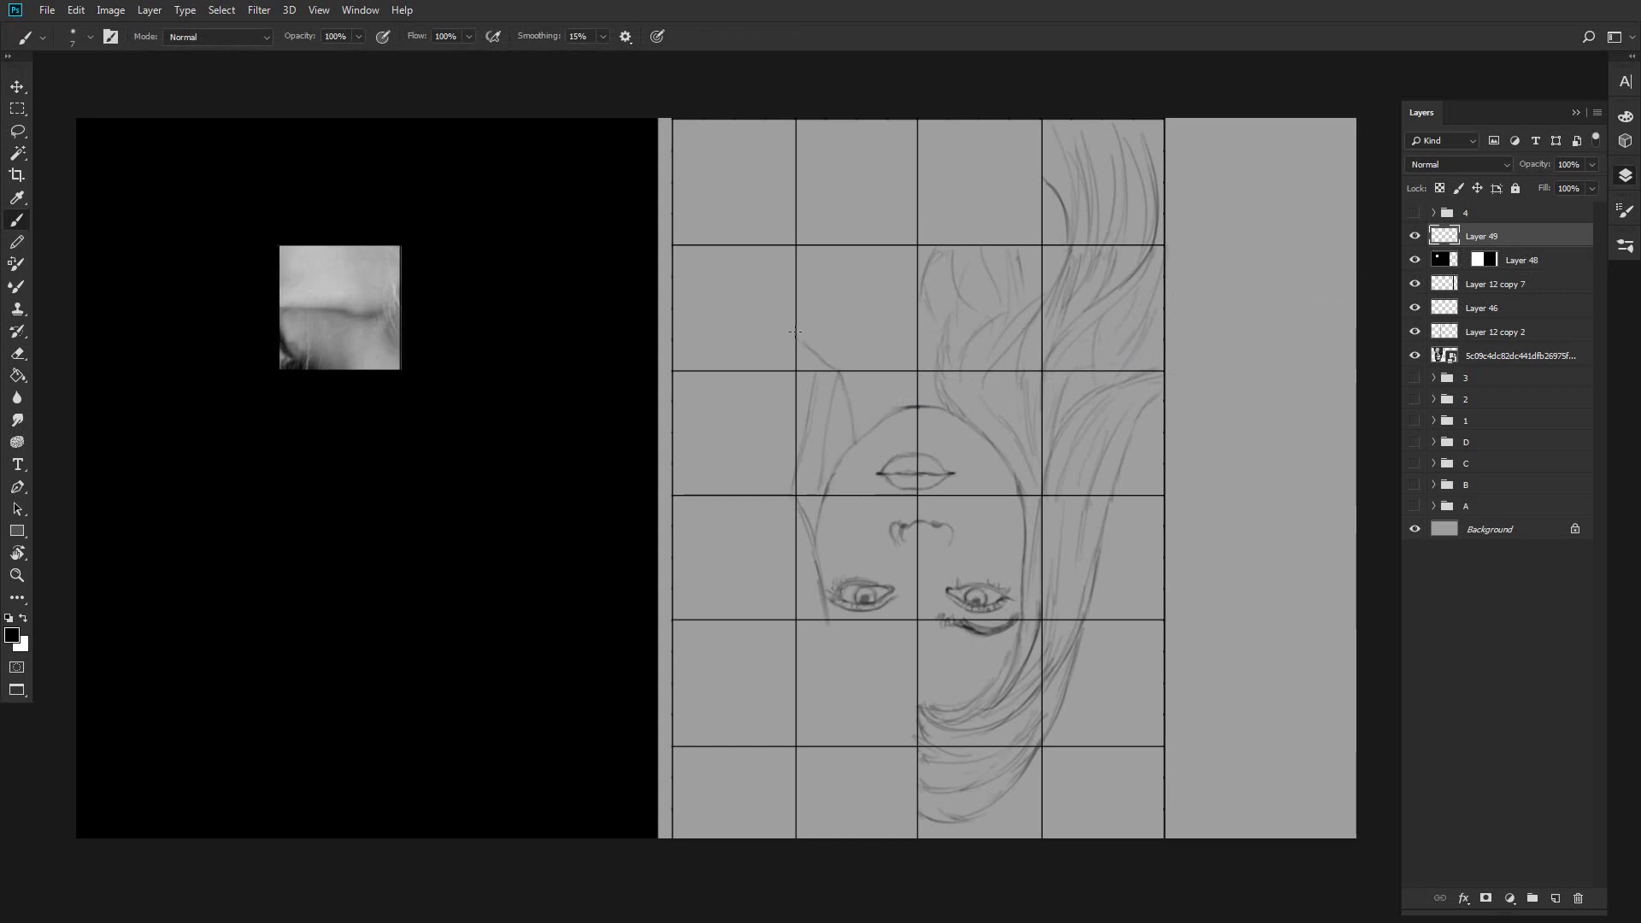
Draw the horizontal neck line and the adjoining hair edge in the second-row cell of the second column.
mouse_move(909, 310)
mouse_down()
mouse_move(939, 366)
mouse_move(854, 317)
mouse_up()
key(e)
key(b)
Reveal the shoulder cell in the second row of the leftmost grid column and align the window with the grid.
key(alt+bracketleft)
key(v)
drag(1021, 553, 1088, 535)
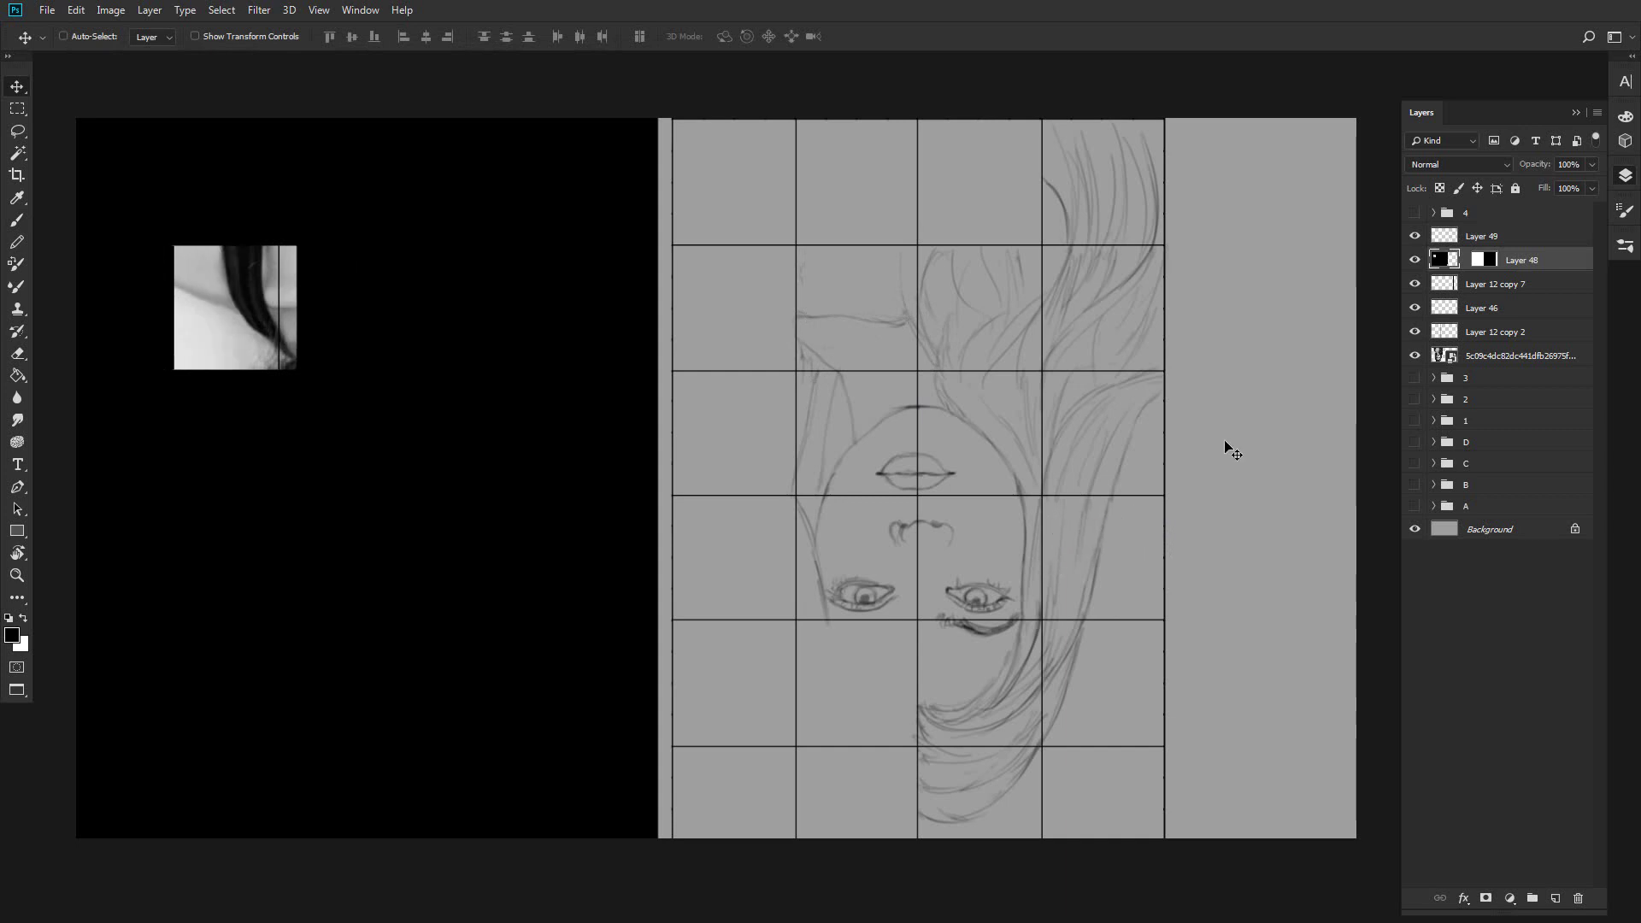
key(alt+bracketright)
key(b)
key(alt+bracketleft)
key(v)
drag(1287, 343, 1268, 343)
key(alt+bracketright)
key(b)
Draw the dark strap's curved edges and the slanted shoulder line in the second-row cell of the leftmost column.
drag(785, 351, 767, 317)
drag(754, 248, 786, 335)
key(e)
key(b)
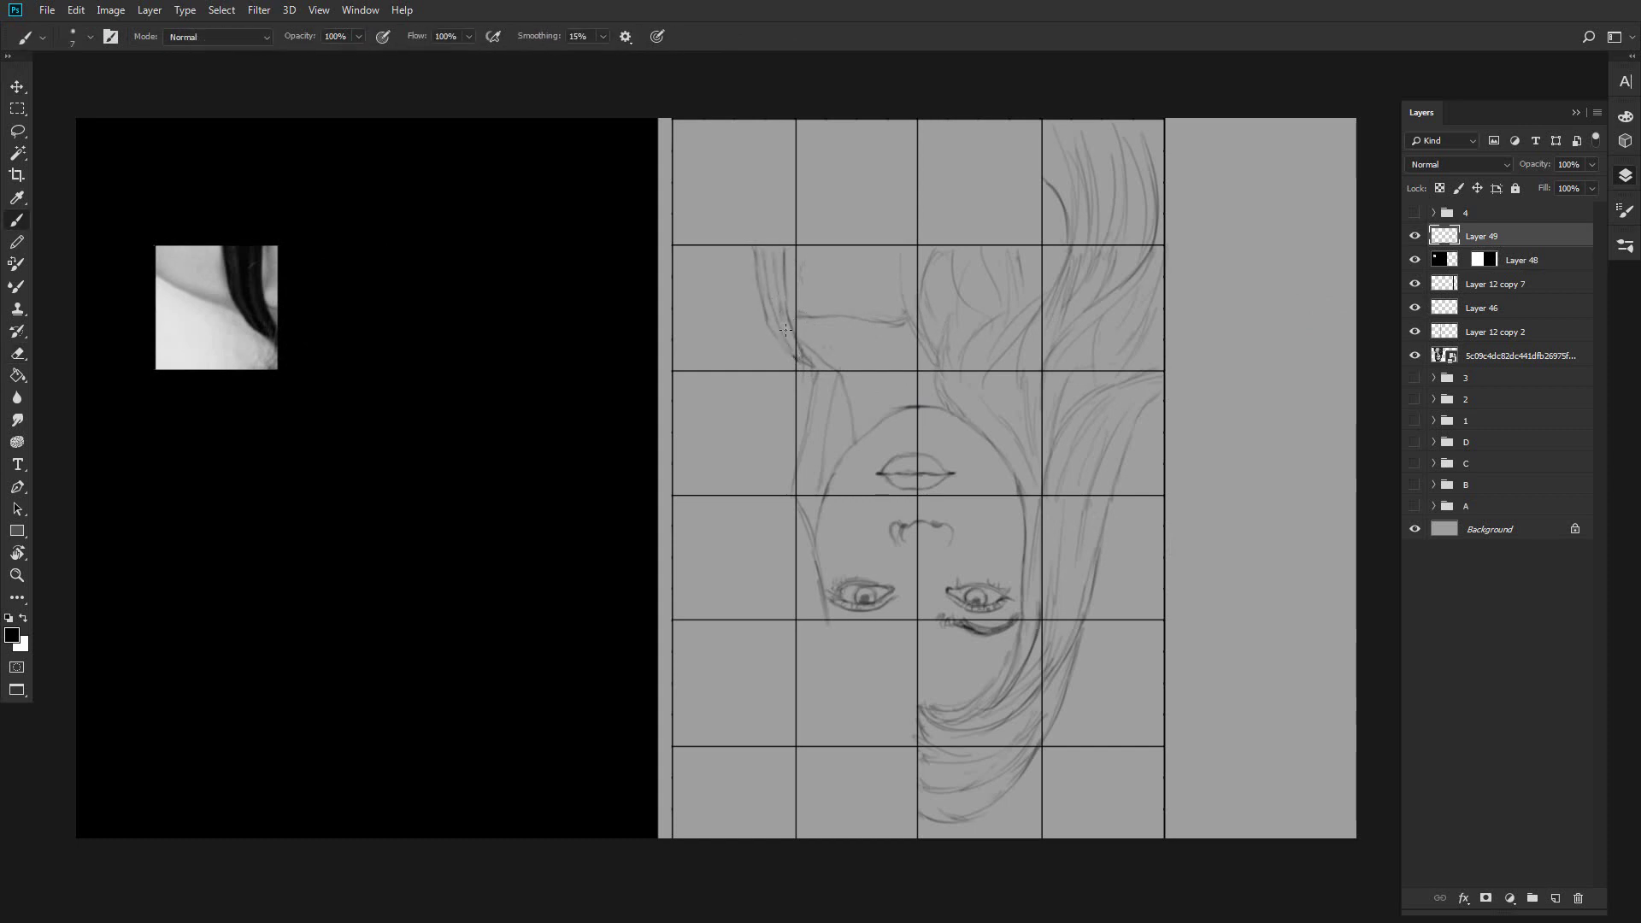
mouse_move(675, 276)
mouse_down()
mouse_move(765, 326)
mouse_move(790, 383)
mouse_up()
Reveal the third-row cell of the leftmost column and draw the hair's outer edge and inner strands.
click(1523, 260)
key(v)
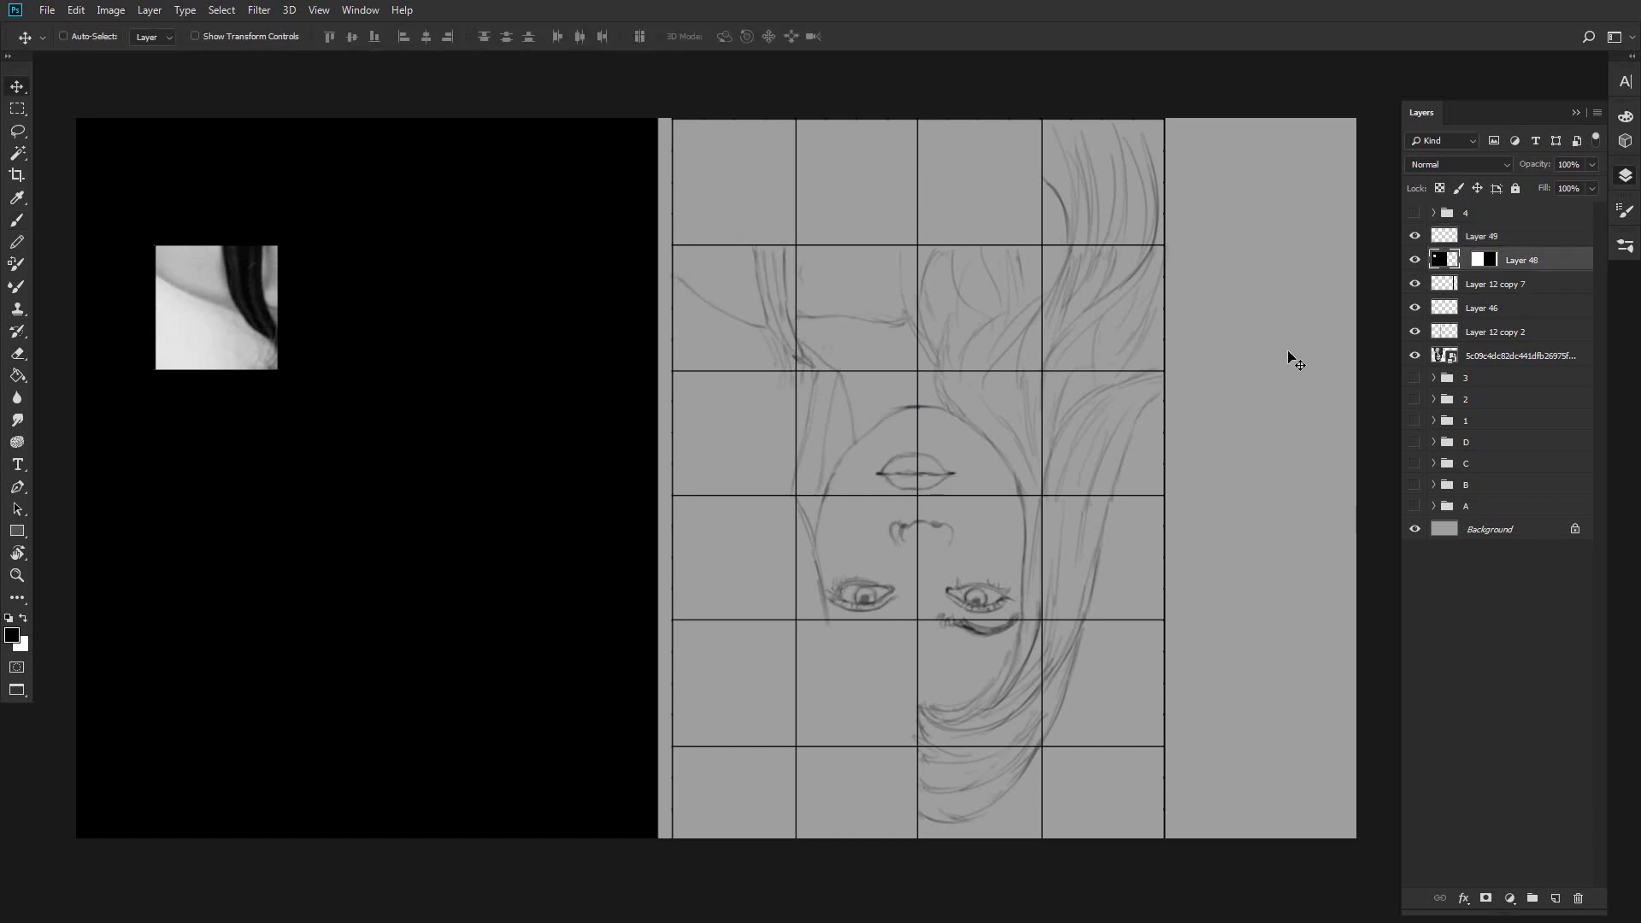
drag(1288, 356, 1274, 481)
click(1521, 240)
key(b)
mouse_move(793, 501)
mouse_down()
mouse_move(763, 434)
mouse_move(768, 458)
mouse_up()
mouse_move(763, 376)
mouse_down()
mouse_move(744, 457)
mouse_move(757, 477)
mouse_move(788, 377)
mouse_up()
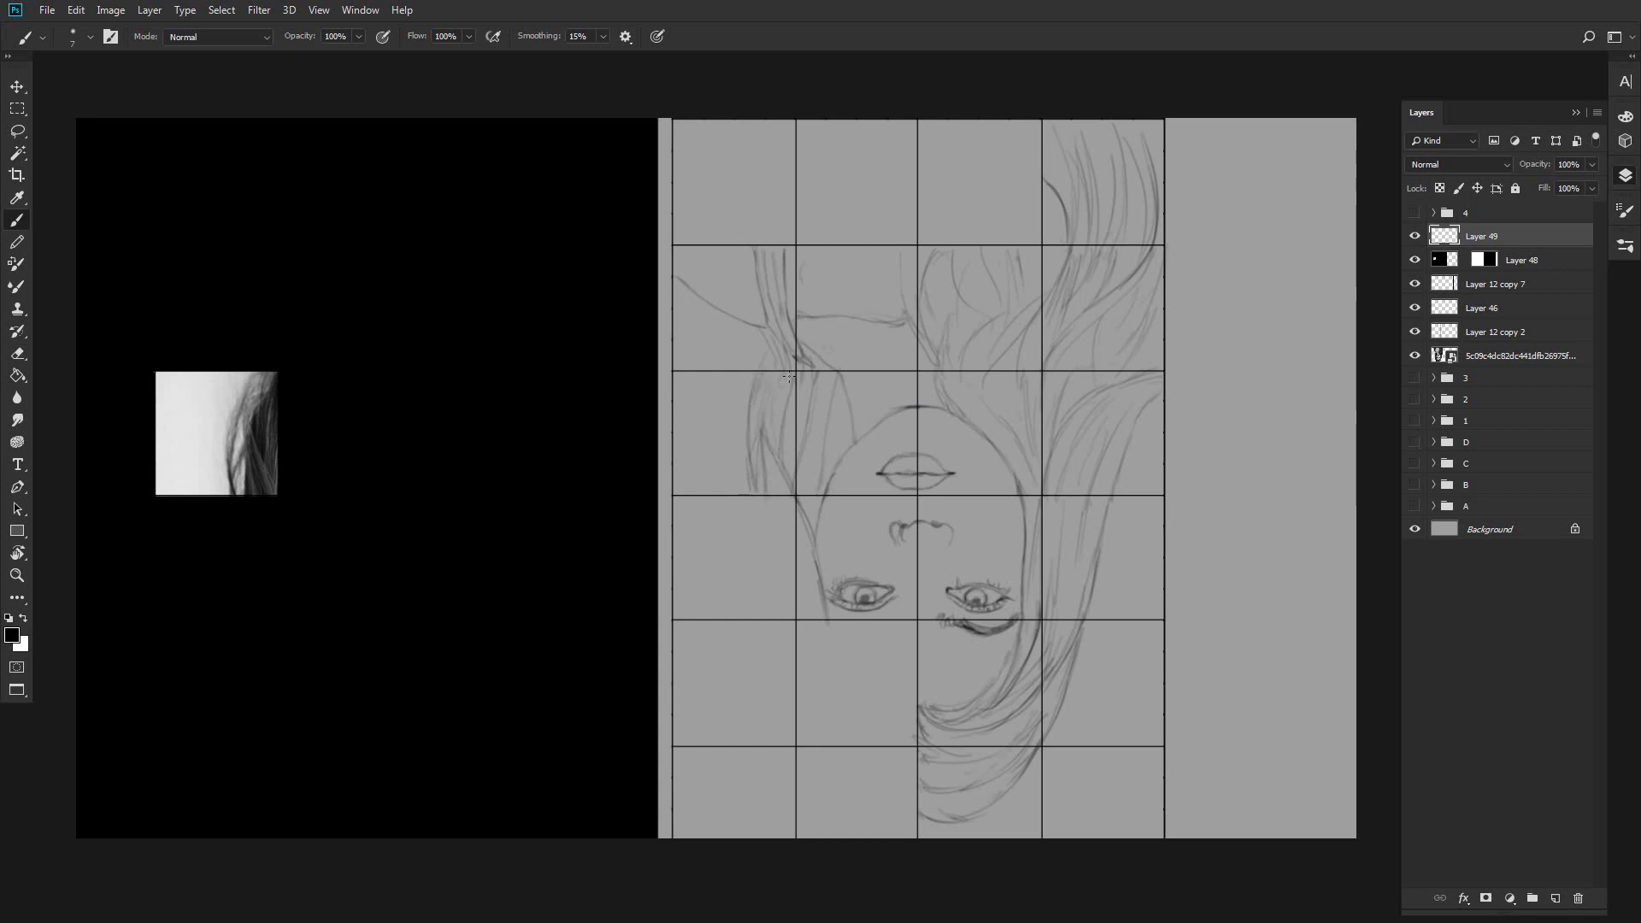
Reveal the top-row cell of the leftmost column and draw the long edges and folds of the dark strap.
key(v)
key(alt+bracketleft)
drag(835, 679, 840, 427)
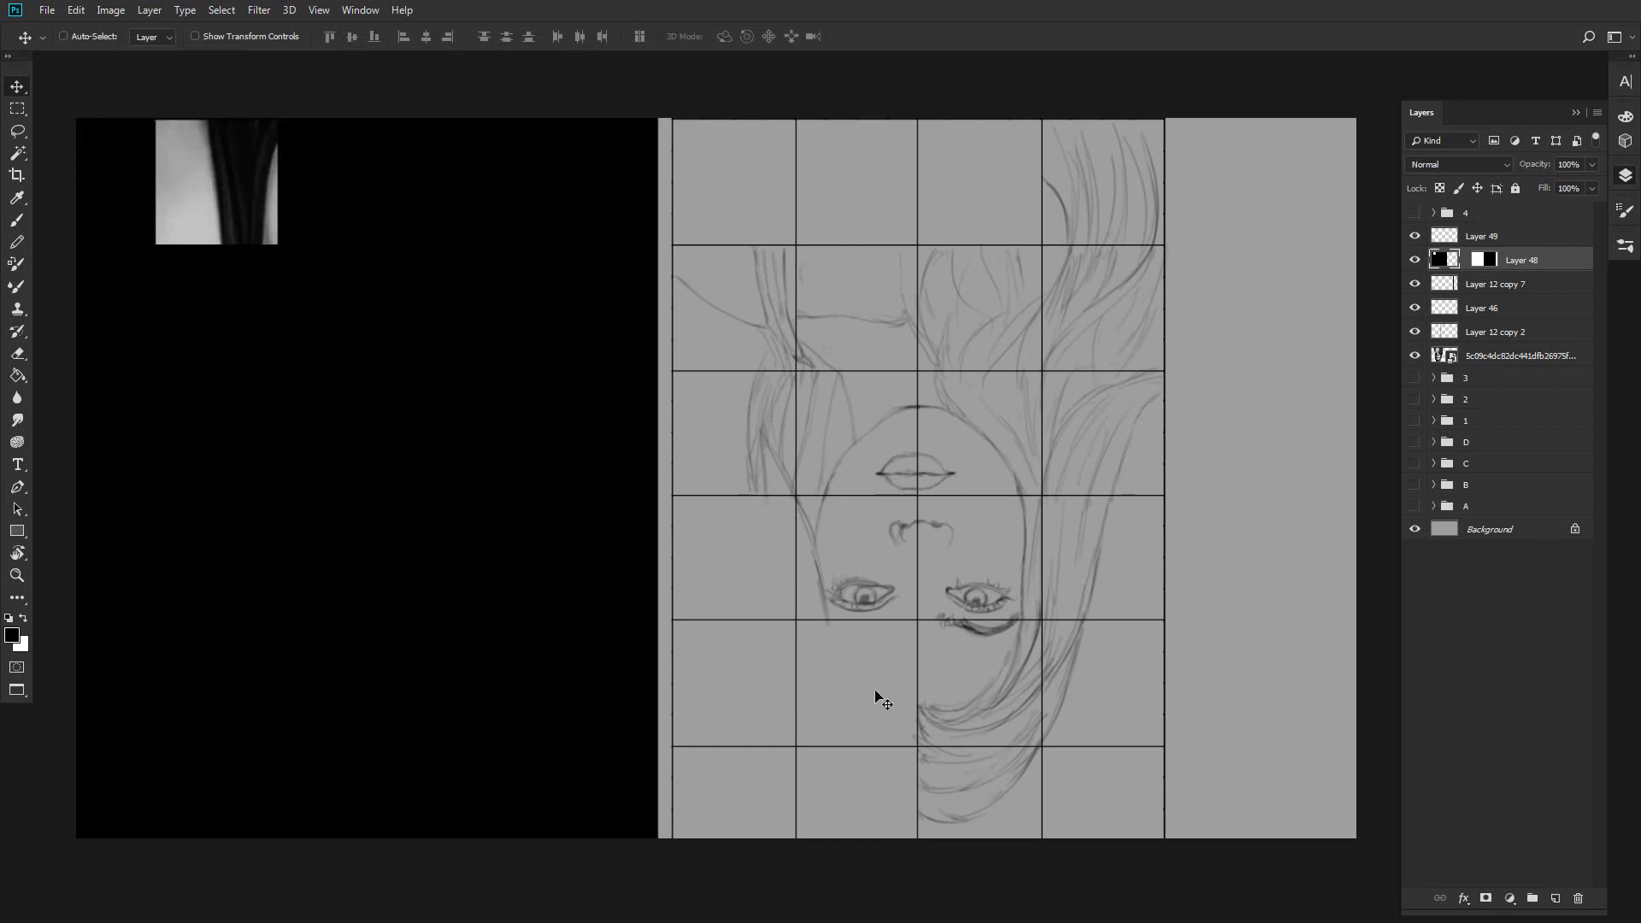
key(alt+bracketright)
key(b)
mouse_move(751, 240)
mouse_down()
mouse_move(737, 128)
mouse_move(753, 211)
mouse_up()
mouse_move(794, 133)
mouse_down()
mouse_move(787, 187)
mouse_move(788, 120)
mouse_move(775, 243)
mouse_up()
mouse_move(739, 126)
mouse_down()
mouse_move(763, 248)
mouse_move(785, 246)
mouse_up()
Reveal the top-row hair cell of the third column and draw its vertical strands and curved crossing lock.
click(1521, 259)
drag(1144, 366, 1268, 366)
click(1504, 237)
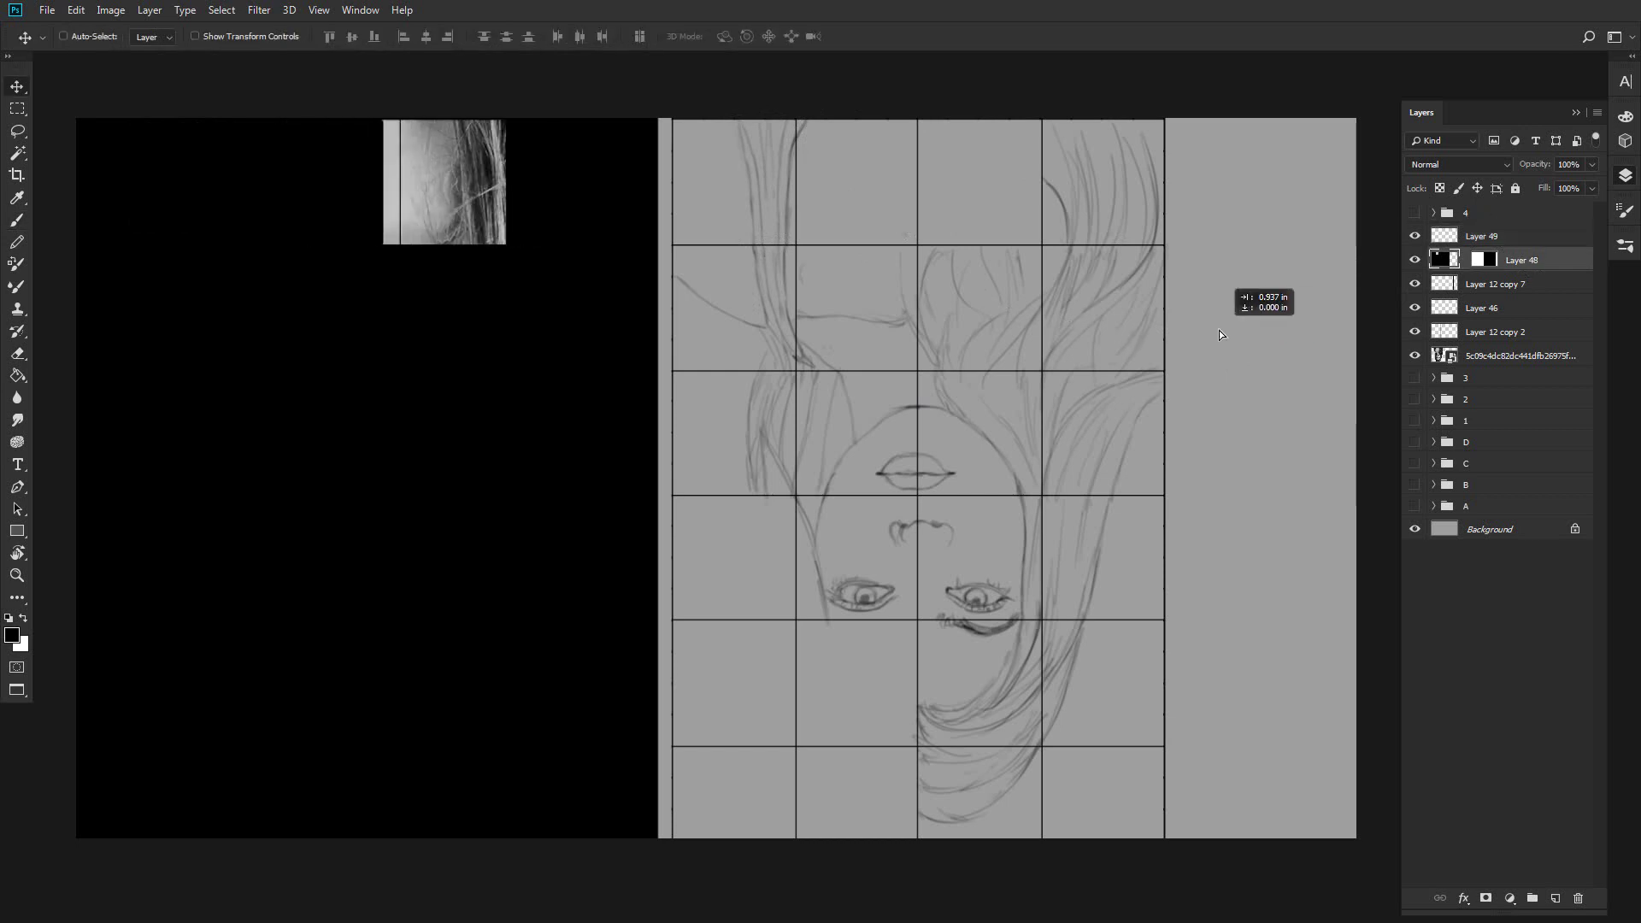
drag(1011, 288, 1003, 202)
mouse_move(988, 139)
mouse_down()
mouse_move(1019, 122)
mouse_move(1045, 236)
mouse_move(1039, 183)
mouse_up()
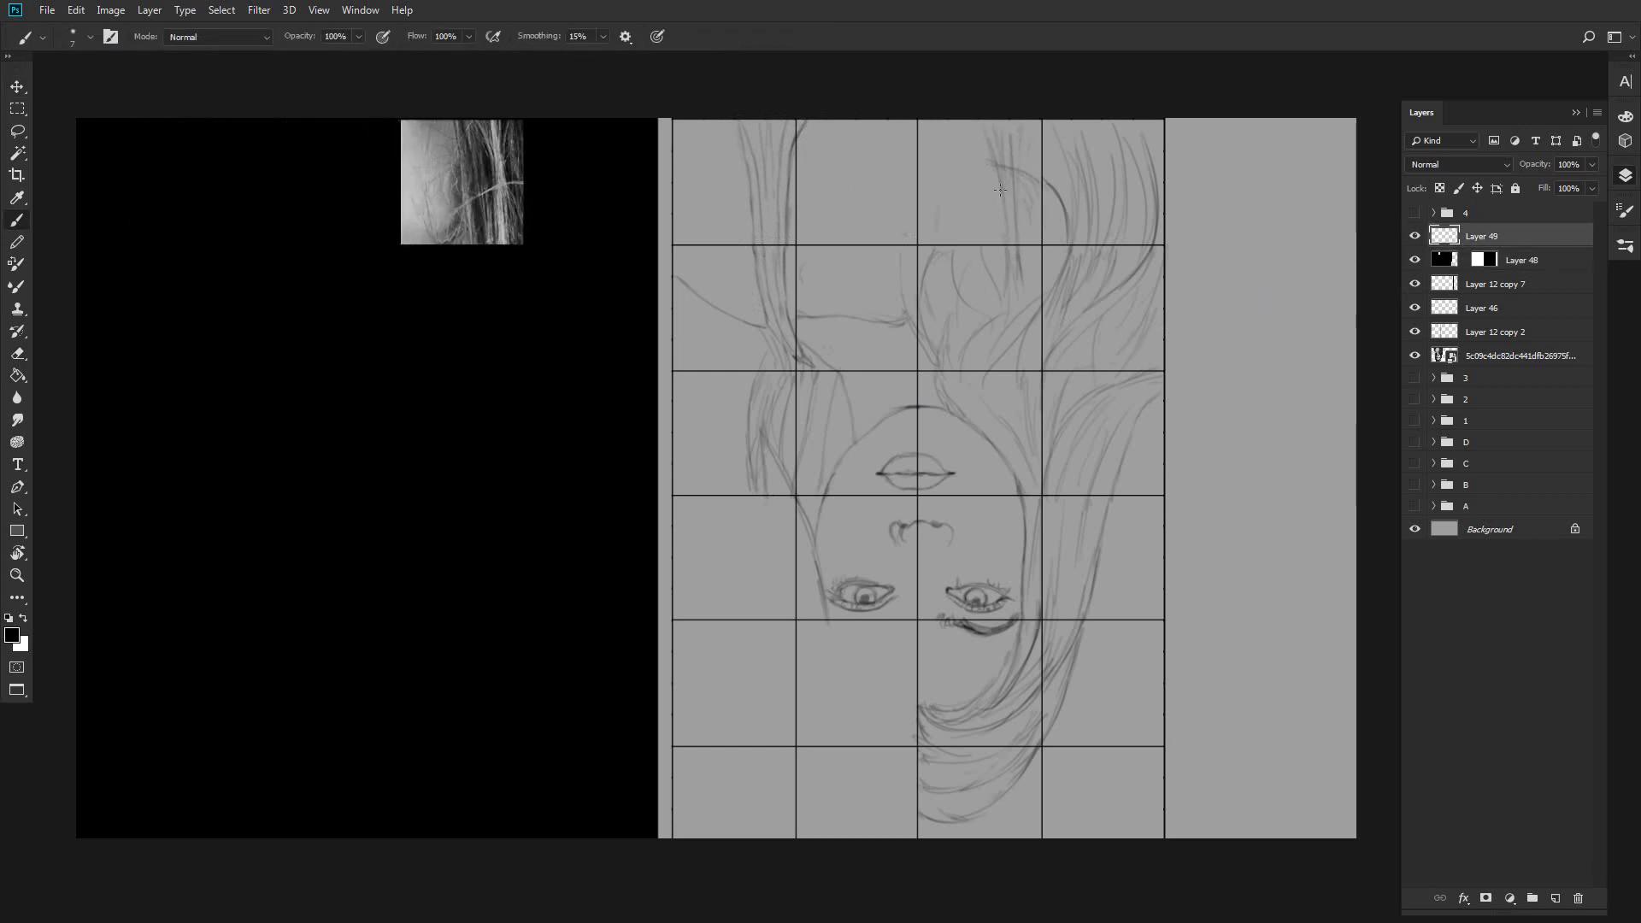
drag(969, 126, 974, 184)
drag(973, 234, 977, 256)
drag(961, 170, 952, 273)
drag(987, 171, 989, 231)
Shift the reveal window down slightly and extend the hair strands across the line between the top two rows.
click(1529, 260)
key(v)
mouse_move(1194, 258)
mouse_down()
mouse_move(1194, 344)
mouse_move(1194, 293)
mouse_up()
click(1504, 236)
key(b)
mouse_move(925, 265)
mouse_down()
mouse_move(989, 183)
mouse_move(1065, 680)
mouse_up()
Reveal the fifth-row cell of the second column and draw the forehead edge, hairline and sweeping hair strands.
click(1521, 260)
key(v)
drag(1164, 664, 1045, 660)
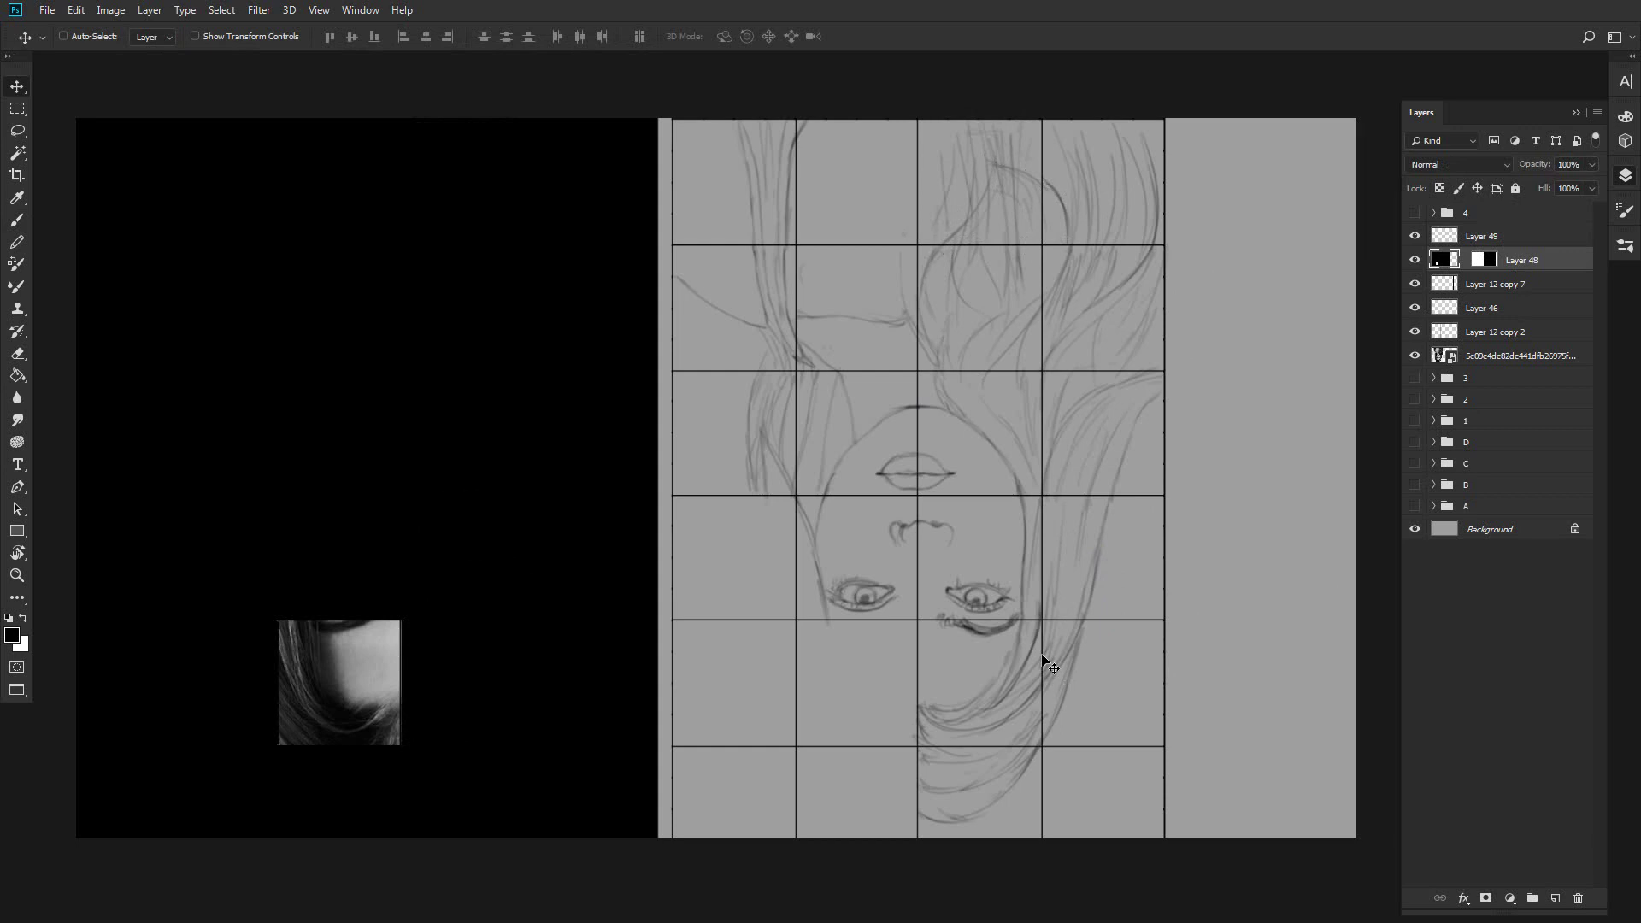
click(1491, 238)
key(b)
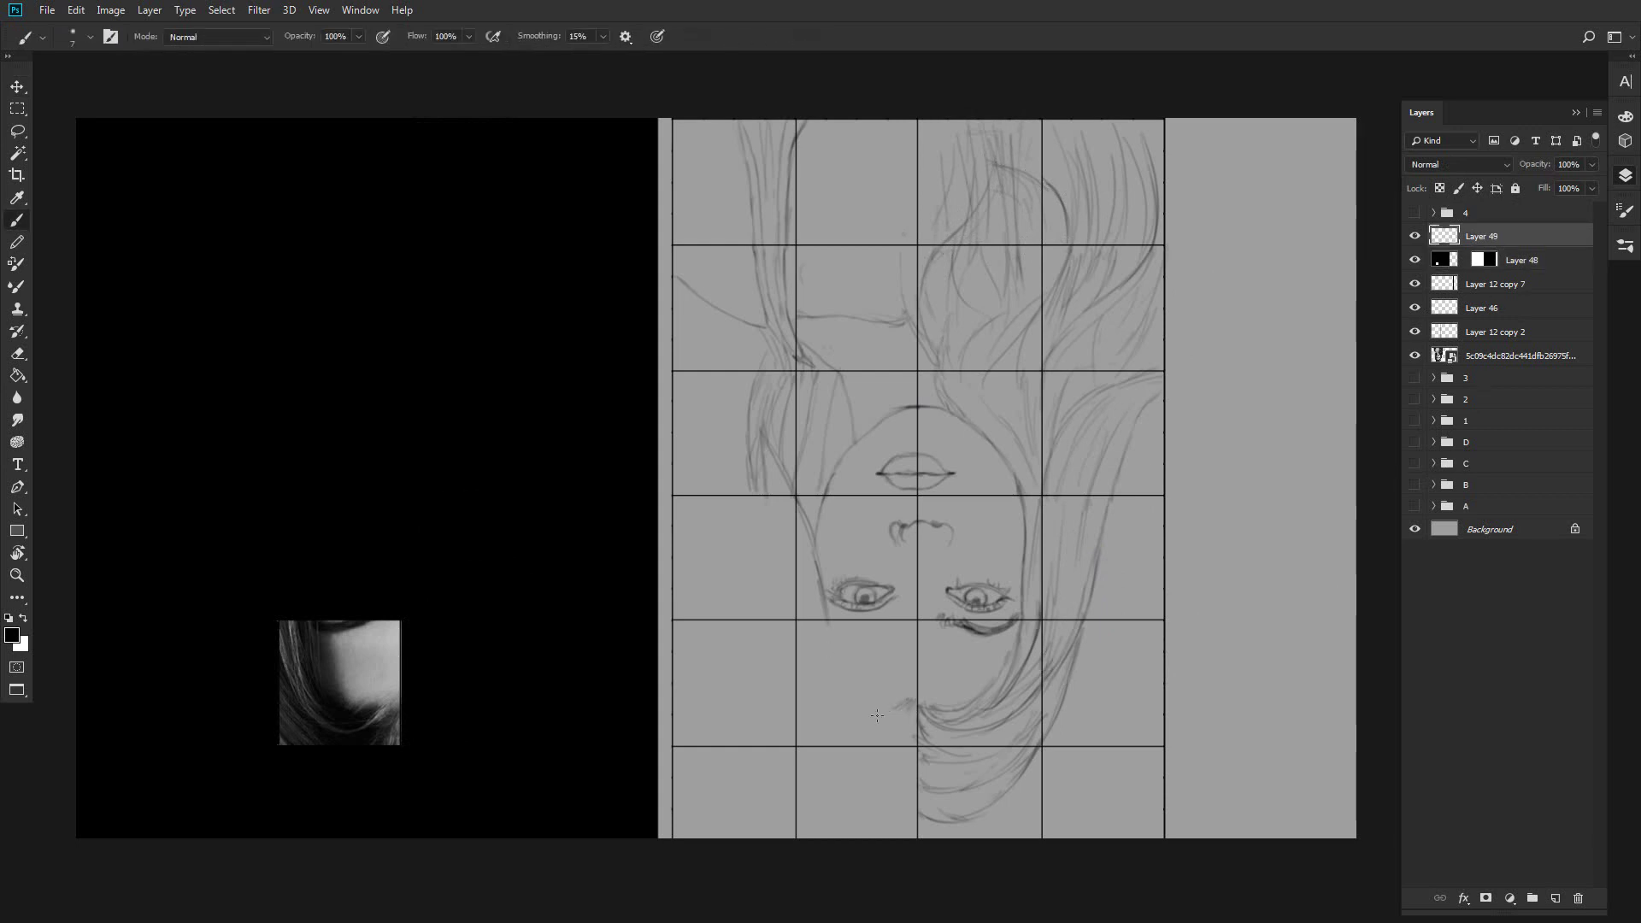
drag(828, 628, 842, 703)
mouse_move(804, 614)
mouse_down()
mouse_move(905, 728)
mouse_move(855, 728)
mouse_move(904, 725)
mouse_up()
drag(798, 711, 812, 740)
drag(914, 722, 889, 747)
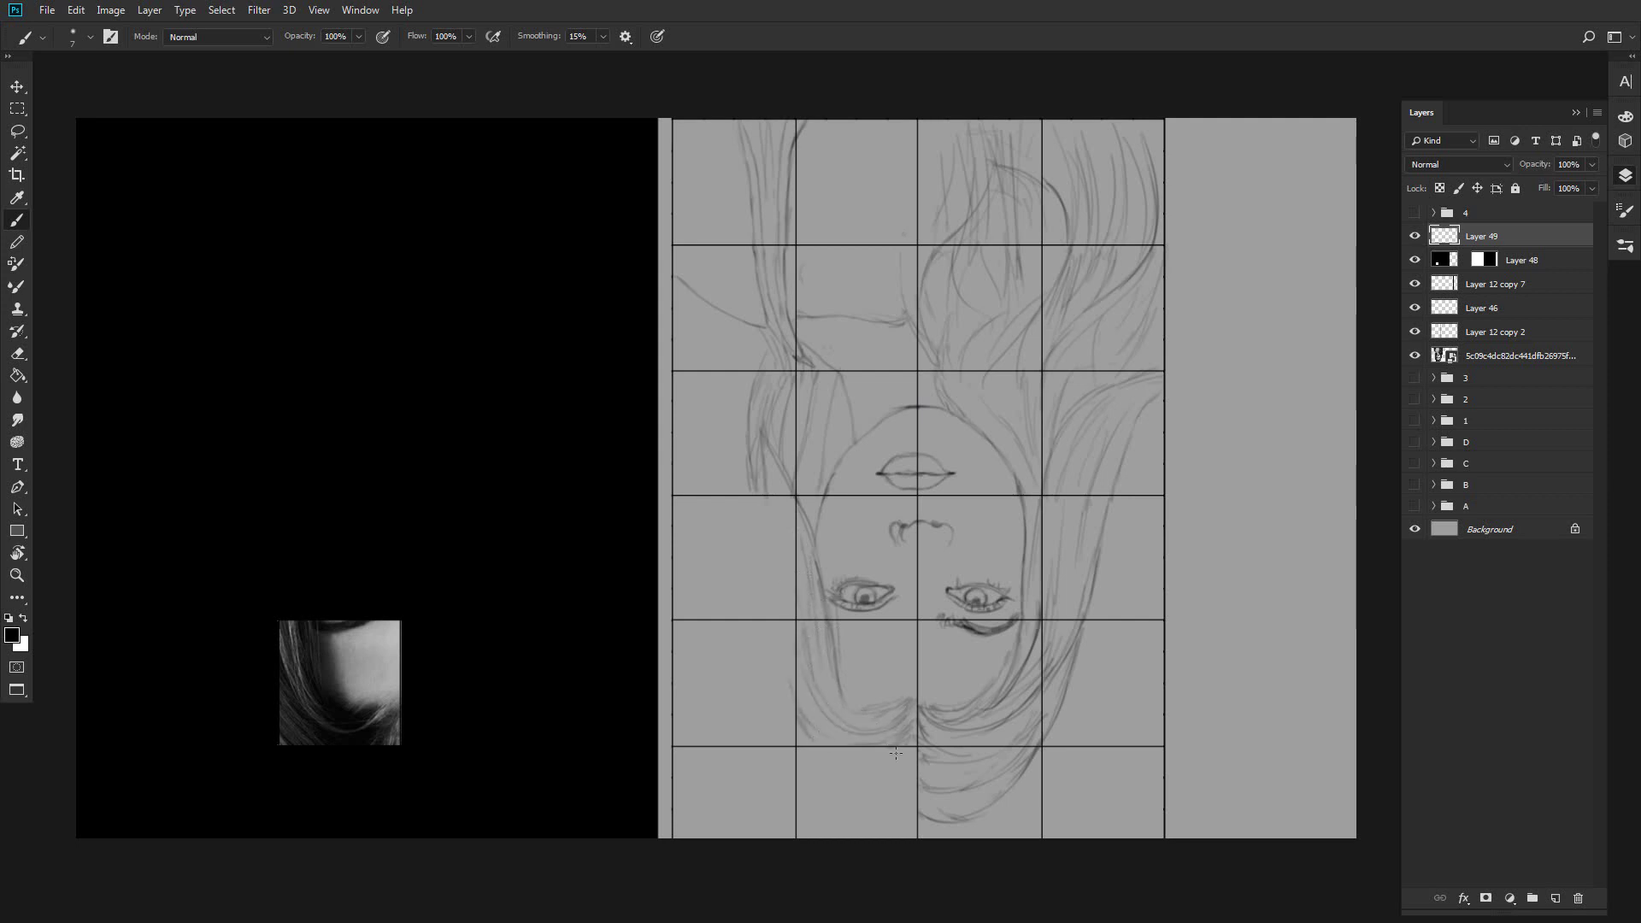
Shift the reveal window up slightly and draw the second eyebrow along the upper grid line of the forehead cell.
click(1519, 259)
key(v)
drag(1128, 627, 1128, 604)
click(1522, 239)
key(b)
mouse_move(888, 615)
mouse_down()
mouse_move(834, 621)
mouse_move(890, 621)
mouse_up()
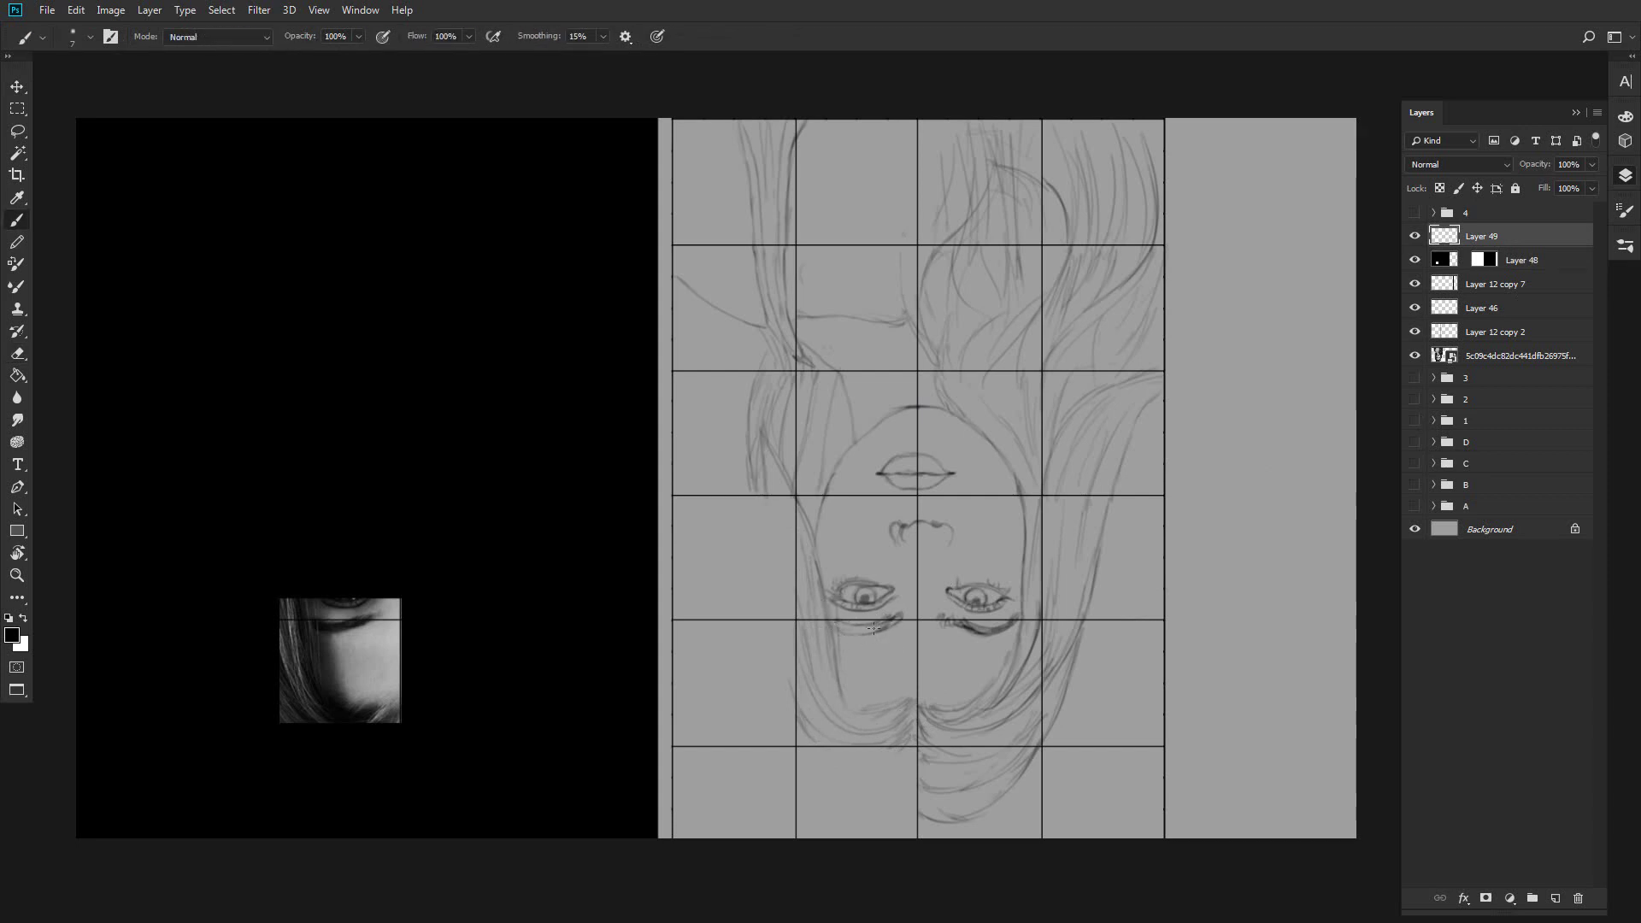
Reveal the bottom-row hair cell of the second column and draw its curved outer edge and strands.
click(1533, 256)
key(v)
mouse_move(1096, 509)
mouse_down()
mouse_move(1094, 671)
mouse_move(1104, 658)
mouse_up()
click(1525, 236)
key(b)
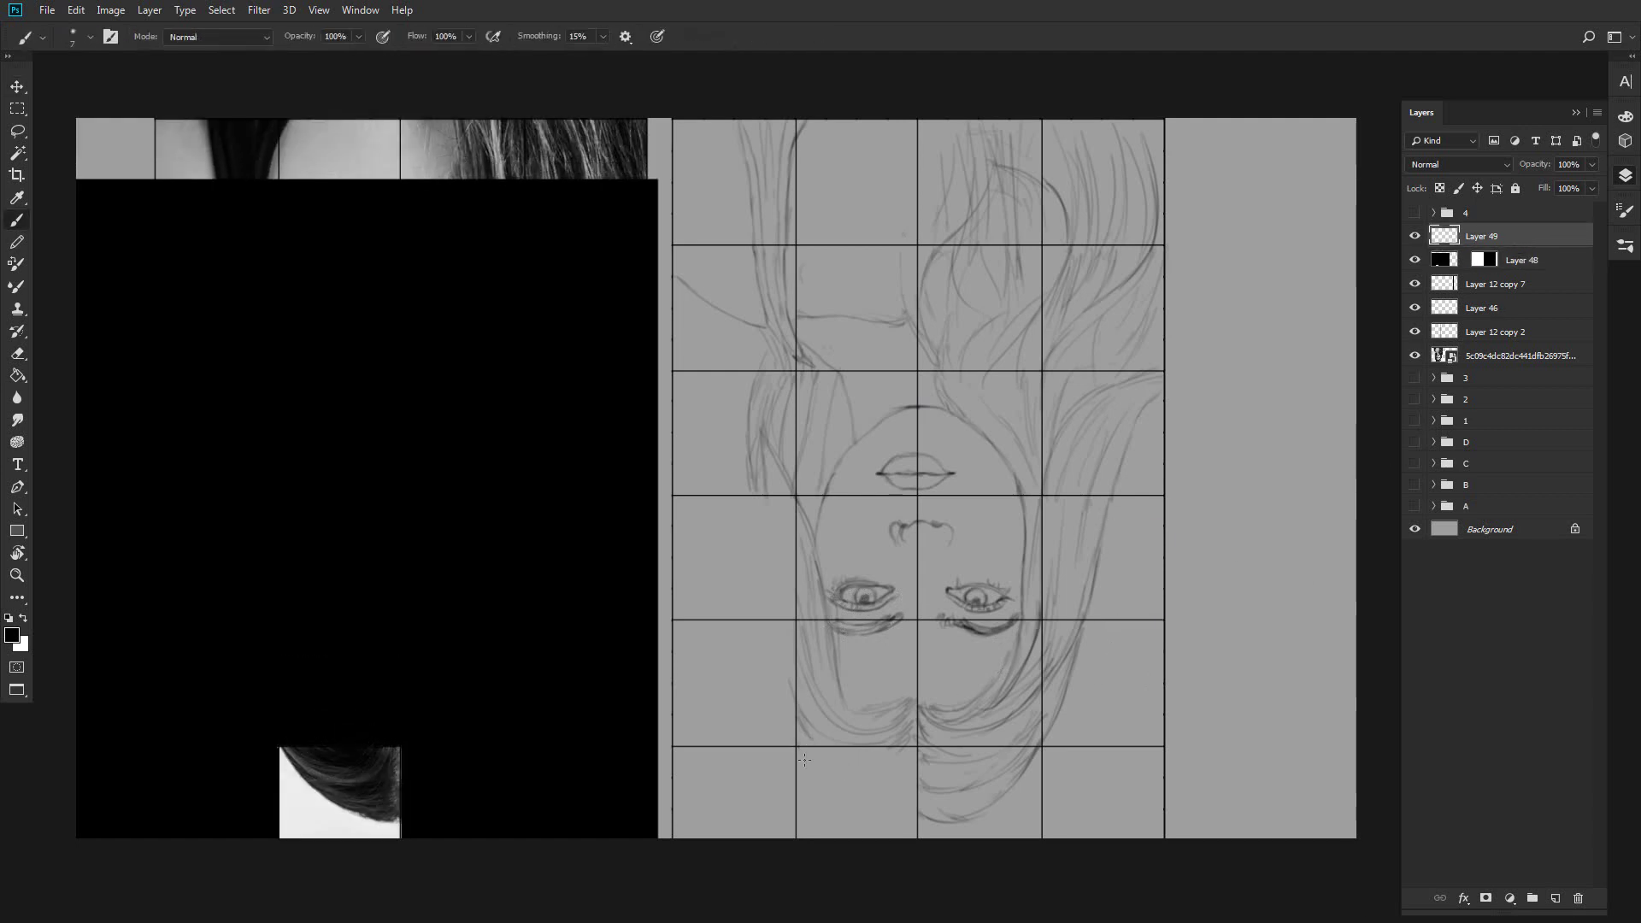
drag(918, 819, 890, 821)
drag(810, 772, 889, 822)
Reveal the fourth-row cell of the leftmost column and draw the hair's outer edge and inner strands.
mouse_move(942, 740)
mouse_down()
mouse_move(846, 462)
mouse_move(756, 582)
mouse_up()
key(alt+bracketright)
key(b)
drag(751, 487, 760, 600)
key(e)
key(b)
drag(759, 505, 791, 608)
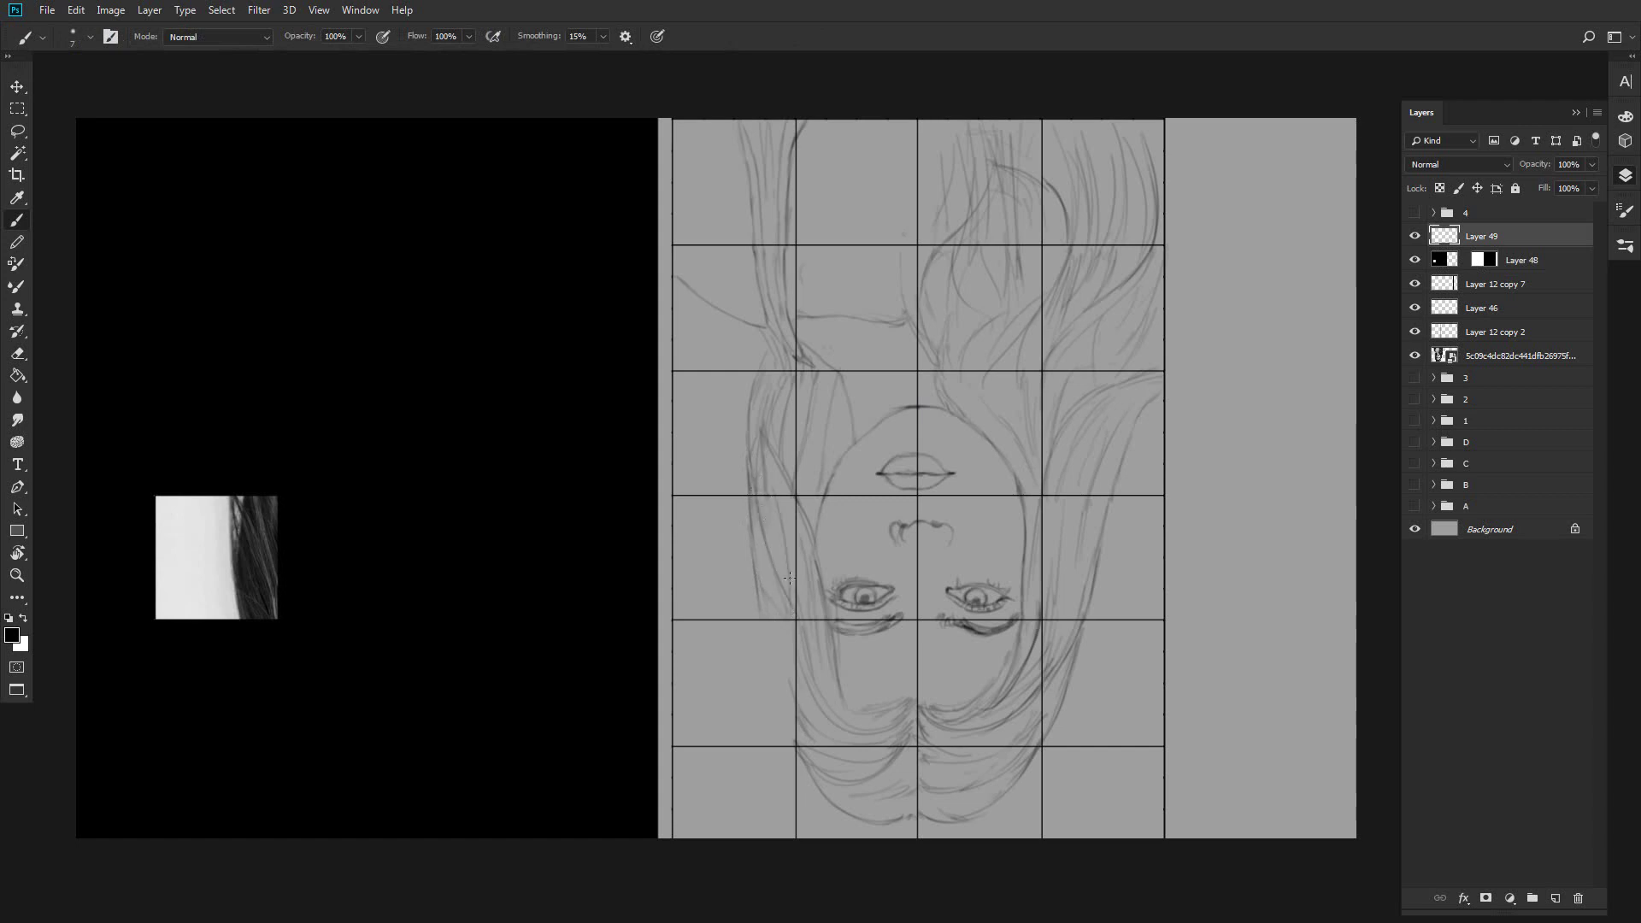
Reveal the fifth-row cell of the leftmost column and draw the slanted outer hair edge.
click(1445, 263)
key(v)
drag(1229, 374, 1229, 500)
click(1500, 239)
key(b)
drag(757, 600, 783, 684)
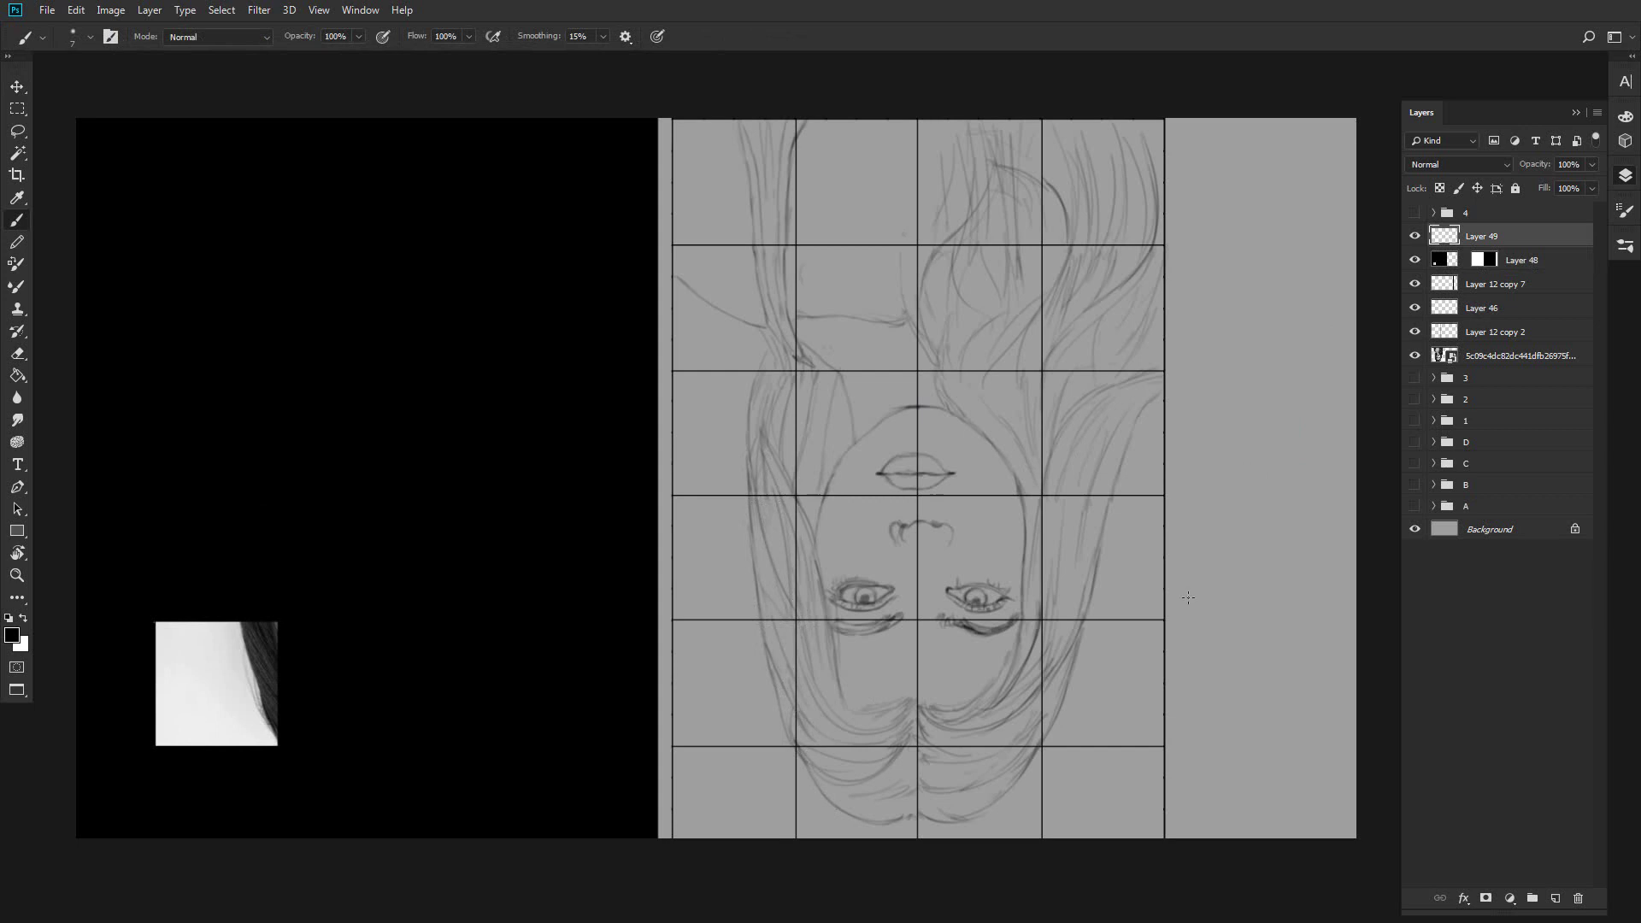
Hide the black masking layer and flip the reference photo vertically so the portrait stands upright.
click(1415, 260)
click(1486, 359)
key(ctrl+t)
right_click(798, 547)
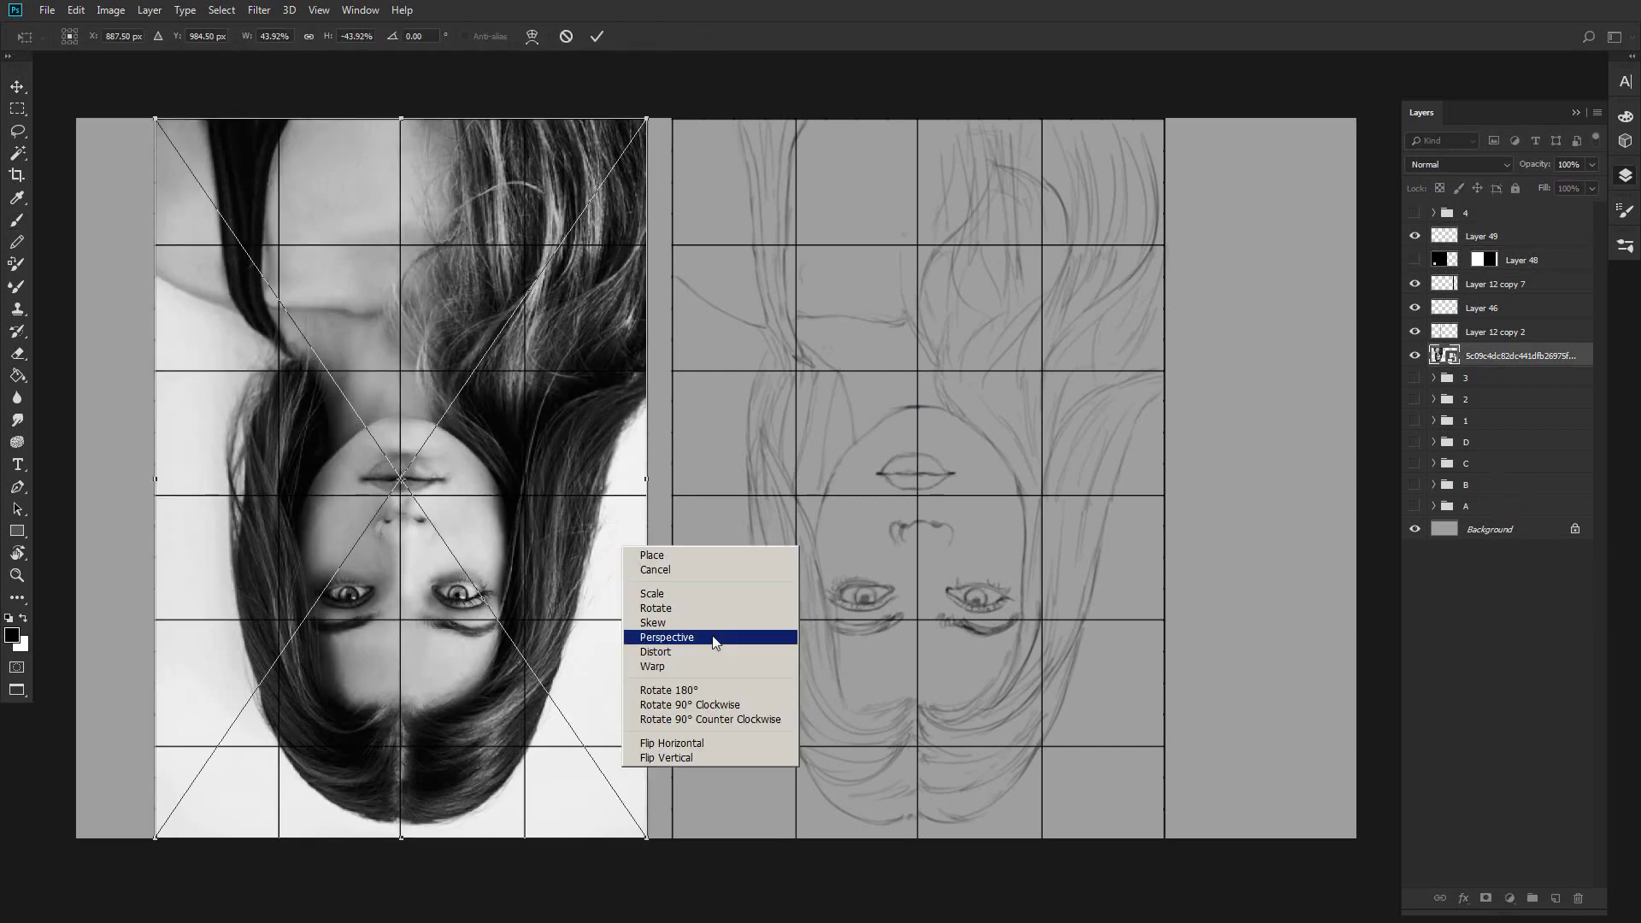
click(726, 758)
key(Return)
Flip the sketch on Layer 49 vertically to match the upright photo.
click(1487, 239)
key(ctrl+t)
right_click(1203, 472)
click(1074, 629)
key(Return)
key(b)
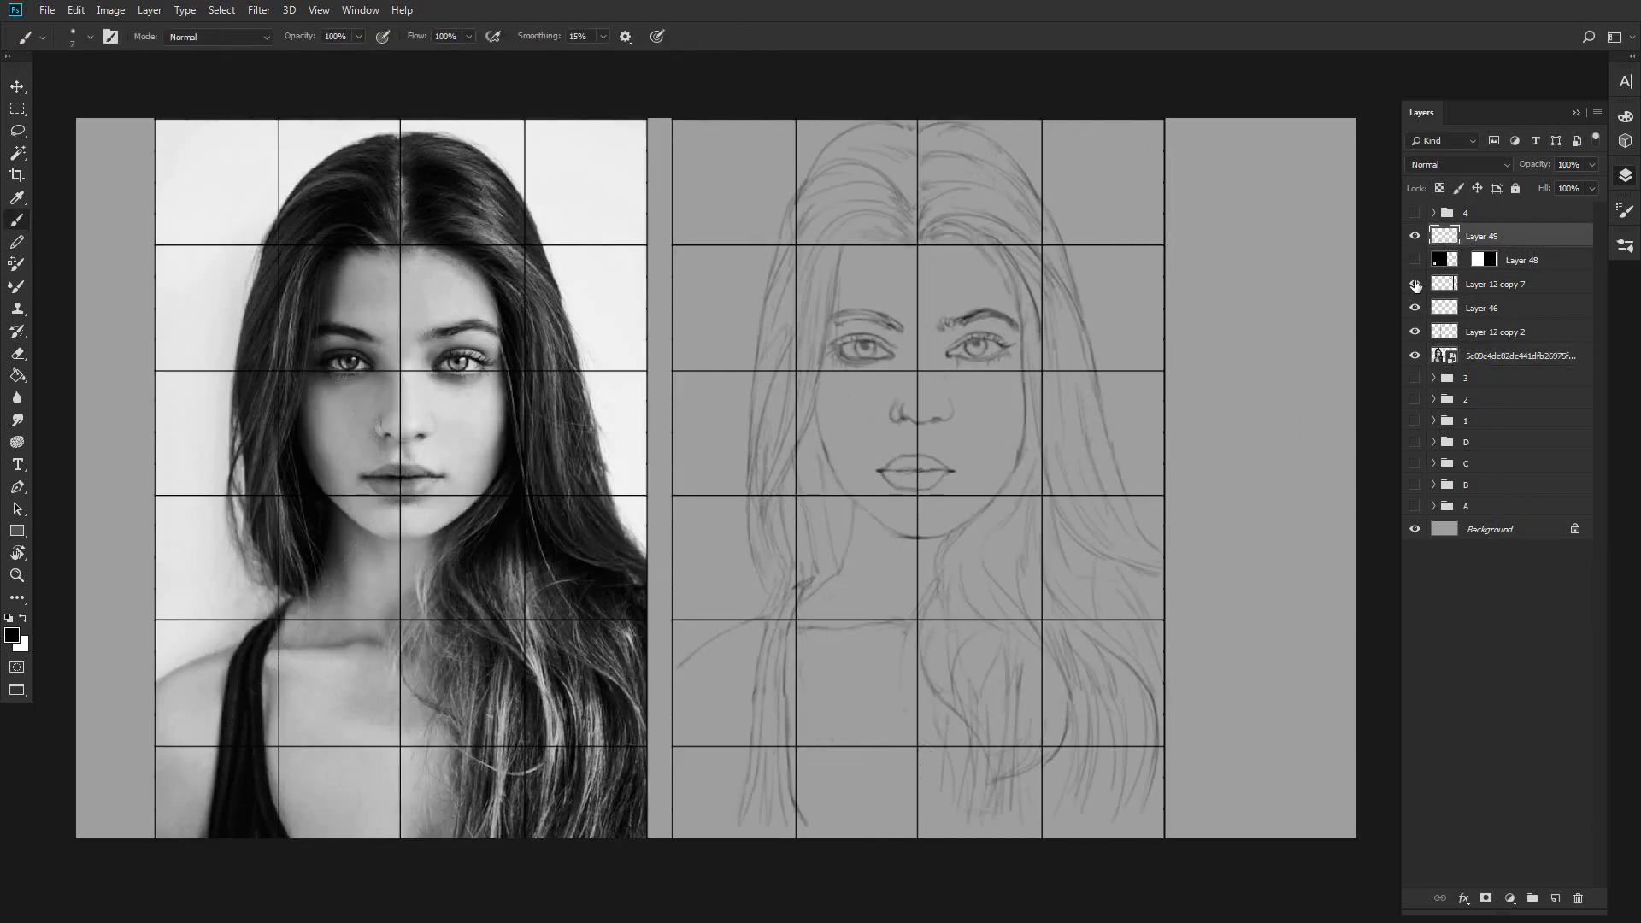
Cut the grid lines over the sketch from Layer 12 copy 7 onto a new layer, hide it, and reselect Layer 49.
click(1414, 284)
click(1414, 284)
click(1491, 284)
key(m)
drag(1162, 122, 675, 836)
key(ctrl+shift+j)
click(1414, 284)
click(1483, 237)
key(b)
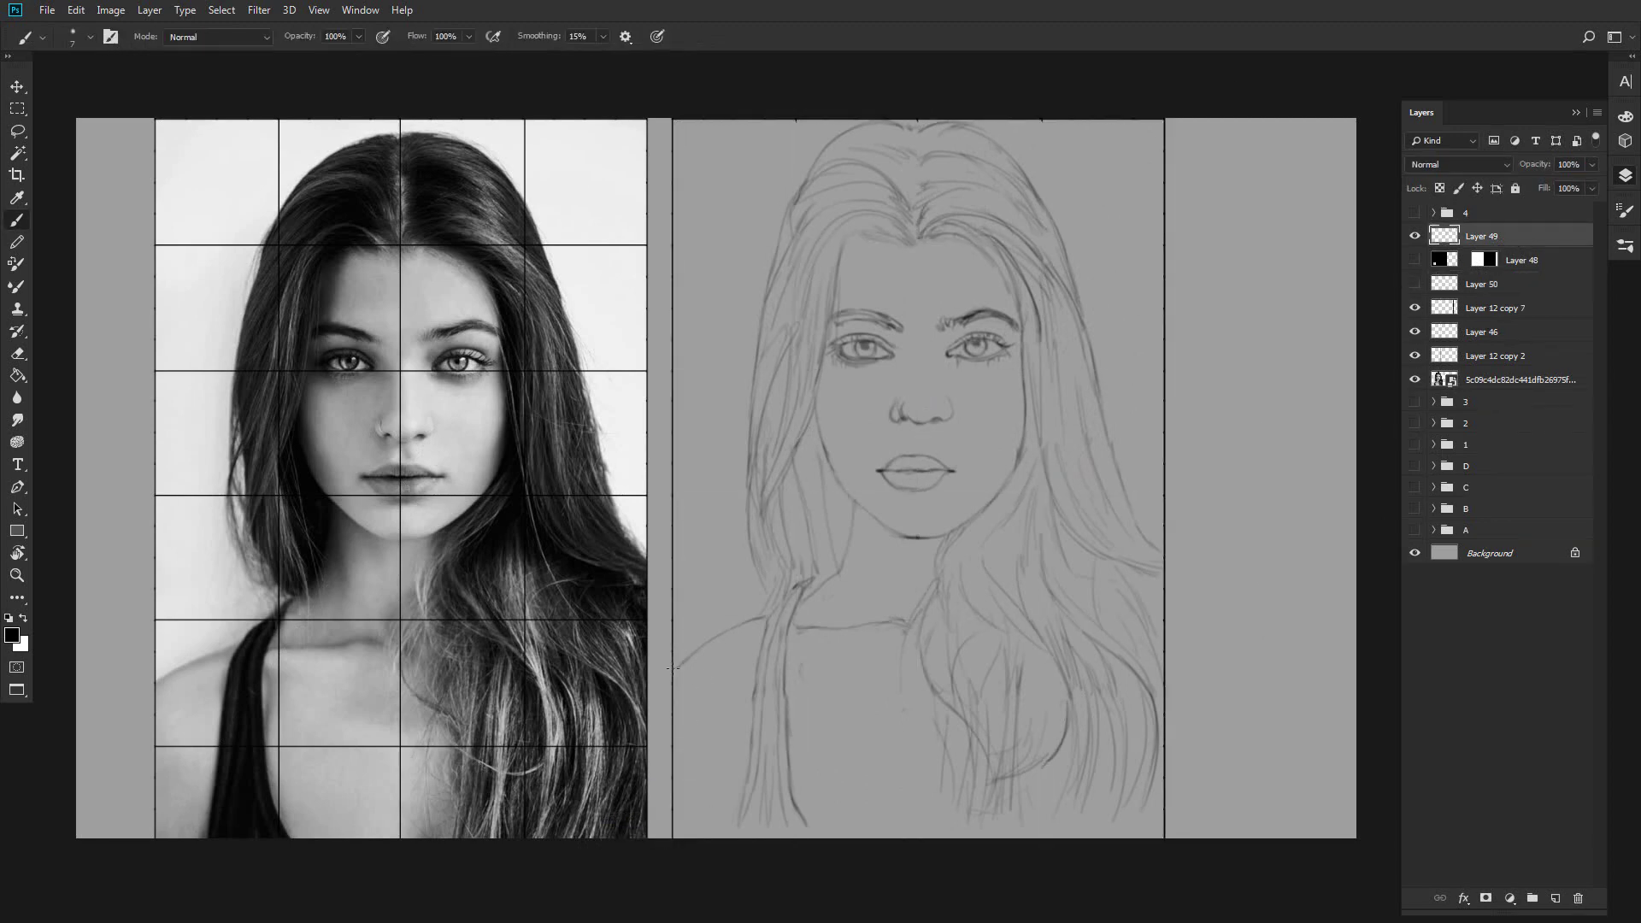
Lasso the sketched lips, shift them slightly to the right, and return to the Brush tool for refining.
key(l)
drag(956, 481, 943, 493)
key(ctrl+d)
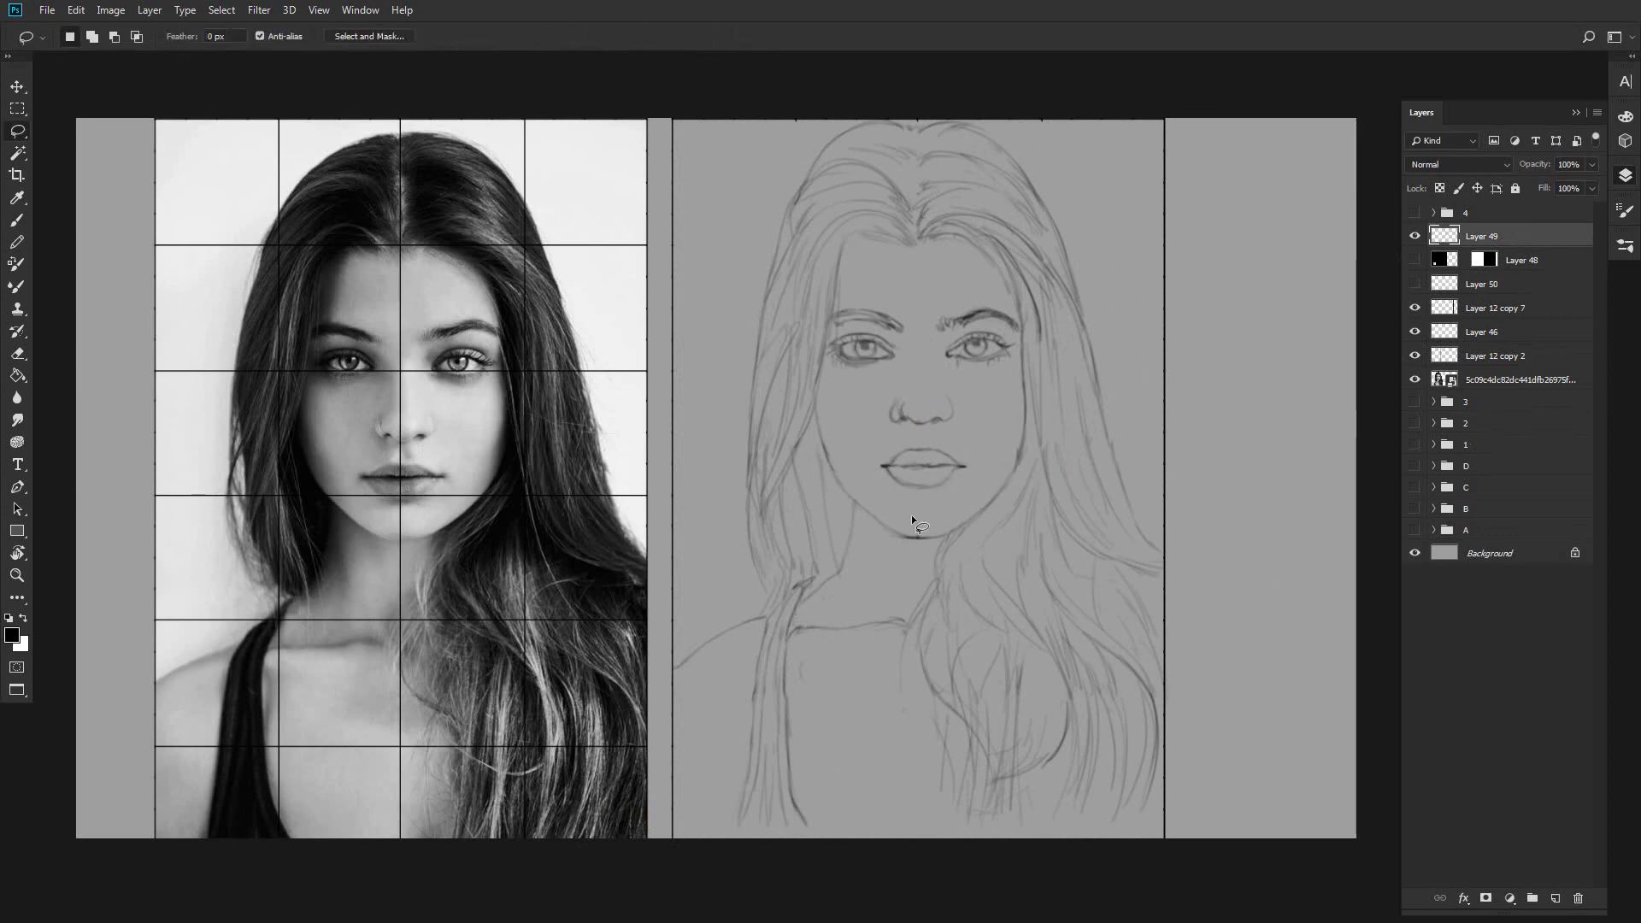
key(b)
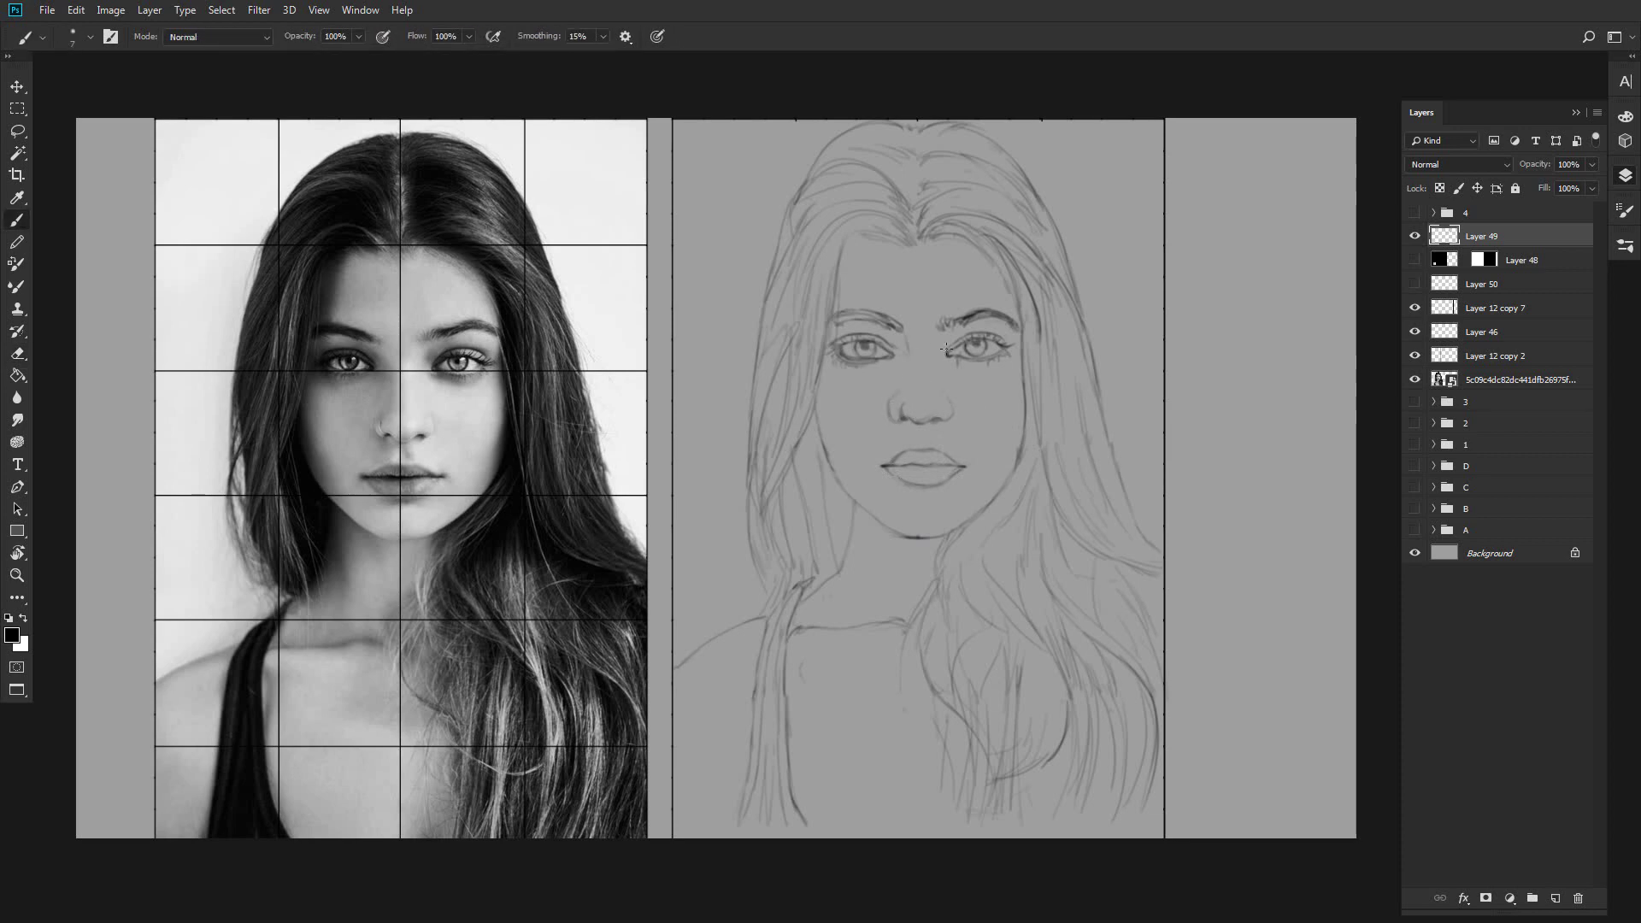
Refine the Layer 49 sketch with extra strokes on the lower hair locks, the neck and the top's strap.
key(r)
mouse_move(1011, 361)
mouse_down()
mouse_move(1032, 443)
mouse_move(1015, 473)
mouse_up()
key(Escape)
key(b)
drag(939, 564, 1003, 726)
drag(906, 631, 1010, 801)
drag(853, 526, 853, 592)
drag(793, 660, 792, 720)
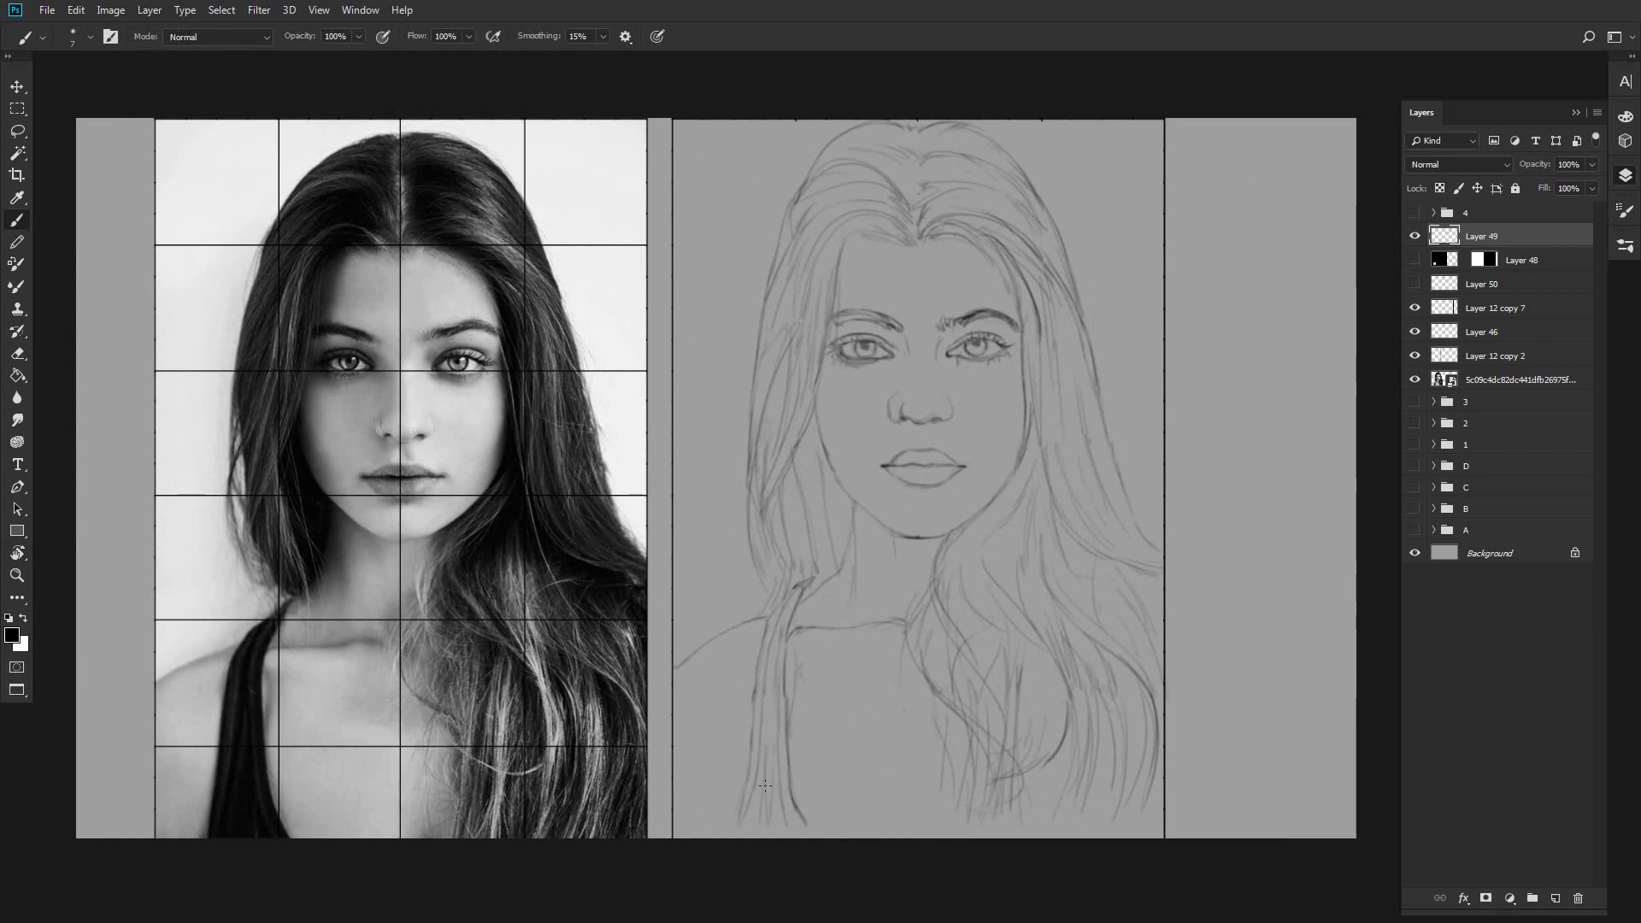
drag(780, 598, 749, 750)
Add a new layer above Layer 49, lower Layer 49's opacity to 50%, and ready the Brush tool on the new layer.
click(1555, 898)
key(v)
click(1487, 262)
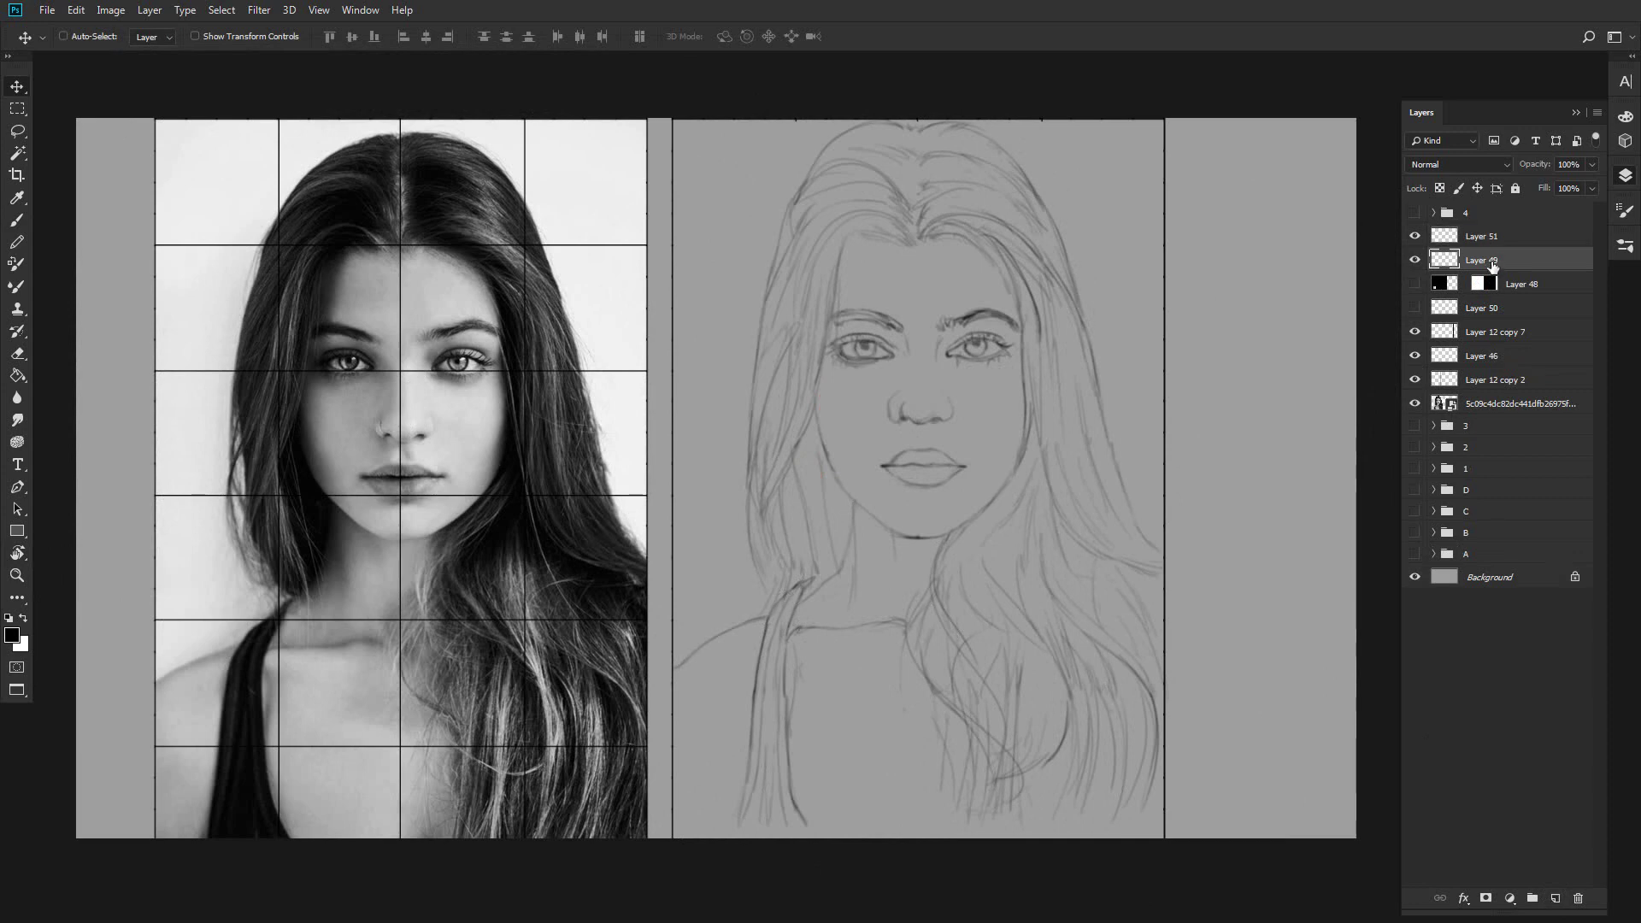
key(5)
click(1485, 236)
key(b)
Hide the photo's grid, Layer 12 copy 2, and paint the sketch's right-hand eye and eyebrow with white highlights and dark shading.
drag(946, 348, 996, 340)
click(1415, 379)
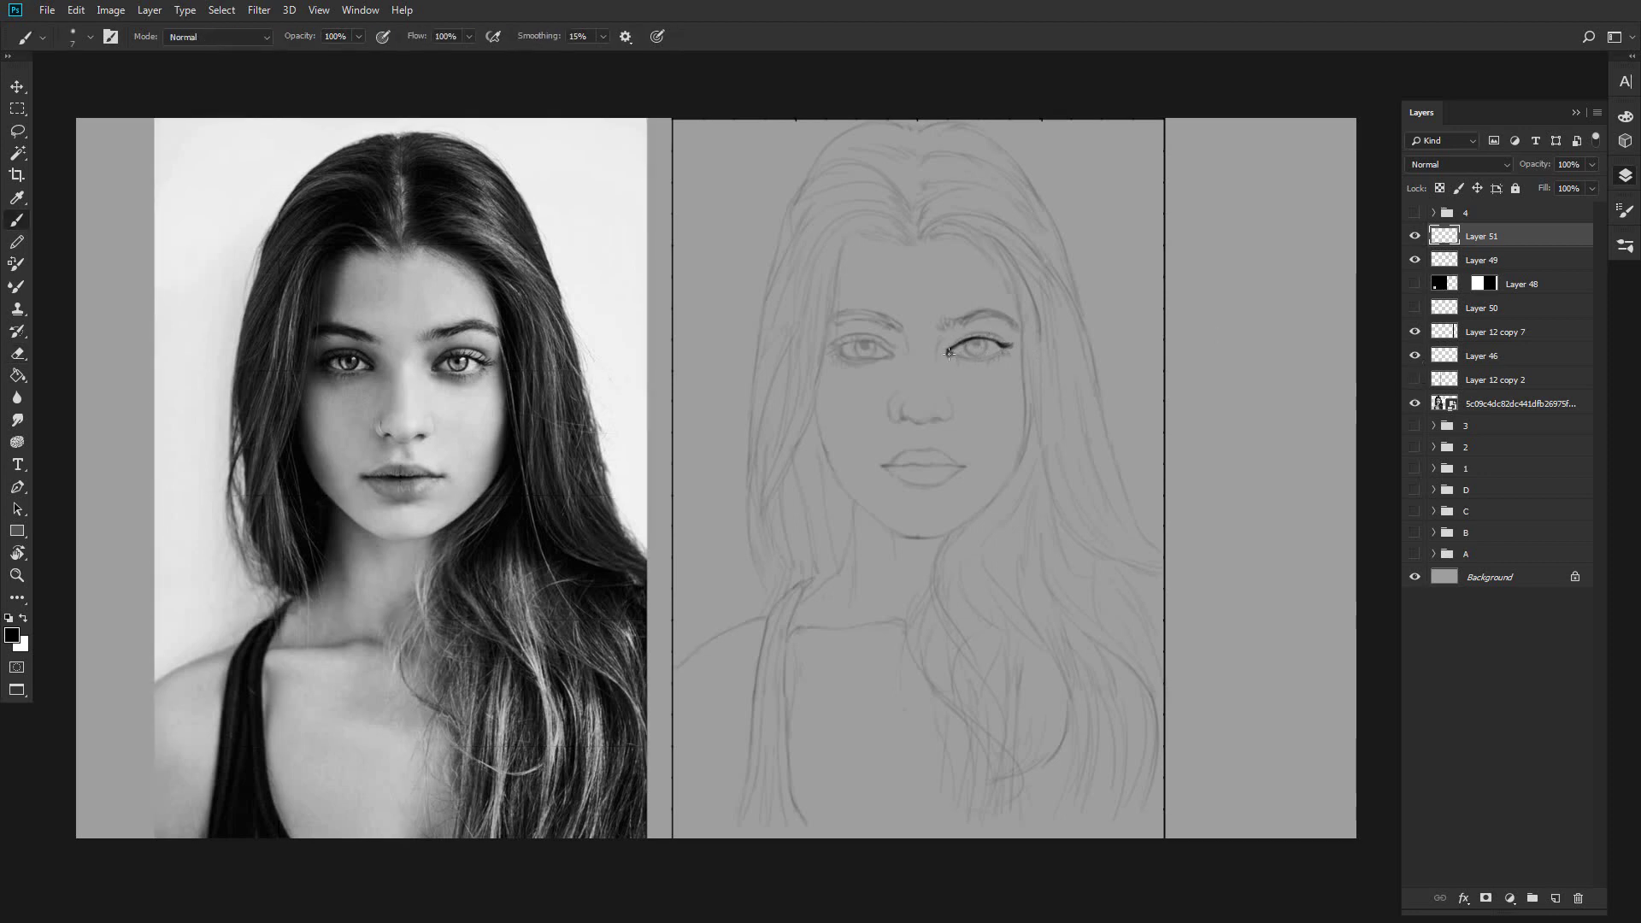
mouse_move(962, 347)
mouse_down()
mouse_move(987, 352)
mouse_move(975, 345)
mouse_up()
key(x)
click(980, 348)
key(x)
key(x)
click(995, 349)
key(x)
key(bracketright)
mouse_move(951, 361)
mouse_down()
mouse_move(1008, 360)
mouse_move(956, 314)
mouse_move(1017, 318)
mouse_up()
With a smaller brush, trace the right-hand side of the face down to the chin and the nostrils.
key(bracketleft)
key(bracketleft)
key(bracketleft)
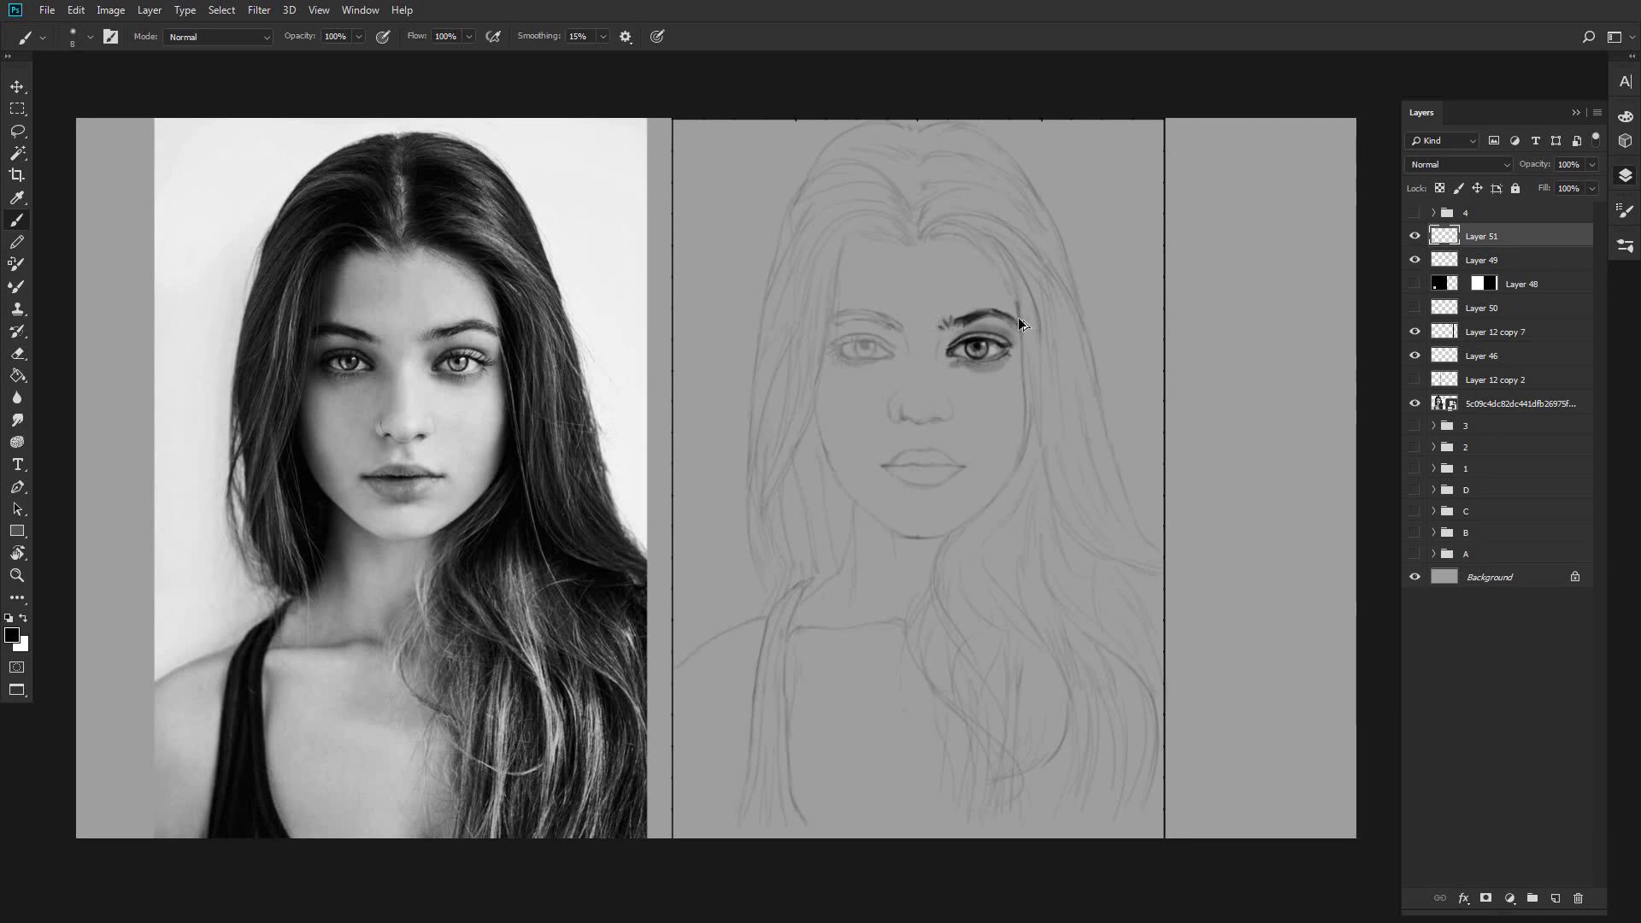
mouse_move(1024, 376)
mouse_down()
mouse_move(1017, 474)
mouse_move(922, 538)
mouse_up()
drag(921, 425, 945, 418)
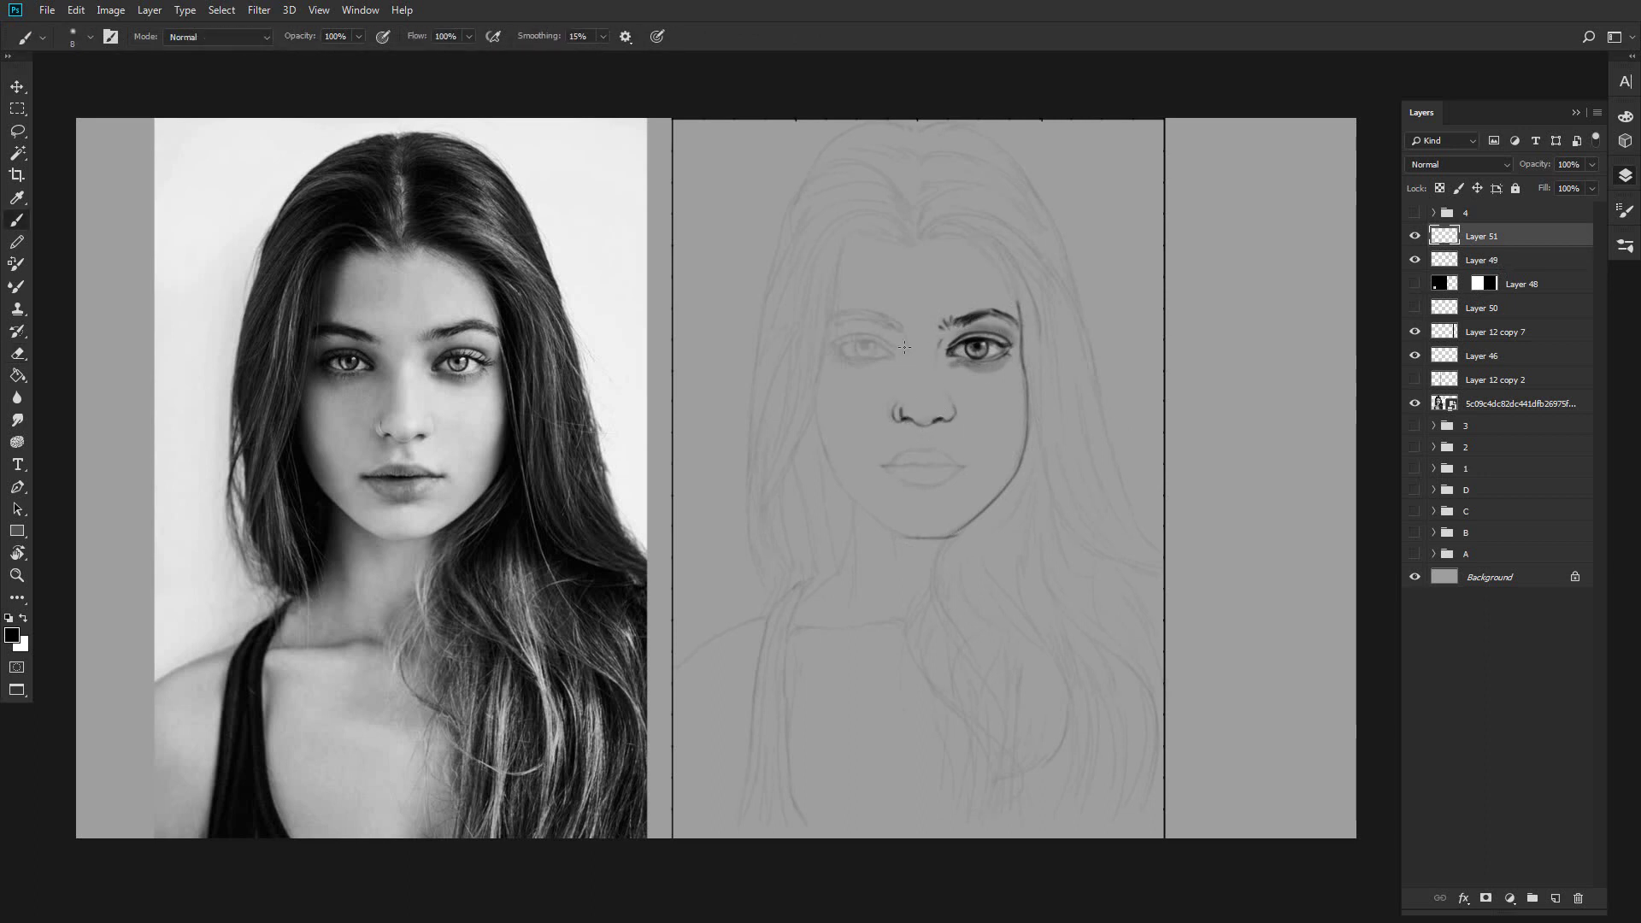
Draw the sketch's left-hand eye and eyebrow with a white iris highlight and shading around both eyes.
mouse_move(896, 355)
mouse_down()
mouse_move(828, 350)
mouse_move(861, 357)
mouse_up()
drag(895, 354, 875, 342)
drag(858, 343, 881, 363)
key(x)
click(873, 355)
key(x)
key(bracketright)
drag(1008, 359, 972, 367)
key(bracketleft)
drag(829, 349, 857, 335)
mouse_move(897, 352)
mouse_down()
mouse_move(864, 334)
mouse_move(893, 318)
mouse_move(833, 321)
mouse_move(891, 315)
mouse_move(904, 330)
mouse_move(889, 325)
mouse_up()
key(e)
key(b)
Trace the hairline, the hair strand beside the face and the left-hand cheek and jaw contour.
drag(920, 246, 846, 234)
drag(853, 231, 826, 376)
mouse_move(832, 280)
mouse_down()
mouse_move(820, 376)
mouse_move(758, 555)
mouse_up()
mouse_move(818, 399)
mouse_down()
mouse_move(823, 449)
mouse_move(907, 537)
mouse_move(953, 535)
mouse_up()
key(e)
key(b)
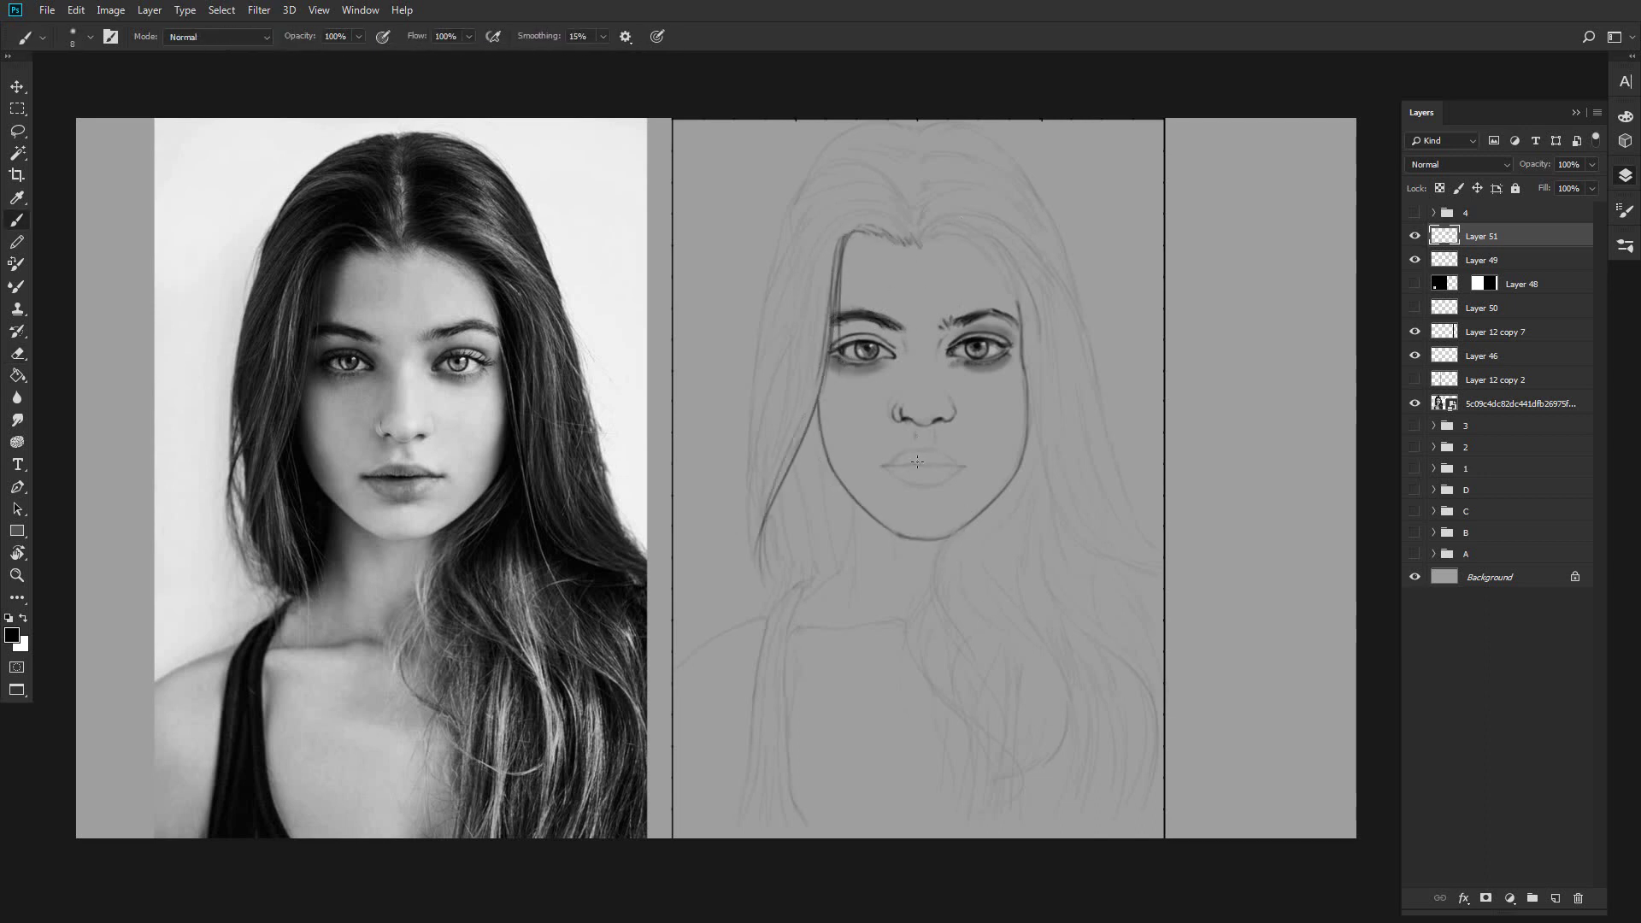
Outline the lips, darken the line between them and add a light shadow beneath the lower lip.
mouse_move(887, 466)
mouse_down()
mouse_move(965, 465)
mouse_move(926, 487)
mouse_move(893, 459)
mouse_up()
drag(907, 466, 945, 466)
drag(902, 467, 878, 468)
mouse_move(916, 488)
mouse_down()
mouse_move(945, 489)
mouse_move(906, 489)
mouse_up()
key(bracketleft)
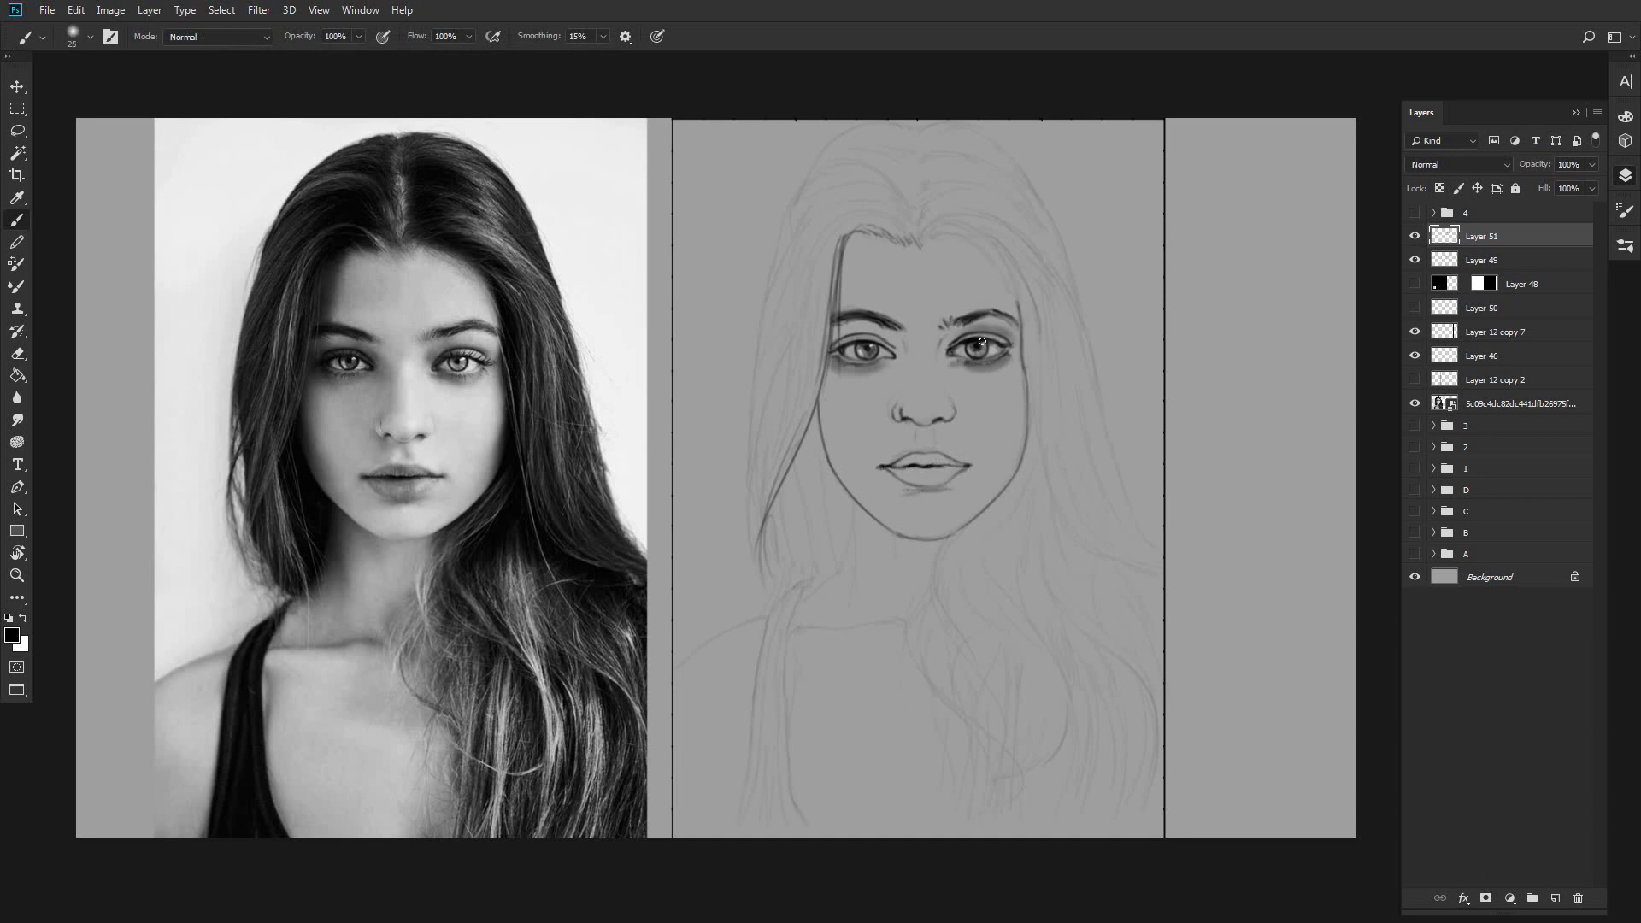
Trace the hair from the center parting over the crown and down both sides of the face in long strands.
drag(1016, 303, 1011, 276)
drag(919, 238, 921, 147)
mouse_move(922, 141)
mouse_down()
mouse_move(994, 99)
mouse_move(1001, 149)
mouse_up()
mouse_move(994, 141)
mouse_down()
mouse_move(1050, 218)
mouse_move(1026, 242)
mouse_move(1071, 269)
mouse_up()
mouse_move(1017, 228)
mouse_down()
mouse_move(1084, 338)
mouse_move(1147, 534)
mouse_up()
mouse_move(918, 233)
mouse_down()
mouse_move(889, 180)
mouse_move(779, 238)
mouse_up()
drag(919, 124, 820, 167)
drag(921, 203, 893, 154)
drag(794, 212, 769, 278)
drag(902, 210, 816, 243)
drag(831, 223, 740, 517)
drag(821, 303, 751, 566)
drag(927, 231, 1029, 354)
drag(1038, 287, 1127, 530)
mouse_move(1044, 529)
mouse_down()
mouse_move(1026, 380)
mouse_move(1030, 484)
mouse_up()
drag(1034, 465, 1162, 591)
Trace the neck, the left-hand shoulder, the top's strap edges and the neckline over the faded sketch.
drag(1158, 525, 1149, 551)
drag(855, 505, 852, 574)
drag(859, 557, 676, 660)
drag(768, 613, 740, 834)
drag(781, 649, 803, 821)
drag(790, 630, 863, 627)
Draw the wavy hair locks falling over the chest and add small neck and collarbone marks.
drag(948, 526, 994, 694)
drag(1033, 509, 1004, 774)
drag(1047, 546, 1160, 722)
drag(957, 577, 1004, 773)
drag(1003, 769, 965, 833)
drag(966, 559, 1006, 759)
drag(884, 537, 885, 551)
drag(875, 660, 884, 664)
drag(794, 634, 791, 670)
With a larger brush, model the nose using white highlights along the bridge and dark shading around it.
key(bracketright)
key(bracketright)
key(bracketright)
key(x)
key(bracketright)
key(bracketright)
drag(898, 358, 901, 367)
drag(940, 353, 940, 362)
key(x)
mouse_move(933, 423)
mouse_down()
mouse_move(906, 430)
mouse_move(920, 447)
mouse_up()
key(x)
mouse_move(926, 343)
mouse_down()
mouse_move(926, 411)
mouse_move(945, 414)
mouse_move(914, 392)
mouse_up()
key(x)
Shade the forehead beneath the hairline and add fine strands to the outer left-hand hair.
drag(891, 241, 848, 278)
key(bracketleft)
key(bracketleft)
drag(769, 511, 762, 582)
drag(719, 479, 757, 611)
Hide the rough sketch on Layer 49.
key(v)
scroll(951, 743, down, 2)
click(1414, 260)
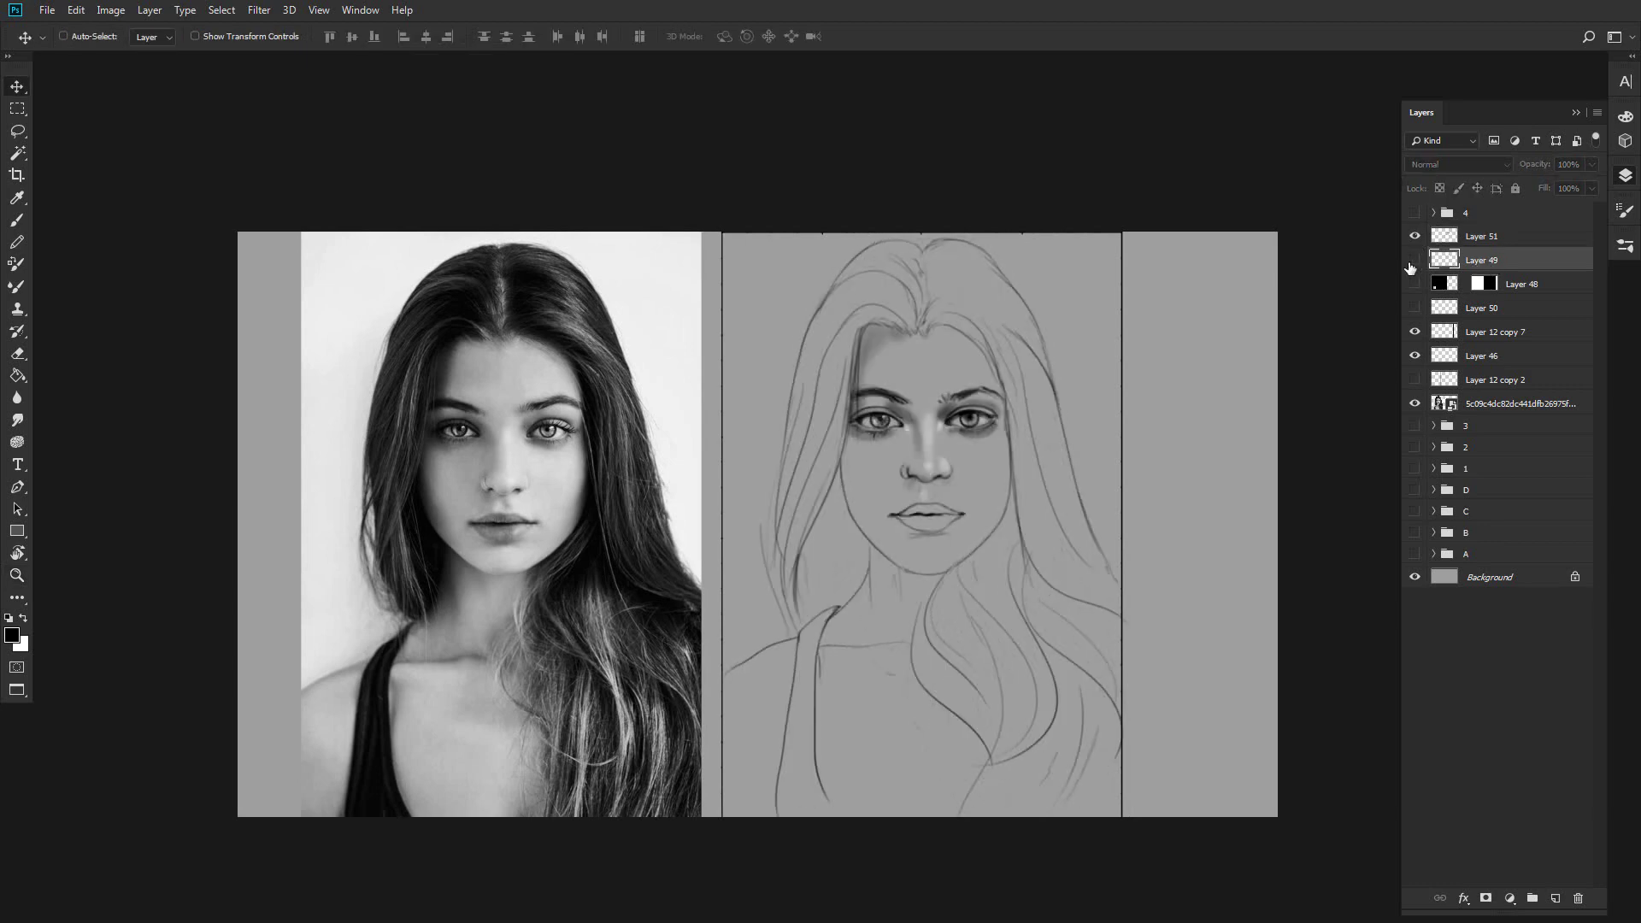
Add more hair strands beside the neck, along the right-hand side of the face and across the crown.
key(b)
drag(811, 528, 829, 684)
drag(836, 457, 846, 543)
drag(1009, 502, 960, 671)
drag(922, 334, 937, 304)
drag(939, 268, 1013, 289)
drag(947, 299, 1012, 325)
Enlarge the brush to 30 and shade the area between the eyebrows.
key(bracketright)
key(bracketright)
key(bracketright)
key(bracketright)
key(bracketright)
mouse_move(953, 401)
mouse_down()
mouse_move(981, 389)
mouse_move(899, 392)
mouse_up()
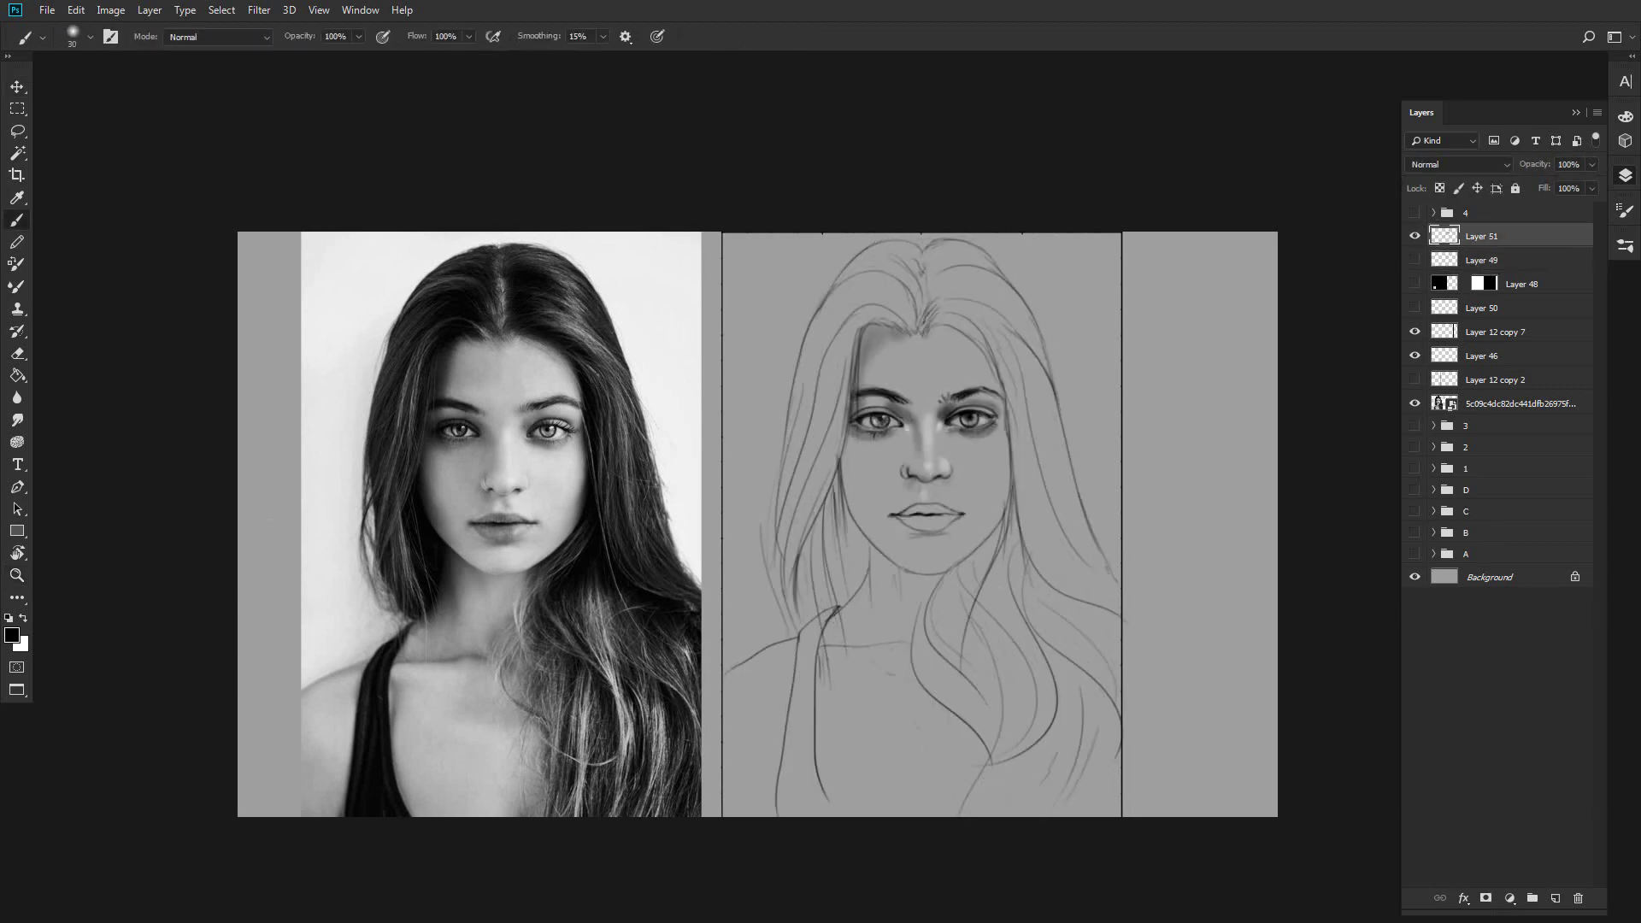